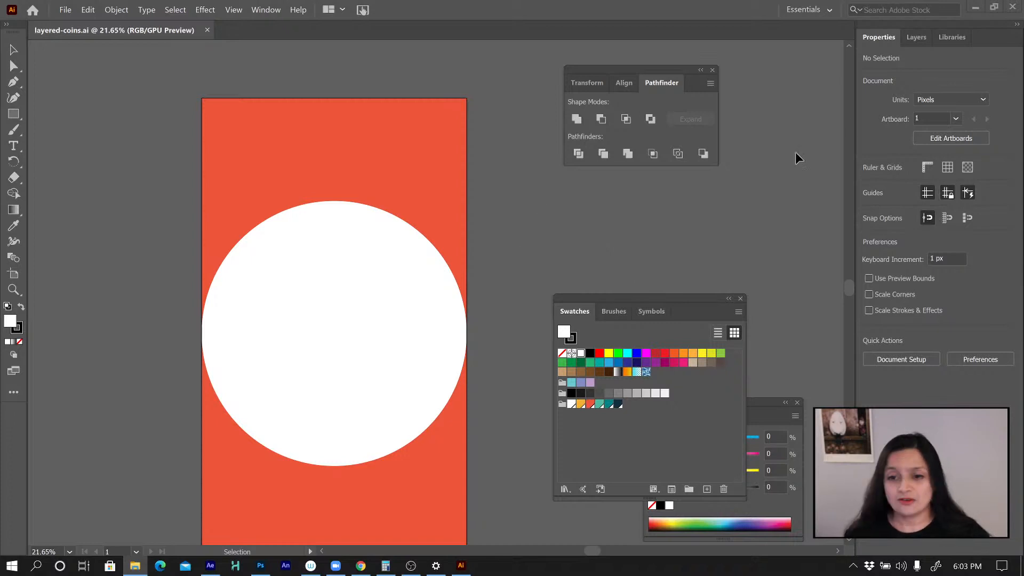
List the Illustrator file's layers, and browse in File Explorer to KFX_SimpleShapeAnim's 02-assets folder to check the layered-coins and layered-coins_CC18 files
left_click(914, 39)
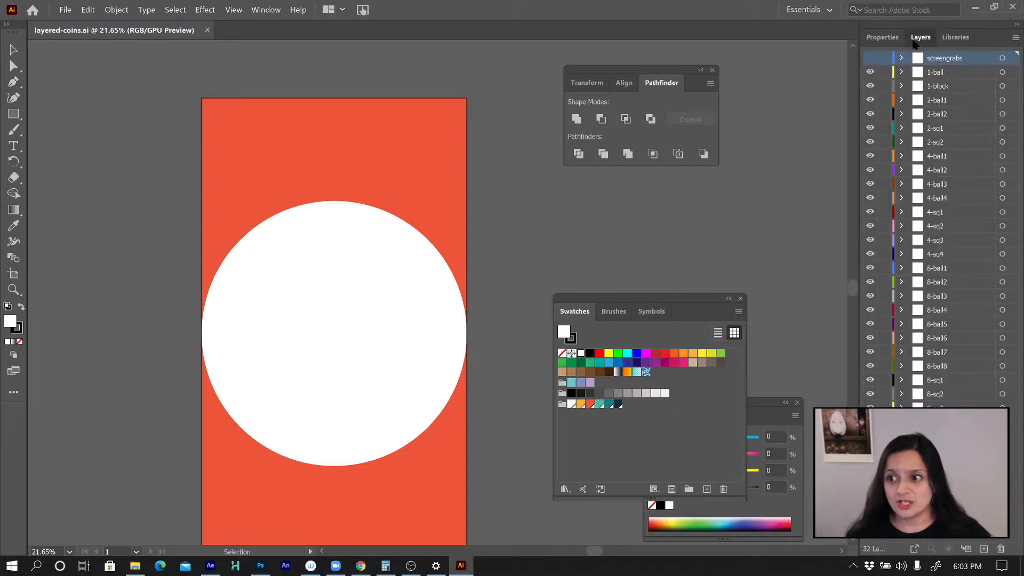
key("alt+Tab")
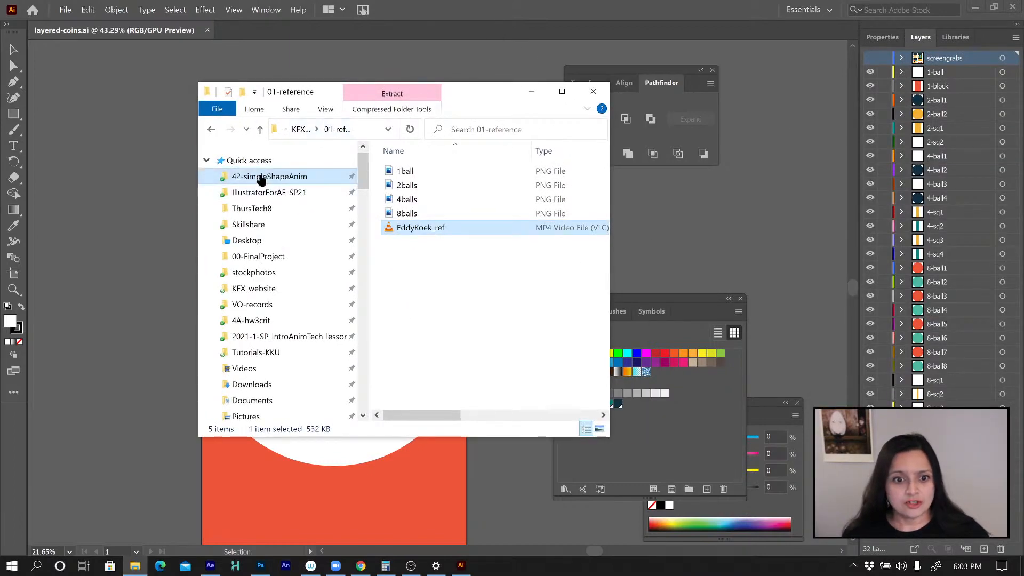
left_click(261, 179)
left_click(489, 183)
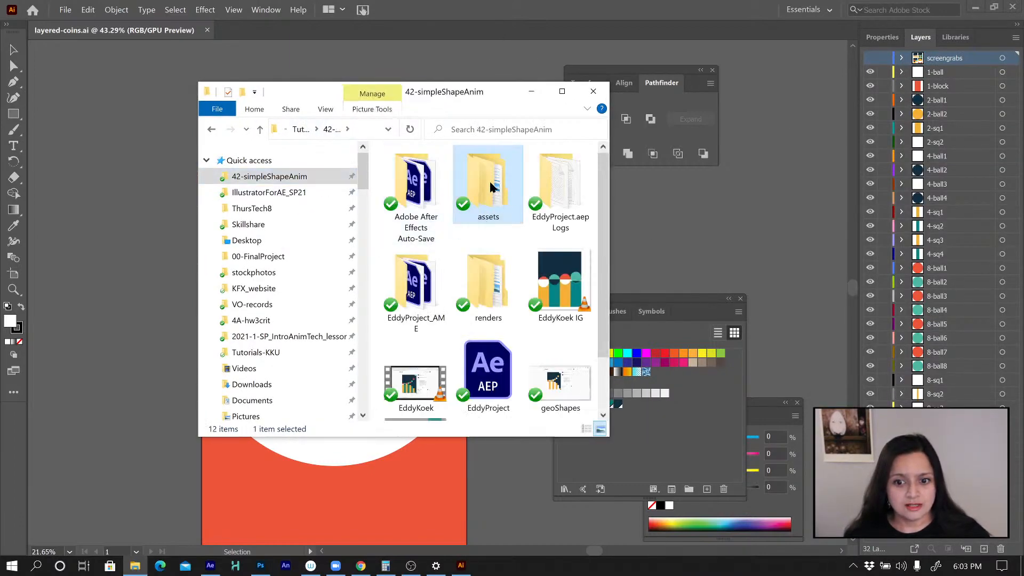
double_click(488, 180)
double_click(410, 180)
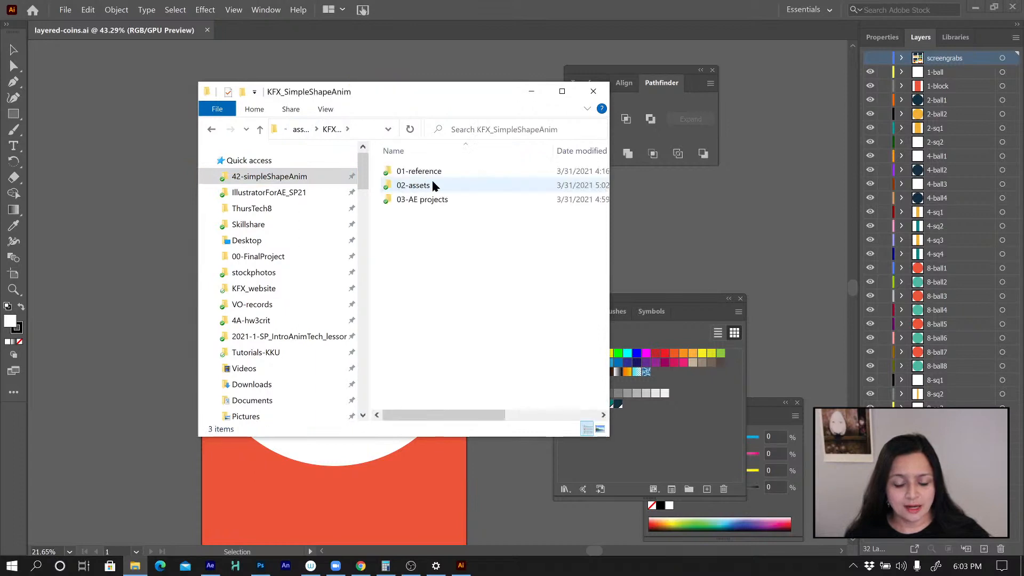
left_click(414, 186)
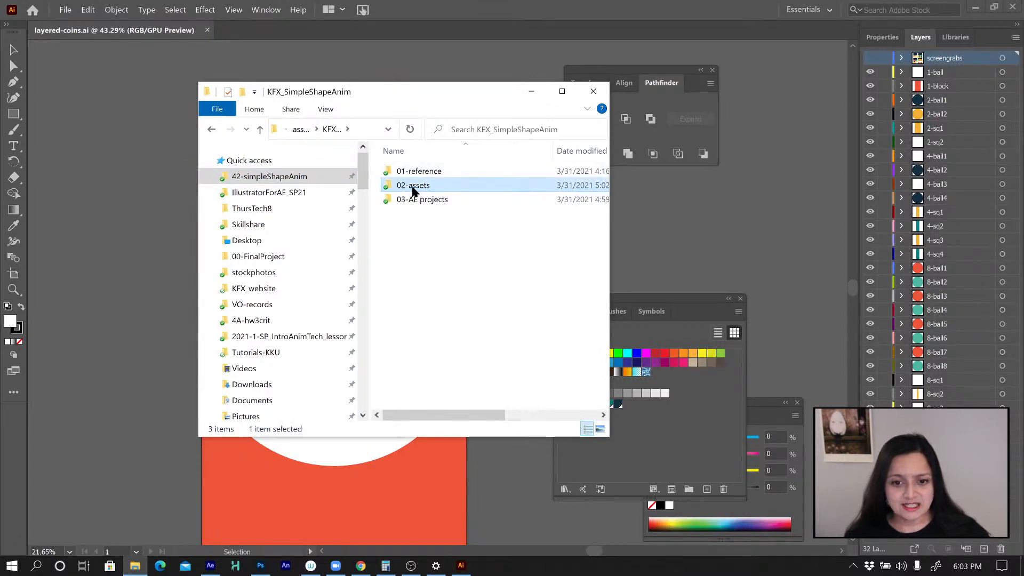
double_click(413, 187)
left_click(435, 171)
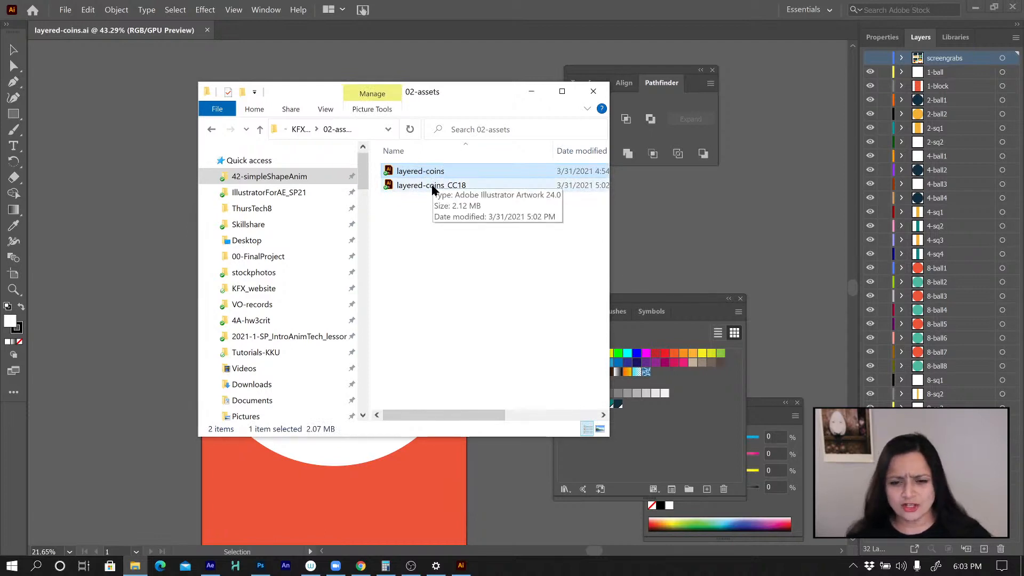
left_click(434, 191)
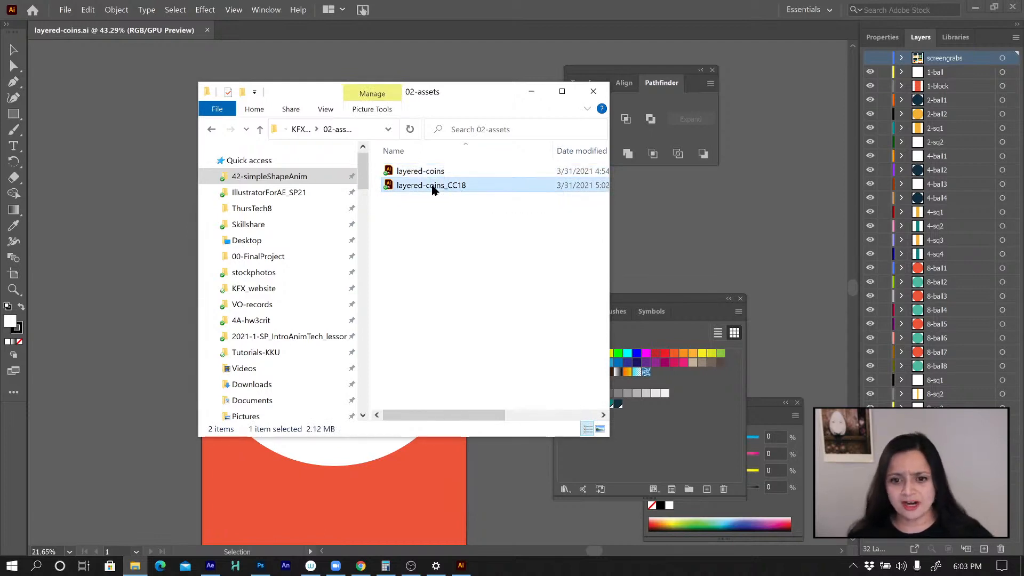
Return to Illustrator and hide the layers from 1-ball down to 8-ball8
left_click(411, 10)
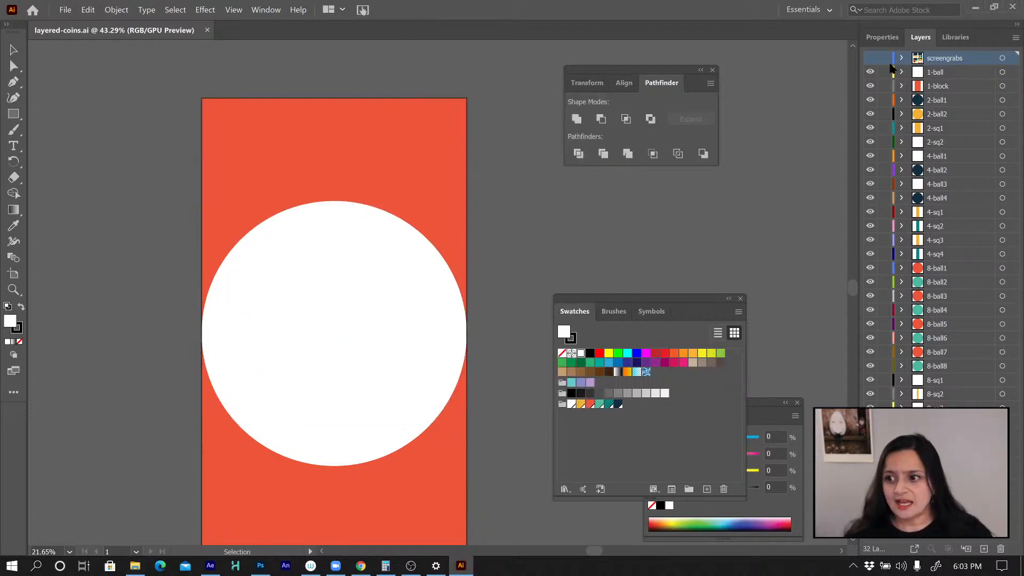
left_click_drag(869, 72, 869, 156)
left_click_drag(872, 242, 870, 310)
left_click_drag(870, 400, 874, 369)
left_click(938, 491)
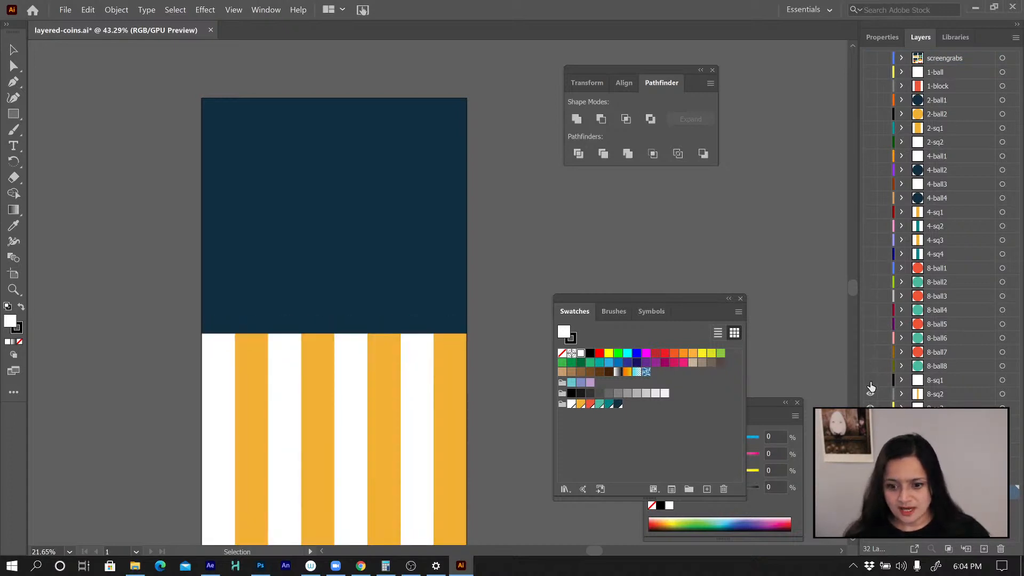
Show the 8-ball, 4-sq, 4-ball, 2-sq, 2-ball, 1-block and 1-ball layers group by group, plus the screengrabs layer
left_click(870, 379)
left_click(869, 380)
left_click_drag(869, 366, 873, 275)
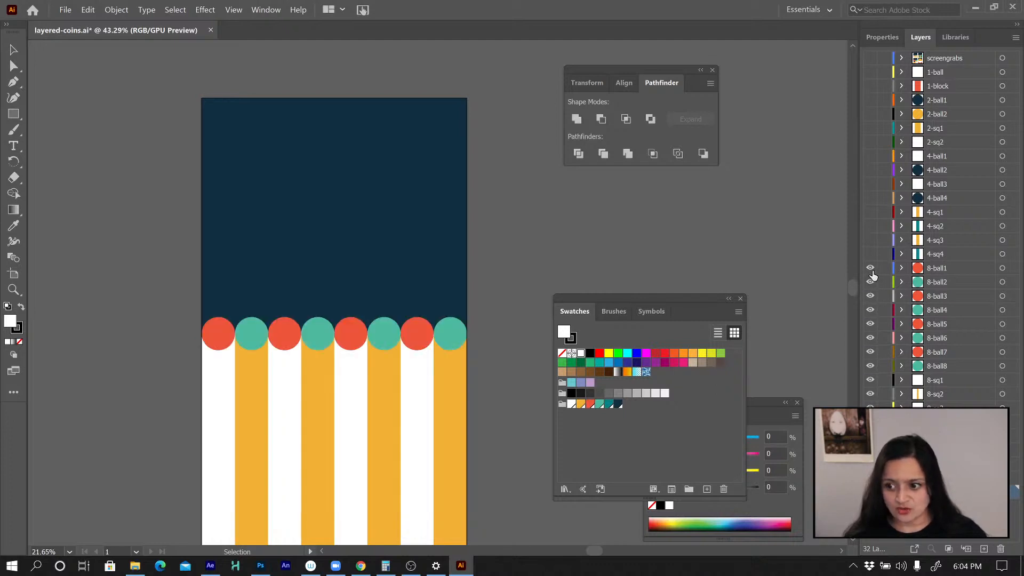
left_click_drag(870, 257, 871, 212)
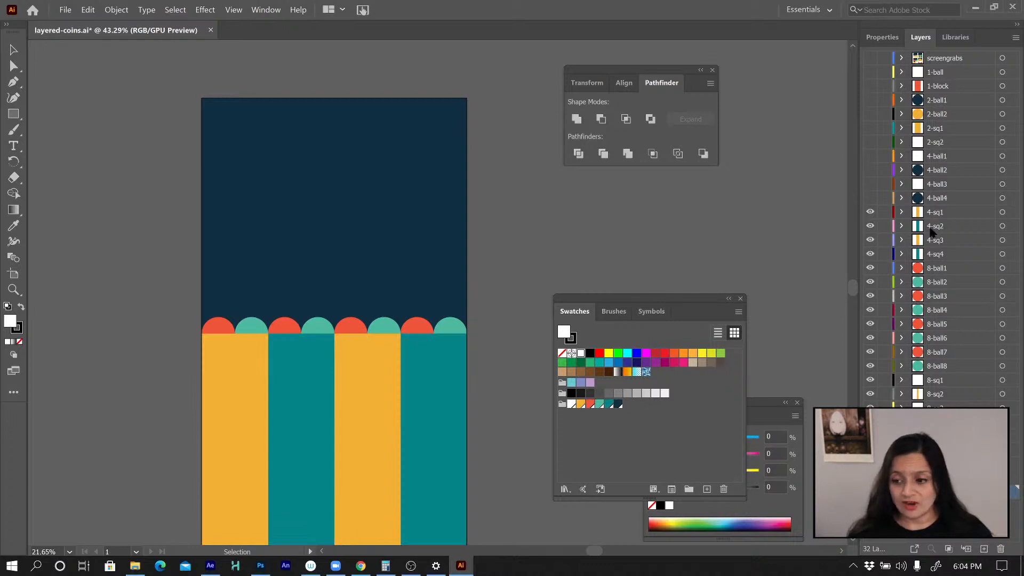
left_click_drag(869, 198, 870, 163)
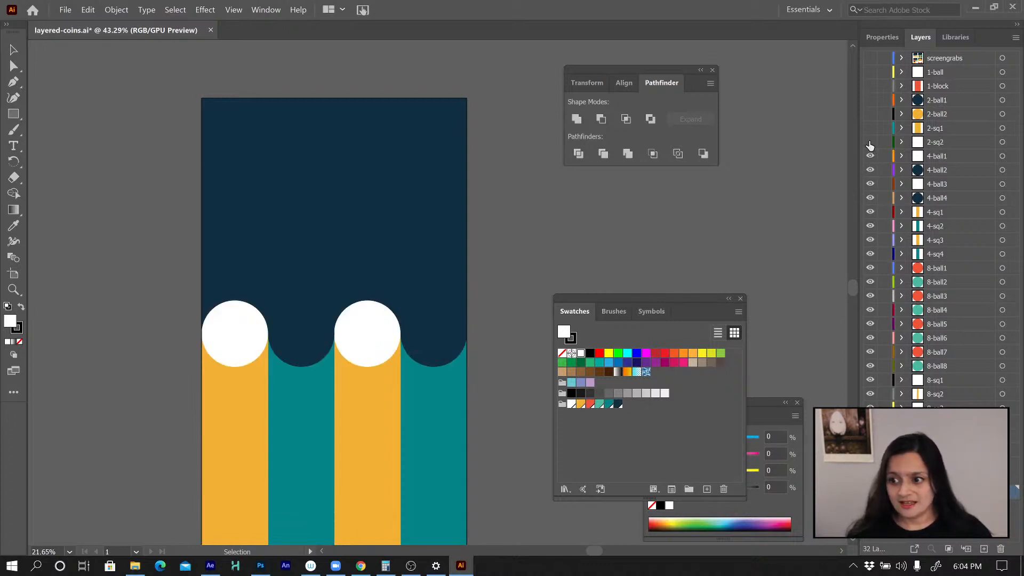
left_click_drag(870, 142, 872, 73)
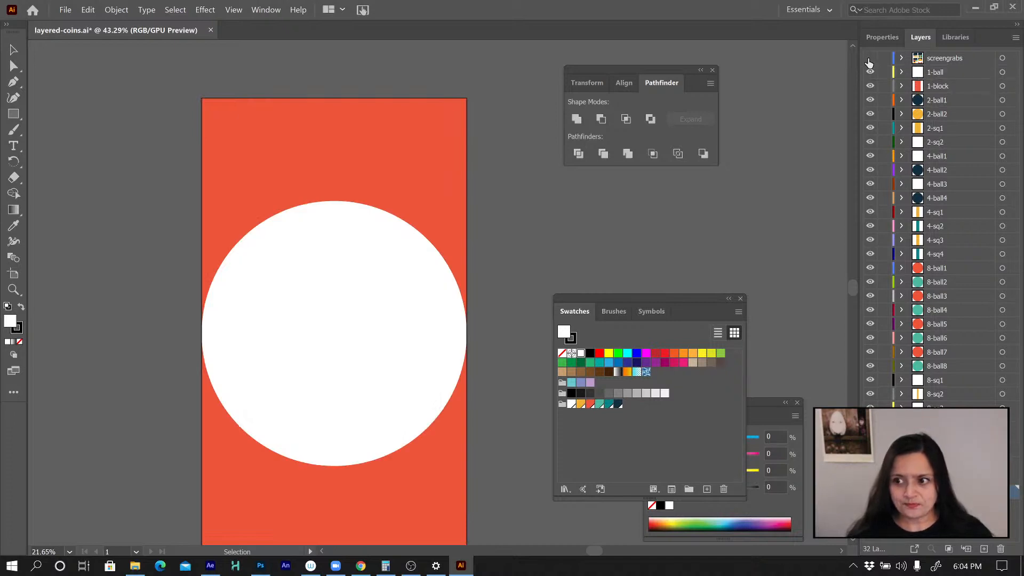
left_click(869, 59)
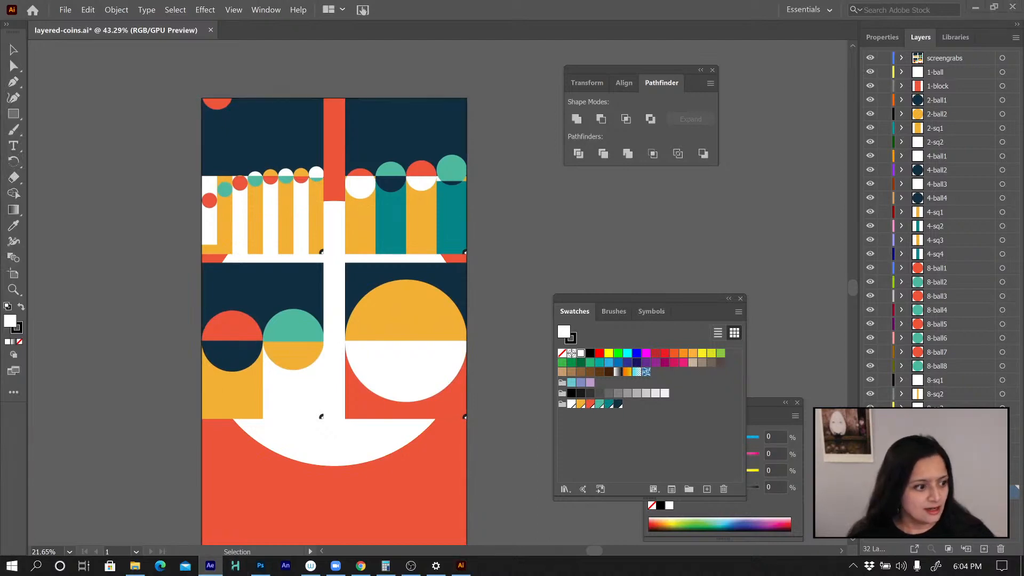
Switch to After Effects with its window maximized, and browse in File Explorer to the 03-AE projects folder
left_click_drag(575, 0, 472, 80)
left_click(633, 70)
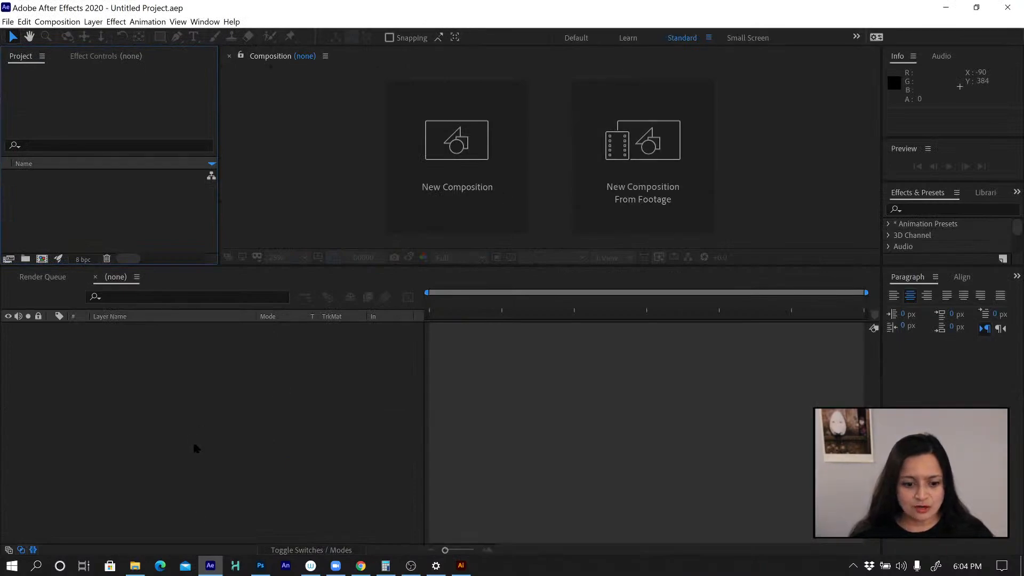
left_click(135, 565)
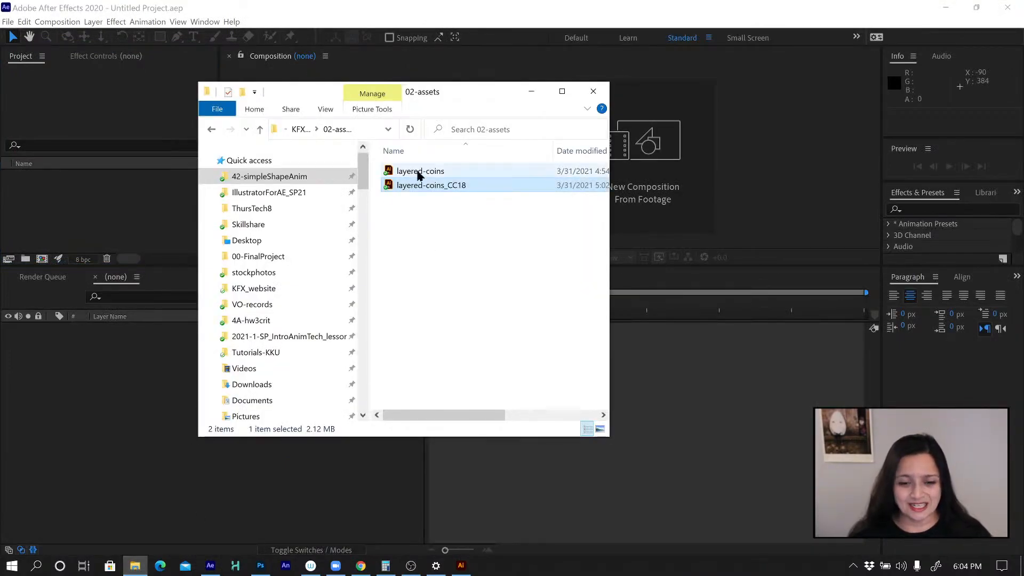
left_click(299, 129)
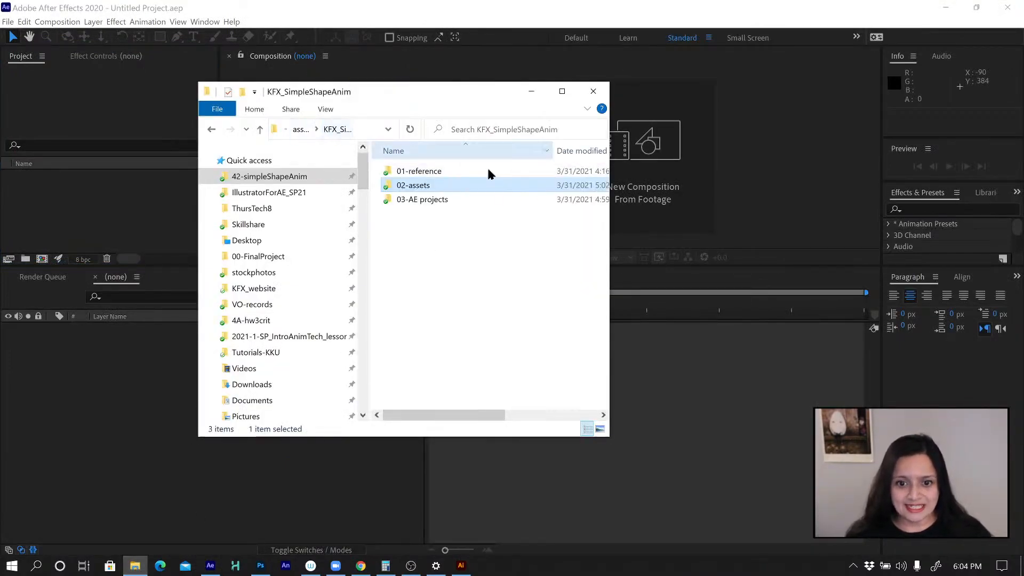
double_click(424, 185)
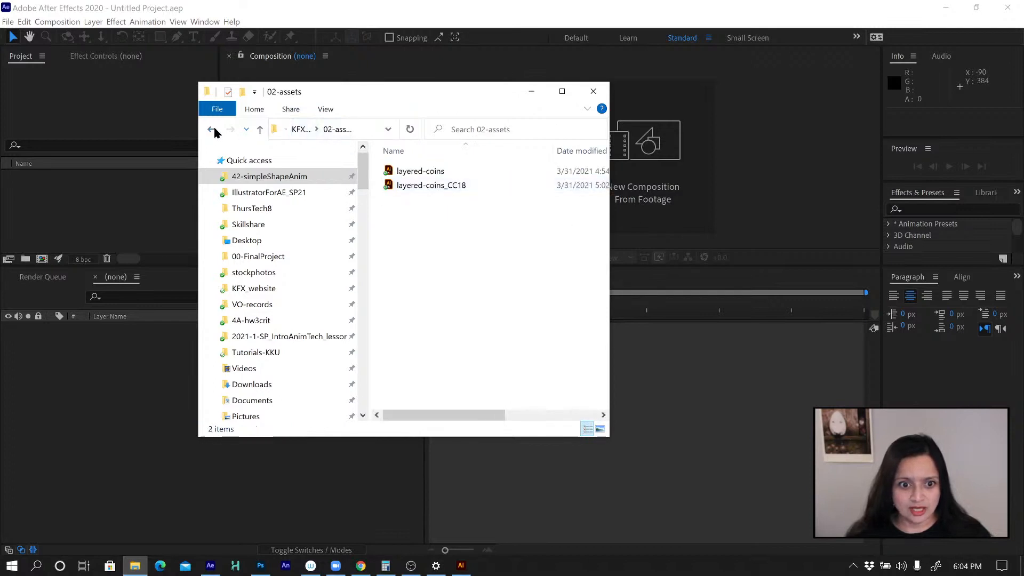
left_click(212, 130)
double_click(431, 201)
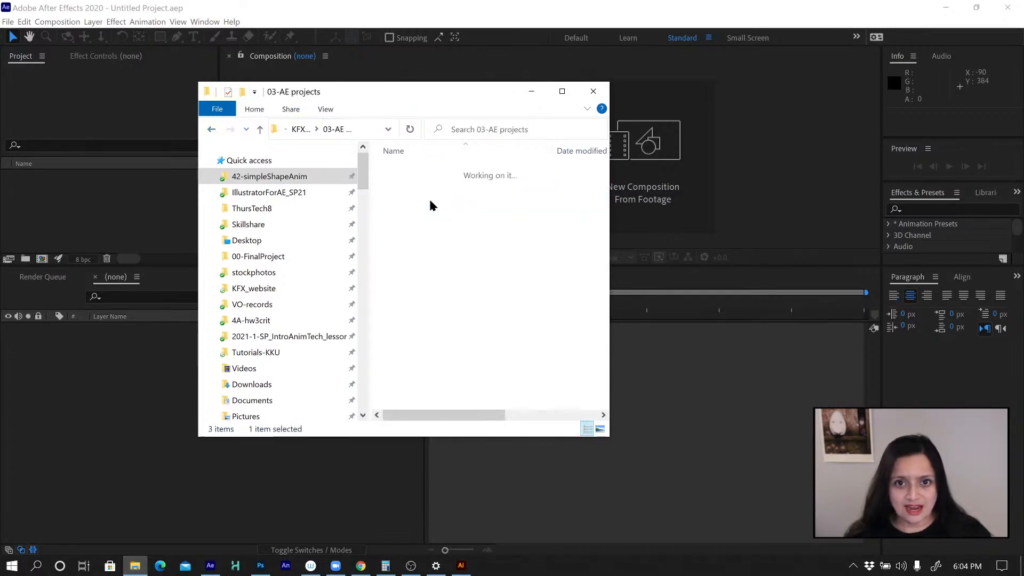
Open the ShapeAnim Project-start file in After Effects and maximize the window
left_click(478, 174)
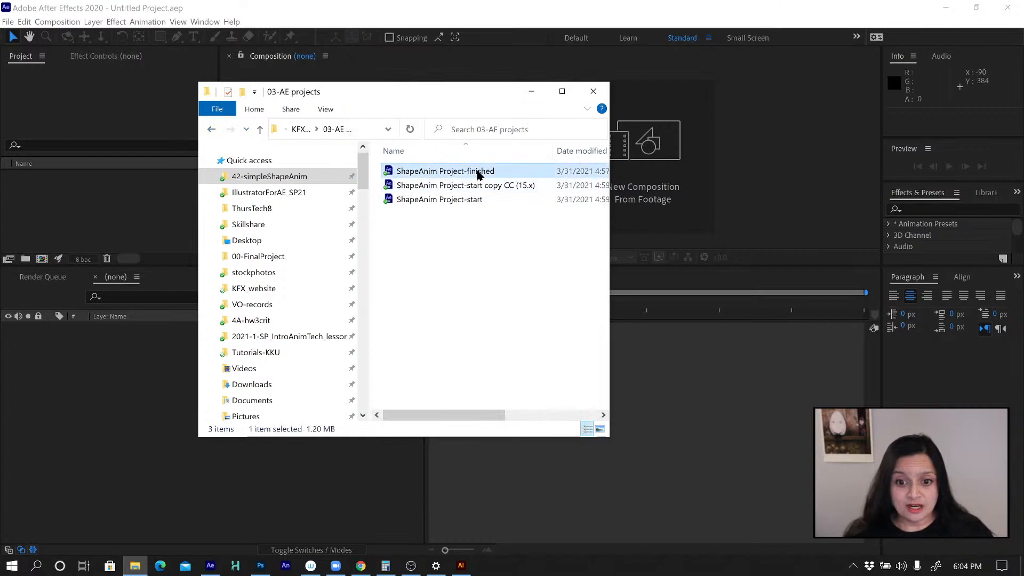
left_click(448, 187)
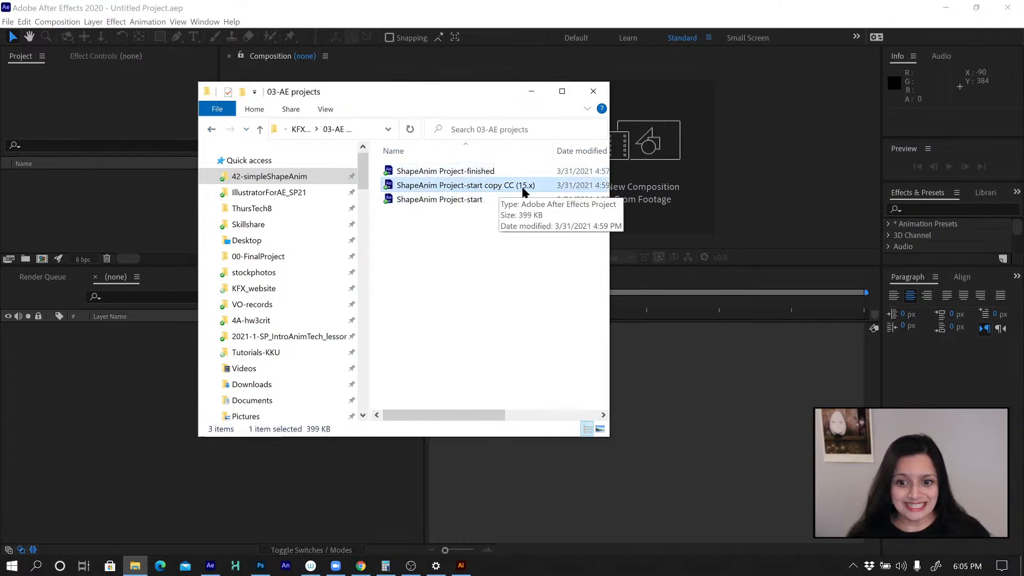
left_click(457, 205)
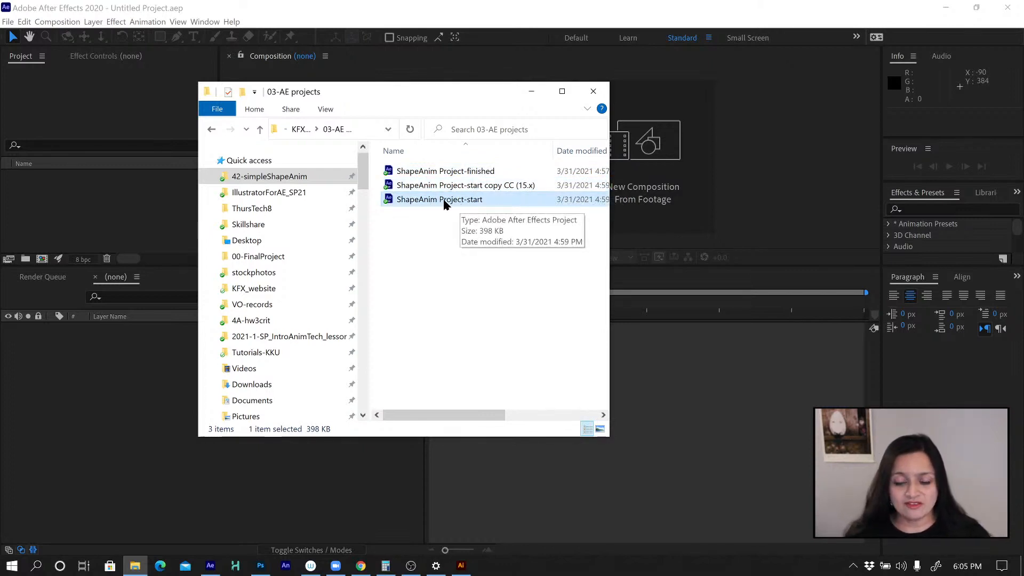
double_click(388, 200)
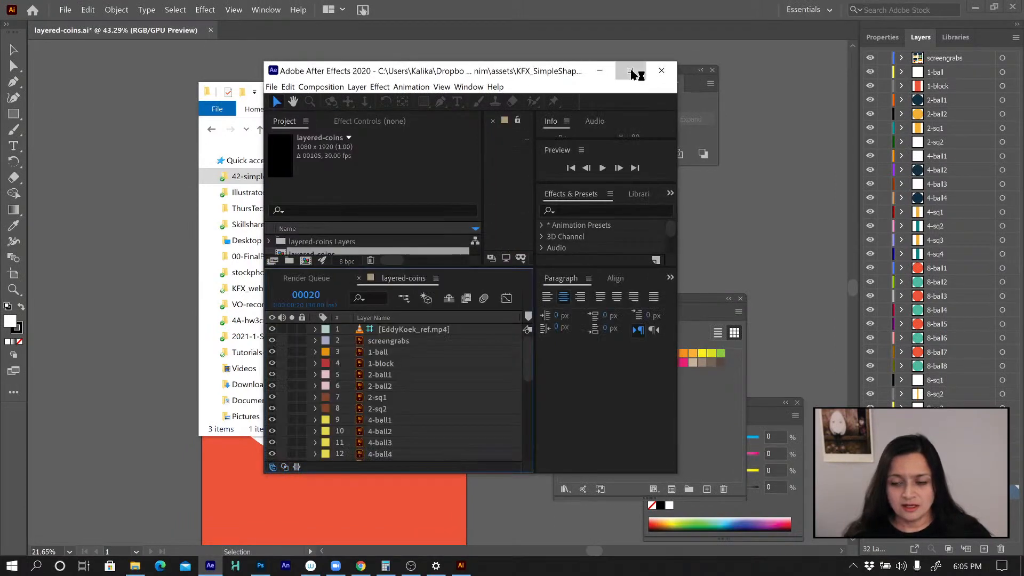
left_click(630, 72)
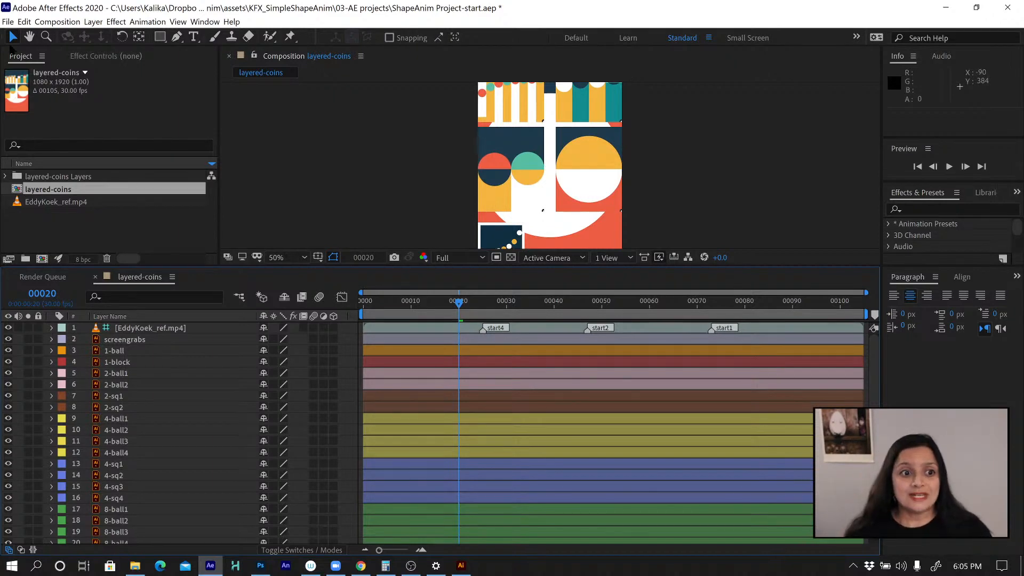
Start a file import and browse to the 02-assets folder inside 42-simpleShapeAnim's assets and KFX_SimpleShapeAnim folders
left_click(8, 22)
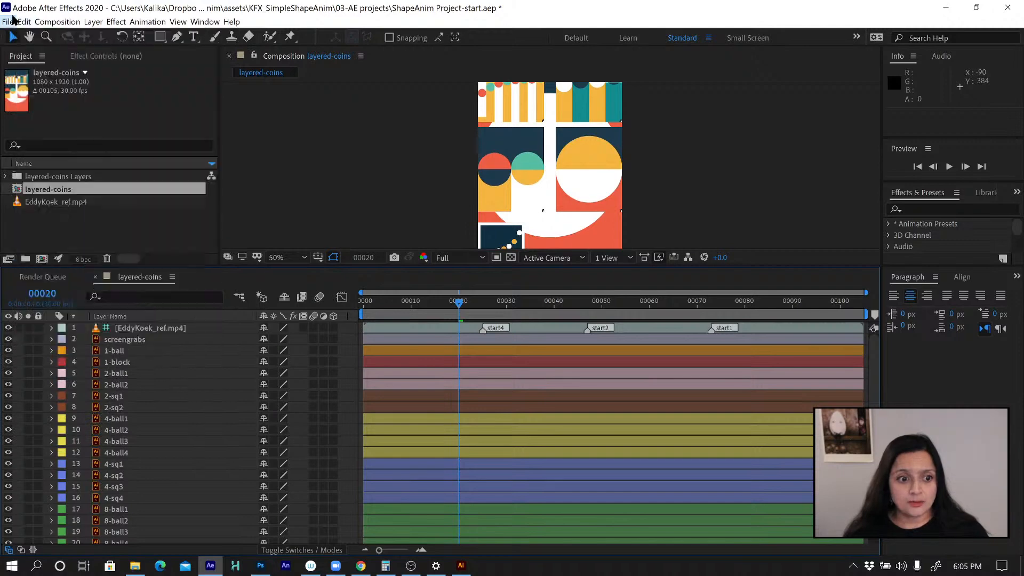
left_click(12, 19)
mouse_move(160, 179)
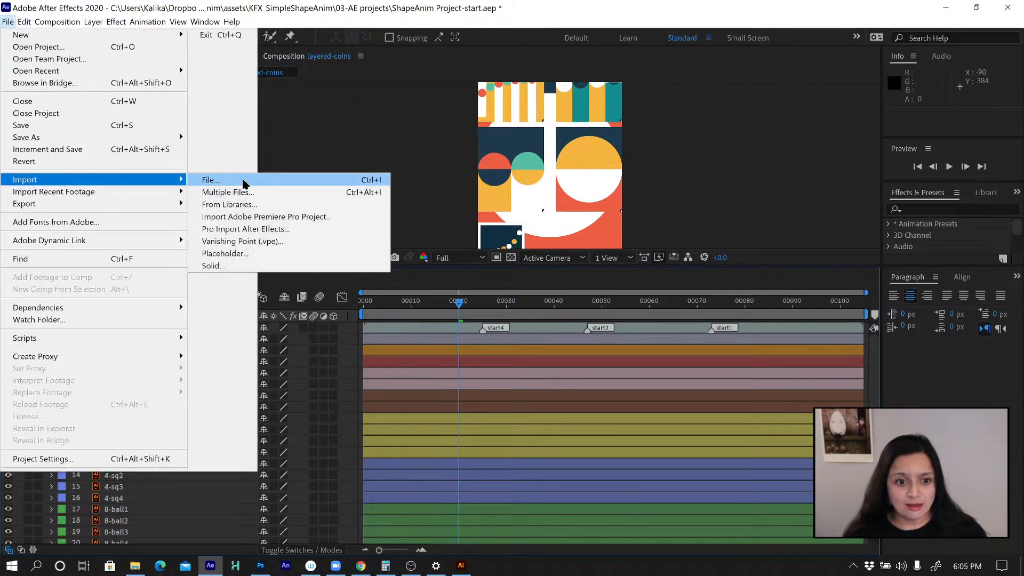
left_click(243, 182)
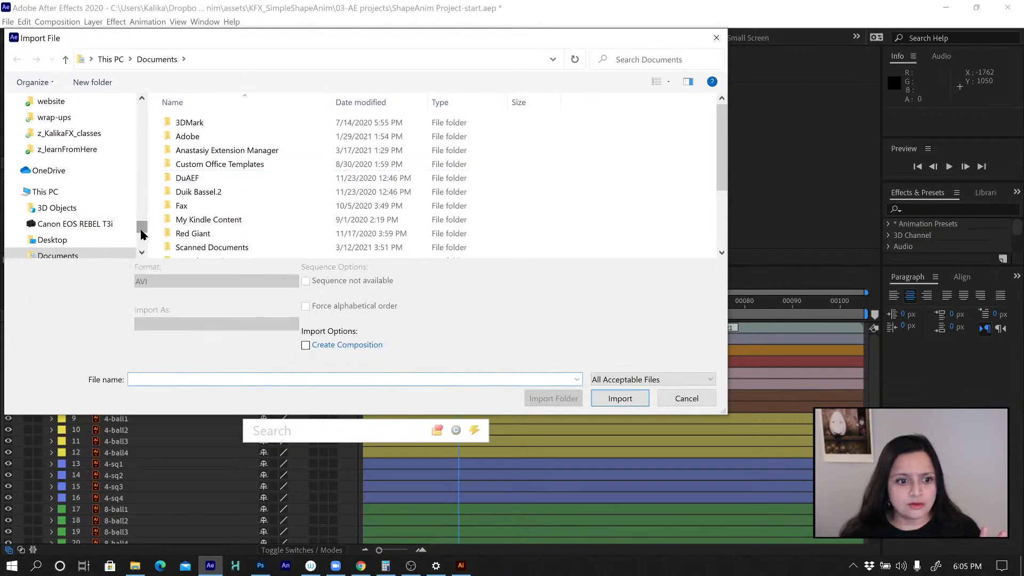
left_click_drag(140, 228, 142, 110)
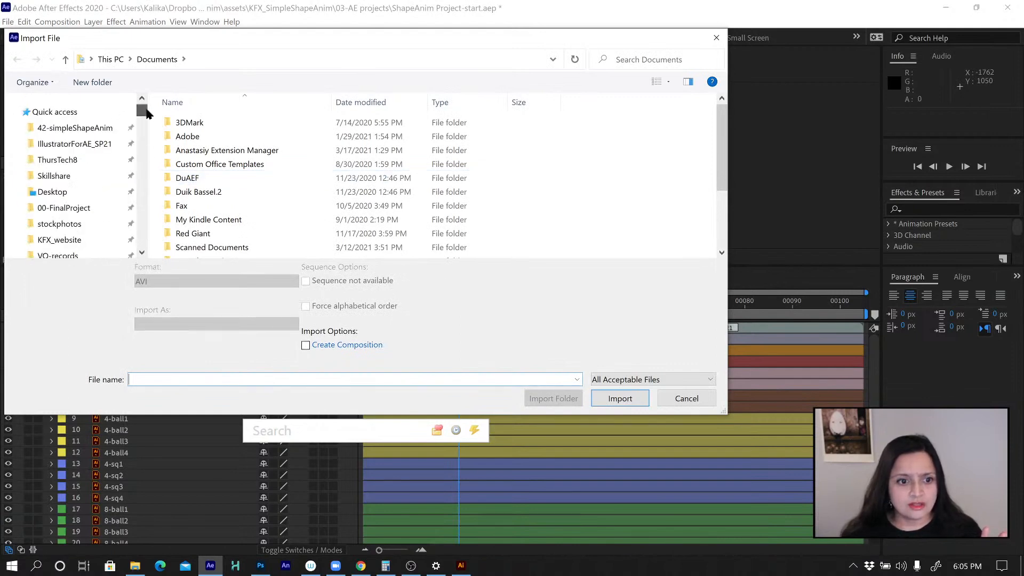
left_click(70, 131)
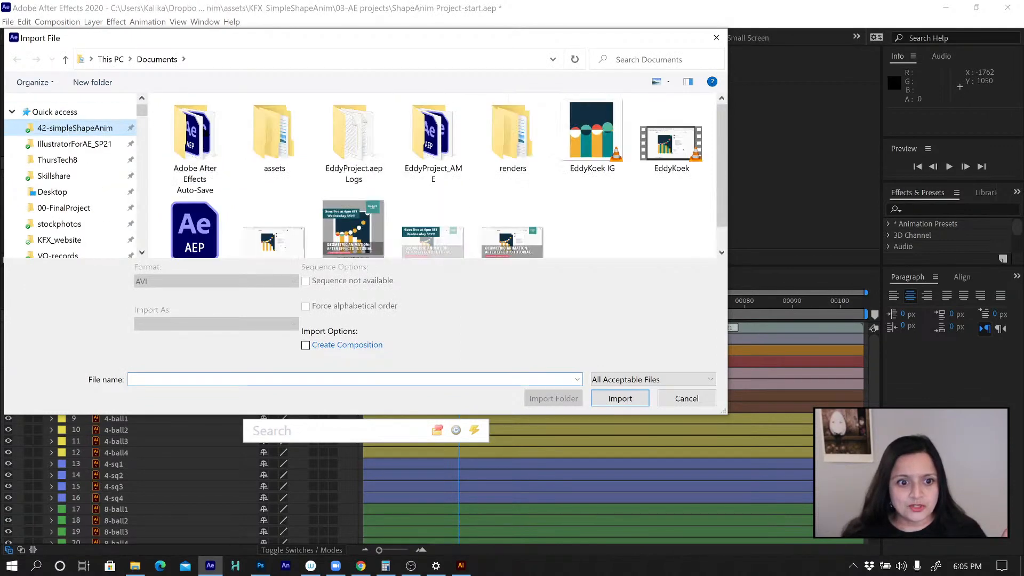
double_click(279, 132)
left_click(207, 146)
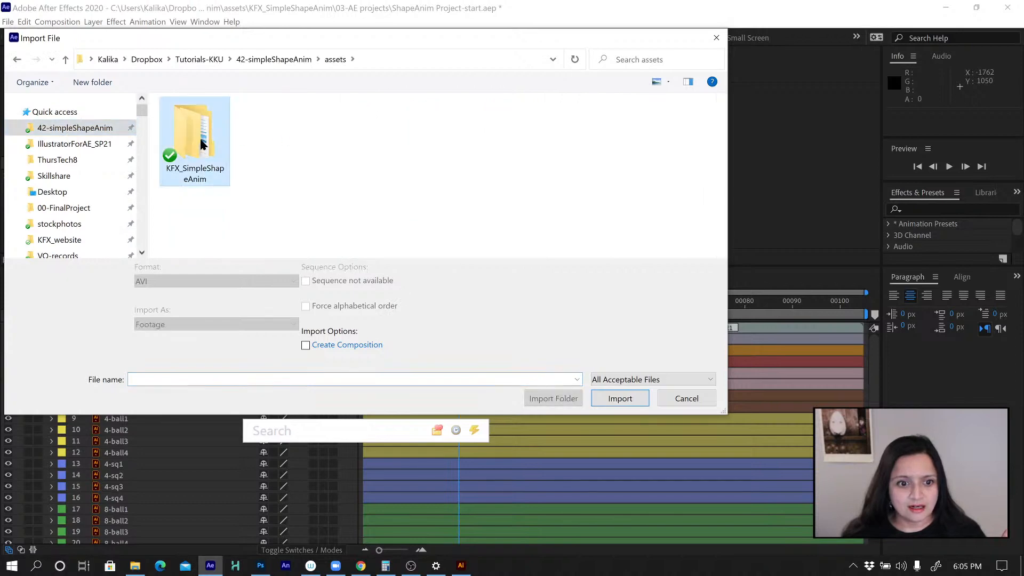
double_click(198, 139)
double_click(195, 137)
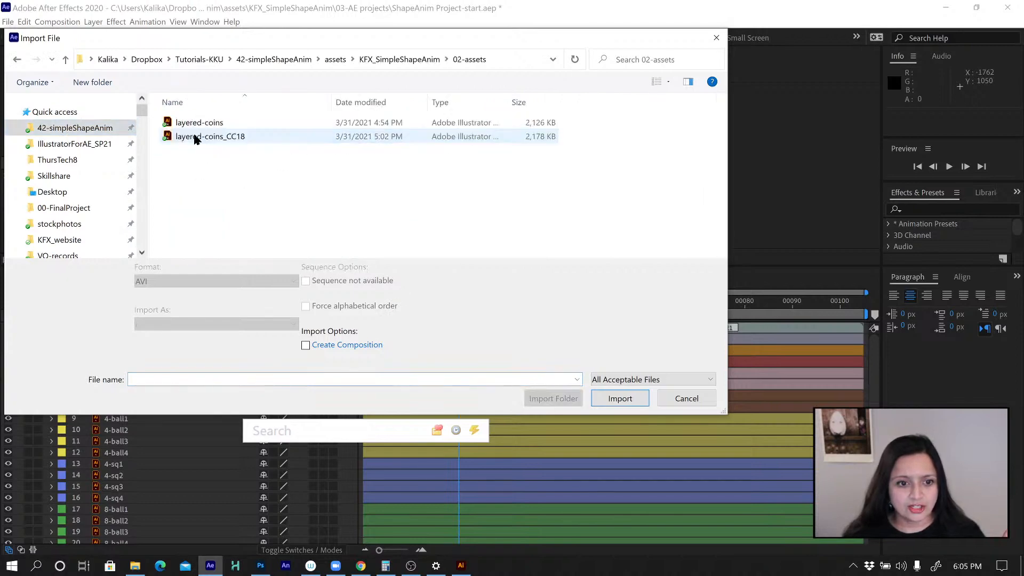
Examine the Import As options for the layered-coins file and cancel the import
left_click(198, 124)
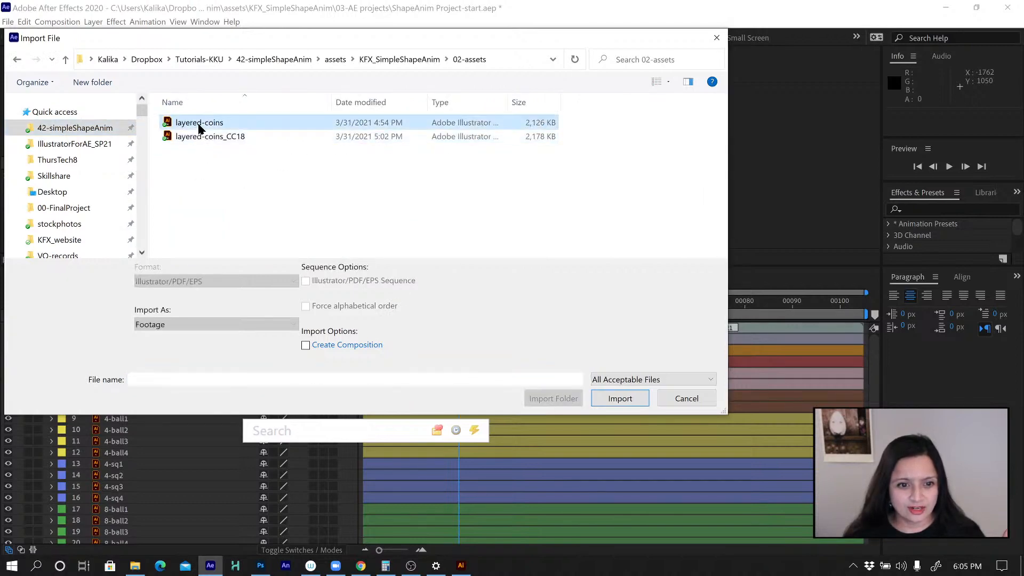
left_click(154, 324)
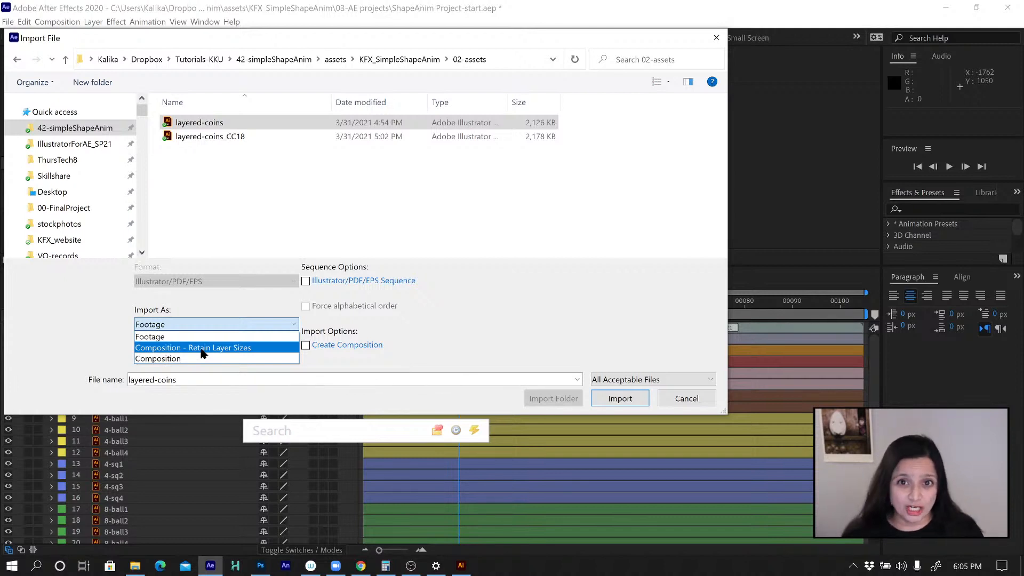
left_click(389, 353)
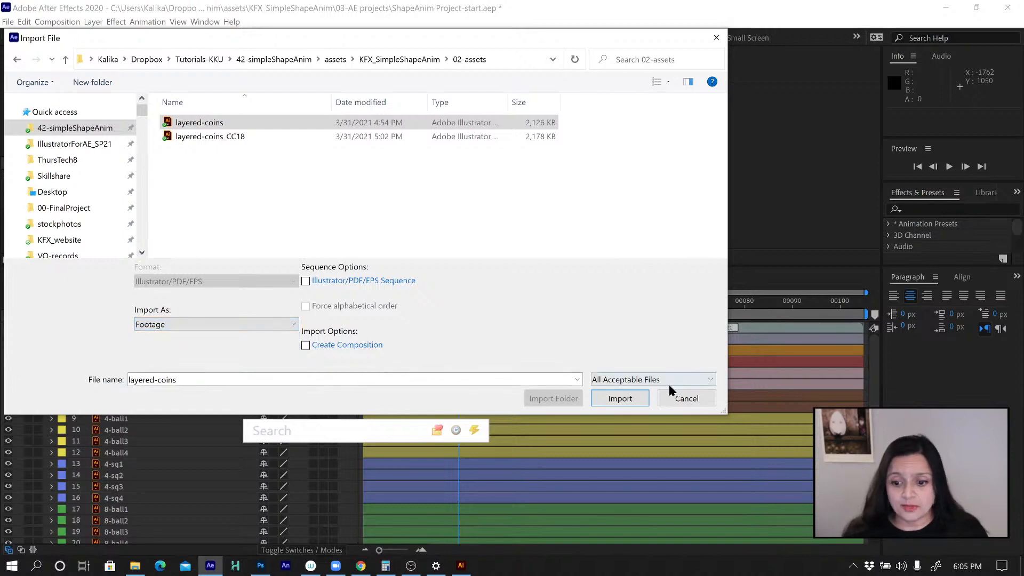
left_click(686, 399)
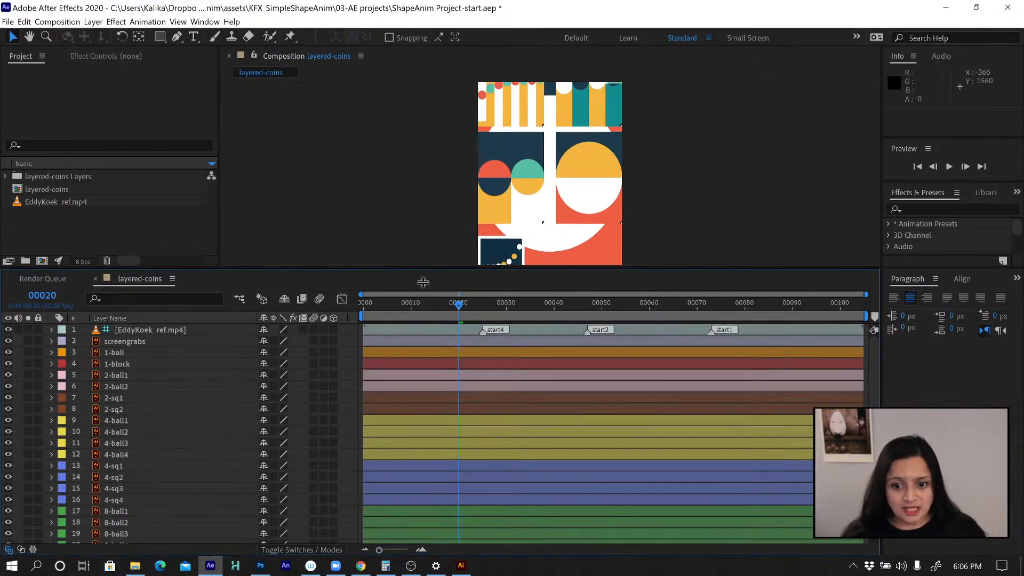
Examine the layered-coins composition's layer stack down to BG, including the label colour choices for the 8-sq8 layer
left_click_drag(423, 281, 422, 296)
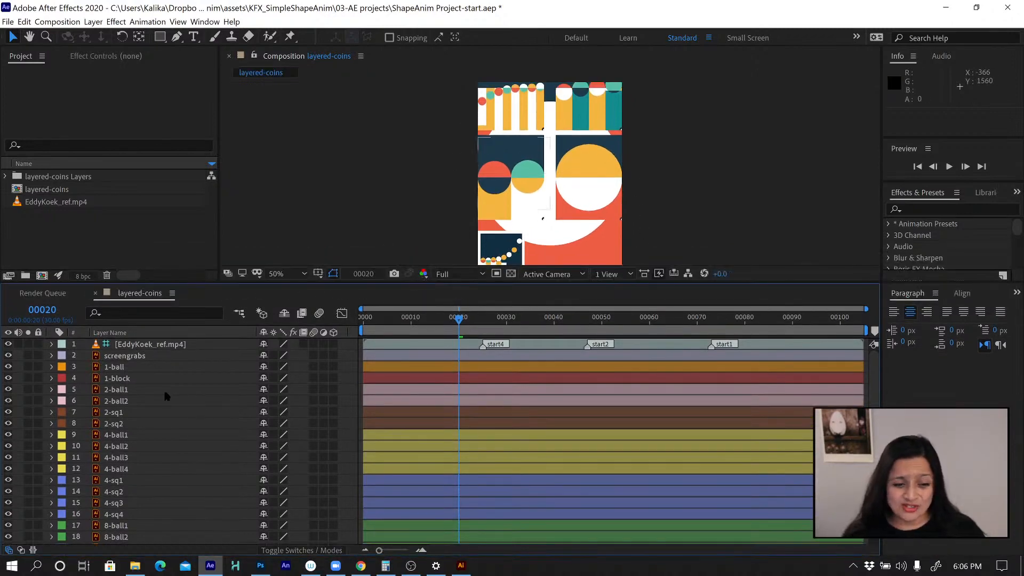
scroll(163, 388, "down", 5)
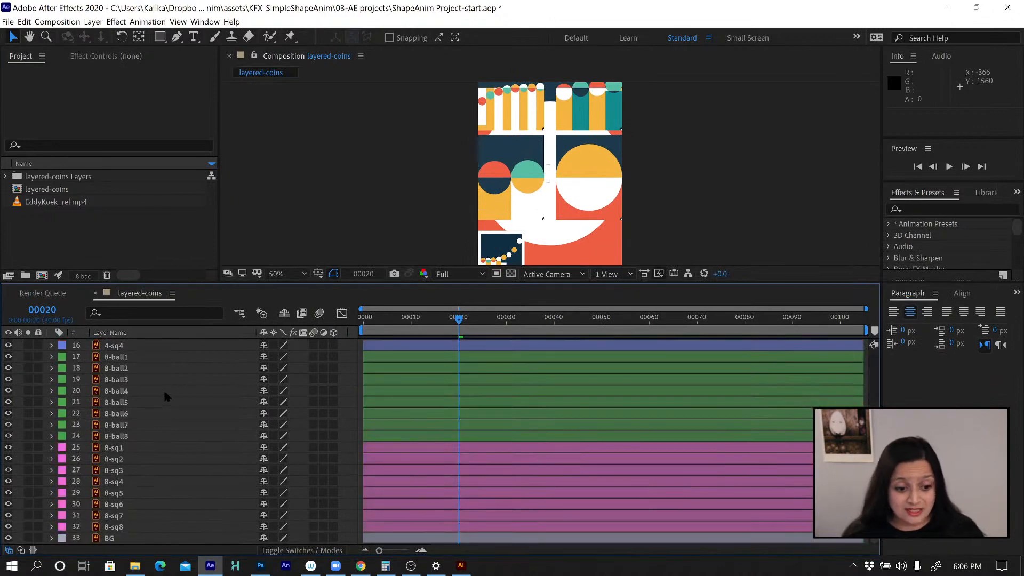
left_click(116, 539)
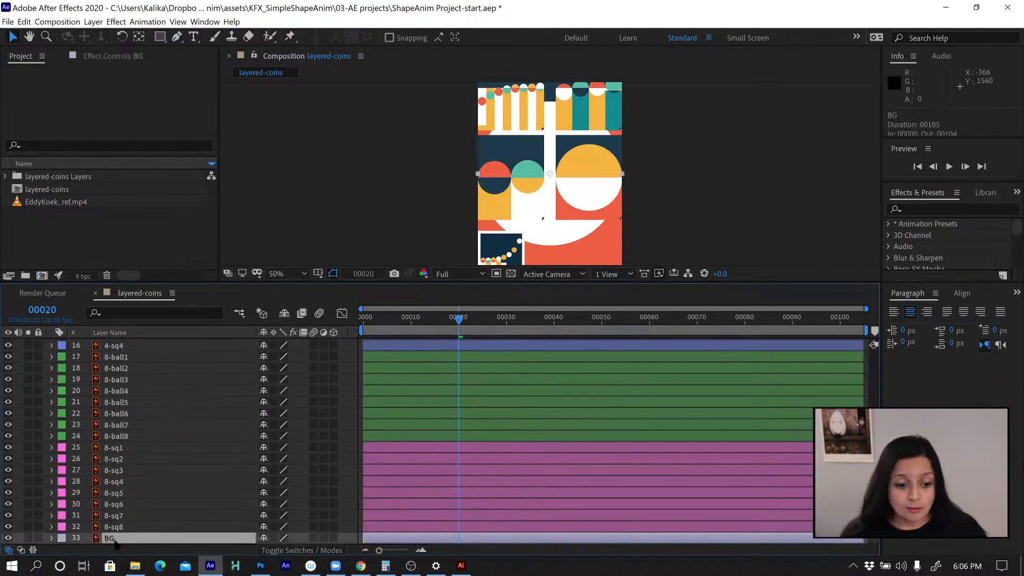
left_click(115, 530)
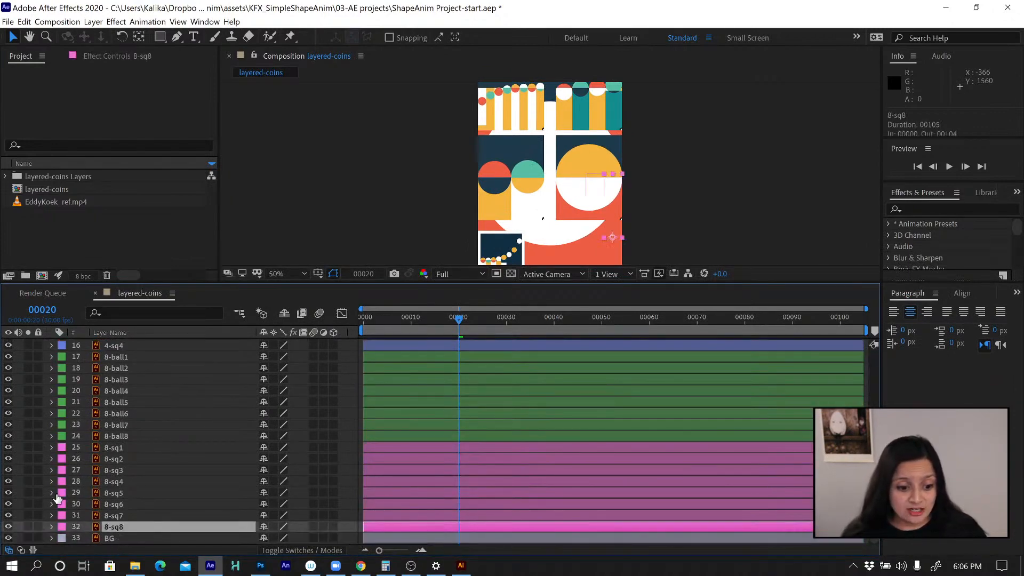
left_click(62, 527)
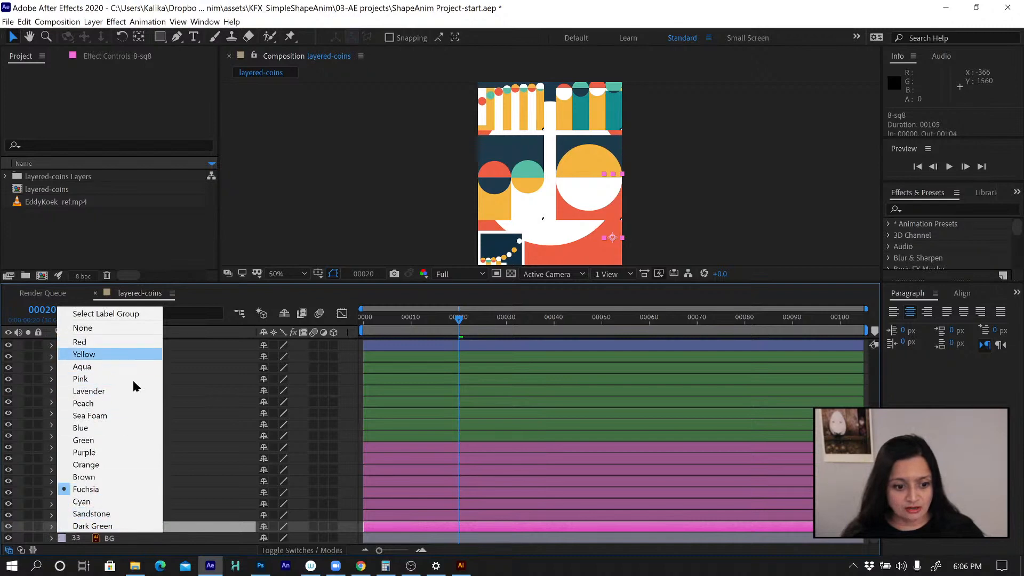
left_click(197, 493)
left_click(197, 494)
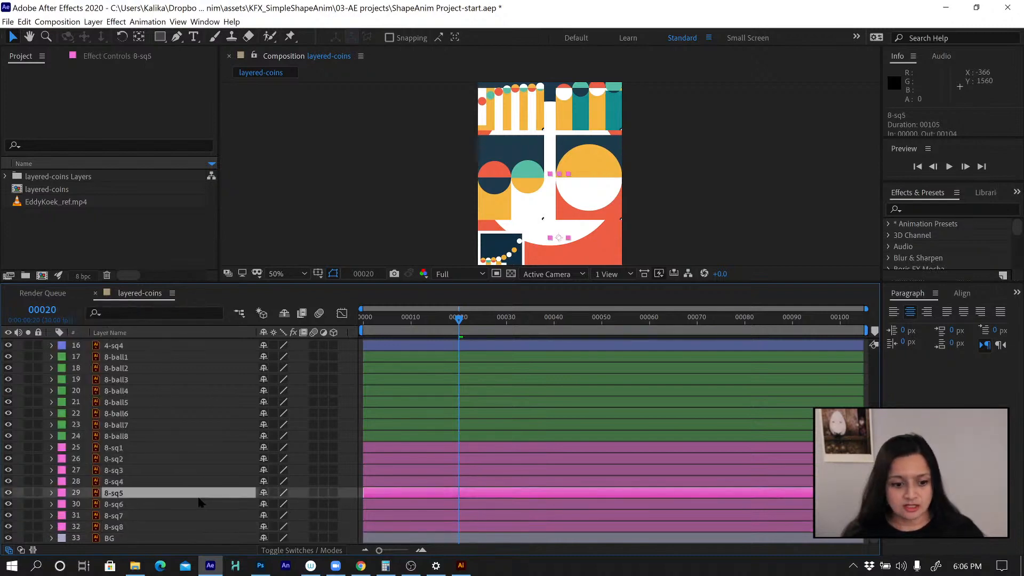
left_click(124, 529)
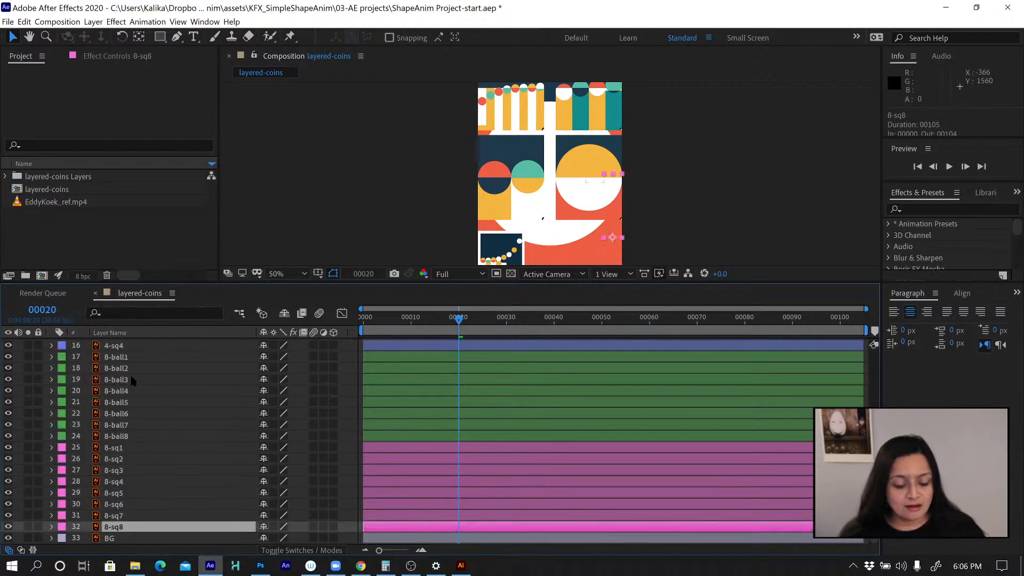
scroll(124, 457, "up", 5)
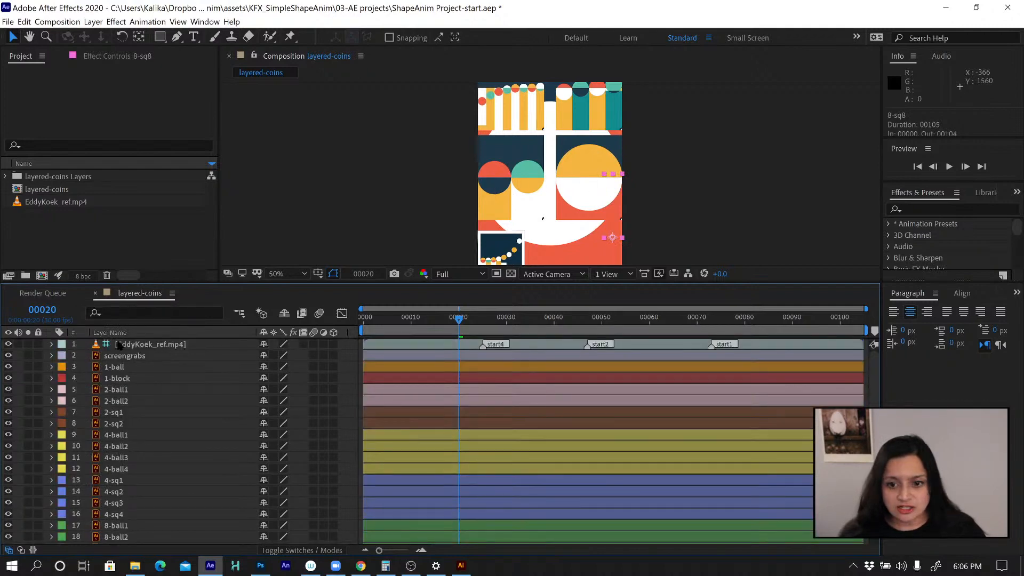
Solo the EddyKoek_ref.mp4 reference layer, scrub through its animation to frame 29, and turn the solo off
left_click(131, 348)
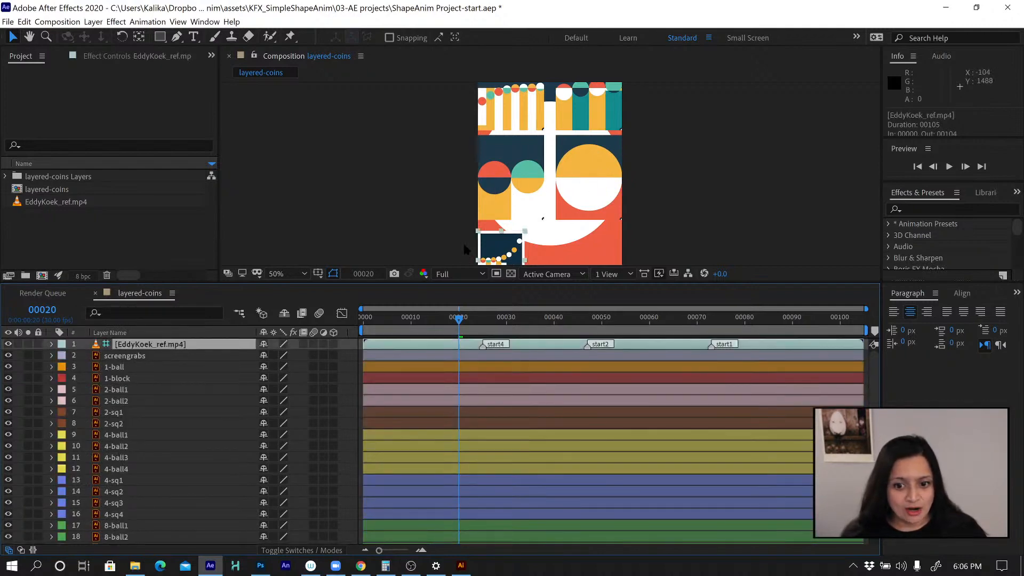
left_click(28, 343)
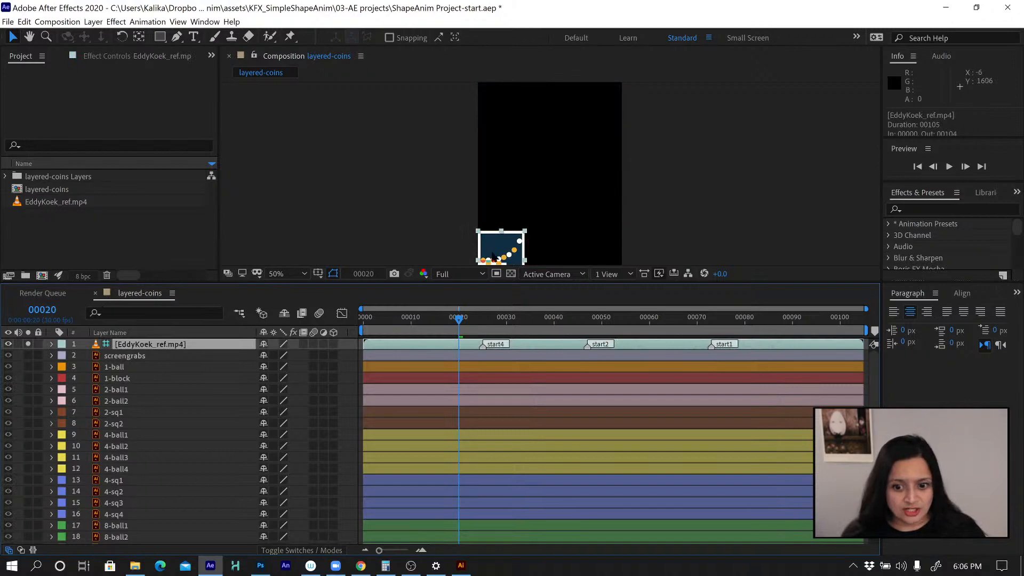
left_click_drag(568, 219, 564, 164)
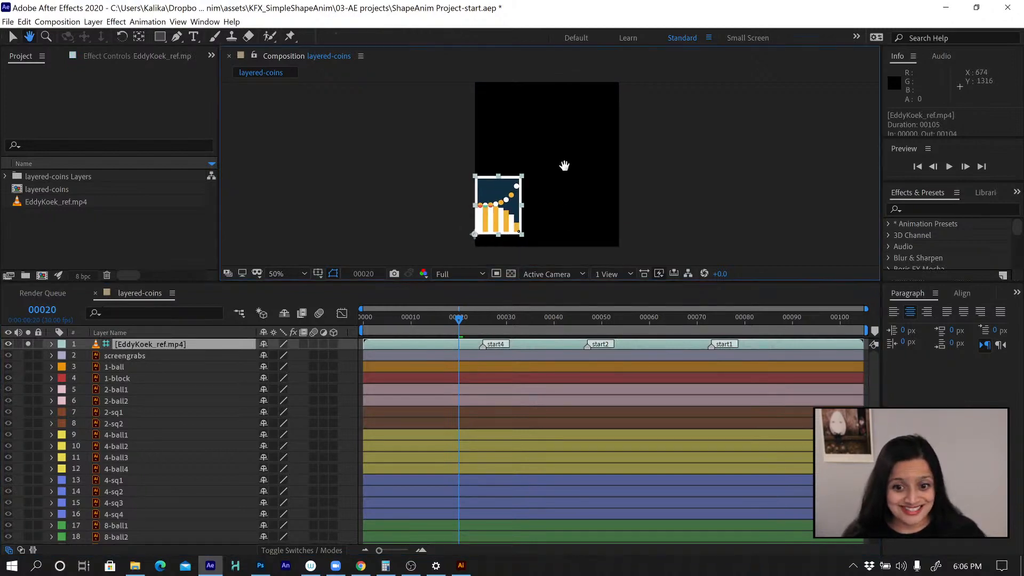
left_click_drag(403, 320, 501, 341)
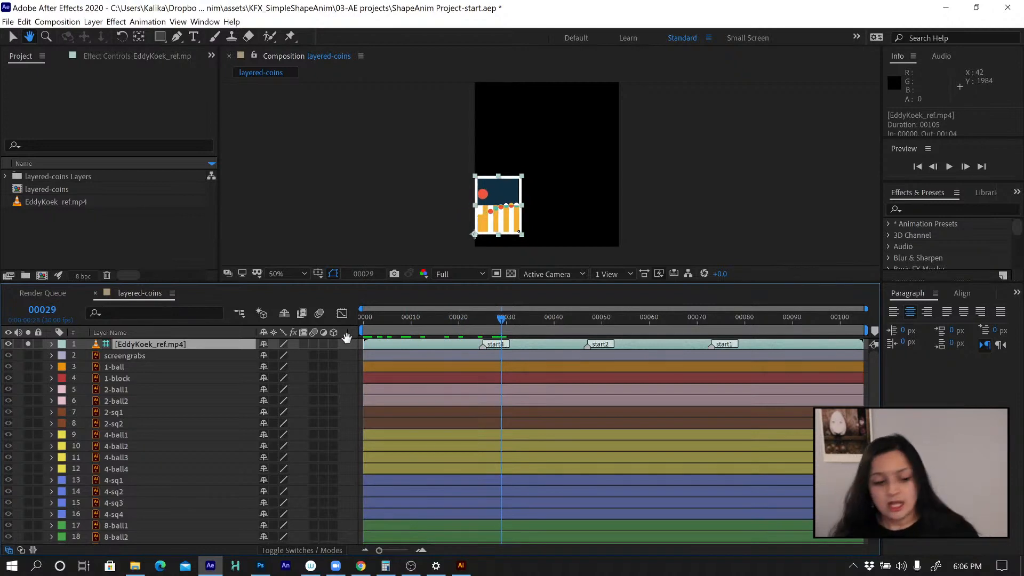
left_click(28, 344)
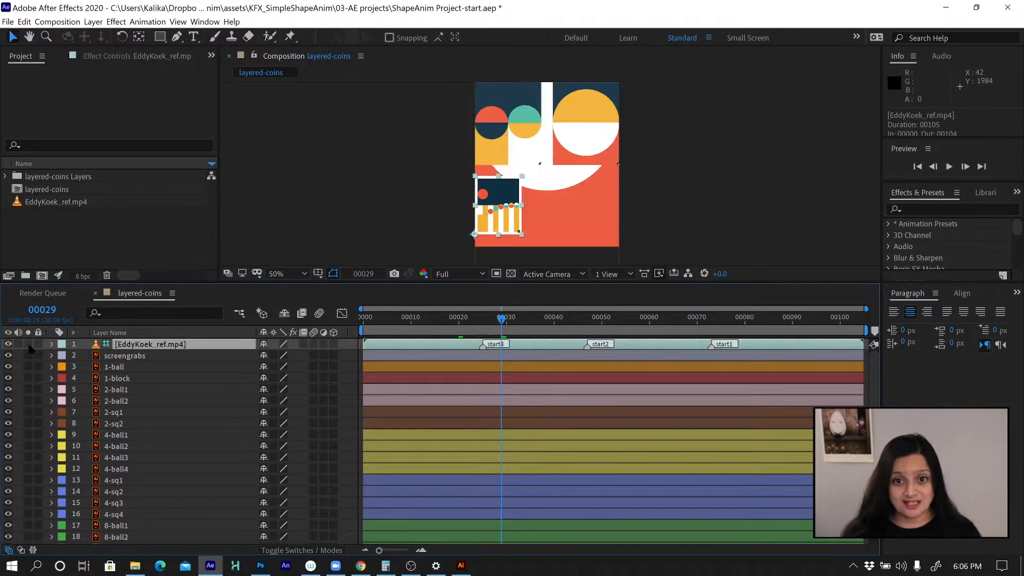
Enable Create Layers at Composition Start Time in the General preferences and apply the change
left_click(8, 22)
mouse_move(22, 24)
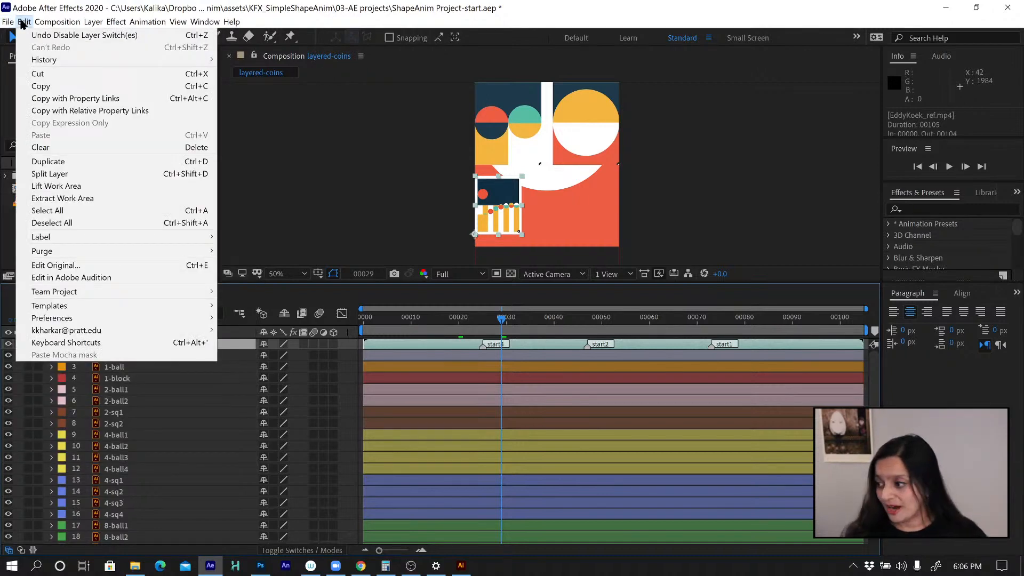
mouse_move(80, 319)
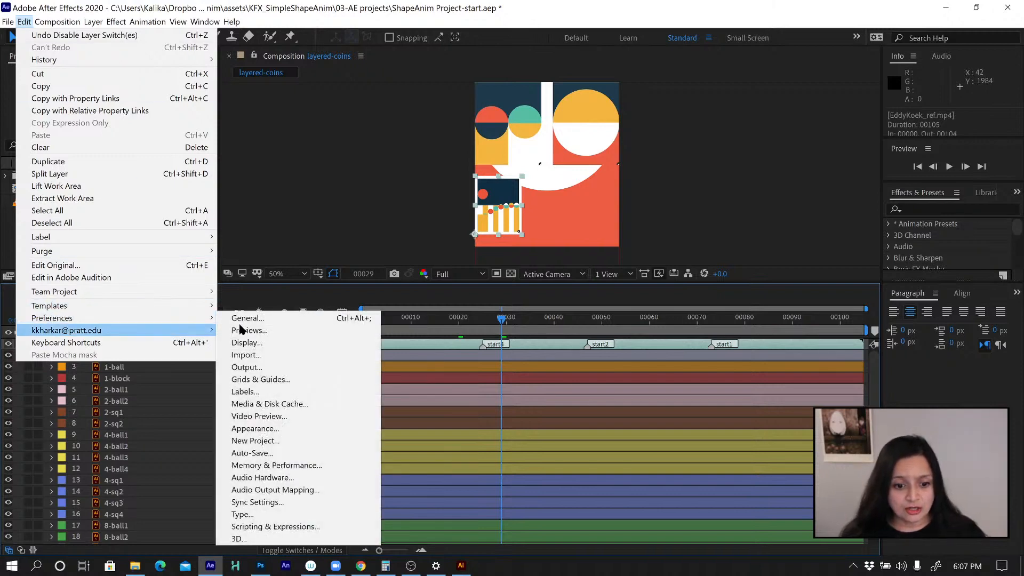
left_click(259, 318)
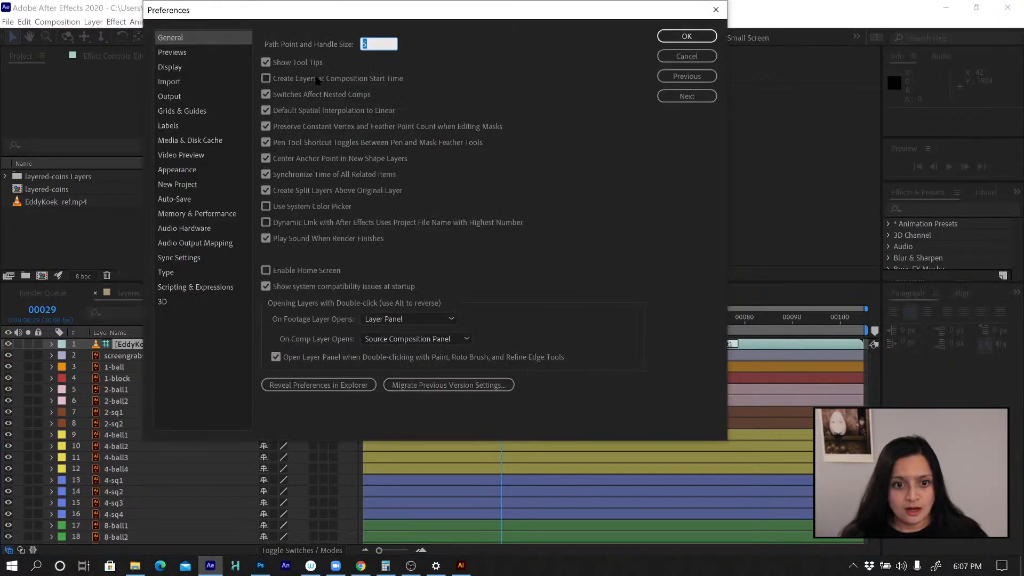
left_click(339, 82)
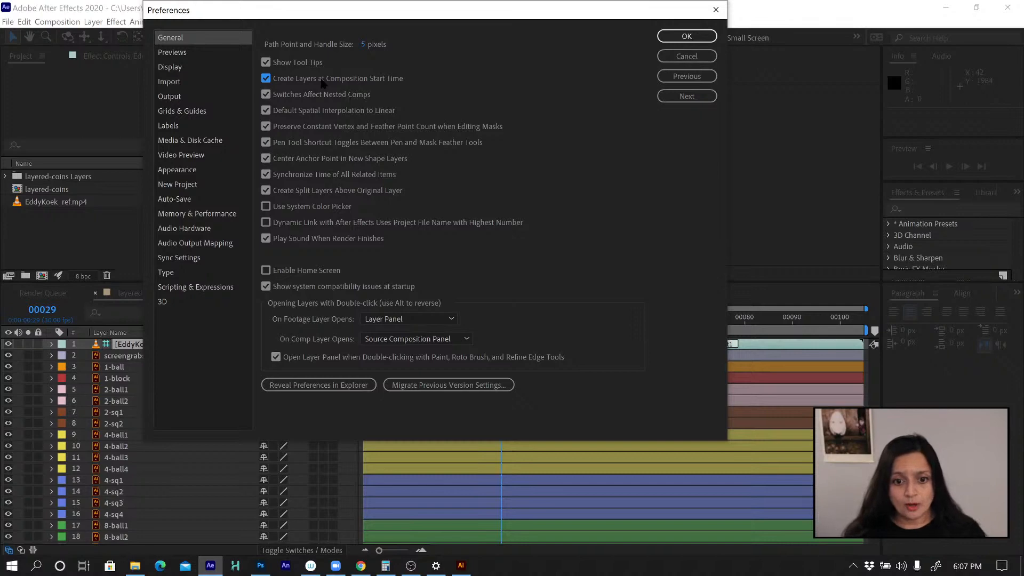
left_click(686, 36)
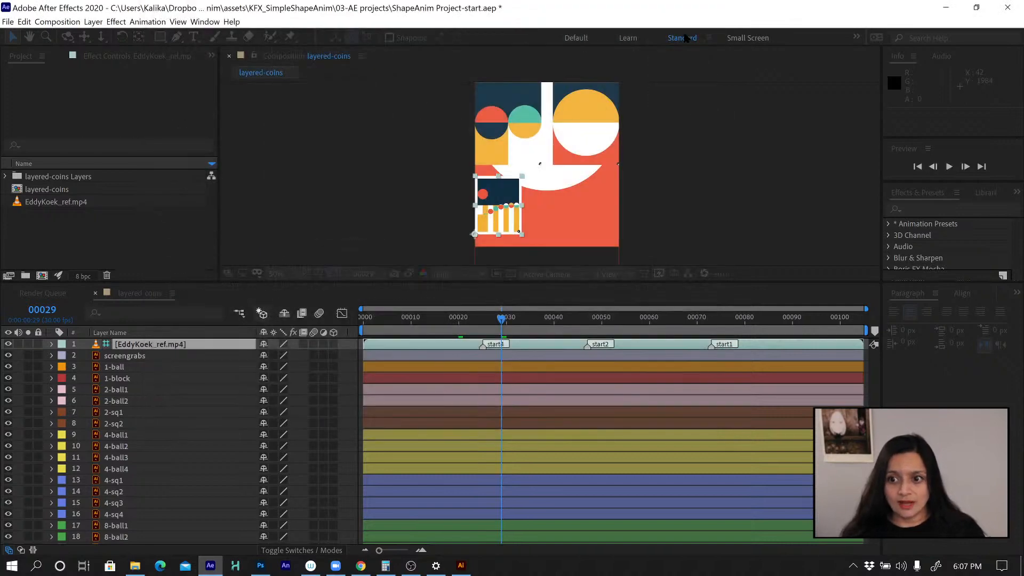
Hide the screengrabs layer and all layers from 1-ball through 4-sq4, keeping the reference video visible, and select 8-ball1
left_click(8, 344)
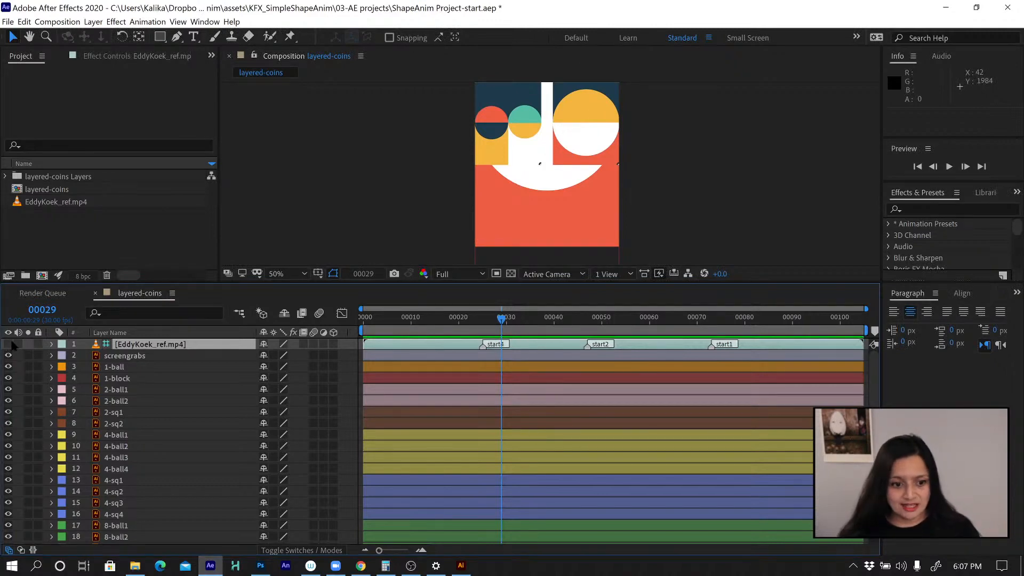
left_click(8, 356)
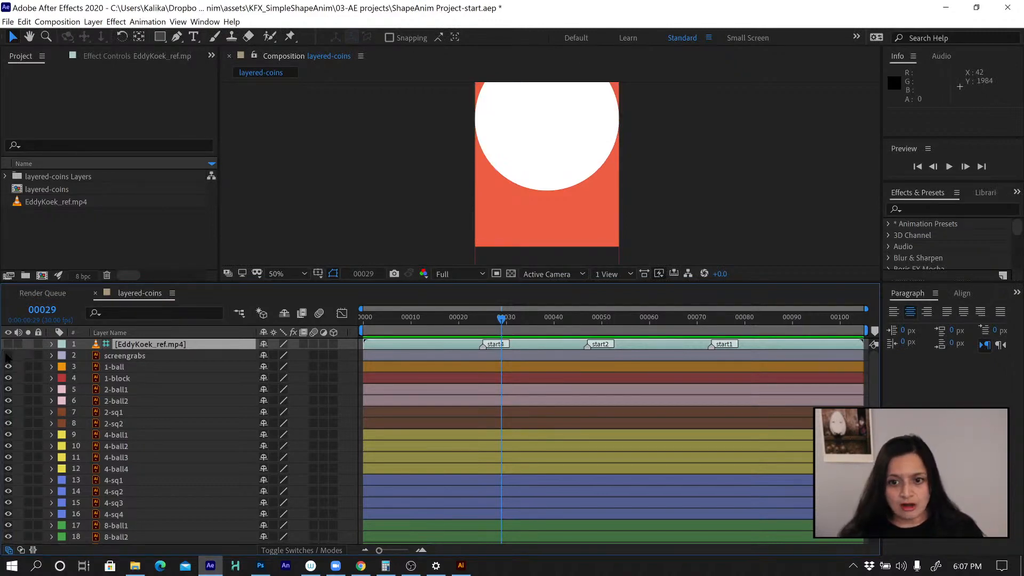
left_click(117, 368)
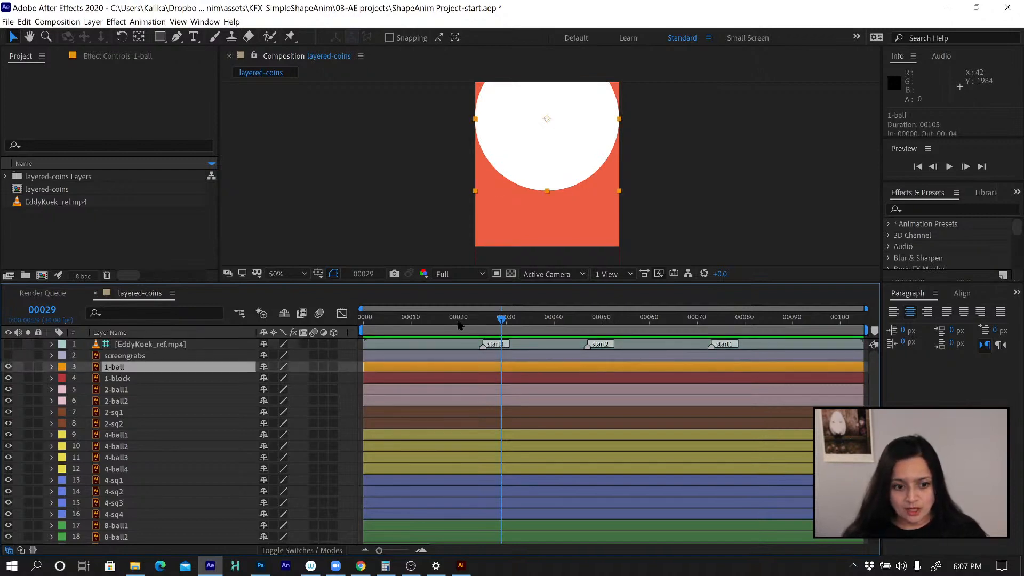
left_click(8, 344)
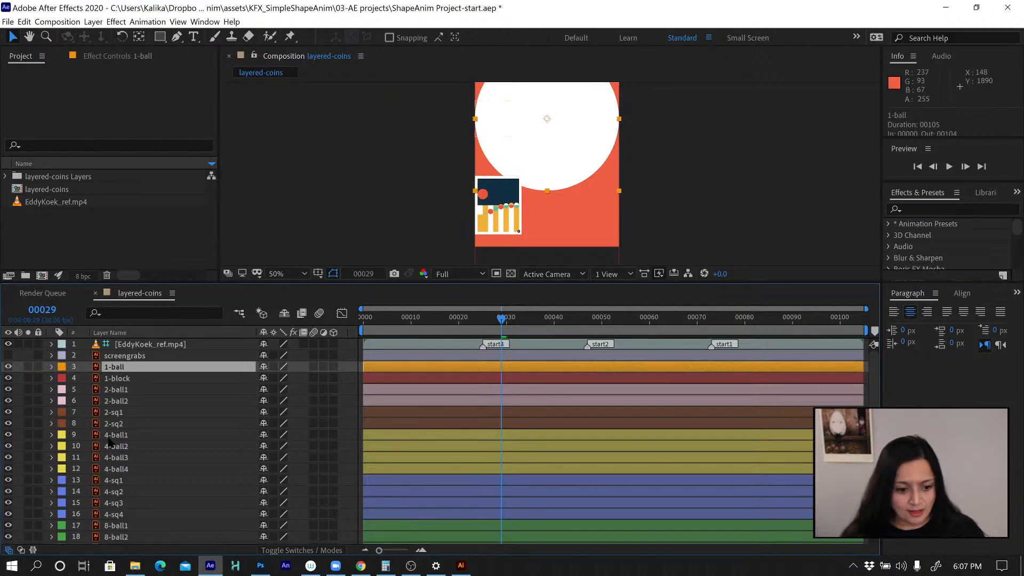
scroll(119, 451, "down", 5)
scroll(120, 451, "up", 2)
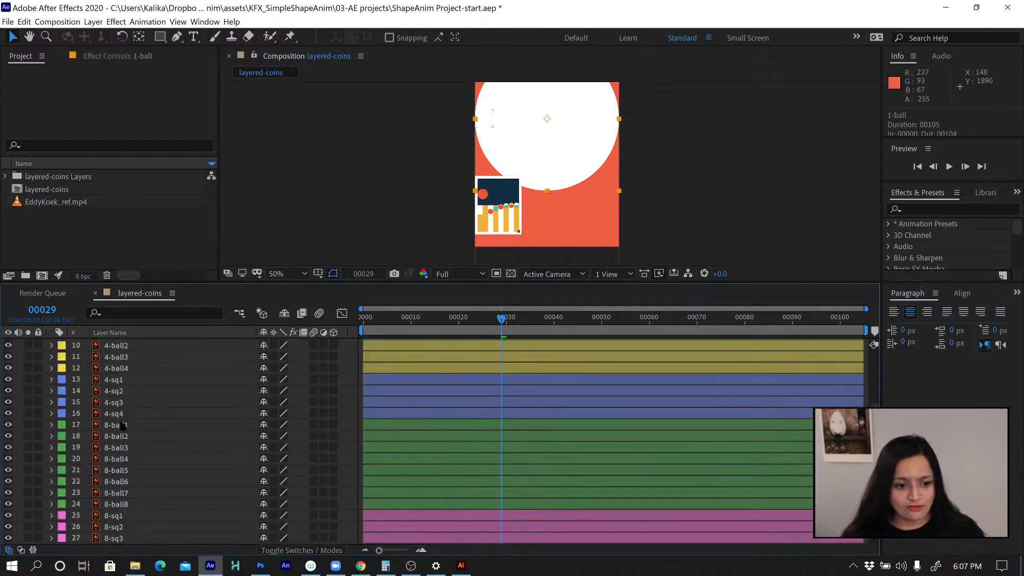
left_click(116, 414, "shift")
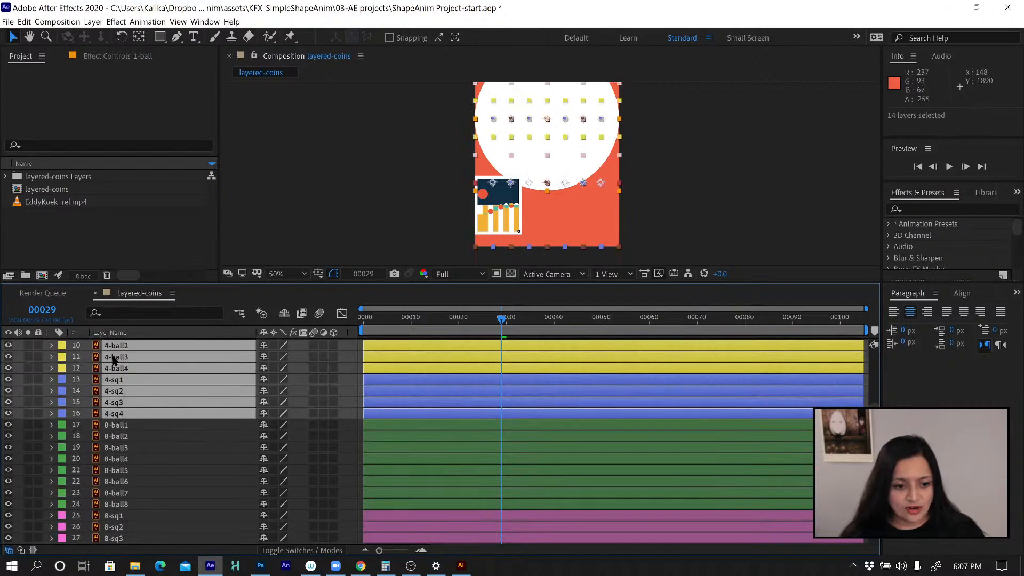
left_click(7, 413)
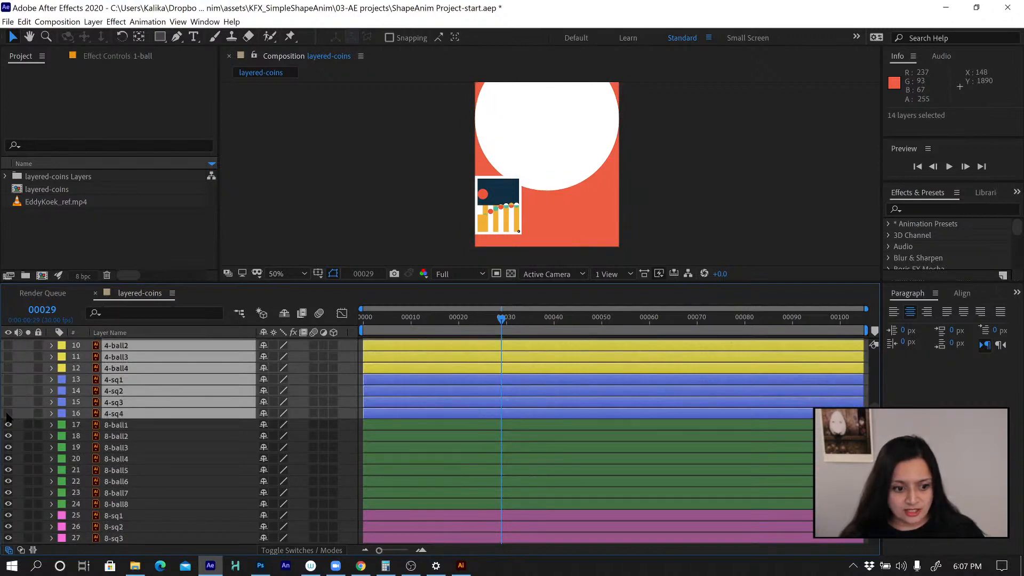
left_click(117, 424)
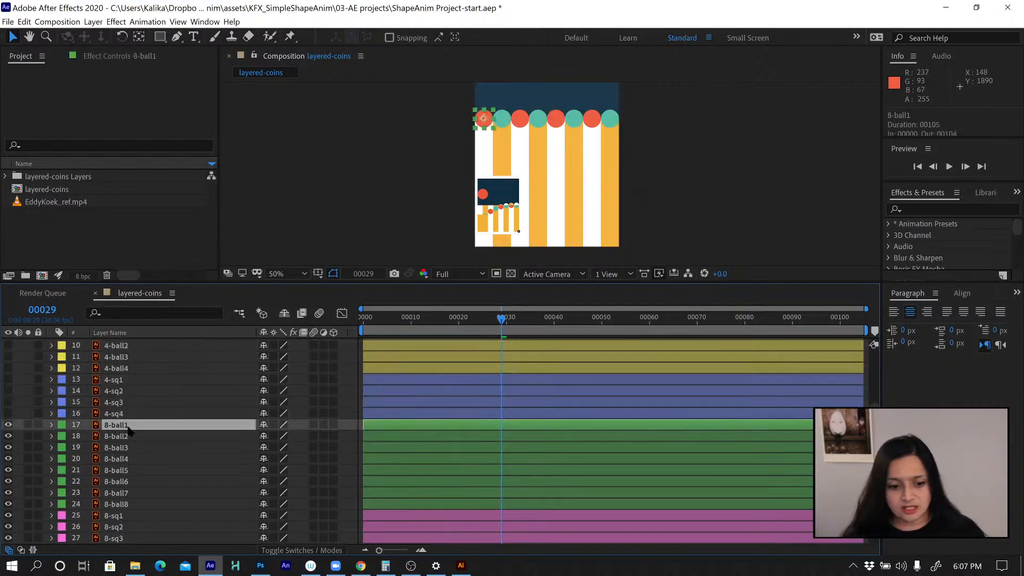
Return the playhead to frame 0 and set the composition viewer's magnification to Fit
left_click(358, 322)
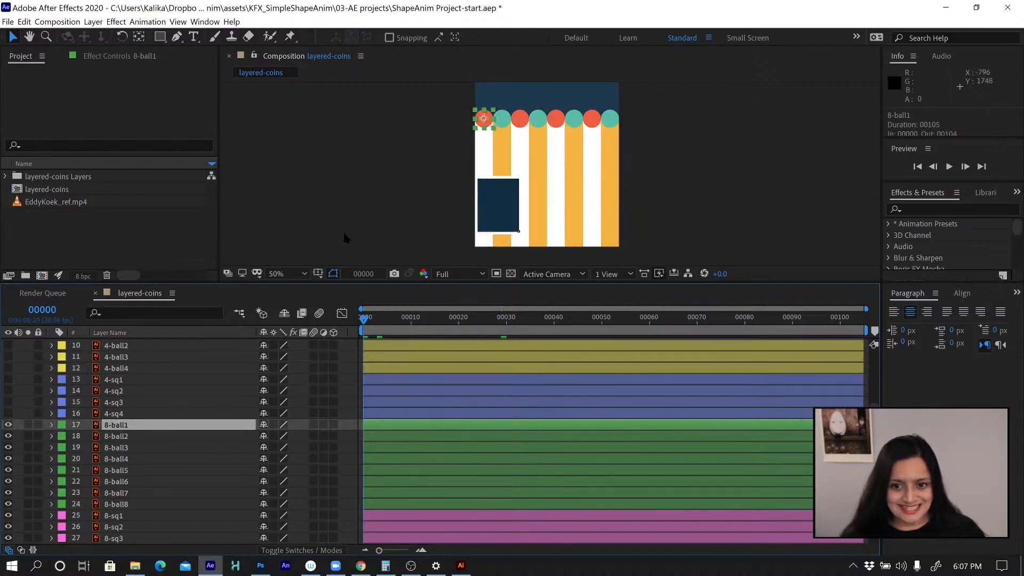
left_click(284, 274)
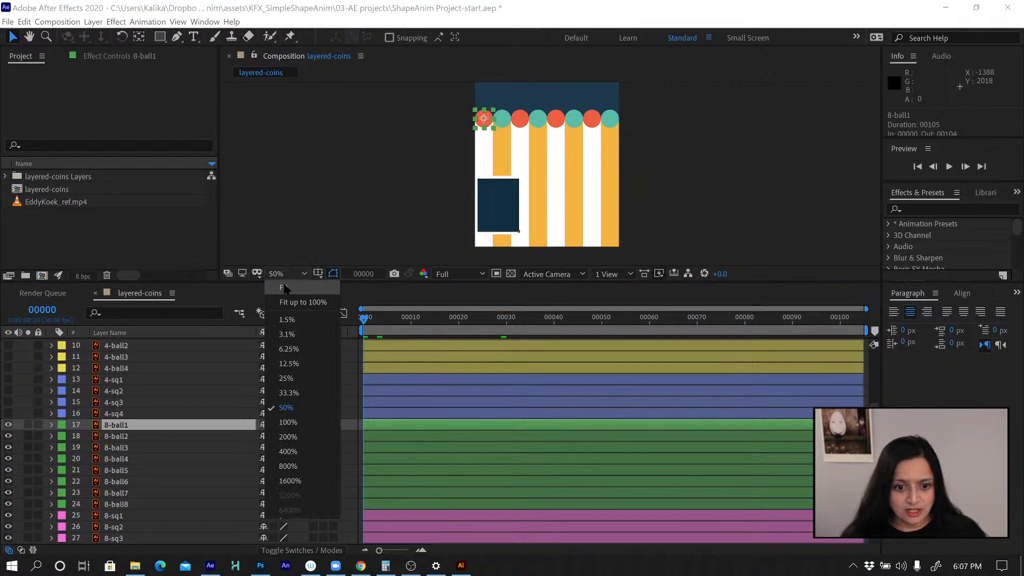
left_click(285, 288)
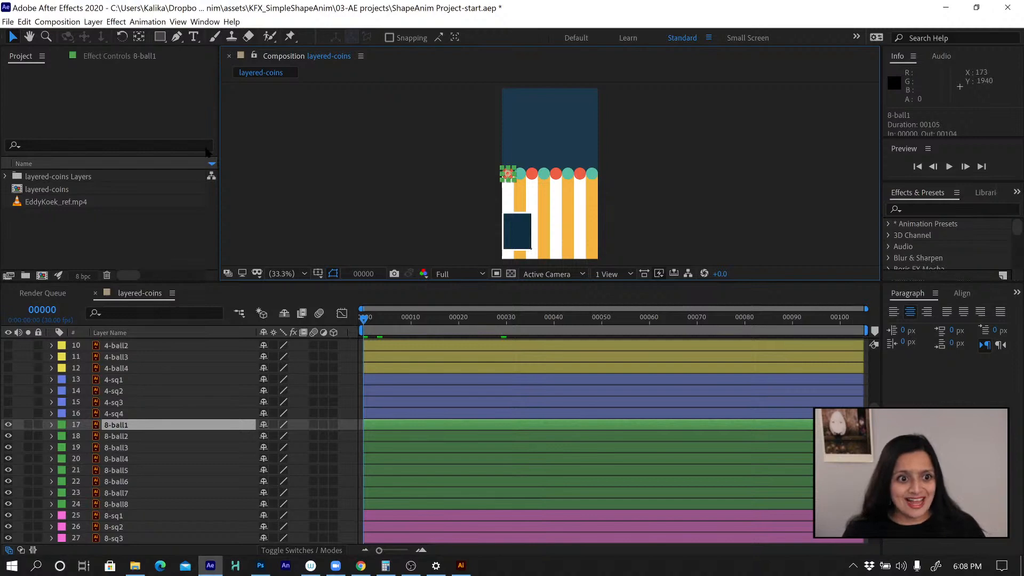
Reveal the Position property on all layers, and collapse it for the reference video and BG layers
left_click(26, 24)
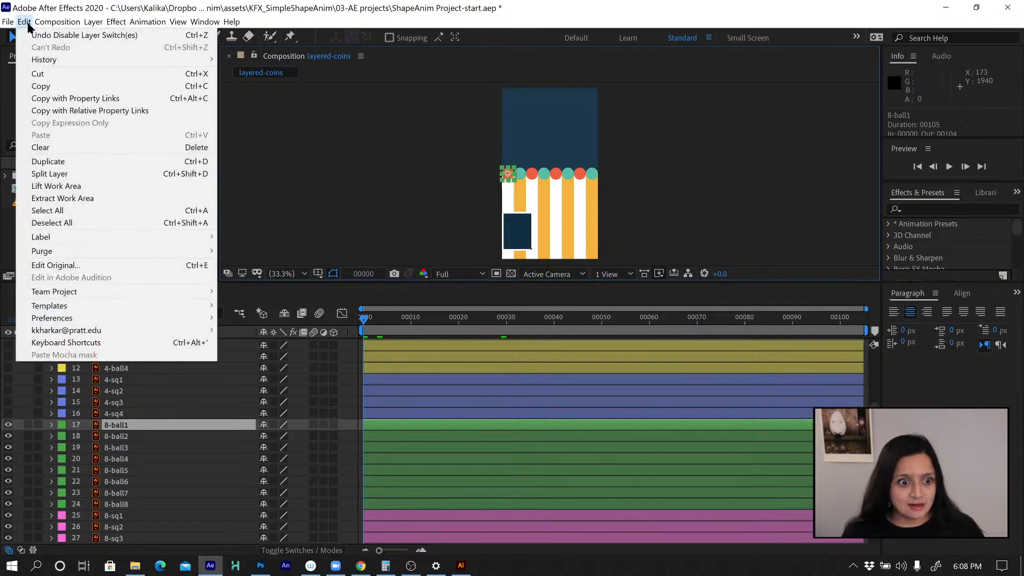
left_click(49, 211)
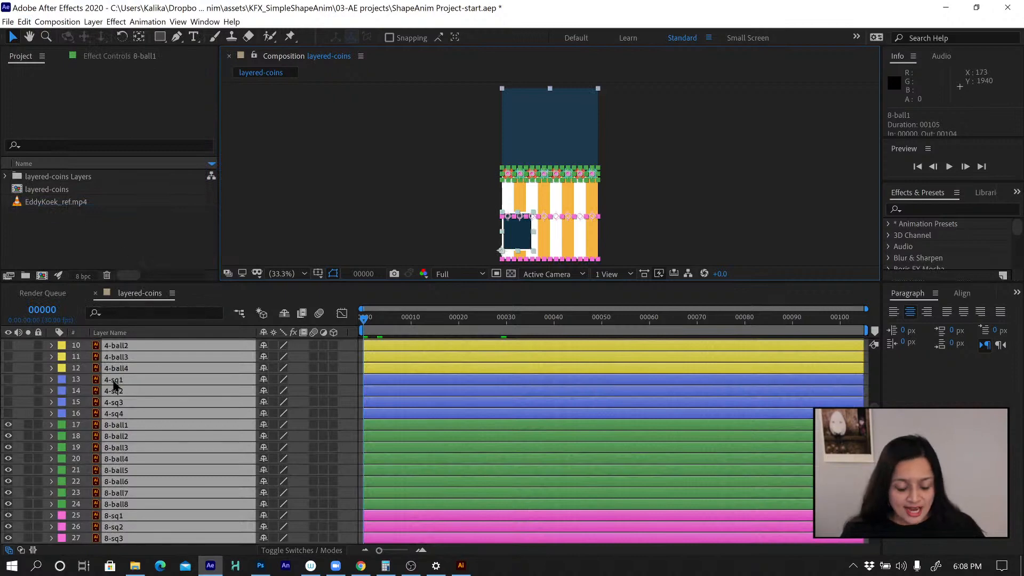
key("p")
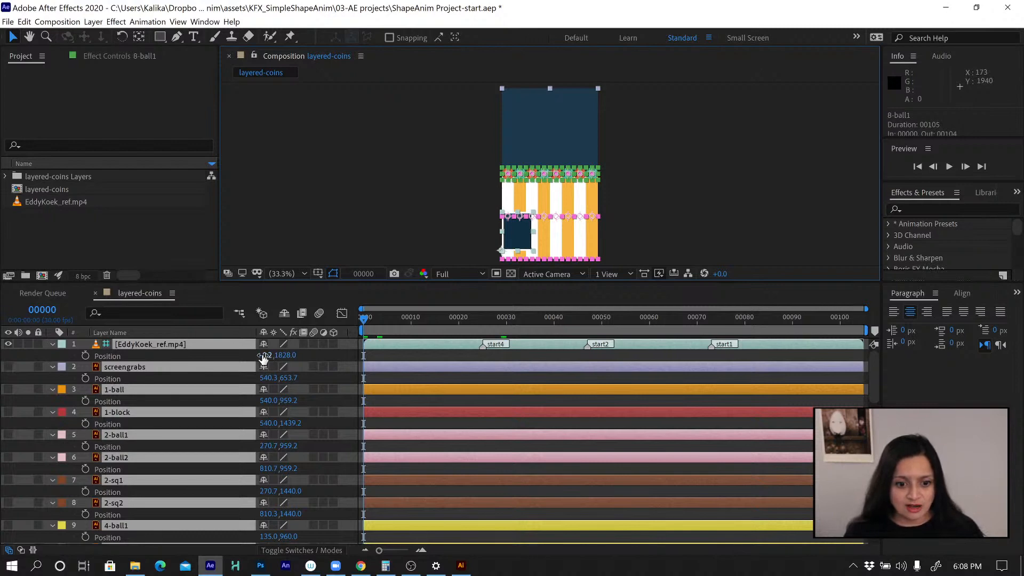
left_click(181, 356)
left_click(53, 344)
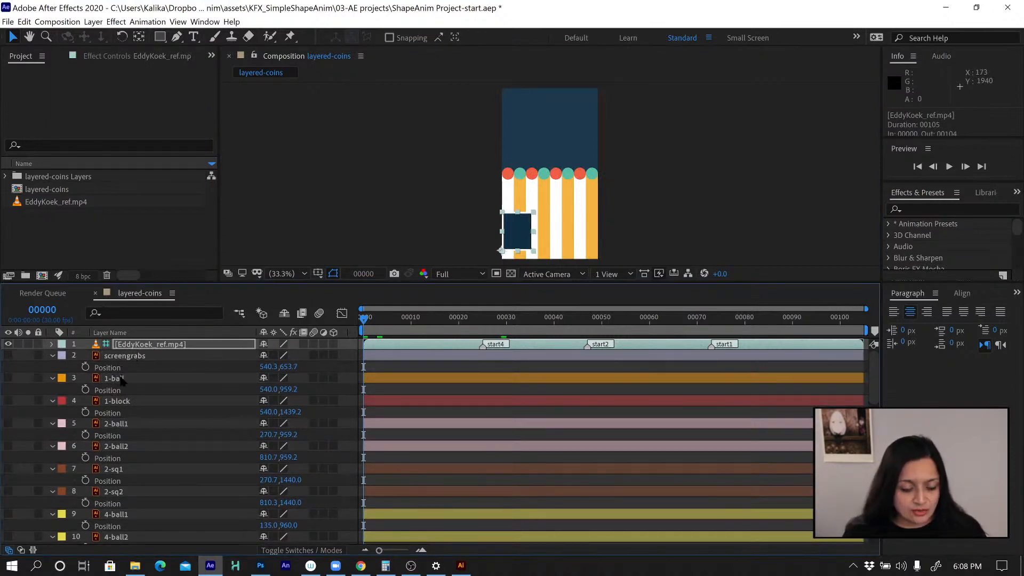
scroll(140, 395, "down", 10)
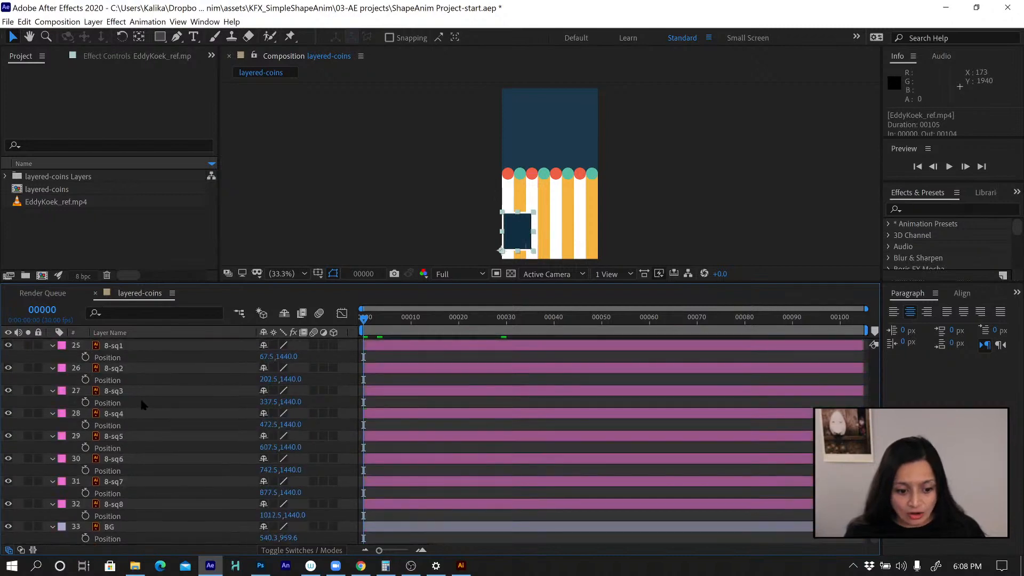
left_click(52, 526)
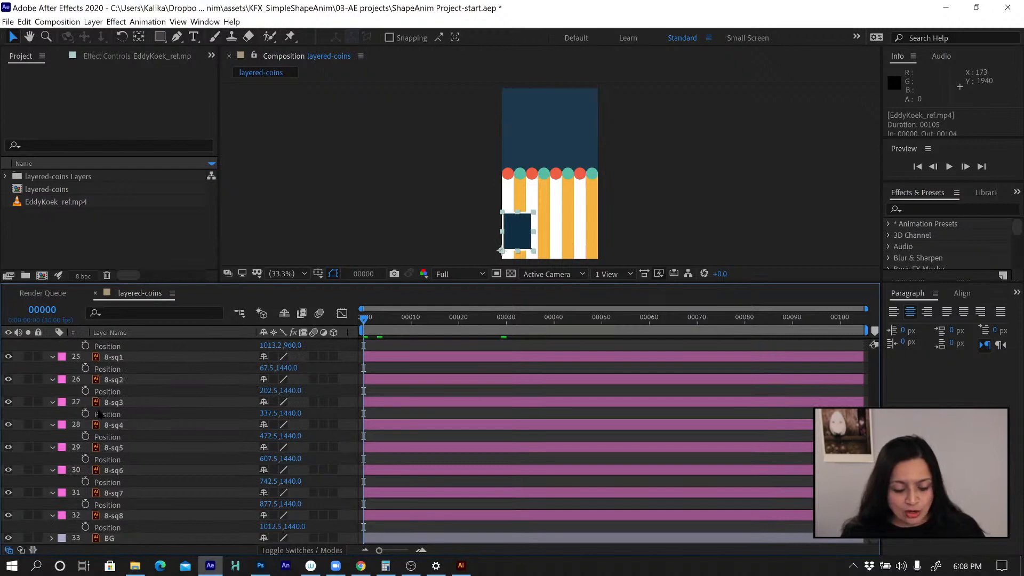
left_click(106, 529)
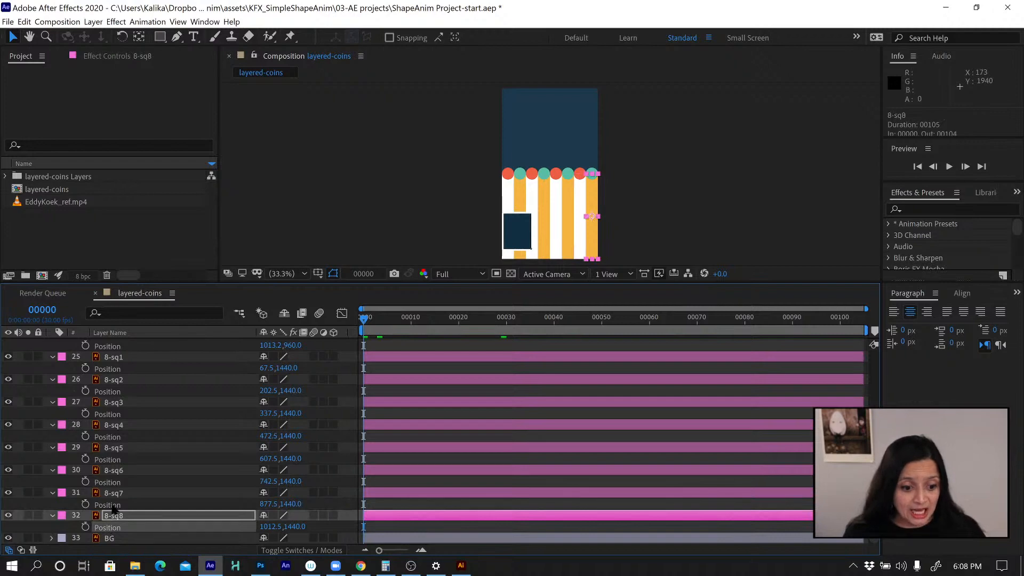
left_click(113, 505, "shift")
left_click(113, 482, "shift")
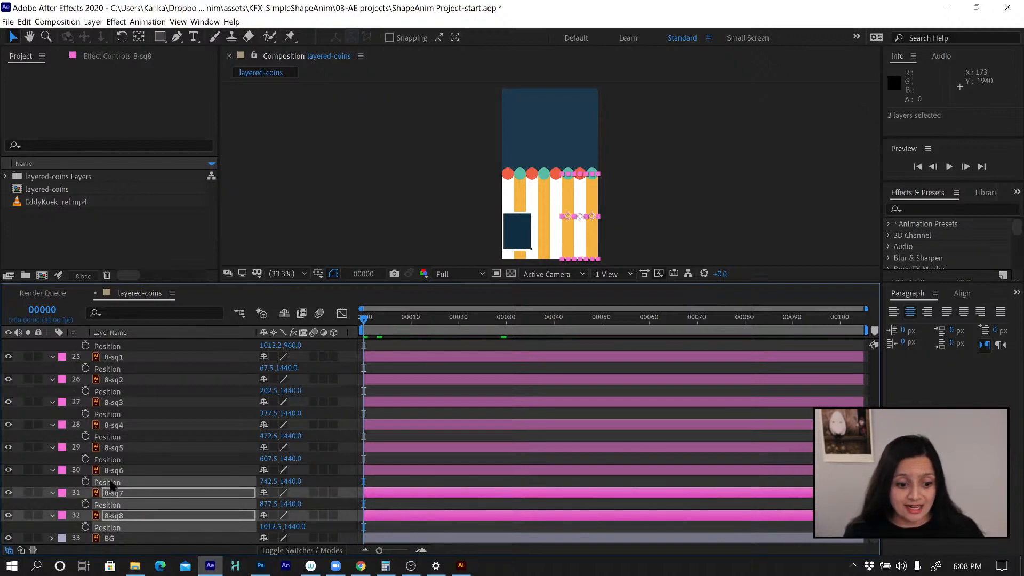
left_click(374, 530)
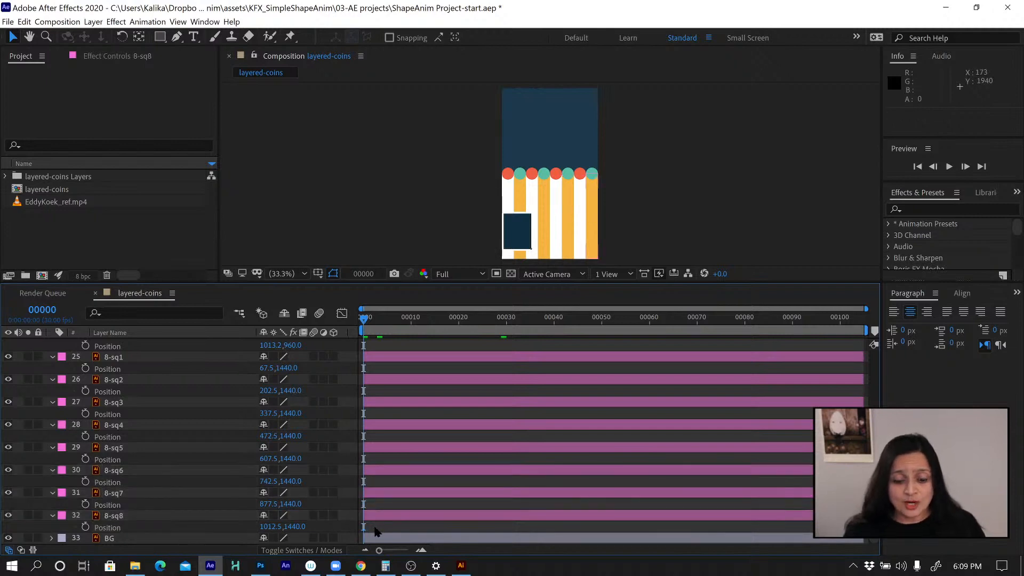
mouse_move(377, 527)
left_mouse_down()
mouse_move(359, 531)
mouse_move(354, 516)
mouse_move(383, 526)
left_mouse_up()
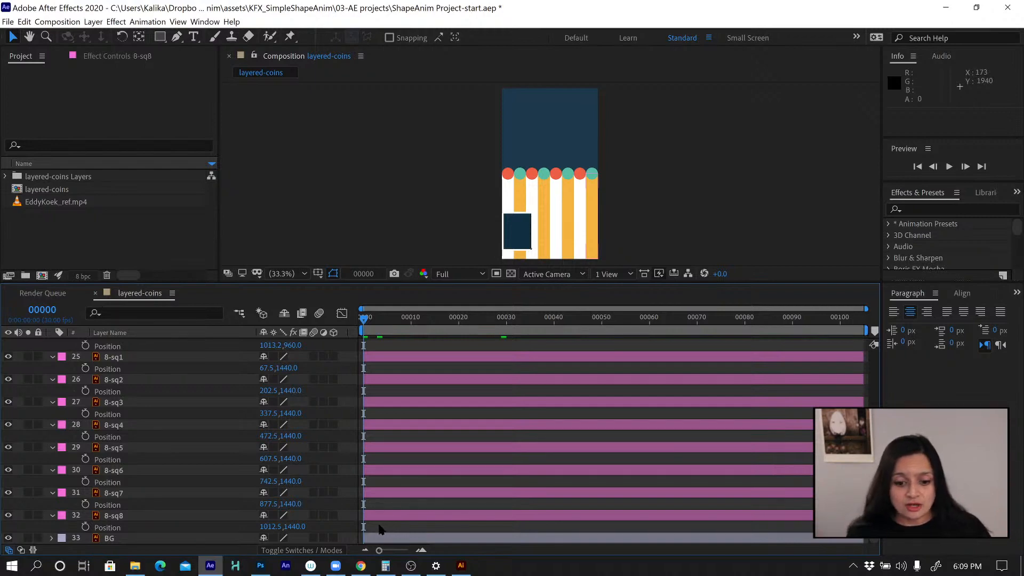
Separate the Position dimensions into X and Y for all layers from screengrabs through 8-sq8, and clear the selection
left_click_drag(385, 525, 344, 345)
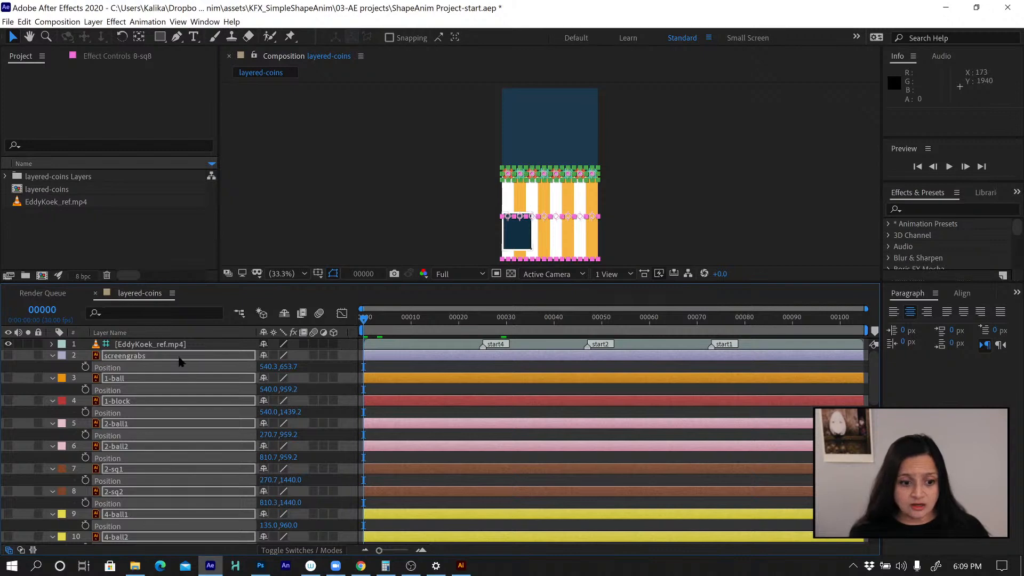
right_click(112, 368)
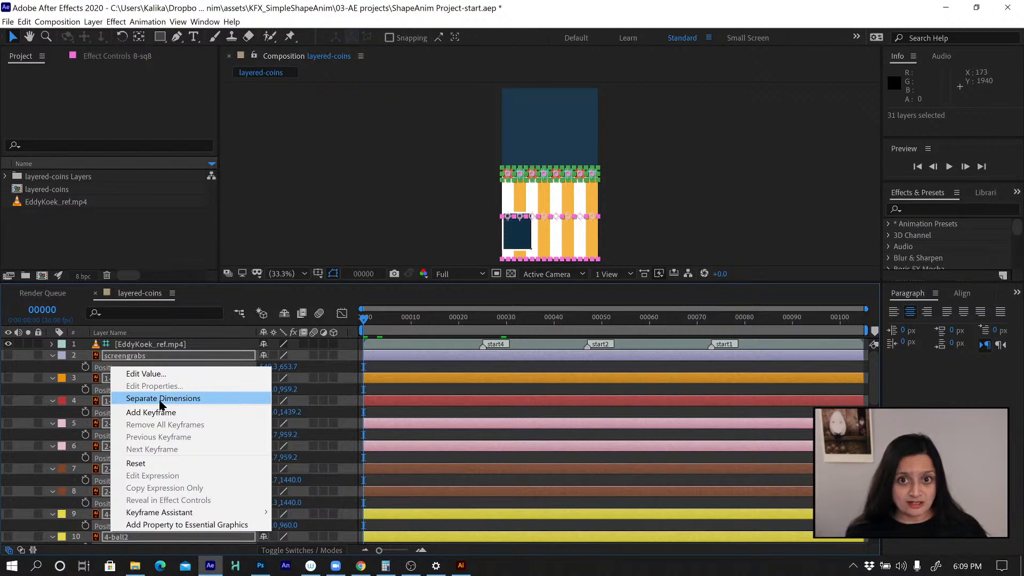
left_click(159, 399)
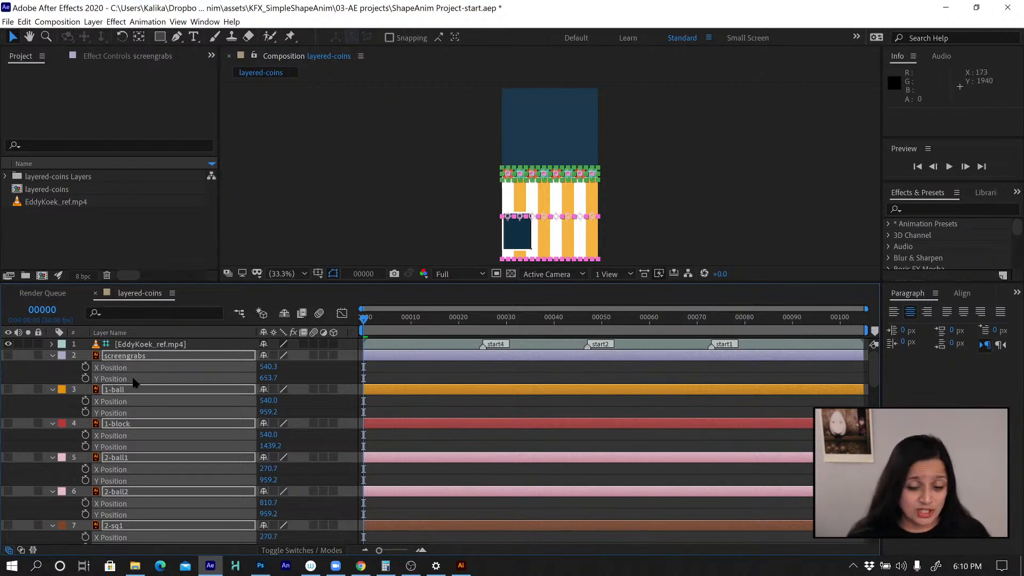
left_click(398, 379)
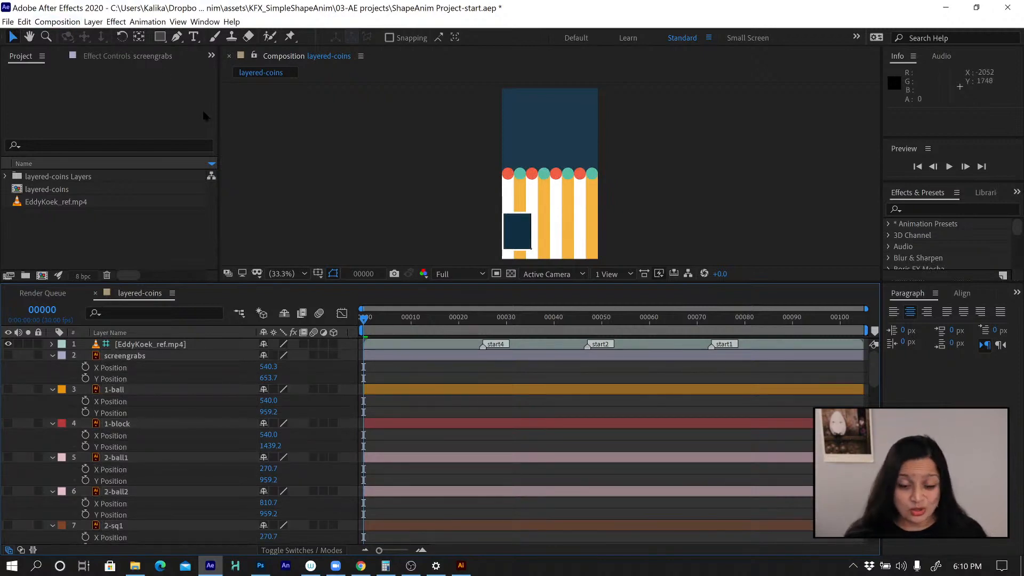
Scrub the timeline to frame 12 and examine the reference video inset up close at 100% magnification
scroll(413, 386, "down", 5)
scroll(409, 388, "down", 8)
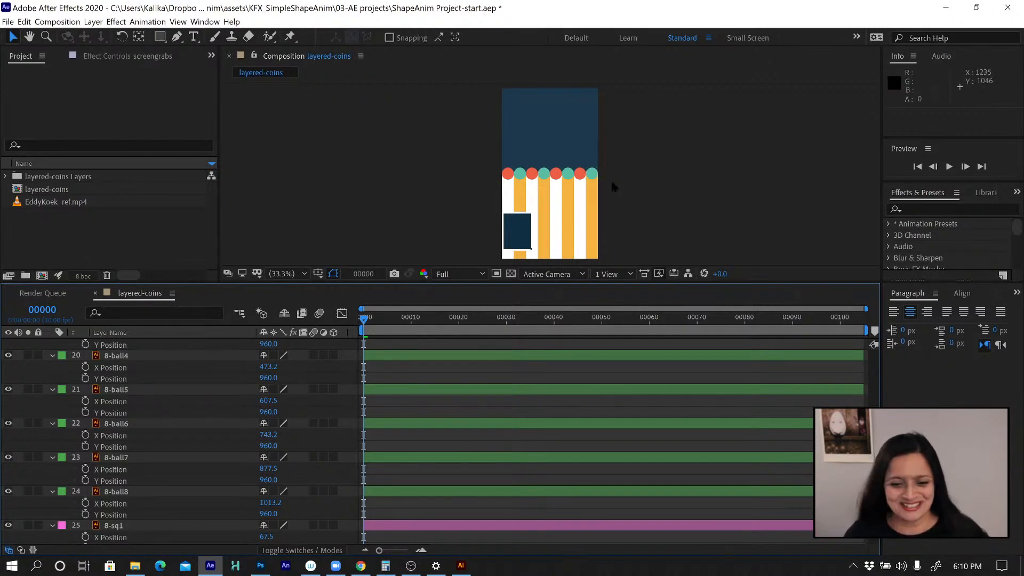
left_click(124, 493)
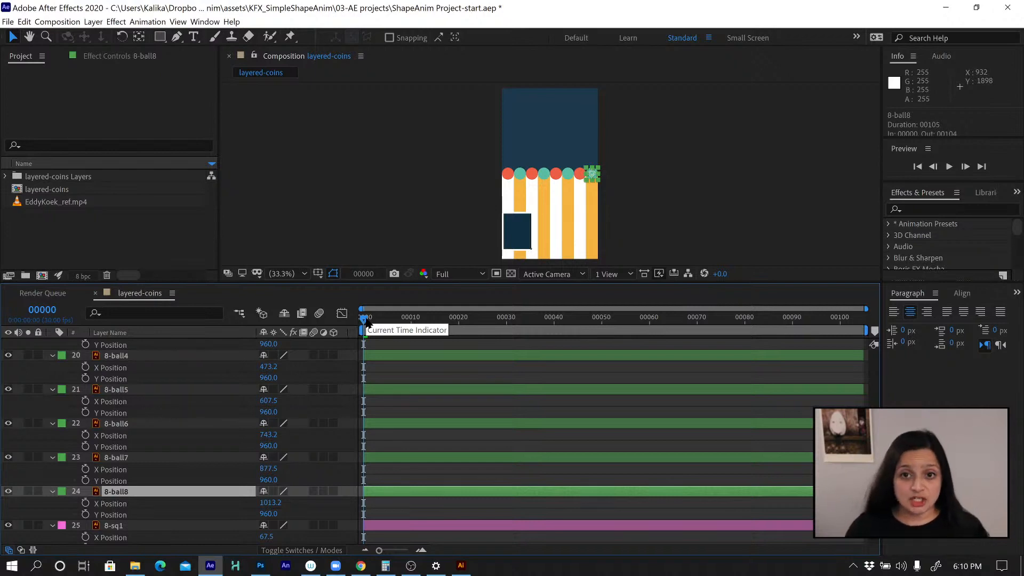
left_click_drag(367, 322, 381, 323)
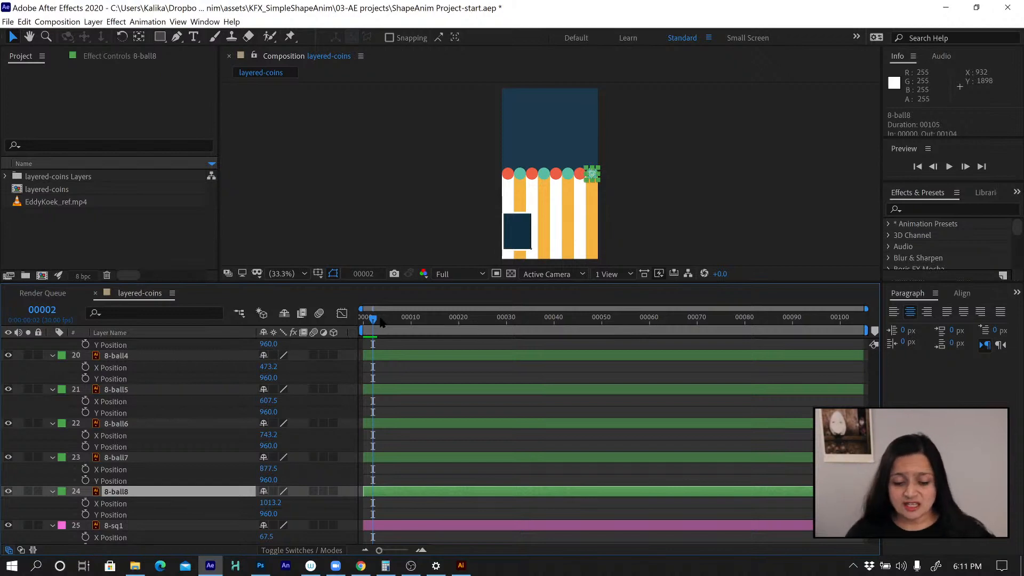
left_click(378, 318)
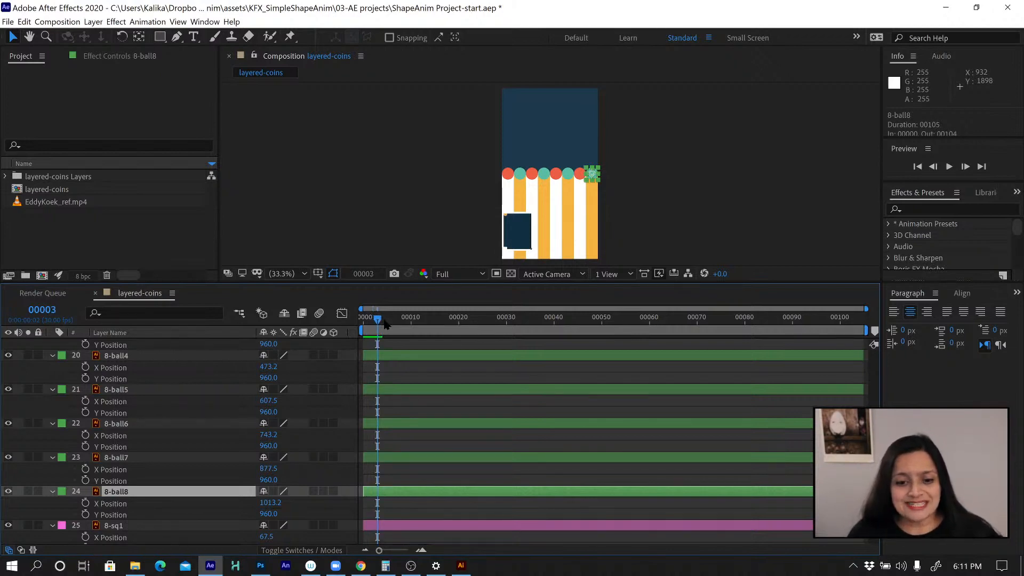
left_click(508, 240)
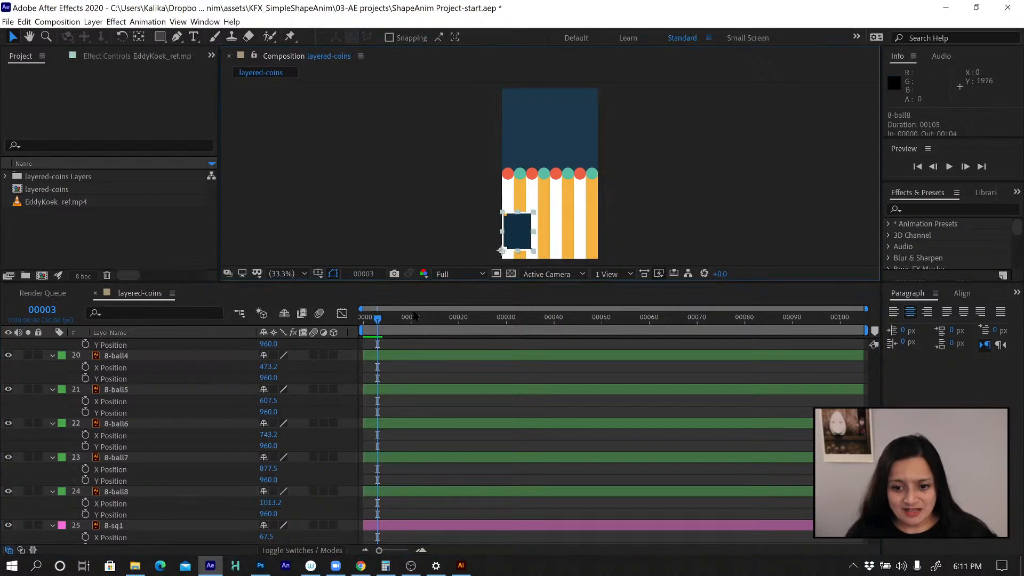
left_click_drag(392, 319, 421, 324)
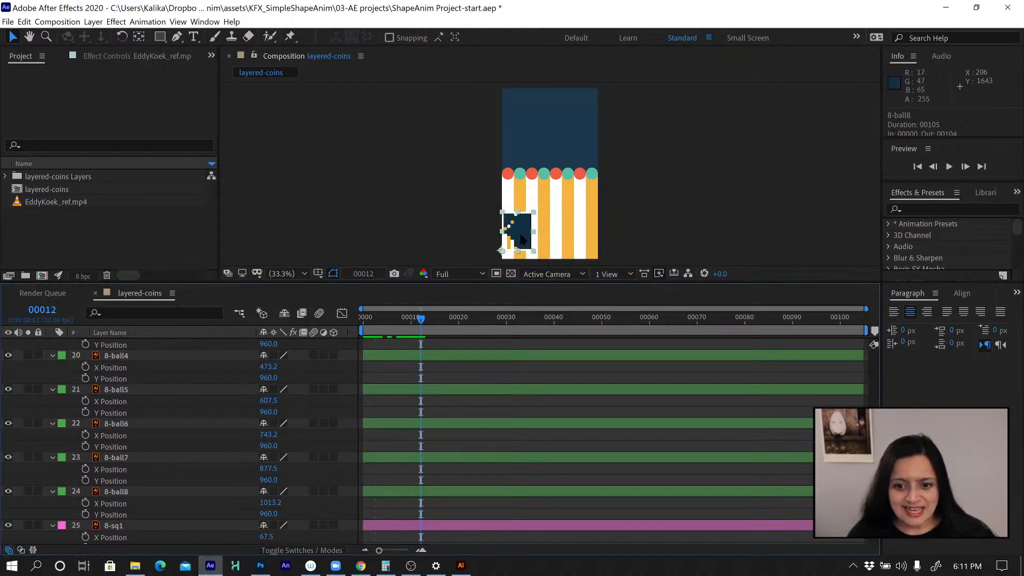
scroll(520, 236, "up", 2)
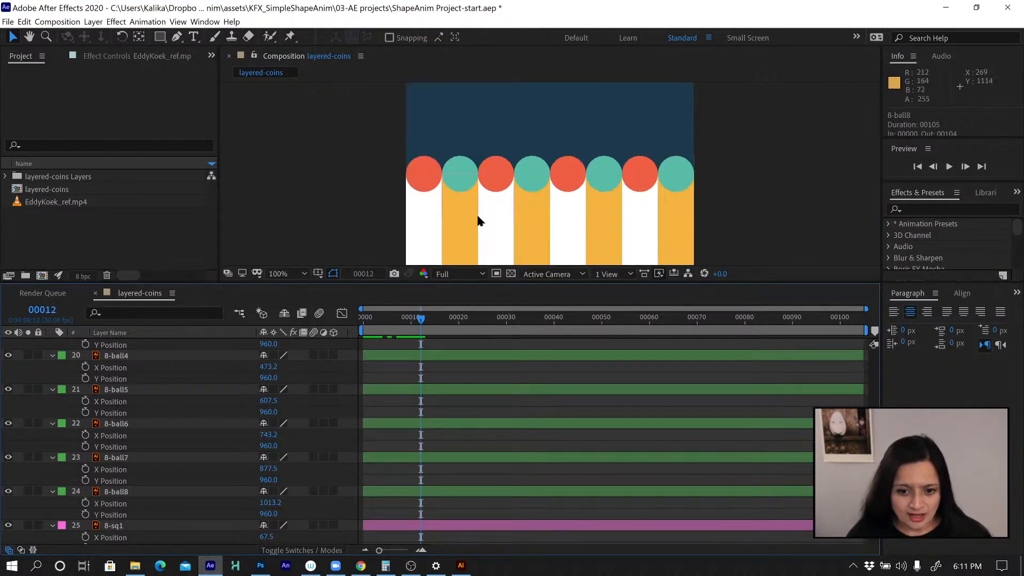
key("space")
left_click_drag(491, 199, 497, 116)
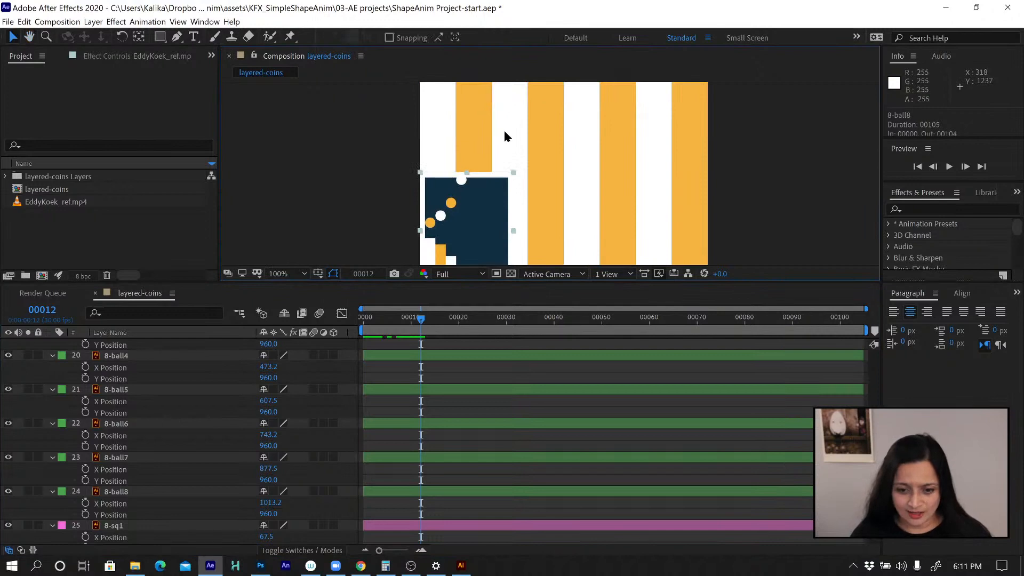
Step through the reference video's frames around the balls' landing and park the playhead on frame 20
key("shift+Page_Down")
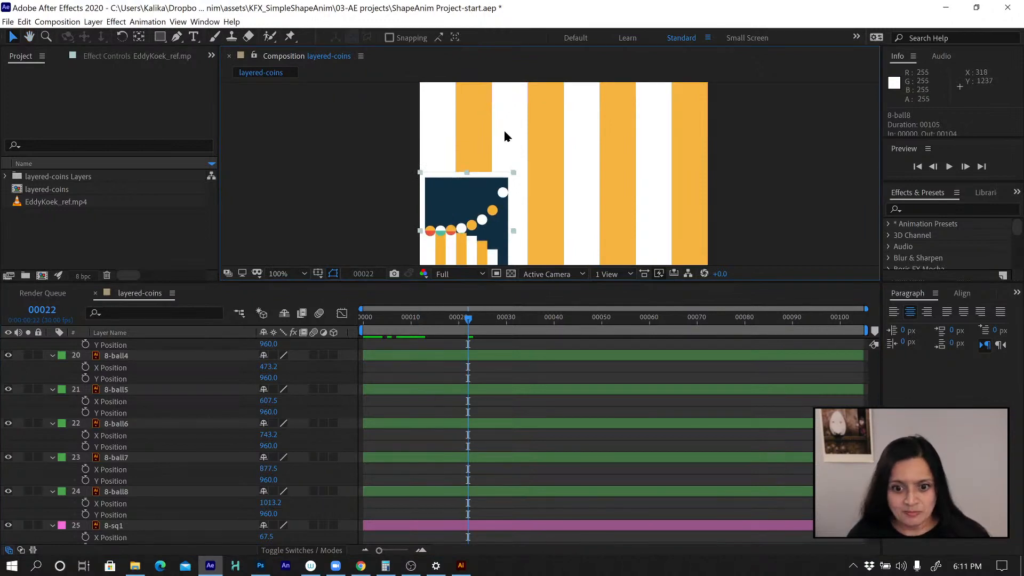
key("Page_Up")
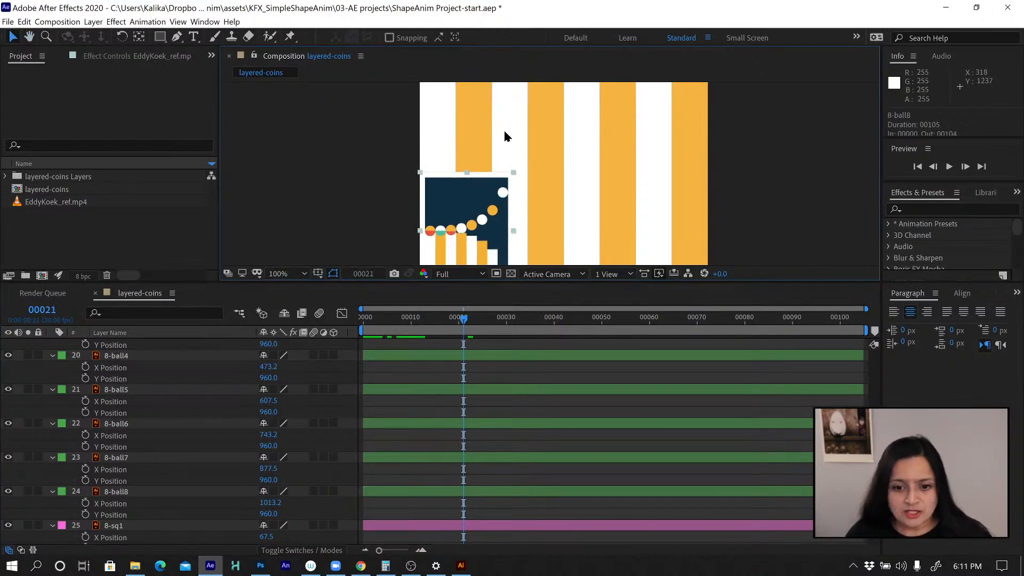
key("Page_Up")
key("Page_Up")
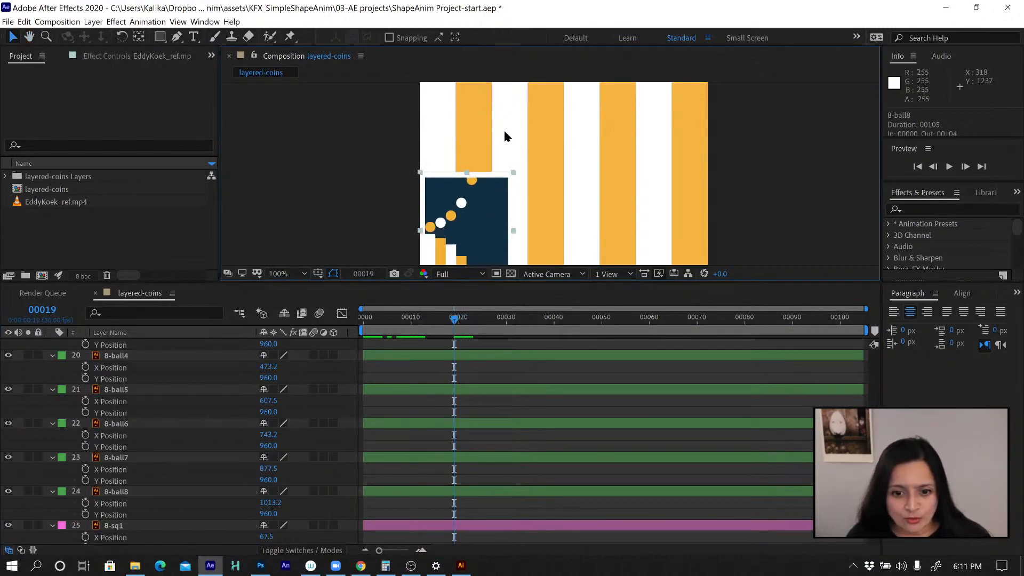
key("Page_Down")
key("Page_Up")
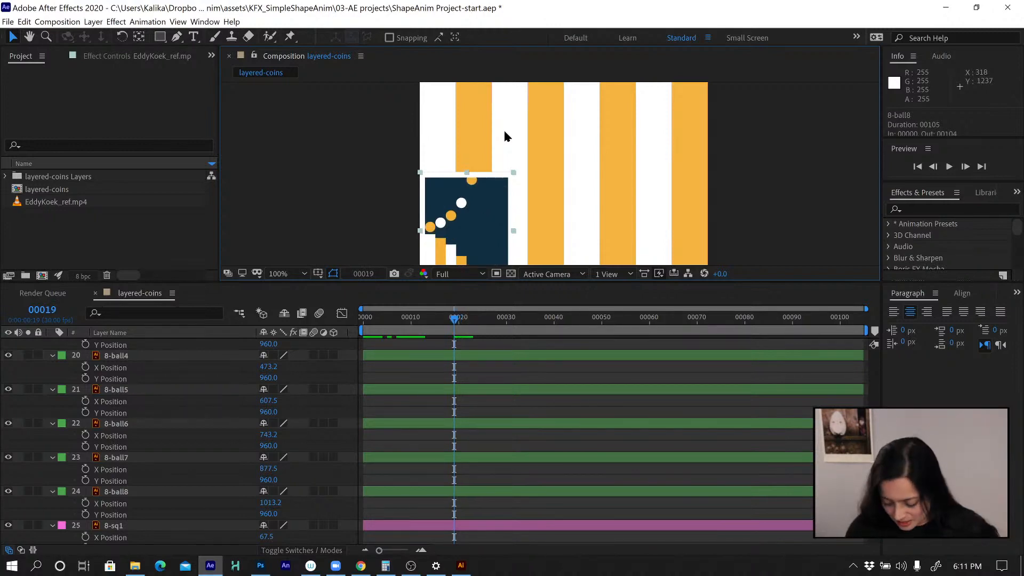
key("Page_Down")
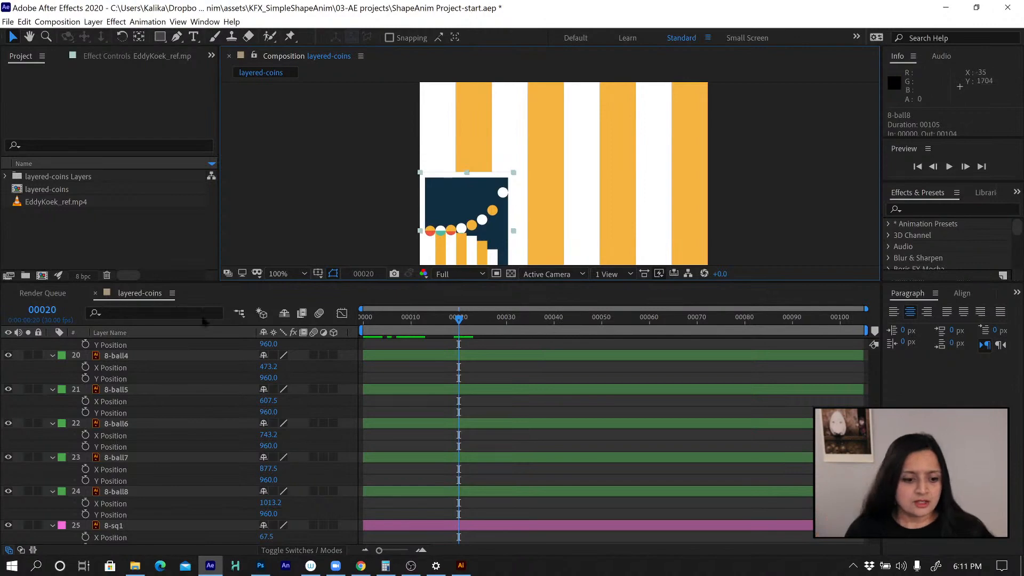
Select layers 8-ball1 through 8-ball8 and start Y Position keyframing on all of them at frame 20
left_click(121, 492)
scroll(122, 493, "up", 3)
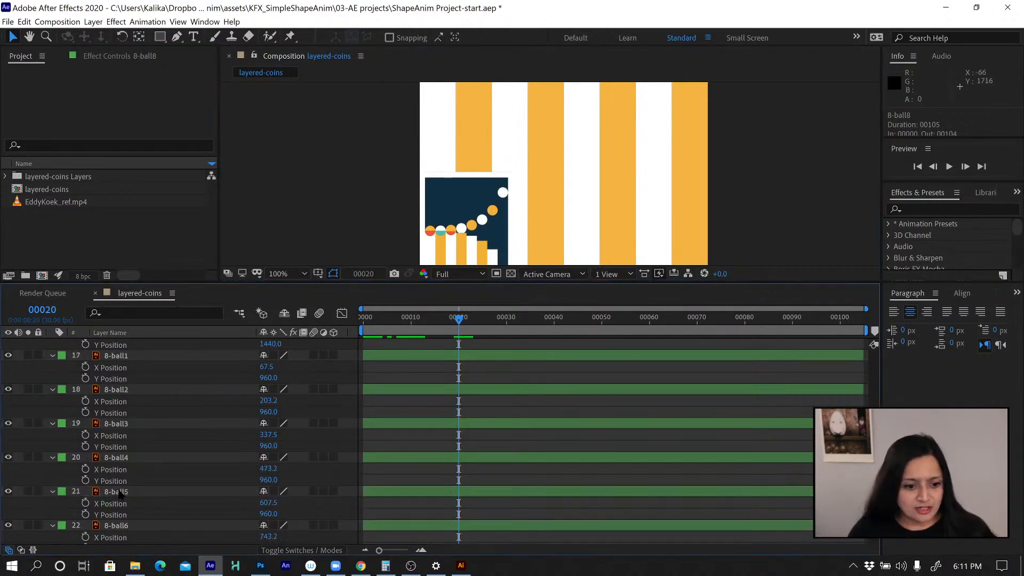
left_click(116, 355, "shift")
scroll(133, 450, "down", 4)
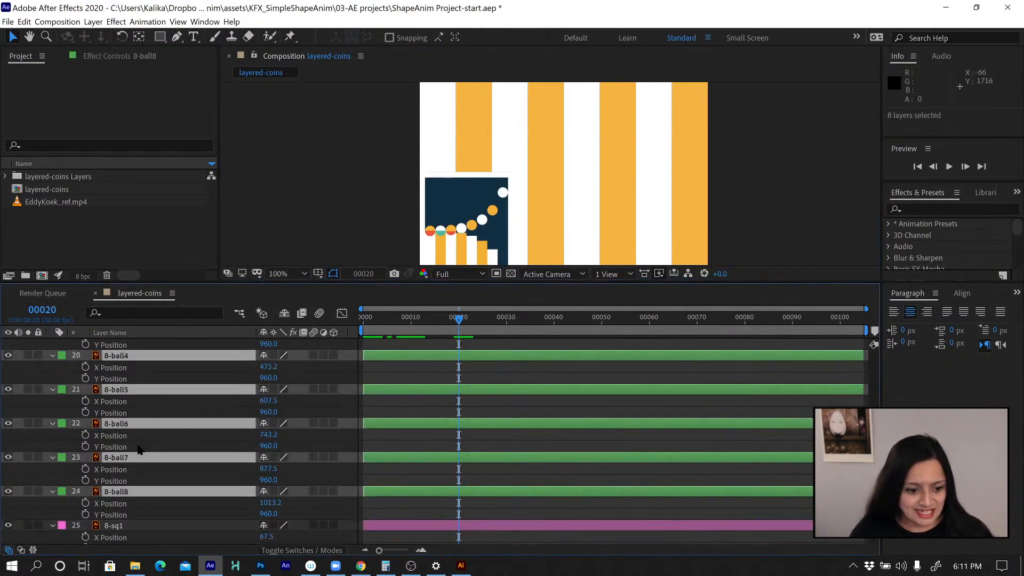
scroll(130, 449, "up", 1)
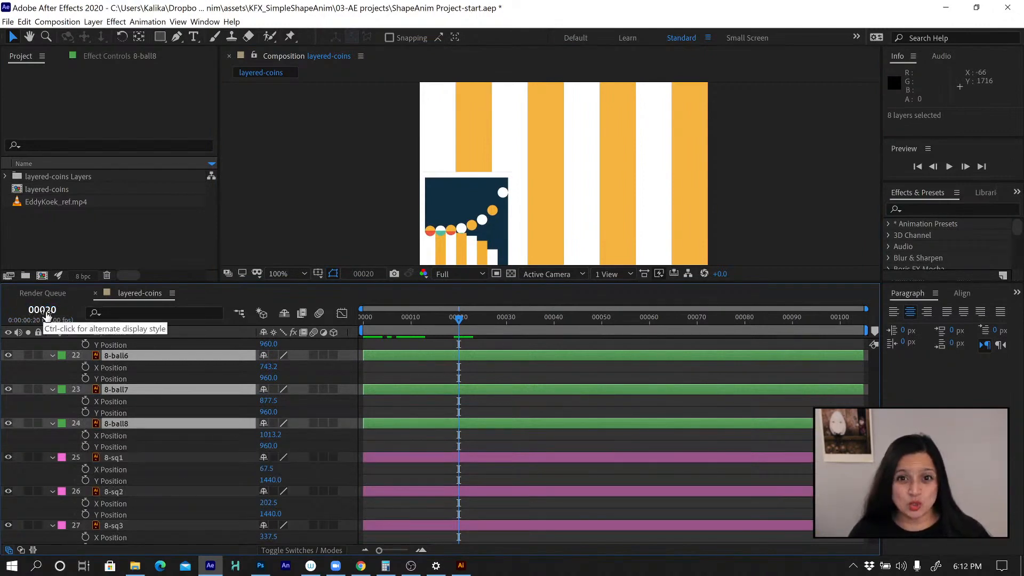
left_click(85, 446)
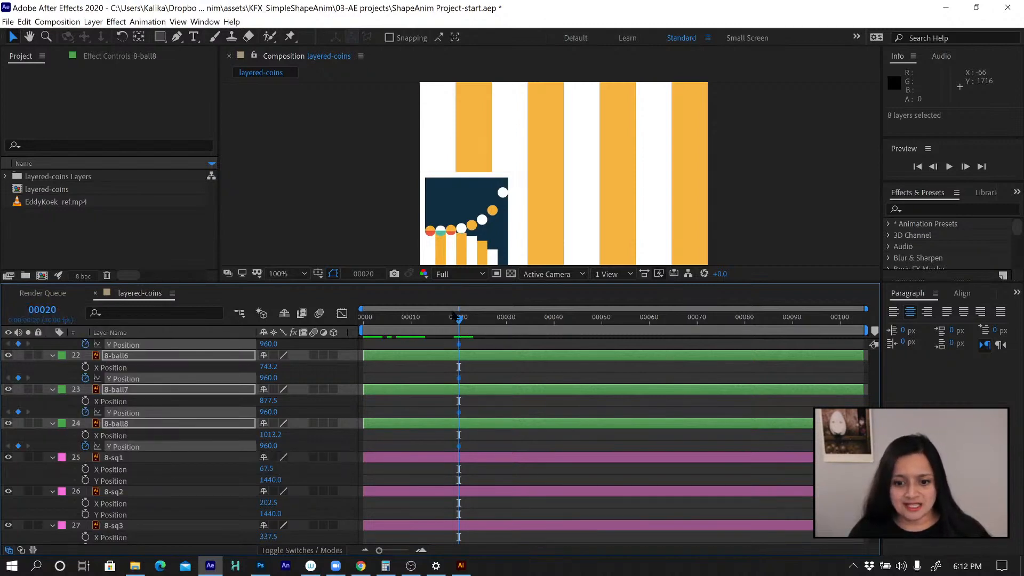
At frame 0, raise the eight selected balls above the composition to a Y Position of -160
key("Home")
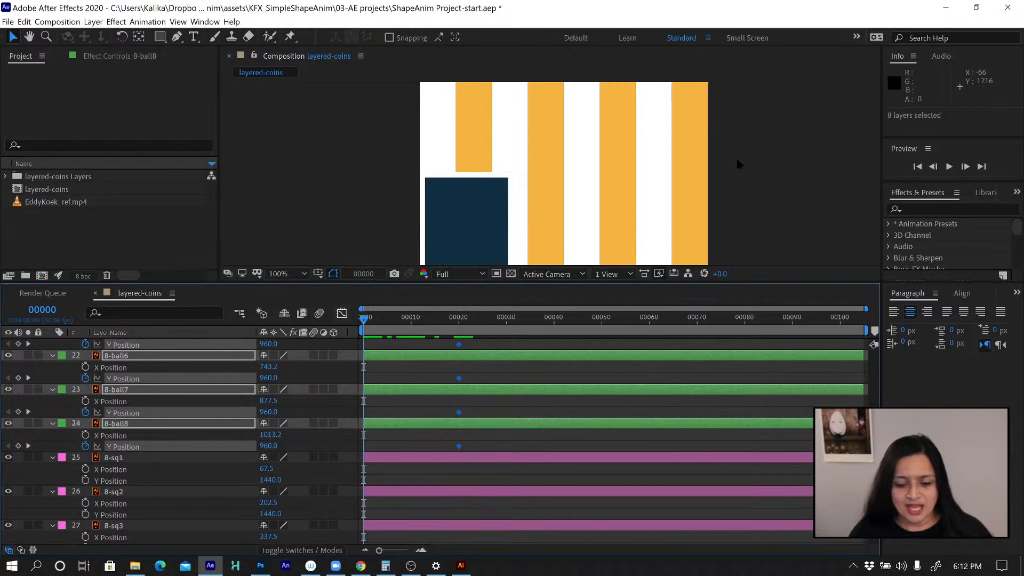
scroll(622, 181, "down", 4)
key("h")
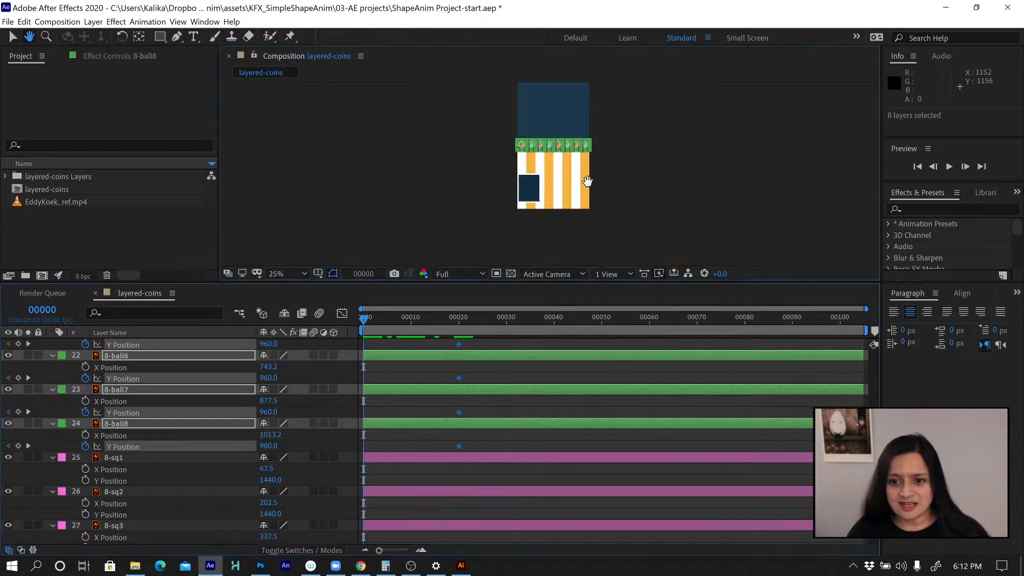
left_click_drag(587, 181, 575, 219)
key("v")
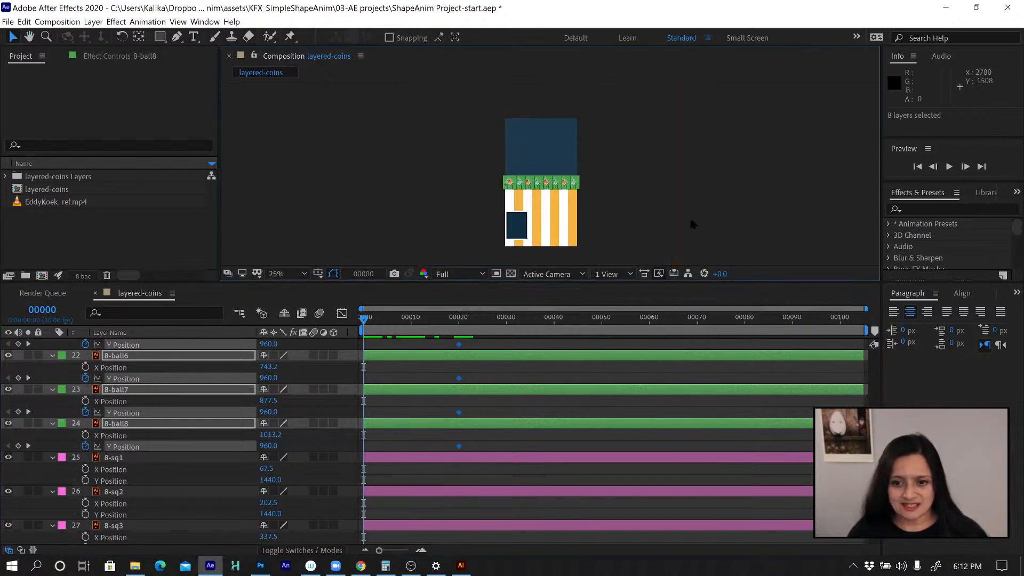
key("shift+Up")
key("shift+Up")
key("shift+Up")
key("shift+Up")
key("shift+Up")
key("shift+Up")
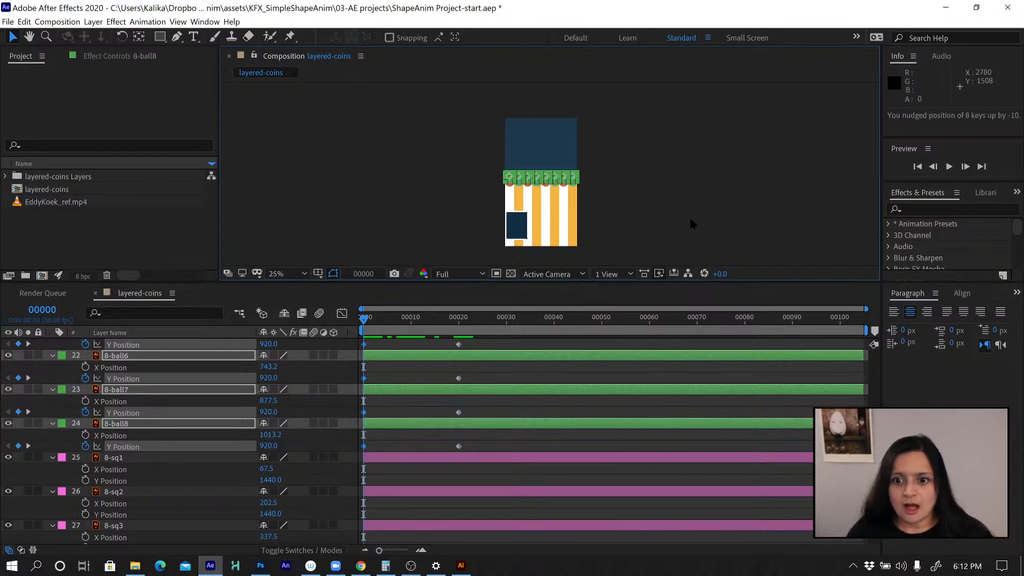
key("shift+Up")
key("shift+Up")
key("shift+Up")
key("shift+Up")
key("shift+Up")
key("shift+Up")
key("shift+Up")
key("shift+Up")
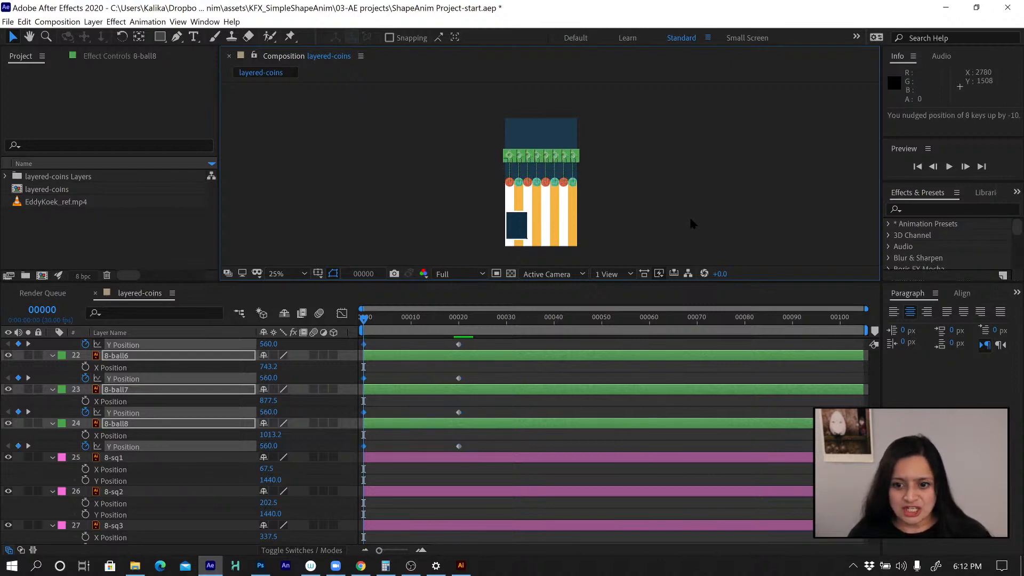
key("shift+Up")
key("shift+Up")
key("shift+Up")
key("shift+Up")
key("shift+Up")
key("shift+Up")
key("shift+Up")
key("shift+Up")
key("shift+Up")
key("shift+Up")
key("shift+Up")
key("shift+Up")
key("shift+Up")
key("shift+Up")
key("shift+Up")
key("shift+Up")
key("shift+Up")
key("shift+Up")
key("shift+Up")
key("shift+Up")
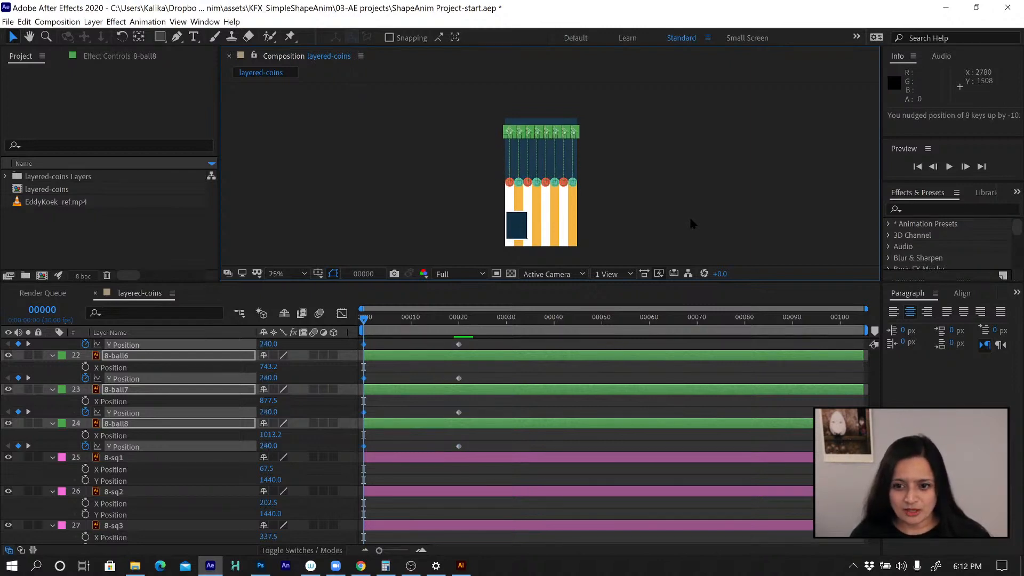
key("shift+Up")
key("shift+Up")
key("shift+Up")
key("shift+Up")
key("shift+Up")
key("shift+Up")
key("shift+Up")
key("shift+Up")
key("shift+Up")
key("shift+Up")
key("shift+Up")
key("shift+Up")
key("shift+Up")
key("shift+Up")
key("shift+Up")
key("shift+Up")
key("shift+Up")
key("shift+Up")
key("shift+Up")
key("shift+Up")
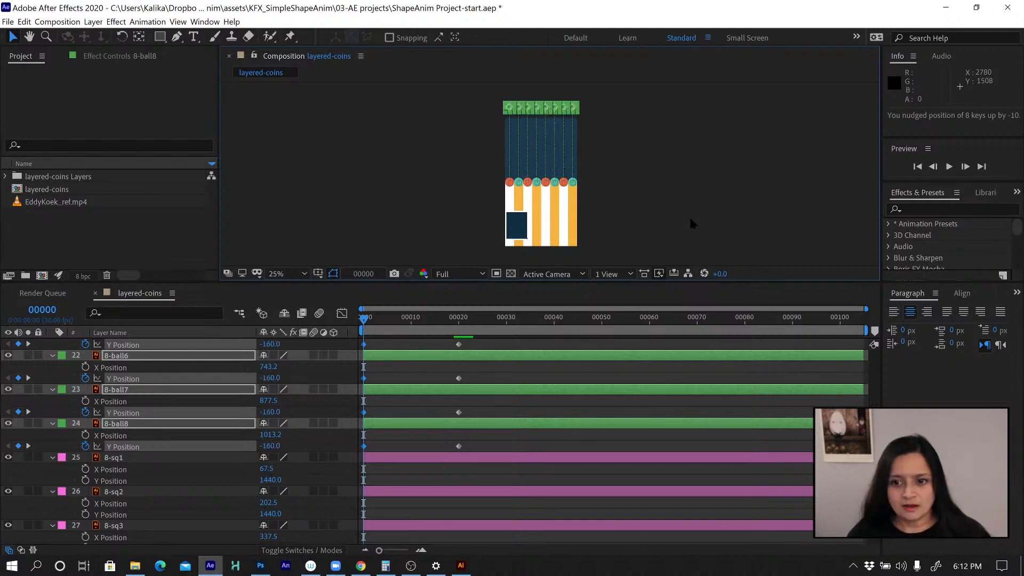
Lower the eight balls' frame 0 position to a Y Position of -100, just above the composition's upper edge
key("shift+Down")
key("shift+Down")
key("shift+Down")
key("shift+Down")
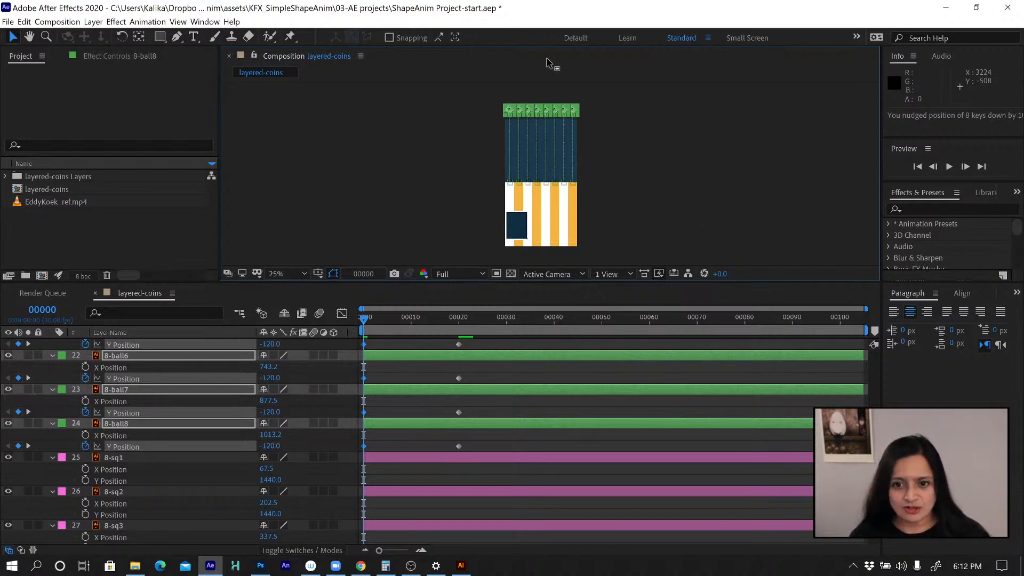
key("z")
left_click(540, 120)
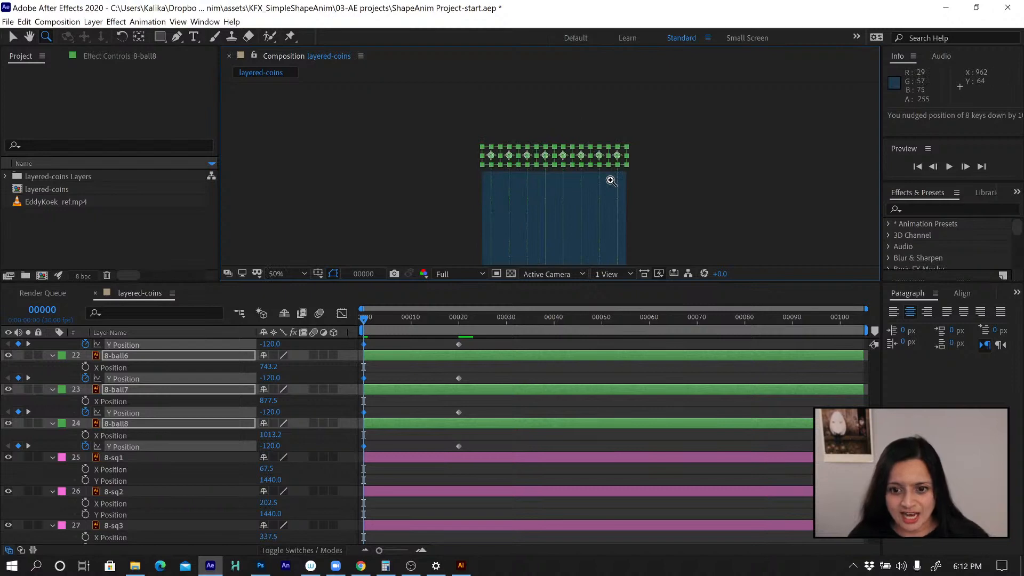
key("shift+Down")
key("shift+Down")
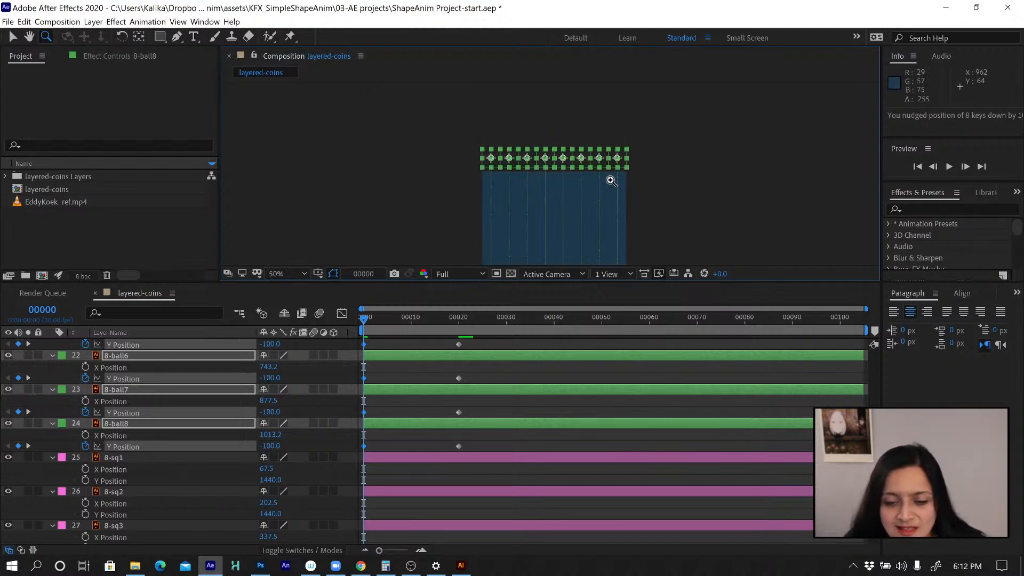
Fine-tune the eight selected balls' frame 0 Y Position to -66, closer to the composition's upper edge
key("shift+Down")
key("shift+Down")
key("shift+Down")
key("shift+Down")
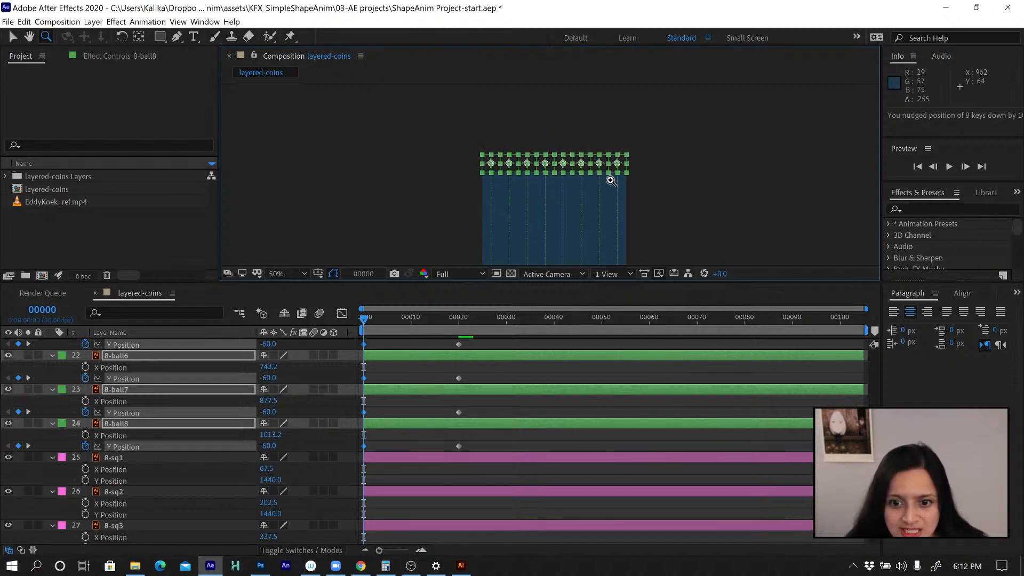
key("Up")
key("Up")
key("Up")
key("Up")
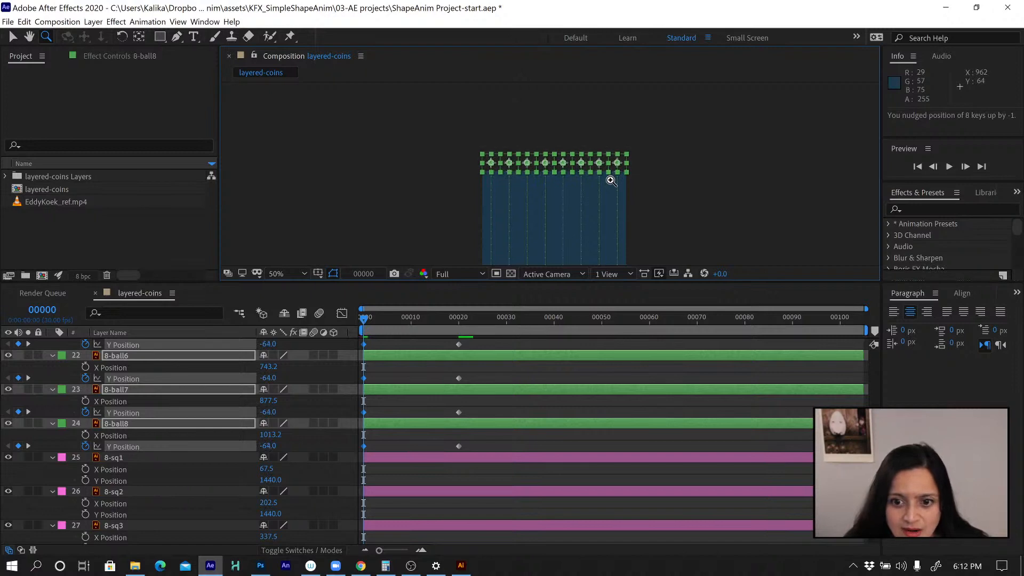
key("Up")
key("Up")
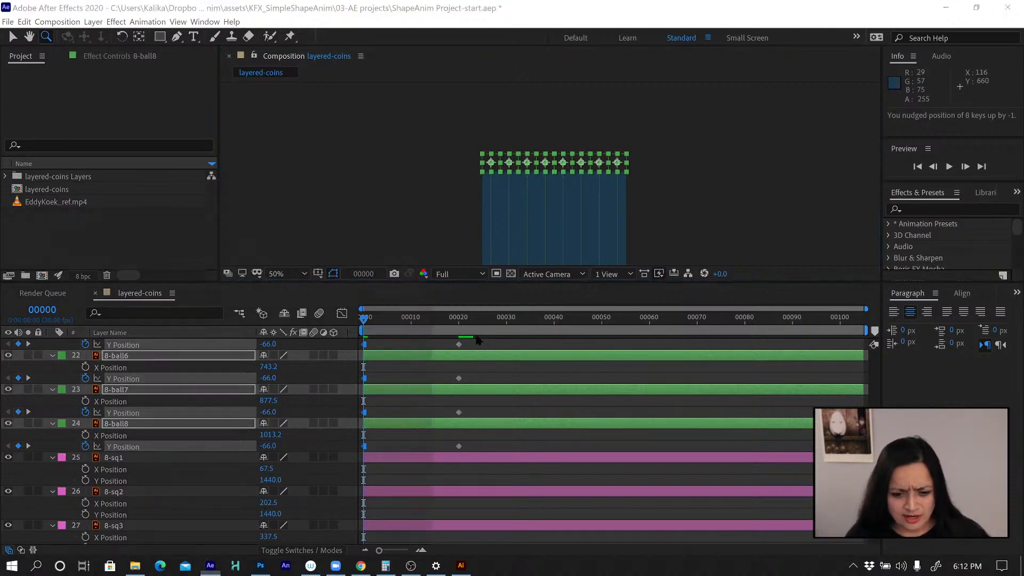
key("super")
type("illust")
left_click(581, 414)
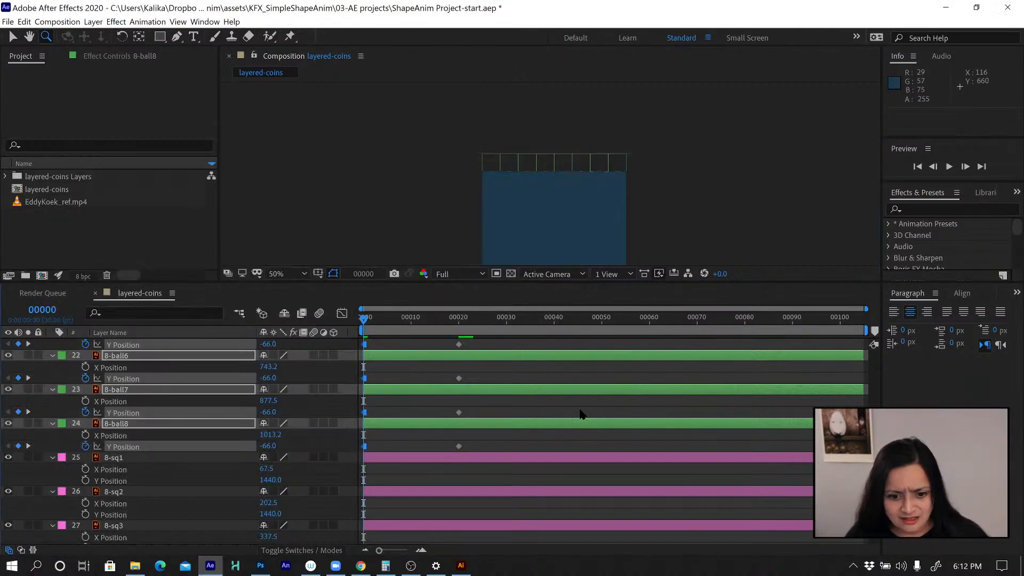
key("ctrl+z")
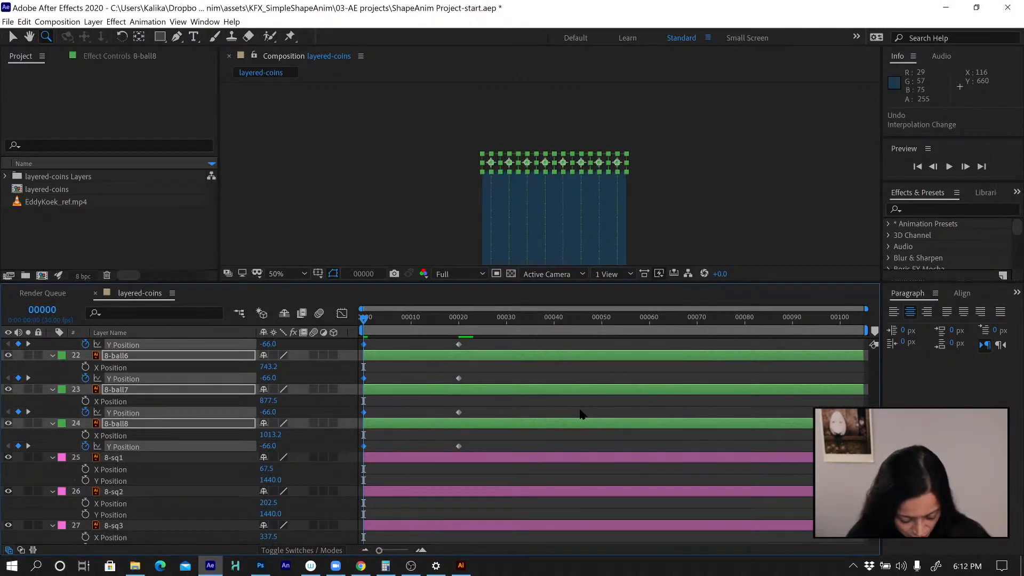
Hide the layer controls in the composition view and raise the eight balls' frame 0 Y Position to -70
key("ctrl+shift+h")
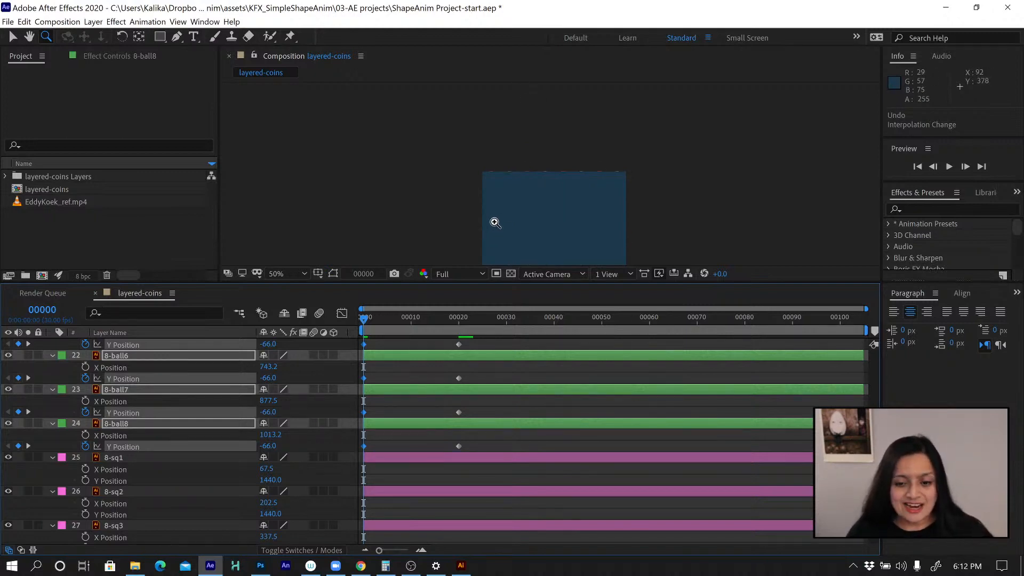
key("Up")
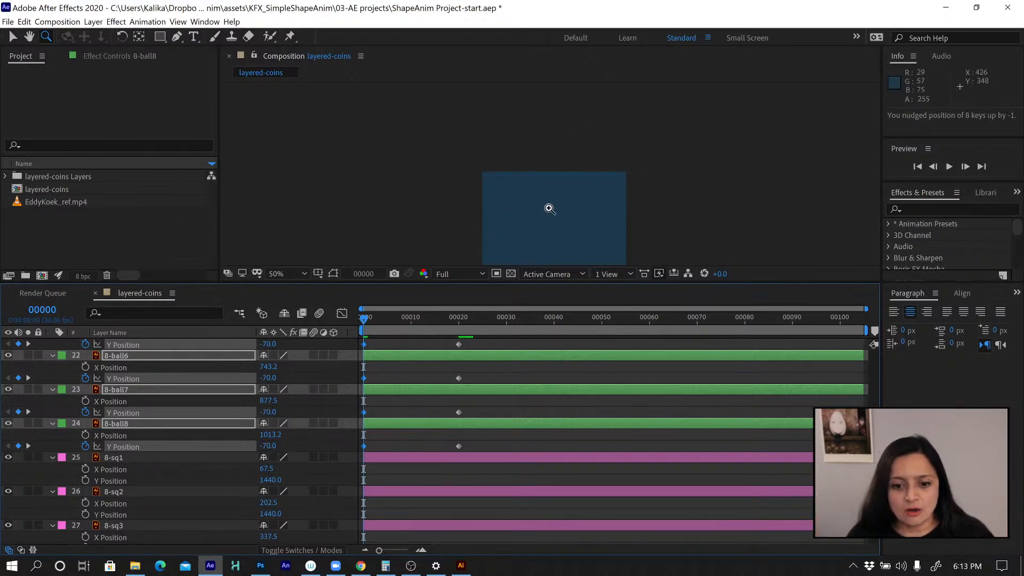
Play back the balls' drop from frame 0 and return to their landing keyframes at frame 20
key("h")
left_click_drag(571, 199, 549, 139)
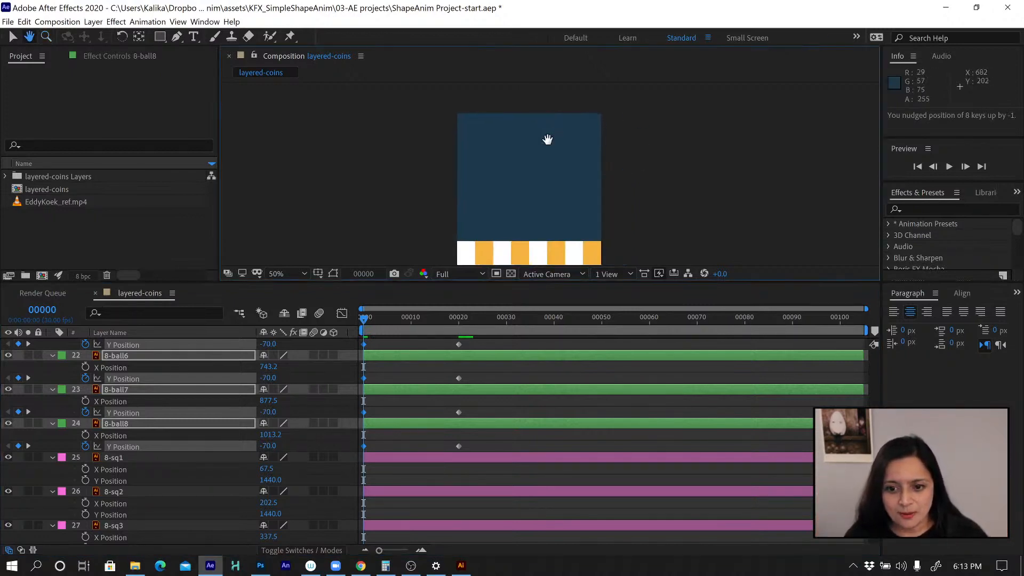
left_click_drag(383, 320, 316, 323)
key("space")
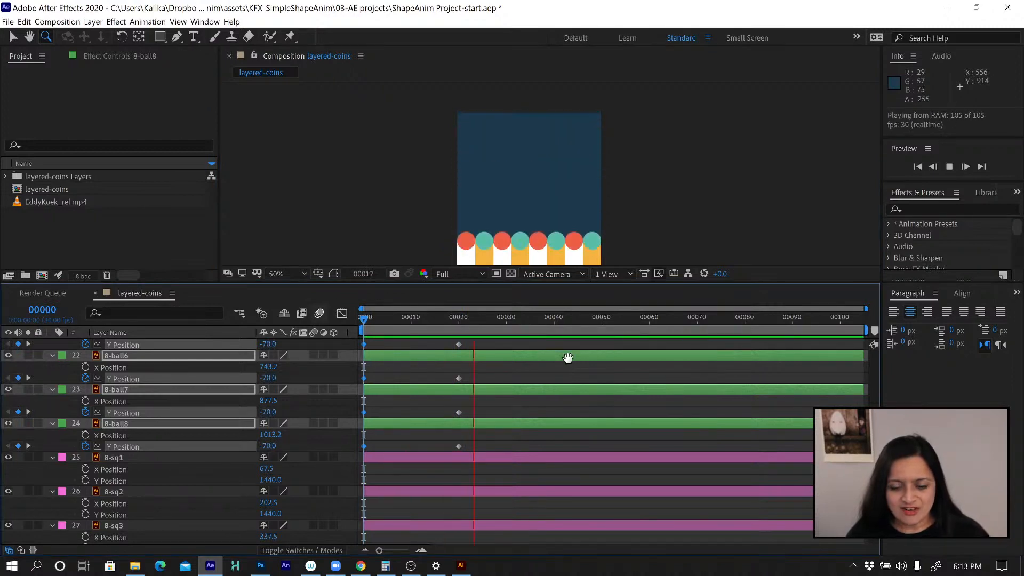
key("space")
key("j")
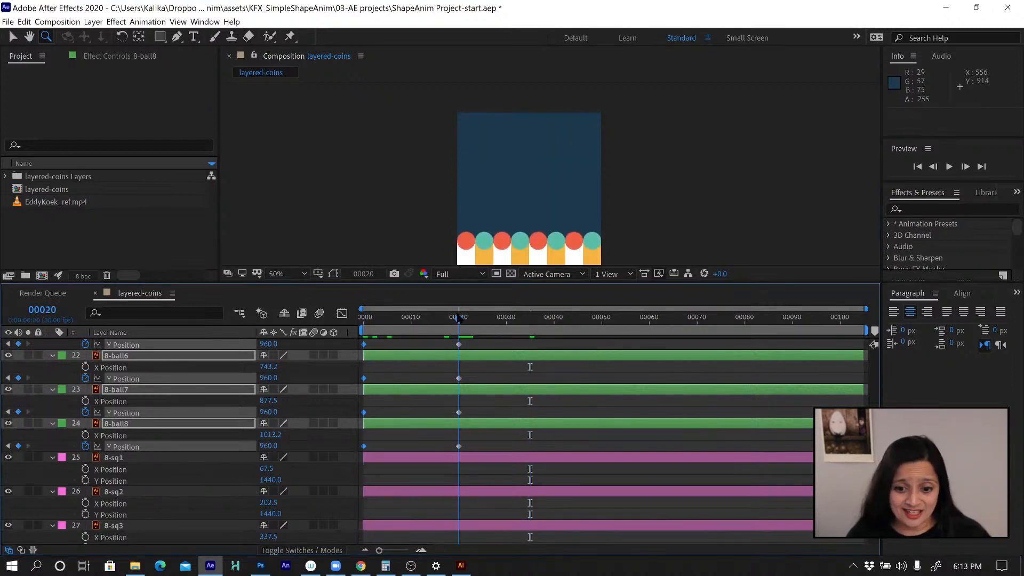
Step through the reference video from frame 20 to frame 30 to examine the timing of the ball movement
key("h")
left_click_drag(549, 201, 537, 128)
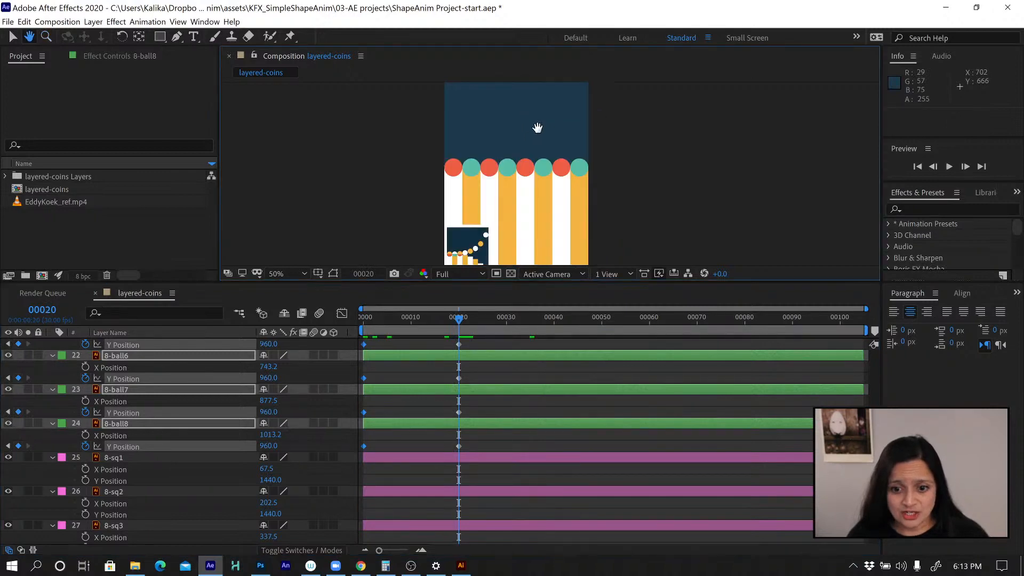
key("z")
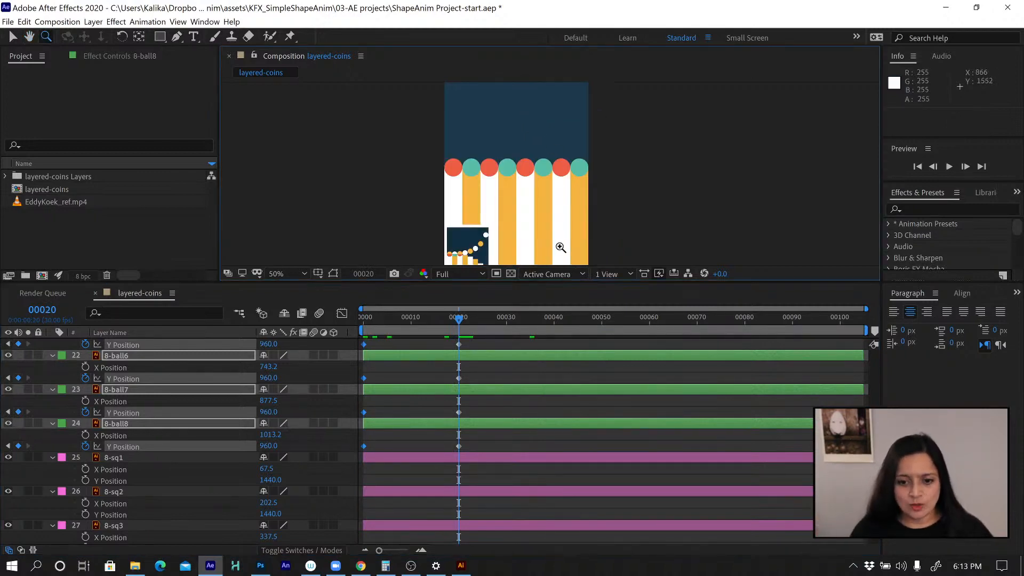
left_click_drag(484, 320, 492, 319)
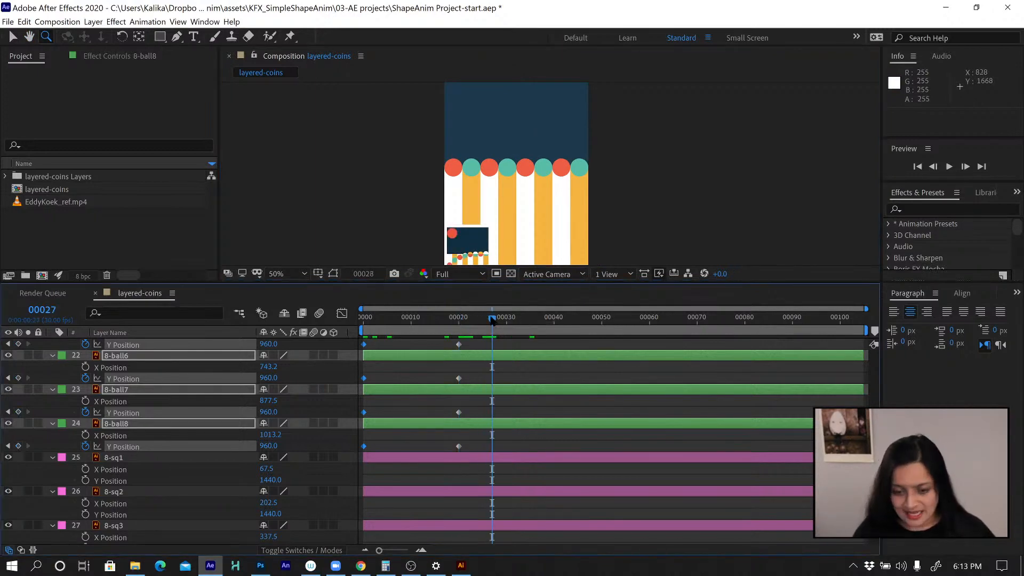
key("Page_Down")
key("Page_Down")
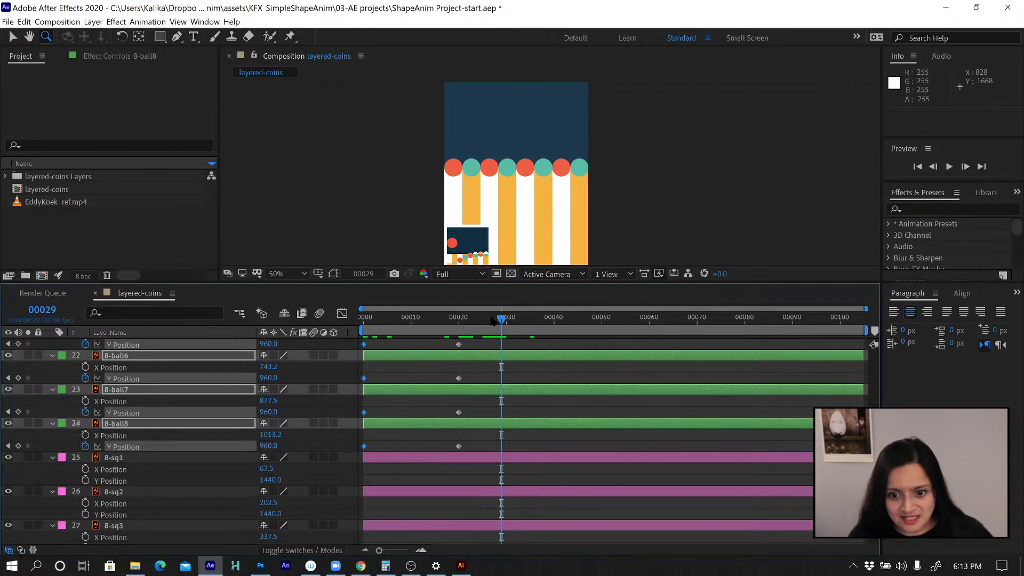
key("Page_Down")
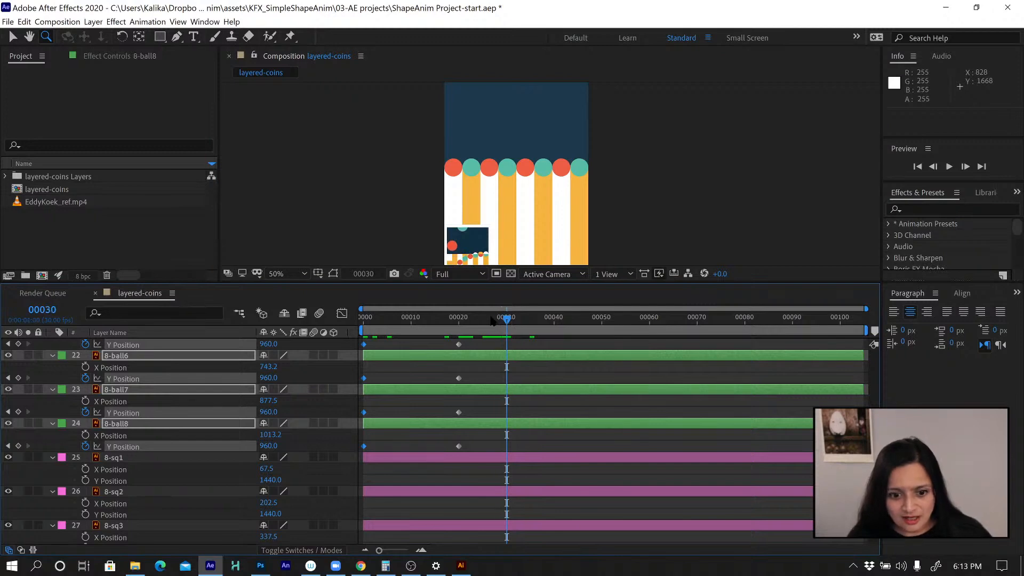
key("Page_Up")
key("Page_Down")
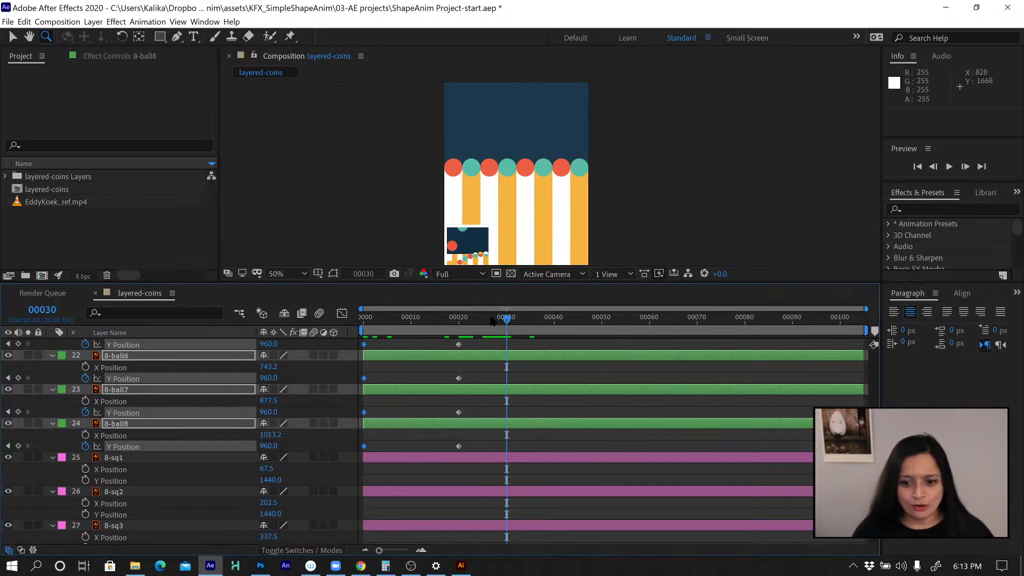
Select only layer 8-ball8 and shift it in time to start at frame 10
left_click(484, 437)
left_click(126, 425)
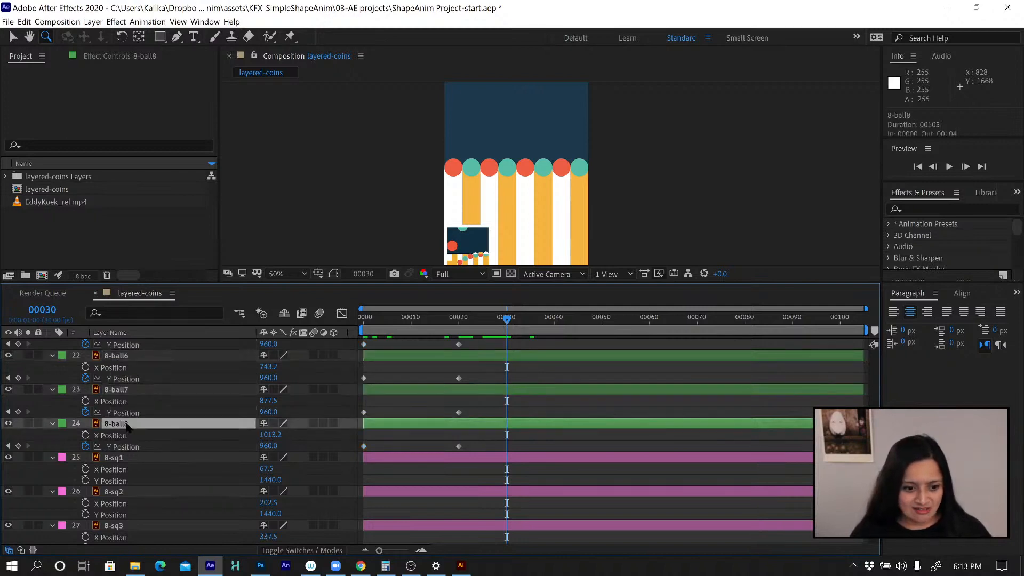
left_click_drag(454, 426, 532, 430)
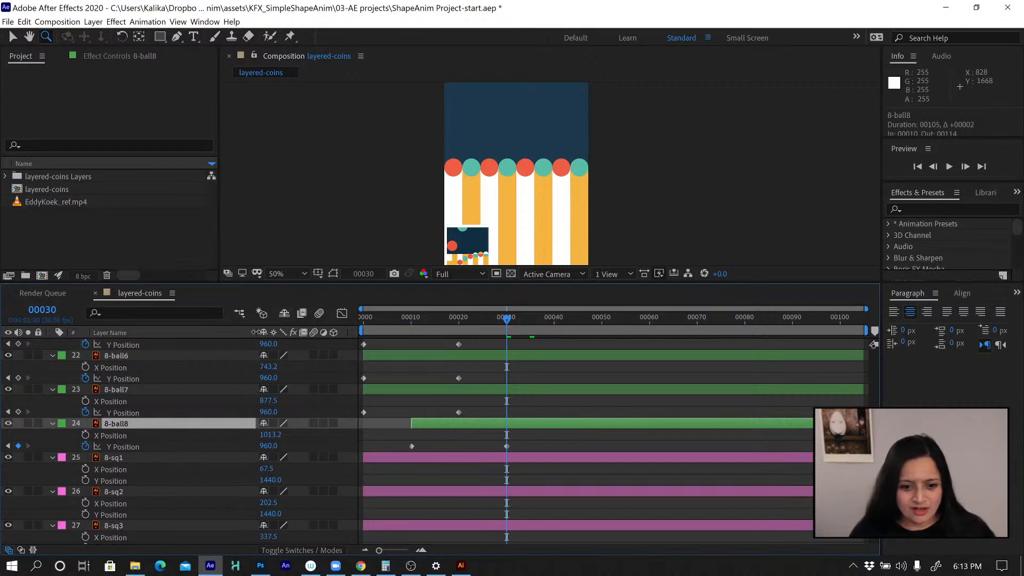
Show the In column for the timeline layers
right_click(301, 331)
mouse_move(331, 366)
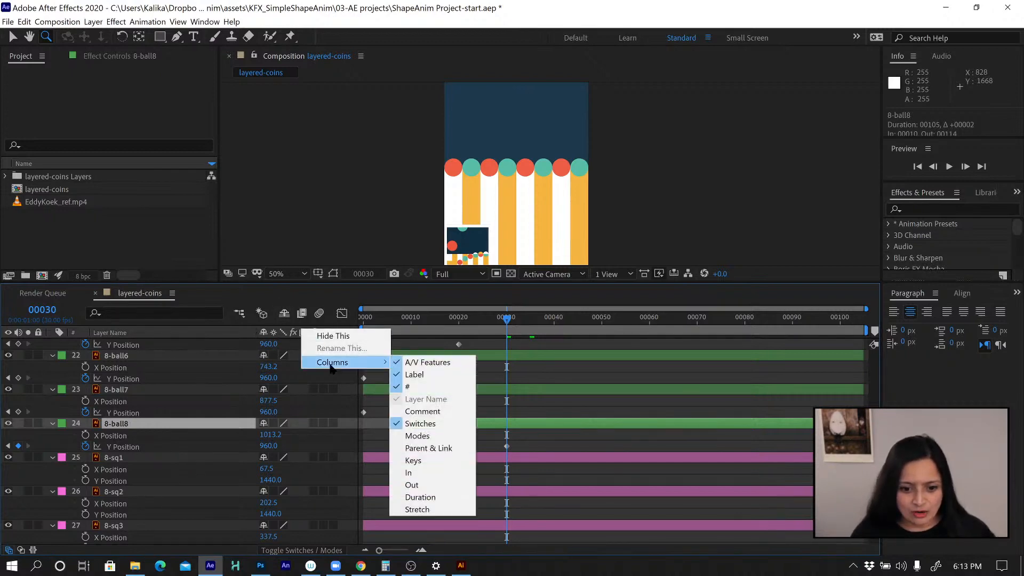
left_click(440, 472)
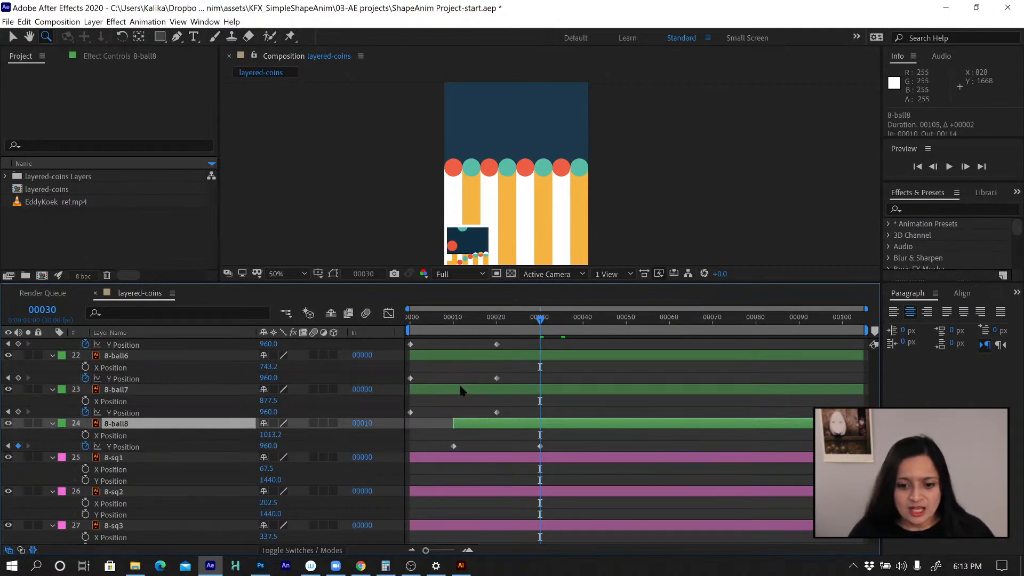
Try starting layer 8-ball7 at frame 7, and undo the time shifts of both 8-ball7 and 8-ball8
left_click_drag(458, 391, 490, 393)
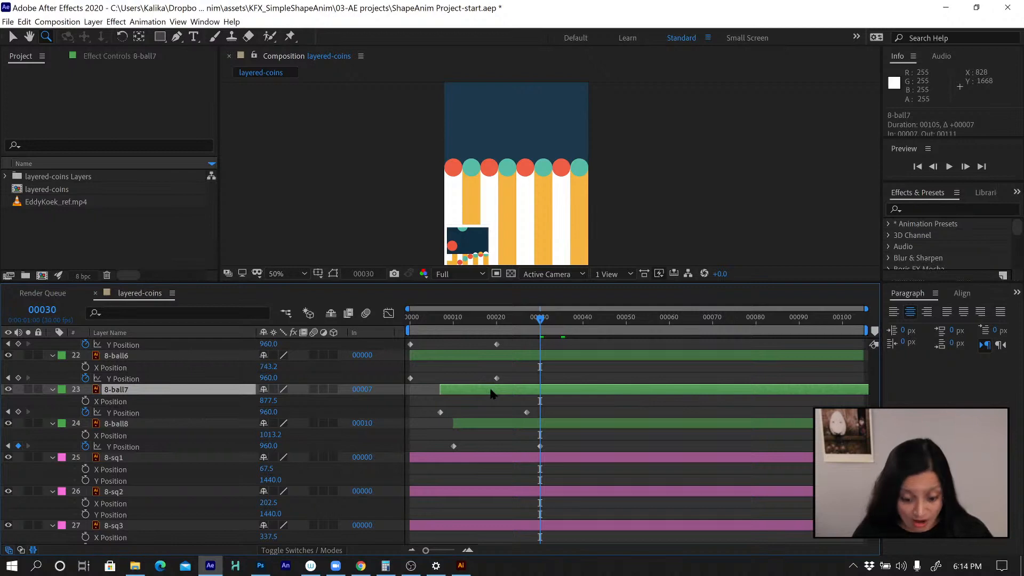
key("ctrl+z")
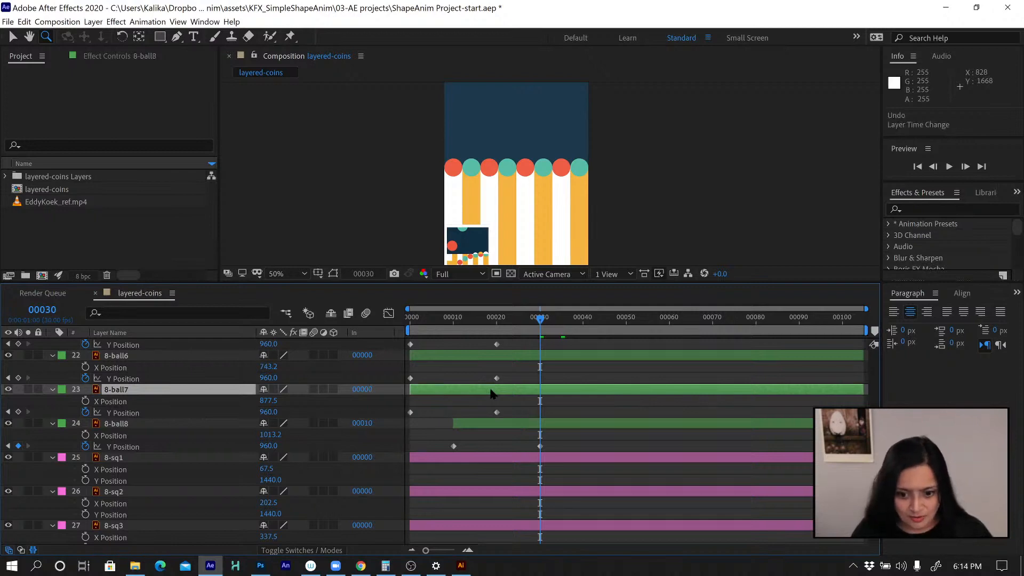
key("ctrl+z")
key("ctrl+z")
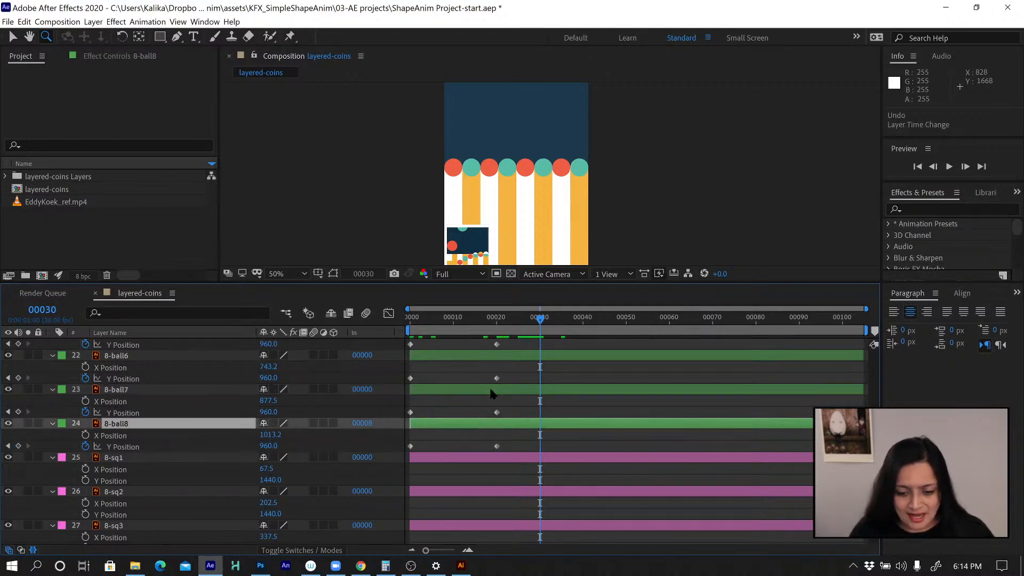
Move the playhead to frame 35 and select layers 8-ball1 through 8-ball8
left_click_drag(540, 322, 560, 317)
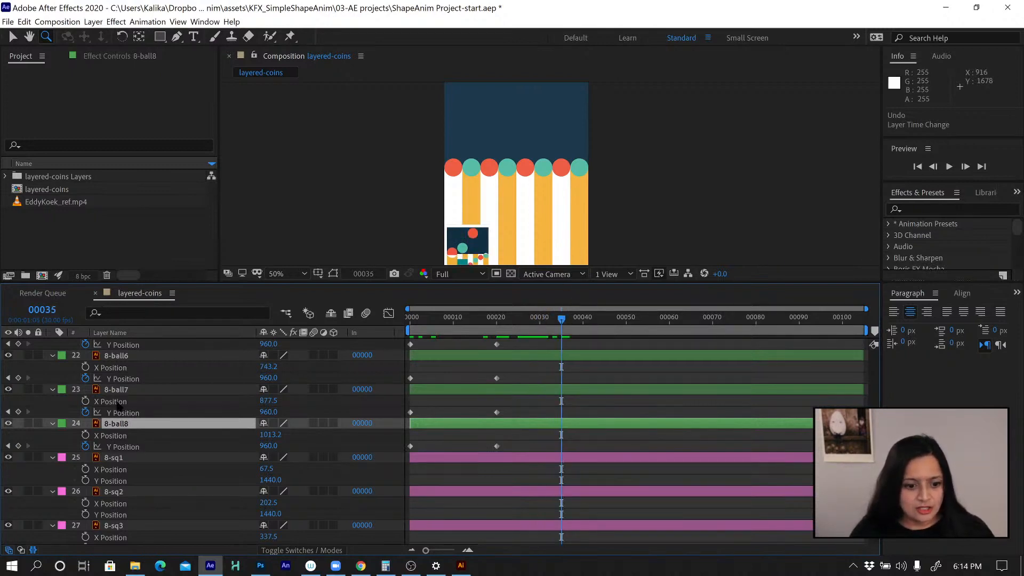
scroll(119, 405, "up", 4)
scroll(113, 389, "up", 2)
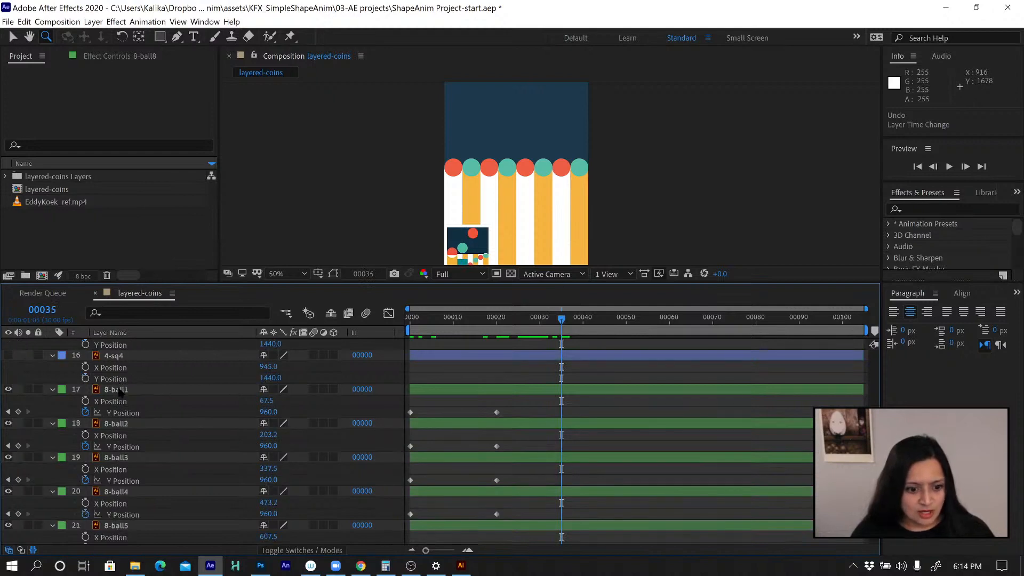
left_click(118, 391, "shift")
key("h")
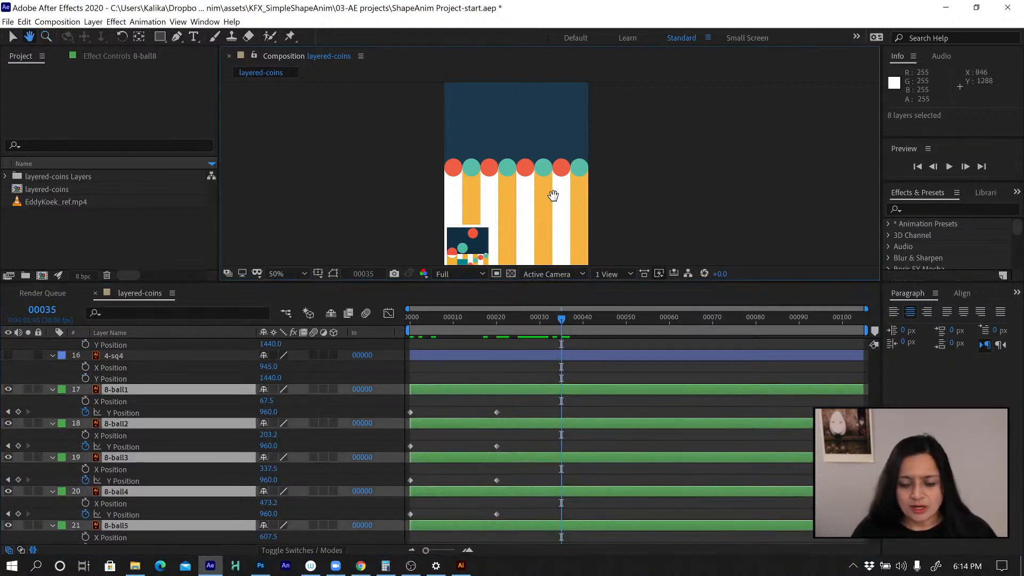
left_click_drag(552, 166, 543, 102)
key("z")
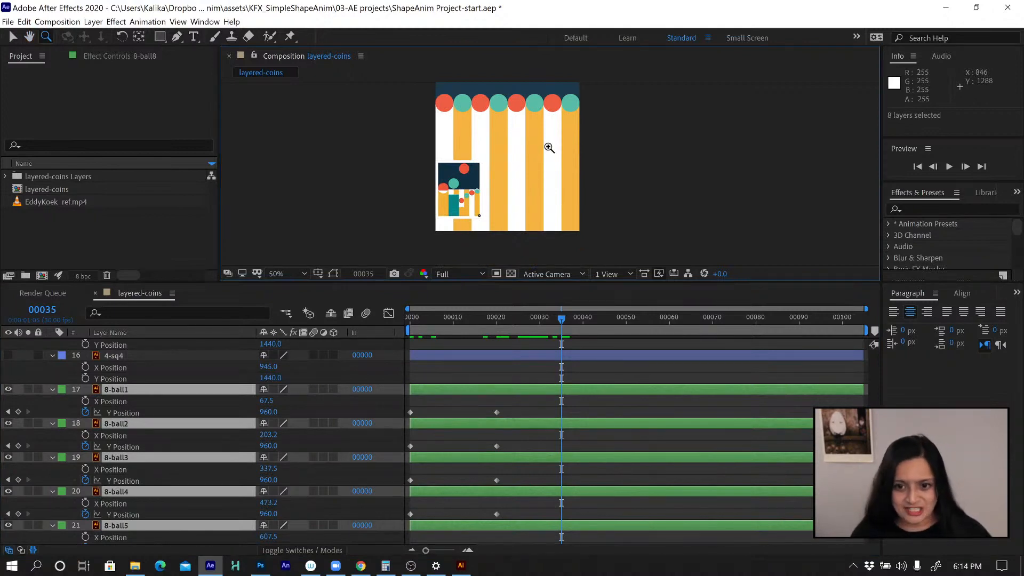
Keyframe the eight balls' next move at frame 35 by lowering them to a Y Position of 1300
key("shift+Down")
key("shift+Down")
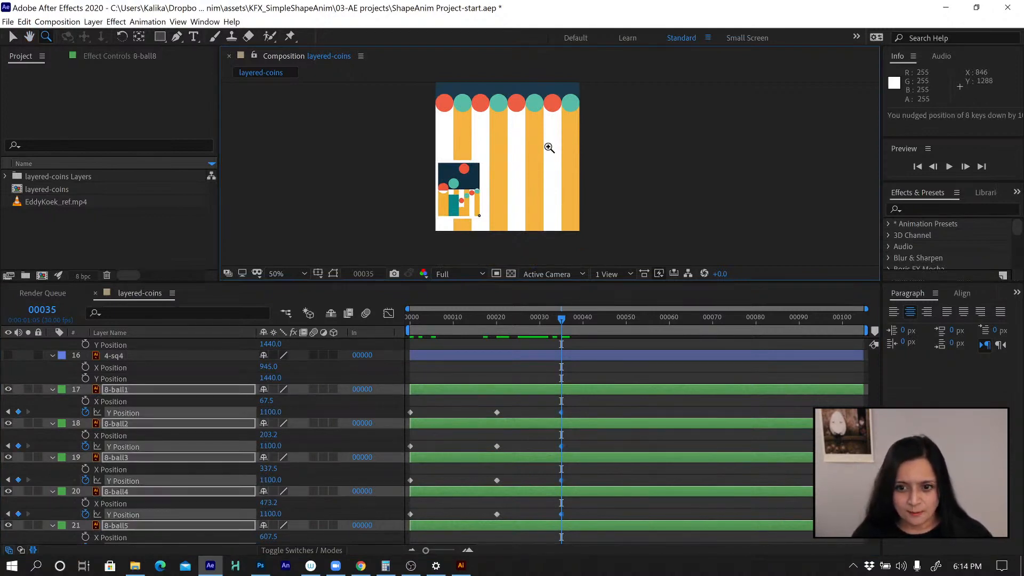
key("shift+Down")
key("shift+Down")
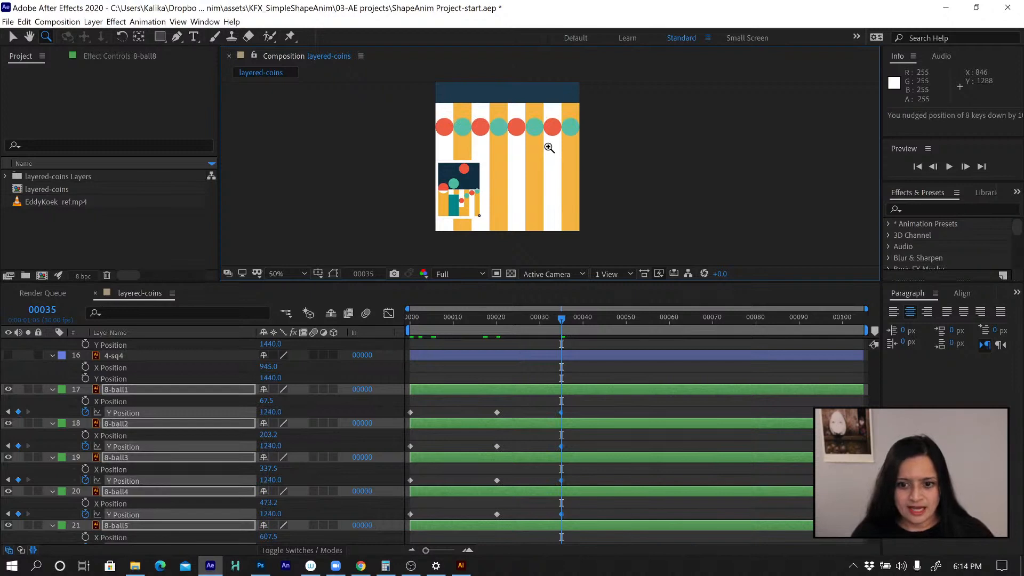
key("shift+Down")
key("shift+Down")
key("shift+Down")
key("shift+Down")
key("shift+Down")
key("shift+Down")
Switch the preview resolution to Quarter and lower the eight balls to a Y Position of 1995 at frame 35, below the composition
left_click(462, 274)
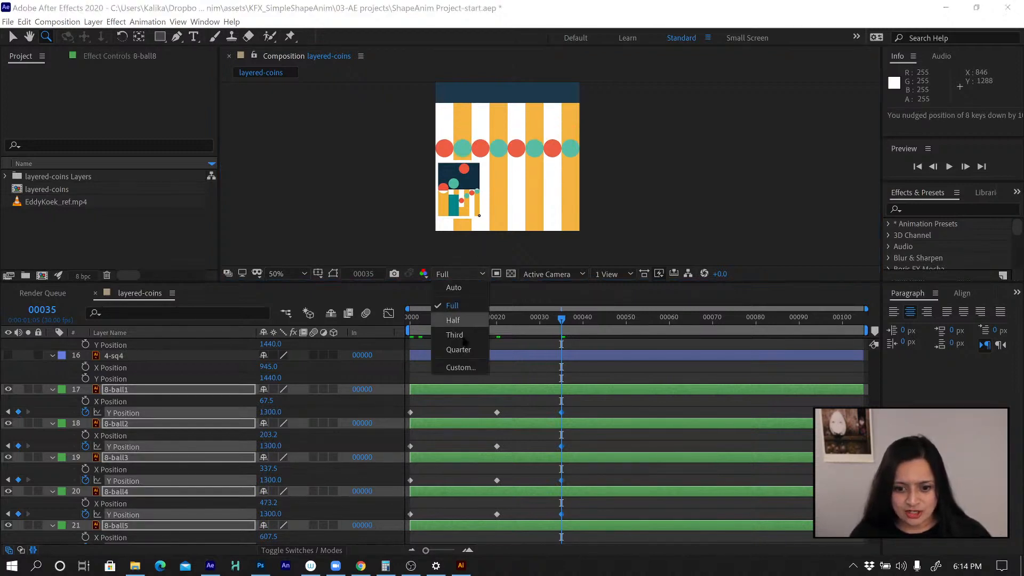
left_click(460, 349)
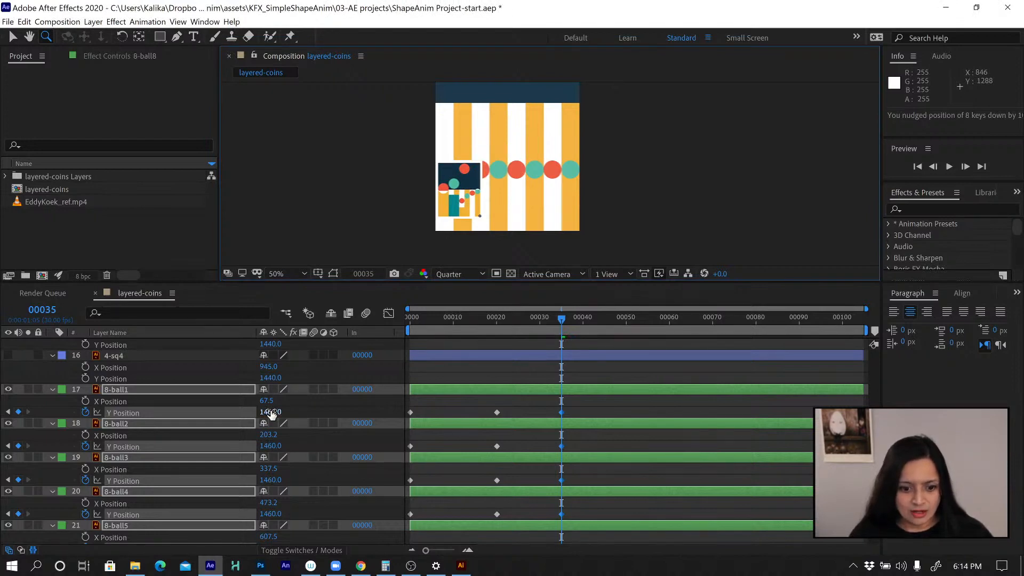
key("shift+Down")
key("shift+Down")
key("shift+Down")
key("shift+Down")
key("shift+Down")
key("shift+Down")
left_click_drag(270, 413, 607, 396)
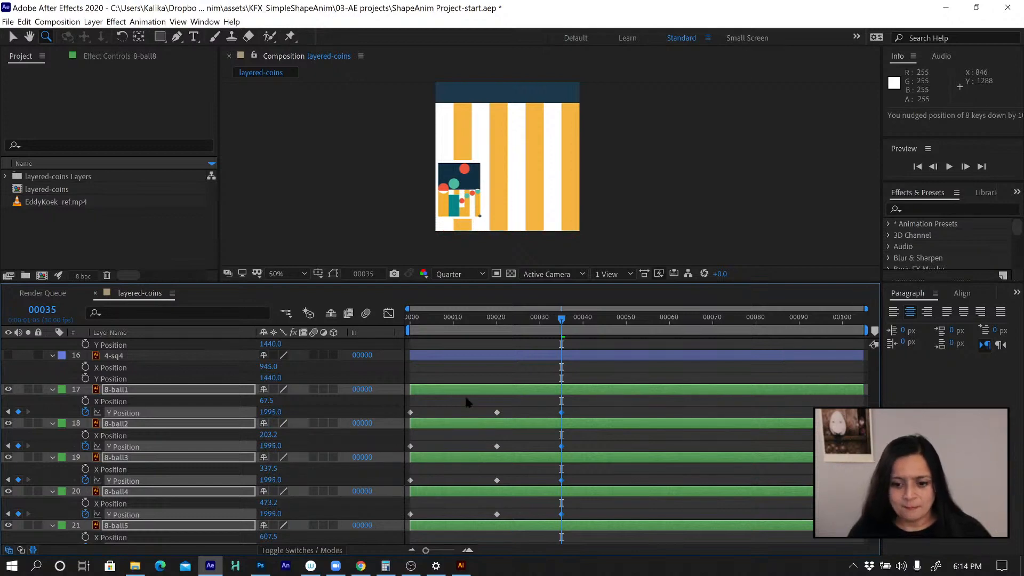
Select the frame 20 Y Position keyframes of layers 8-ball1 through 8-ball8 and apply Easy Ease to them
left_click_drag(485, 398, 512, 533)
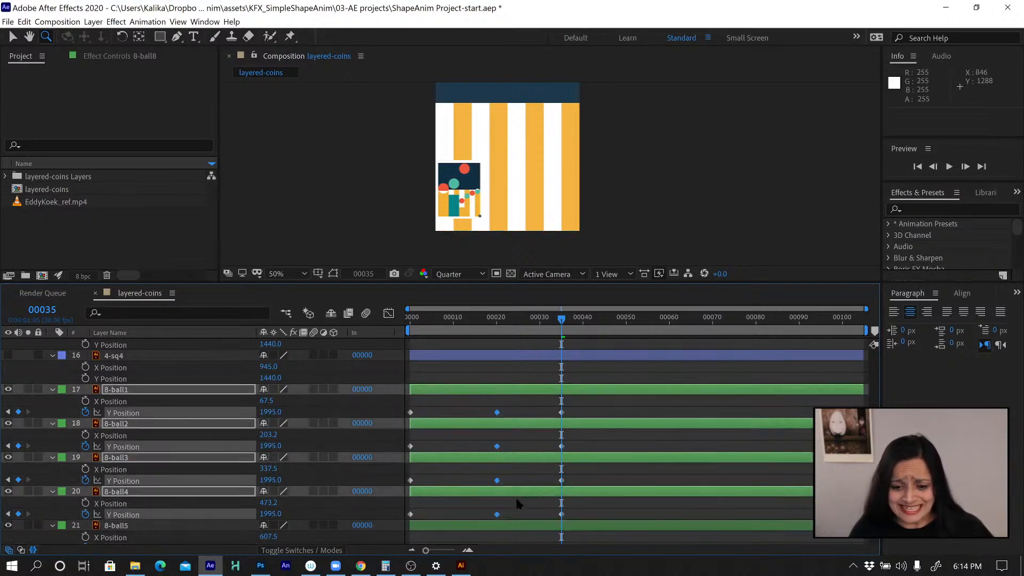
scroll(517, 490, "down", 3)
left_click_drag(491, 484, 507, 523)
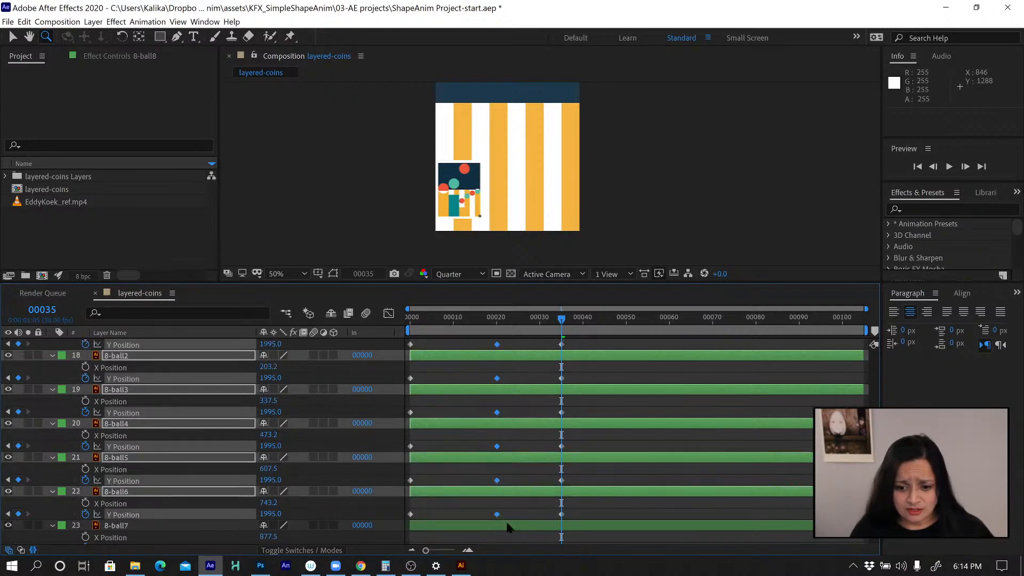
scroll(517, 485, "down", 4)
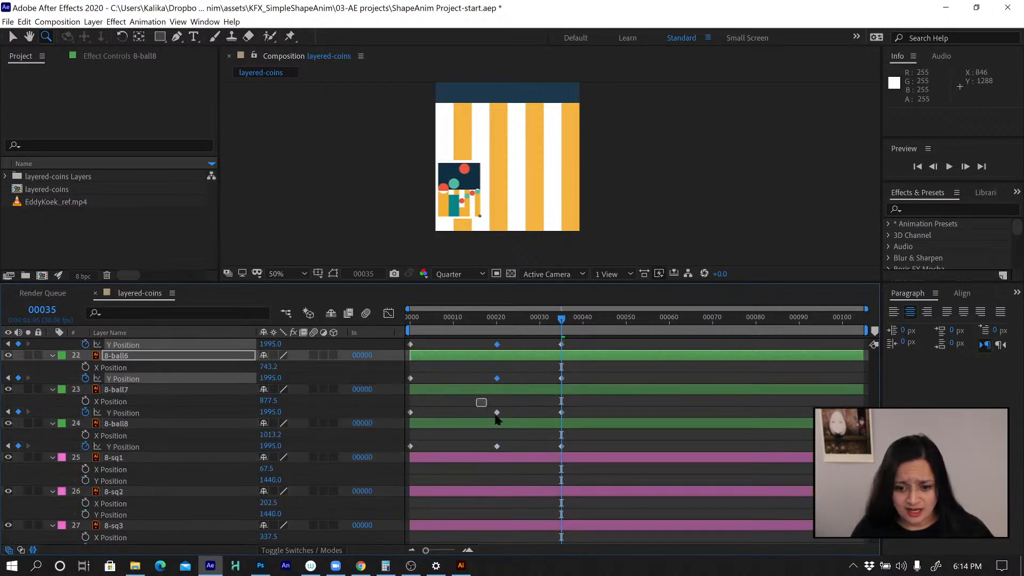
left_click_drag(496, 420, 507, 458)
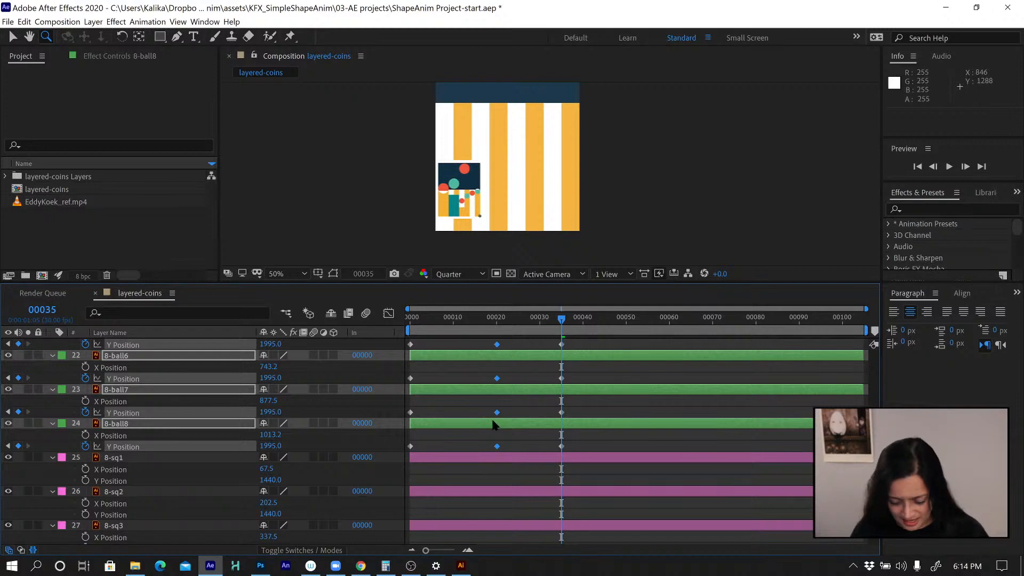
right_click(497, 446)
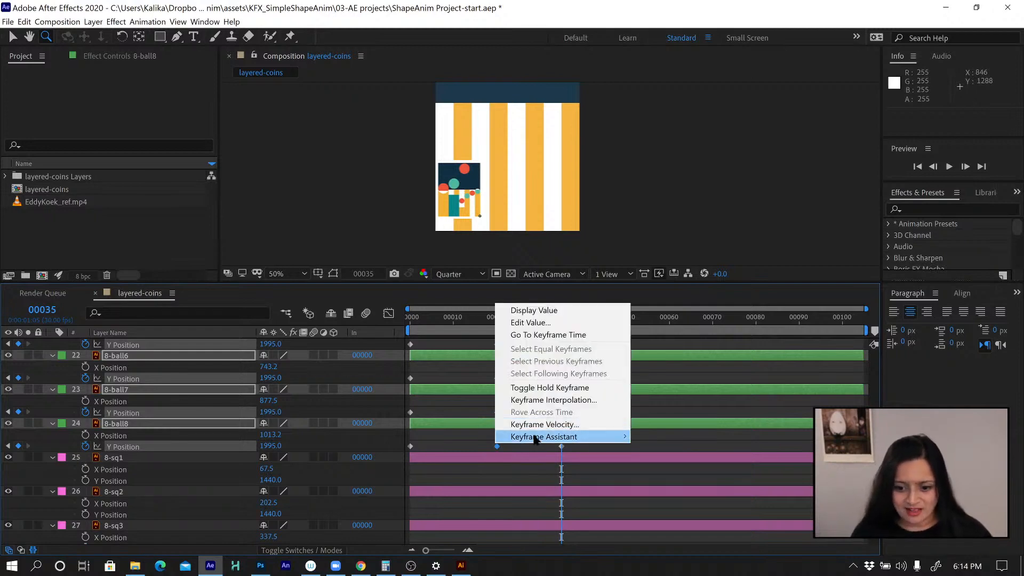
mouse_move(535, 438)
left_click(658, 474)
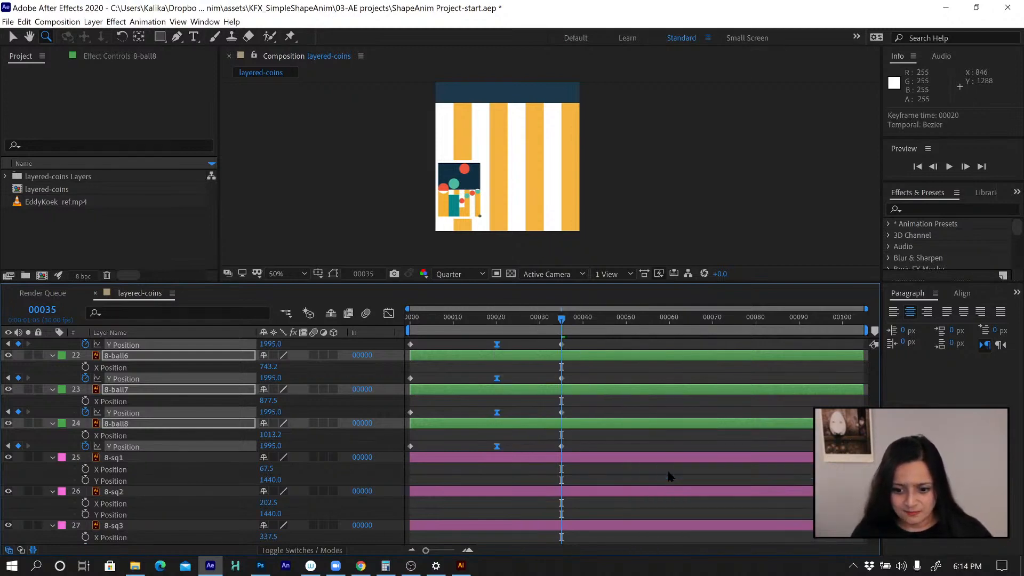
Scrub through the balls' drop, set the playhead to frame 32, and shift layer 8-ball8 to start at frame 12
mouse_move(460, 319)
left_mouse_down()
mouse_move(410, 319)
mouse_move(462, 324)
left_mouse_up()
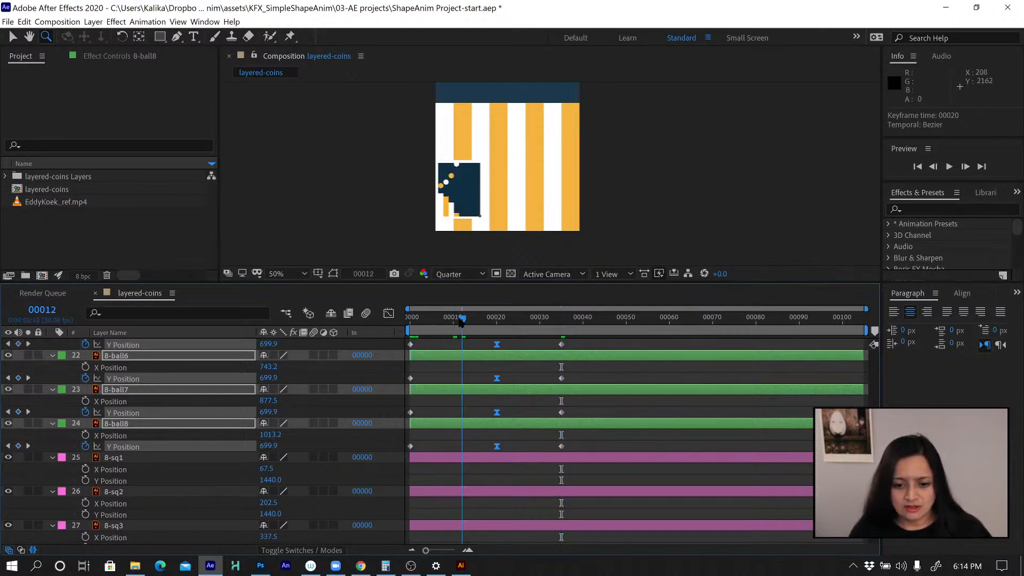
left_click_drag(563, 320, 544, 323)
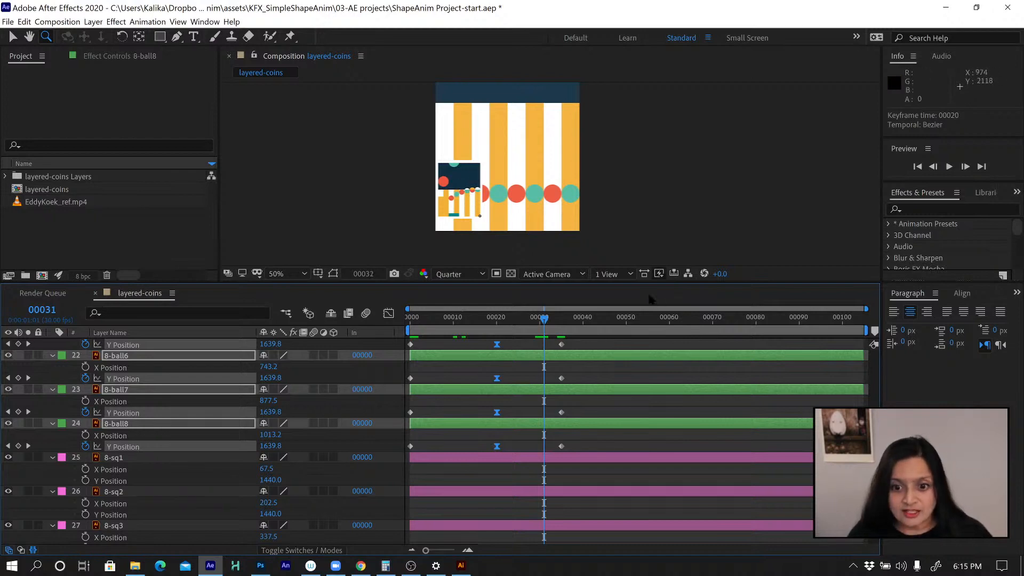
key("Page_Down")
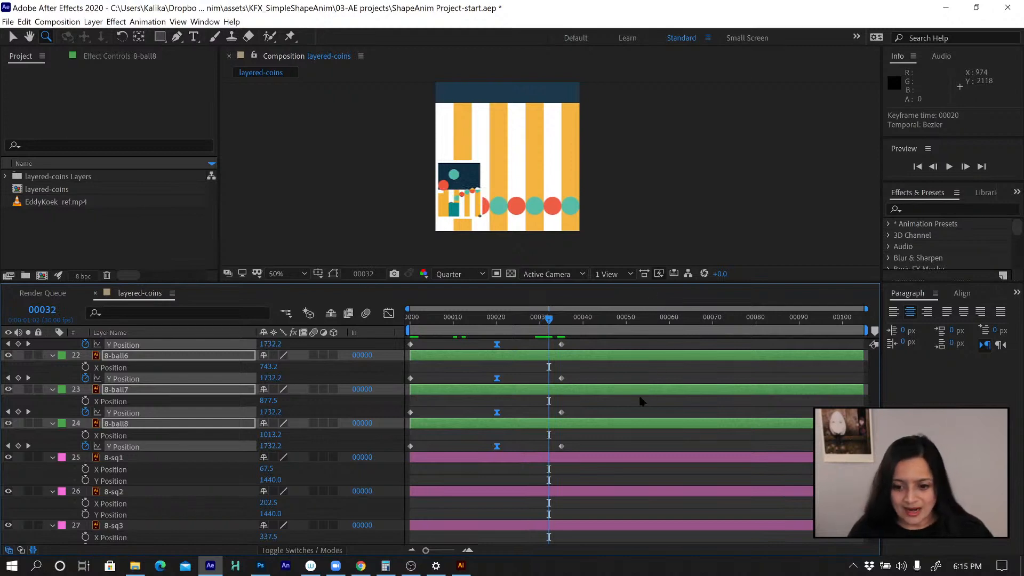
left_click(590, 430)
left_click_drag(571, 428, 624, 429)
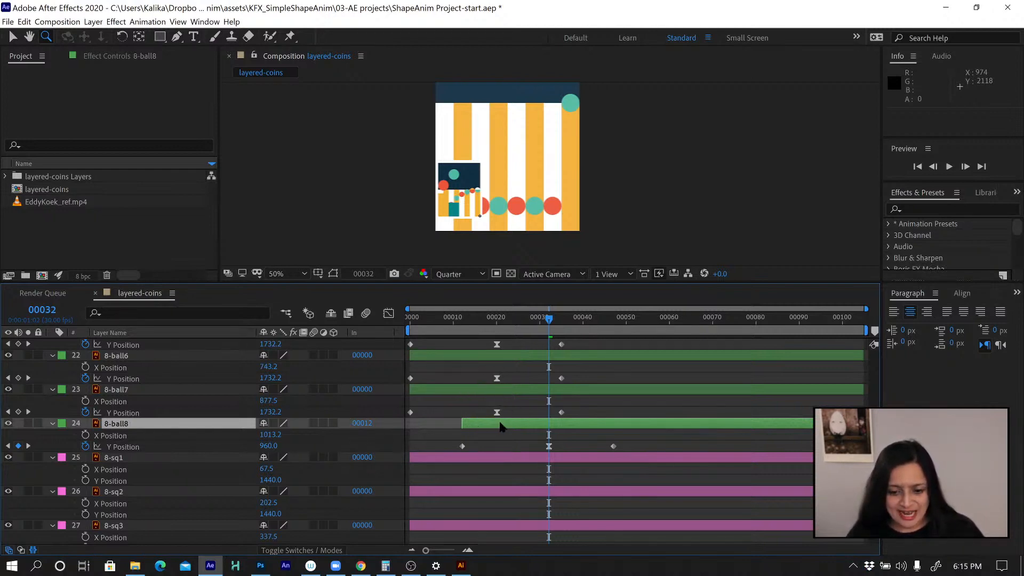
left_click_drag(500, 427, 501, 426)
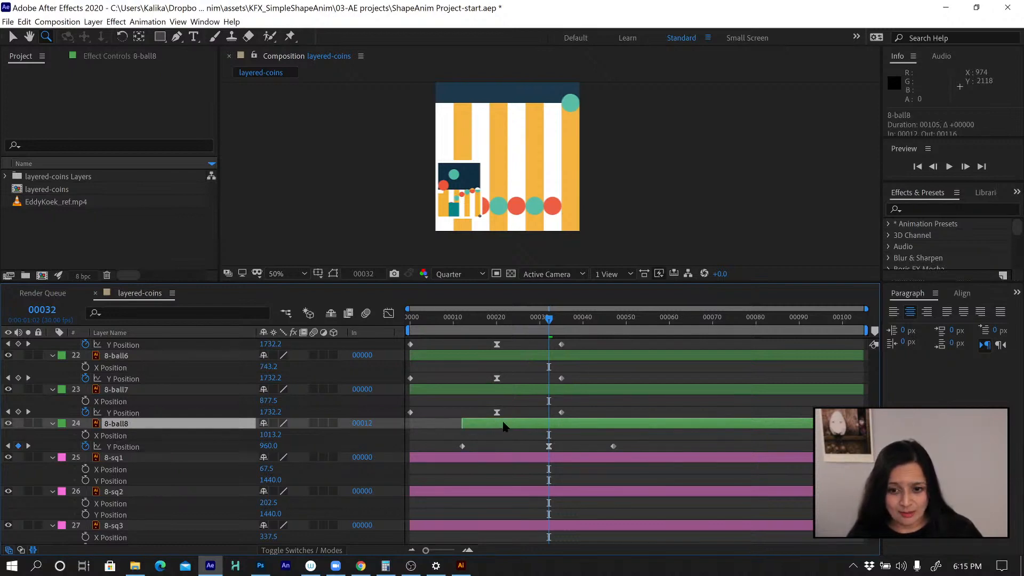
Stagger the first balls by starting layer 8-ball2 at frame 1, 8-ball3 at frame 3 and 8-ball4 at frame 5
scroll(503, 426, "up", 2)
scroll(498, 426, "up", 2)
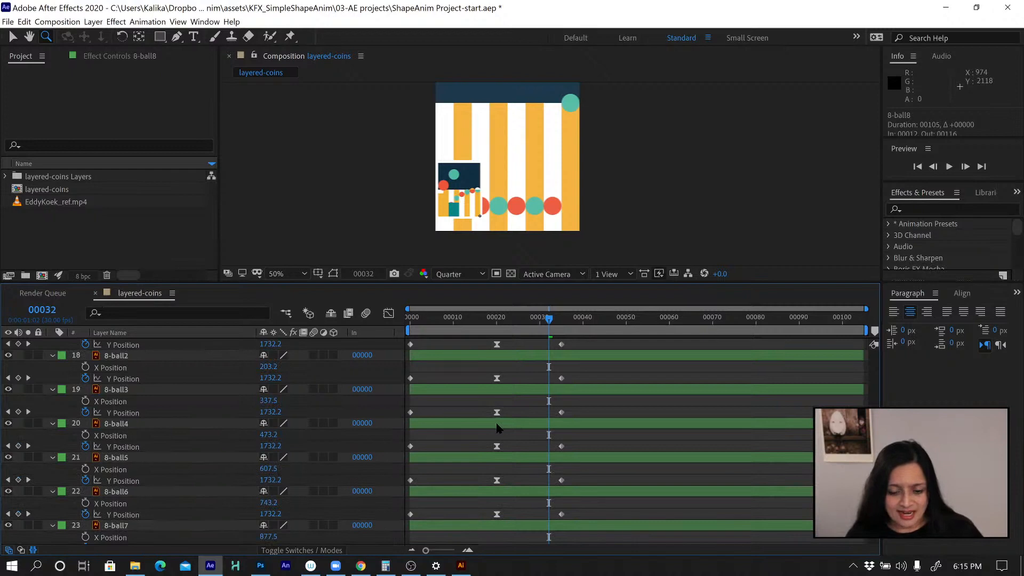
scroll(498, 428, "up", 1)
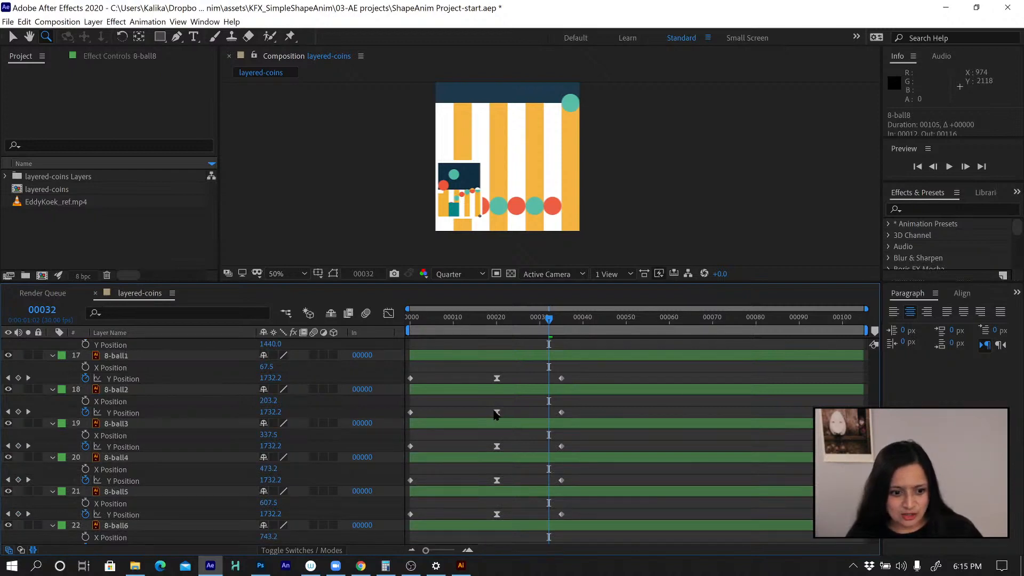
left_click(130, 352)
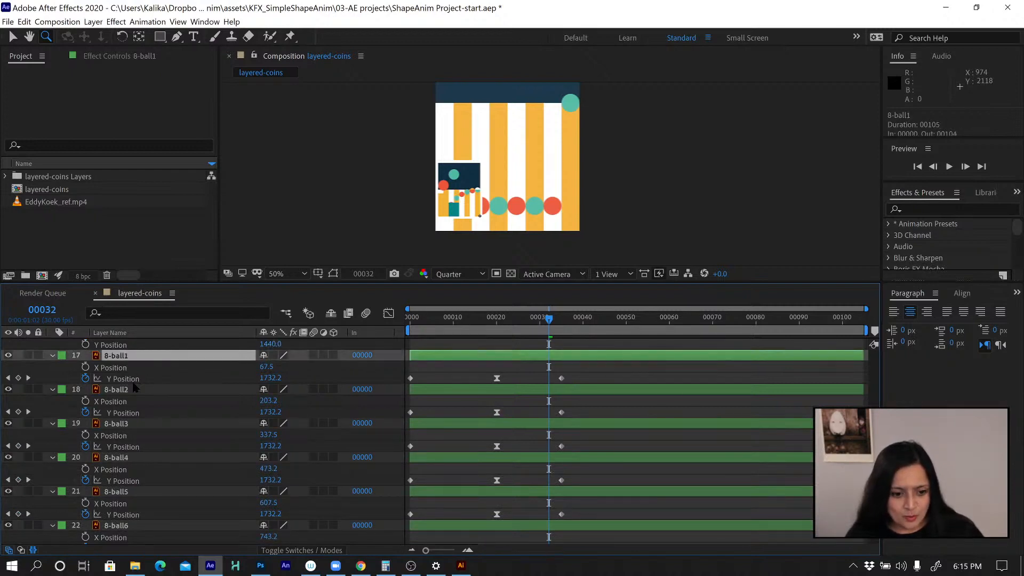
left_click(448, 391)
left_click_drag(448, 390, 451, 391)
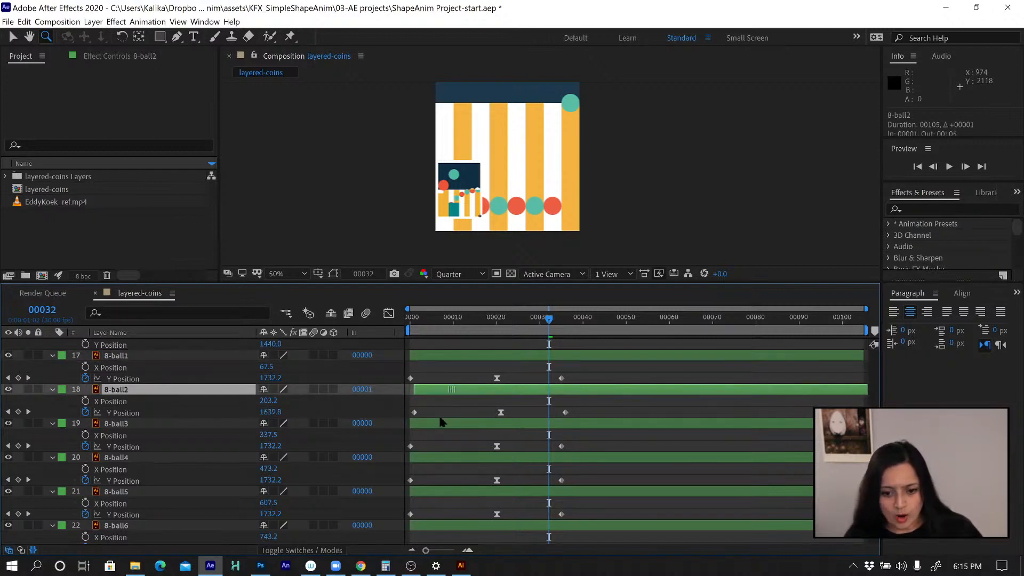
left_click_drag(437, 425, 449, 425)
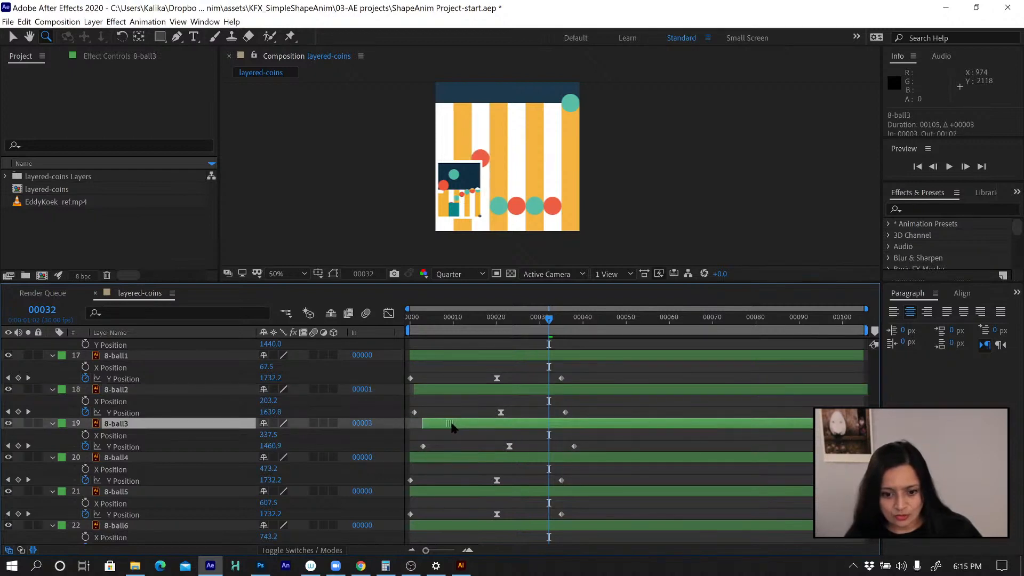
left_click(451, 458)
left_click_drag(452, 465, 473, 460)
Continue the stagger by starting layer 8-ball5 at frame 7, 8-ball6 at frame 9 and 8-ball7 at frame 11
scroll(498, 405, "down", 2)
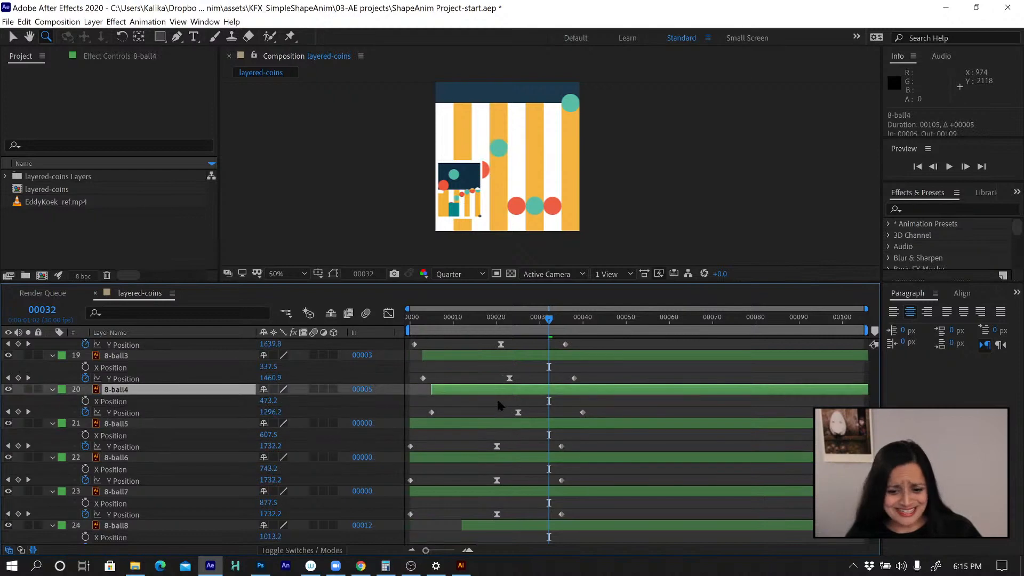
left_click_drag(465, 425, 494, 427)
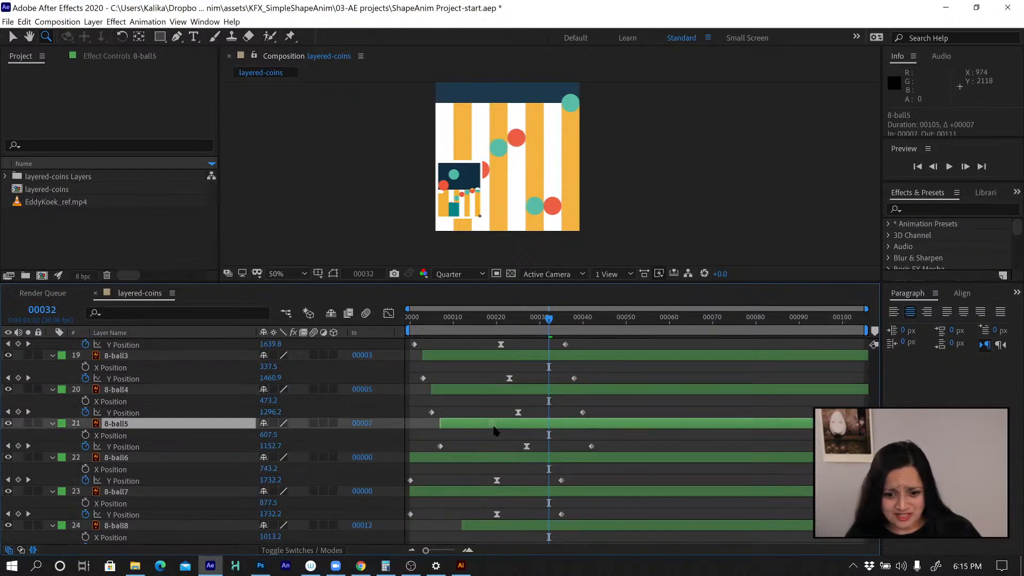
left_click_drag(457, 459, 497, 466)
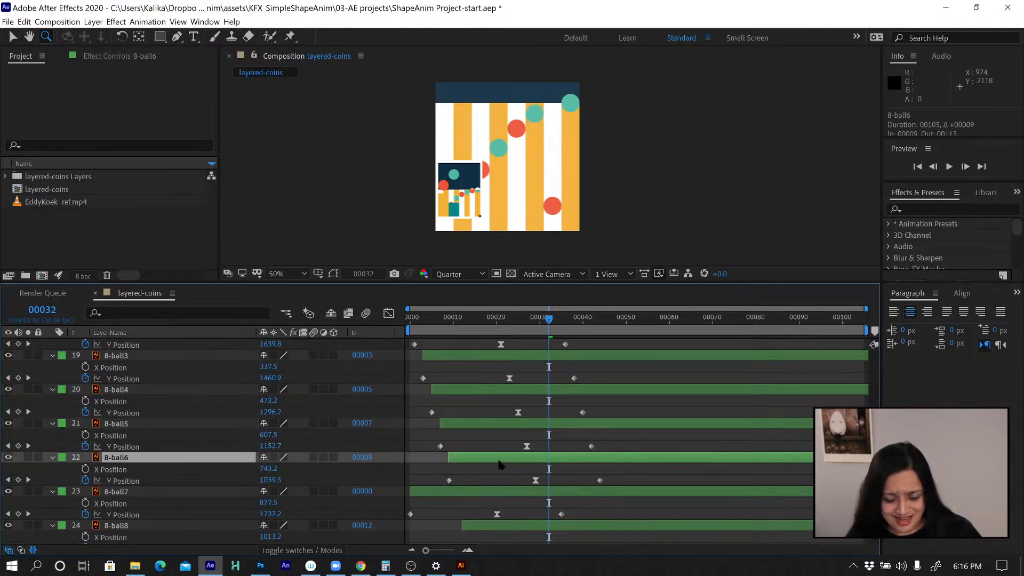
left_click_drag(480, 494, 520, 502)
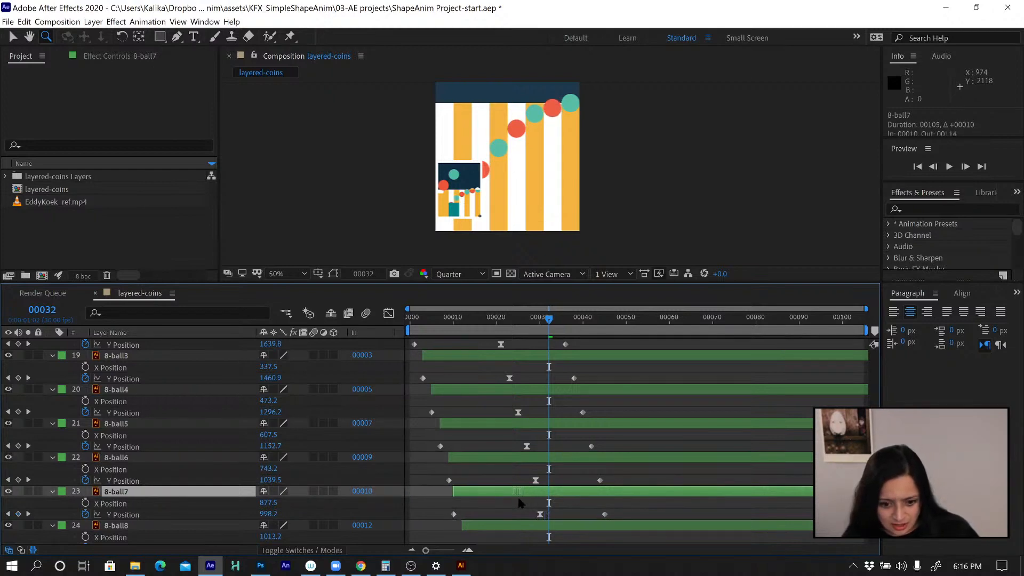
left_click_drag(518, 499, 520, 498)
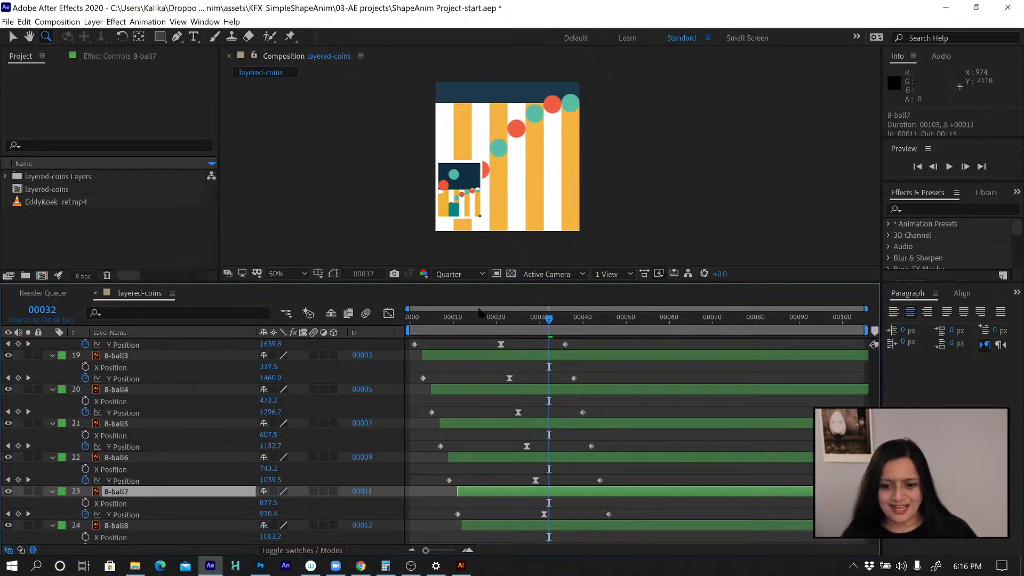
Preview the staggered ball animation from frame 0, and check the balls' arrangement at frame 21
left_click_drag(436, 318, 363, 320)
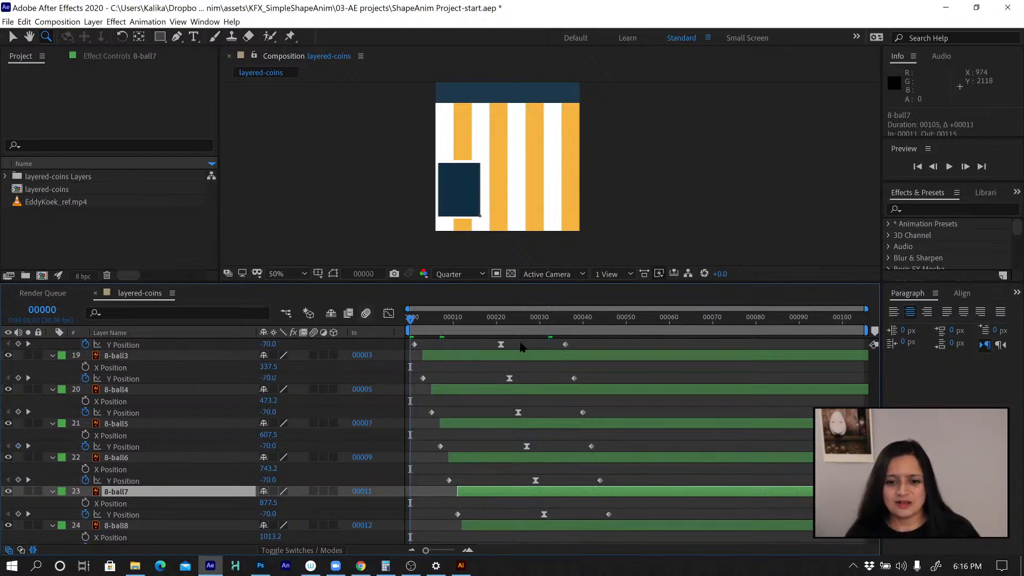
key("space")
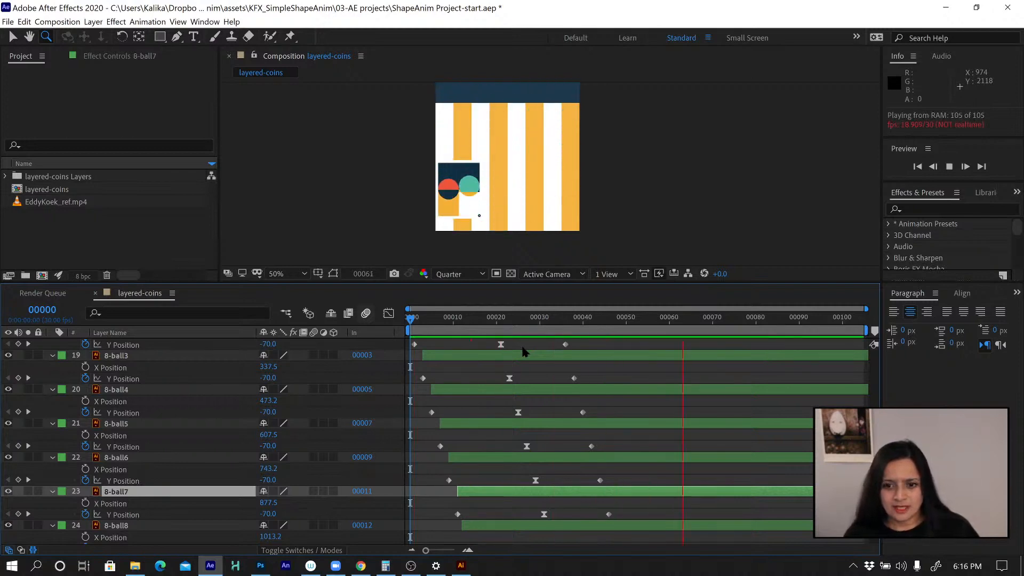
key("space")
left_click_drag(445, 320, 499, 323)
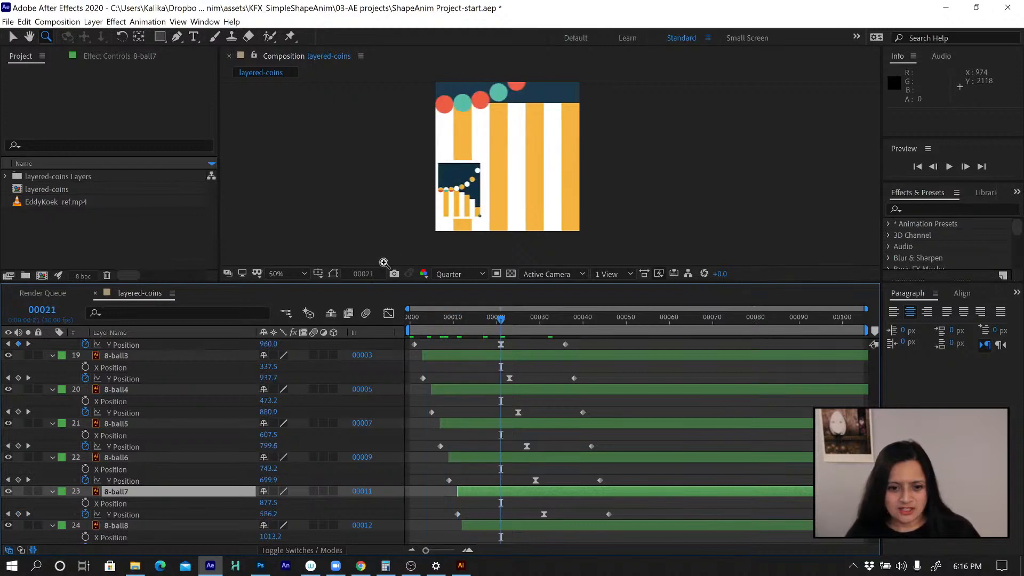
Enlarge the composition viewer's height and reposition the artwork so all eight balls are in view
left_click_drag(364, 282, 363, 330)
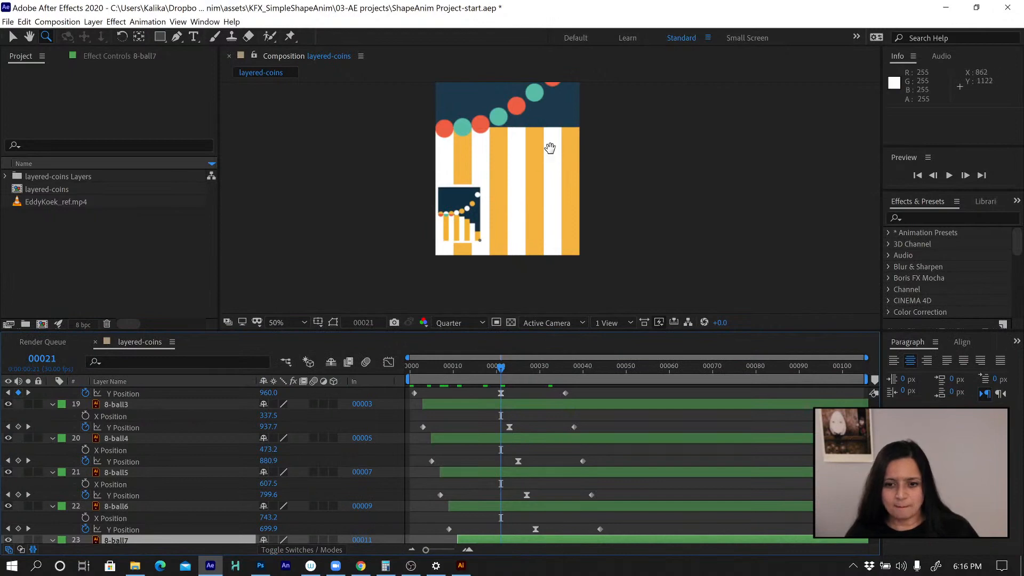
key("h")
left_click_drag(549, 149, 548, 176)
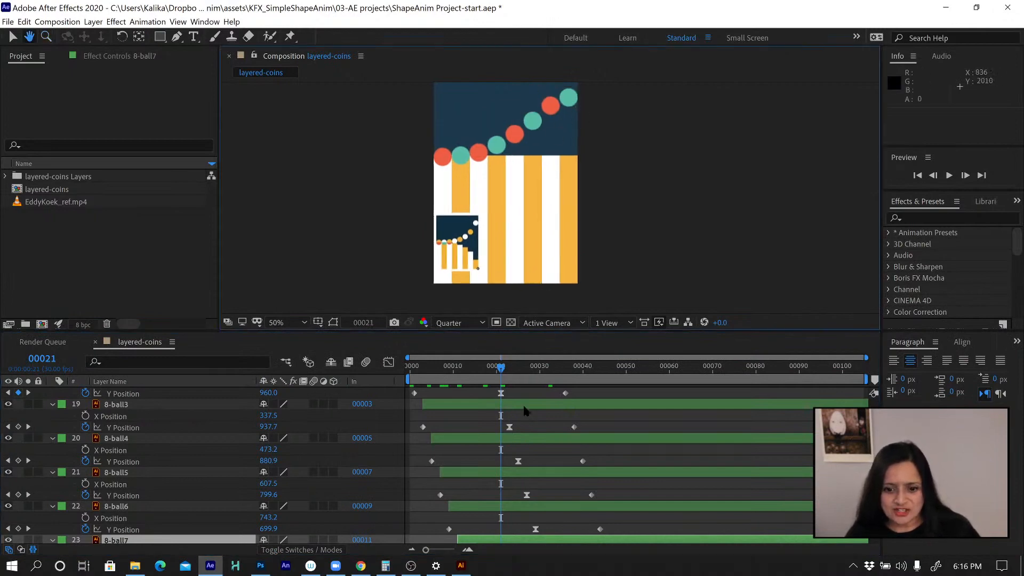
key("z")
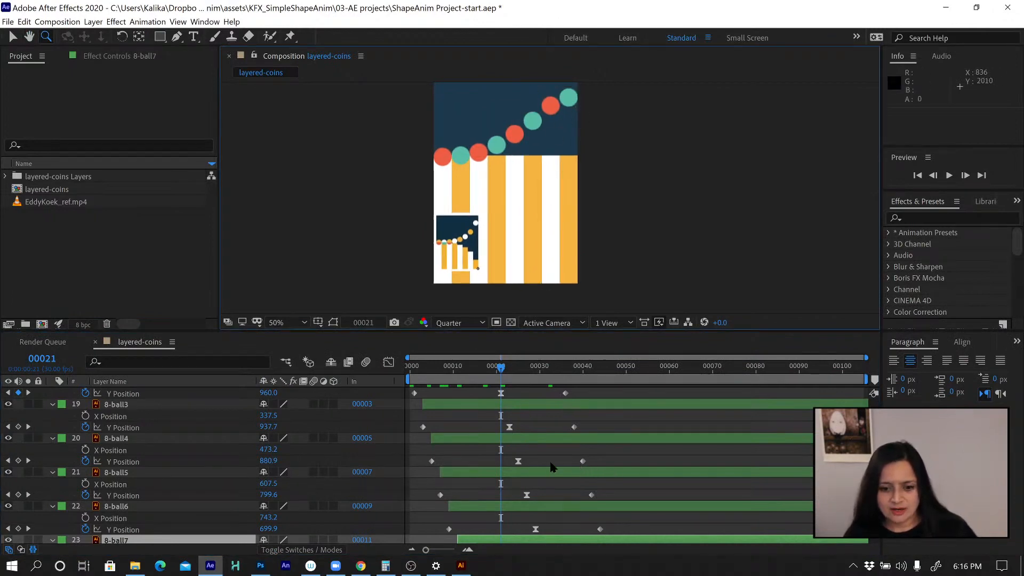
Shift layers 8-ball3 through 8-ball7 together one frame earlier, and select only layer 8-ball4
scroll(551, 466, "up", 1)
scroll(552, 466, "down", 1)
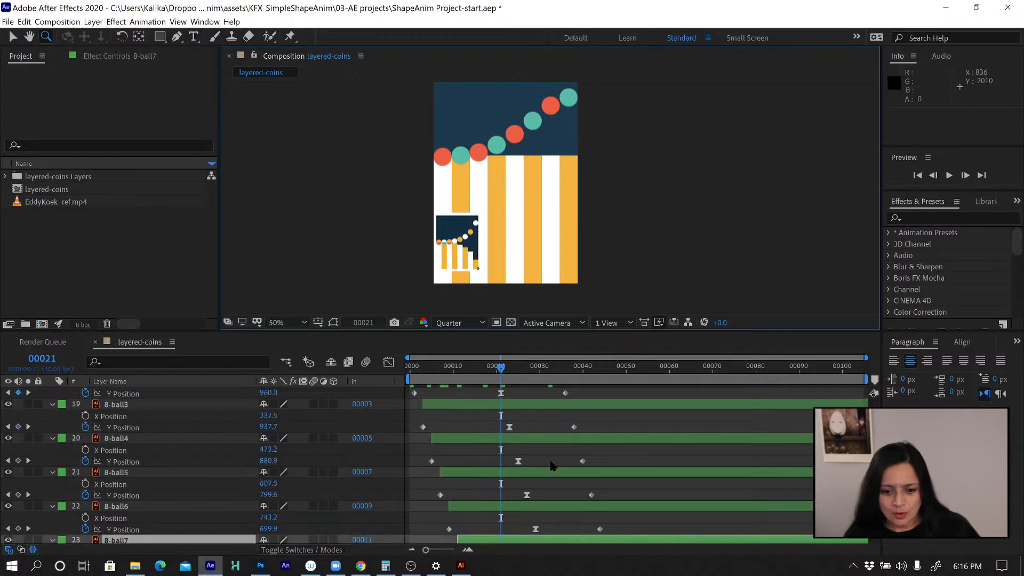
scroll(551, 463, "up", 1)
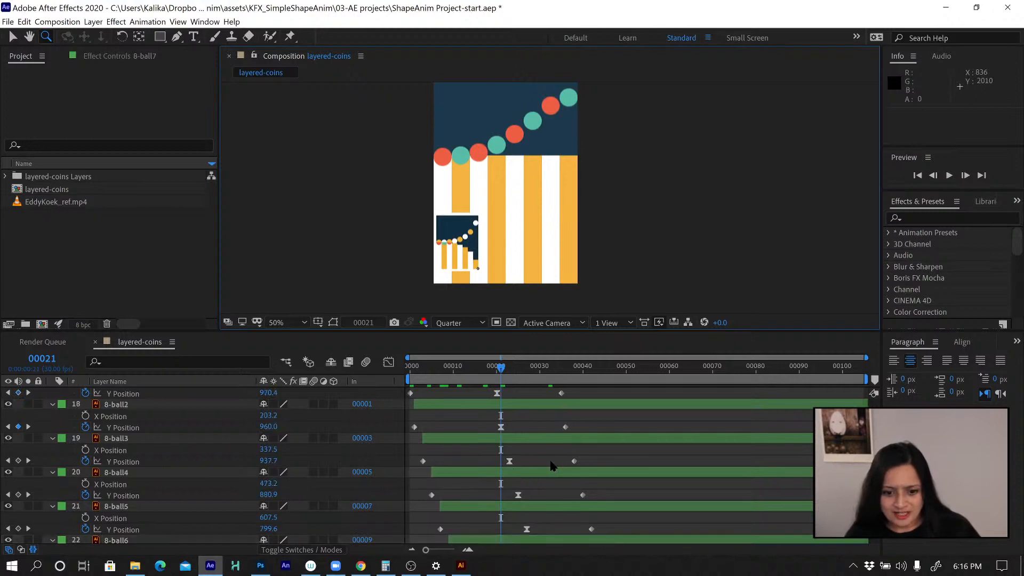
left_click(476, 437)
scroll(517, 463, "down", 3)
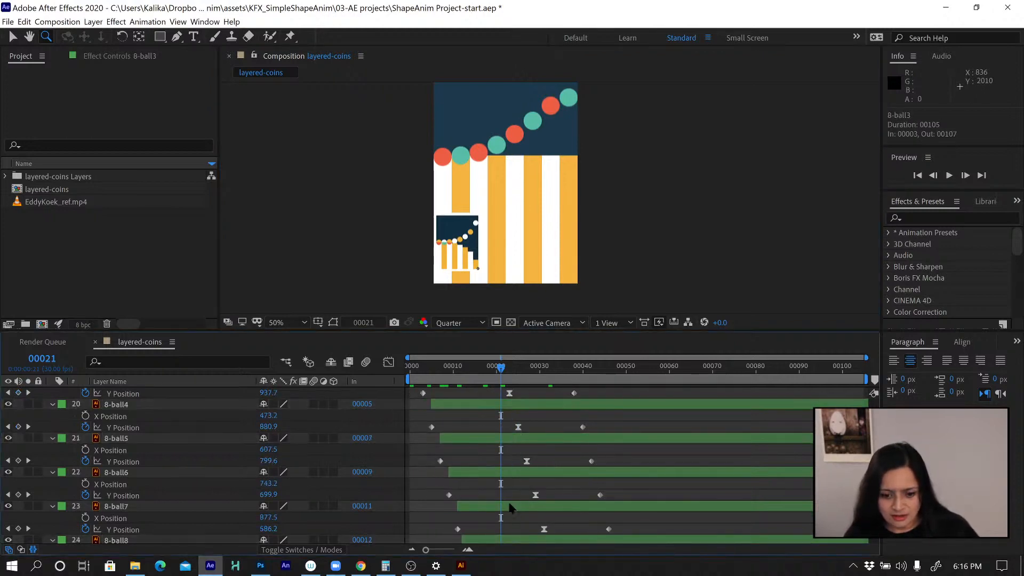
left_click(516, 472, "shift")
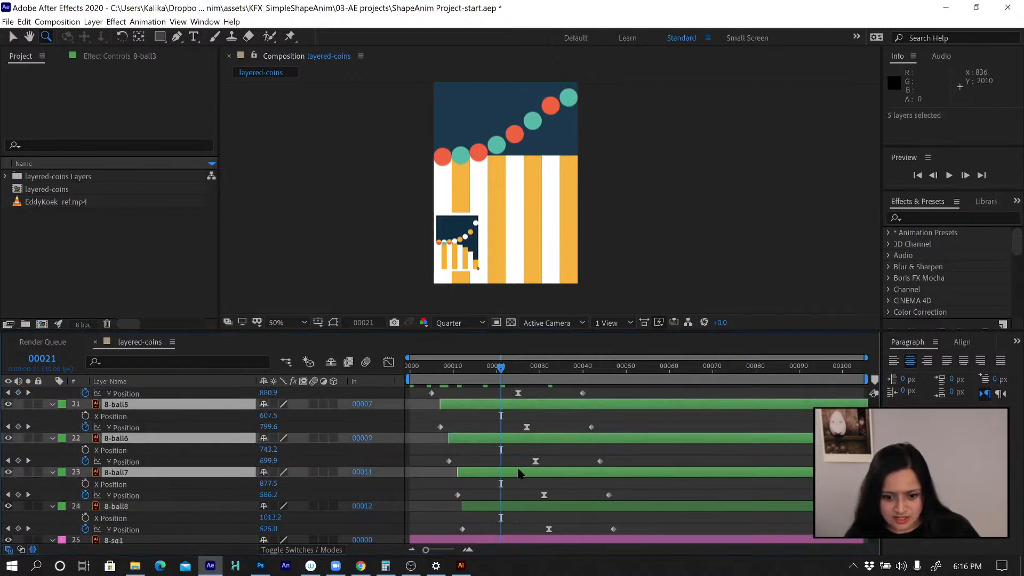
left_click_drag(516, 472, 515, 472)
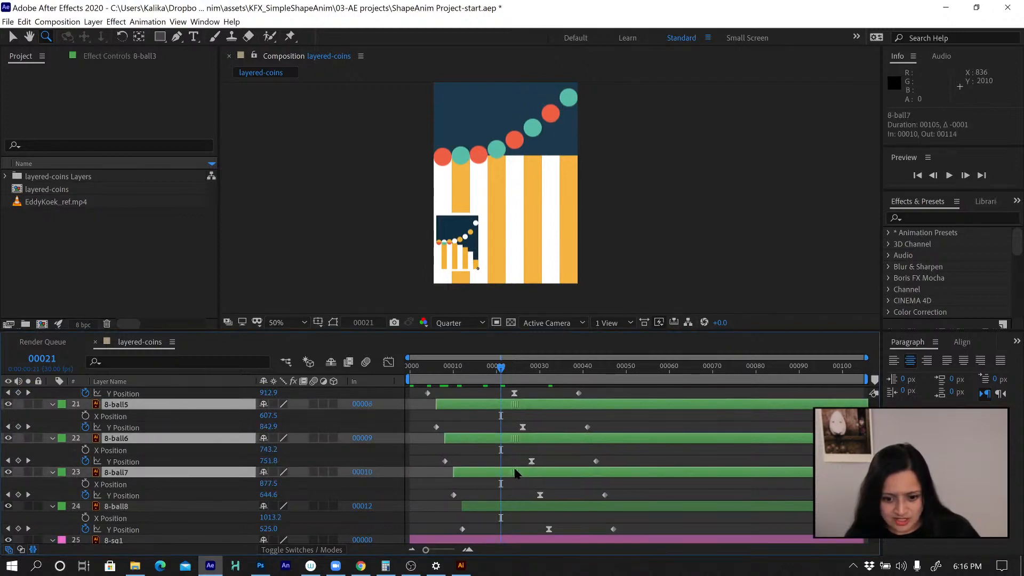
scroll(542, 476, "up", 3)
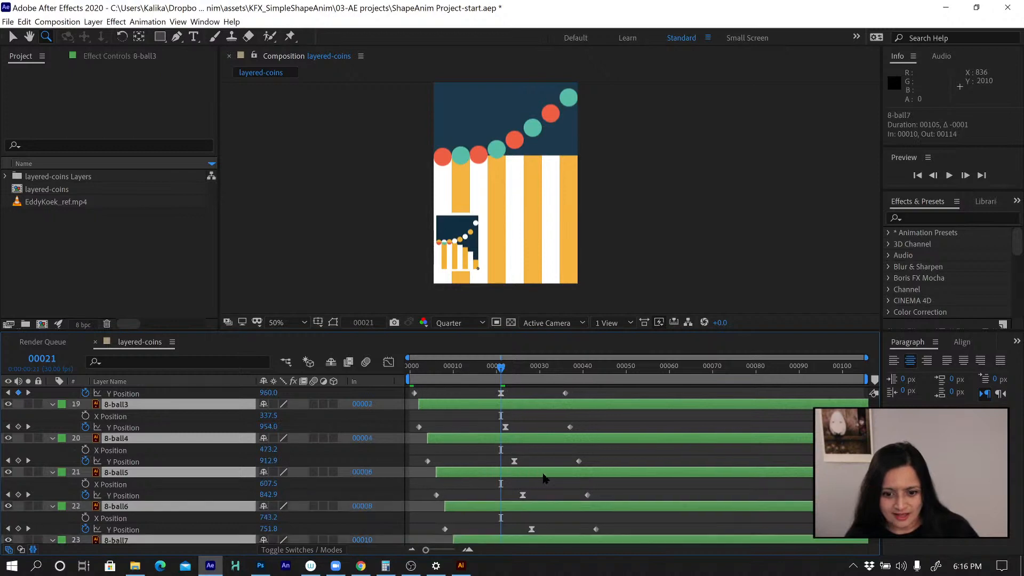
scroll(542, 478, "up", 1)
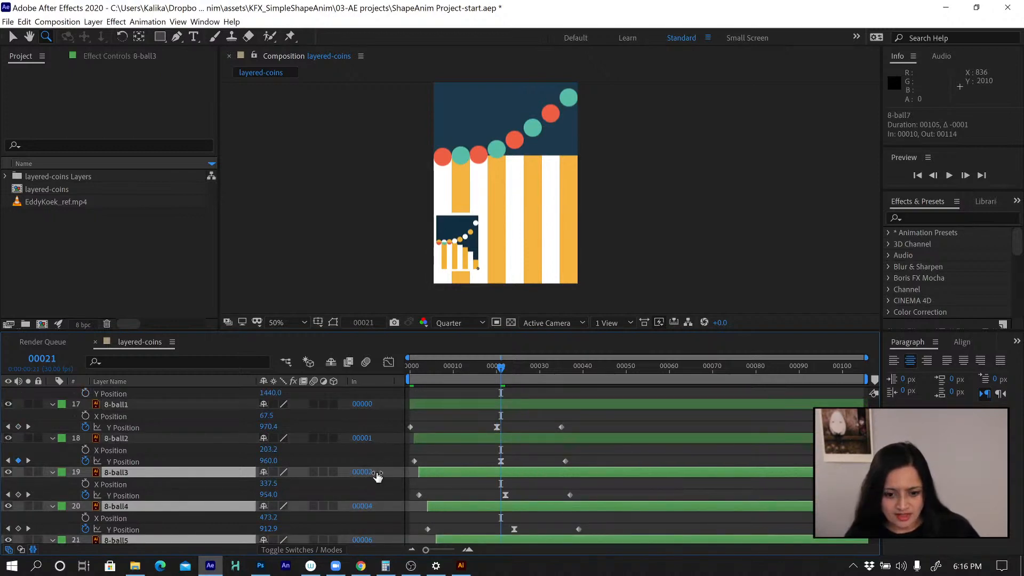
left_click(456, 509)
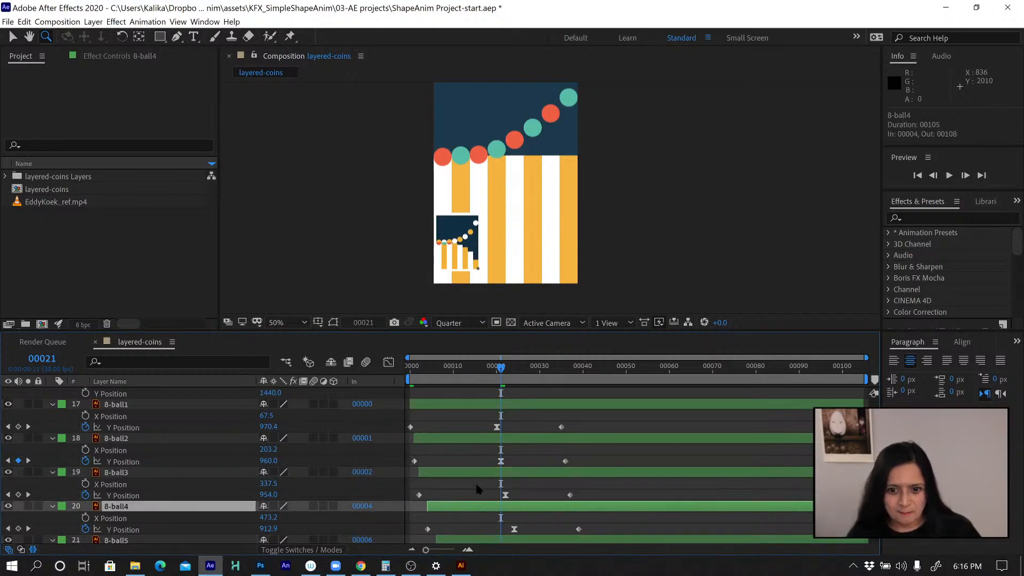
Shift layer 8-ball8 one frame so that it starts at frame 13
scroll(467, 470, "down", 1)
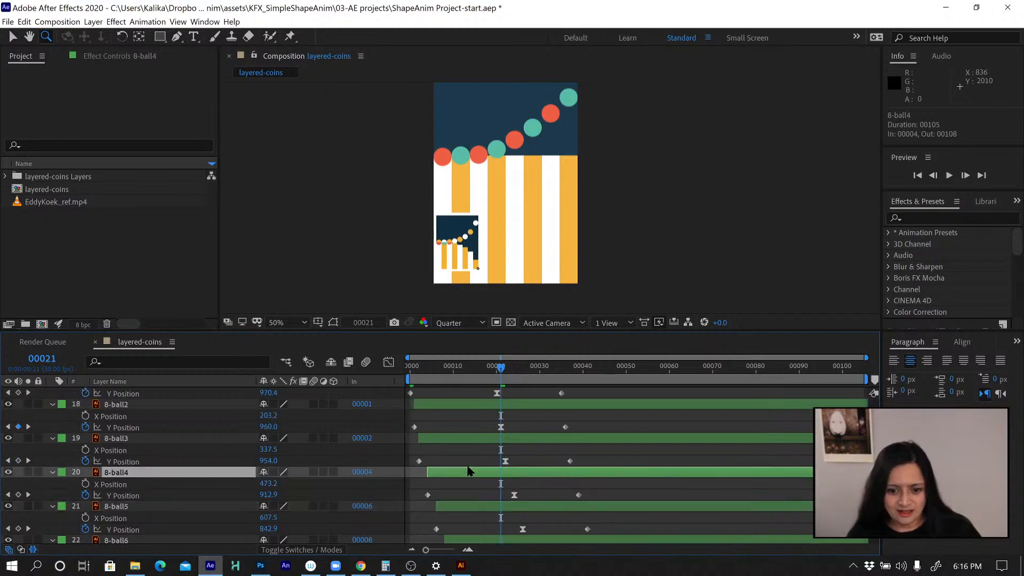
scroll(482, 486, "down", 3)
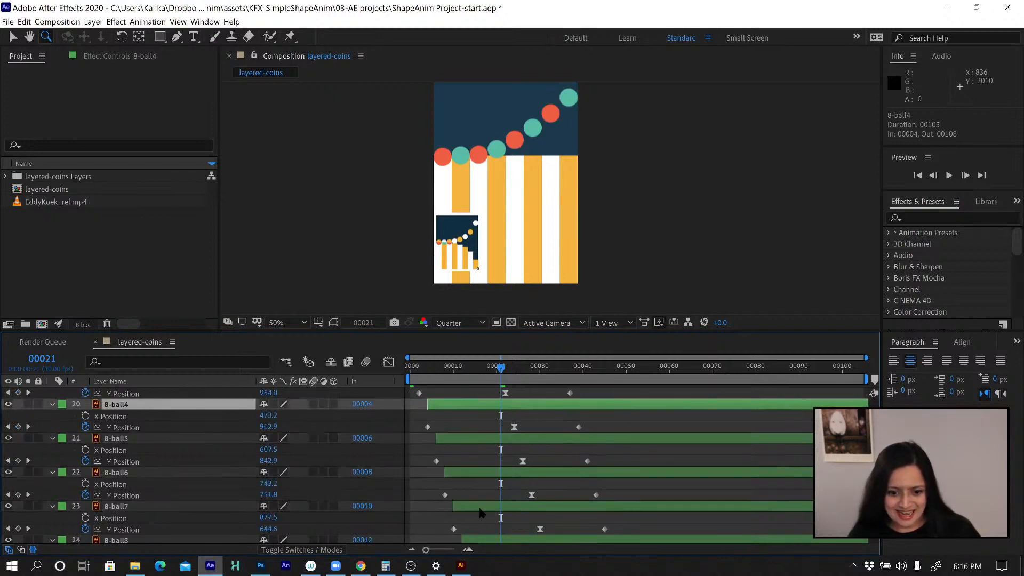
scroll(481, 505, "down", 1)
left_click(485, 473)
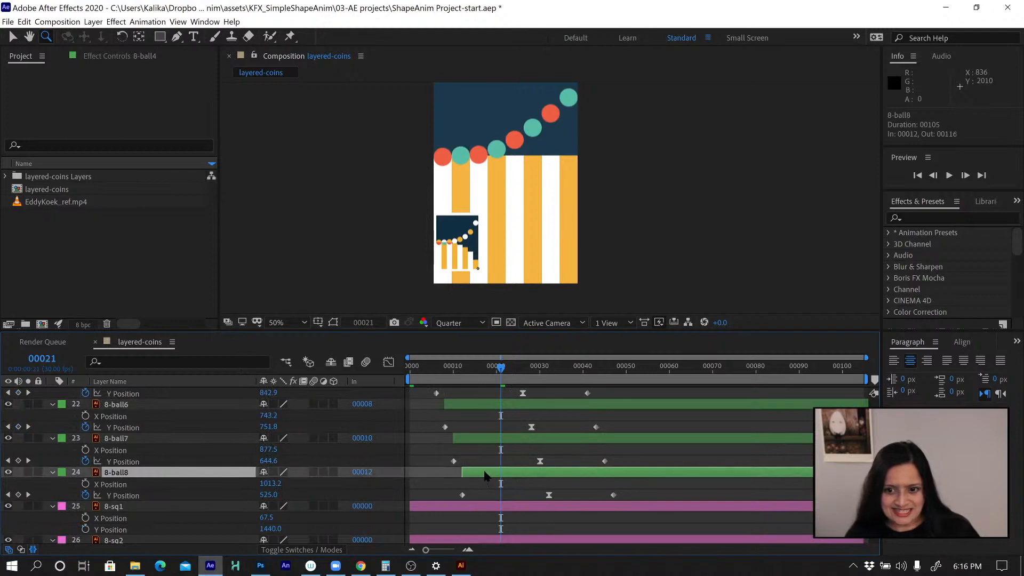
left_click_drag(485, 475, 487, 473)
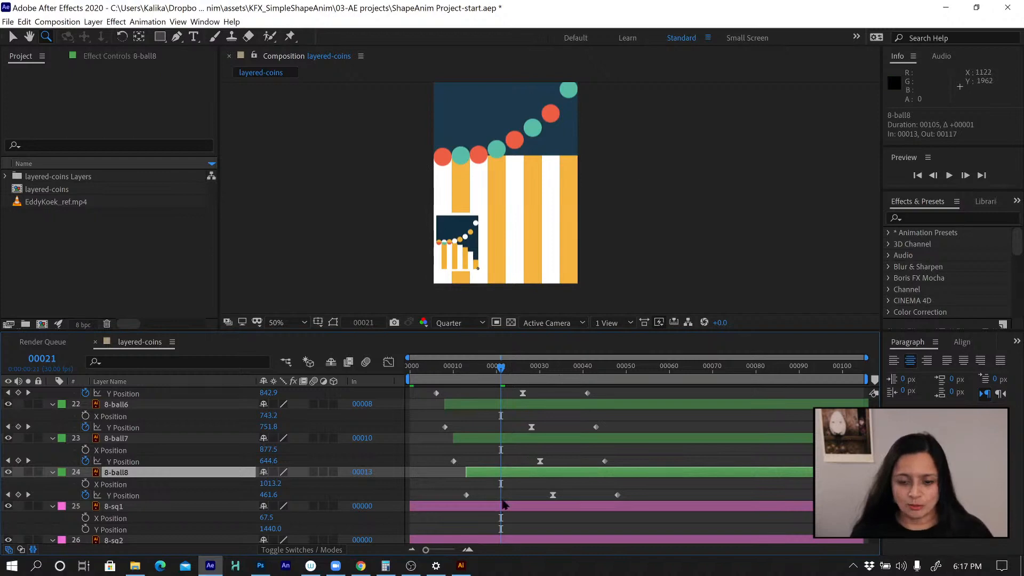
Show only the keyframed Y Position of the eight ball layers and apply Easy Ease to their final keyframes
left_click_drag(569, 497, 511, 397)
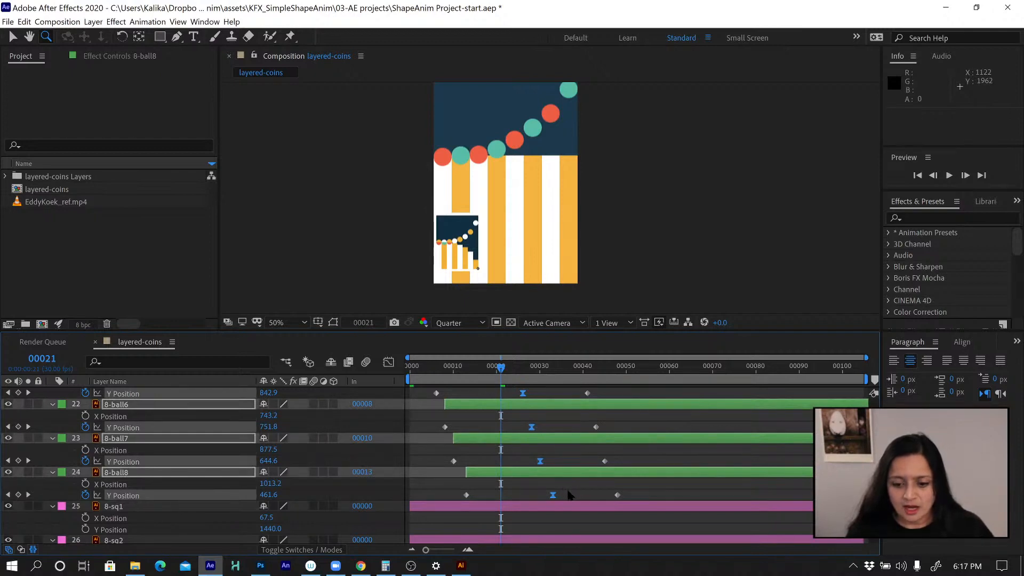
left_click(569, 496)
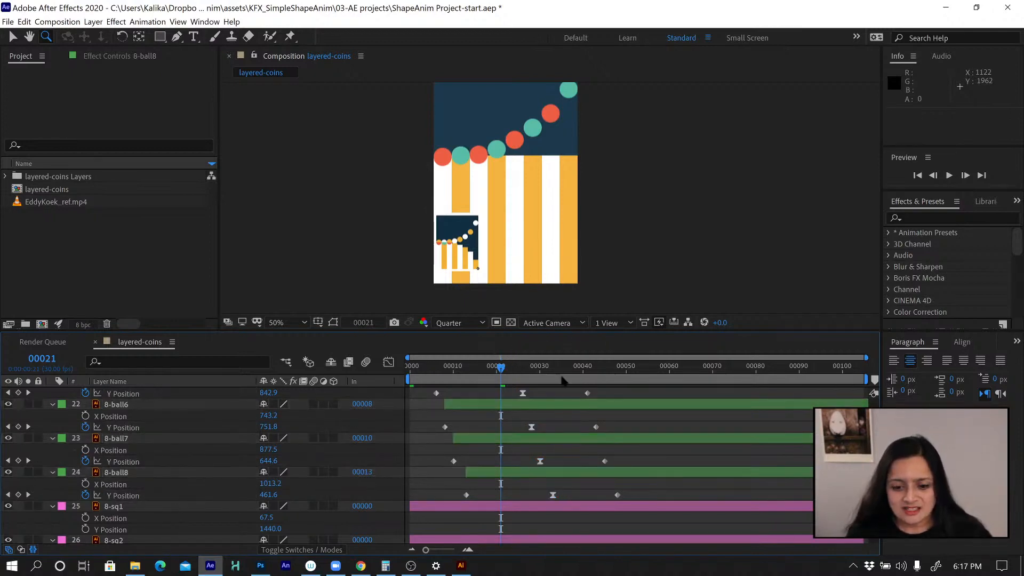
left_click_drag(572, 502, 504, 389)
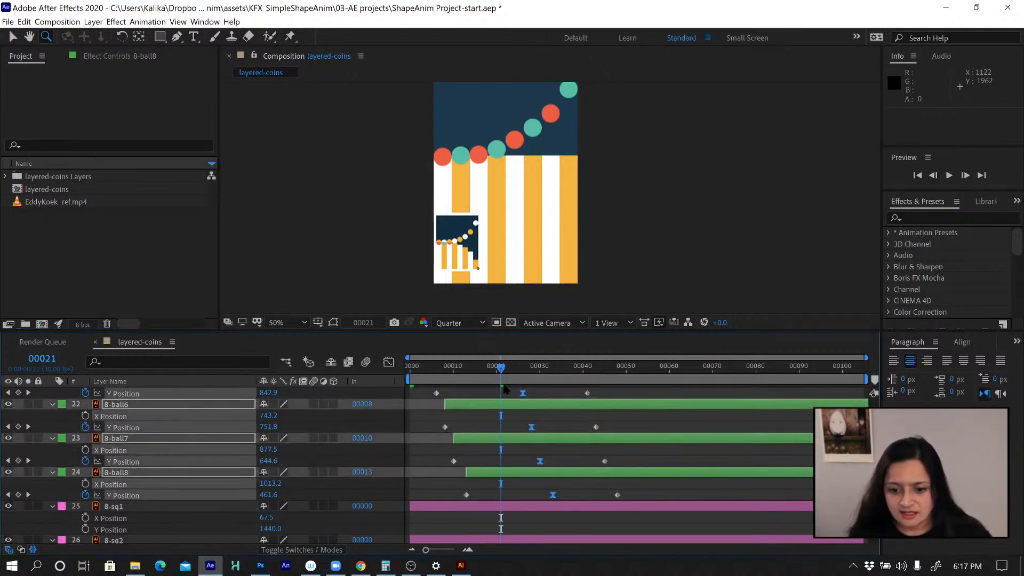
scroll(504, 394, "up", 5)
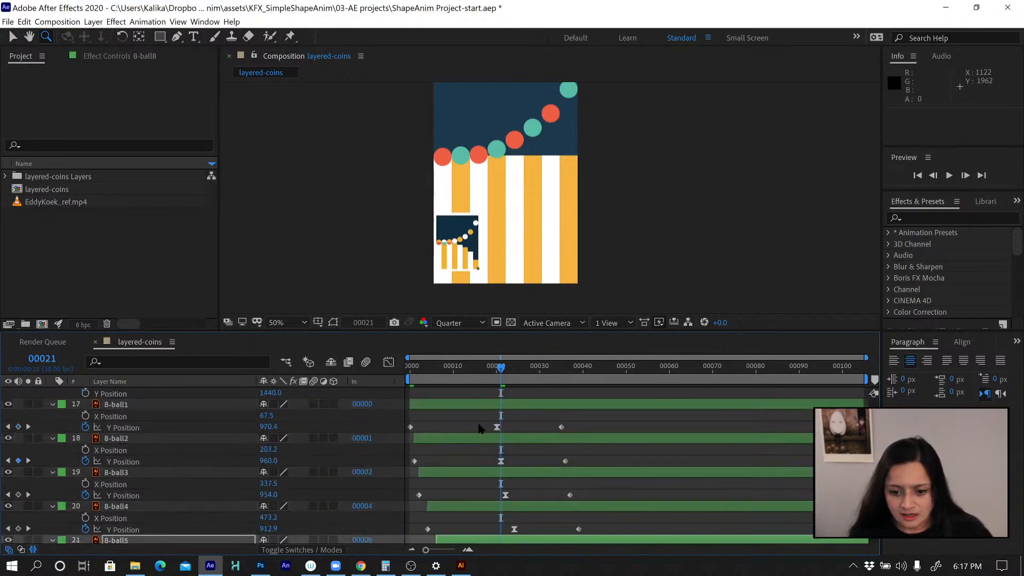
left_click_drag(476, 424, 535, 537)
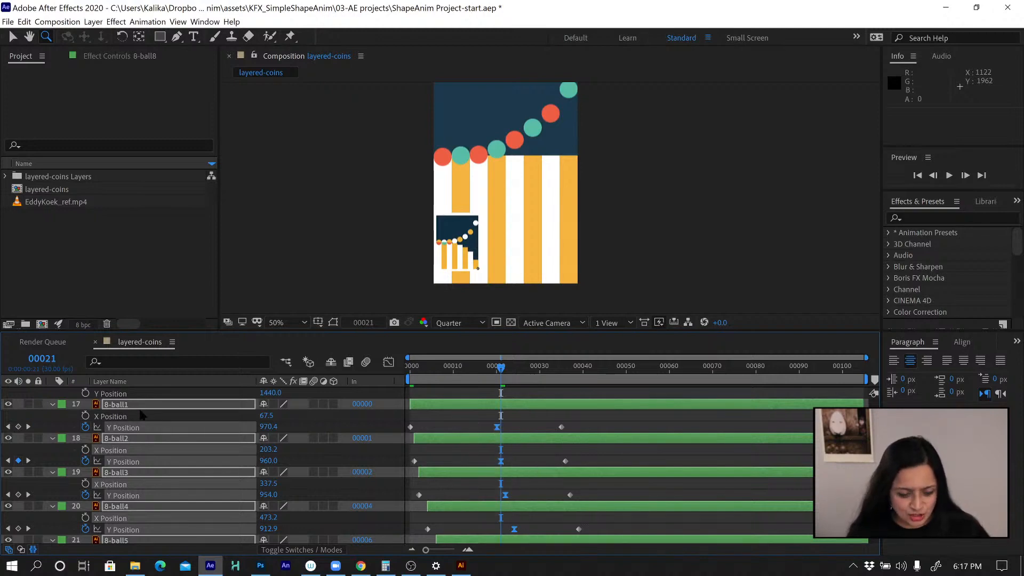
scroll(182, 414, "down", 4)
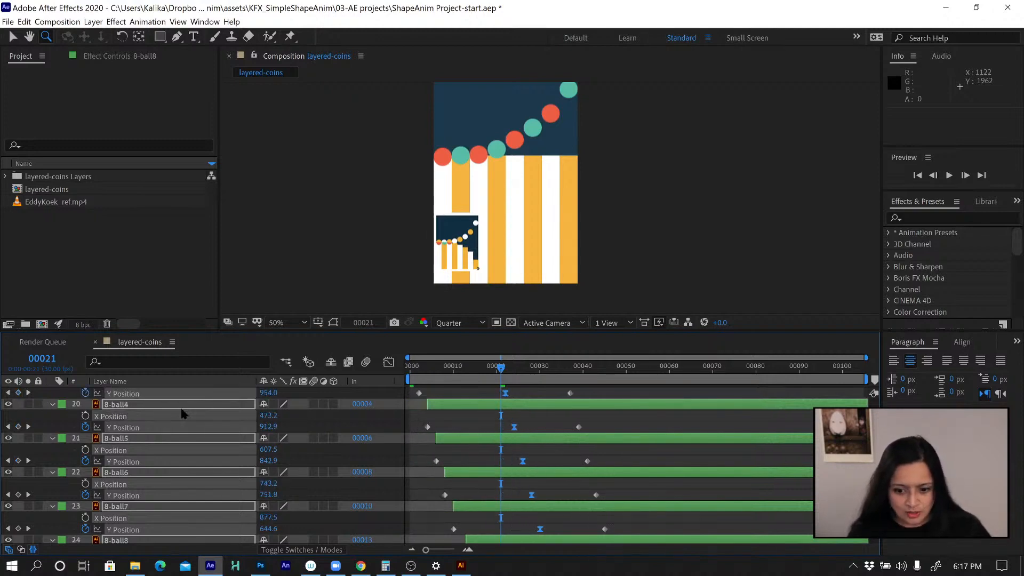
key("u")
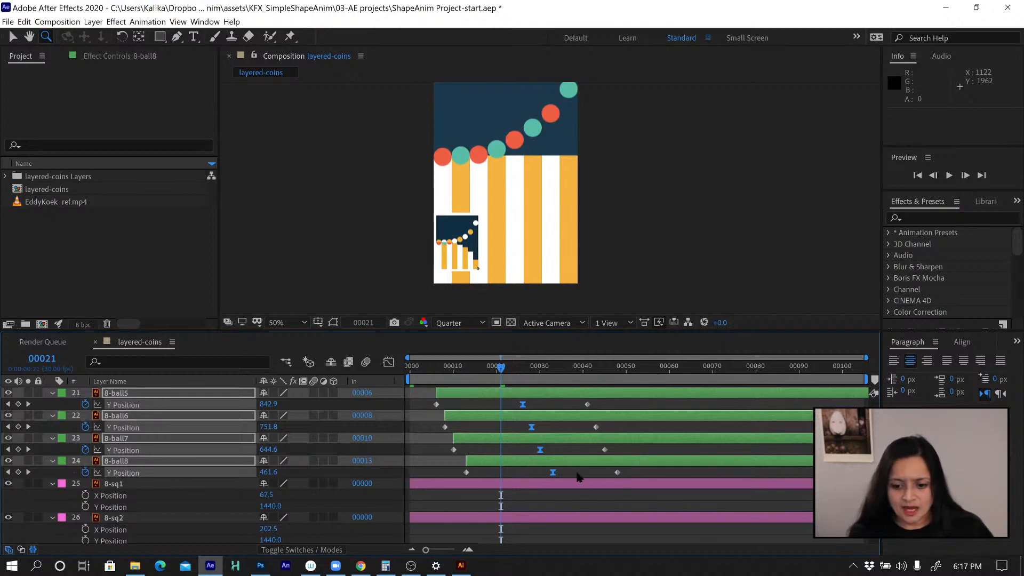
left_click_drag(636, 474, 559, 386)
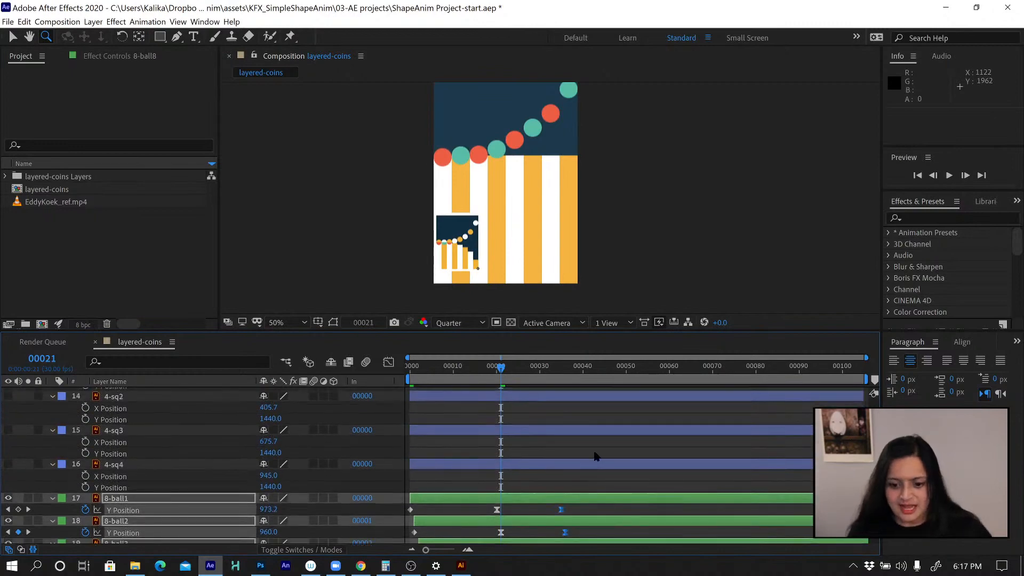
Display the eight balls' Y Position curves in the Graph Editor and fit all graphs to the view
left_click(388, 362)
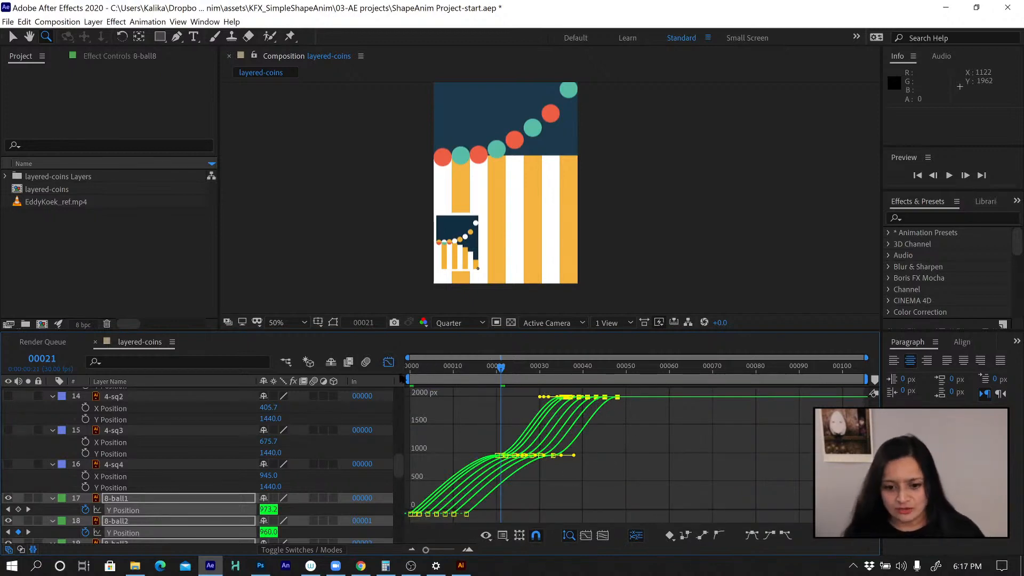
left_click(388, 362)
left_click(388, 363)
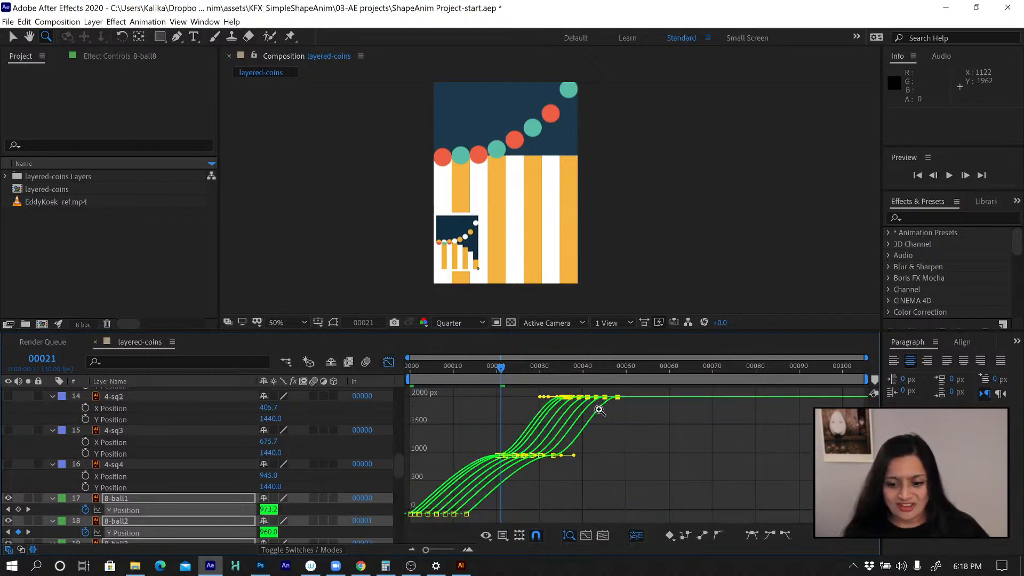
left_click(387, 364)
left_click(387, 364)
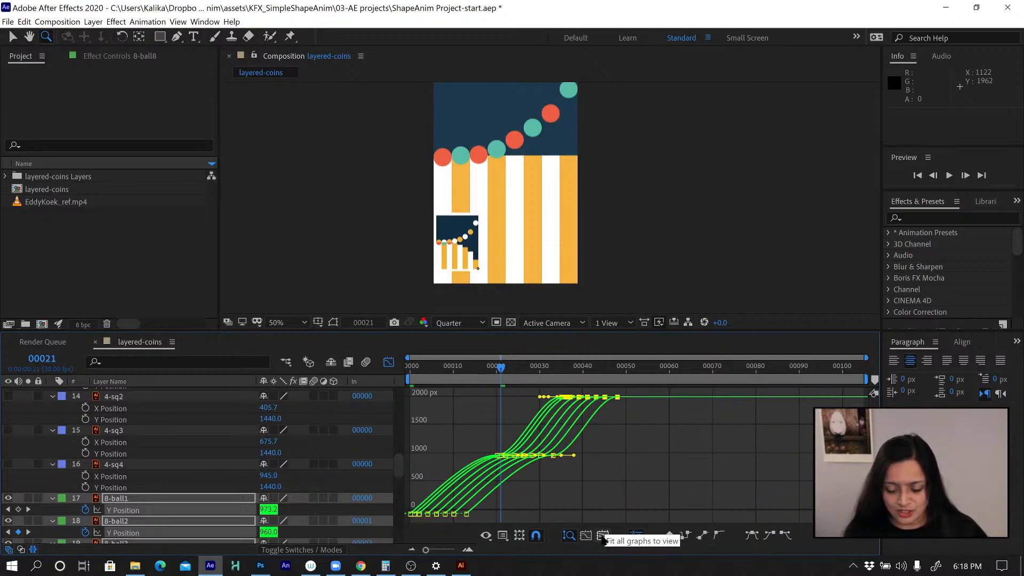
left_click(602, 536)
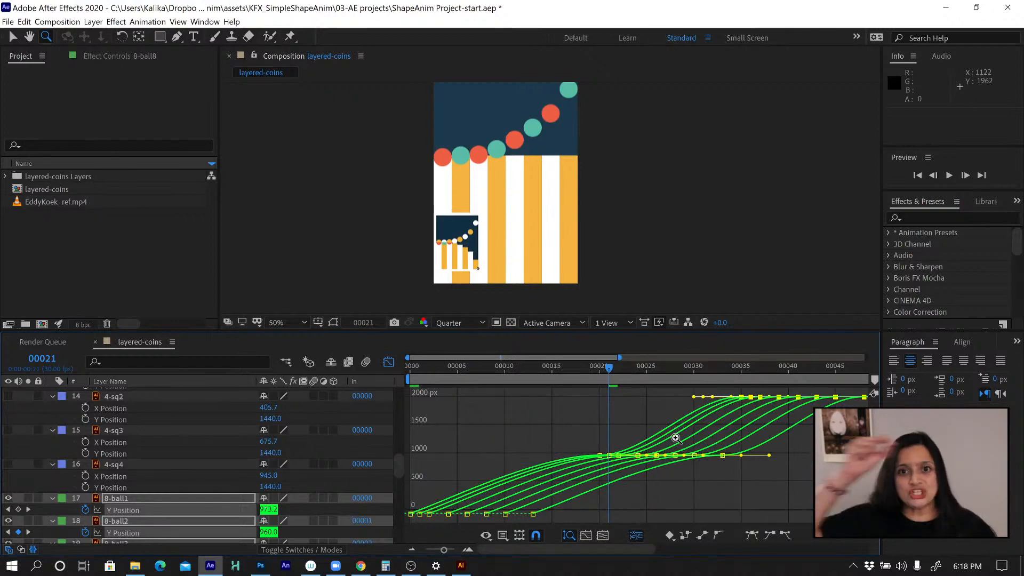
Examine the speed graph of the balls' Y Position, and return to the value graph
left_click(503, 535)
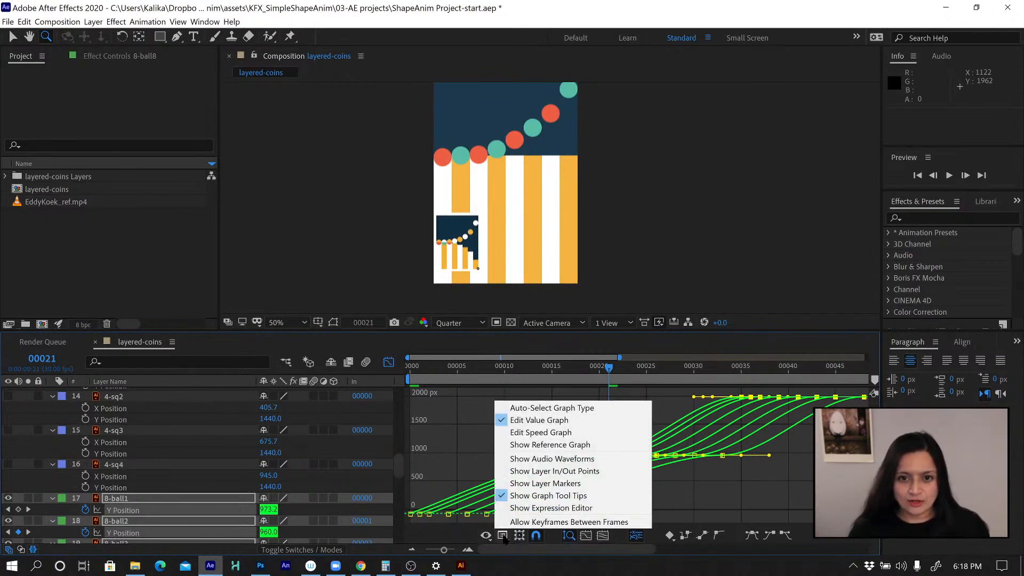
left_click(541, 432)
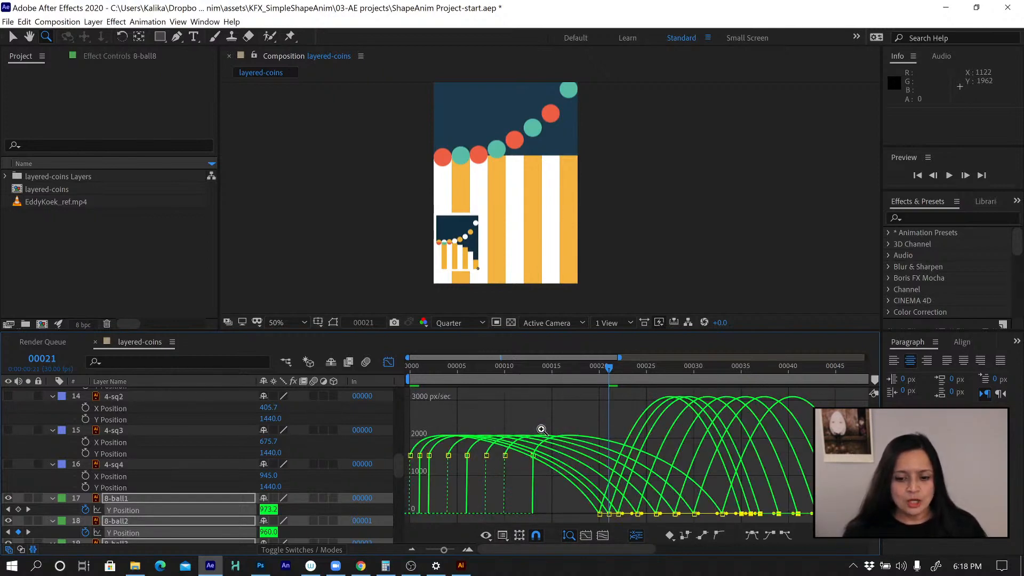
left_click(503, 536)
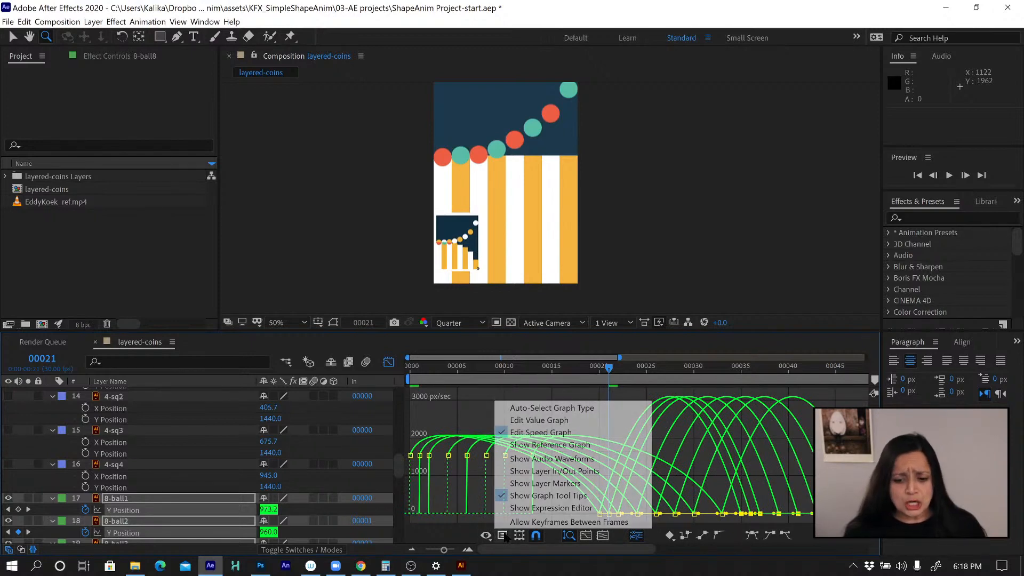
left_click(541, 420)
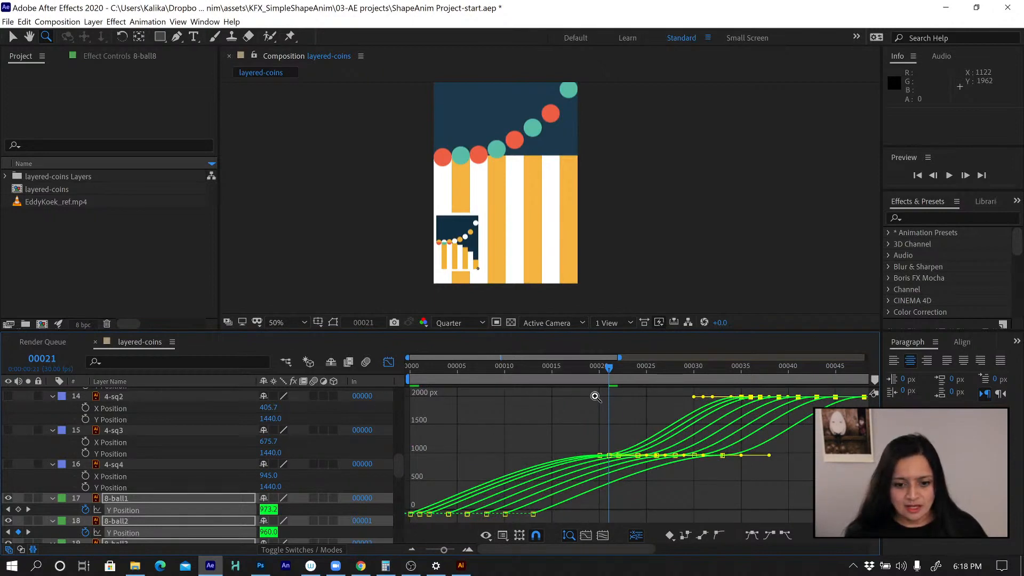
Angle the final keyframes' incoming handles downward for a faster exit, and lengthen the middle keyframes' horizontal handles on all ball curves
left_click(12, 36)
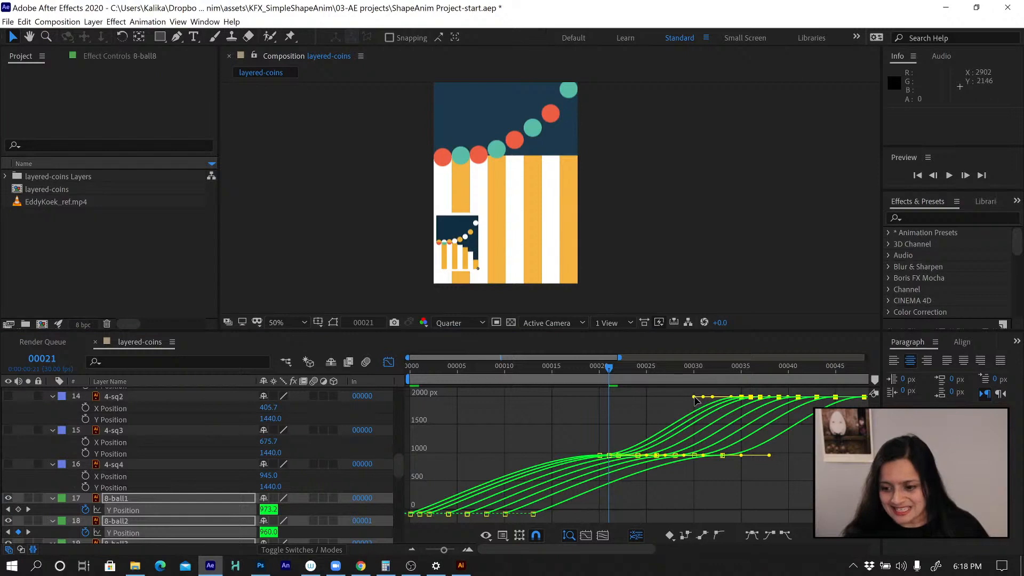
left_click_drag(695, 400, 712, 418)
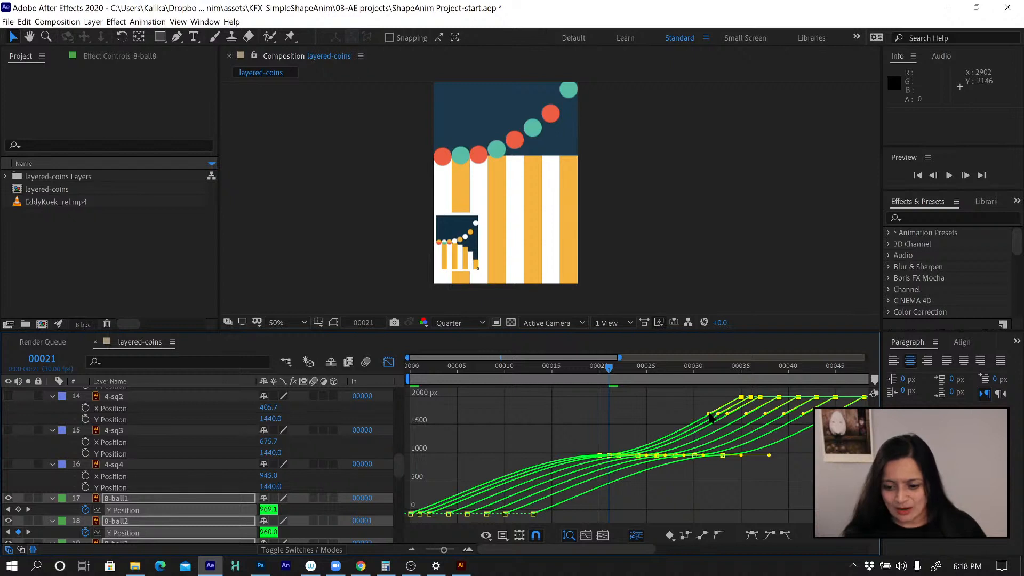
left_click(687, 468)
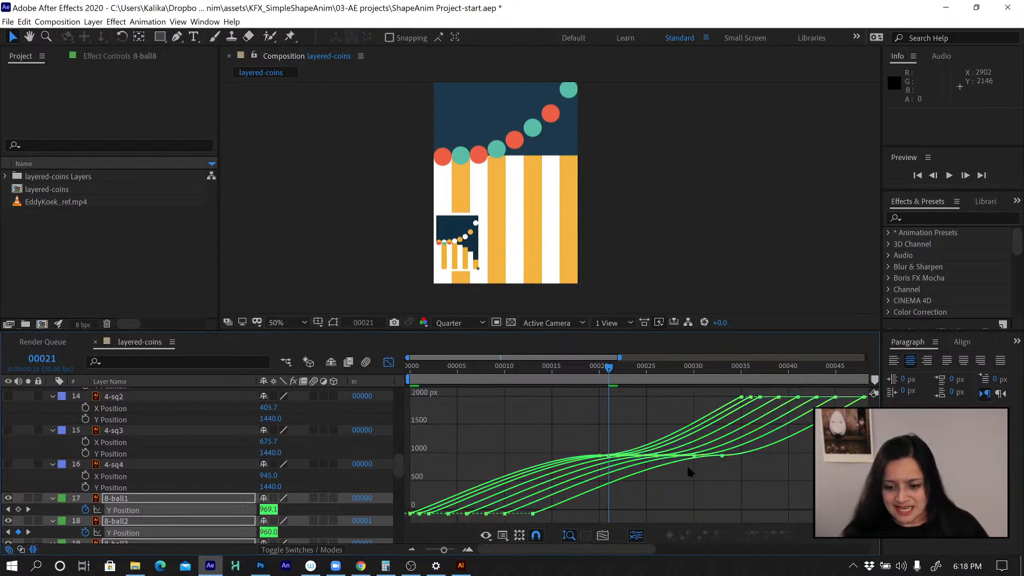
left_click_drag(574, 435, 792, 458)
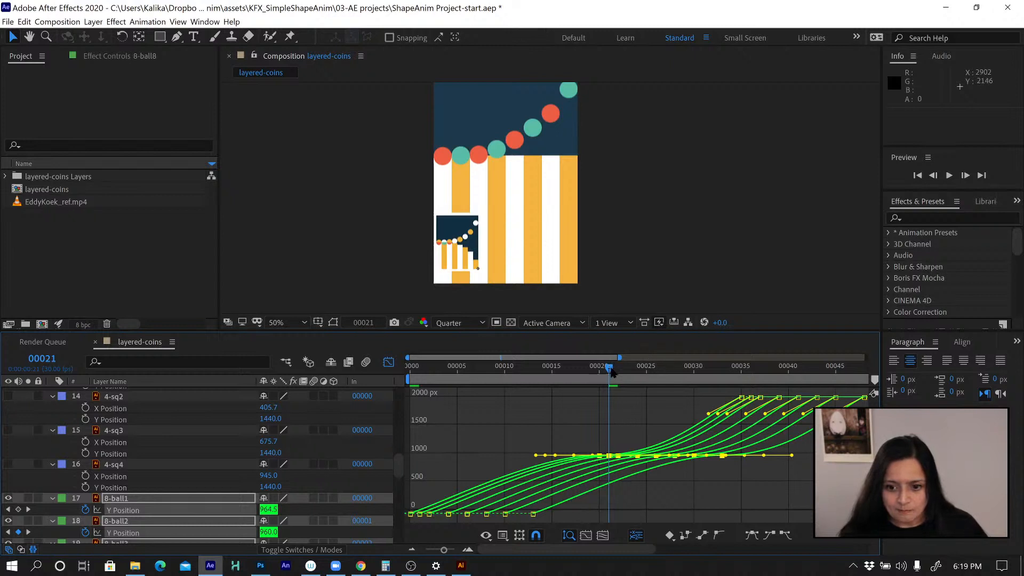
Preview the balls' motion, return to frame 19, and extend the middle keyframes' handles slightly further on both sides
key("space")
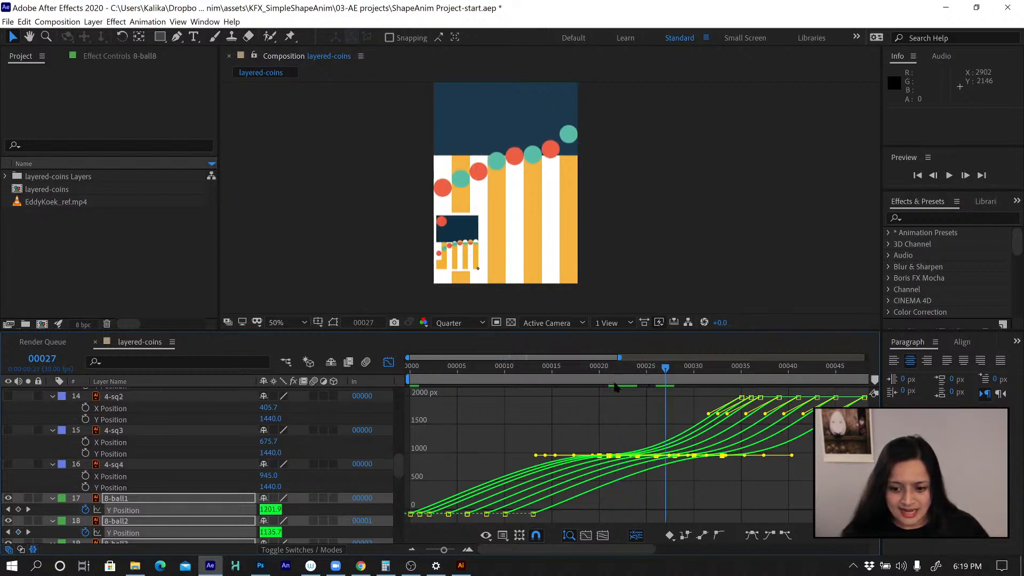
left_click_drag(614, 383, 590, 387)
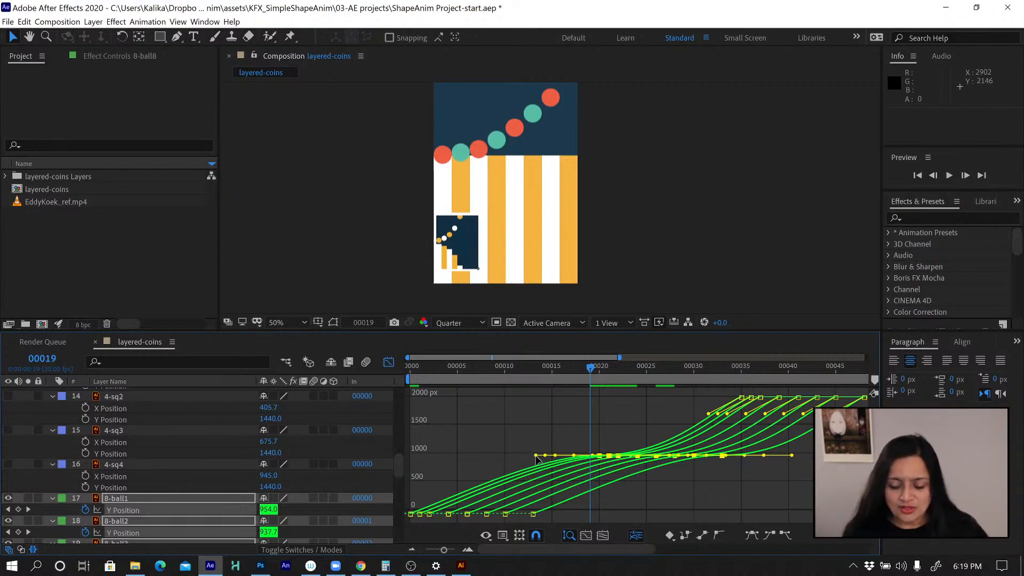
left_click_drag(534, 455, 518, 455)
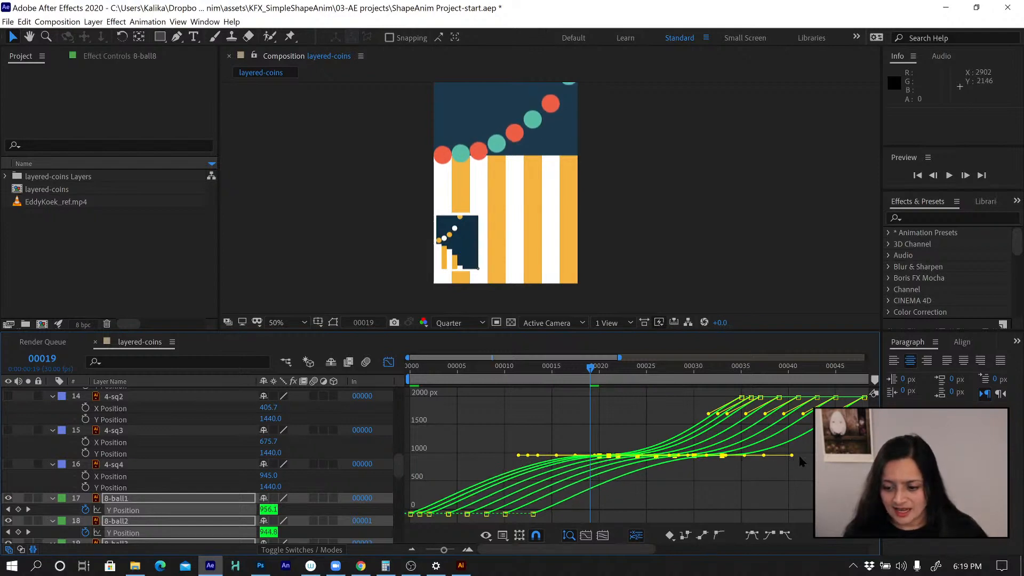
left_click_drag(791, 455, 798, 455)
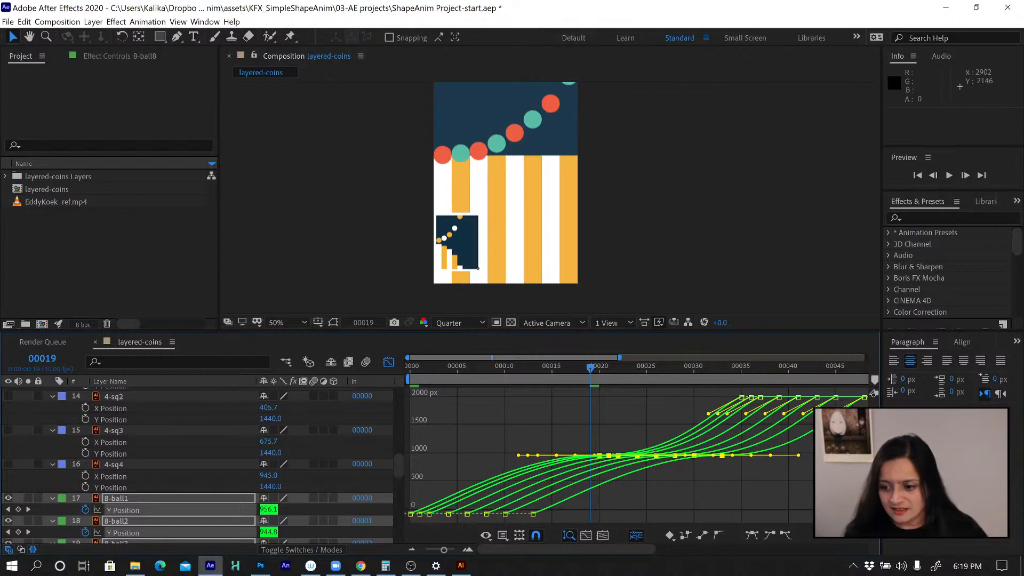
Select the final Y Position keyframes of all eight balls and shorten and steepen their incoming handles on the value graph
left_click(741, 397)
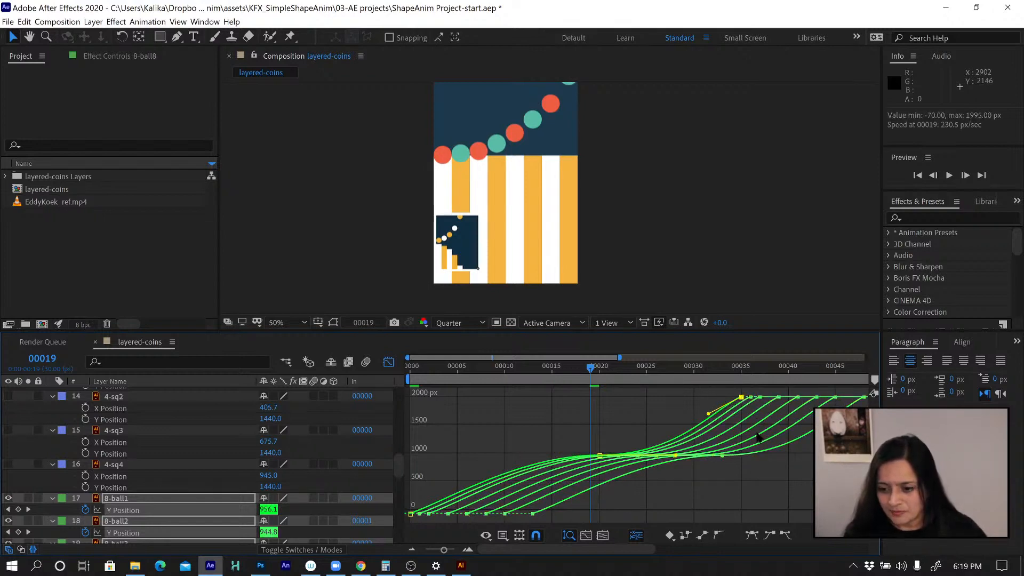
scroll(757, 436, "right", 2)
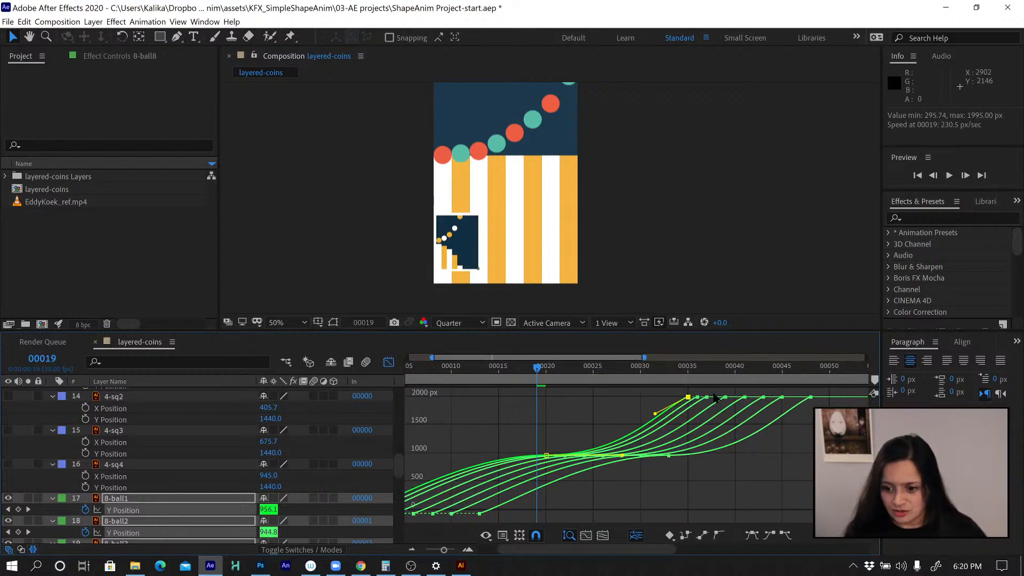
left_click(389, 362)
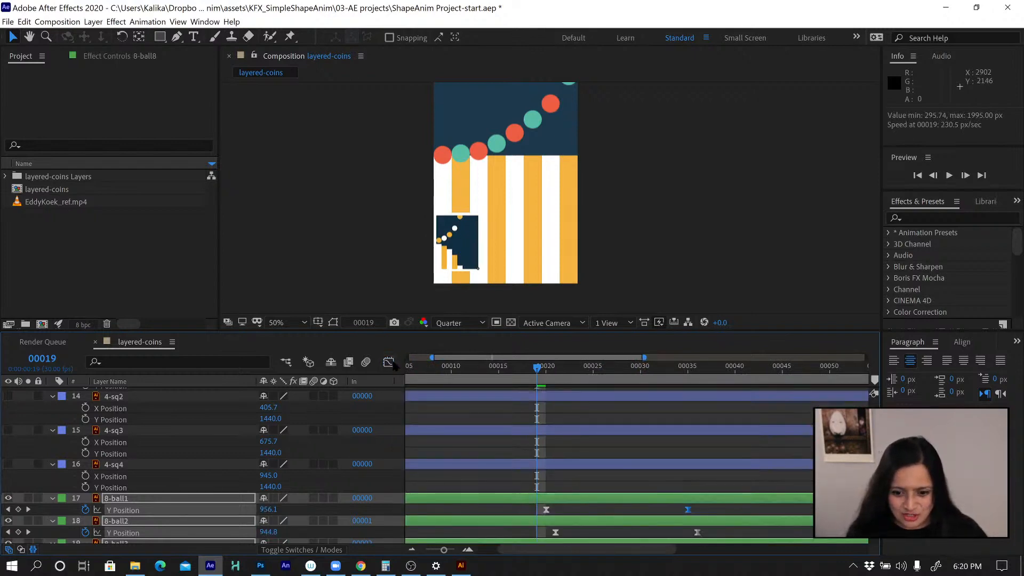
scroll(701, 495, "down", 3)
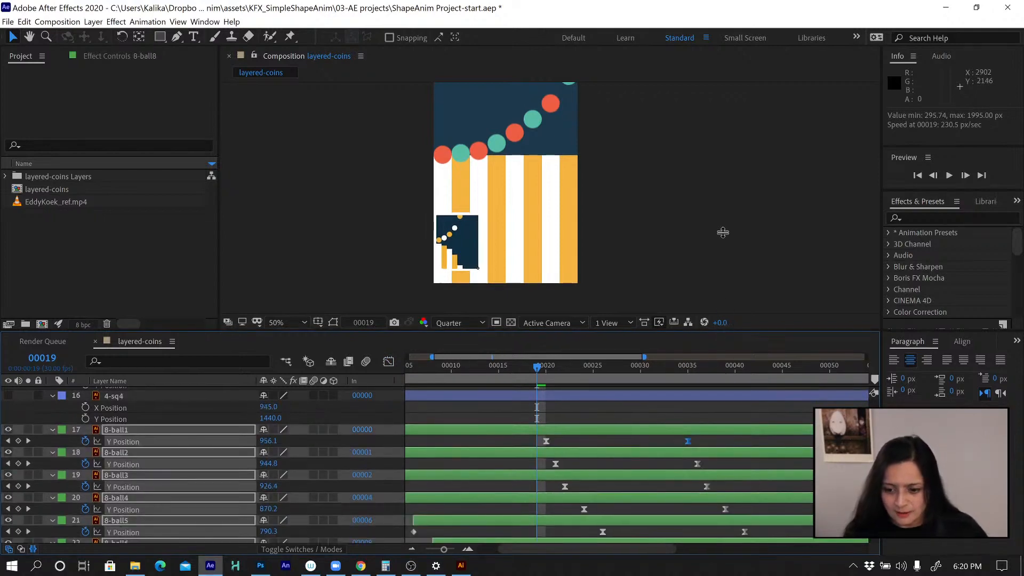
left_click_drag(723, 233, 721, 227)
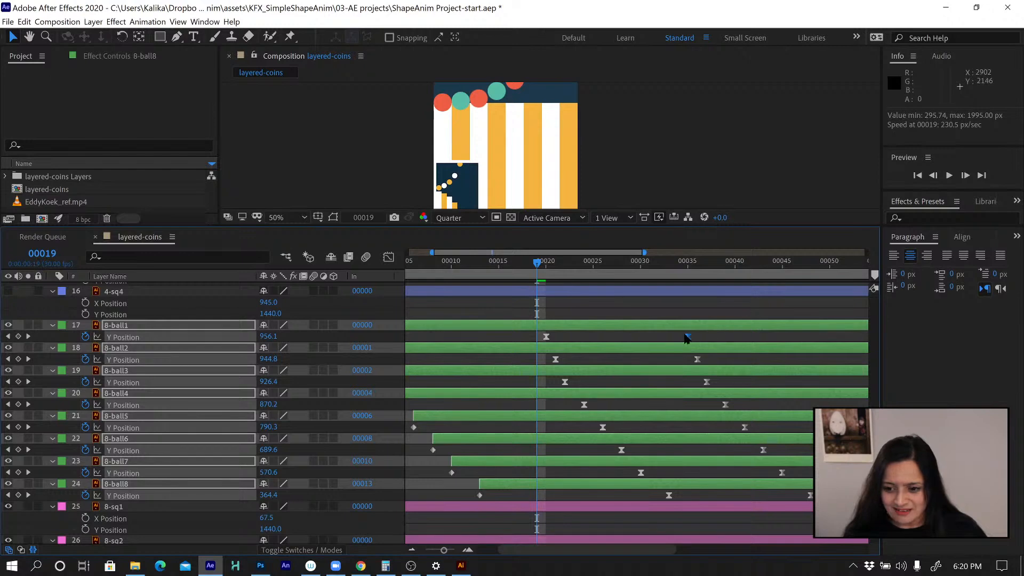
left_click_drag(674, 334, 812, 498)
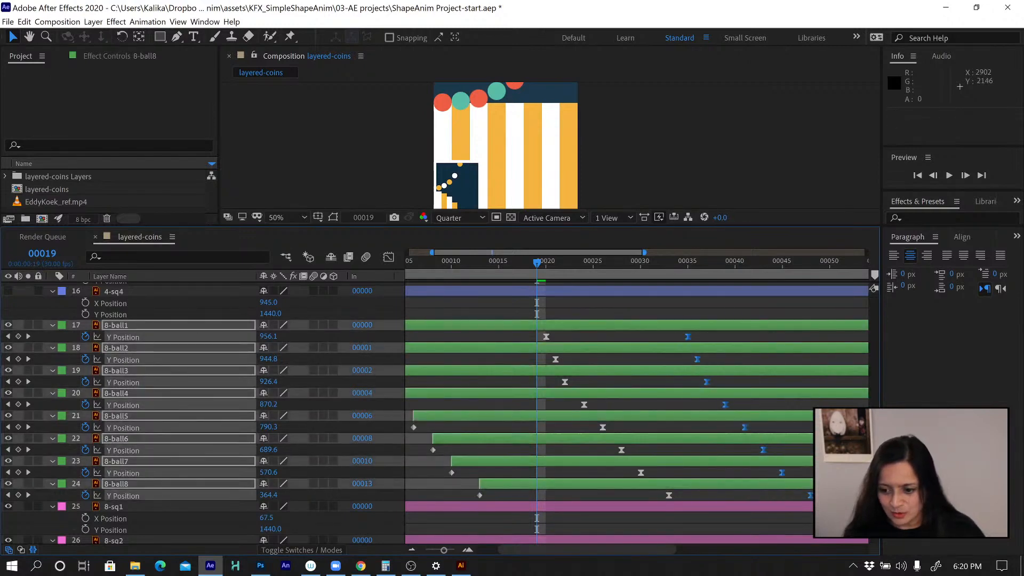
left_click(389, 257)
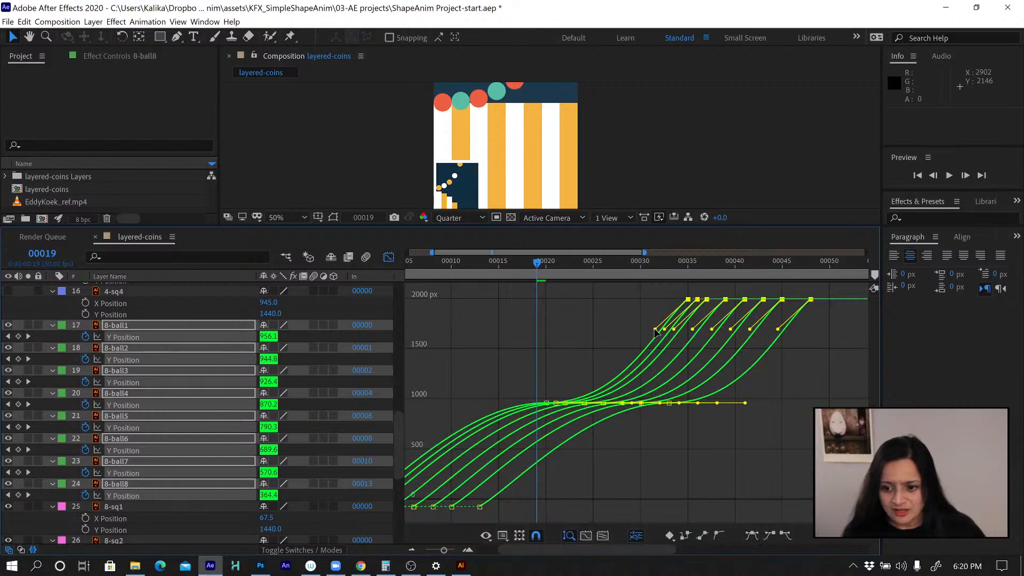
left_click_drag(657, 329, 666, 336)
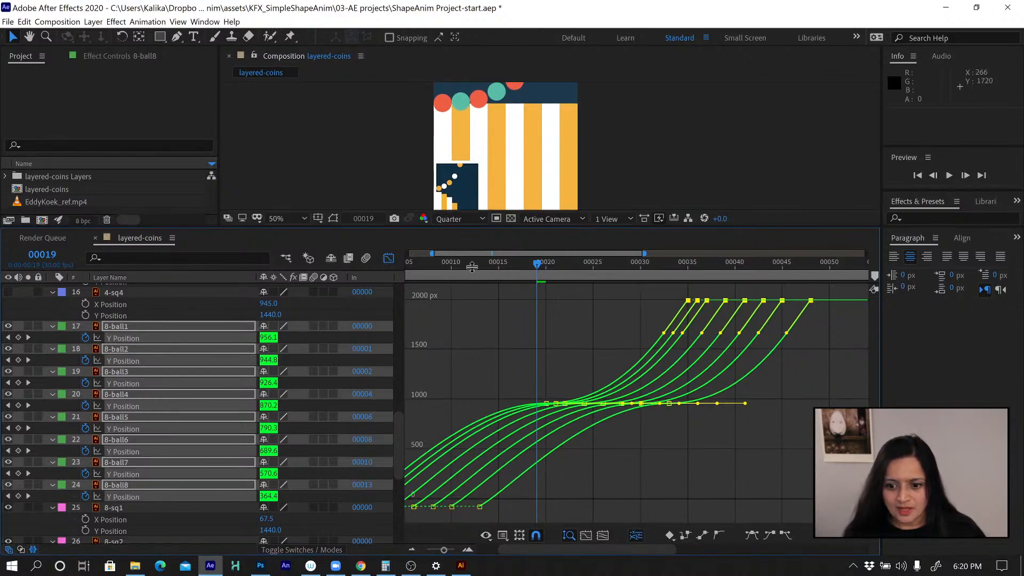
left_click_drag(469, 245, 469, 287)
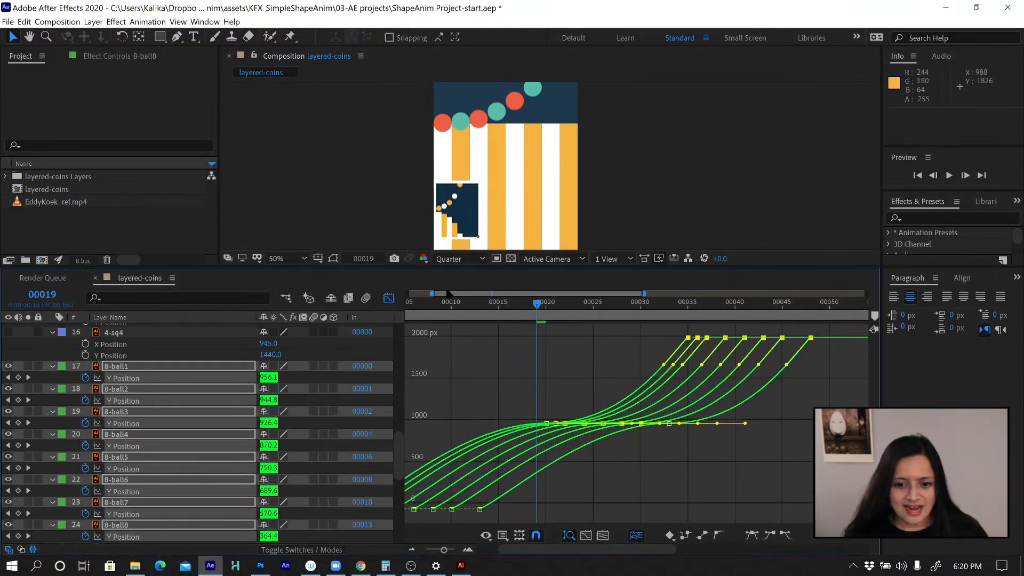
left_click(388, 299)
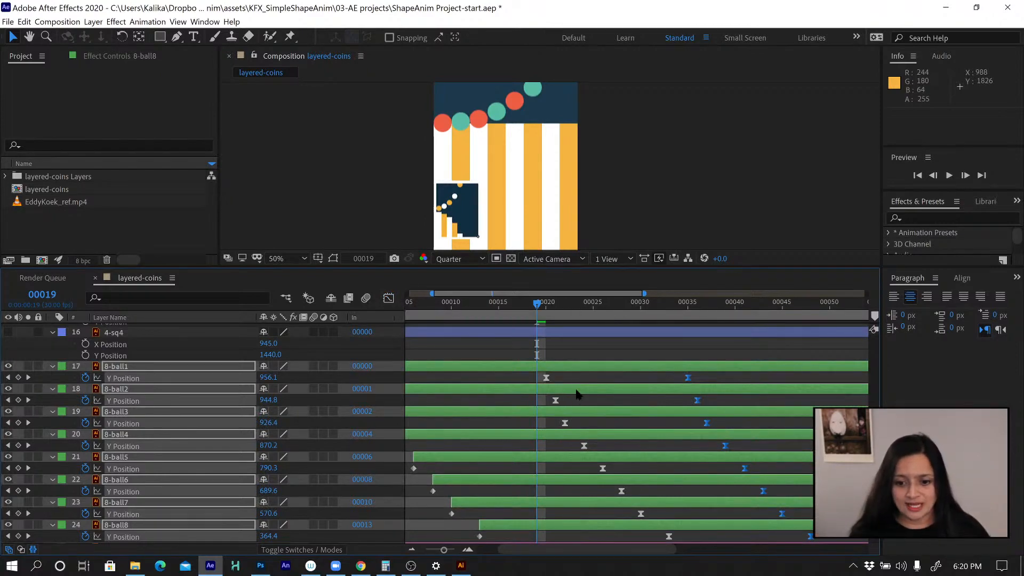
Add Y Position keyframes at frame 20 to the layers 8-sq1 through 8-sq8, and show only their animated properties
scroll(533, 373, "left", 3)
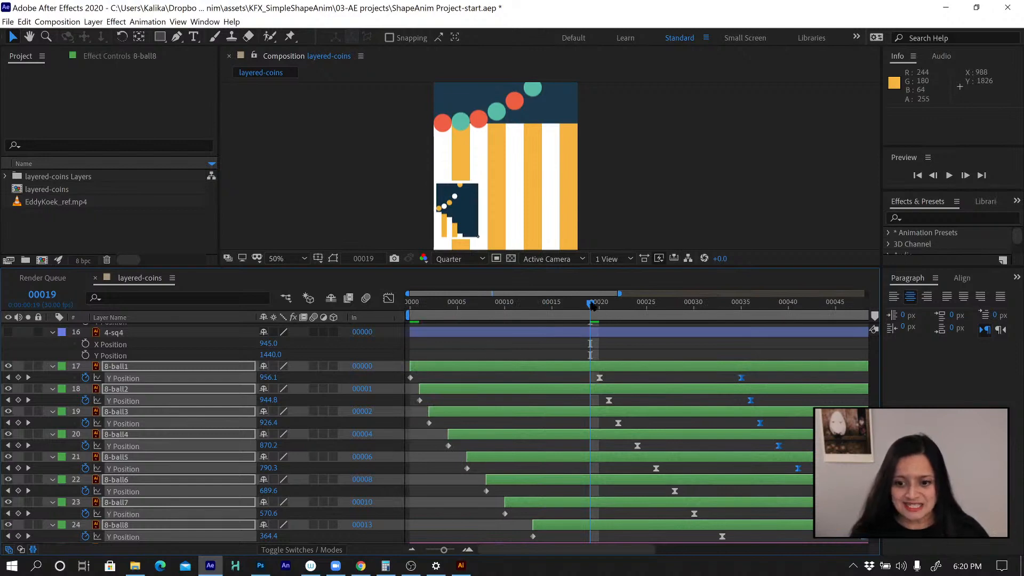
left_click_drag(592, 305, 599, 304)
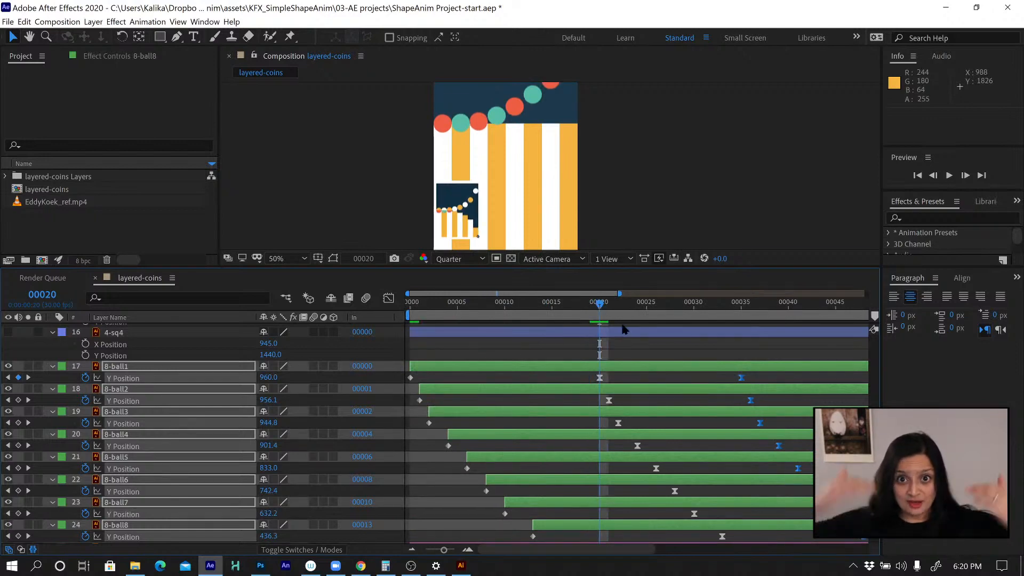
scroll(134, 429, "down", 4)
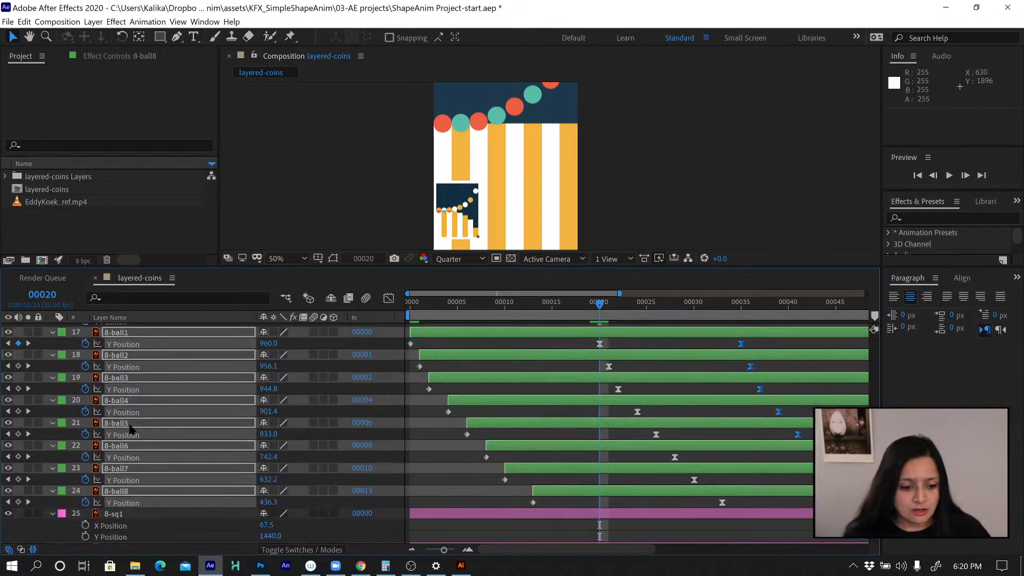
left_click(118, 412)
scroll(120, 421, "down", 6)
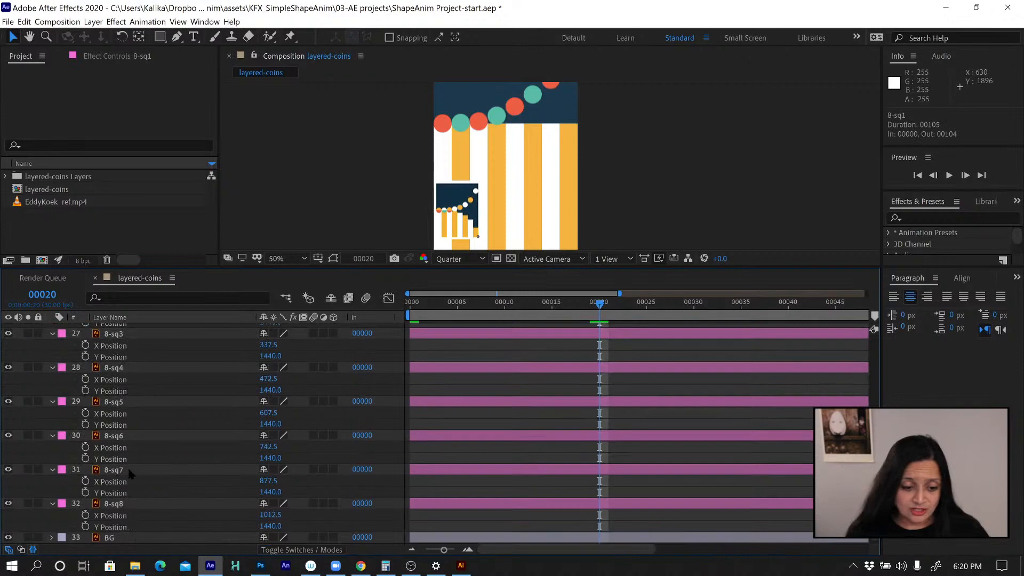
left_click(113, 505, "shift")
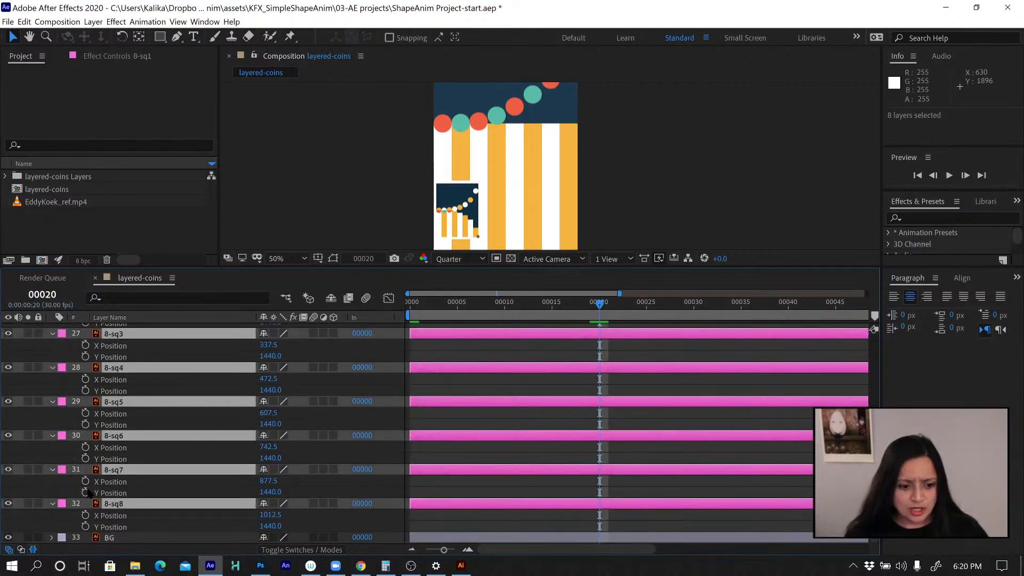
left_click(85, 492)
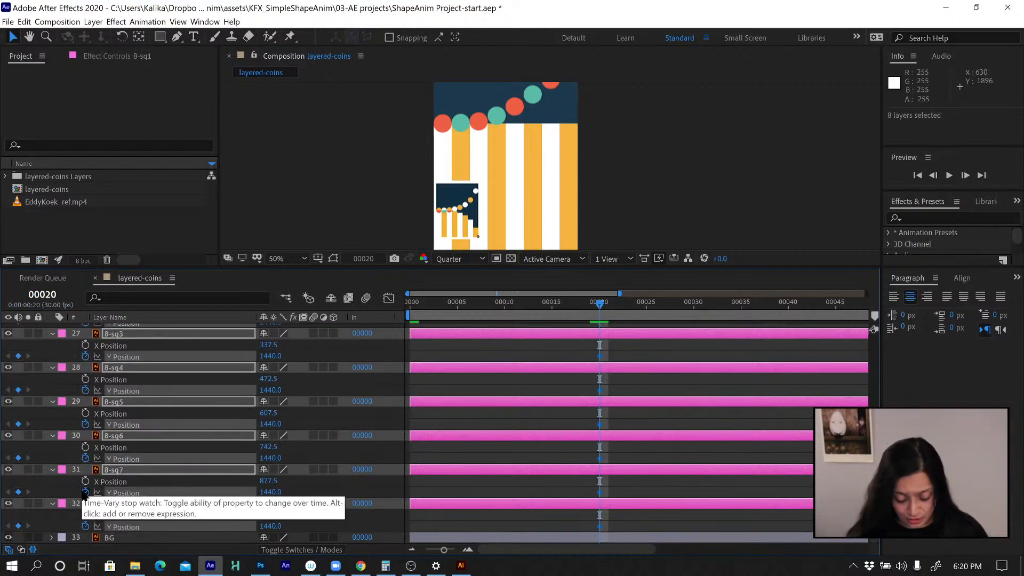
key("u")
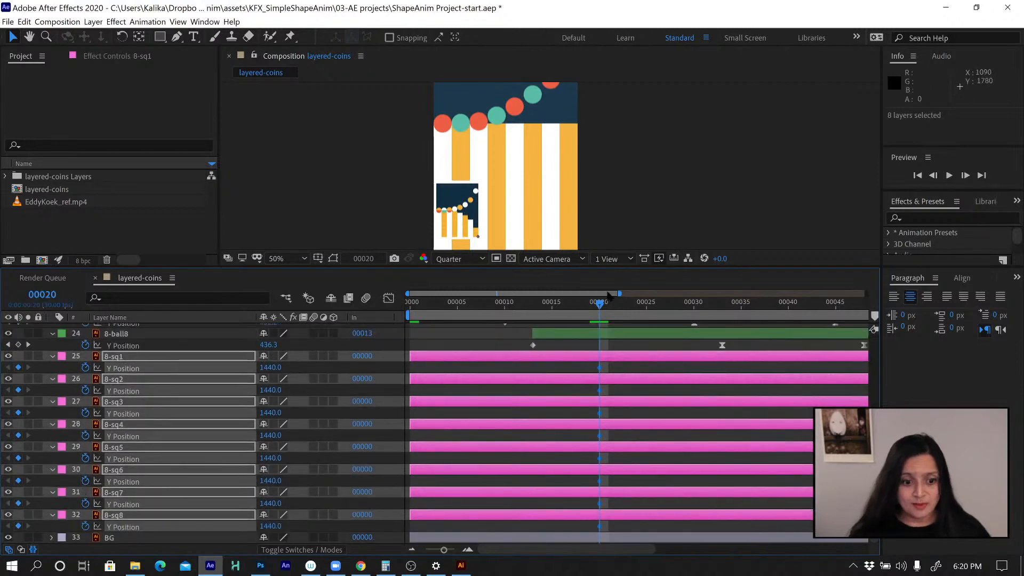
At frame 0, move the eight squares down below the composition by setting their Y Position to 2410
left_click(542, 303)
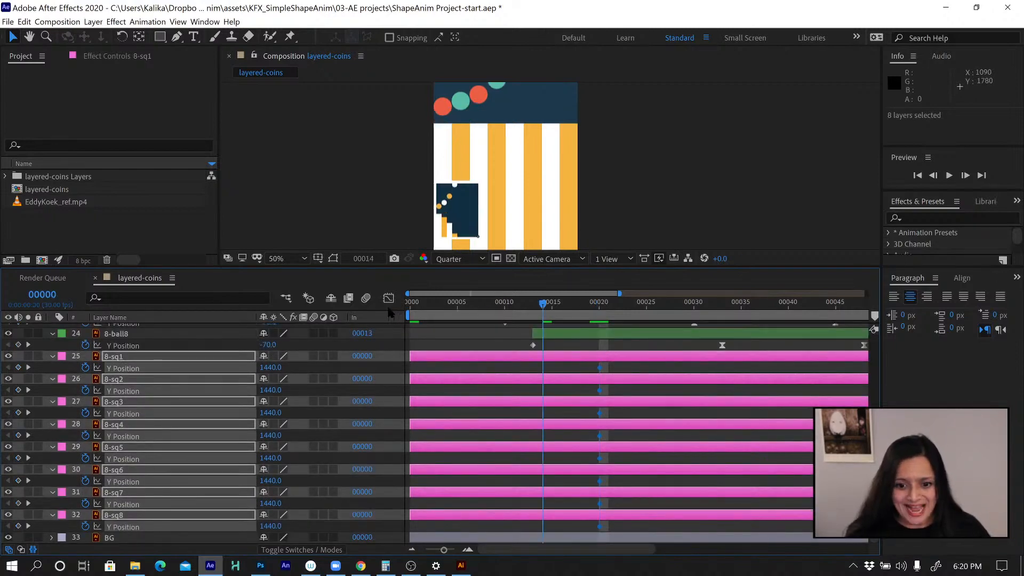
key("Home")
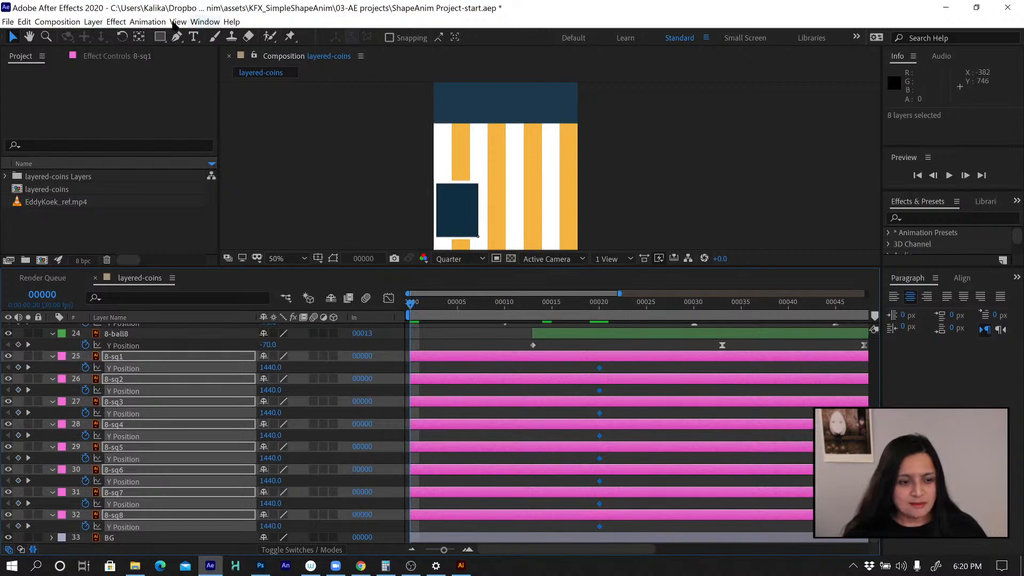
left_click(30, 37)
left_click_drag(525, 215, 521, 190)
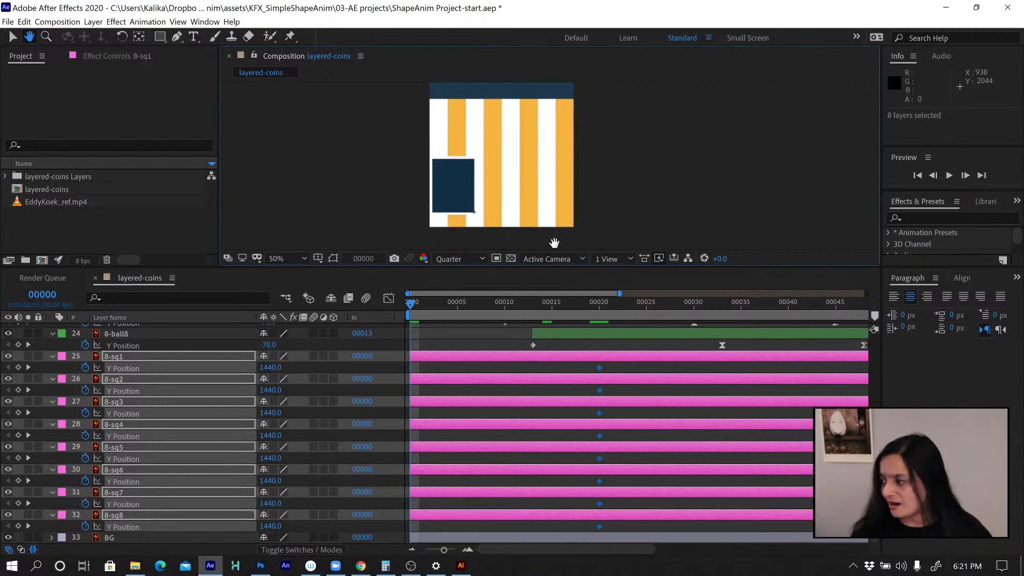
key("shift+Down")
key("shift+Down")
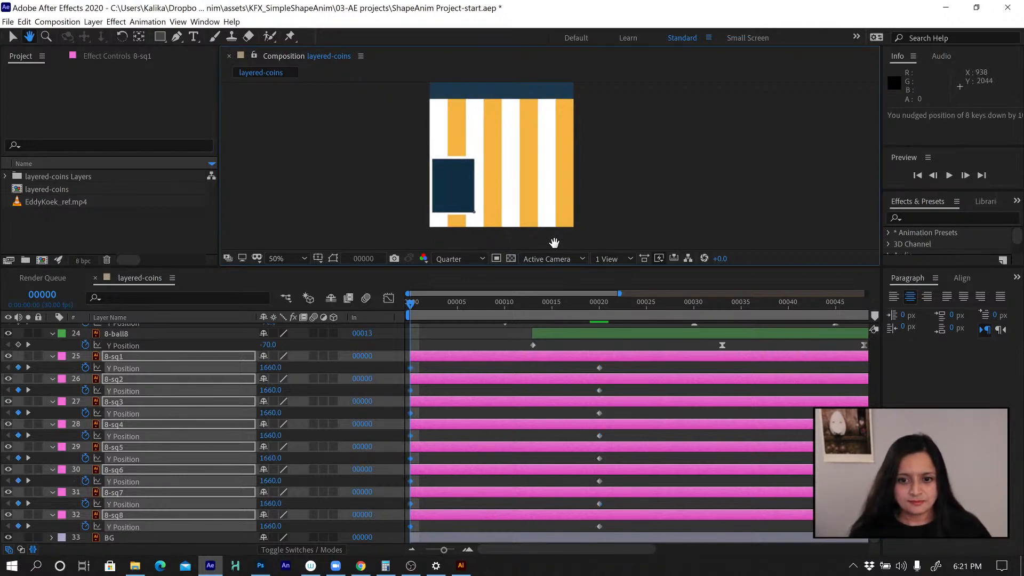
key("shift+Down")
key("shift+Down")
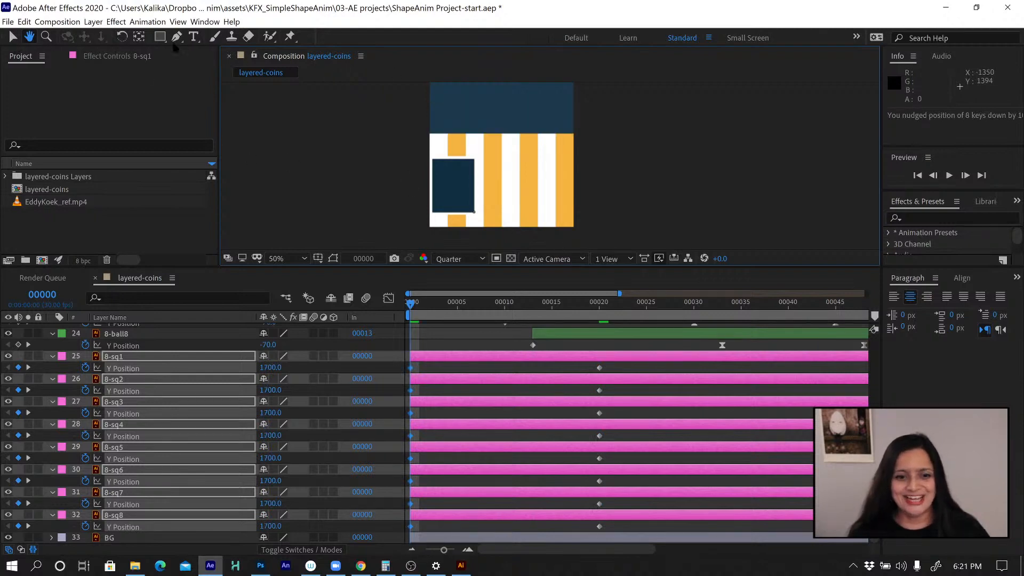
left_click(13, 36)
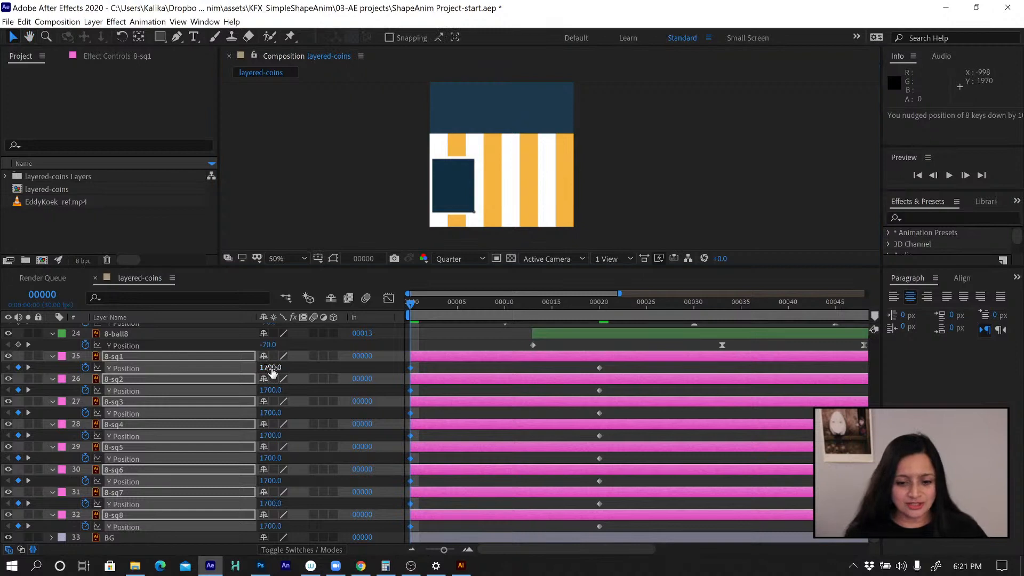
left_click_drag(272, 371, 723, 351)
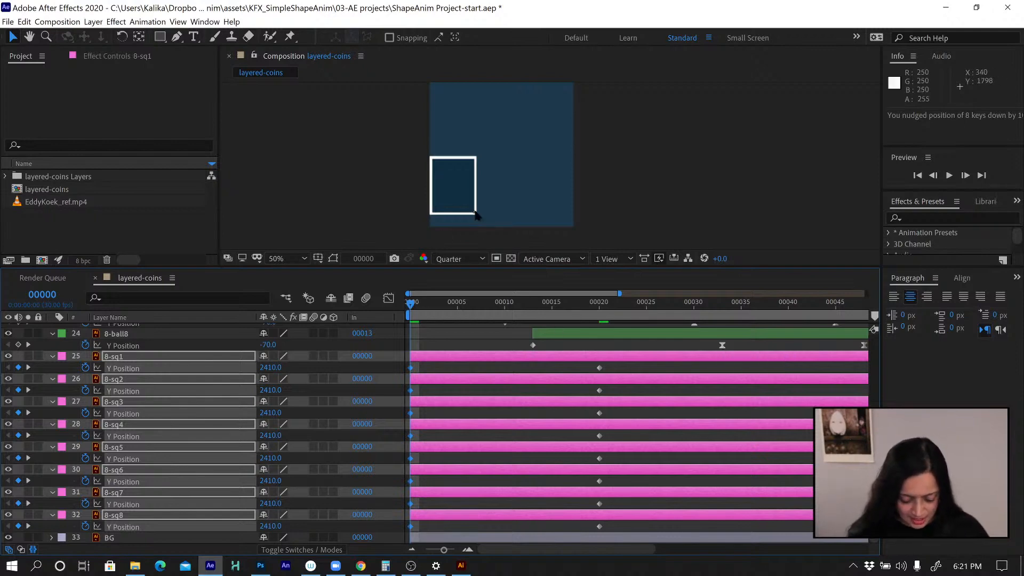
key("ctrl+shift+h")
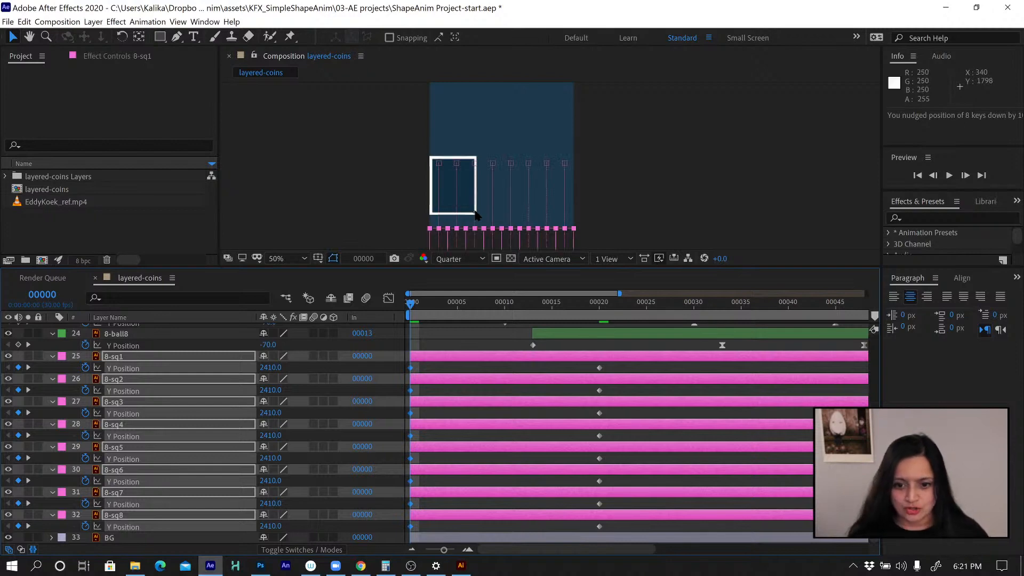
key("ctrl+shift+h")
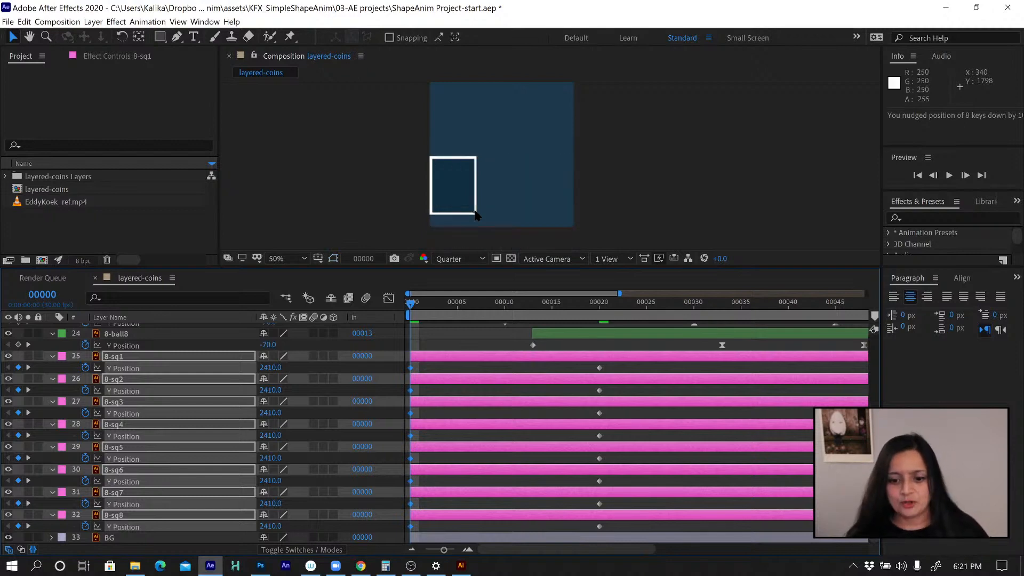
Apply Easy Ease to the eight squares' Y Position keyframes at frame 20
left_click_drag(586, 362, 603, 533)
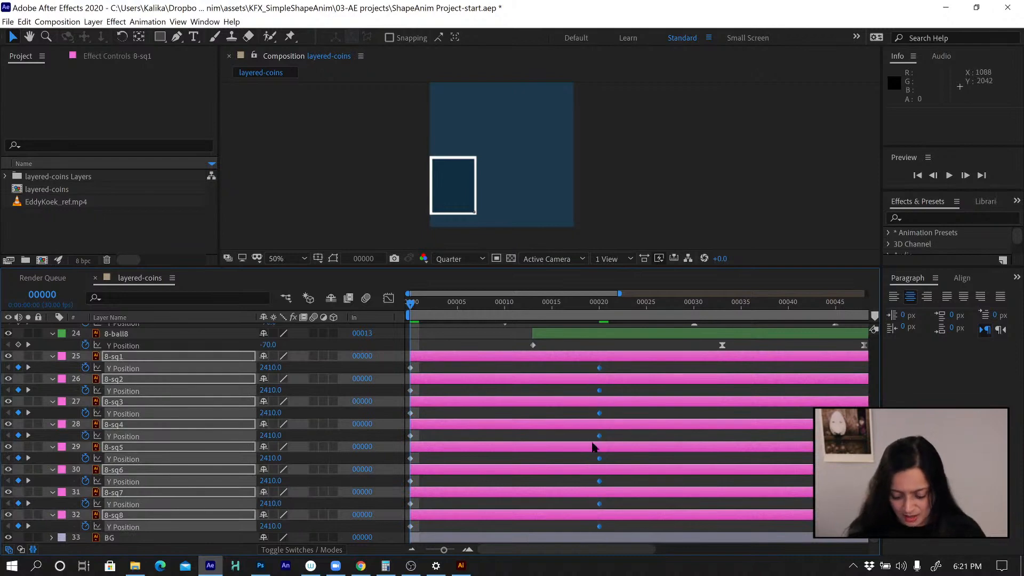
mouse_move(599, 374)
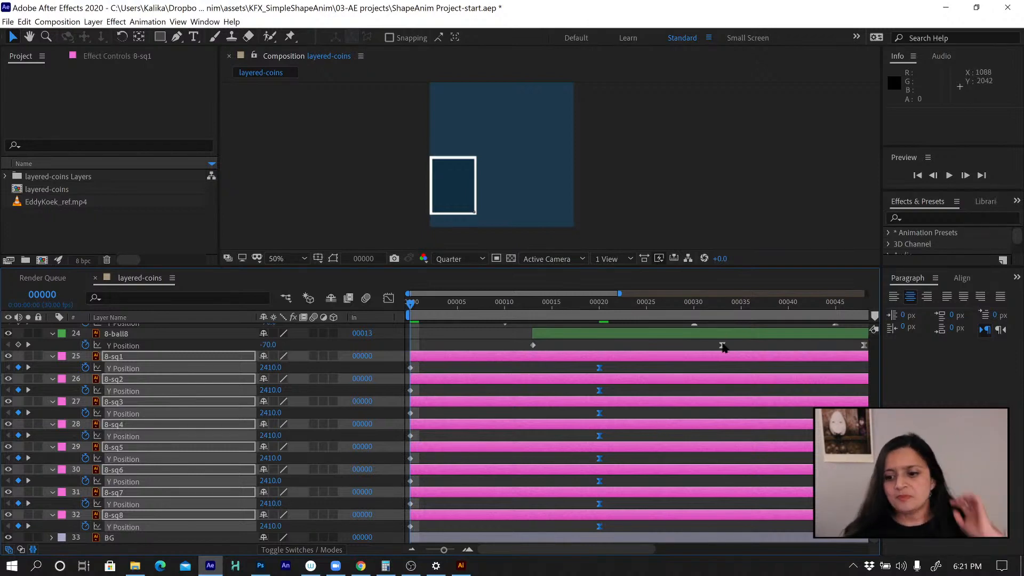
Examine the incoming and outgoing Keyframe Velocity of 8-ball8's middle Y Position keyframe, leaving the settings unchanged
left_click(722, 345)
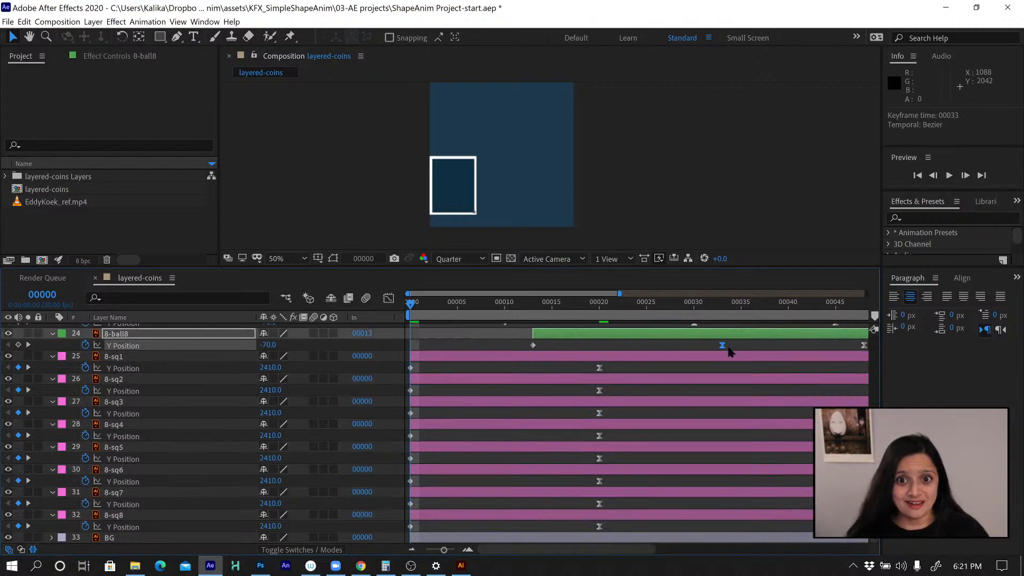
scroll(724, 355, "up", 1)
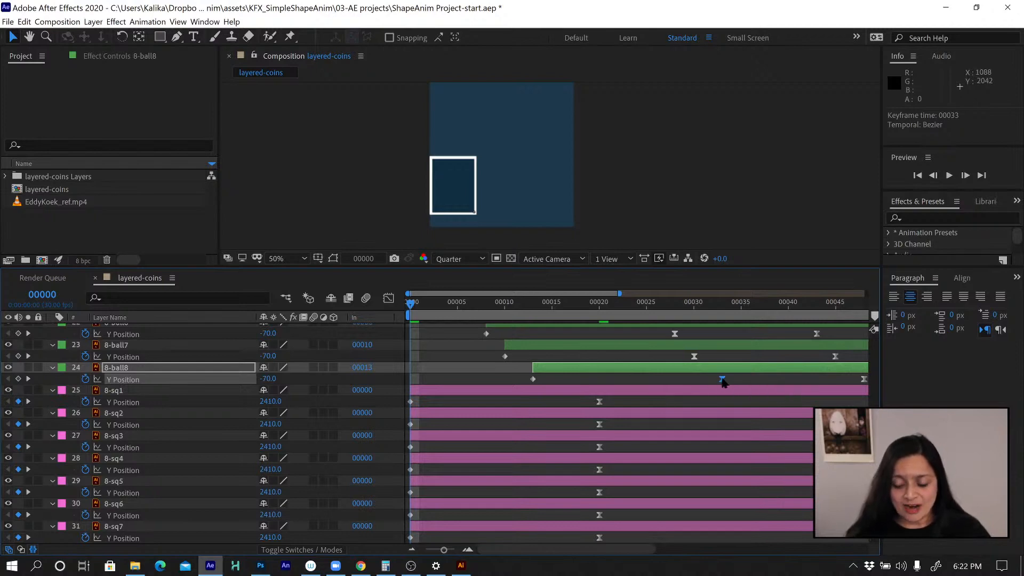
right_click(723, 381)
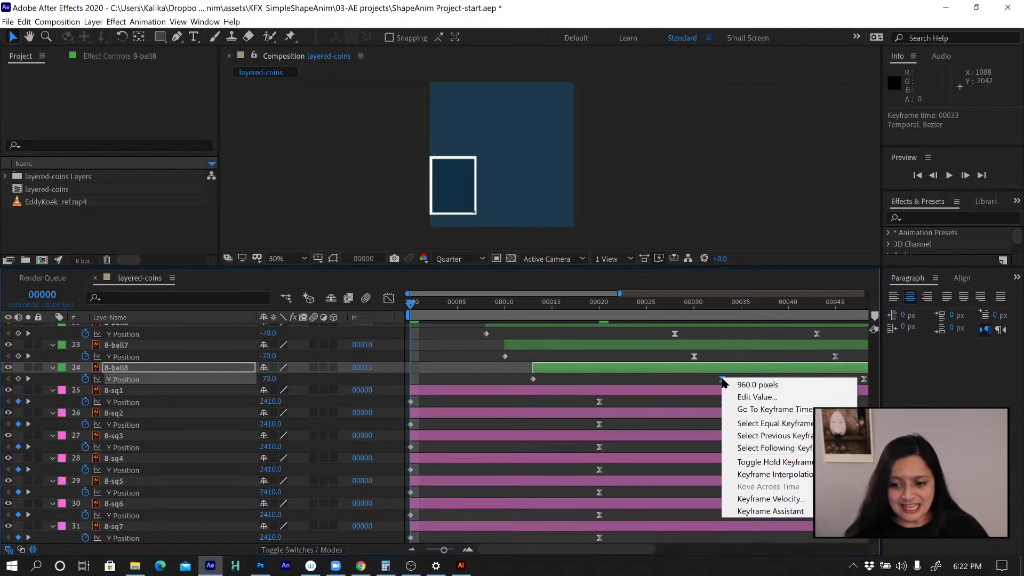
left_click(753, 501)
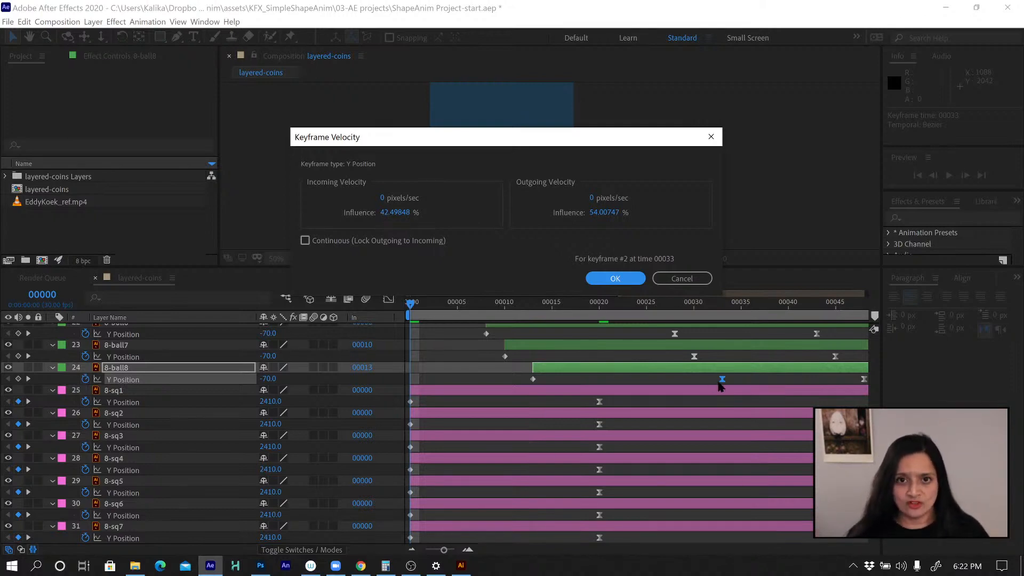
left_click(674, 279)
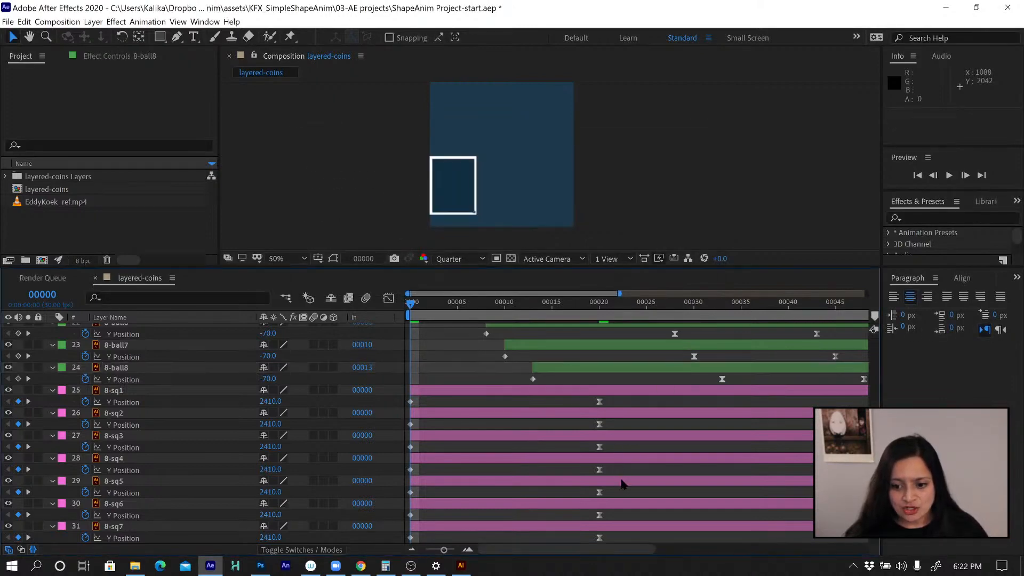
Set the incoming Keyframe Velocity influence to 43% for the frame 20 Y Position keyframes of all eight squares, 8-sq1 through 8-sq8
left_click_drag(622, 484, 580, 398)
scroll(633, 468, "down", 1)
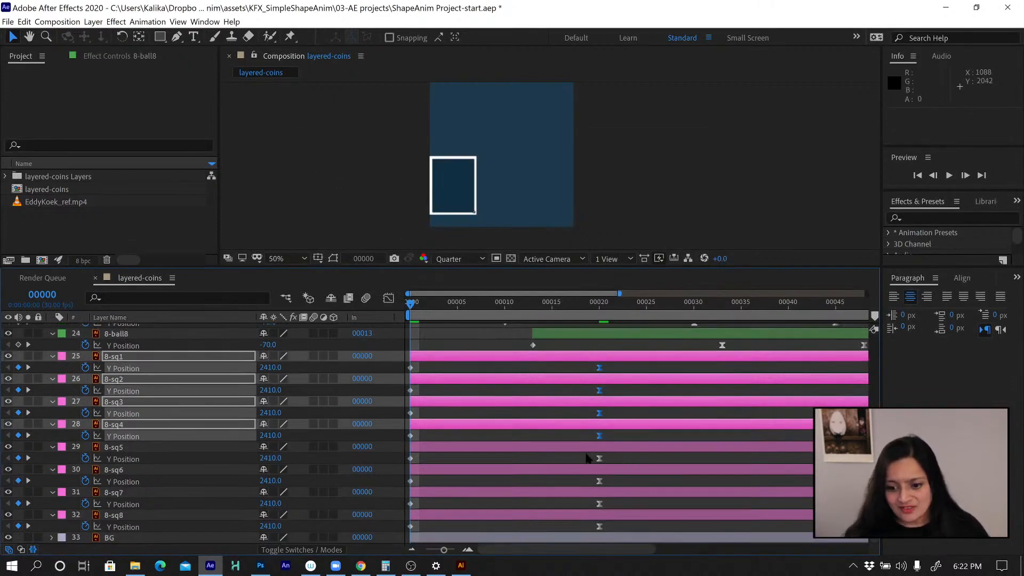
left_click_drag(586, 457, 625, 534)
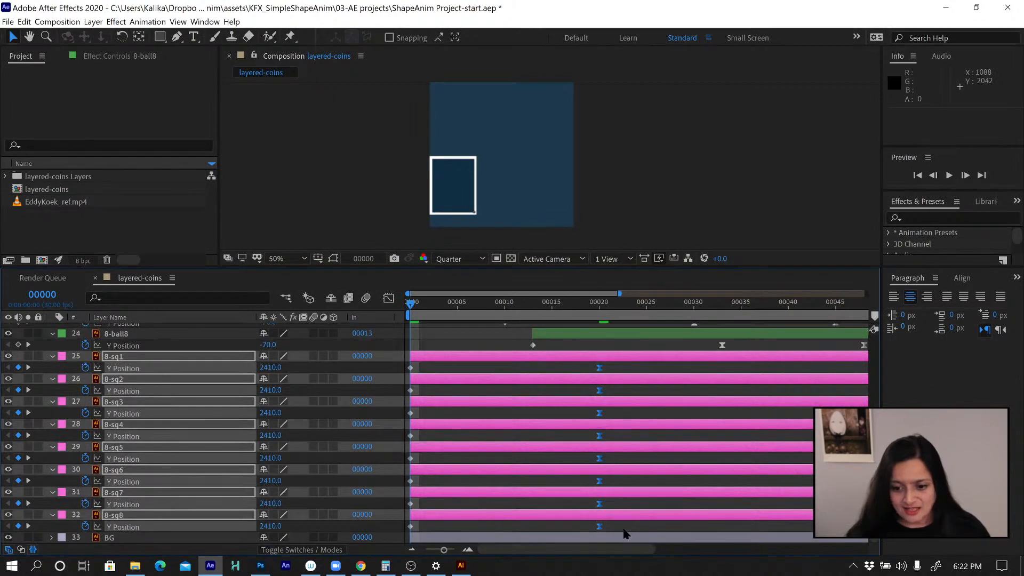
right_click(599, 368)
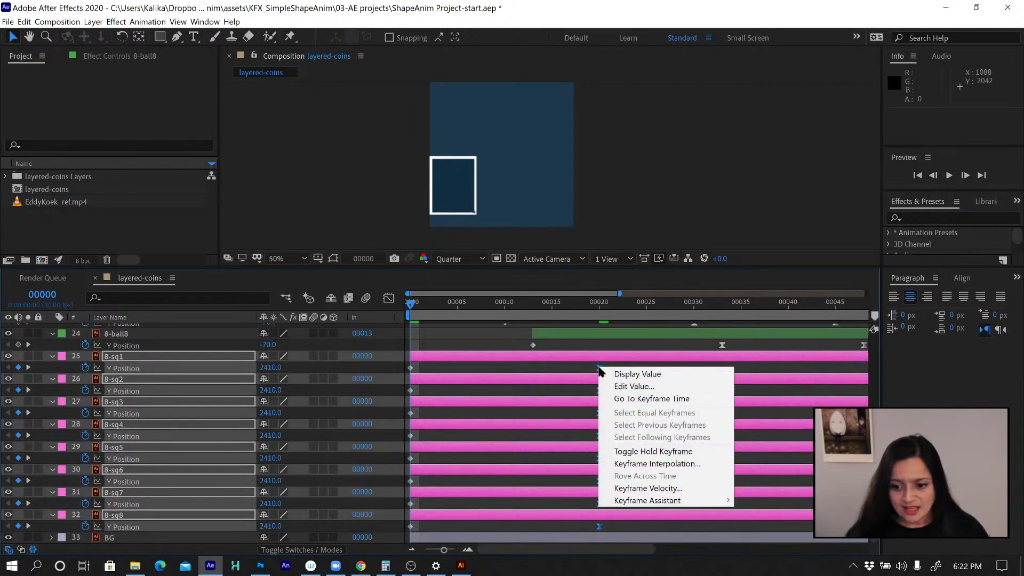
left_click(636, 489)
left_click(395, 212)
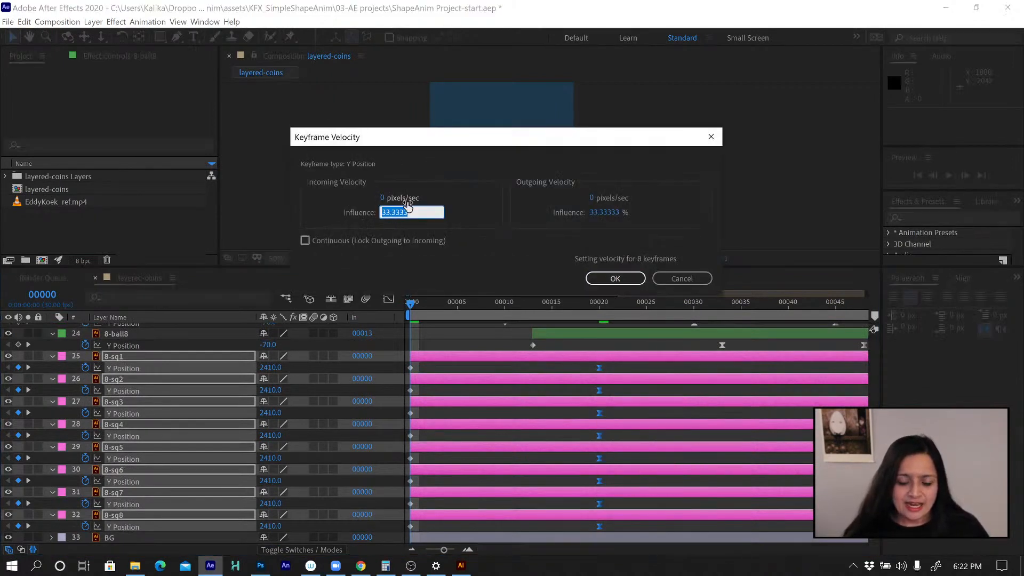
type("43")
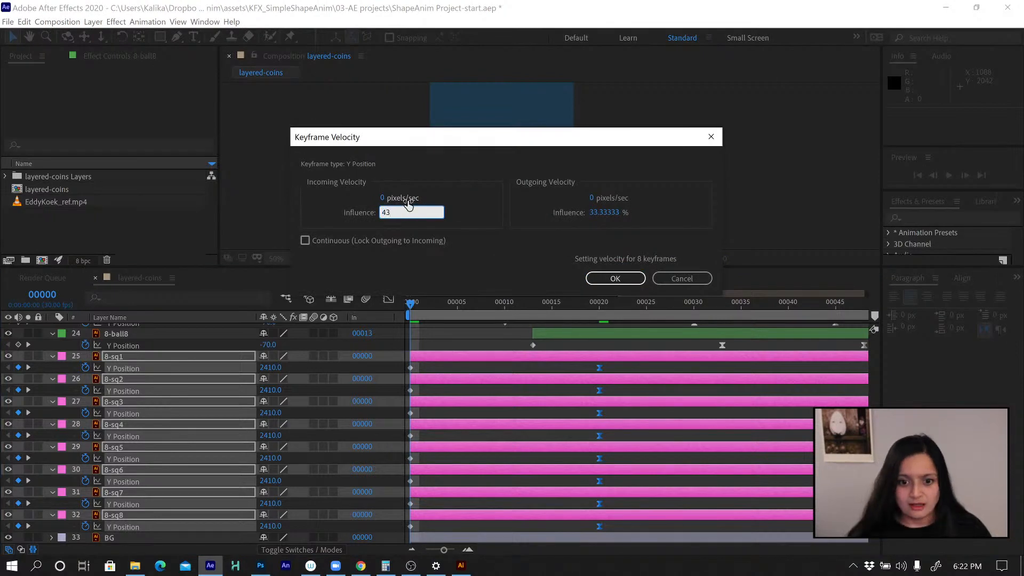
left_click(637, 275)
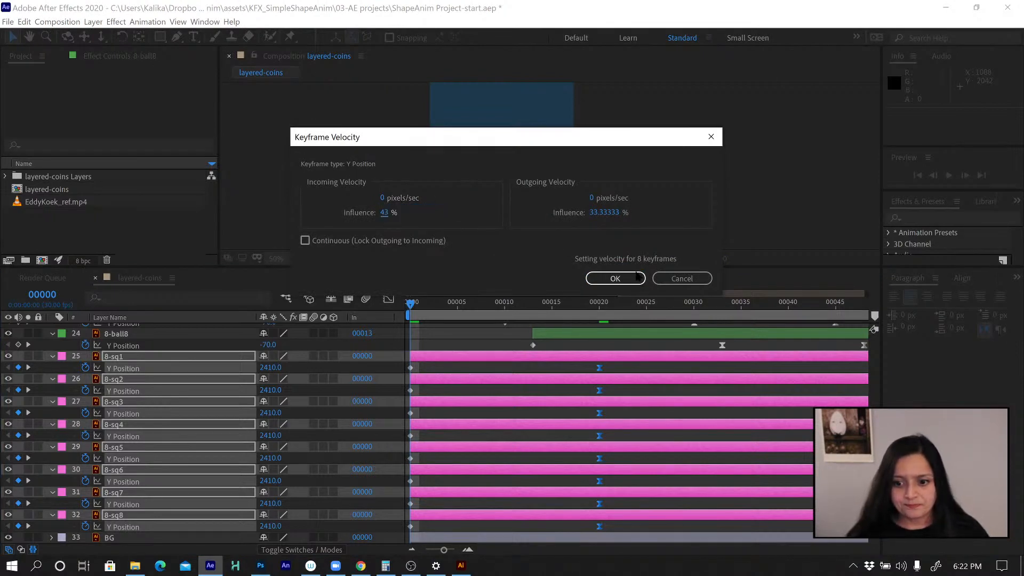
left_click(613, 279)
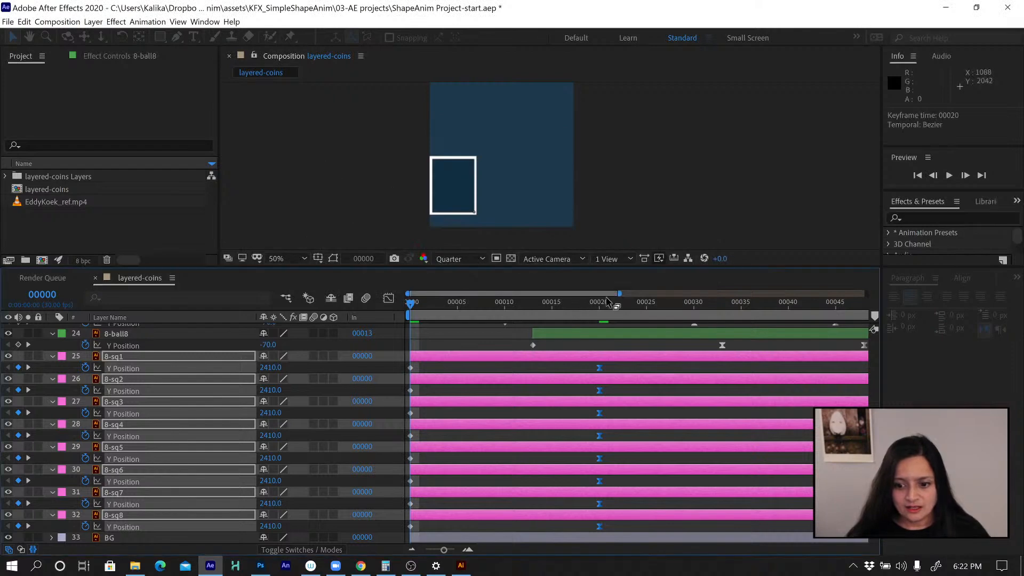
Compare the squares' Y Position curve in the graph editor with and without the ease adjustment, keeping the adjustment
left_click(388, 298)
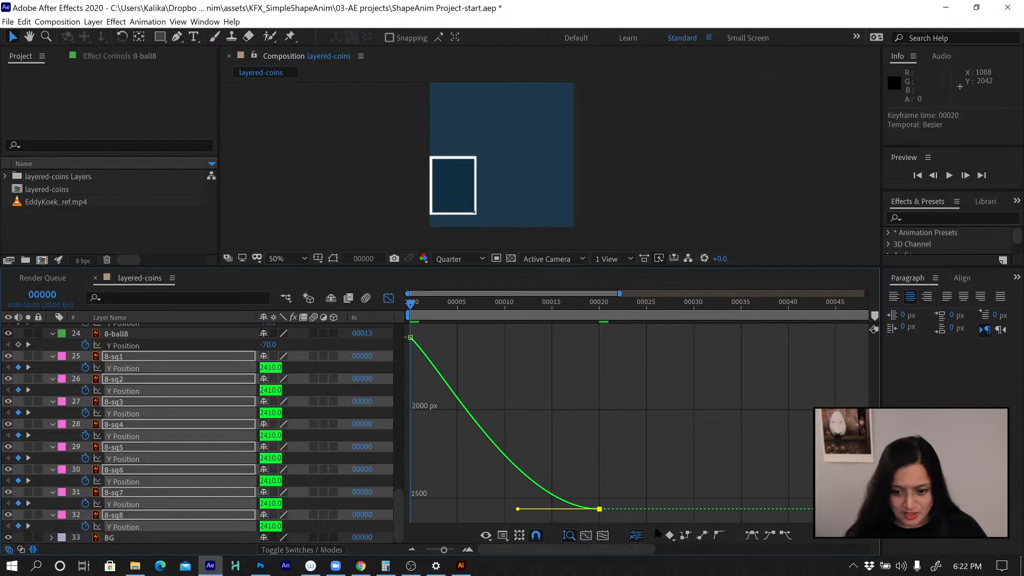
key("ctrl+z")
key("ctrl+z")
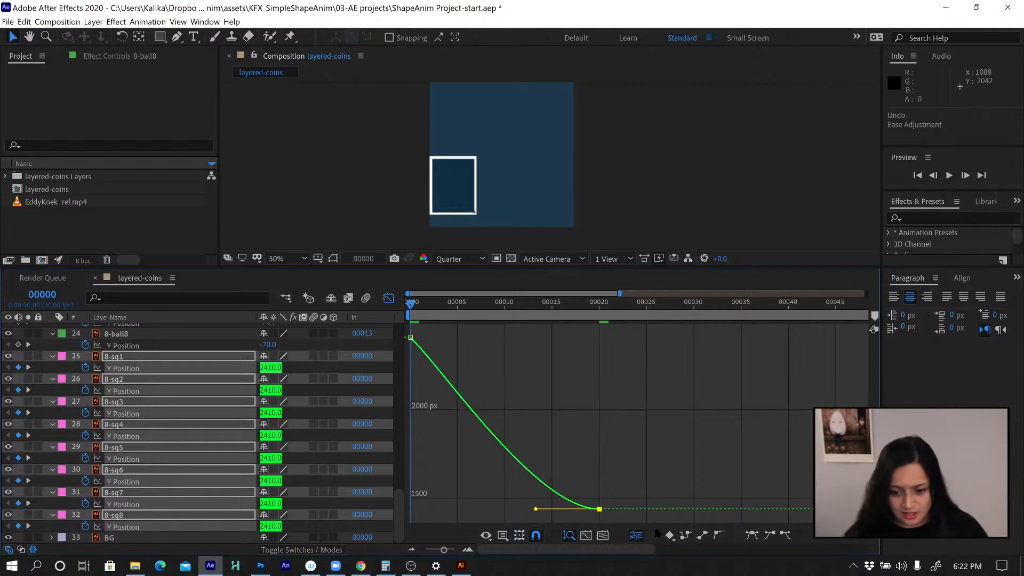
key("ctrl+shift+z")
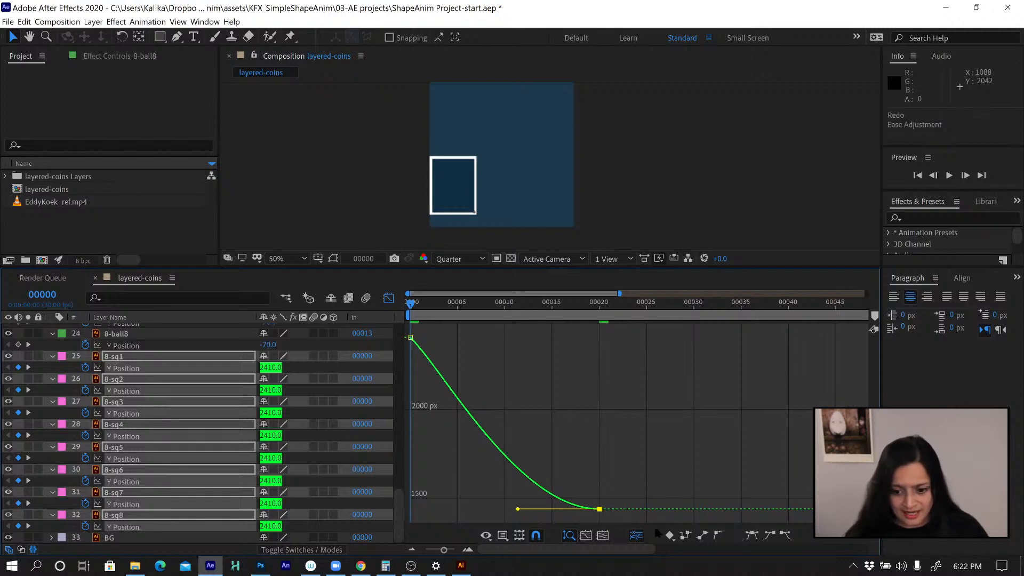
left_click(388, 299)
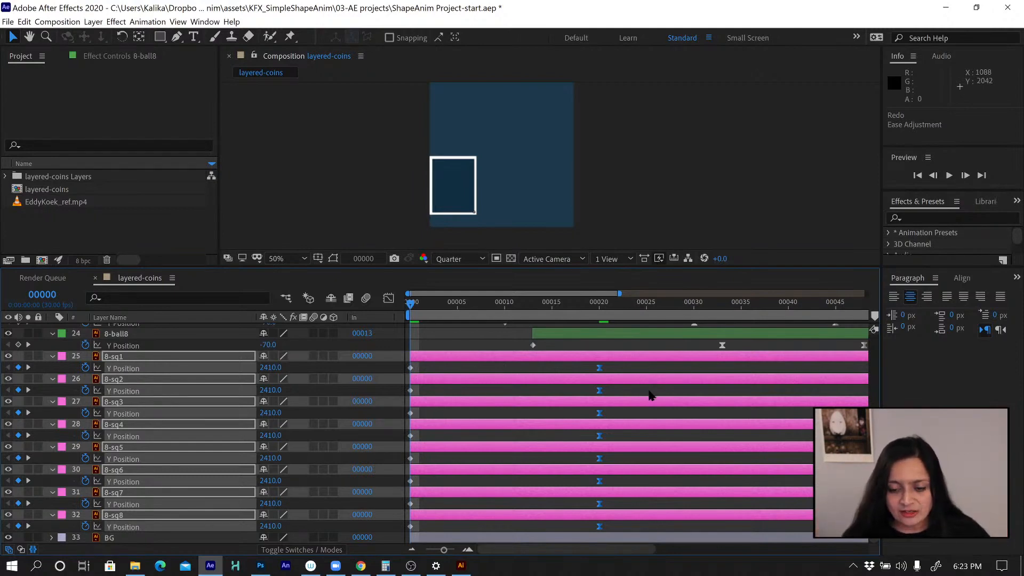
Review the staggered In times of the eight ball layers and deselect all the square layers
scroll(650, 395, "up", 5)
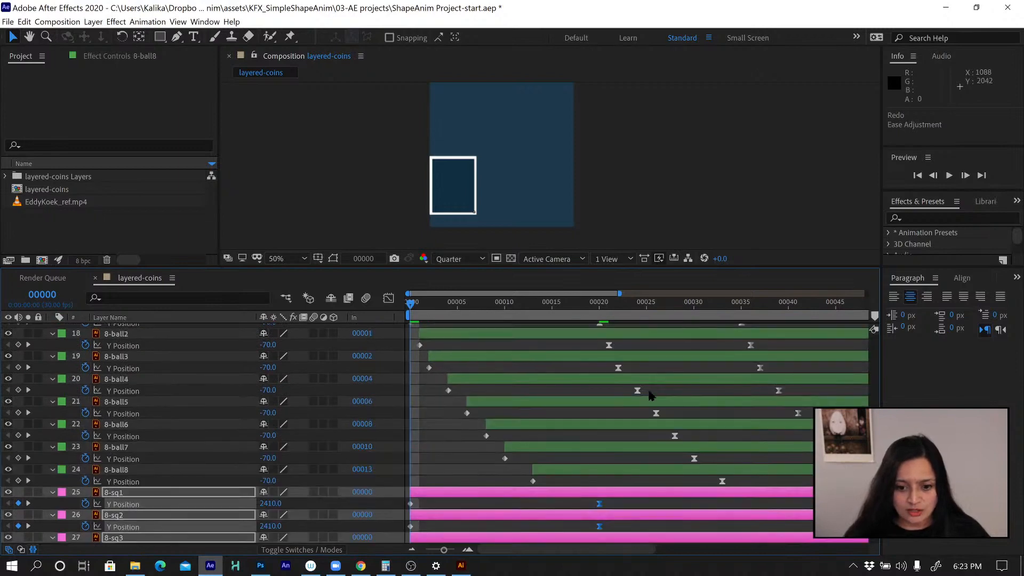
scroll(650, 394, "right", 1)
scroll(650, 395, "up", 2)
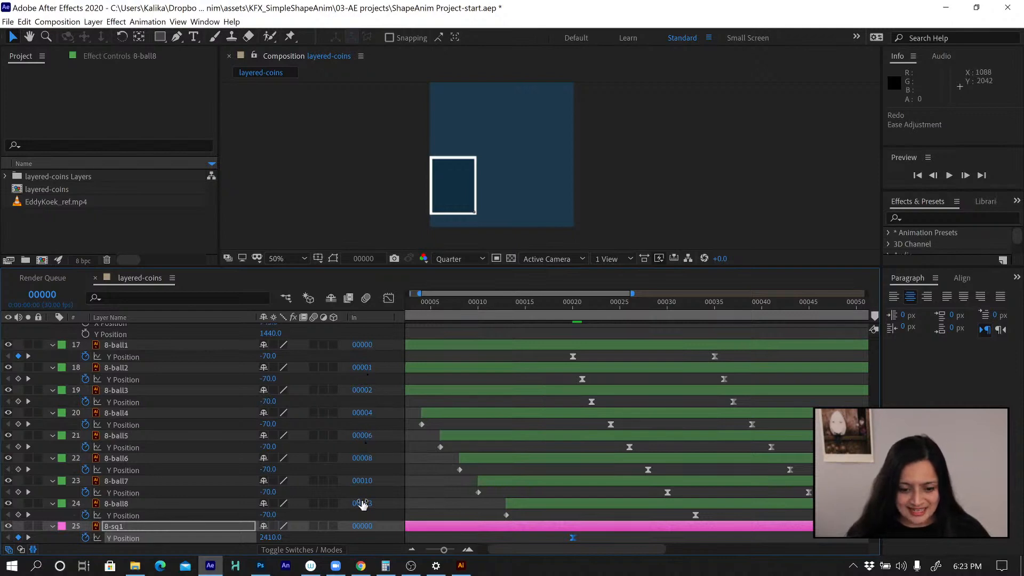
key("ctrl+d")
key("ctrl+d")
key("ctrl+d")
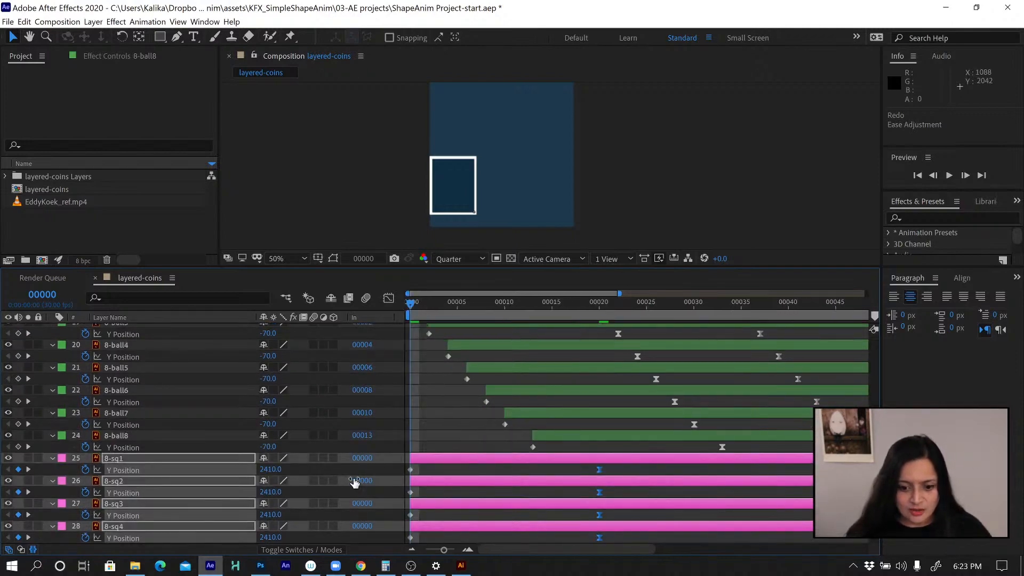
key("F2")
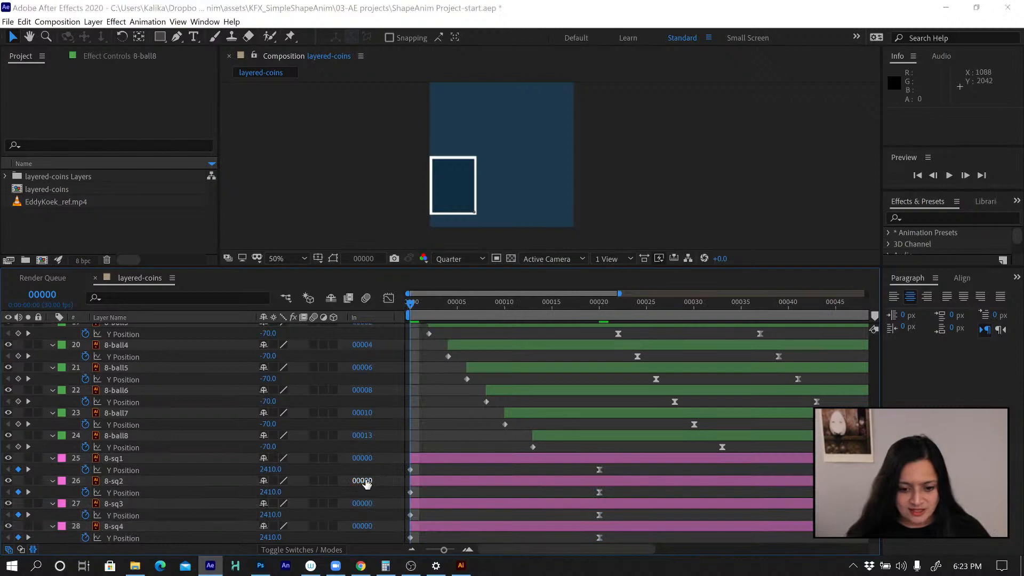
left_click(362, 481)
type("1")
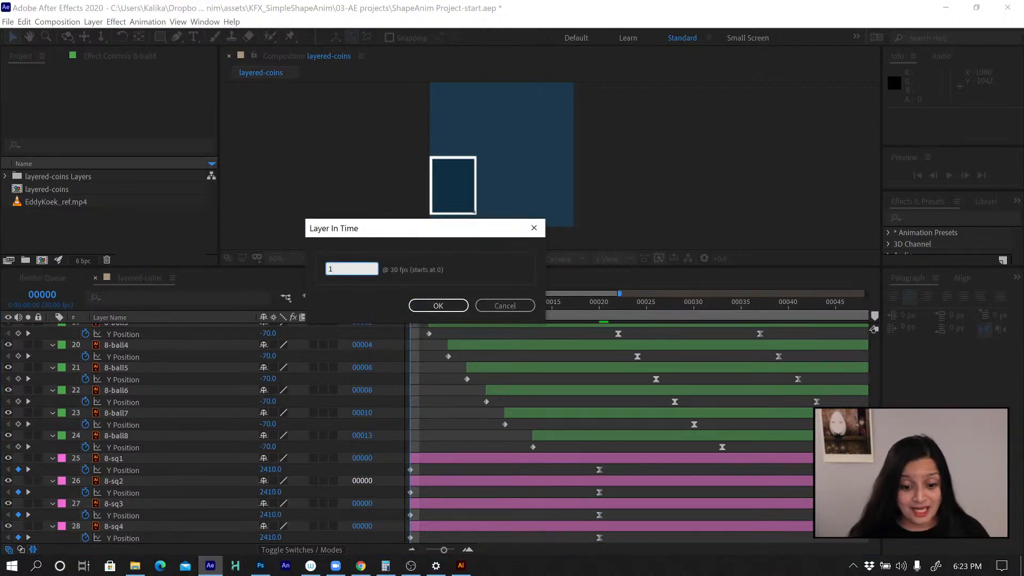
left_click(505, 306)
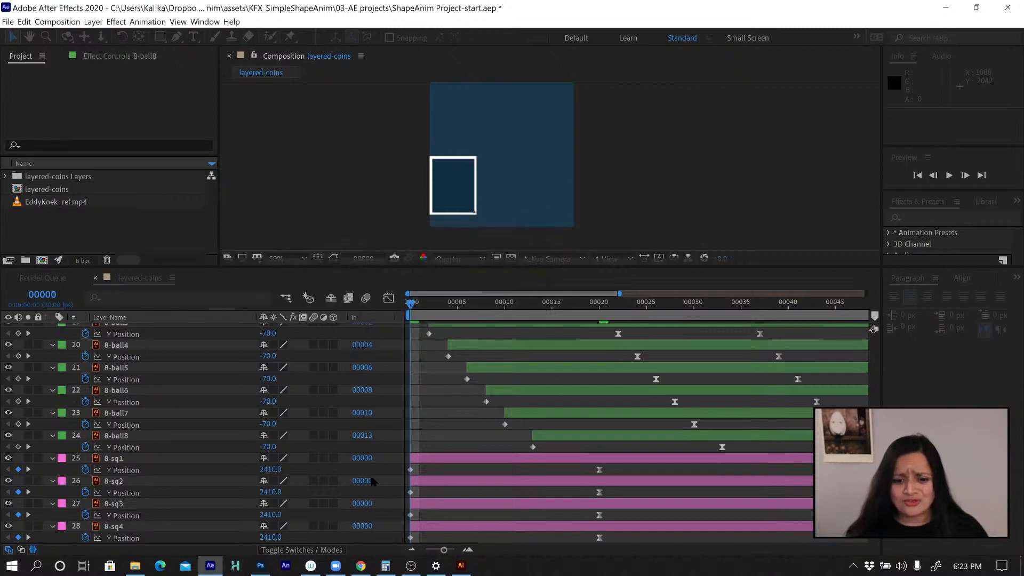
mouse_move(360, 484)
left_mouse_down()
mouse_move(376, 487)
mouse_move(361, 484)
left_mouse_up()
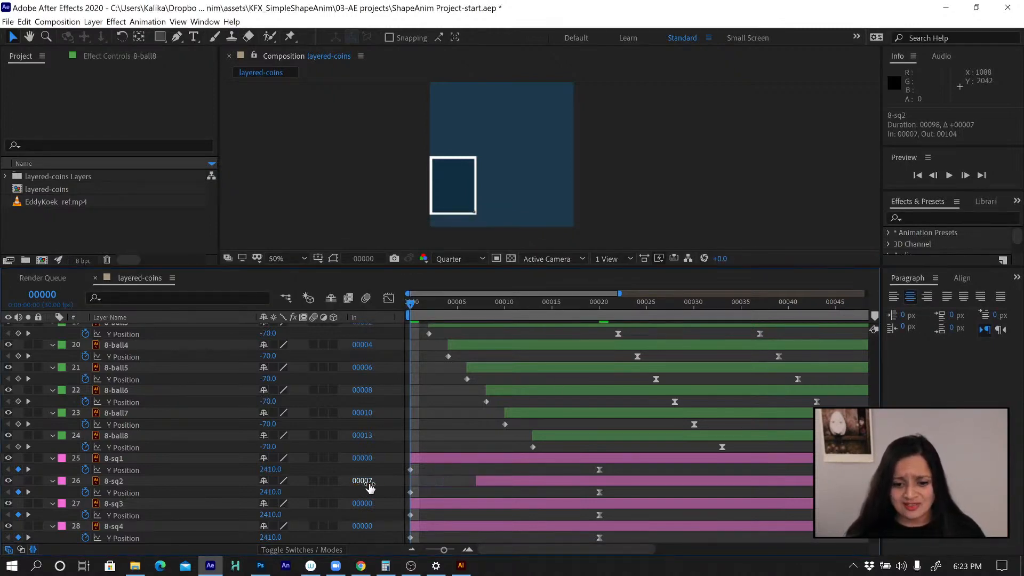
left_click(366, 482)
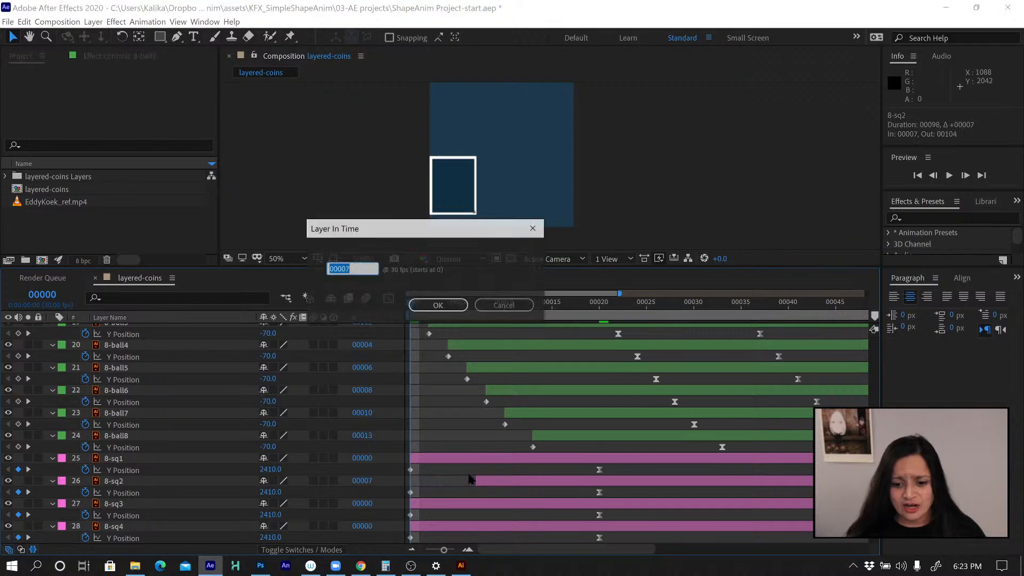
left_click(504, 305)
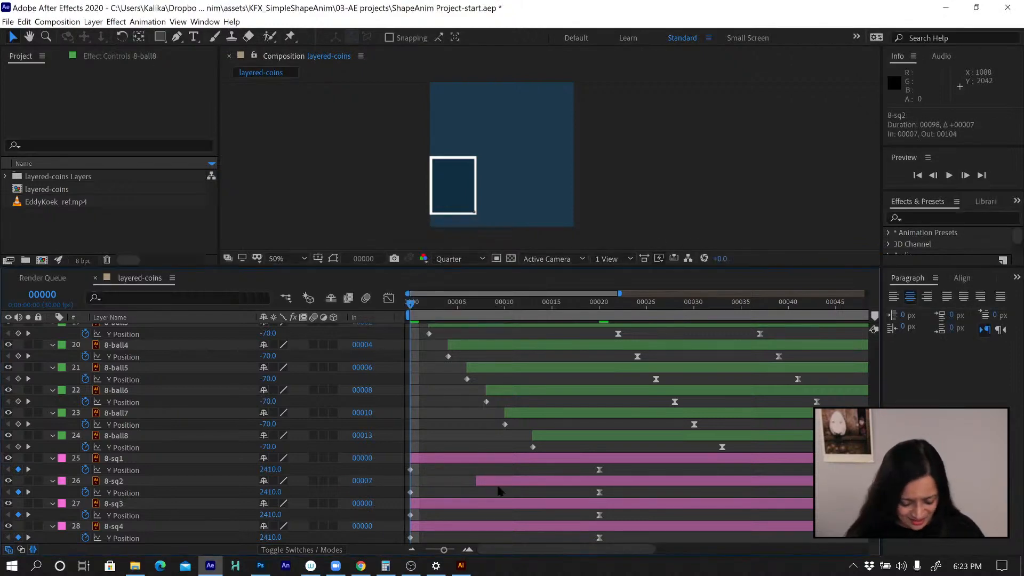
key("ctrl+z")
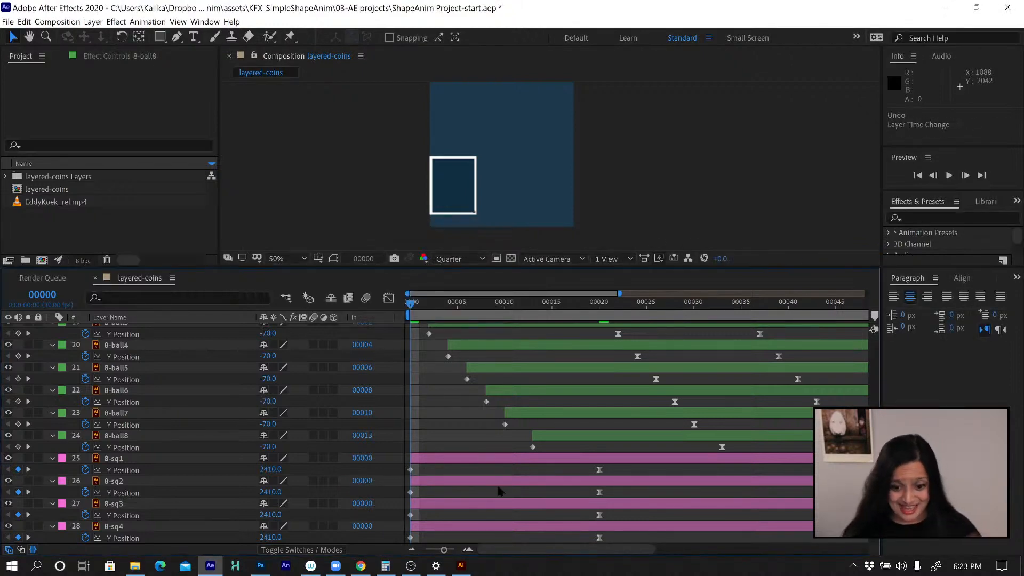
Stagger the first squares by setting the In time of 8-sq2 to frame 1 and 8-sq3 to frame 2
left_click(365, 483)
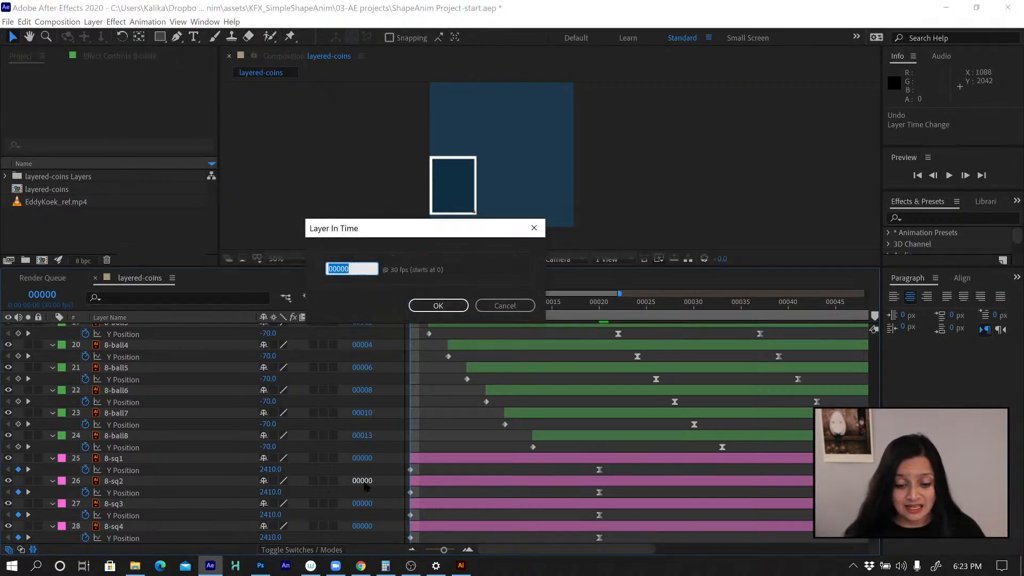
type("1")
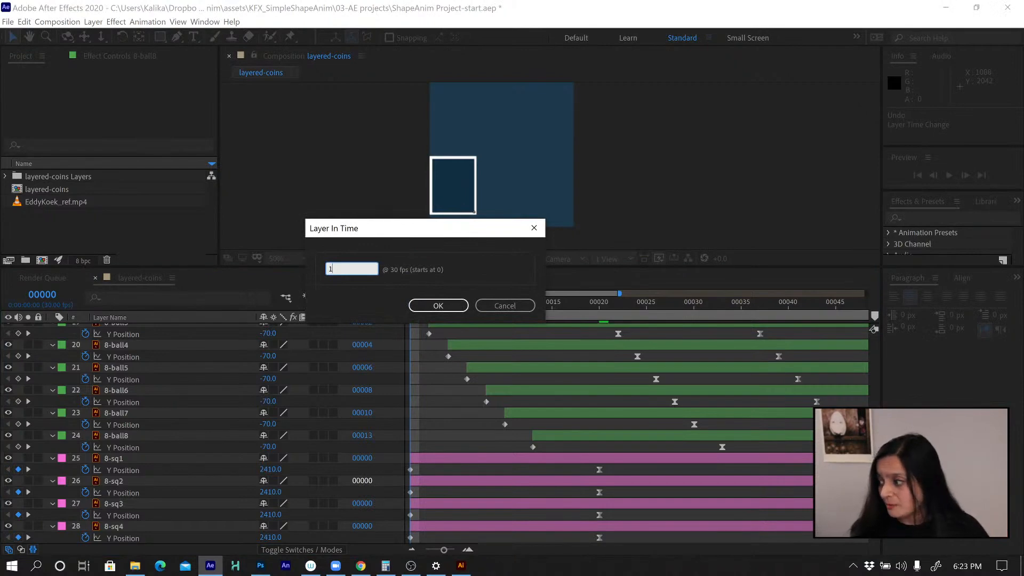
key("Return")
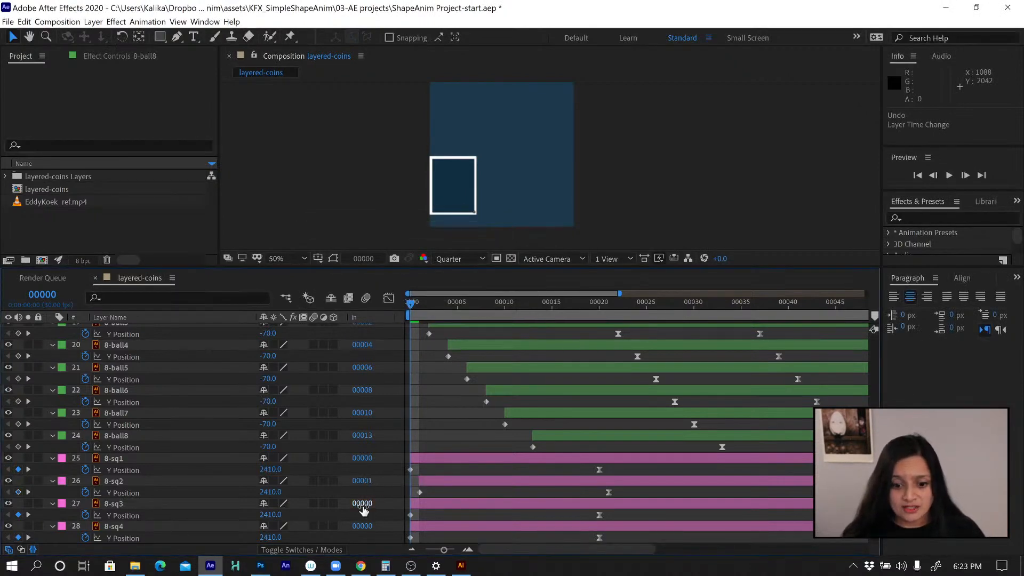
left_click(363, 503)
type("2")
key("Return")
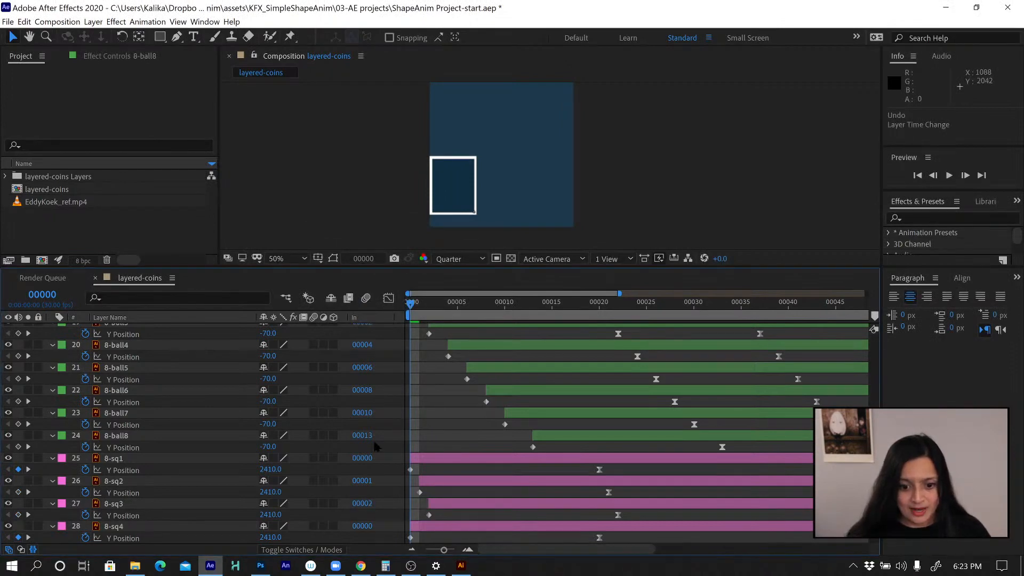
Set the In times of 8-sq4, 8-sq5 and 8-sq6 to frames 4, 6 and 8
scroll(374, 442, "up", 1)
scroll(380, 433, "down", 1)
scroll(379, 437, "down", 1)
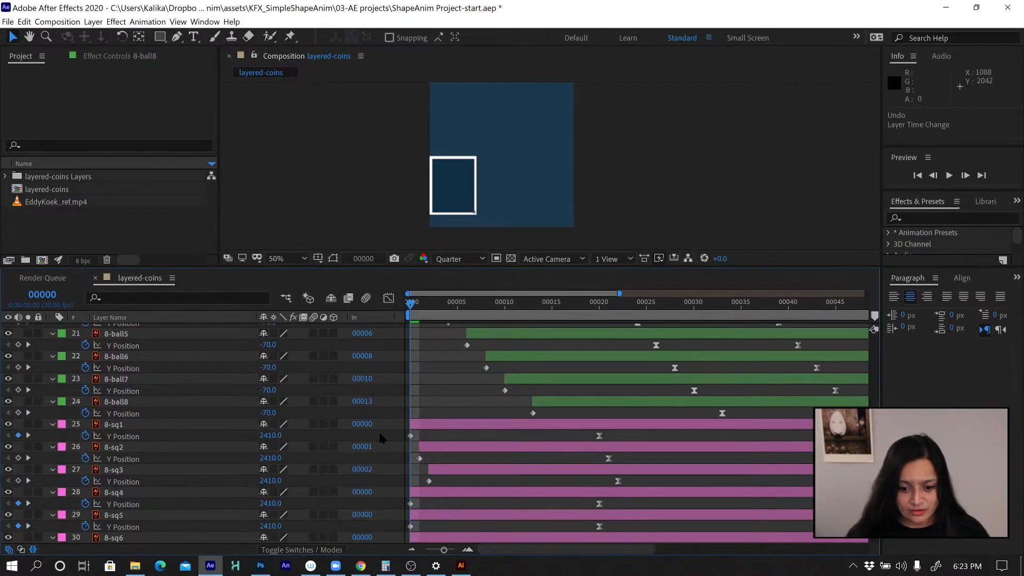
left_click(363, 492)
type("4")
key("Return")
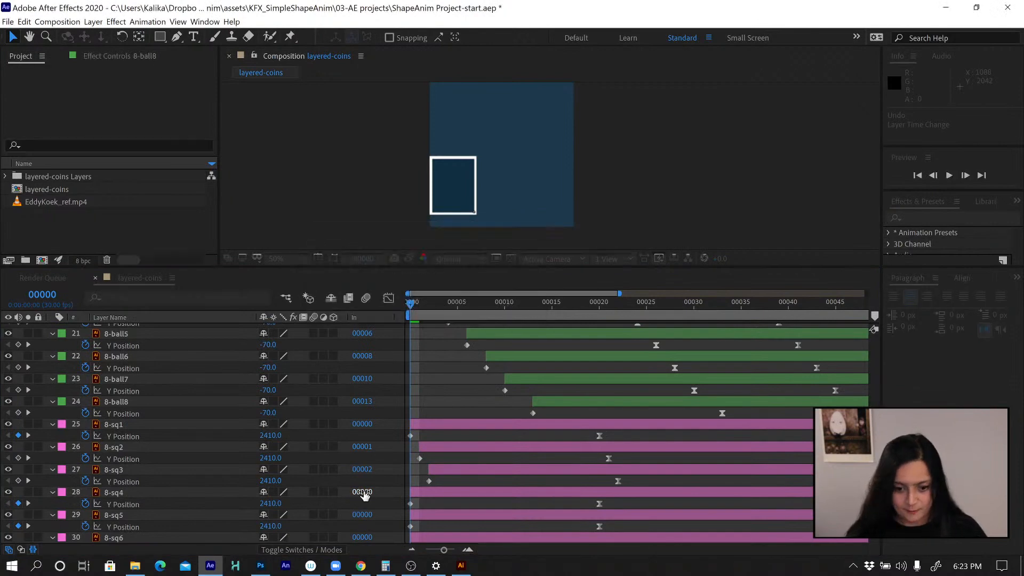
left_click(362, 515)
type("6")
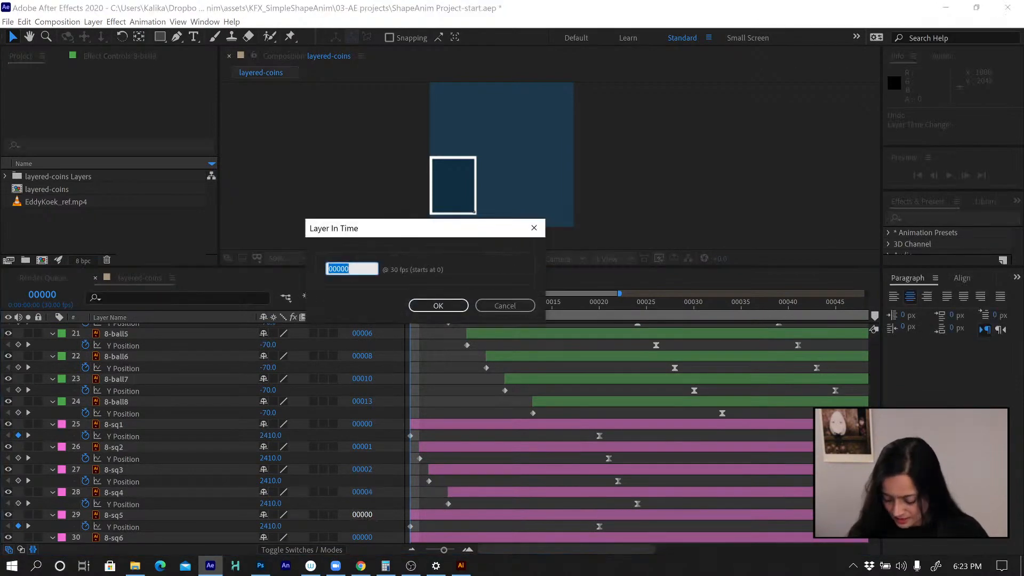
key("Return")
left_click(363, 537)
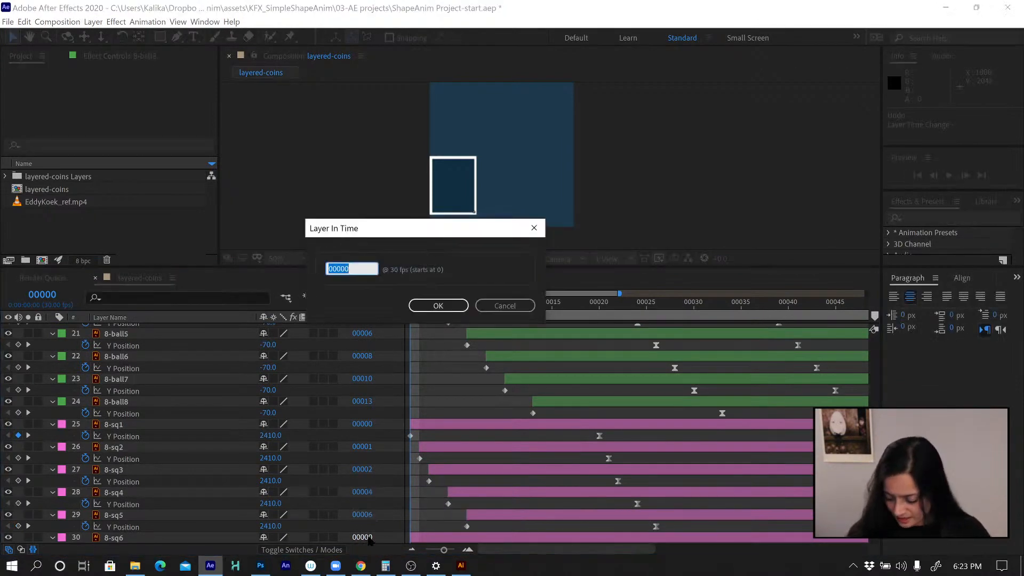
type("8")
key("Return")
Set the In time of 8-sq7 to frame 10 and of 8-sq8 to frame 14
scroll(302, 425, "down", 1)
scroll(303, 426, "down", 2)
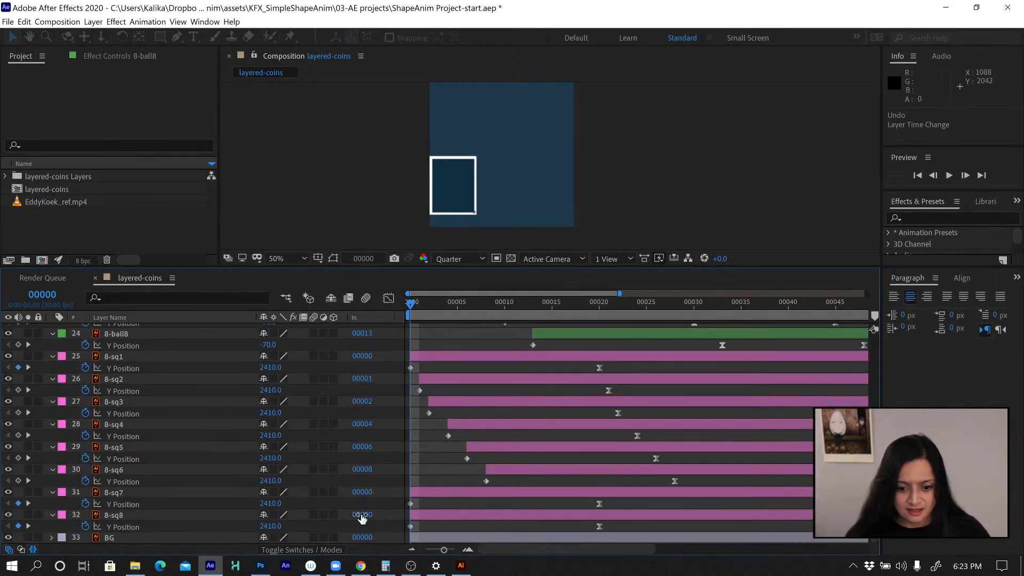
left_click(363, 492)
type("410")
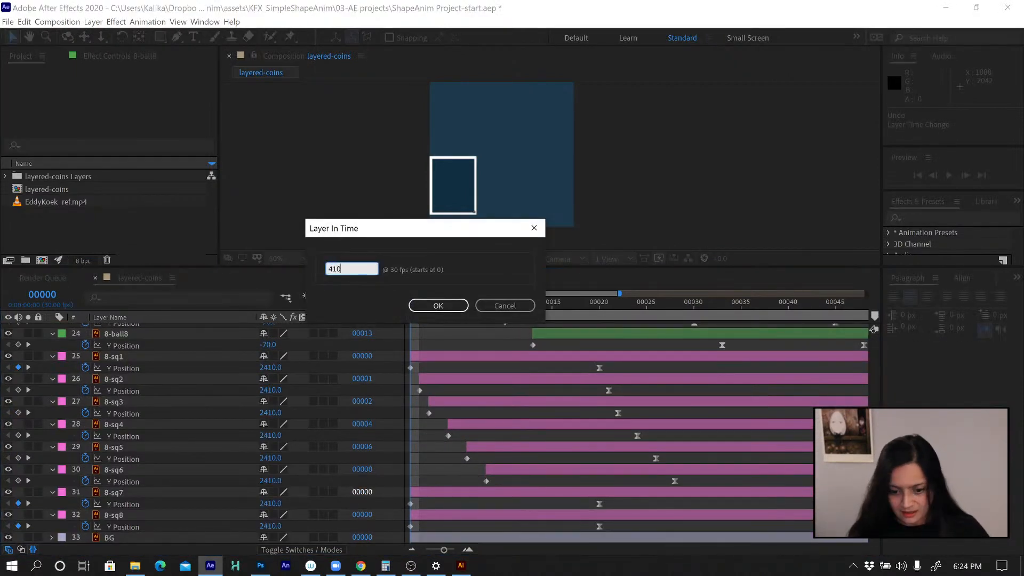
key("BackSpace")
key("BackSpace")
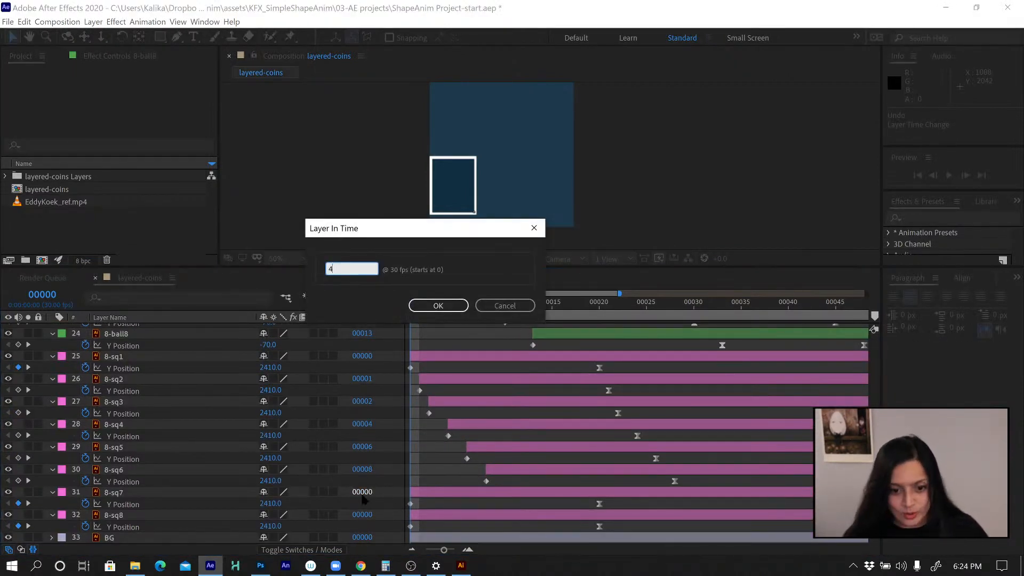
type("10")
key("Return")
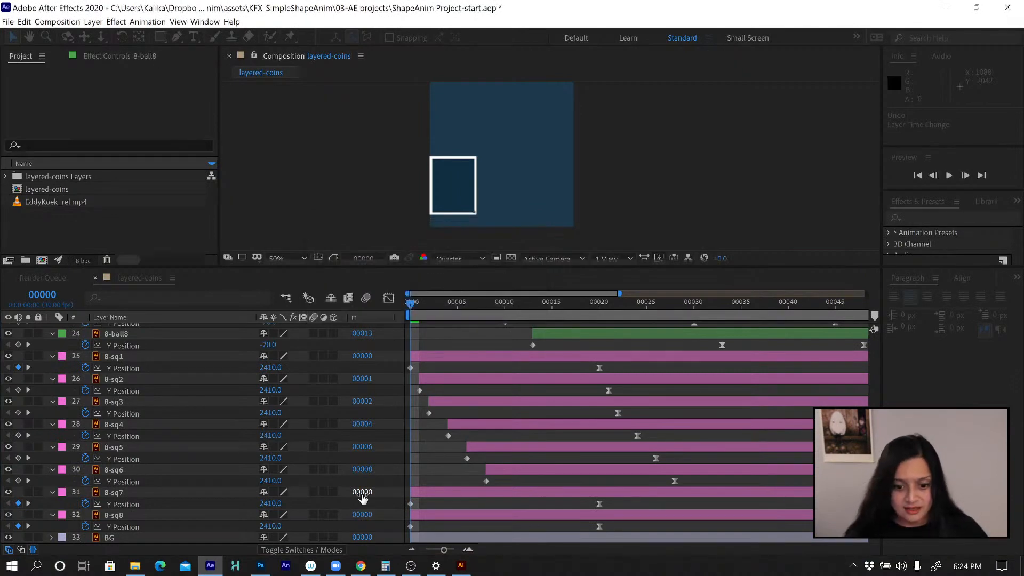
left_click(359, 515)
type("14")
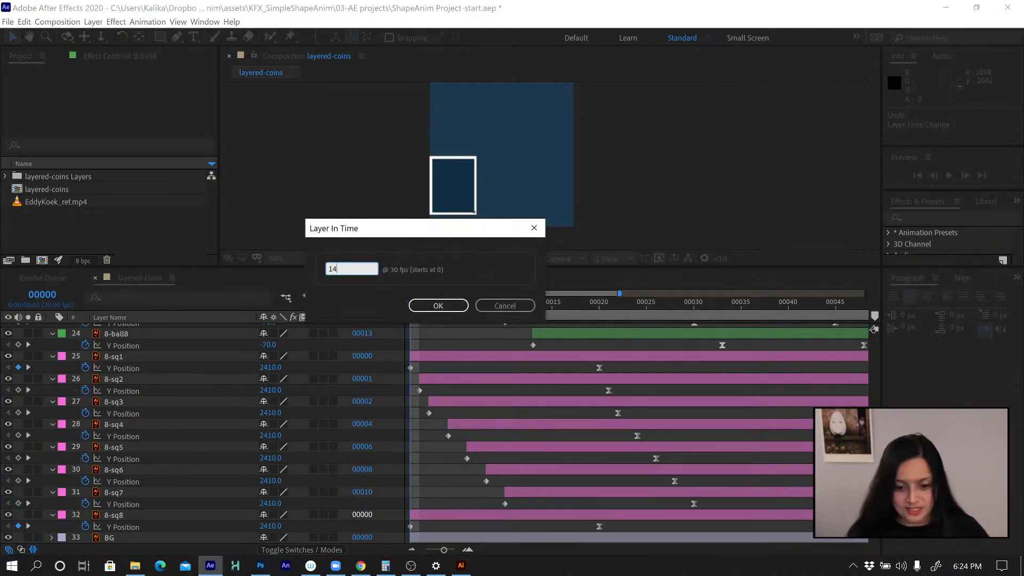
key("Return")
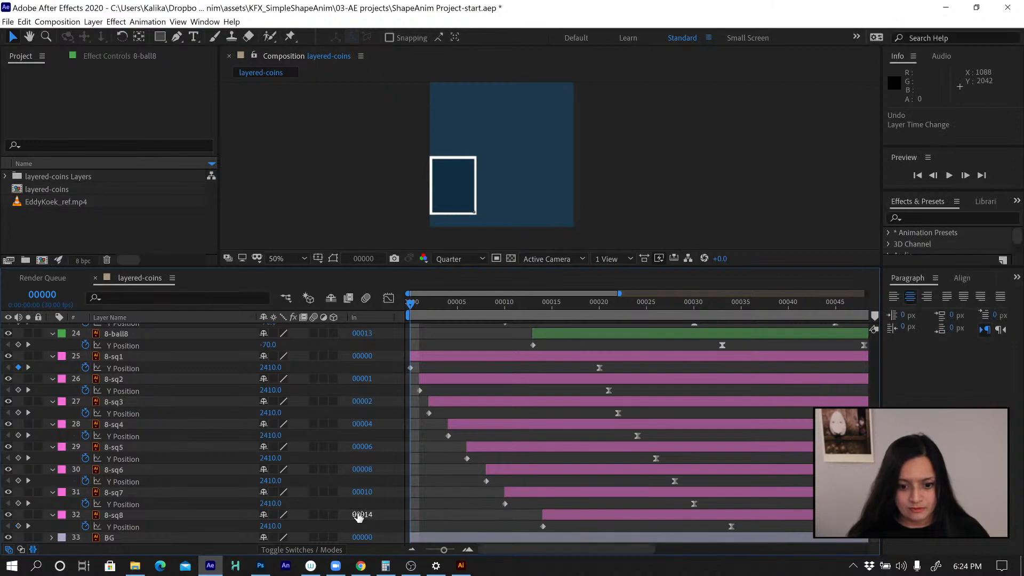
Set the In time of 8-sq8 to frame 13
left_click(359, 515)
type("13")
key("Return")
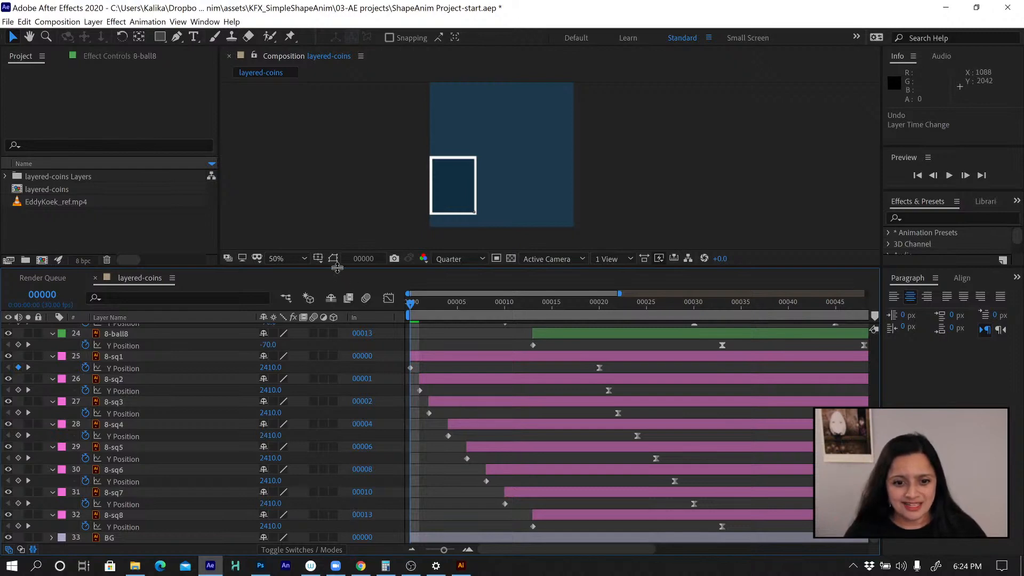
Enlarge the composition view, fit the frame in it, preview the staggered balls and squares, and scrub to frame 21
left_click_drag(337, 268, 326, 316)
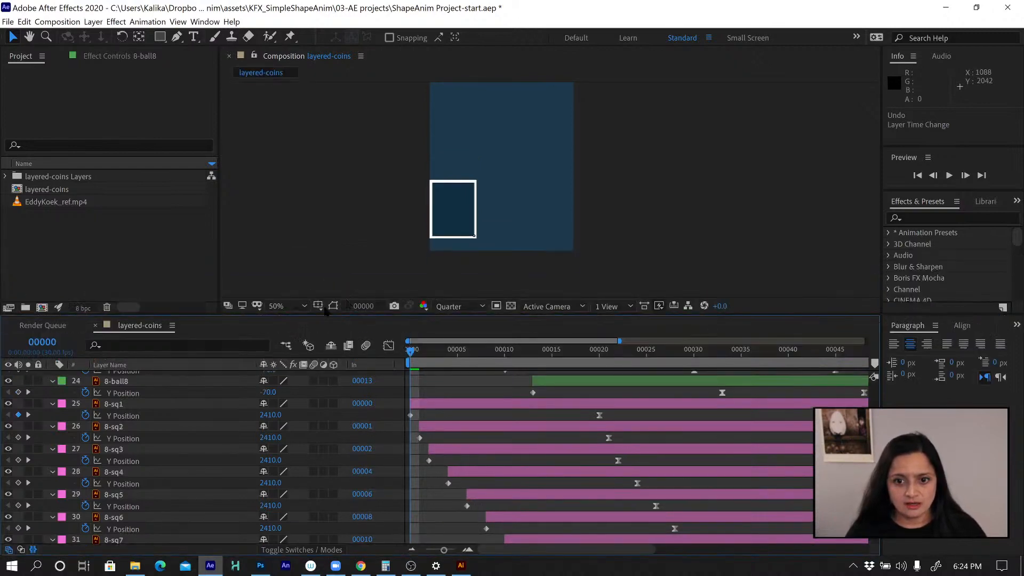
left_click(289, 306)
left_click(290, 321)
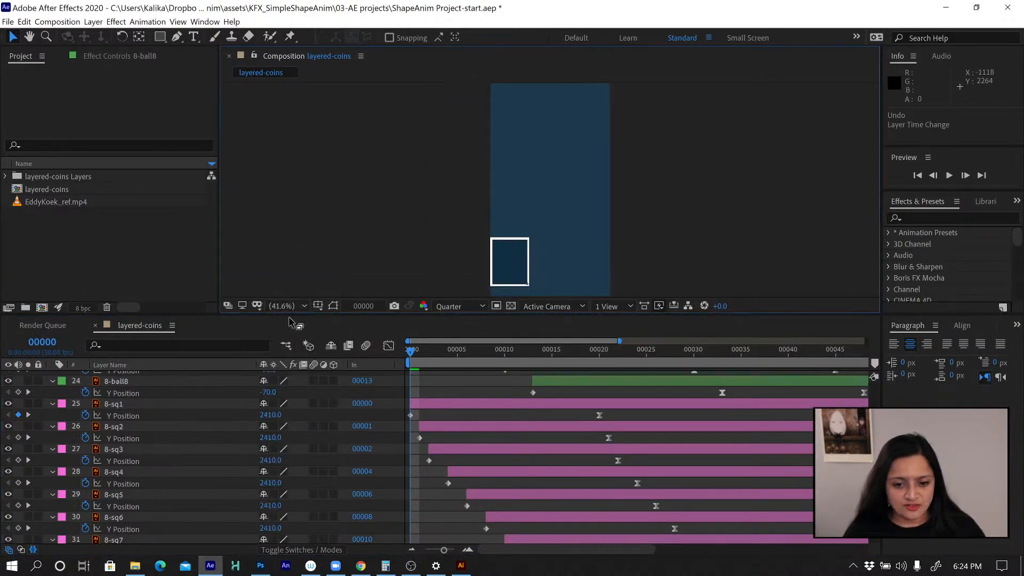
key("space")
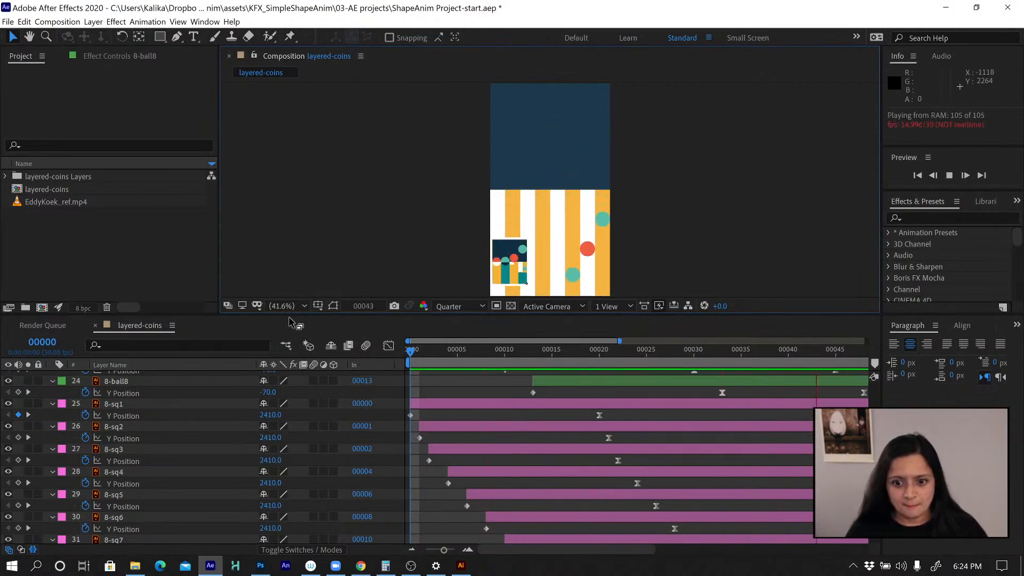
key("space")
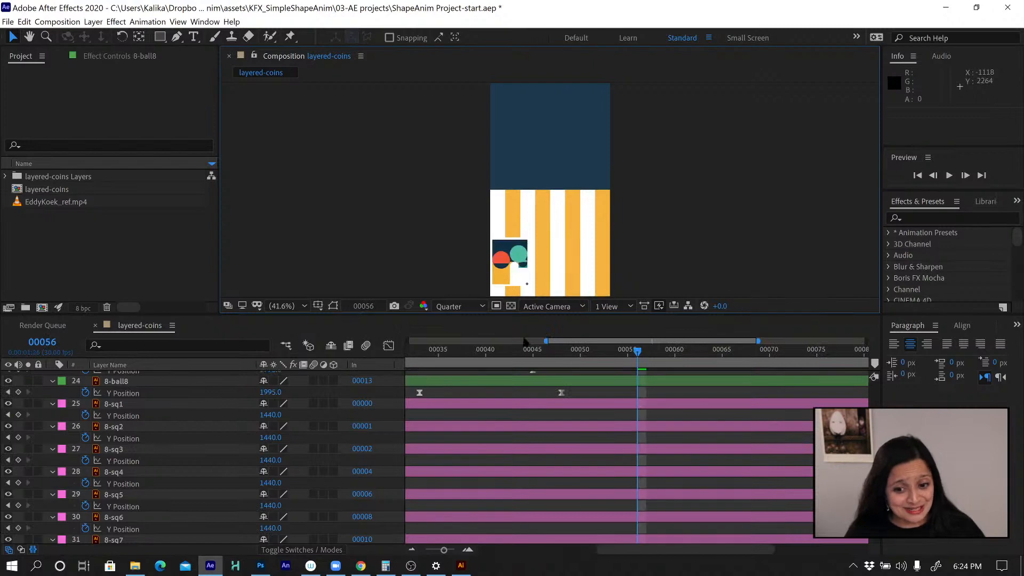
key("Home")
key("space")
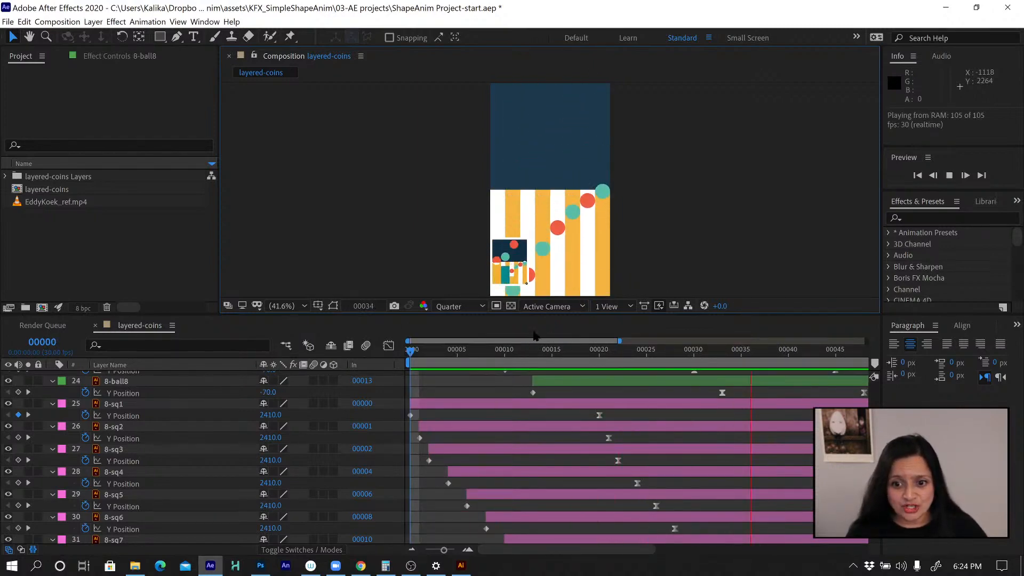
key("space")
left_click_drag(409, 352, 610, 373)
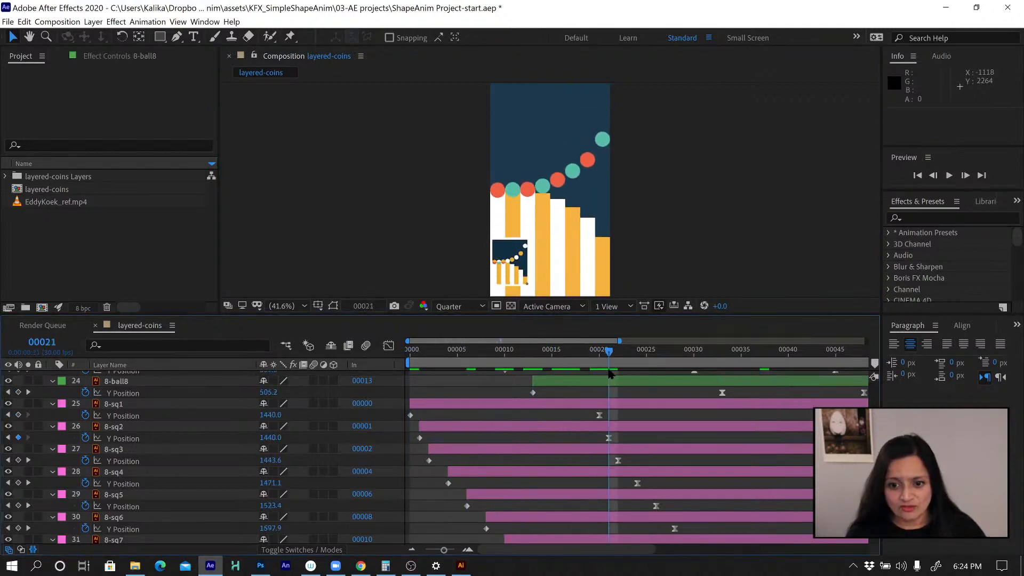
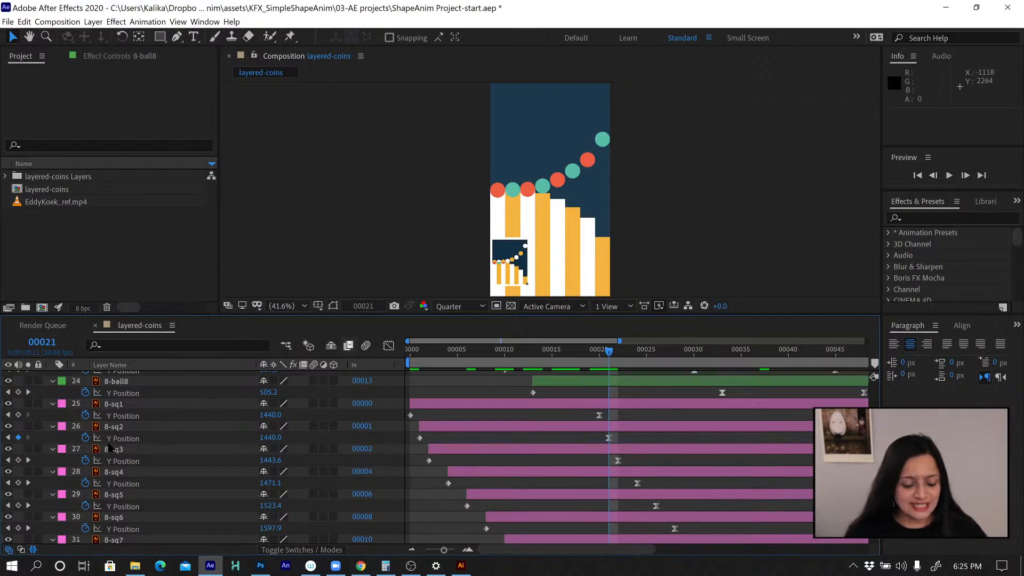
Pre-compose the layers 8-ball1 to 8-ball8 into a new composition named PC-8balls
scroll(113, 448, "up", 3)
scroll(113, 447, "up", 3)
scroll(120, 422, "up", 3)
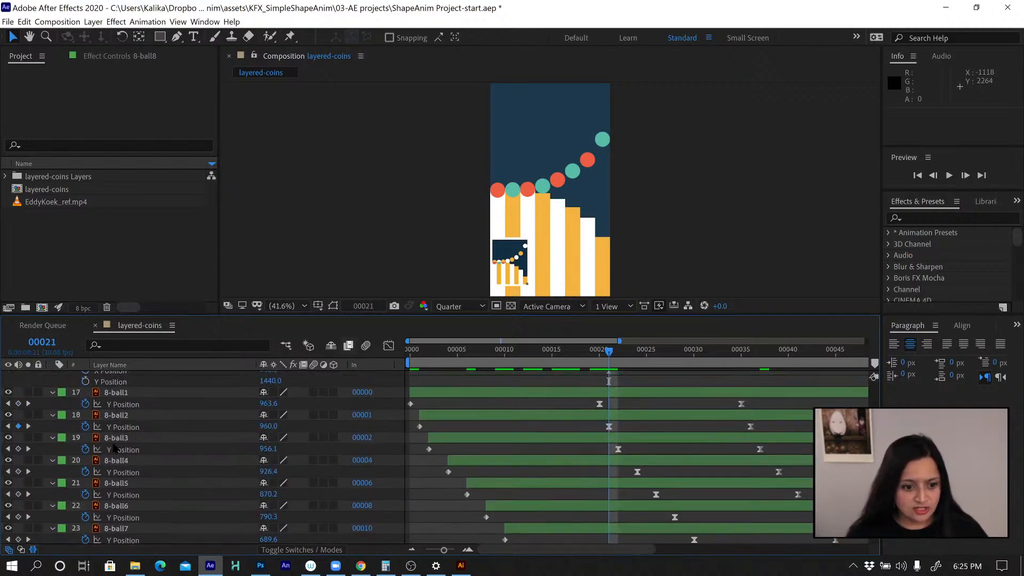
left_click(122, 397)
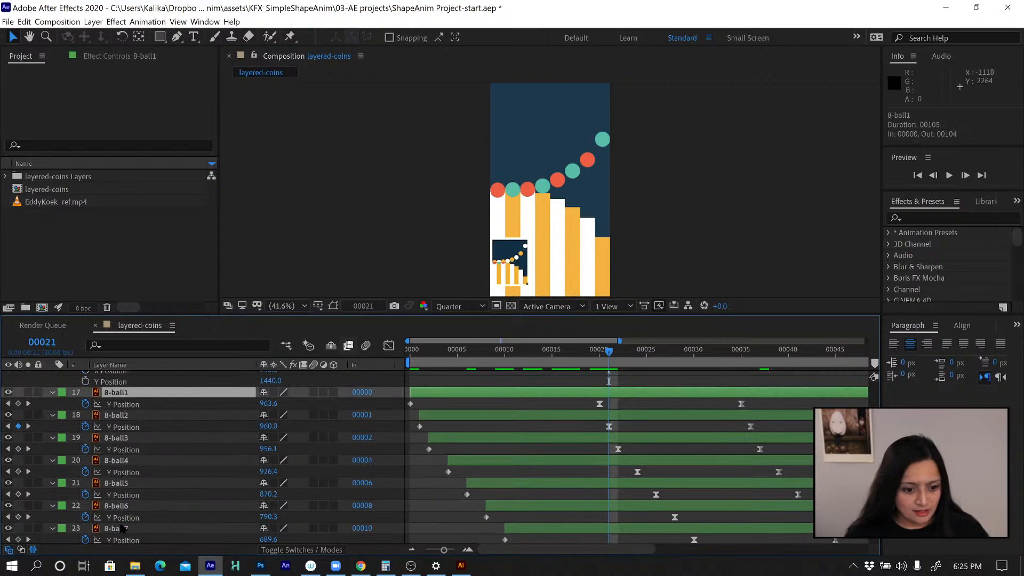
scroll(120, 528, "down", 3)
left_click(117, 483, "shift")
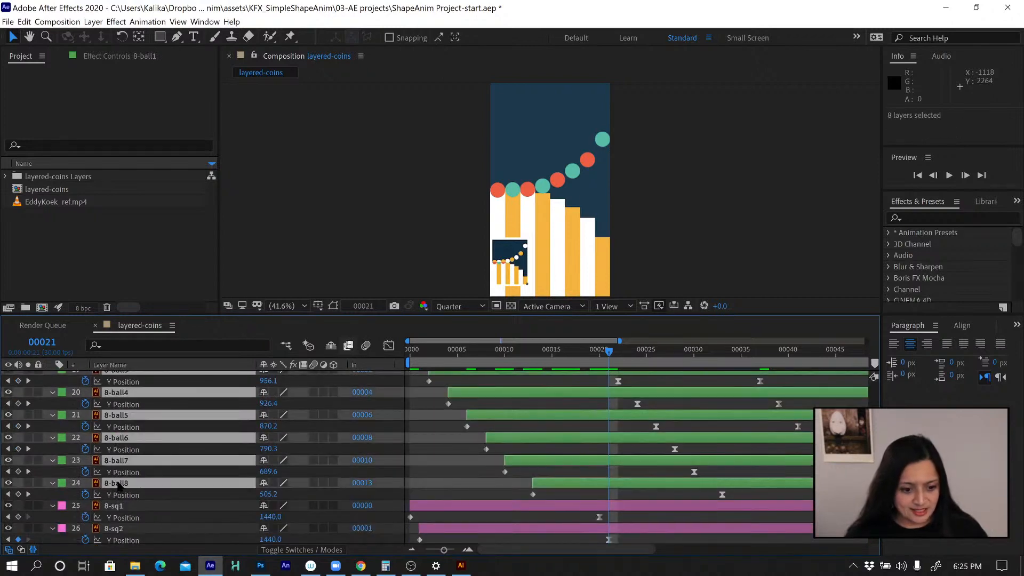
left_click(94, 21)
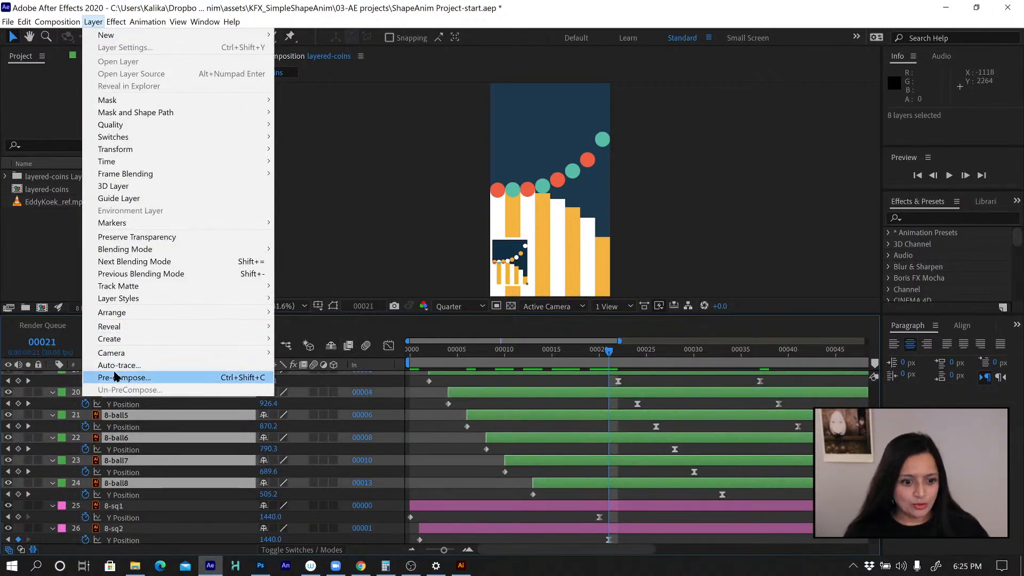
left_click(115, 377)
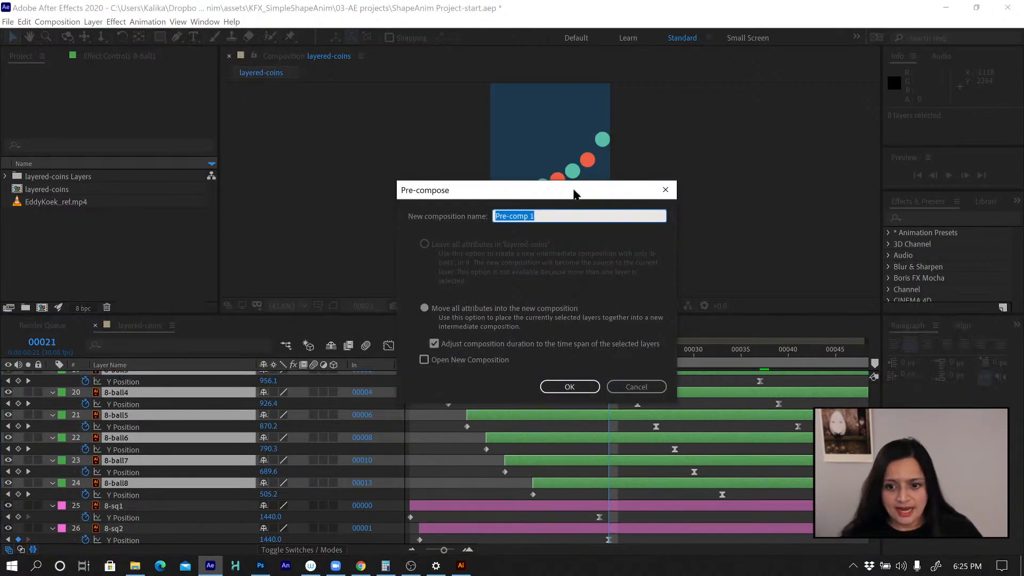
left_click_drag(574, 193, 555, 200)
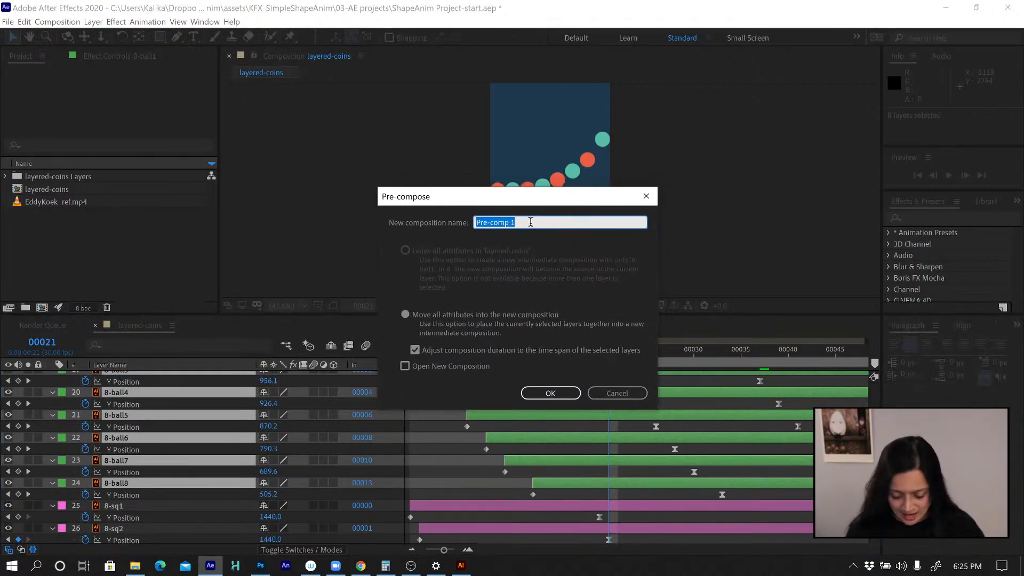
type("PC-8balls")
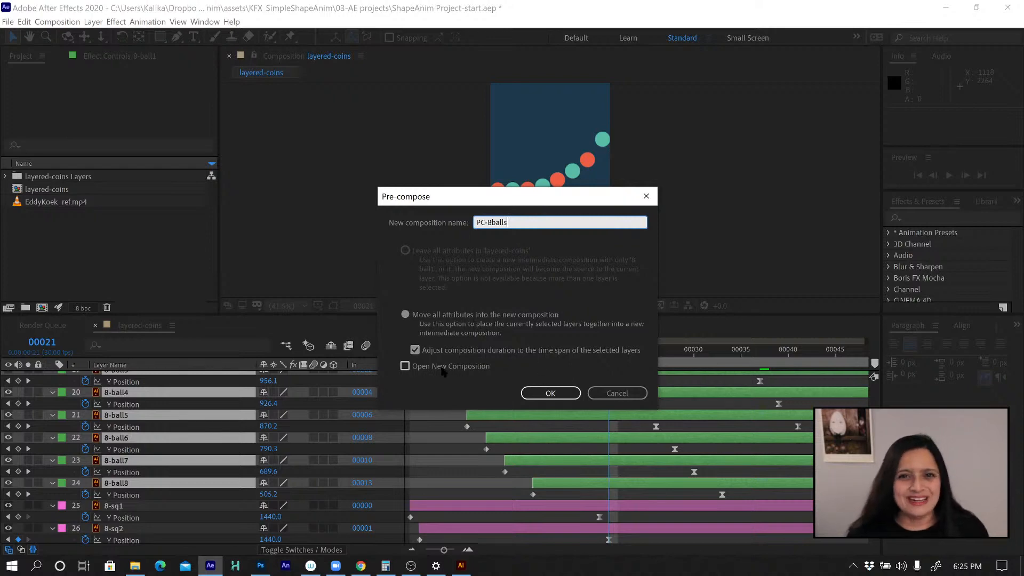
left_click(552, 393)
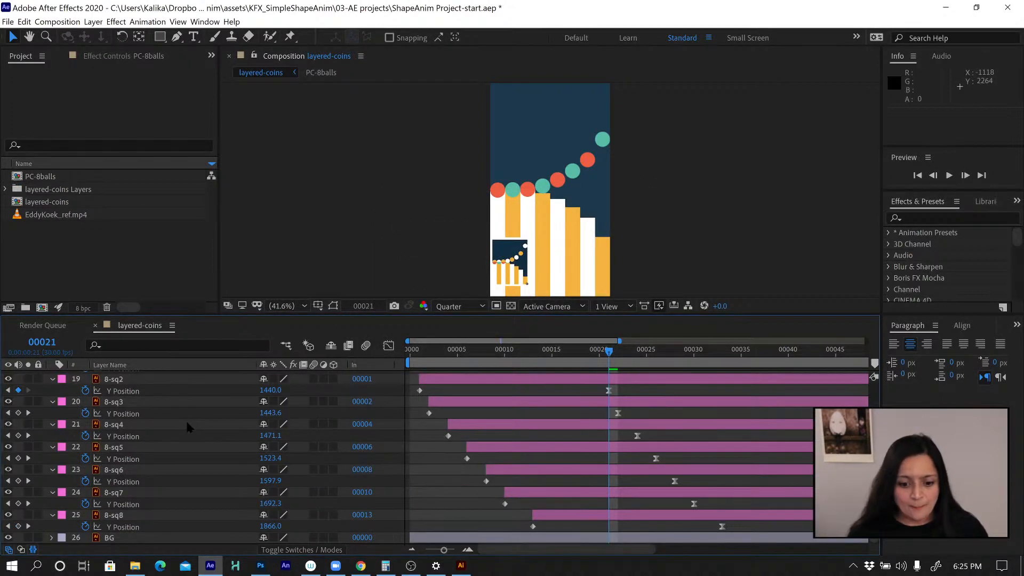
Pre-compose the layers 8-sq1 to 8-sq8 into a composition named PC-8stripes and scrub the timeline to frame 28
left_click(121, 516)
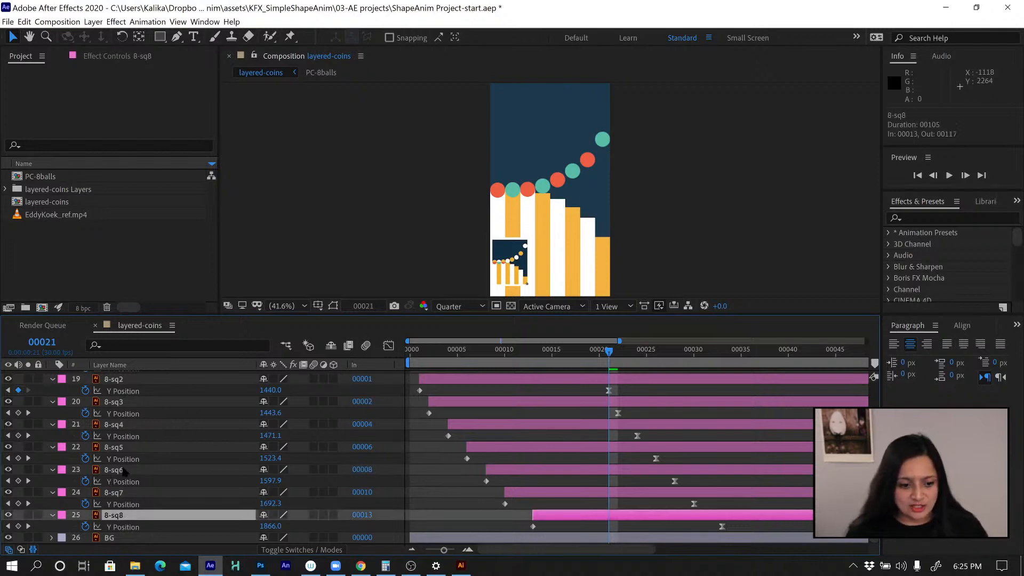
scroll(123, 469, "up", 3)
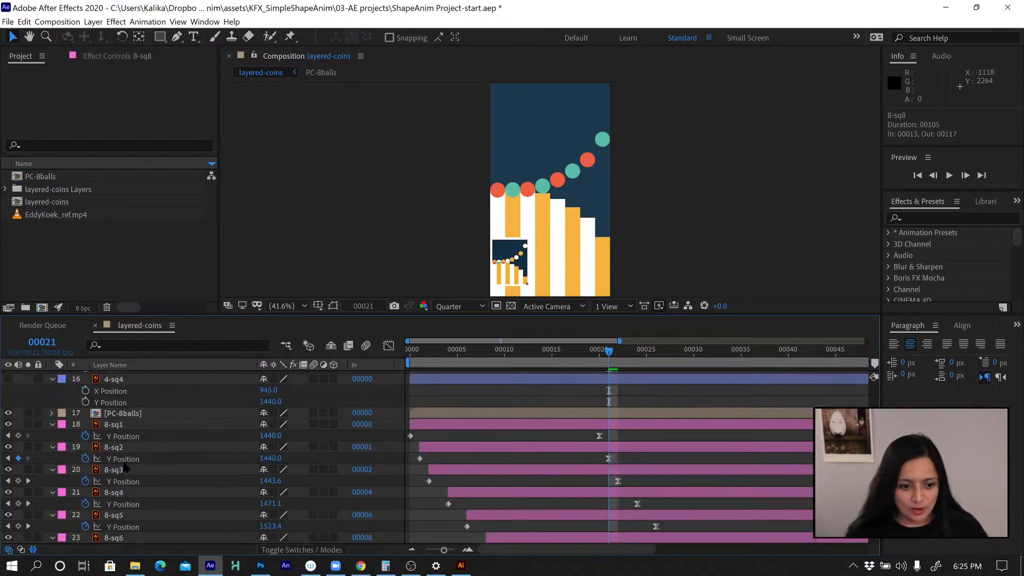
left_click(114, 425, "shift")
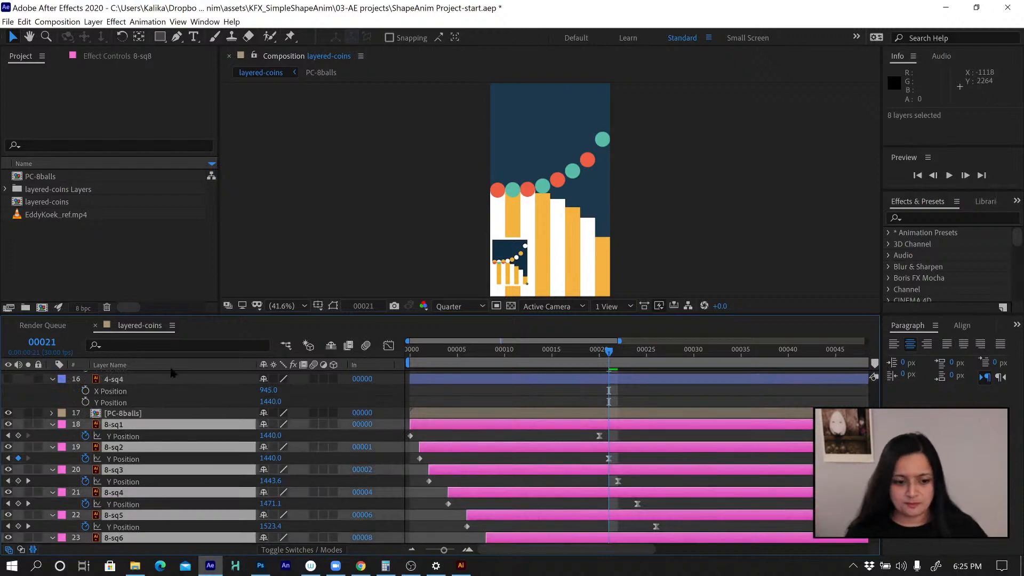
left_click(104, 22)
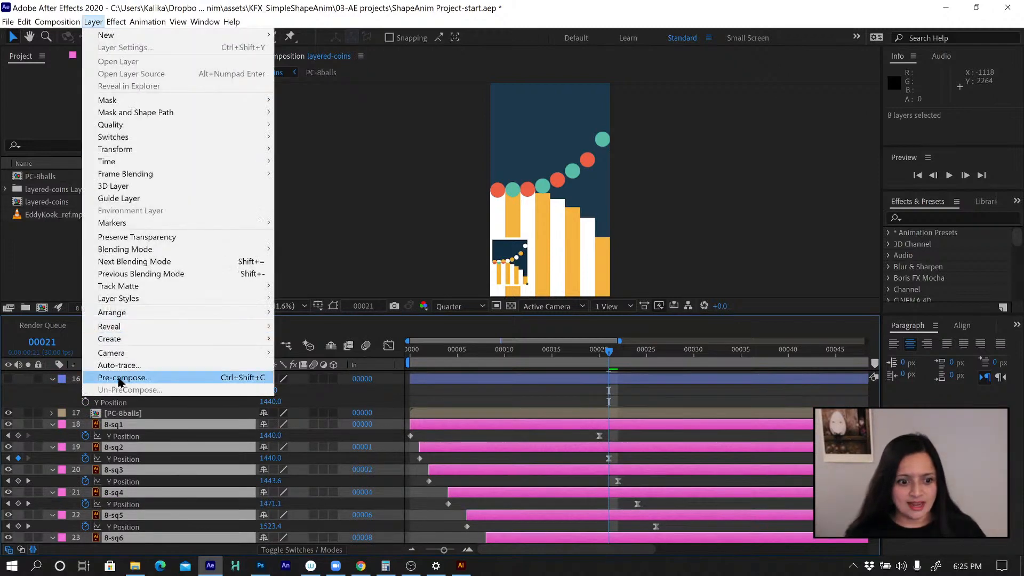
left_click(118, 378)
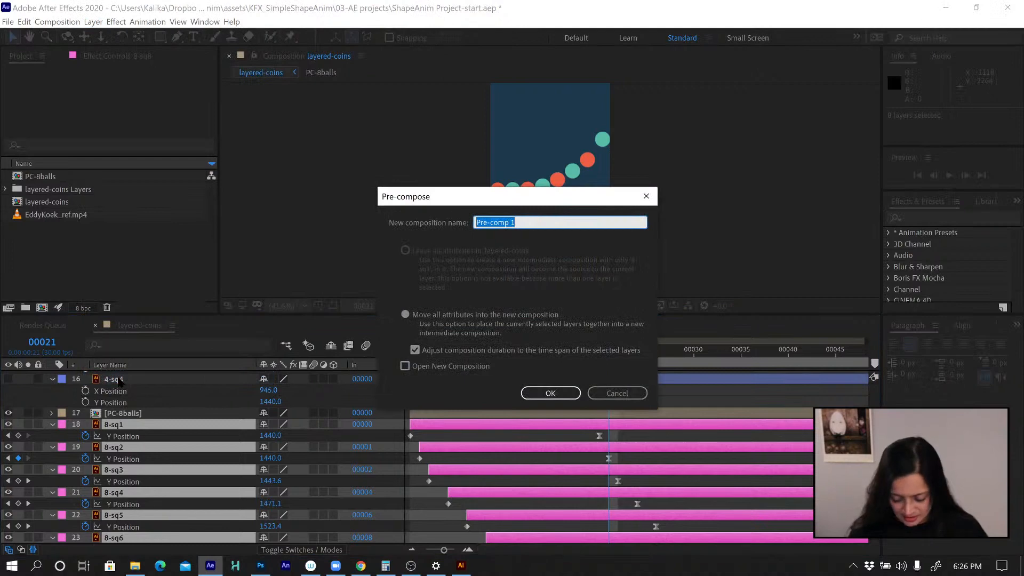
type("PC-8stripes")
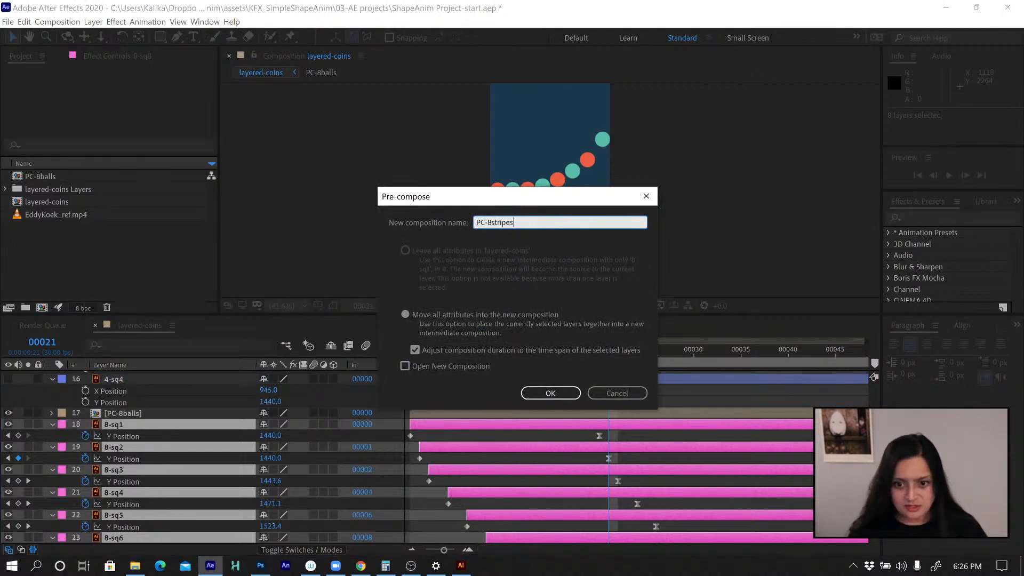
key("Return")
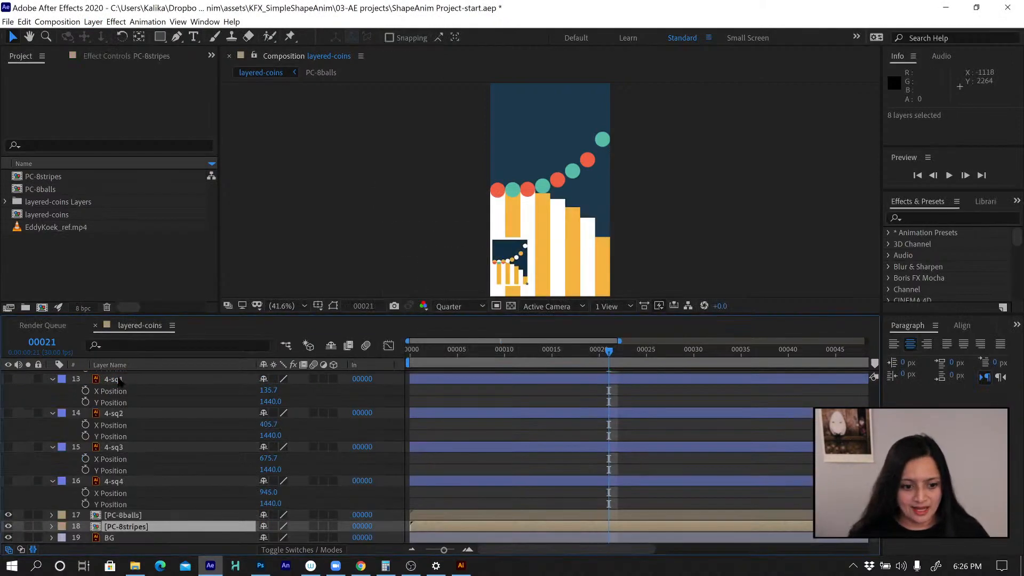
left_click_drag(432, 350, 480, 360)
mouse_move(500, 363)
left_mouse_down()
mouse_move(569, 377)
mouse_move(682, 375)
left_mouse_up()
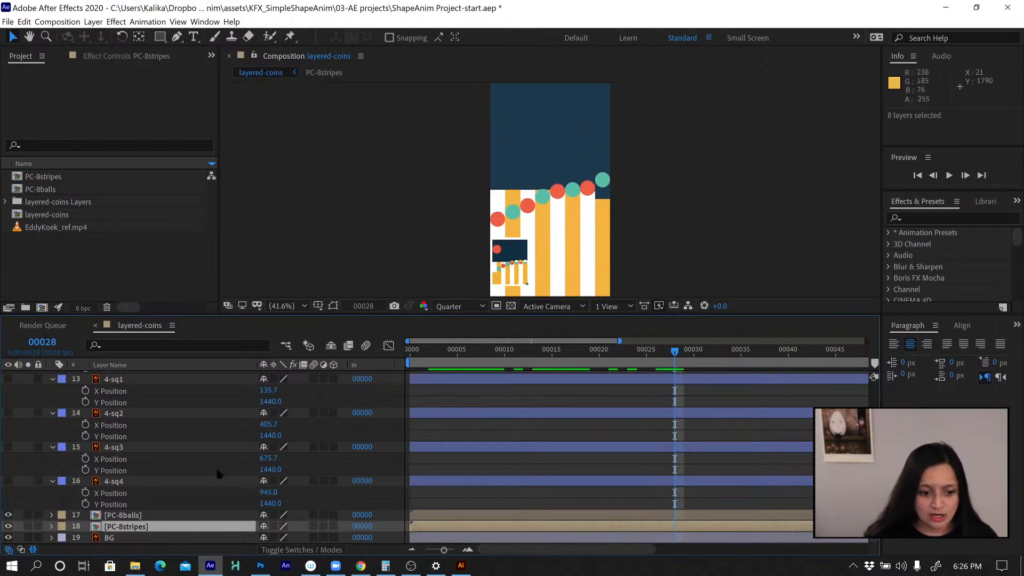
Duplicate the PC-8balls composition in the project and open the copy
left_click(153, 513)
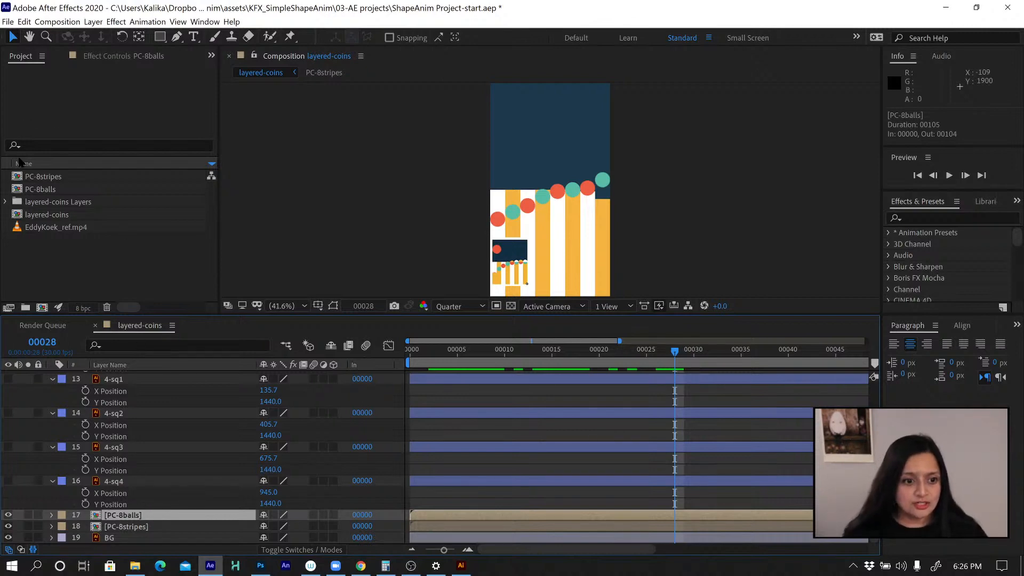
left_click(52, 190)
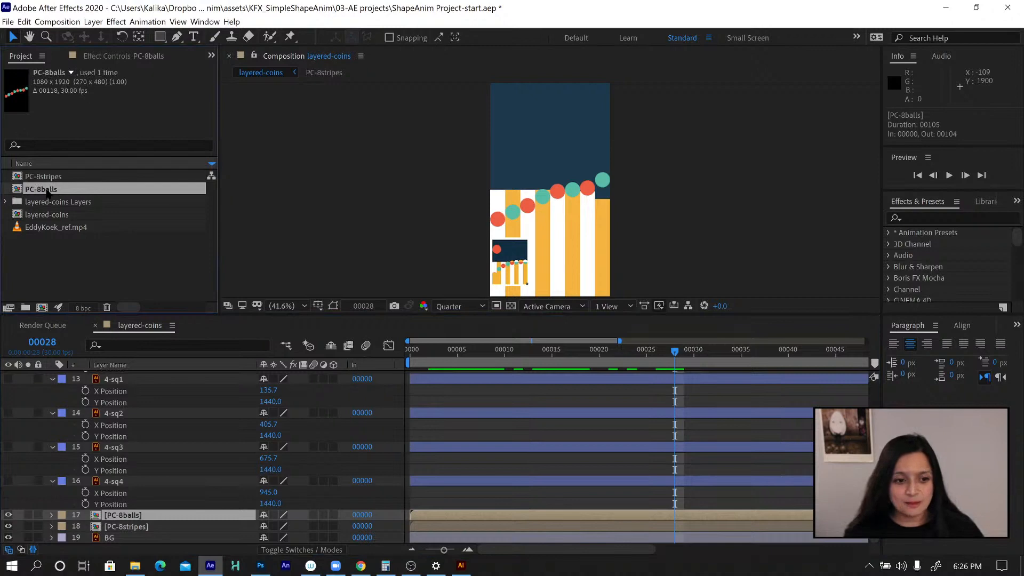
left_click(24, 22)
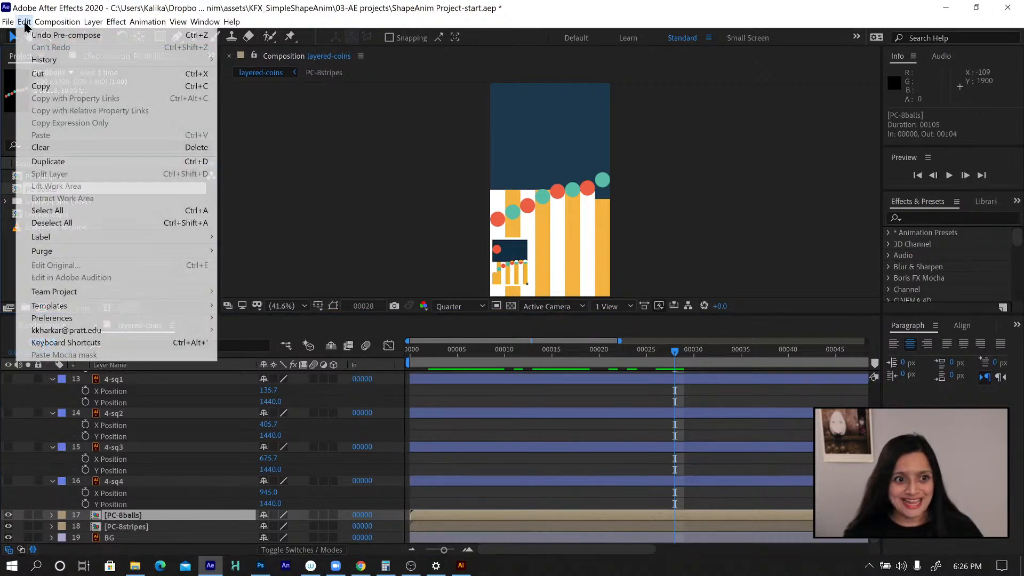
left_click(47, 161)
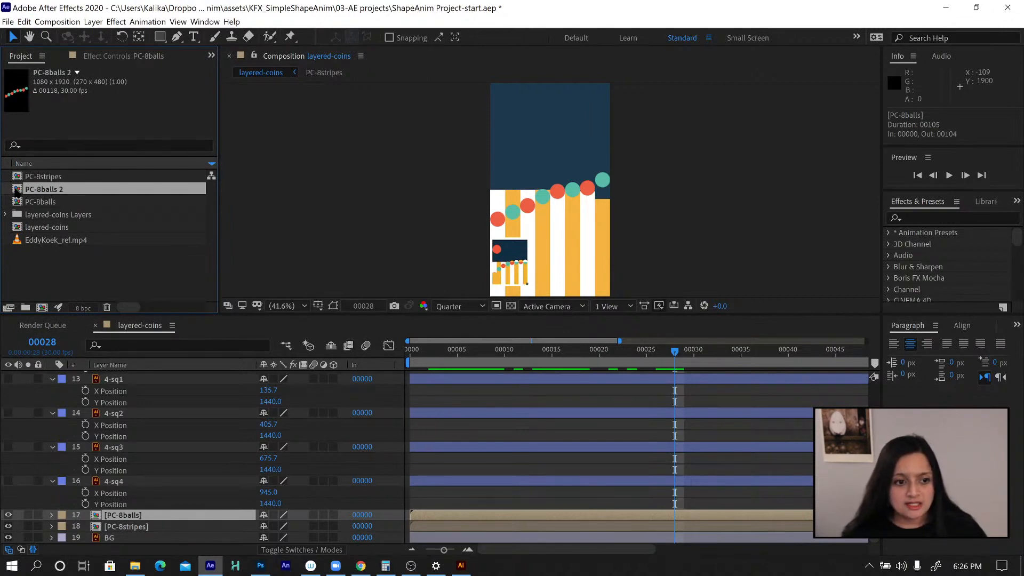
double_click(16, 192)
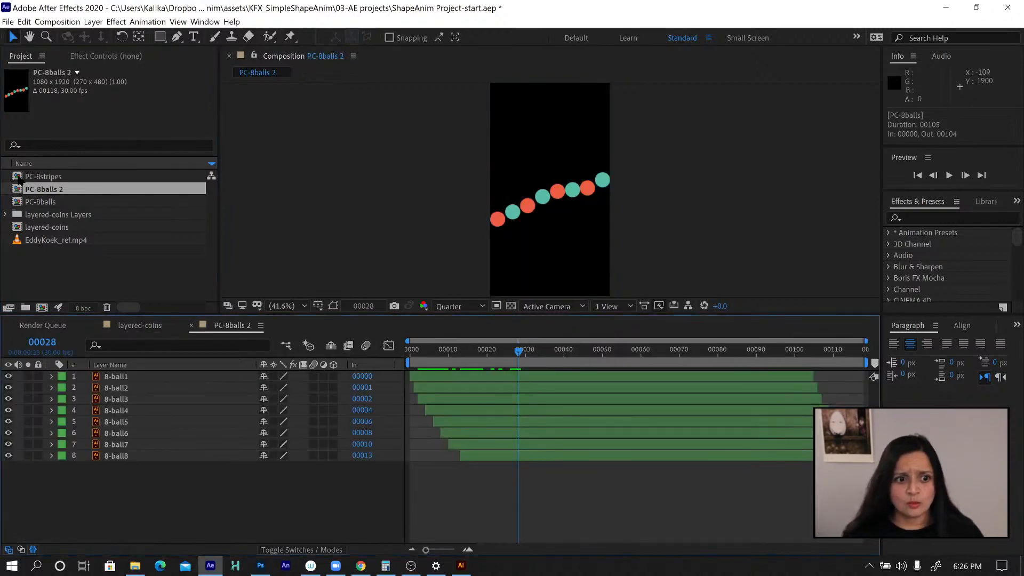
Add screengrabs/layered-coins.ai to the composition beneath 8-ball8 and mask it with a rectangle around the eight-stripe screengrab
left_click(4, 215)
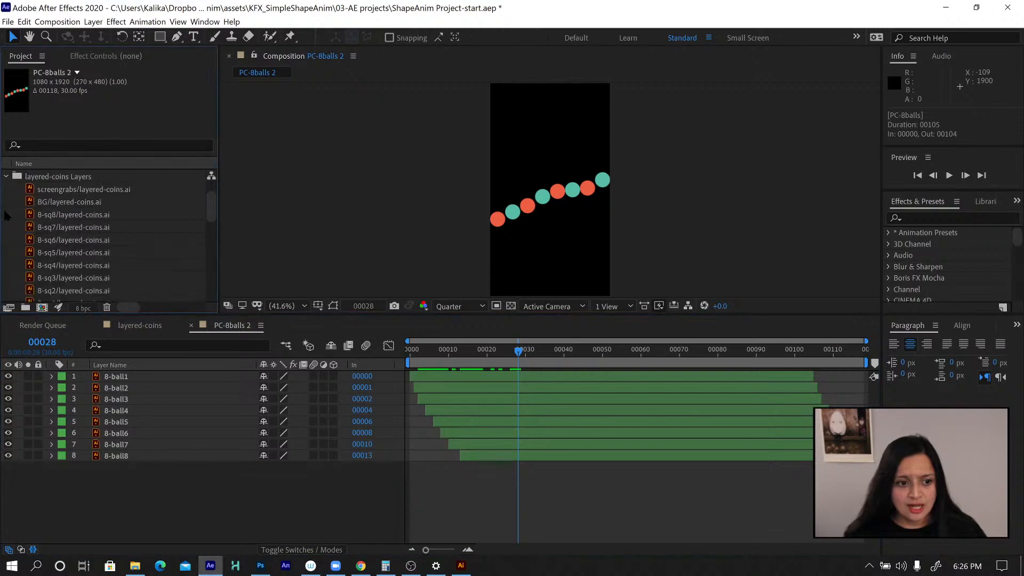
left_click(56, 190)
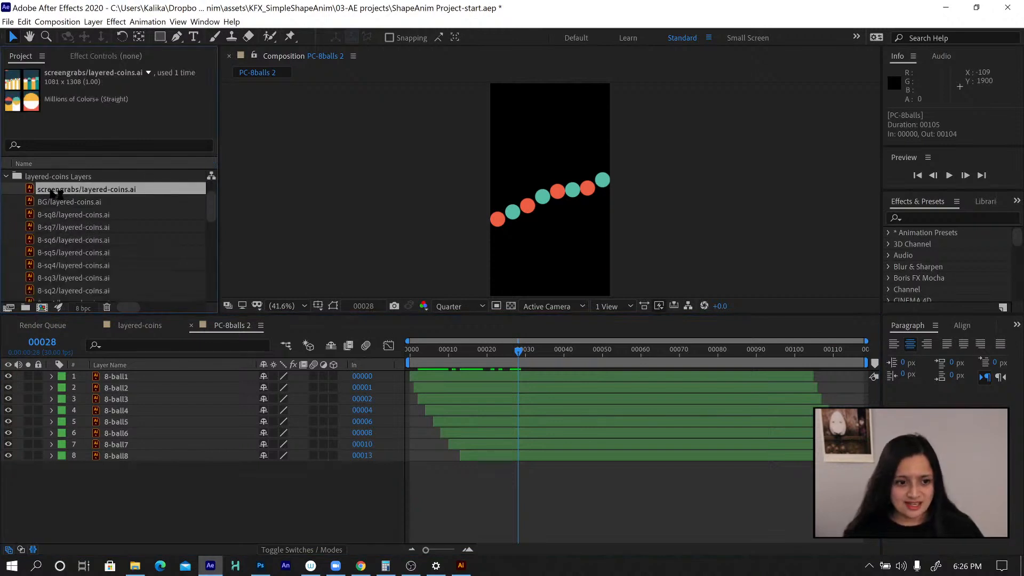
left_click_drag(53, 190, 548, 164)
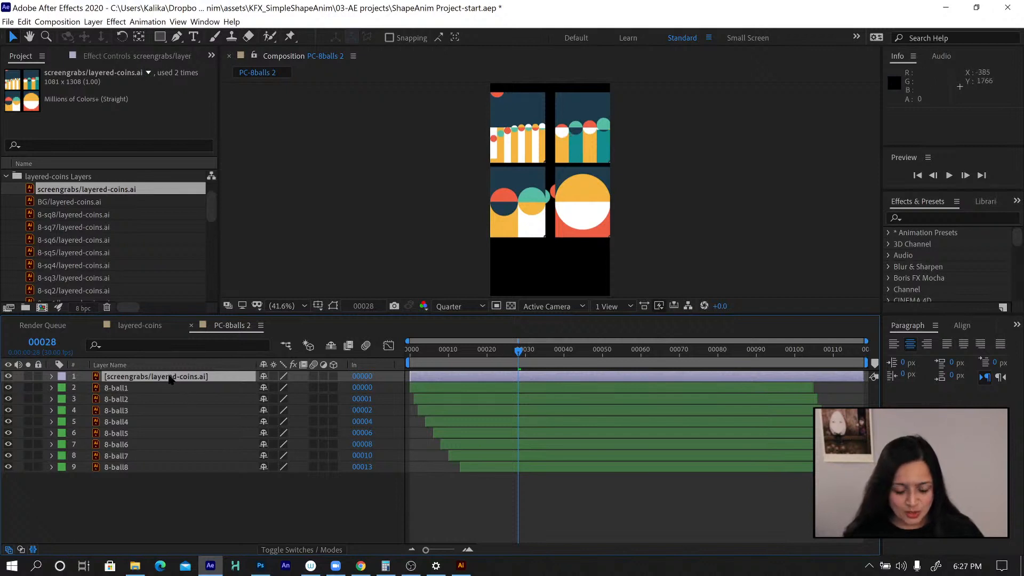
left_click_drag(170, 378, 164, 472)
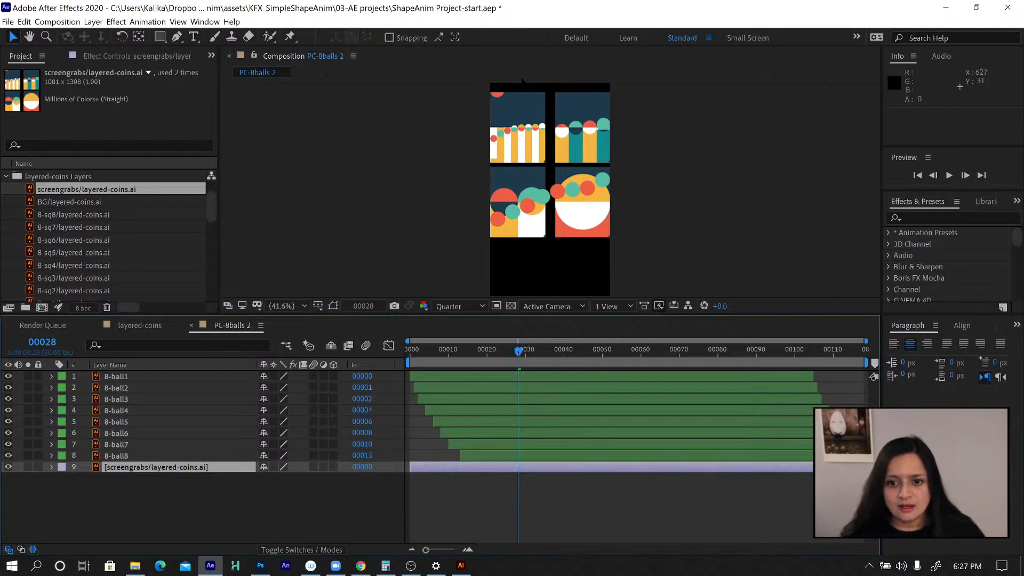
left_click(160, 36)
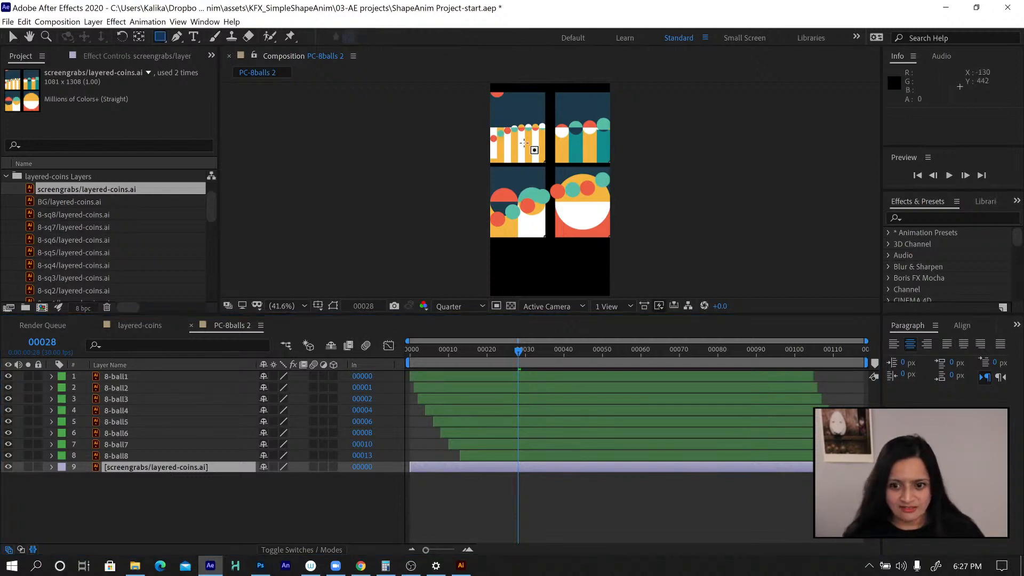
left_click_drag(549, 165, 485, 83)
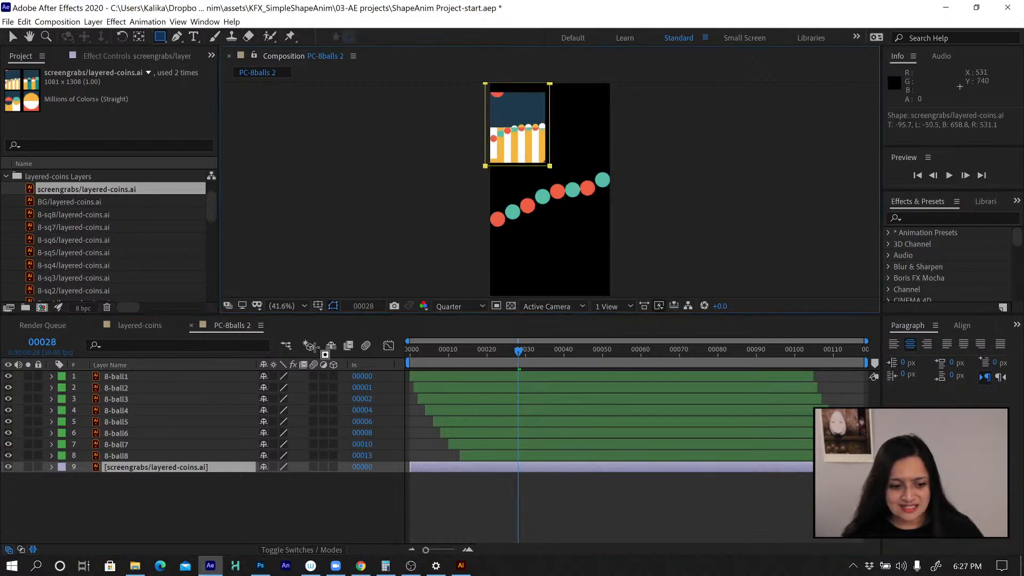
Turn the screengrabs/layered-coins.ai layer into a guide layer and collapse its properties
right_click(128, 468)
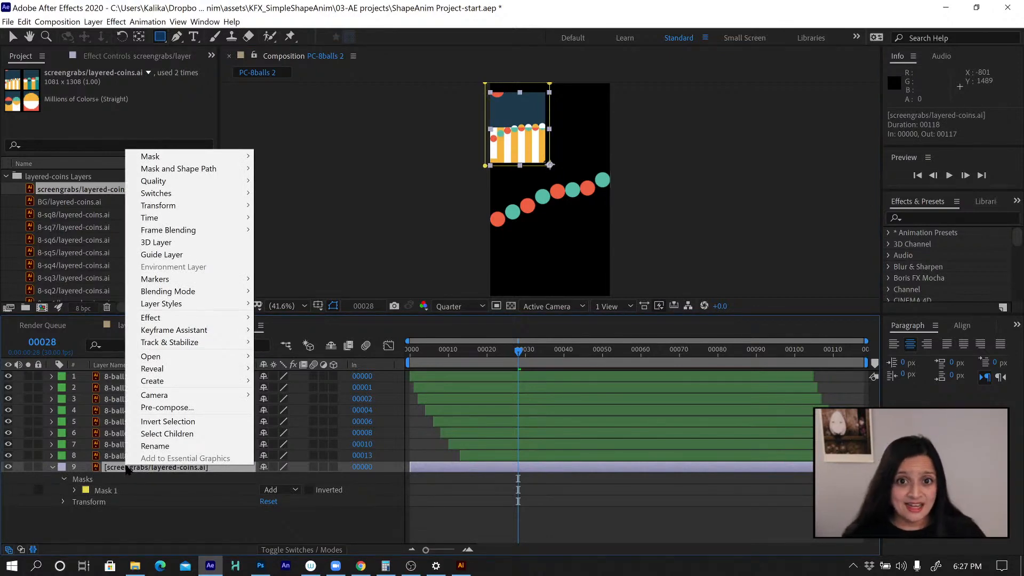
left_click(164, 256)
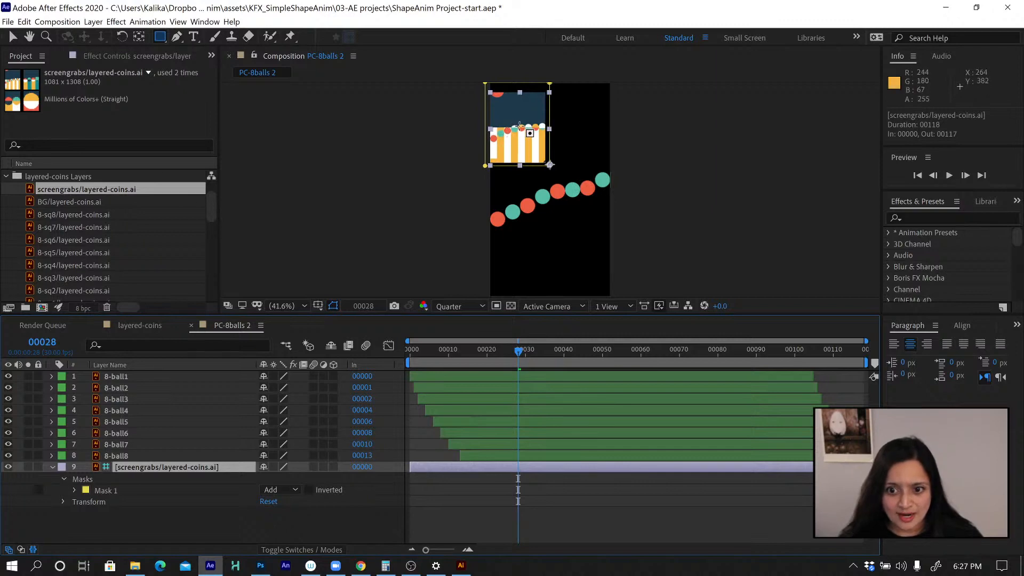
left_click(128, 378)
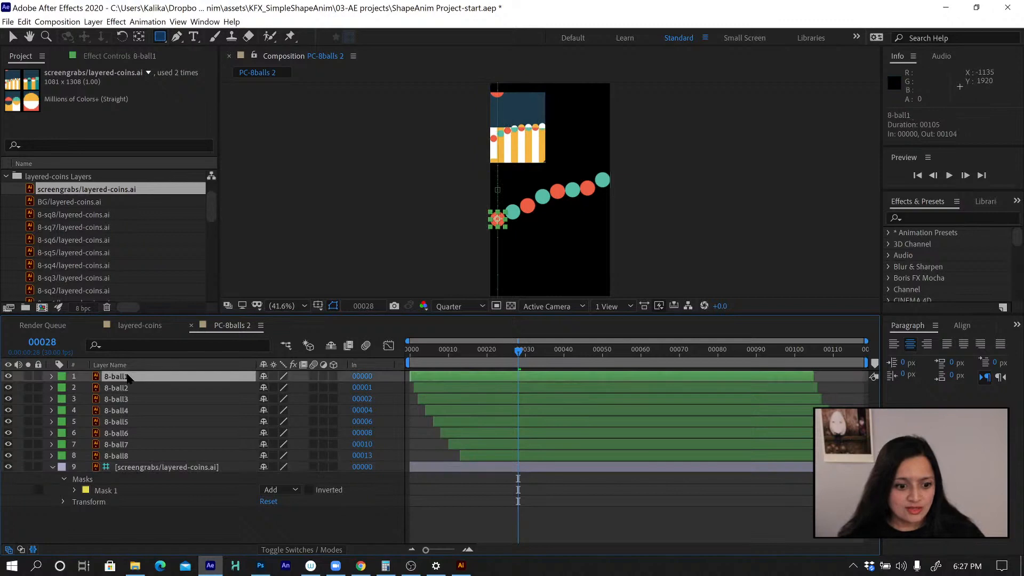
left_click(51, 466)
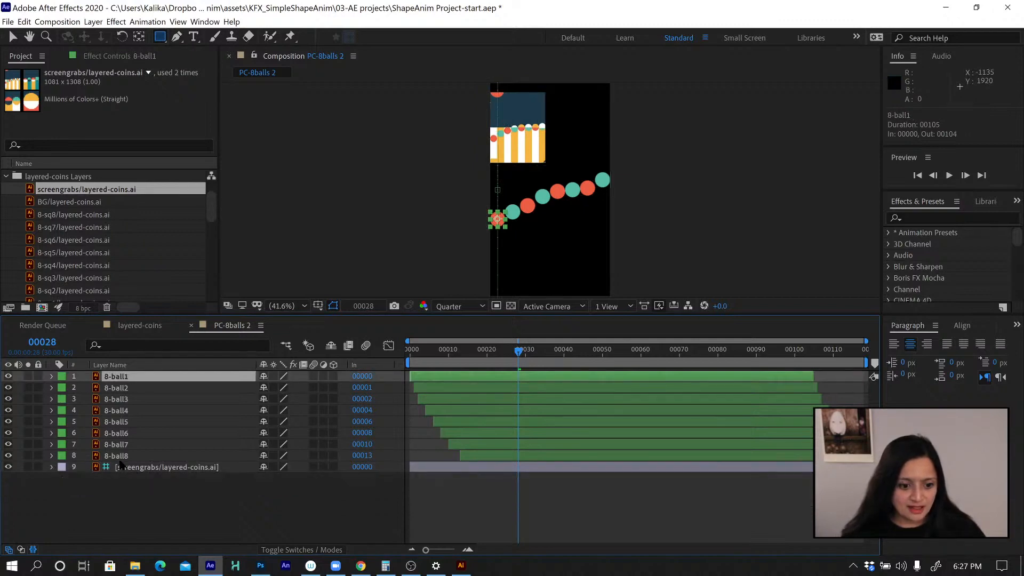
Create shapes from the vector layers 8-ball1 to 8-ball8
left_click(123, 387)
left_click(116, 366)
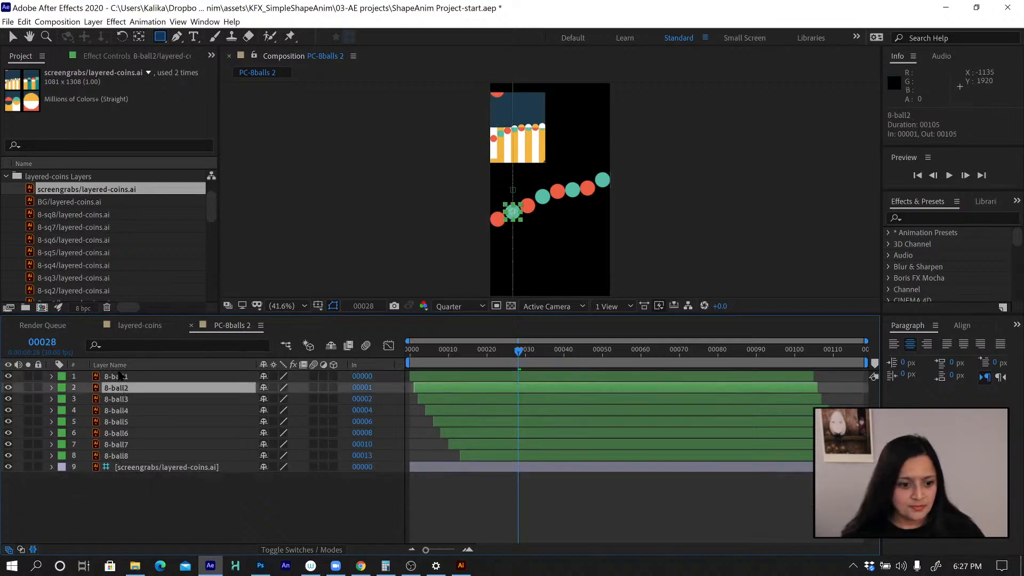
left_click(122, 376)
left_click(118, 366)
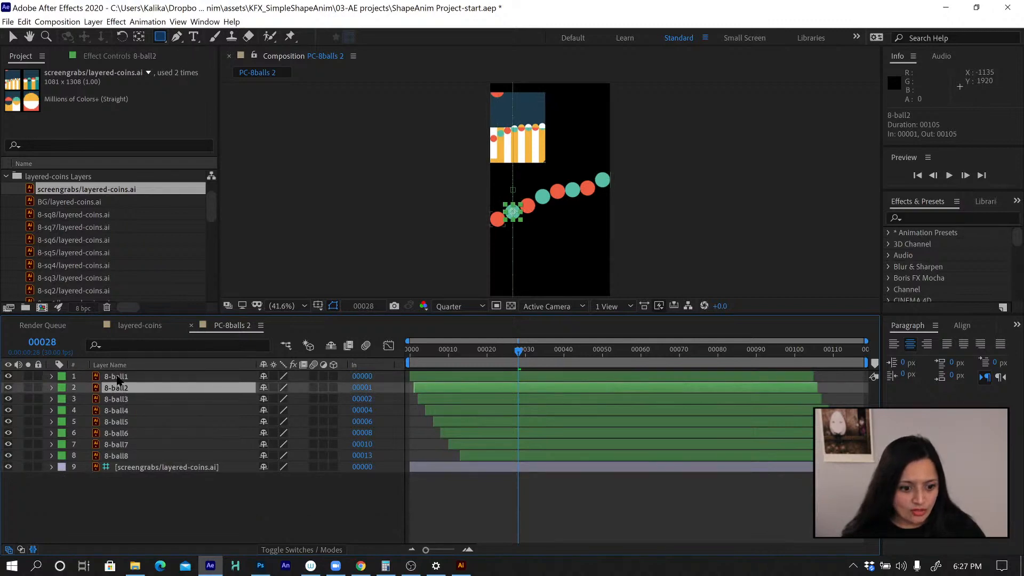
left_click(120, 457, "shift")
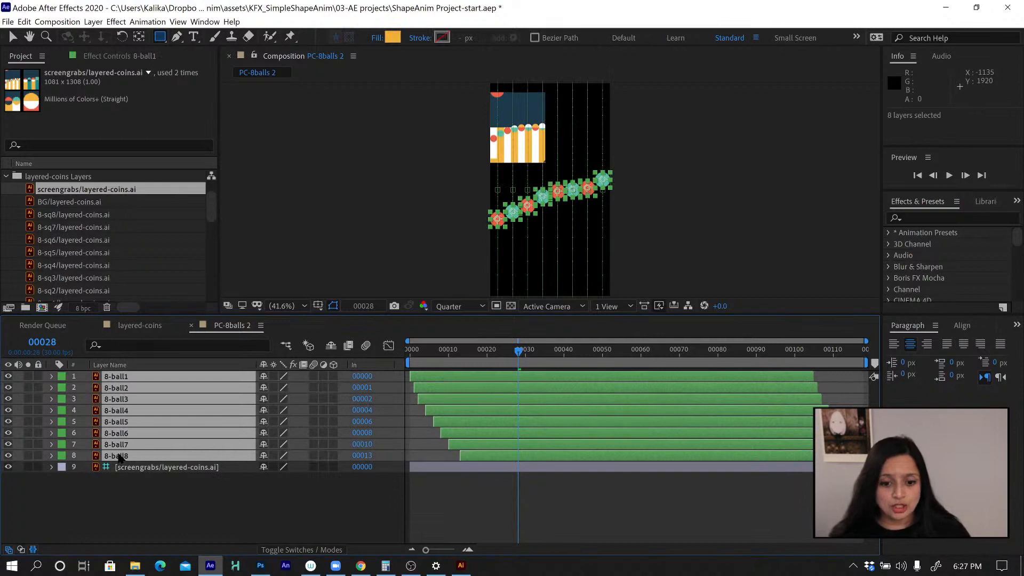
right_click(114, 381)
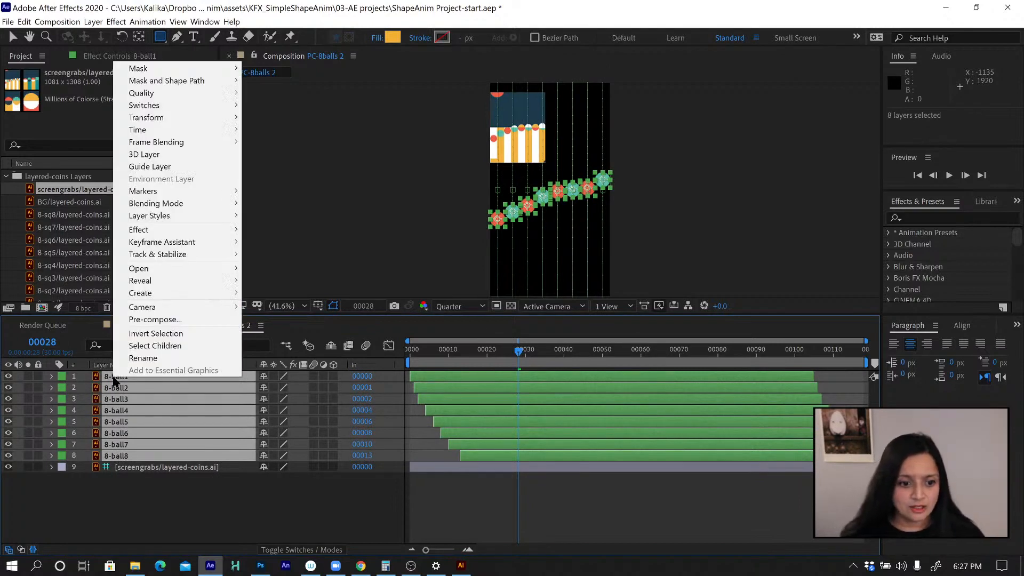
mouse_move(181, 292)
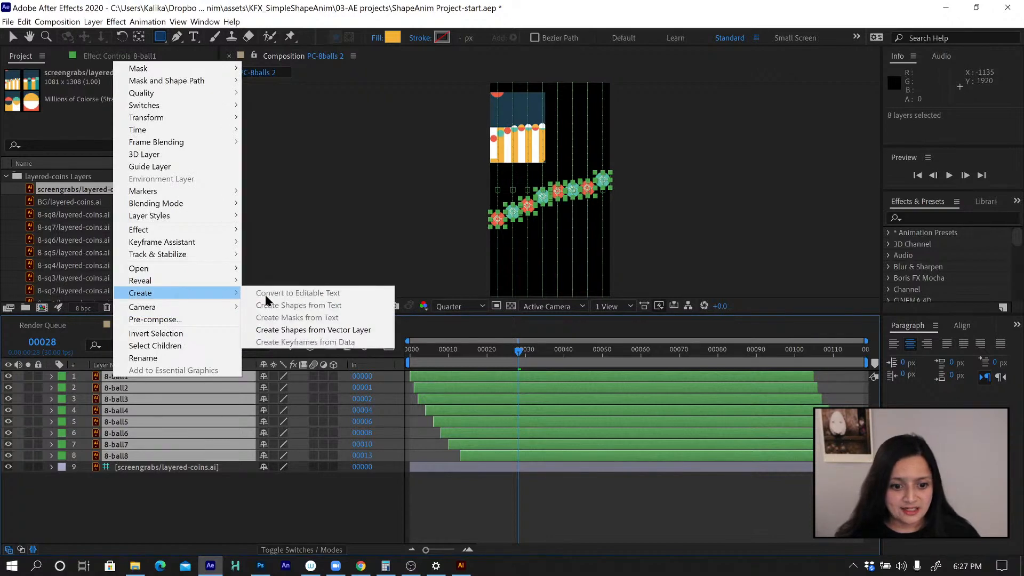
left_click(315, 330)
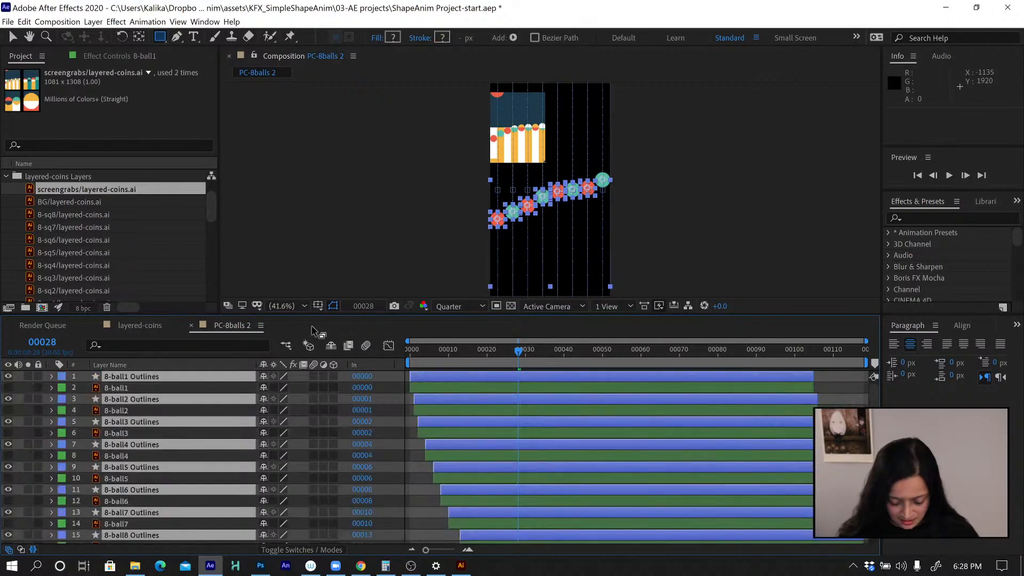
Check the keyframes on the eight new ball outline layers and move these layers together above the original 8-ball layers
key("u")
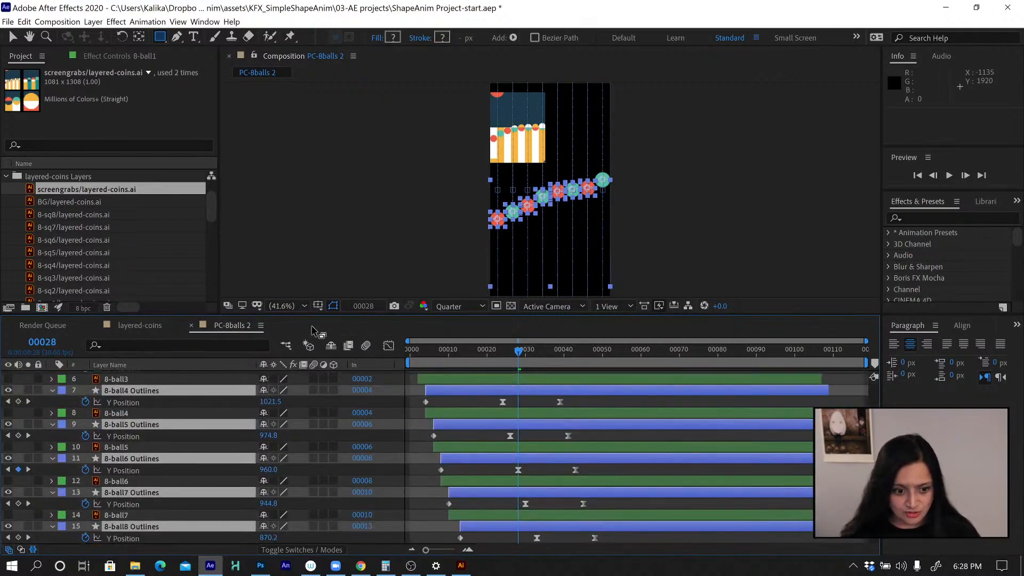
key("u")
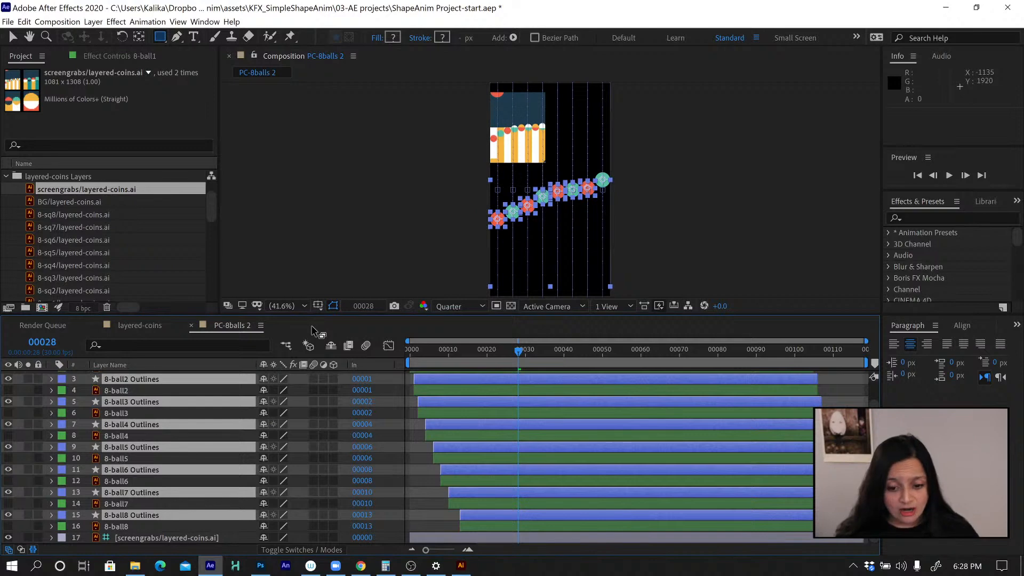
scroll(128, 395, "up", 1)
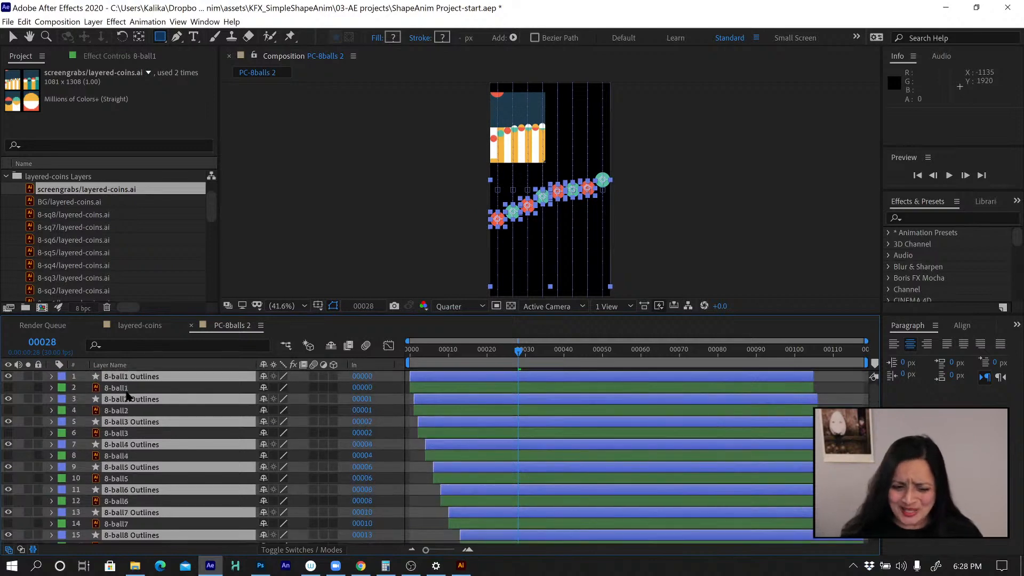
mouse_move(128, 395)
left_mouse_down()
mouse_move(119, 375)
mouse_move(118, 388)
left_mouse_up()
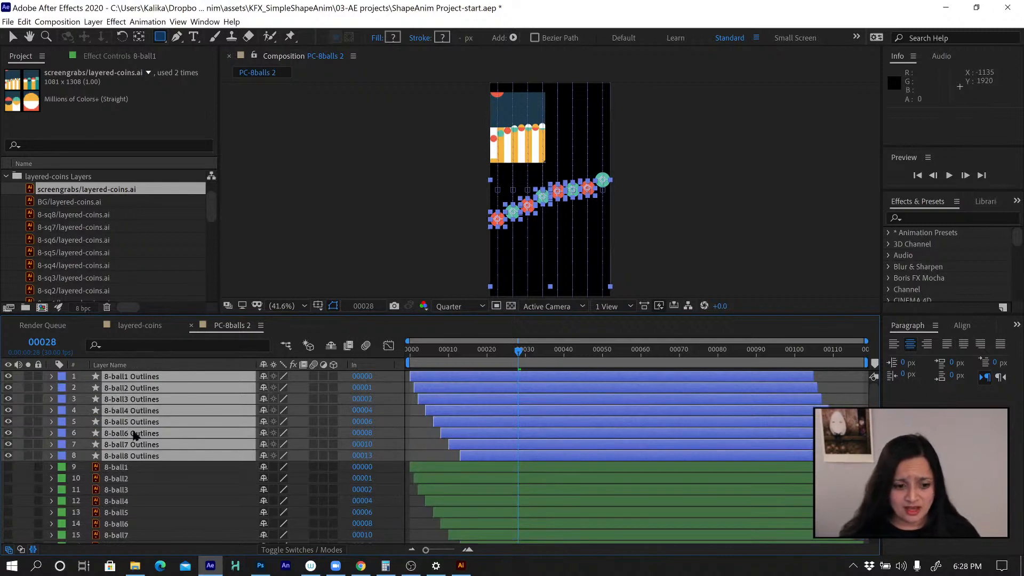
left_click(129, 466)
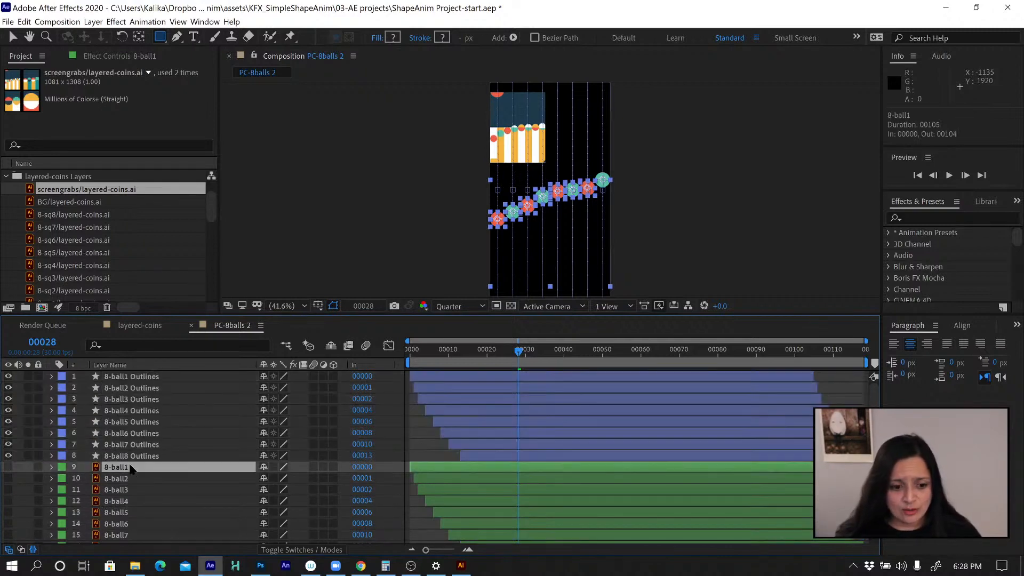
left_click(133, 378)
left_click(131, 399)
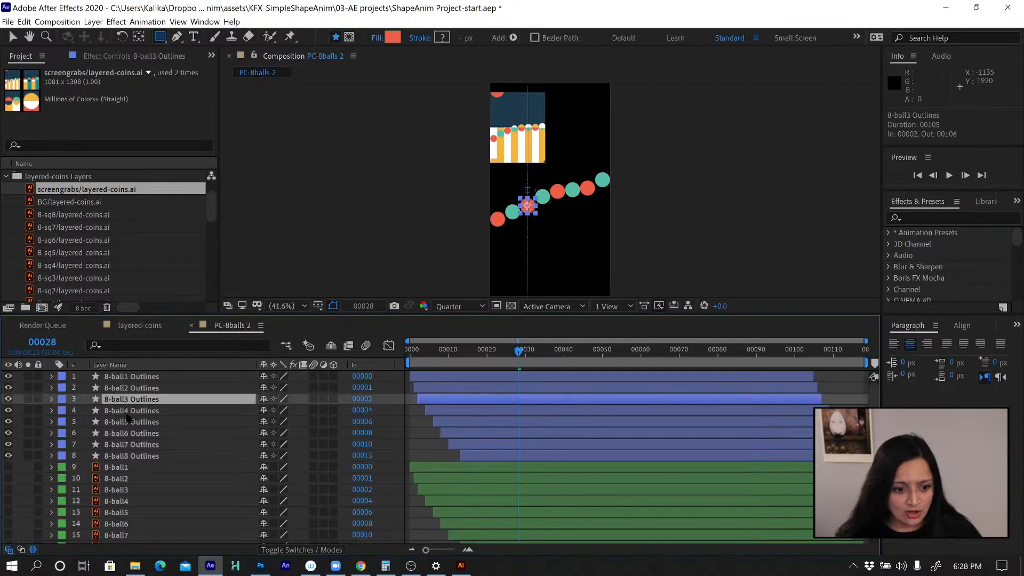
key("super")
key("super")
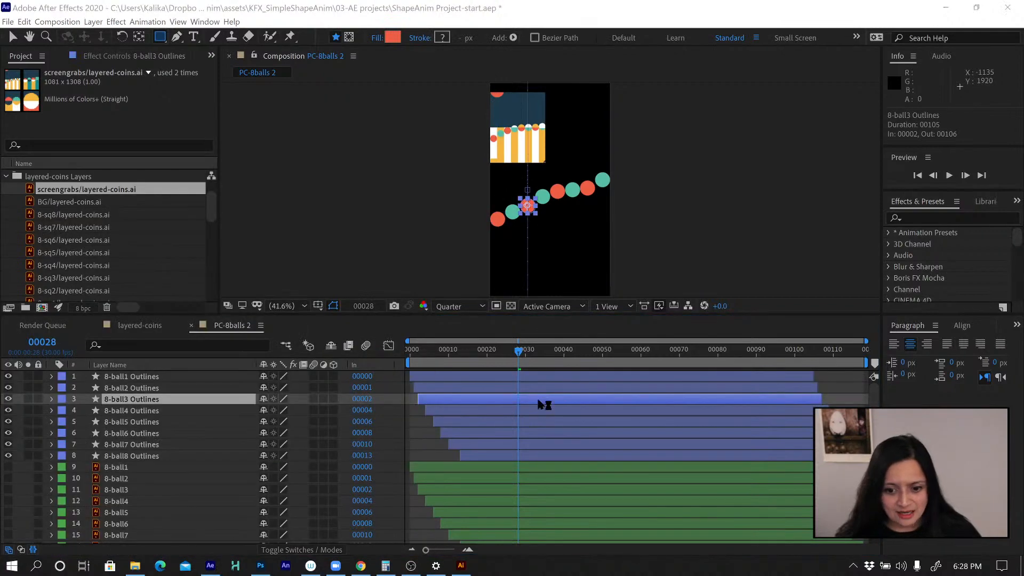
key("super+Down")
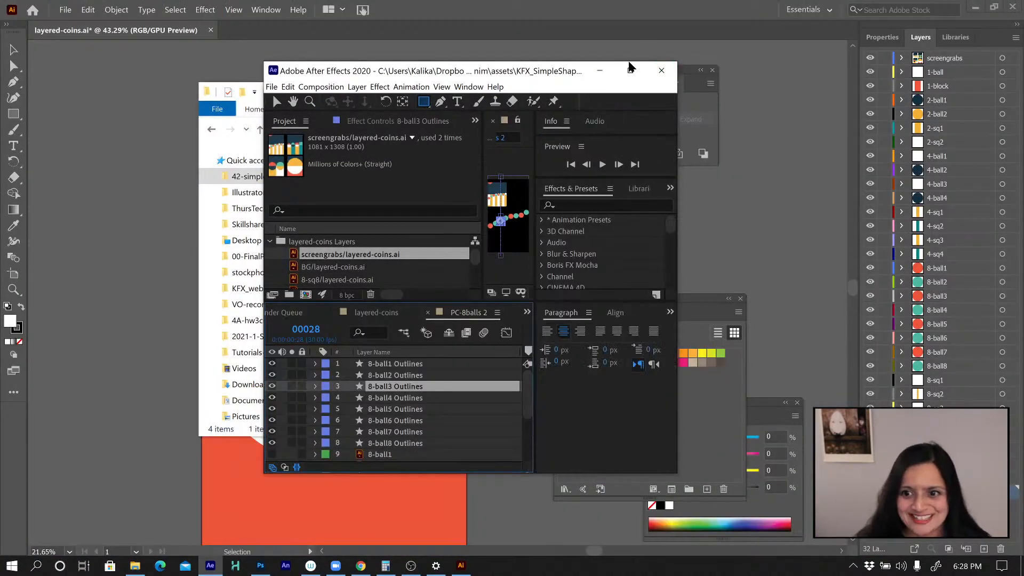
left_click(629, 72)
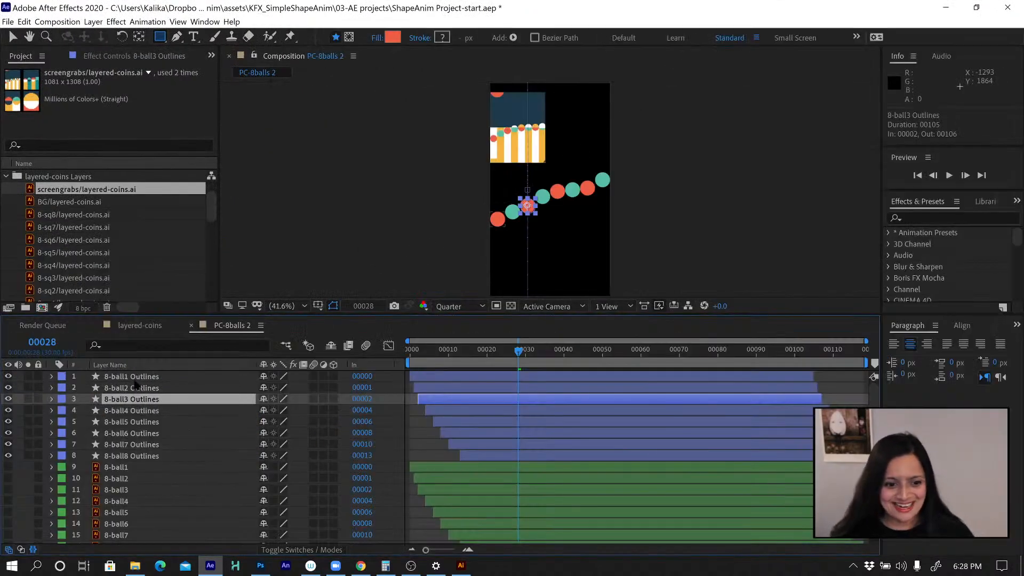
Recolour the 8-ball1, 8-ball3, 8-ball5 and 8-ball7 outlines with yellow fill F4B540 sampled from the screengrab's stripes
left_click(137, 377)
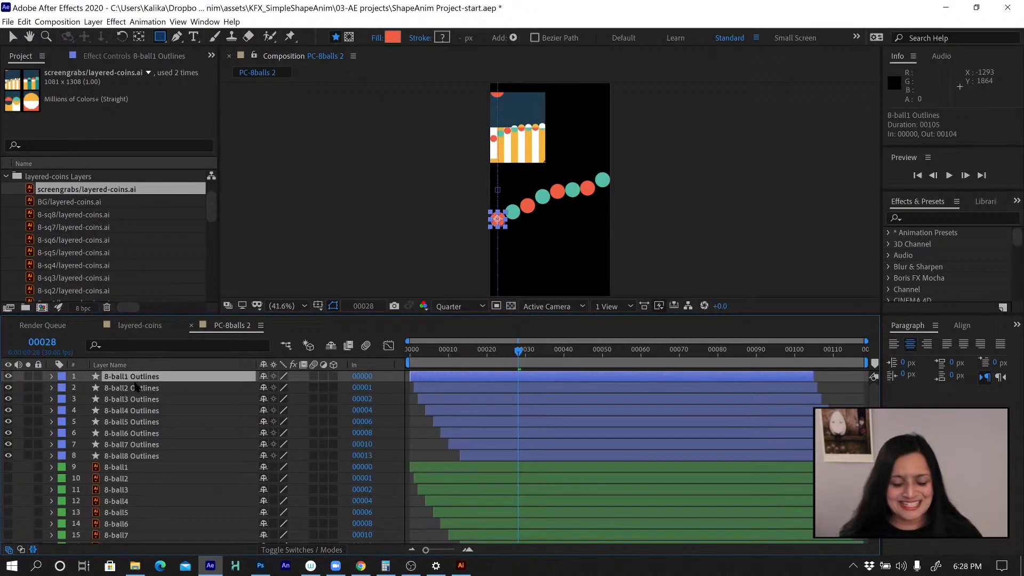
left_click(134, 399, "ctrl")
left_click(134, 421, "ctrl")
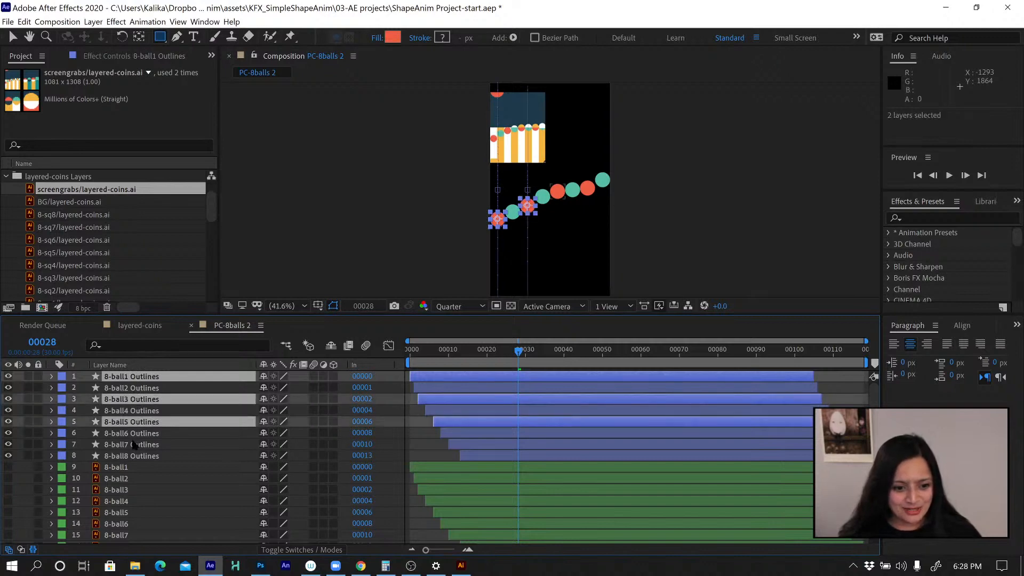
left_click(135, 445, "ctrl")
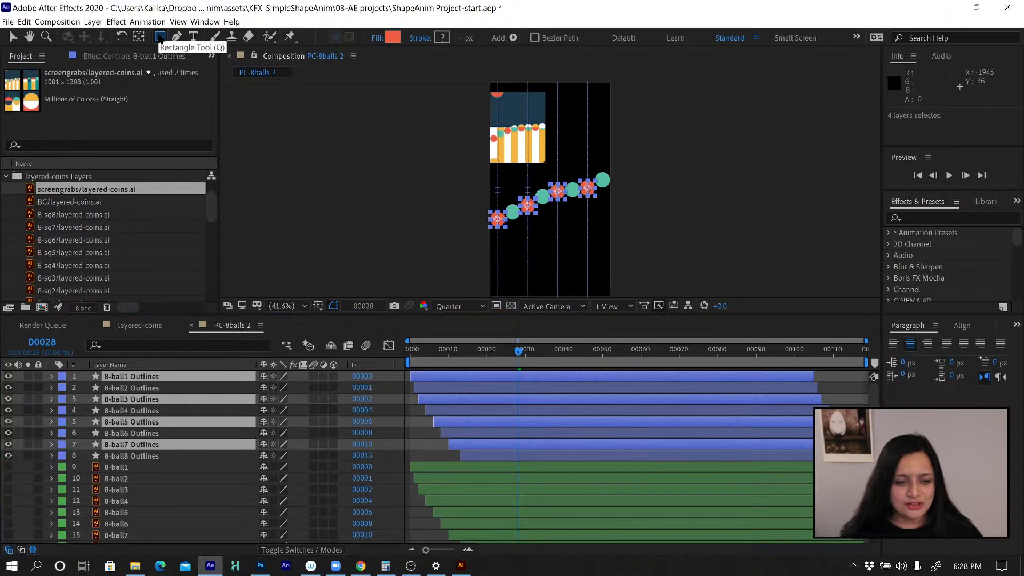
left_click(13, 38)
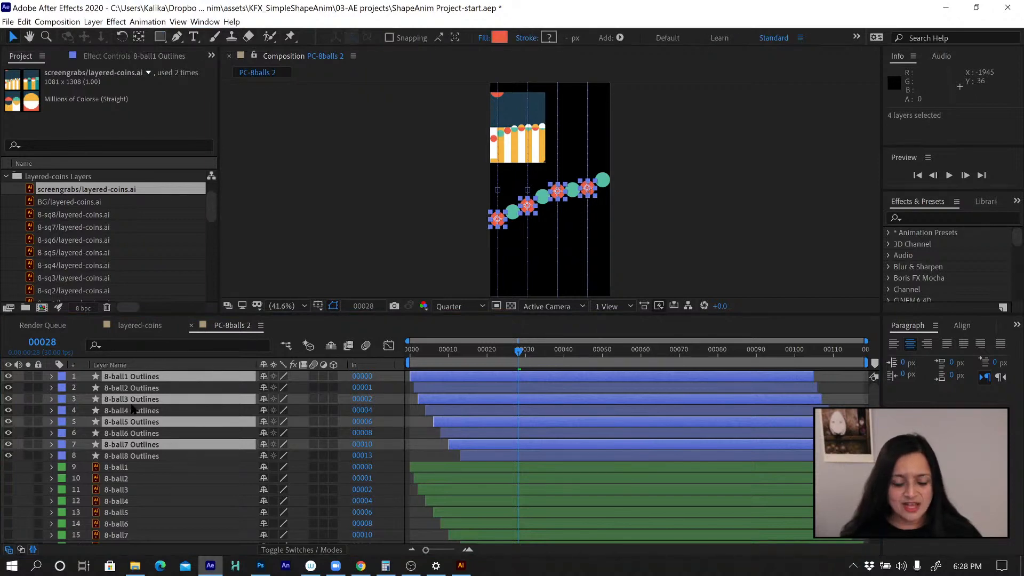
left_click(499, 38)
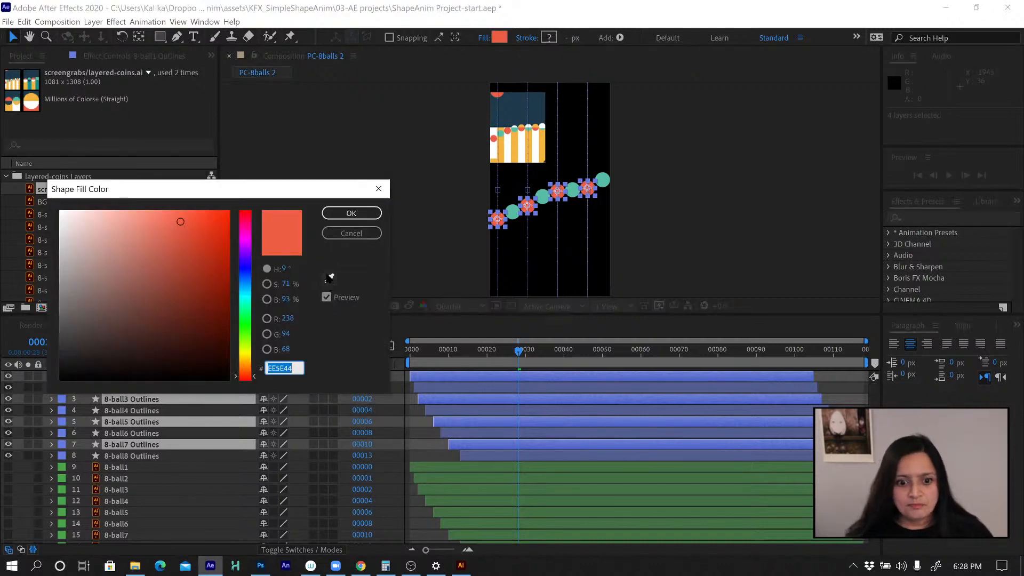
left_click(329, 278)
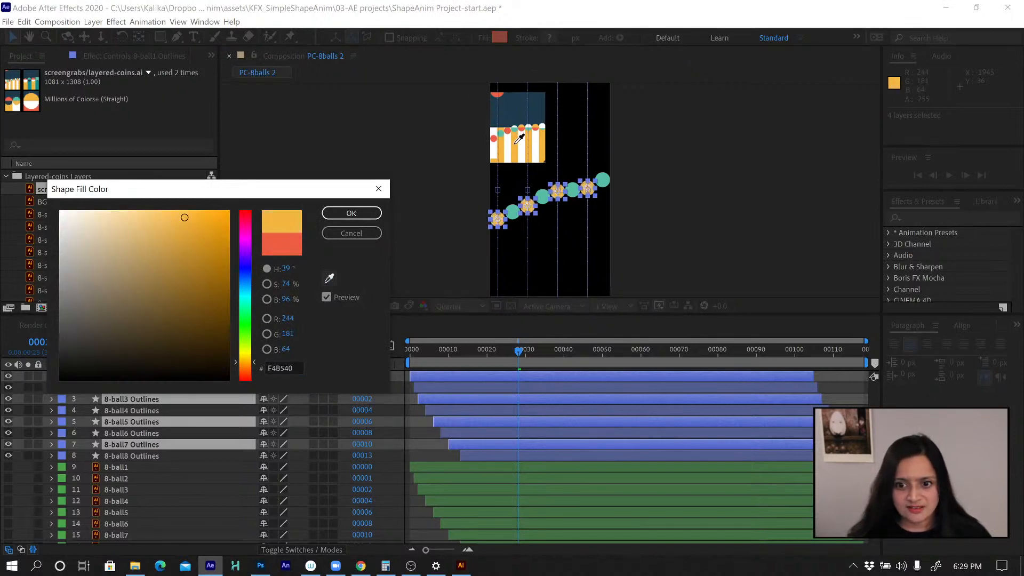
left_click(516, 143)
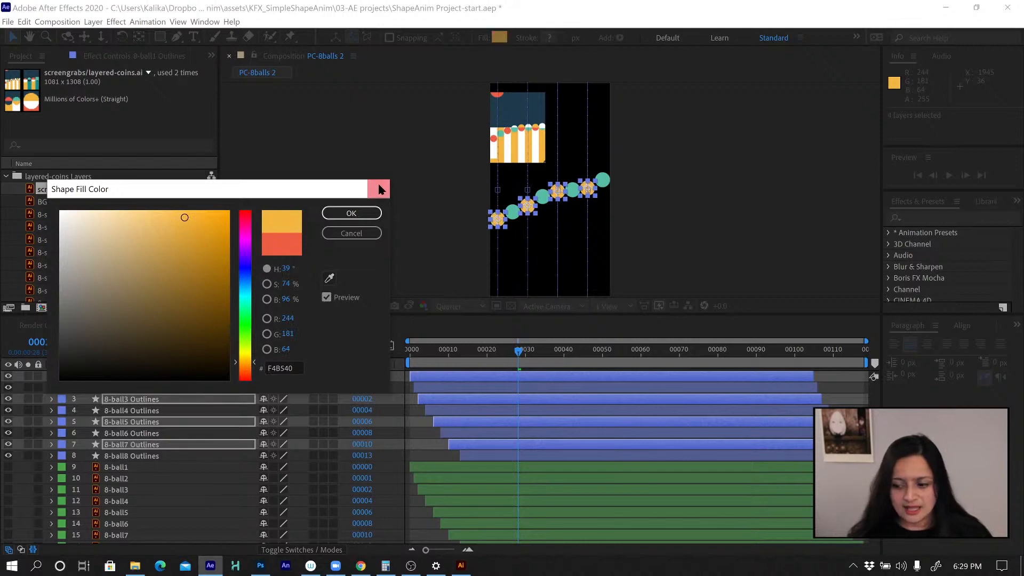
left_click(336, 213)
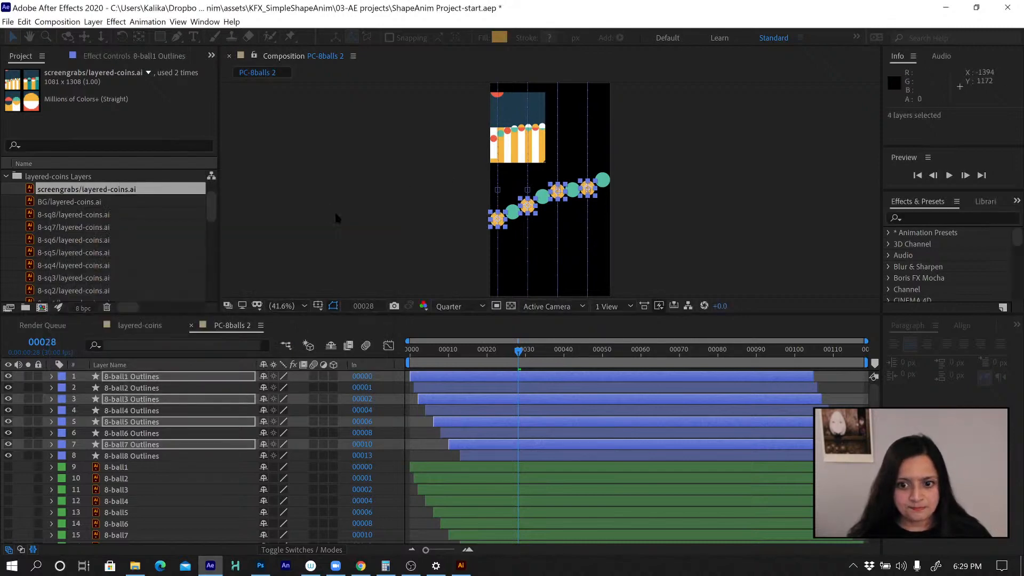
Recolour the 8-ball2, 8-ball4, 8-ball6 and 8-ball8 outlines with white fill FFFFFF sampled from the screengrab's stripes
left_click(142, 456)
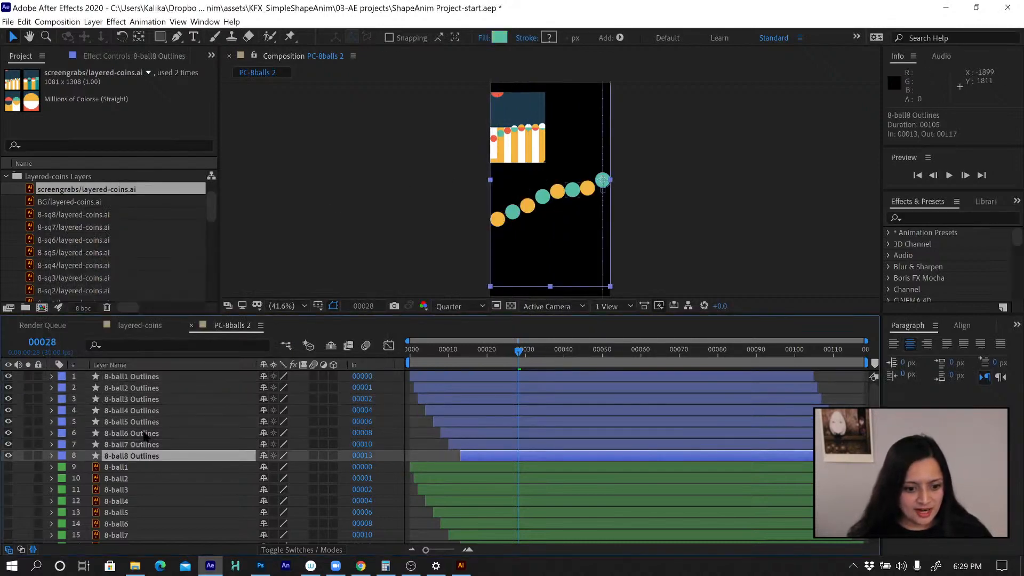
left_click(143, 433, "ctrl")
left_click(145, 410, "ctrl")
left_click(149, 387, "ctrl")
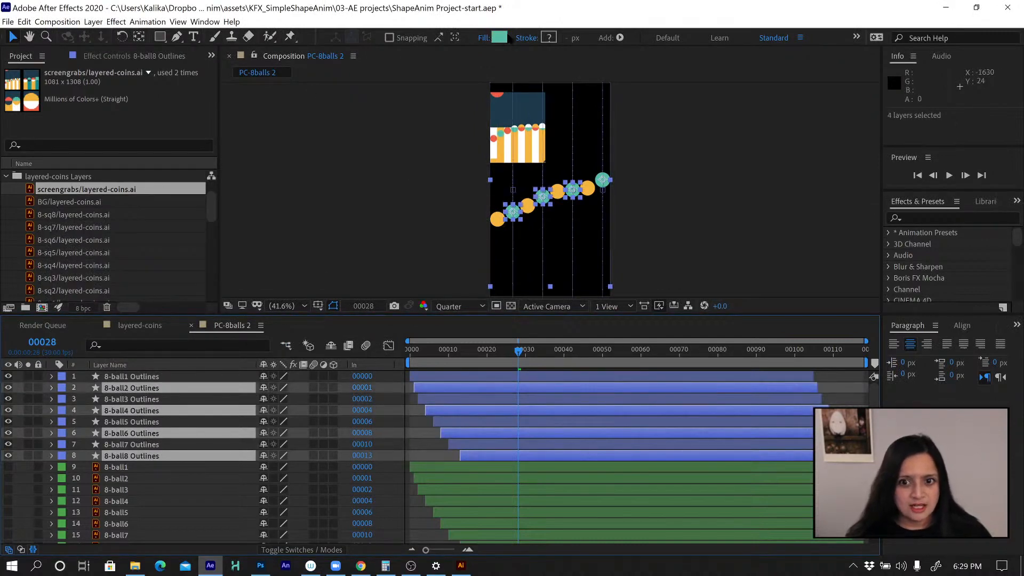
left_click(500, 38)
left_click(329, 277)
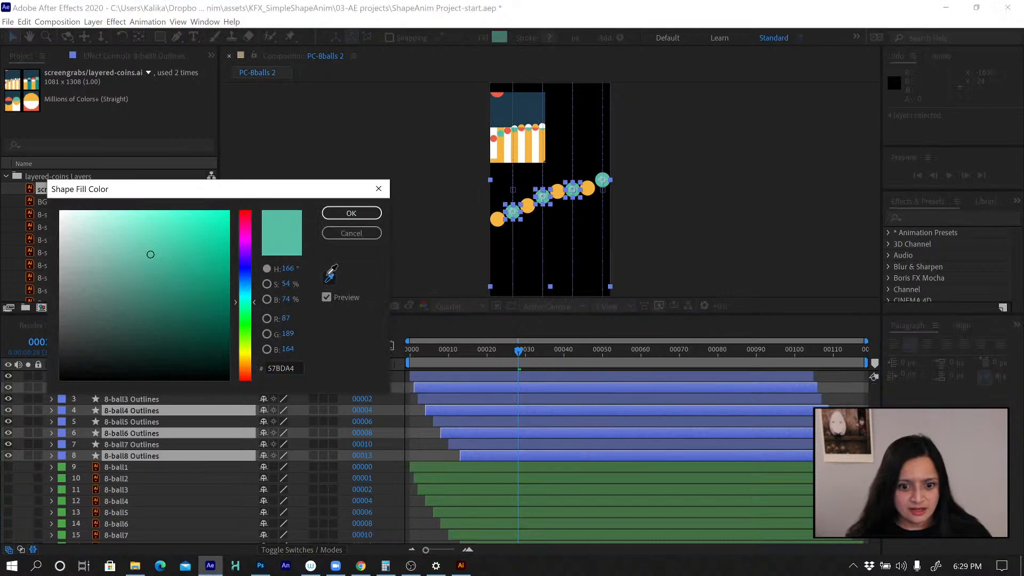
left_click(534, 154)
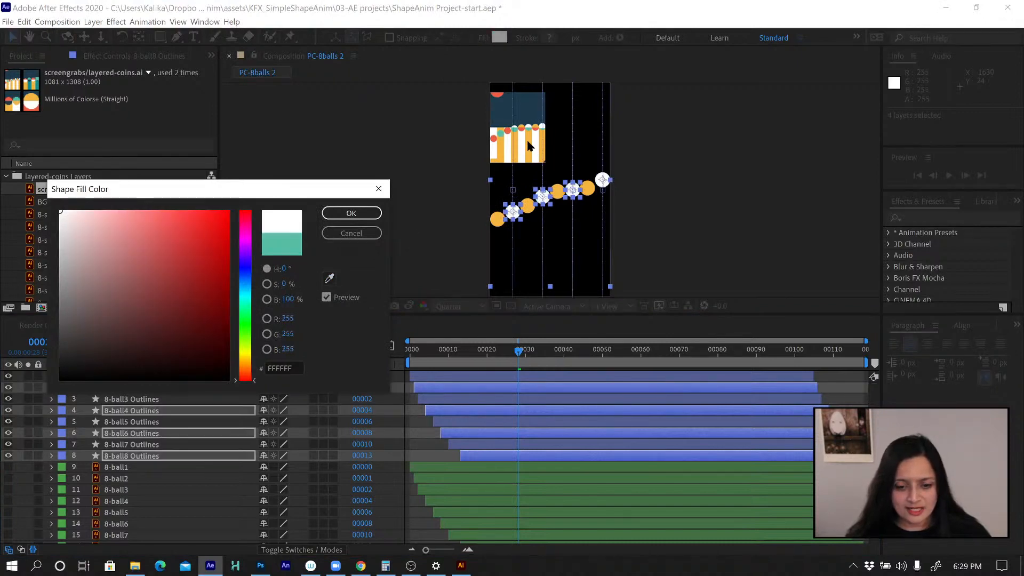
left_click(356, 213)
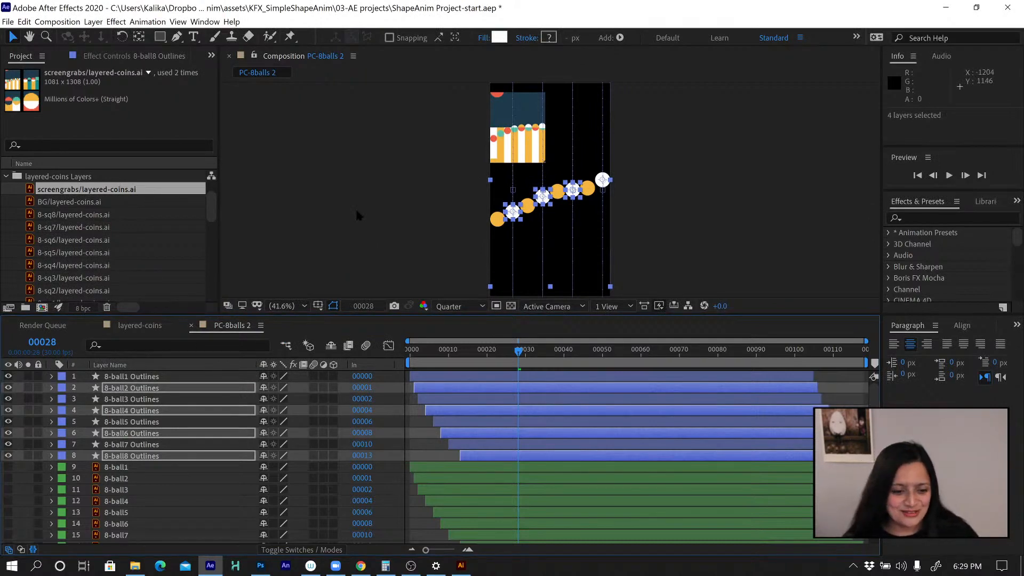
left_click(149, 387)
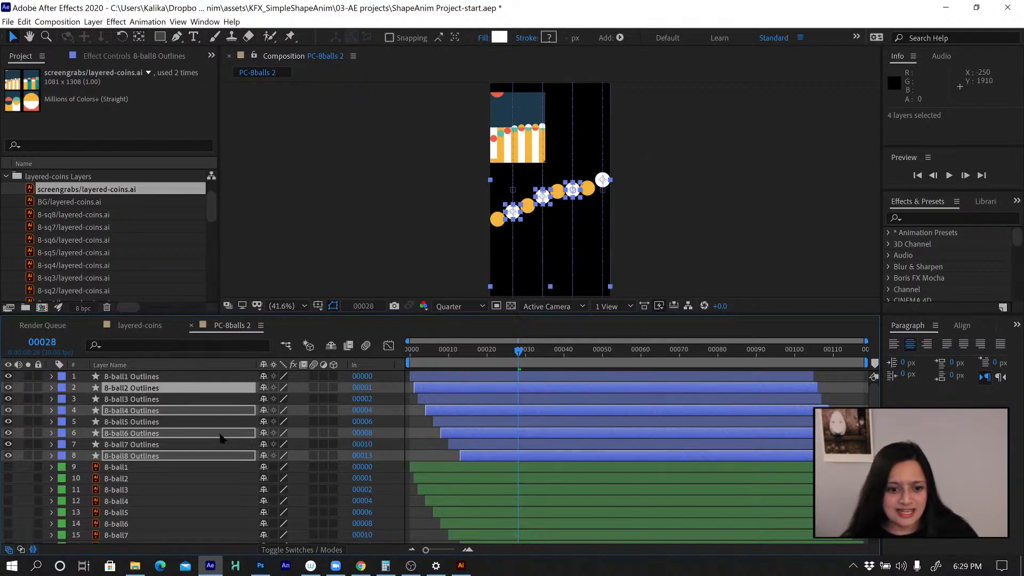
Duplicate the PC-8balls layer in the layered-coins composition and reveal the PC-8balls 2 composition among the project items
left_click(135, 326)
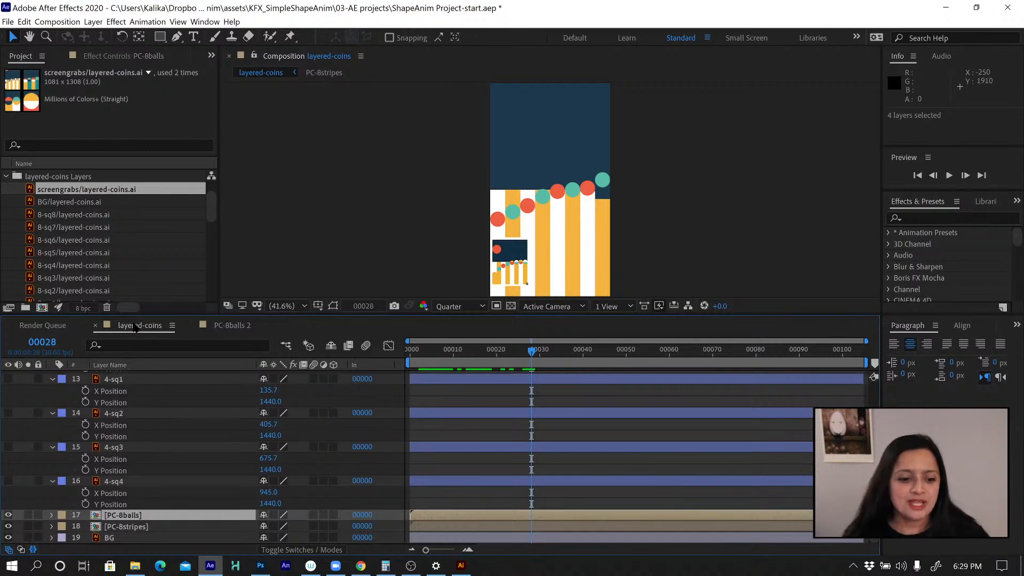
left_click(122, 515)
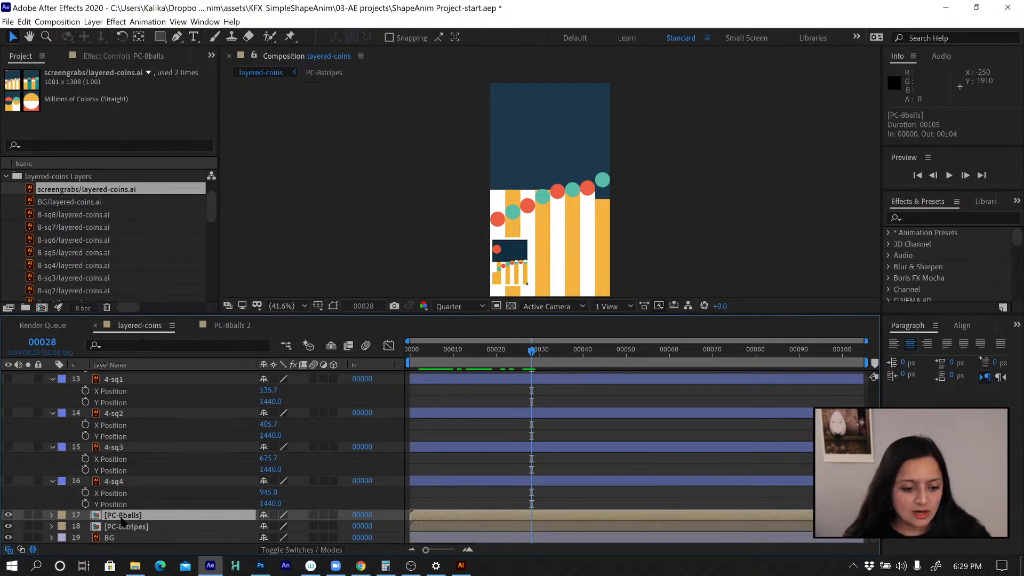
left_click(6, 177)
left_click(49, 190)
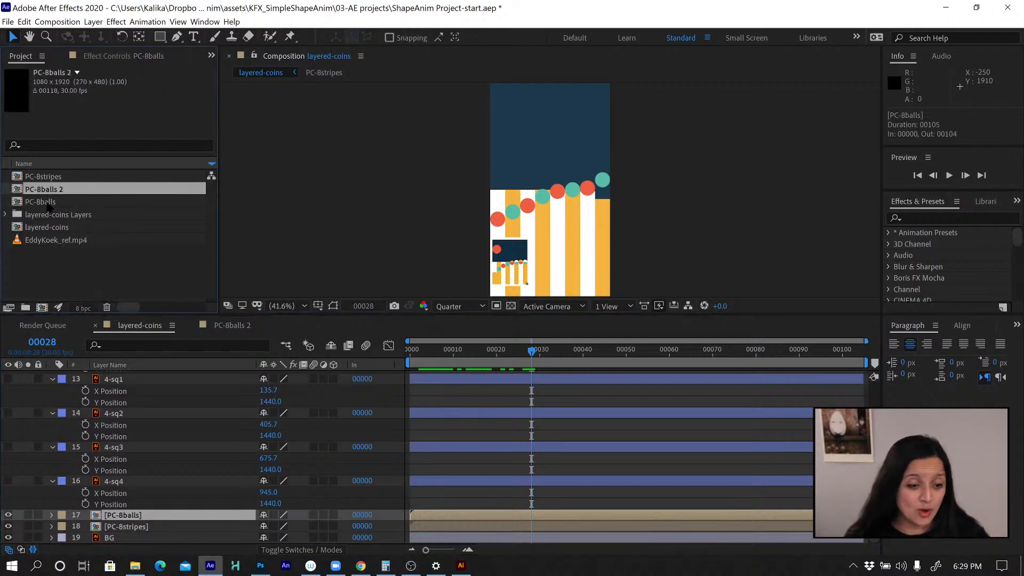
left_click(47, 201)
left_click(47, 189)
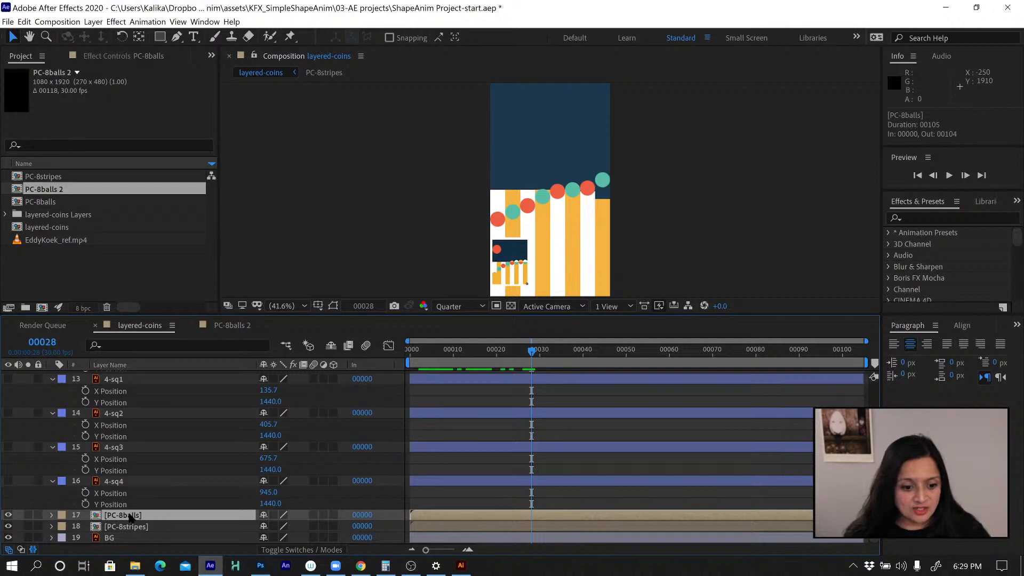
left_click(24, 21)
left_click(56, 167)
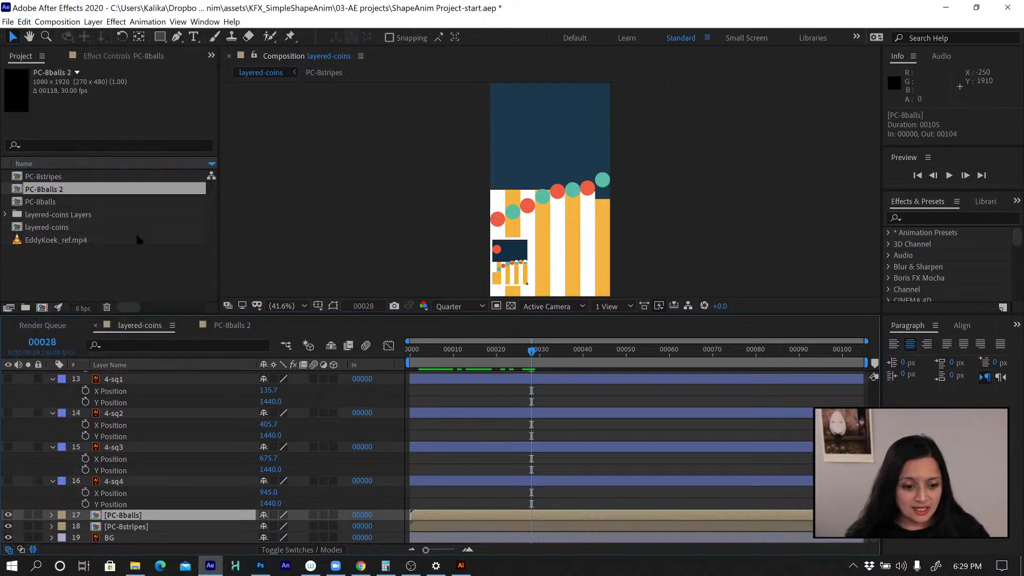
scroll(173, 461, "down", 1)
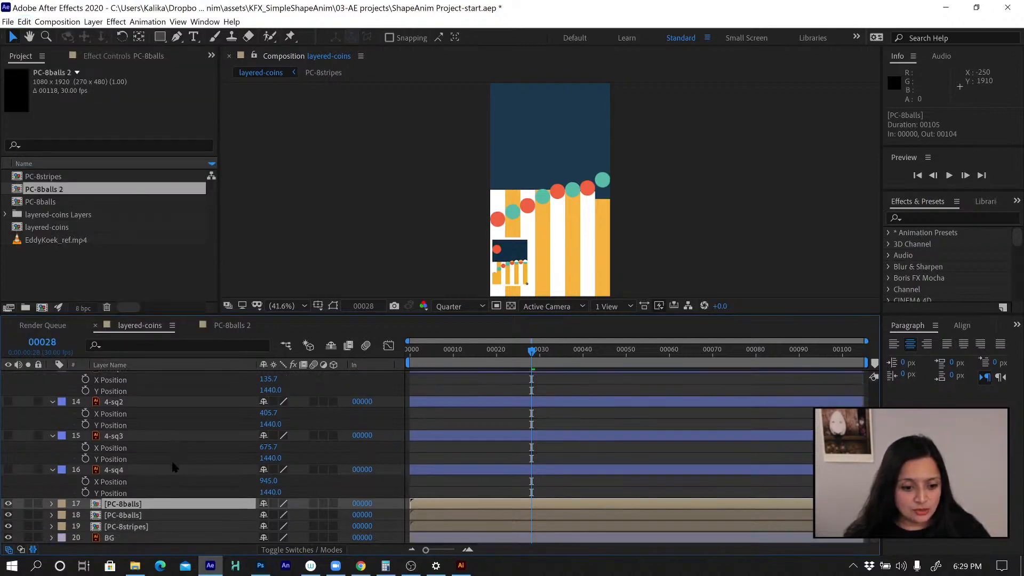
Duplicate the PC-8stripes layer and move the copy above both PC-8balls layers
left_click(129, 527)
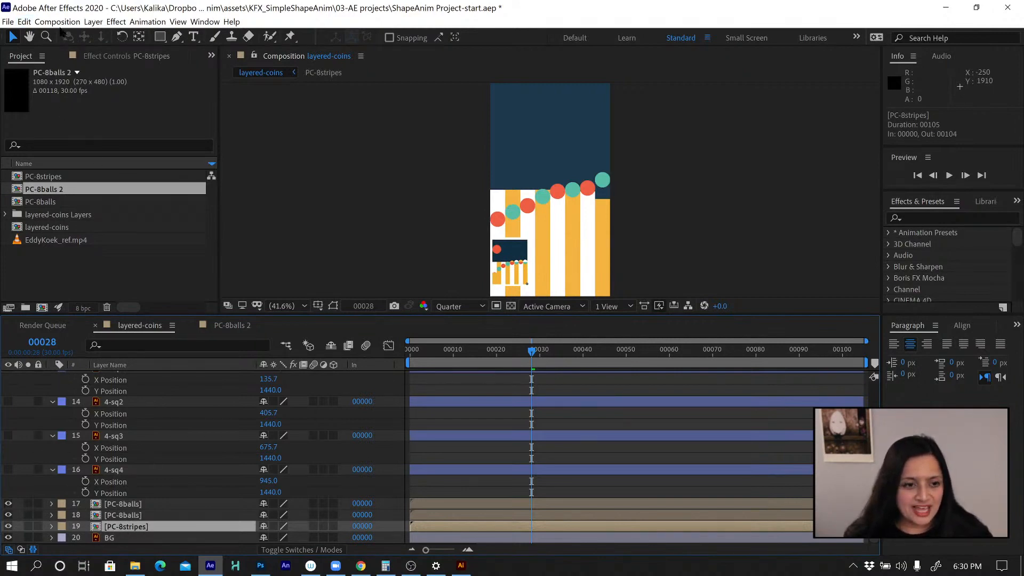
left_click(24, 22)
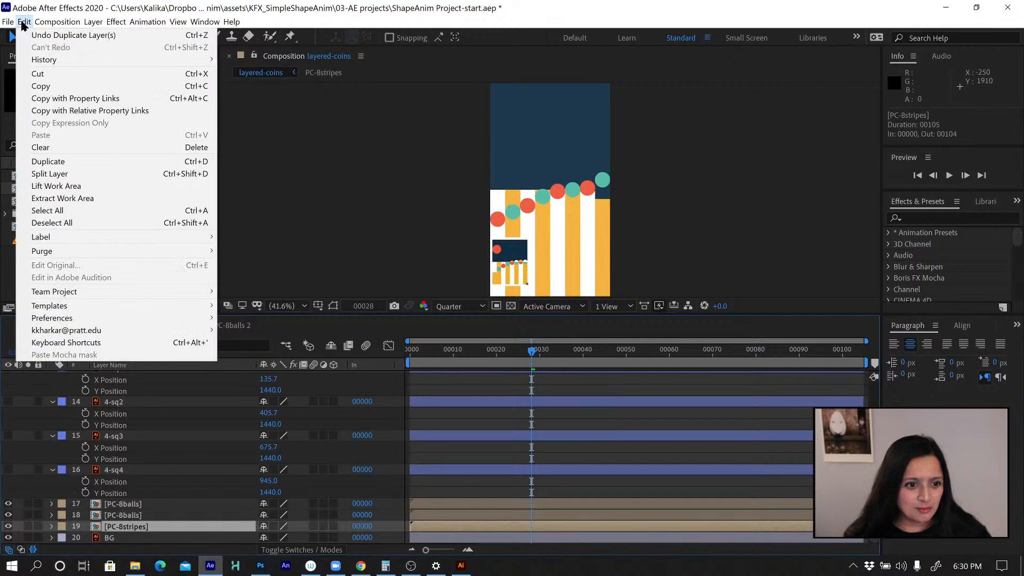
left_click(55, 162)
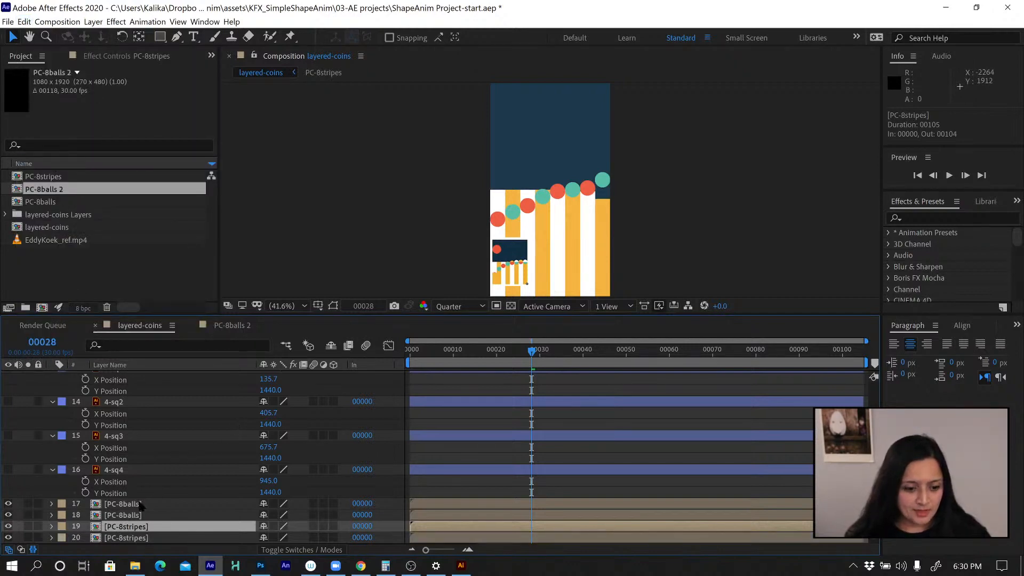
left_click_drag(132, 528, 134, 514)
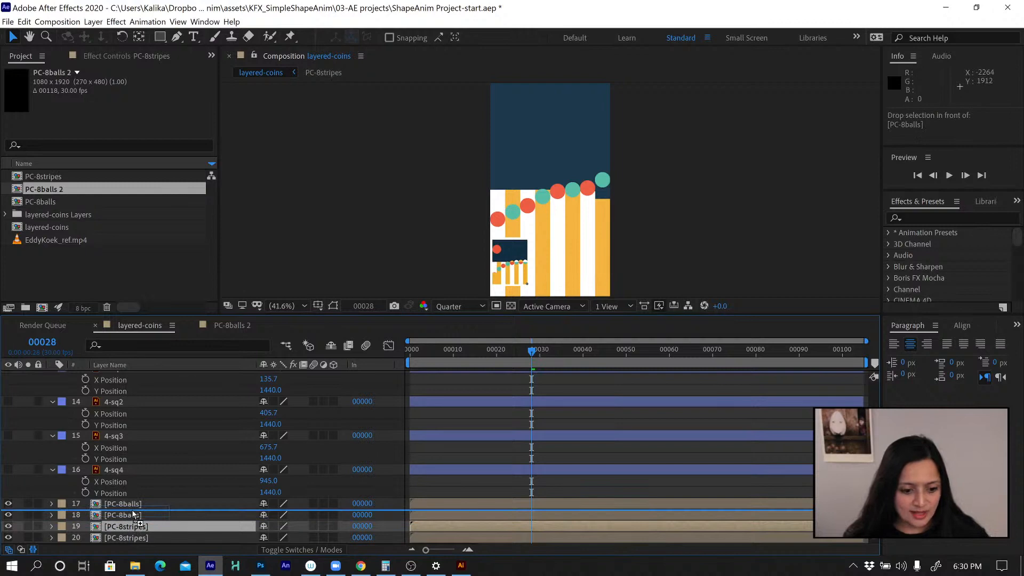
left_click_drag(133, 513, 136, 504)
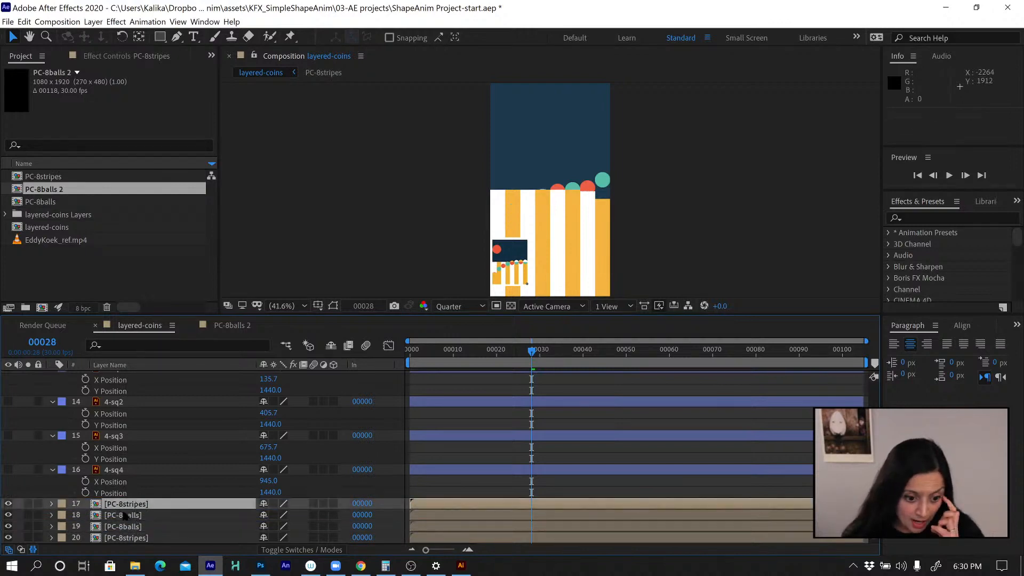
Replace the upper PC-8balls layer with the PC-8balls 2 composition and place the remaining PC-8balls layer directly above it
left_click(135, 515)
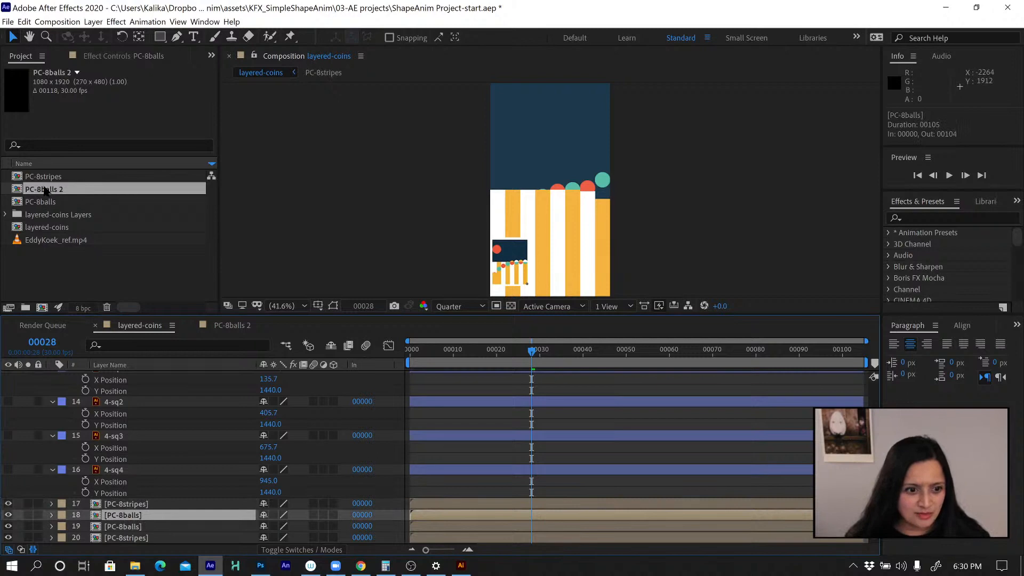
left_click_drag(45, 190, 133, 517)
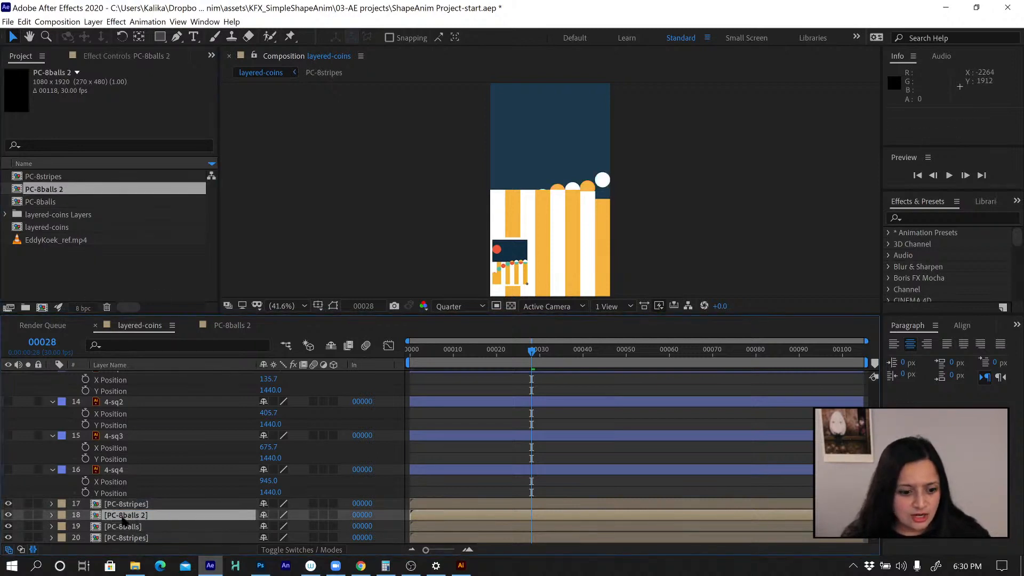
left_click(29, 515)
left_click(30, 515)
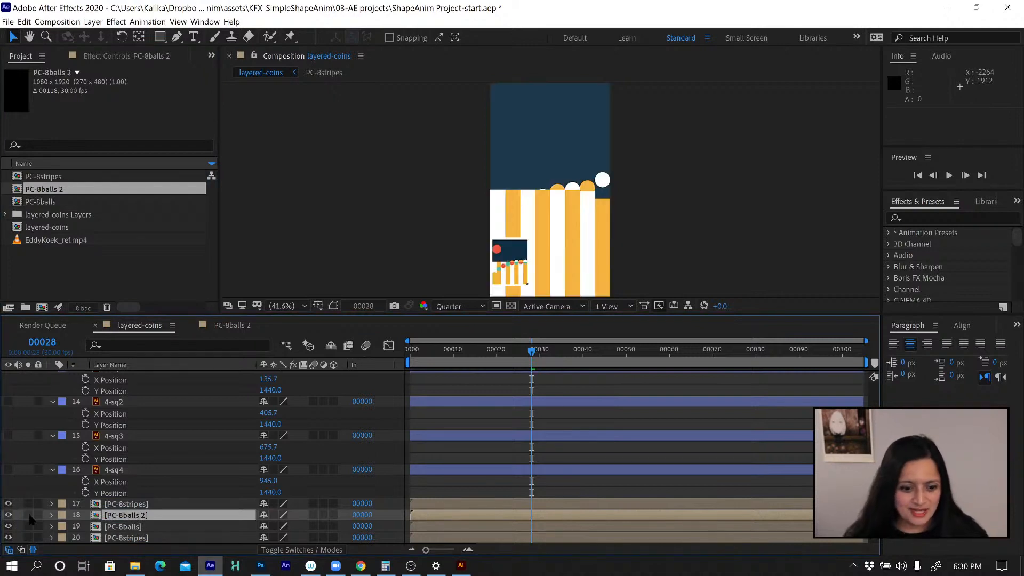
left_click_drag(112, 525, 123, 517)
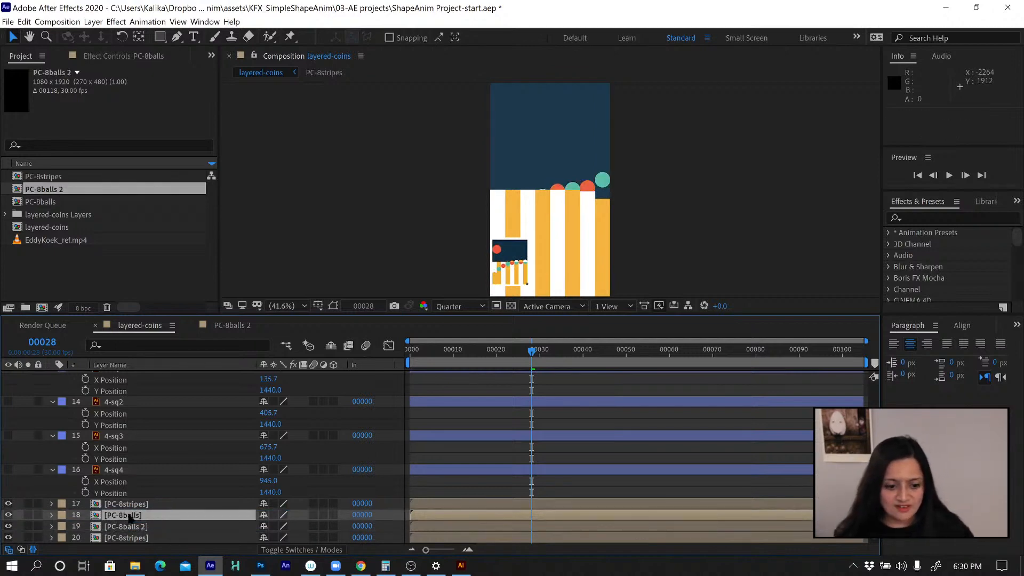
left_click(28, 515)
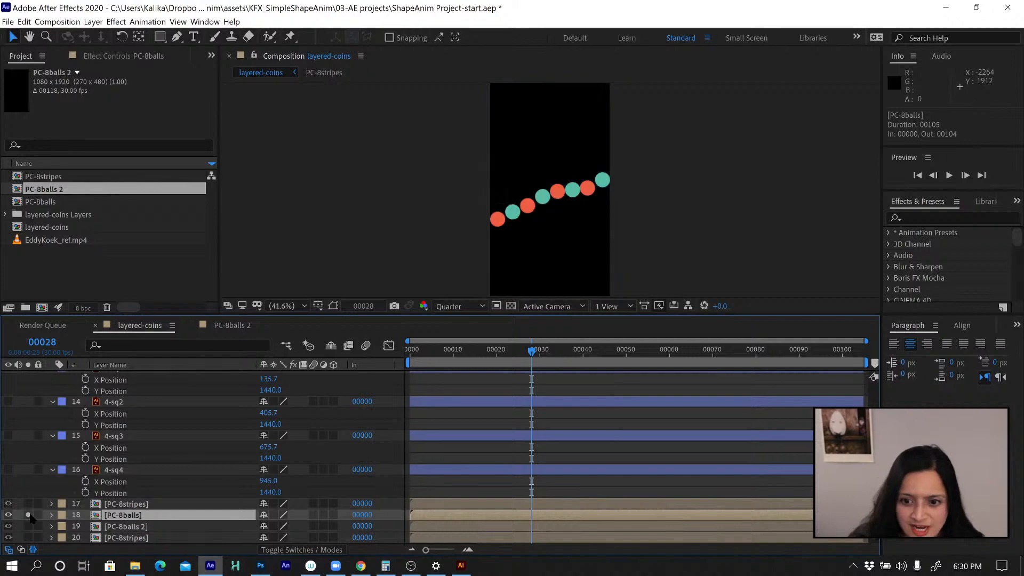
left_click(28, 514)
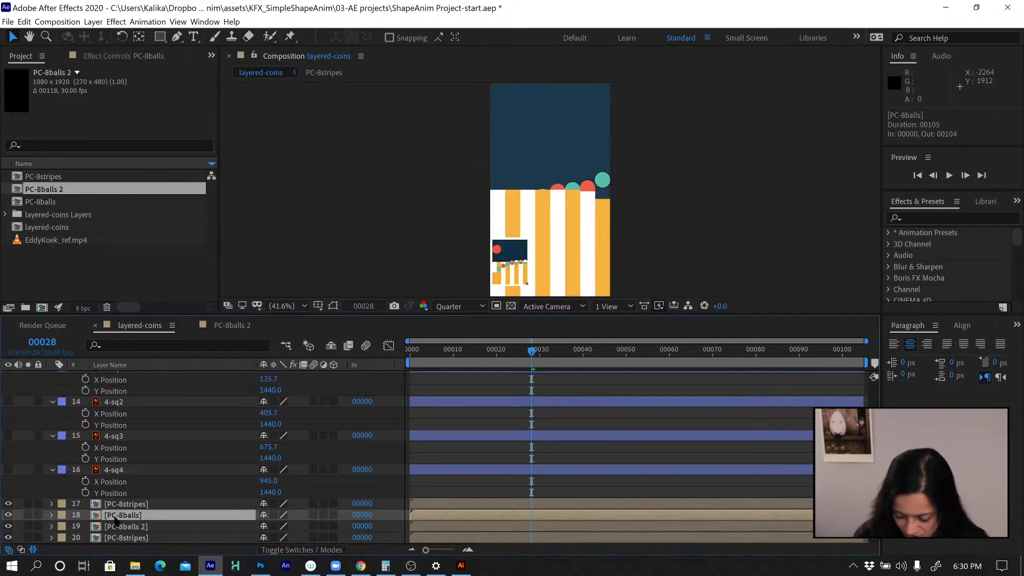
Rename the PC-8balls layer as PC-8balls-orangeGreen
key("Return")
type("-")
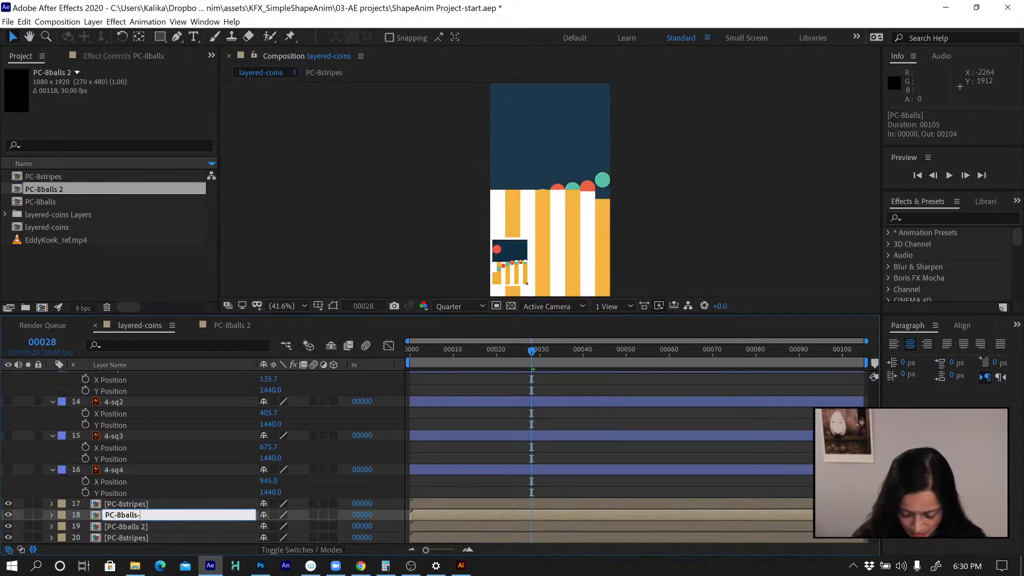
type("orangeGre")
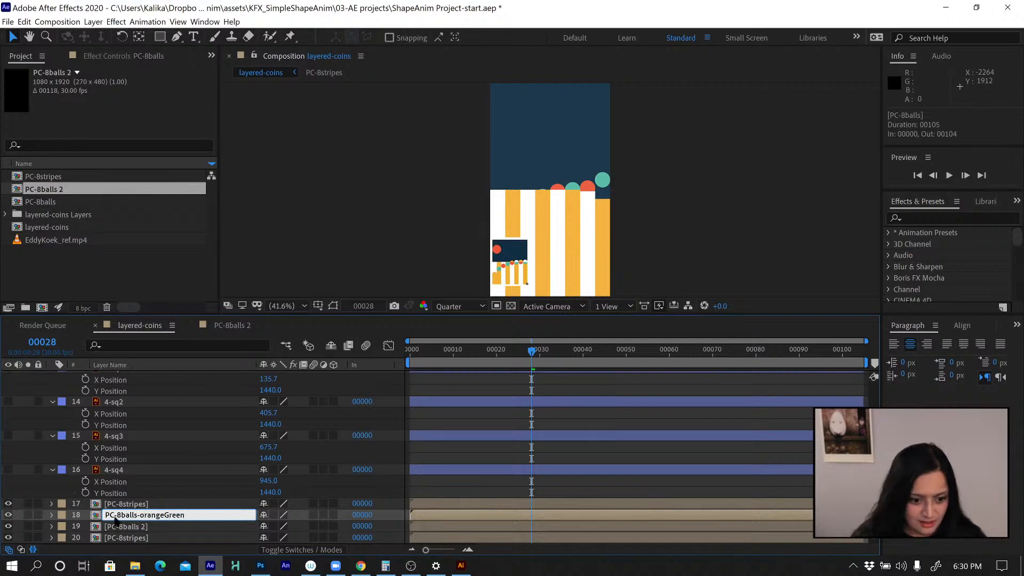
type("en")
key("Return")
left_click(116, 516)
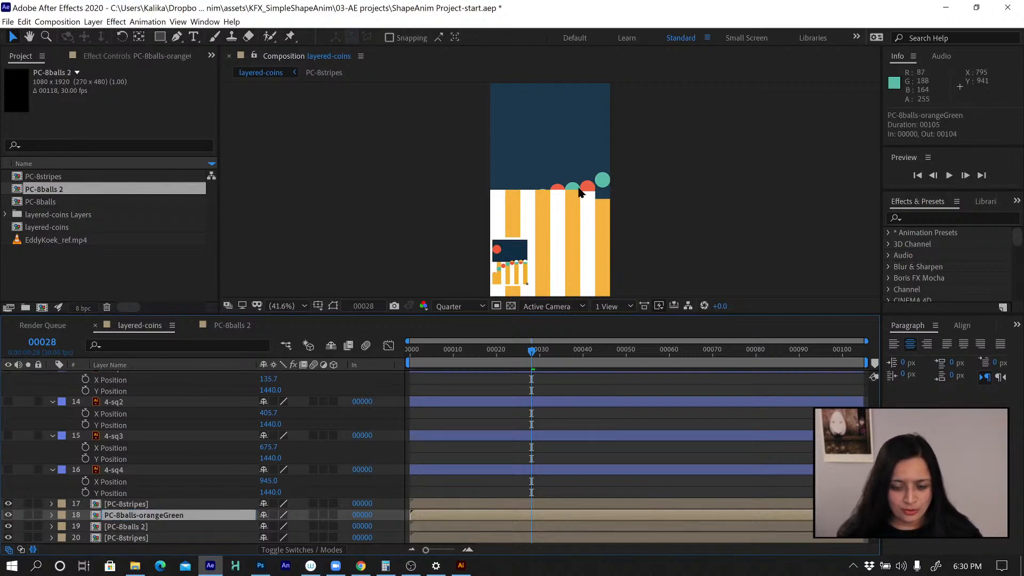
Set the track matte of PC-8balls-orangeGreen to Alpha Matte using the PC-8stripes layer above it
left_click(139, 504)
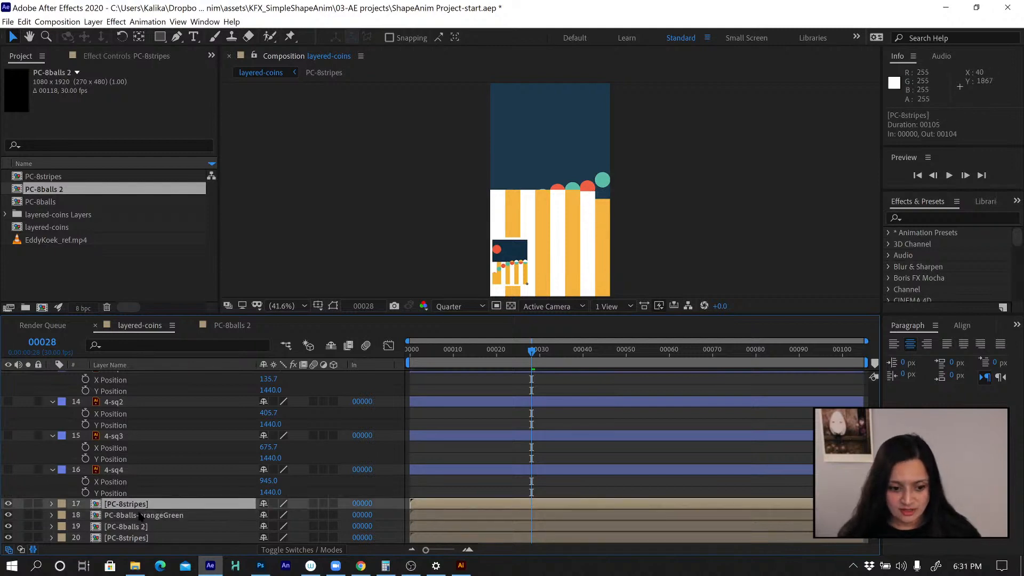
left_click(140, 516)
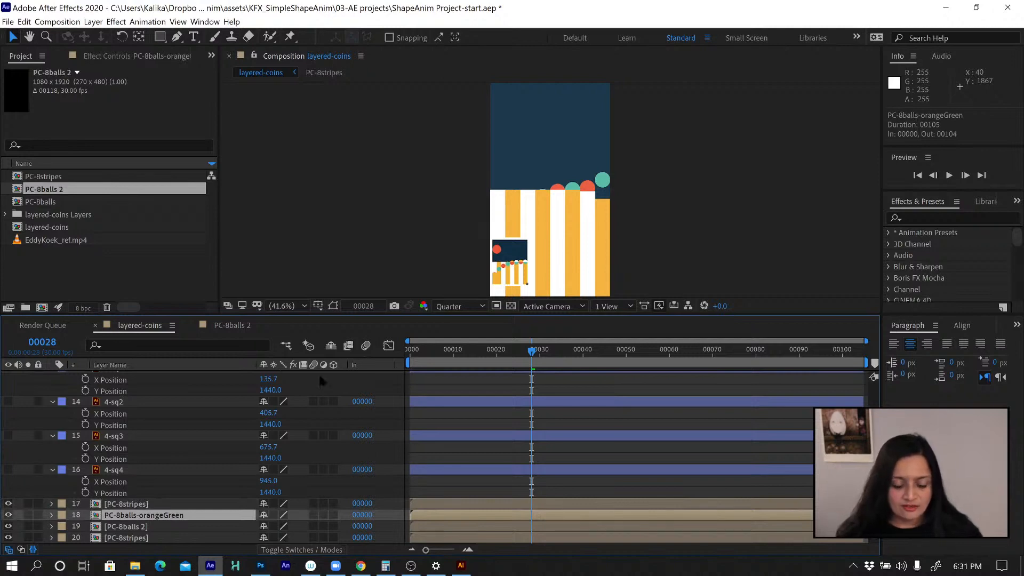
left_click(293, 550)
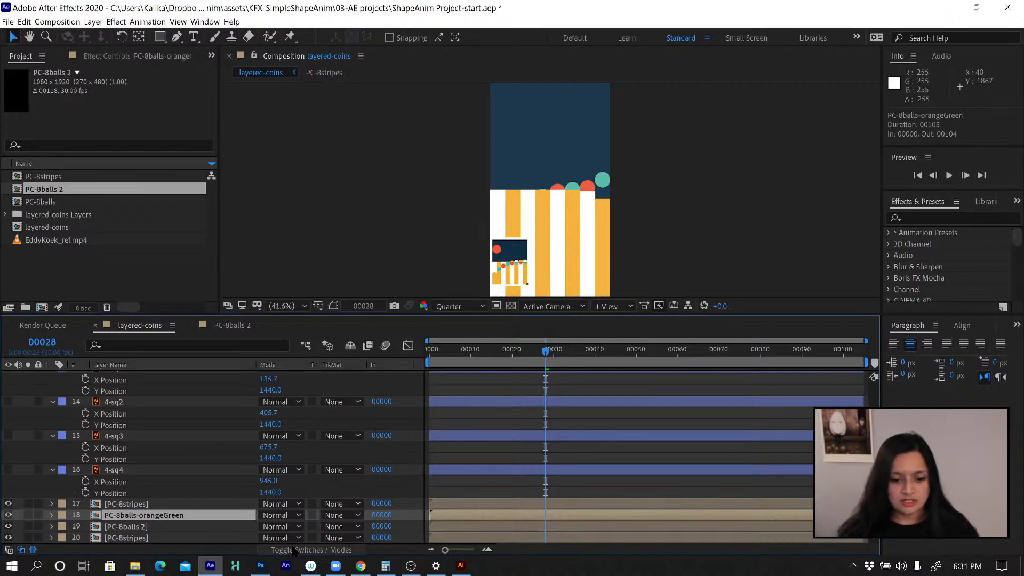
left_click(293, 550)
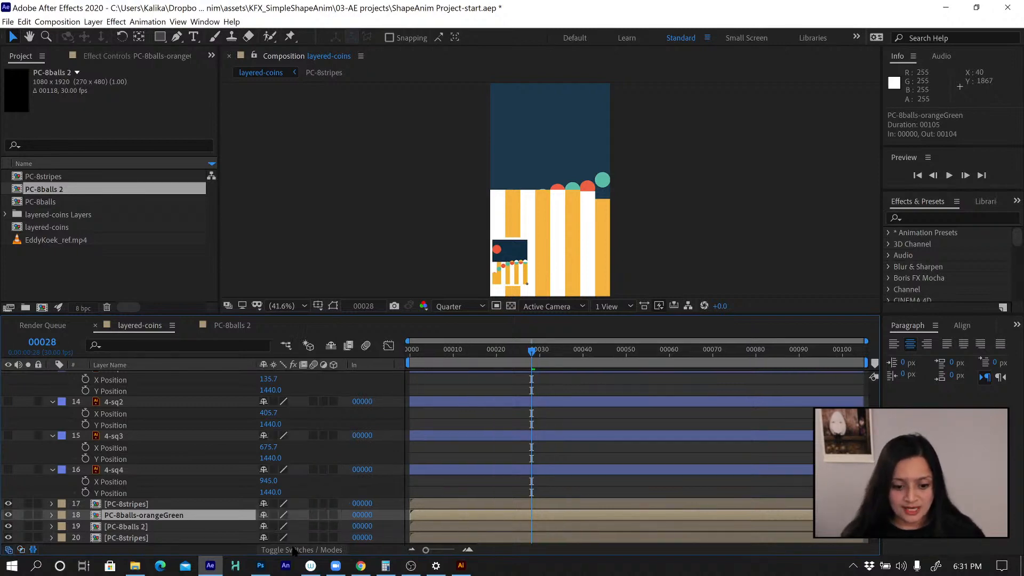
left_click(293, 549)
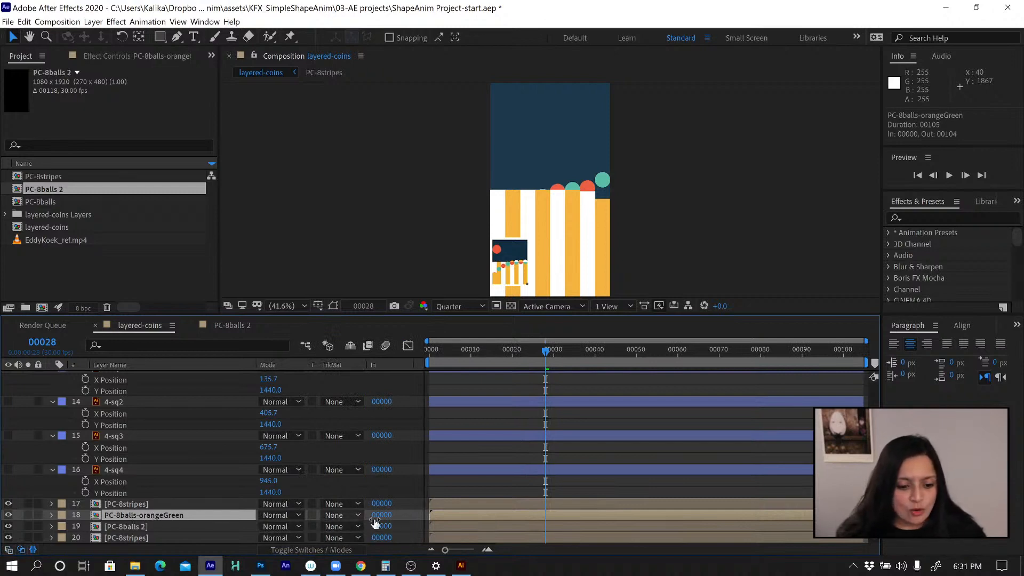
left_click(348, 515)
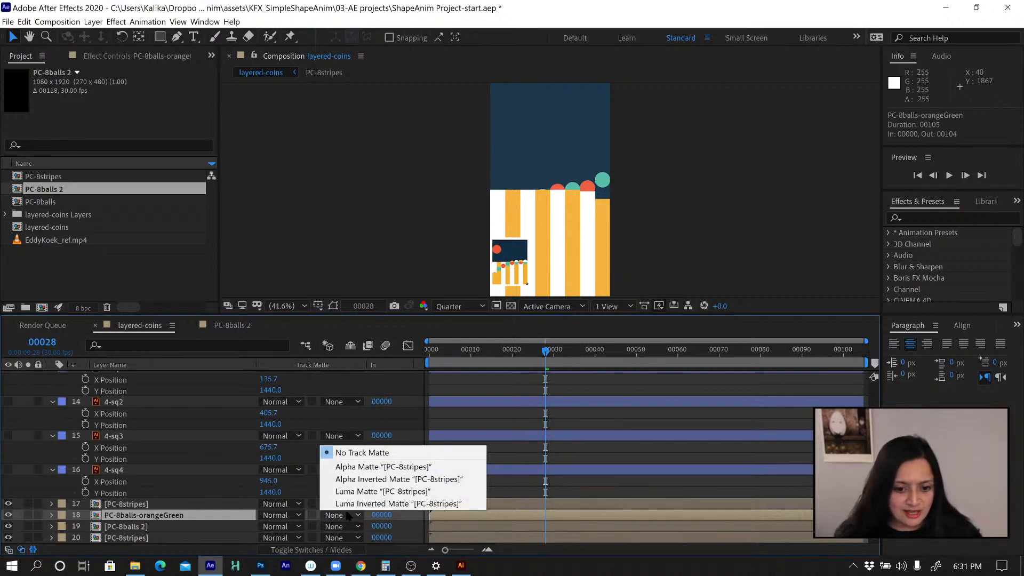
left_click(359, 467)
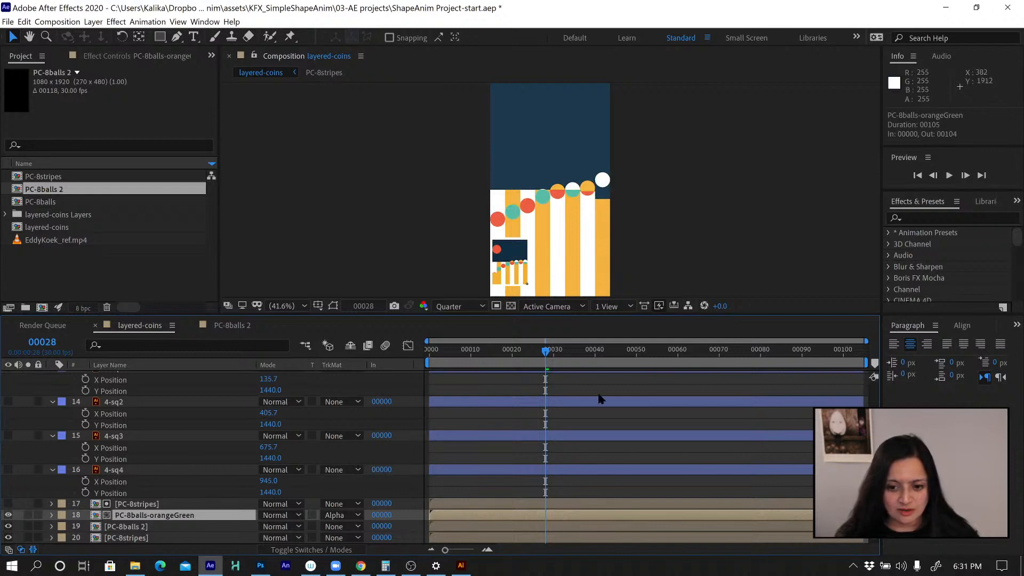
Preview the animation from frame 0 and examine the two-coloured balls crossing the stripes up to frame 31
left_click_drag(545, 351, 285, 356)
key("space")
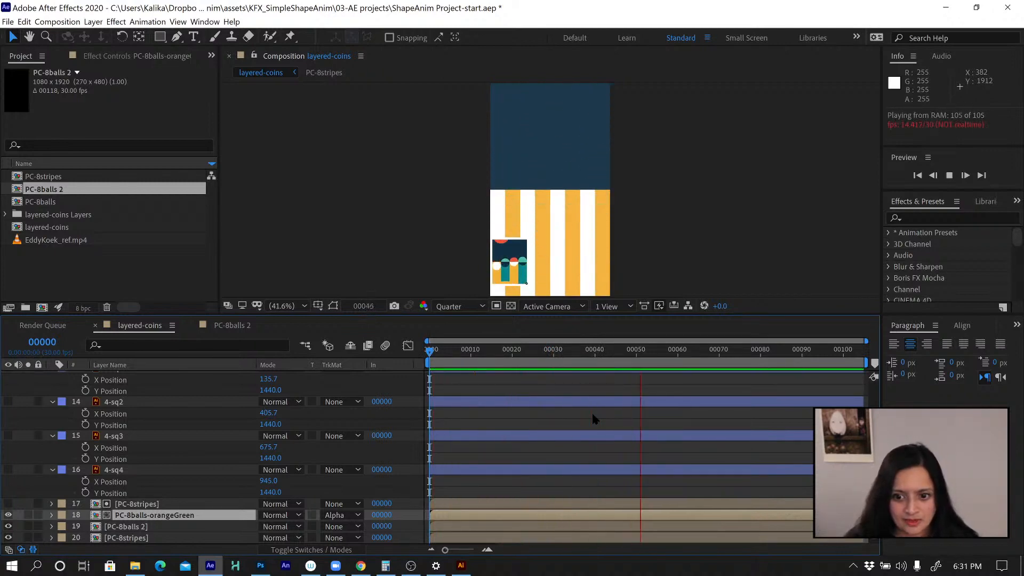
key("space")
left_click_drag(432, 352, 528, 363)
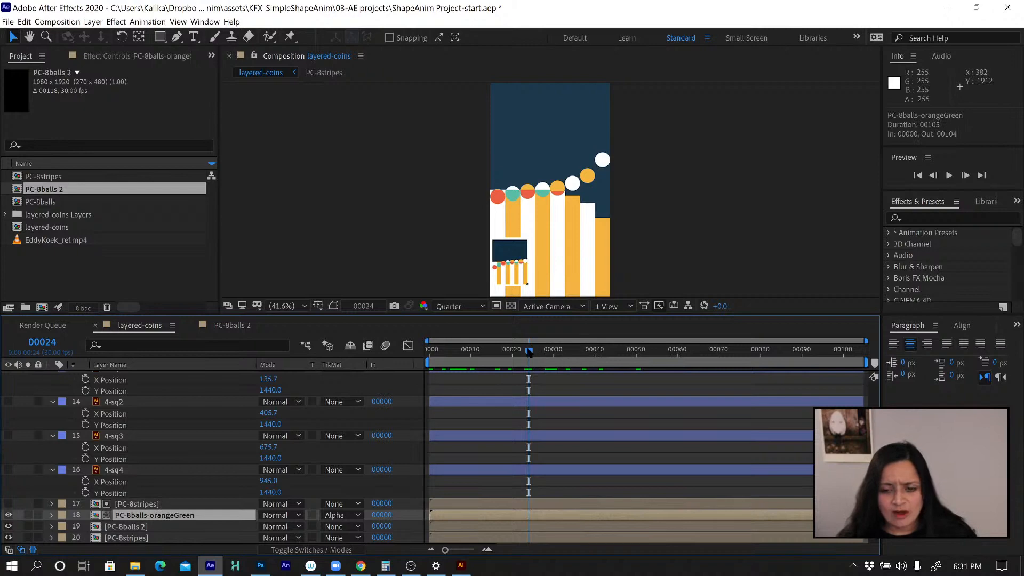
left_click_drag(528, 351, 557, 350)
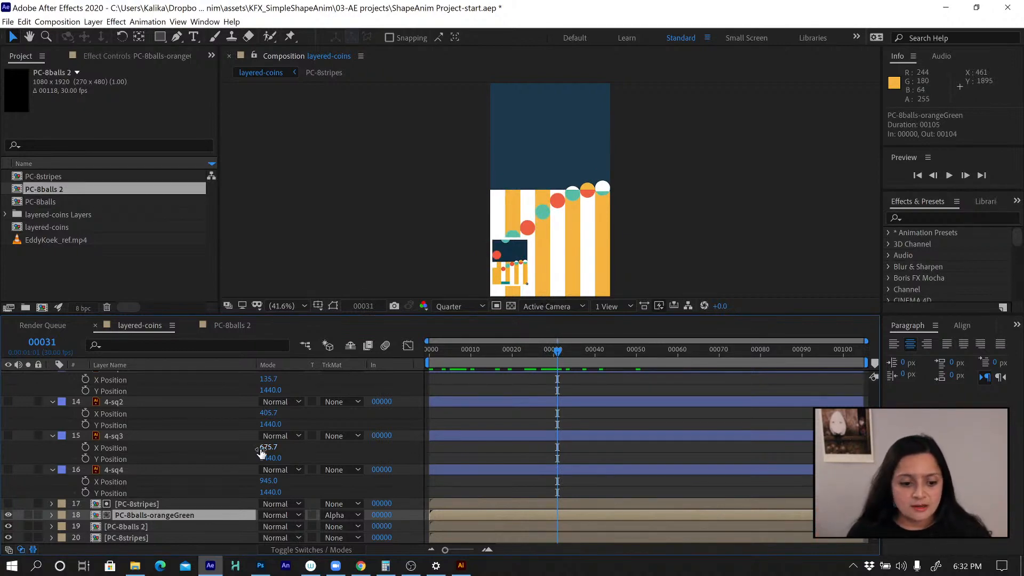
left_click(135, 525)
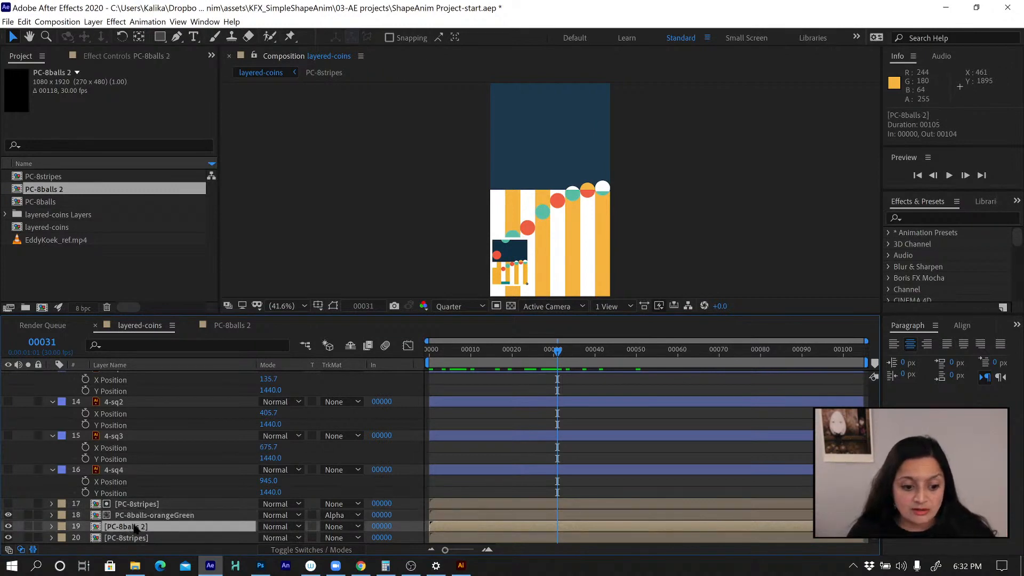
left_click(141, 515)
left_click(140, 526)
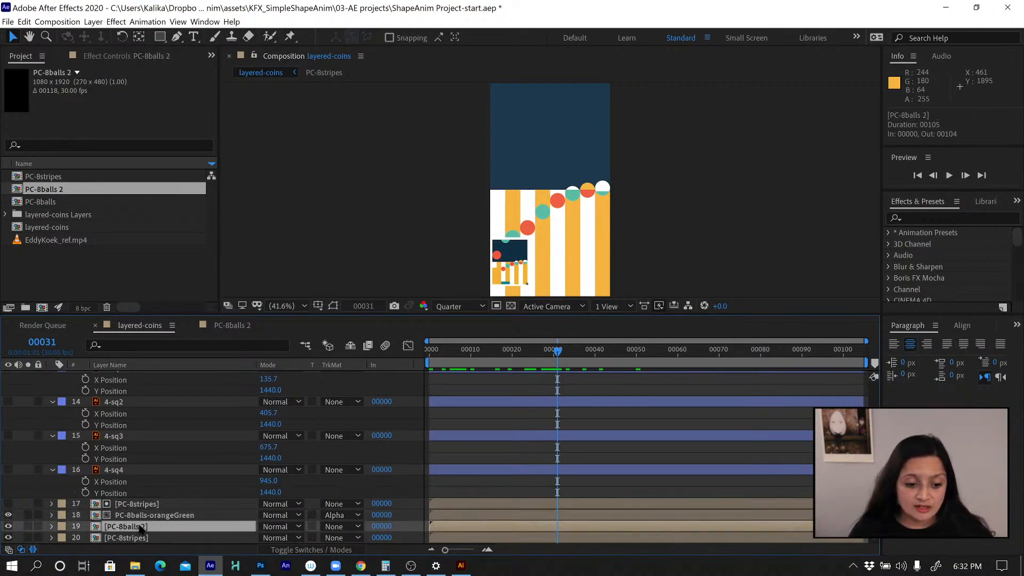
left_click(144, 516)
left_click(137, 527)
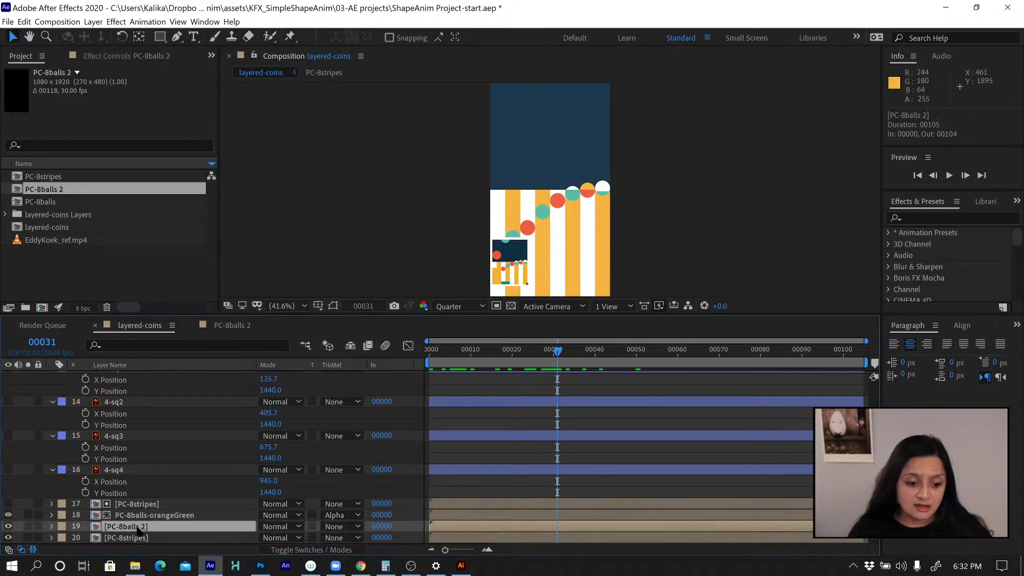
left_click(145, 516)
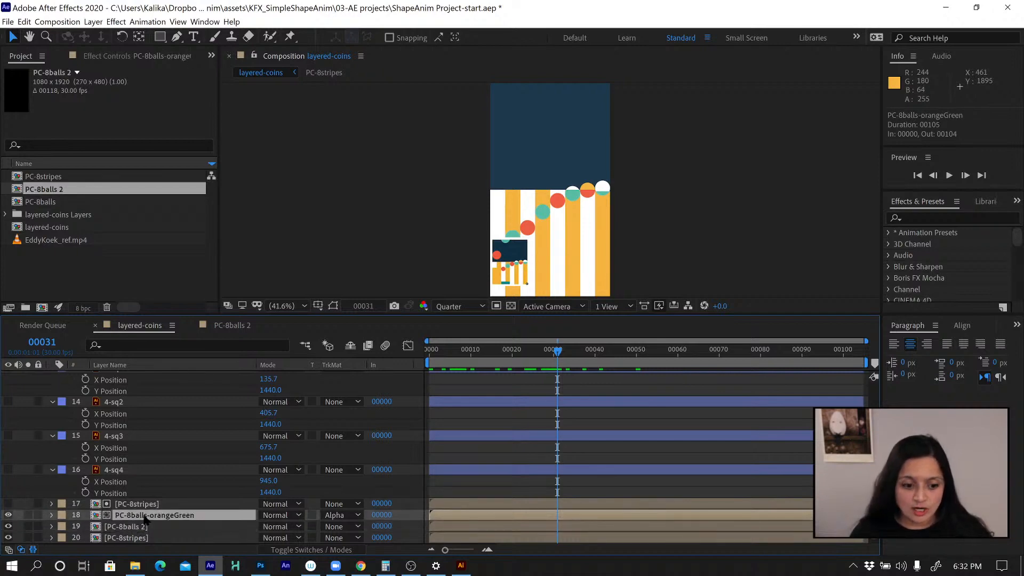
left_click(143, 528)
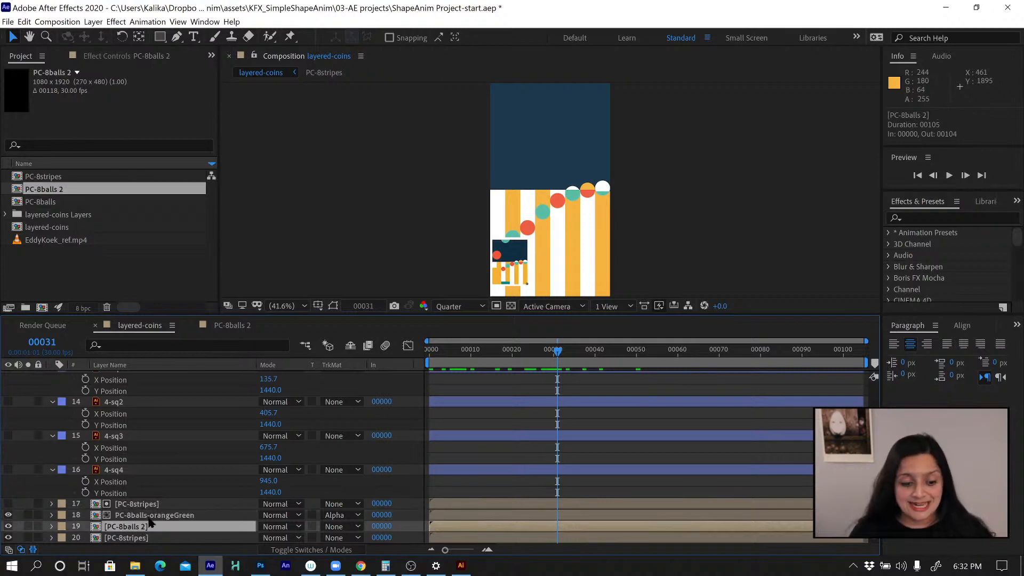
Inspect the contents of the PC-8balls 2 composition used below PC-8balls-orangeGreen, and return to the layered-coins composition
left_click(150, 517)
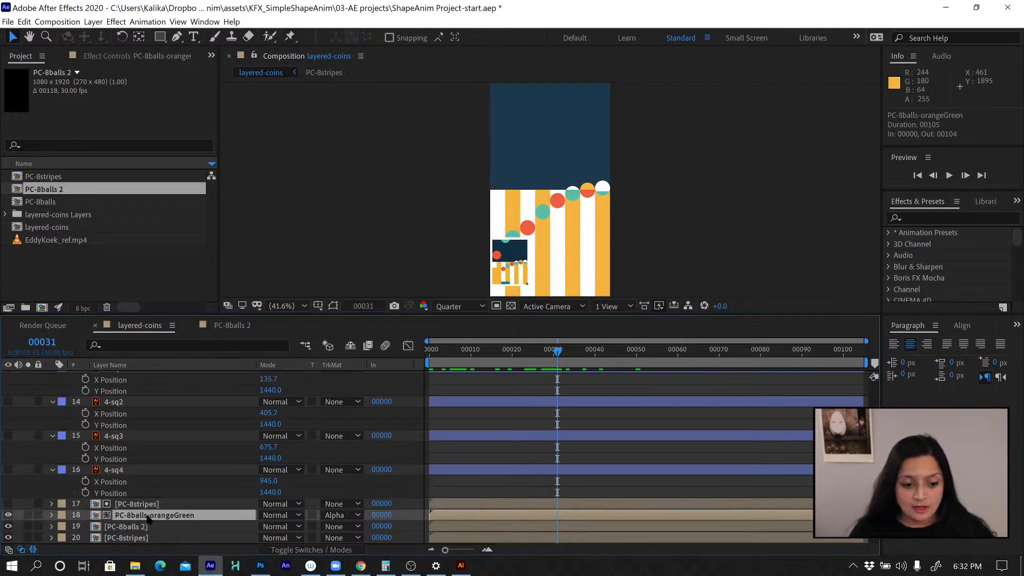
left_click(142, 527)
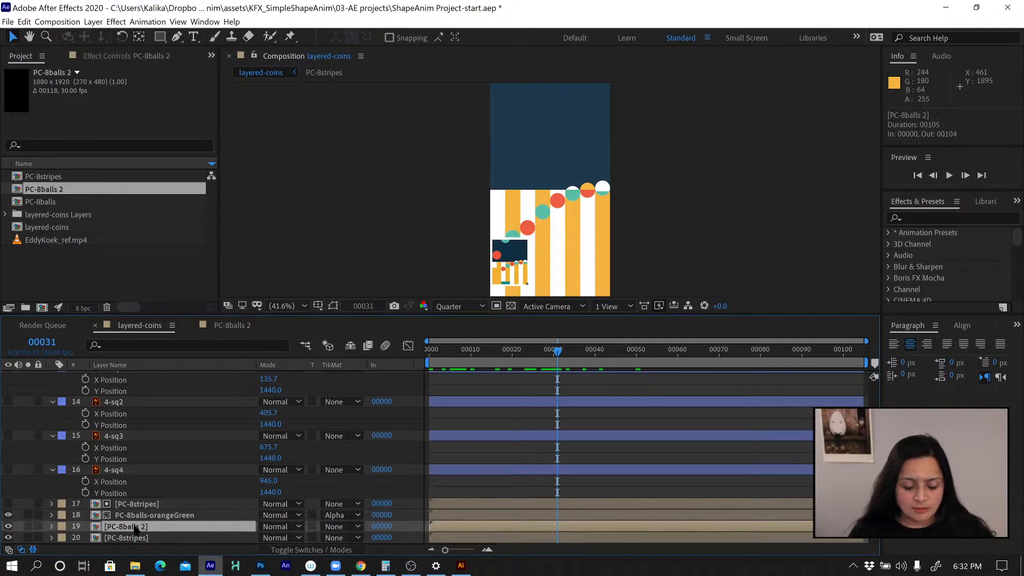
double_click(140, 524)
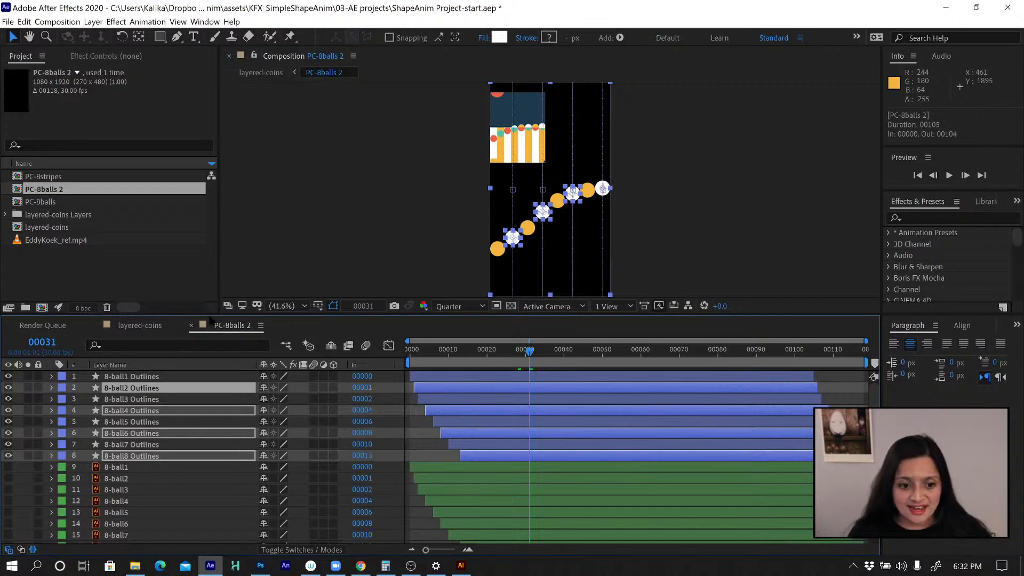
left_click(145, 326)
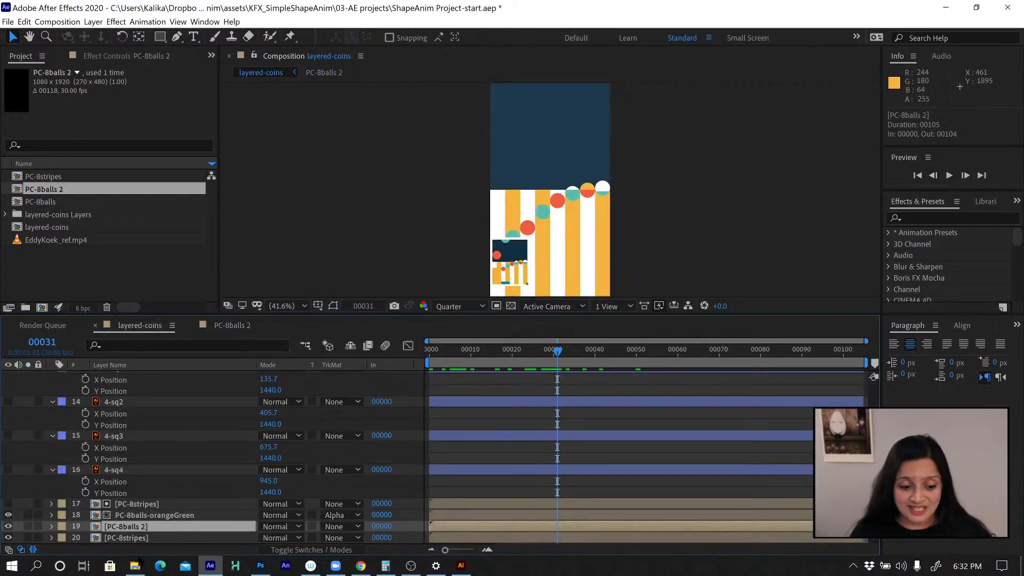
left_click(150, 515)
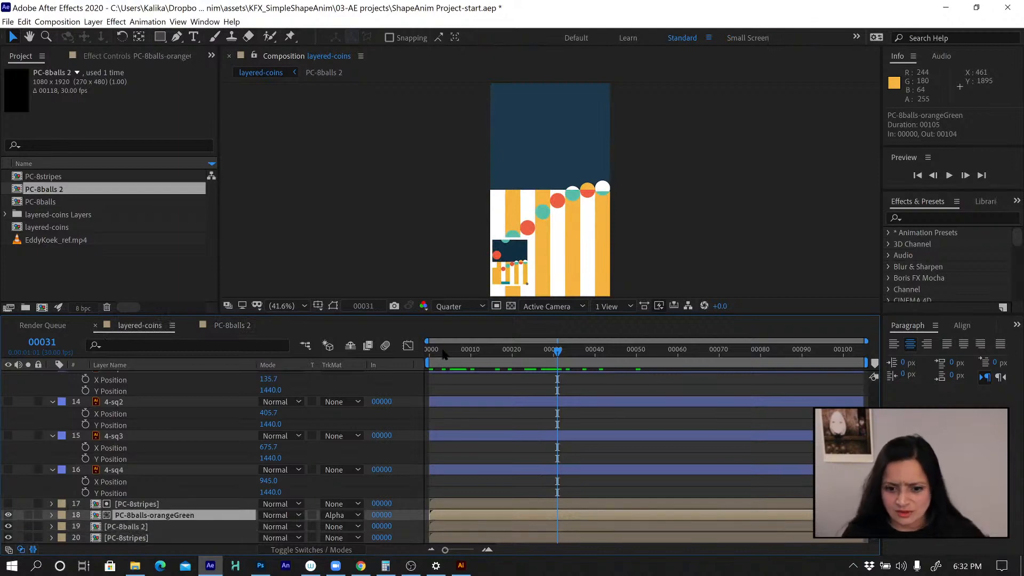
Check the motion against the EddyKoek_ref.mp4 layer and place the playhead on its start4 marker at frame 25
left_click_drag(444, 351, 516, 361)
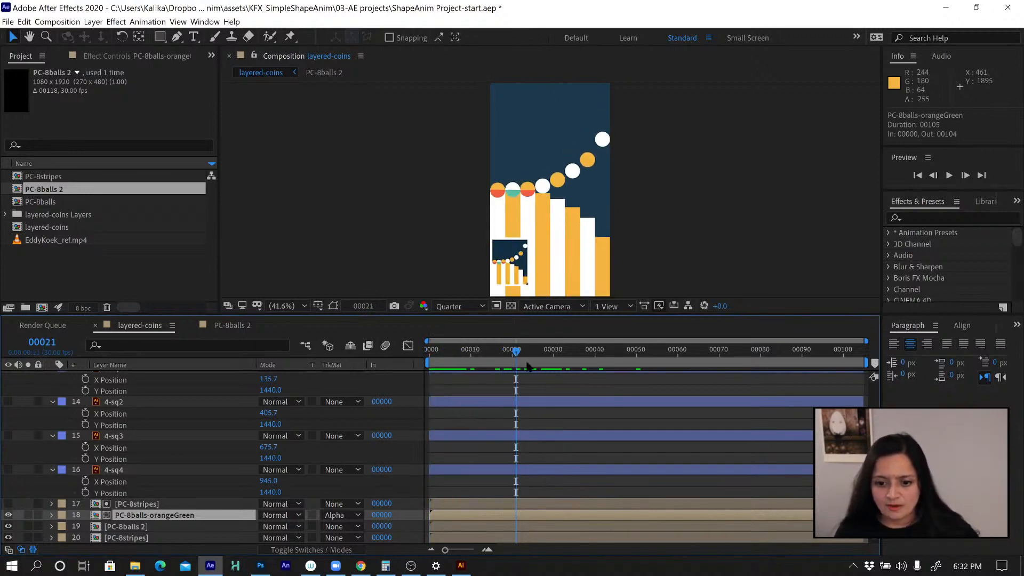
scroll(645, 460, "up", 10)
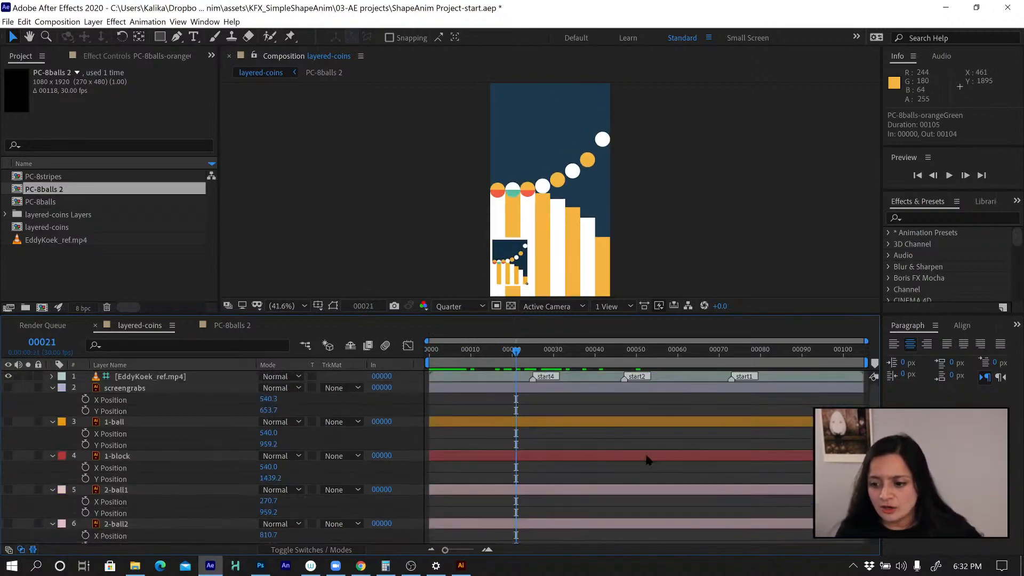
left_click(450, 380)
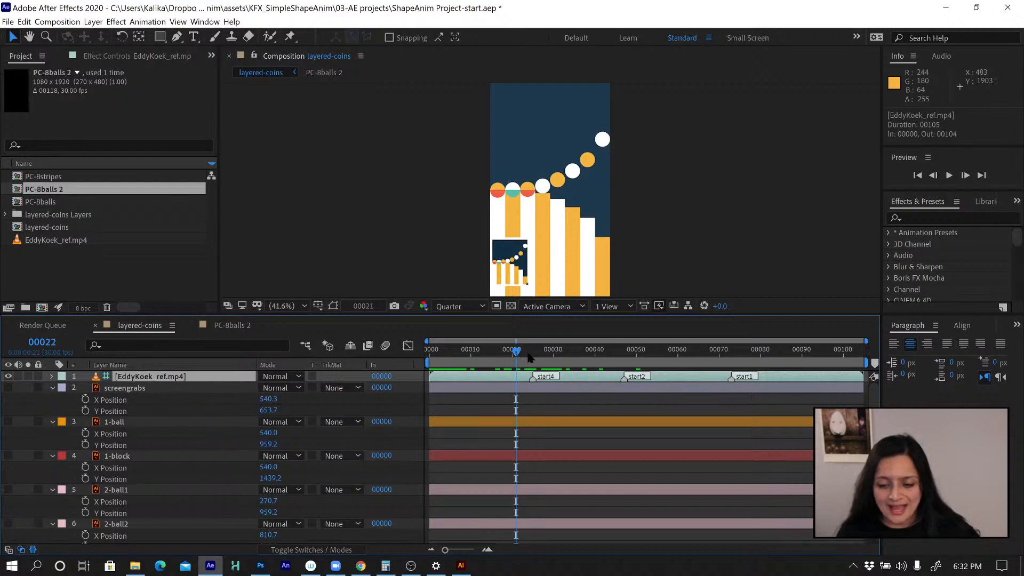
left_click_drag(517, 351, 533, 357)
left_click_drag(469, 364, 534, 385)
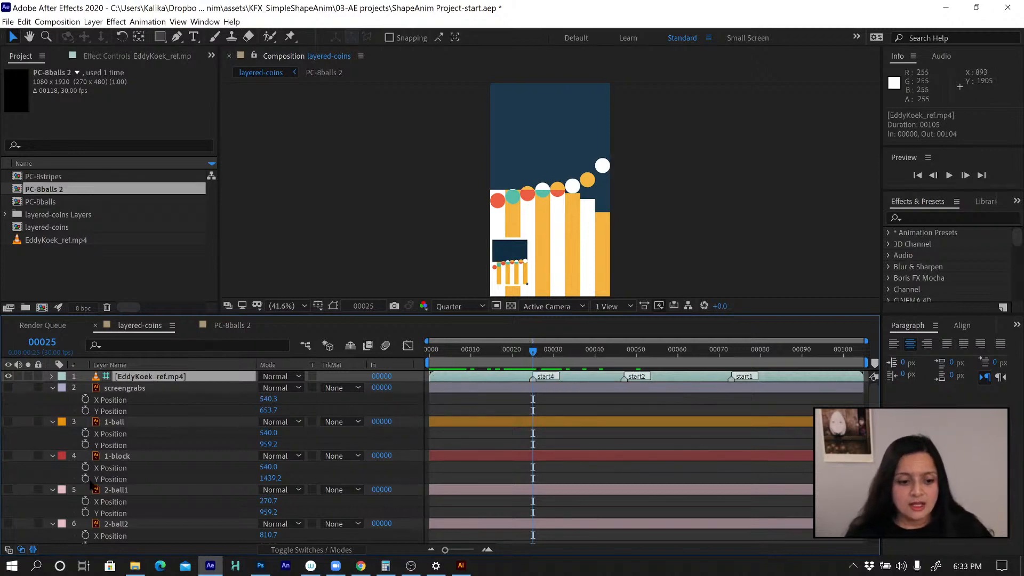
Make the layers 4-ball1 through 4-sq4 visible and trim their in points to frame 25
scroll(137, 463, "down", 5)
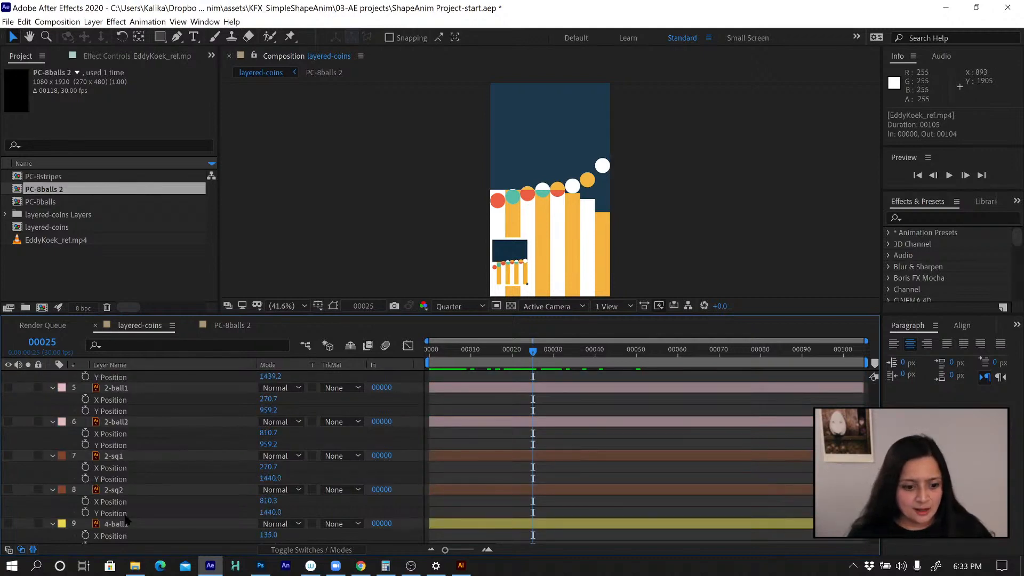
left_click(119, 455)
scroll(125, 474, "down", 6)
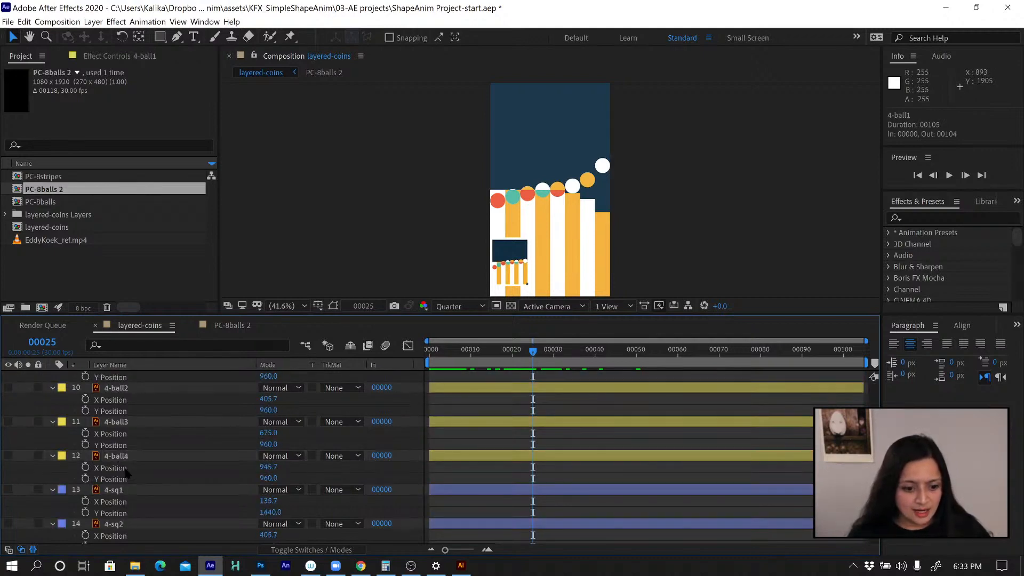
left_click(120, 490, "shift")
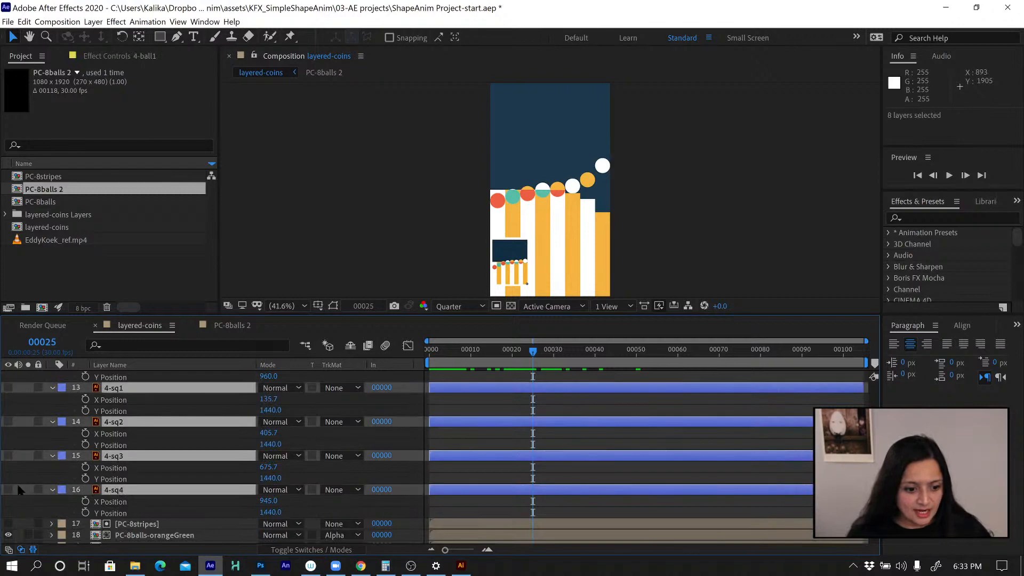
left_click(9, 490)
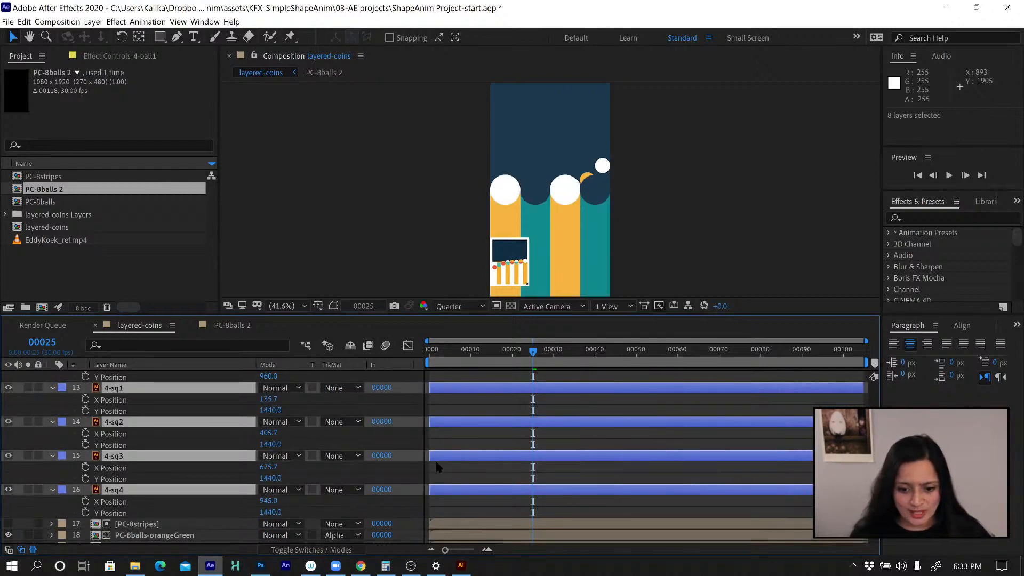
left_click_drag(431, 455, 533, 456)
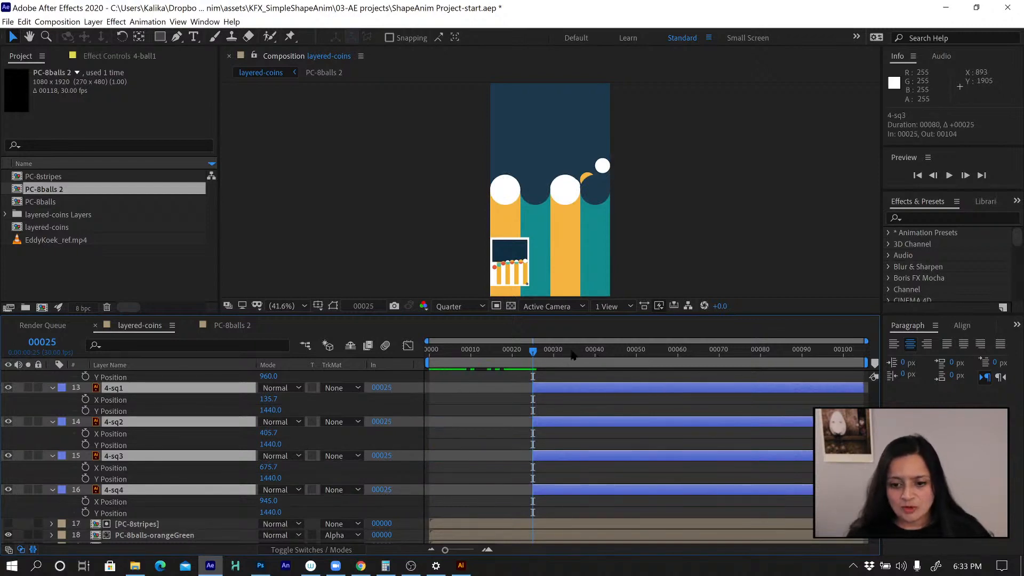
Find the landing pose in the reference and add Y Position keyframes at frame 40 to the layers 4-ball1 through 4-sq4
left_click_drag(536, 352, 610, 350)
key("shift+Page_Down")
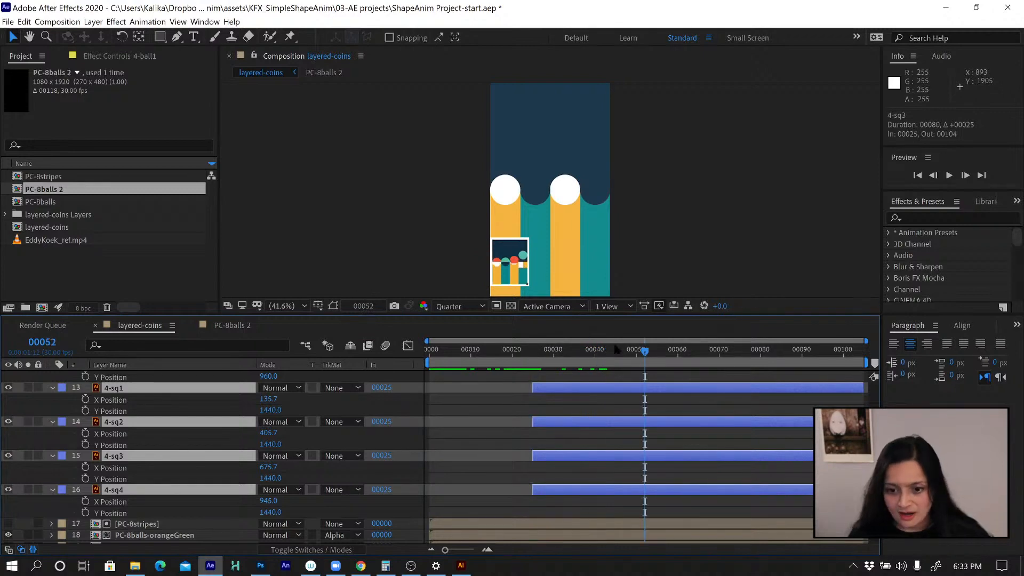
key("shift+Page_Up")
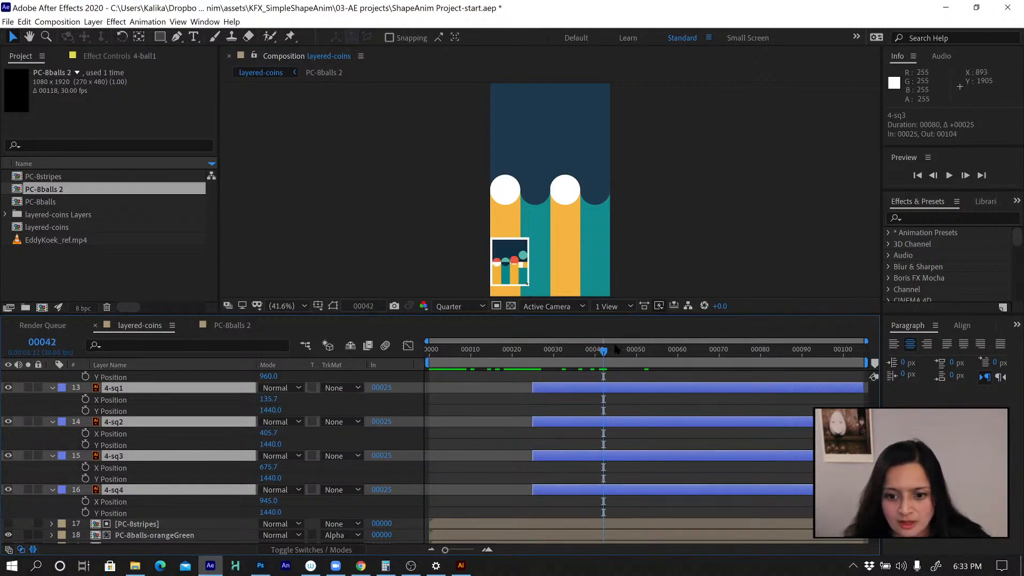
key("Page_Up")
key("Page_Up")
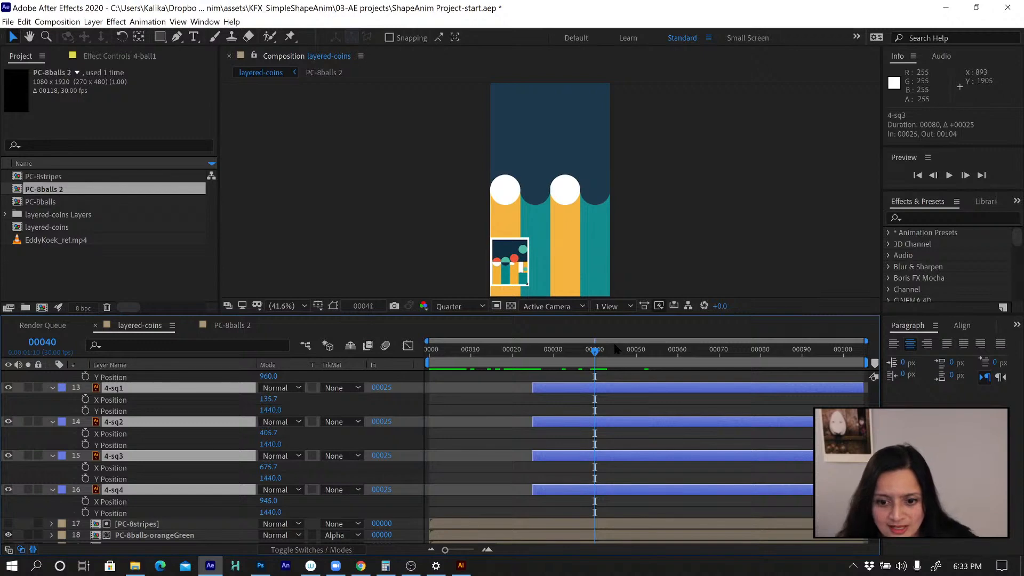
key("Page_Up")
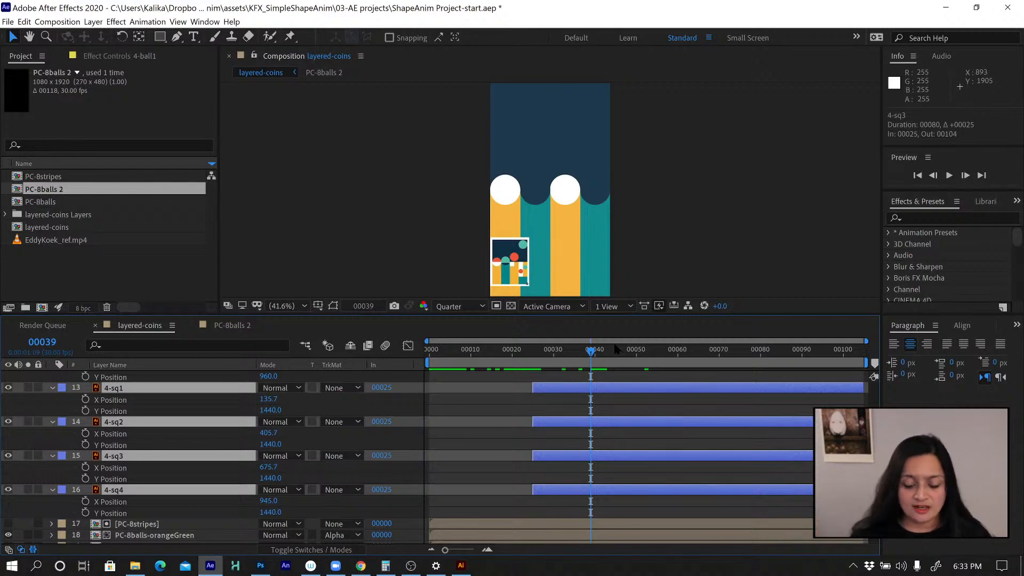
key("Page_Up")
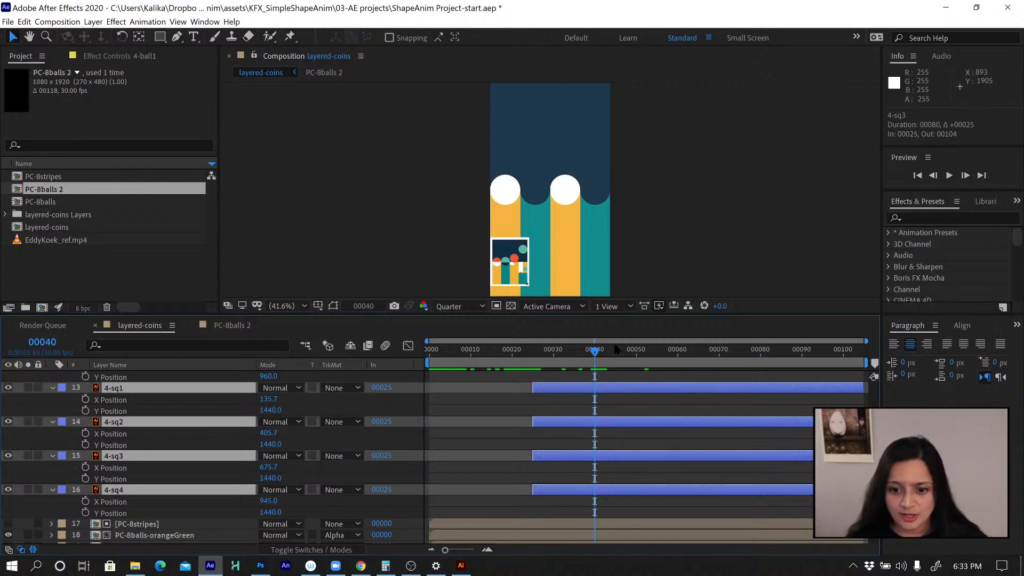
key("Page_Down")
key("Page_Up")
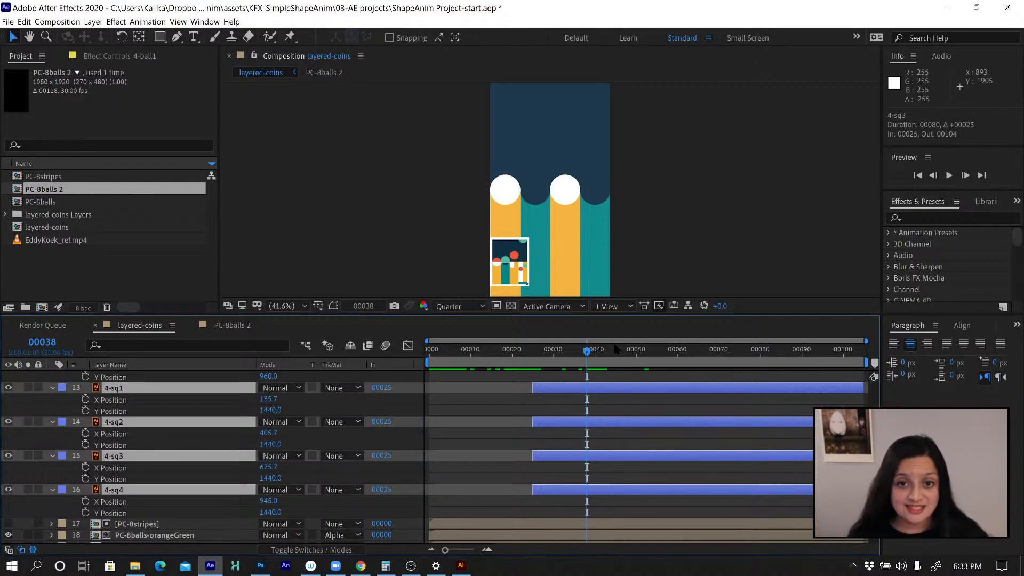
key("Page_Down")
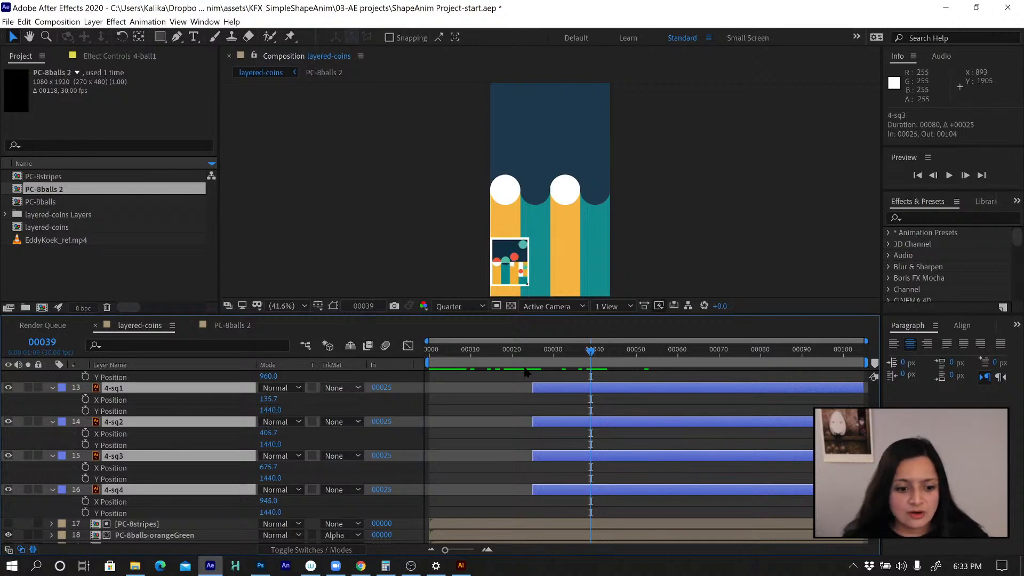
key("Page_Down")
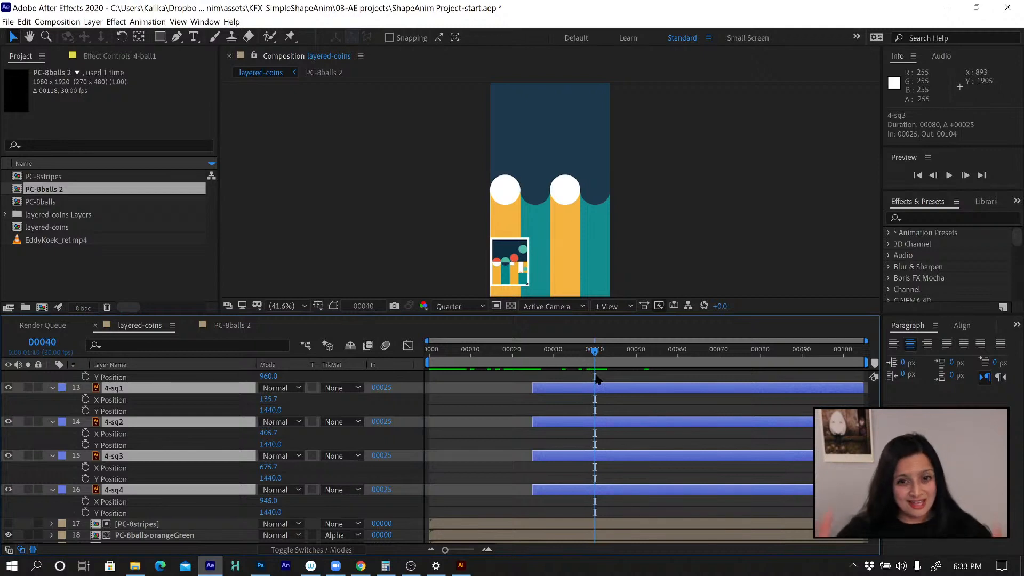
left_click(86, 445)
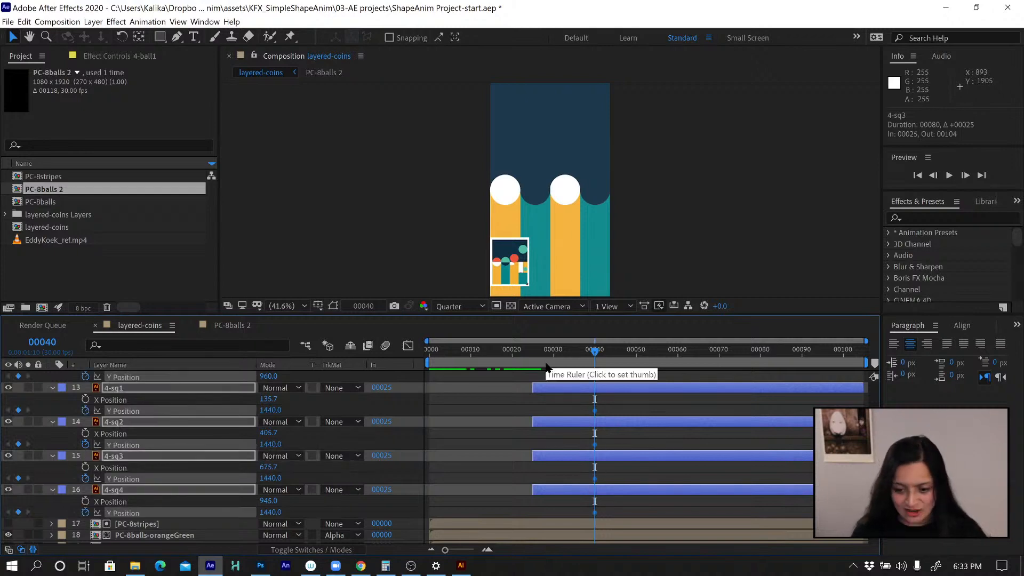
Return the playhead to the in point of the 4-ball and 4-sq layers at frame 25 and deselect all layers
key("i")
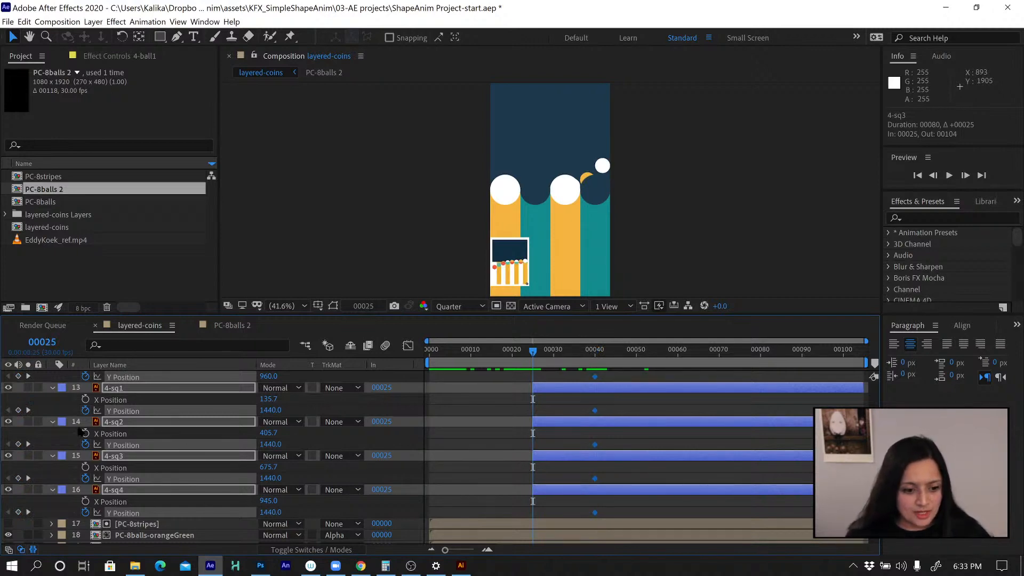
key("F2")
scroll(134, 392, "up", 3)
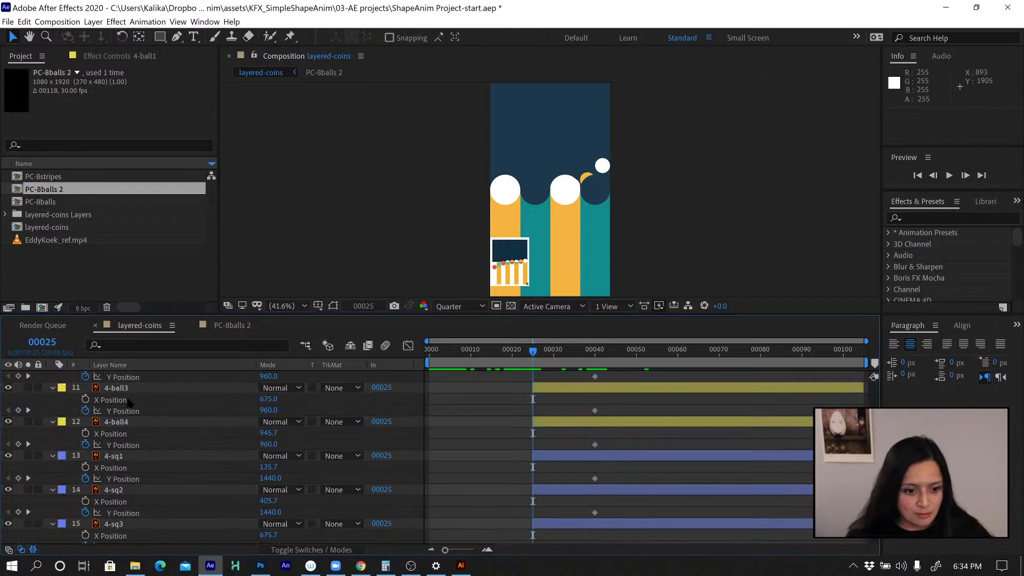
Select layers 4-ball1 through 4-ball4 and nudge them up to Y Position 860 at frame 25
left_click(122, 423)
key("ctrl+Down")
scroll(123, 422, "up", 1)
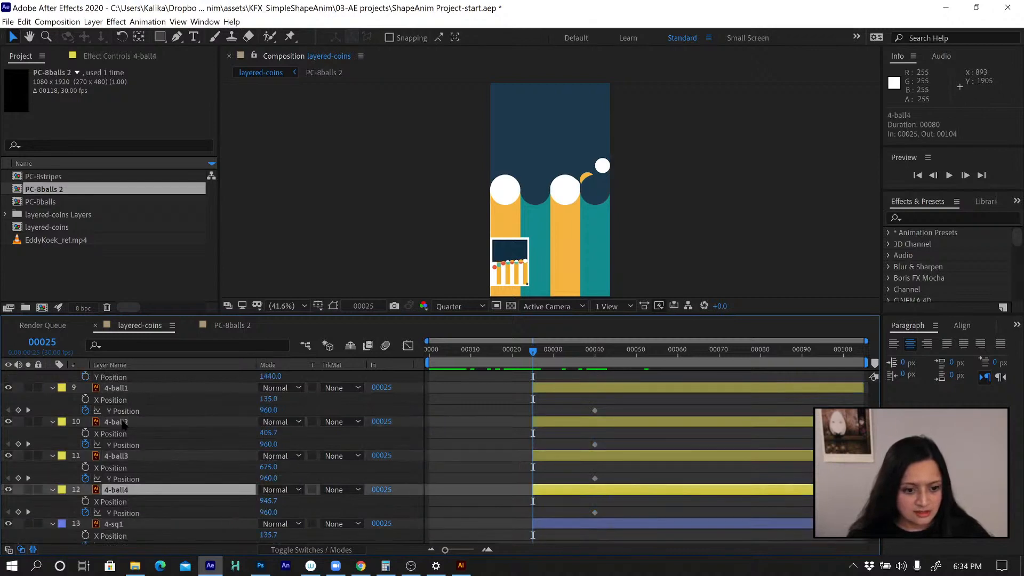
left_click(121, 389, "shift")
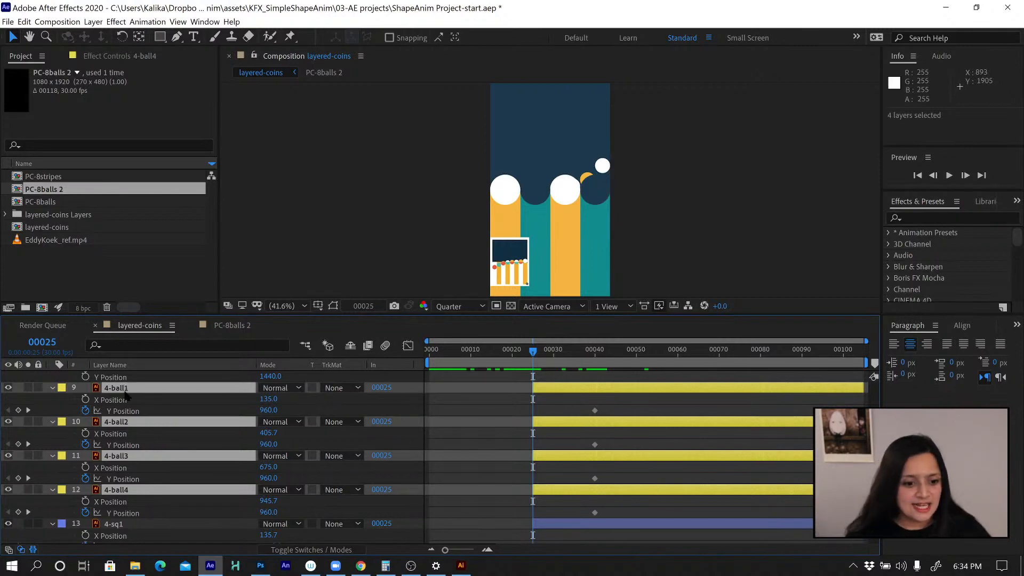
key("shift+Up")
key("shift+Up")
key("shift+Up")
key("shift+Up")
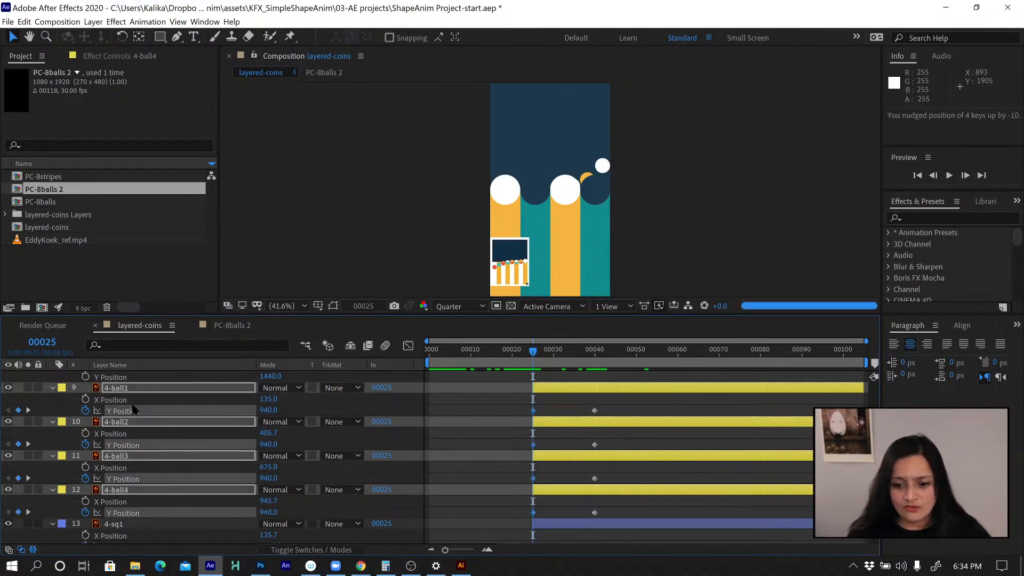
key("shift+Up")
key("shift+Up")
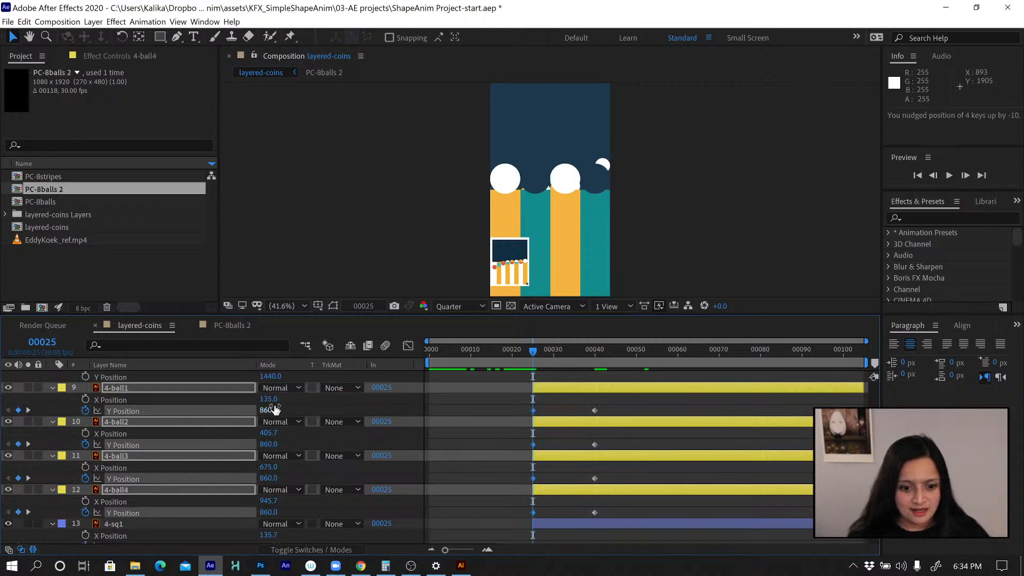
Raise the four selected ball layers above the composition to Y Position -182 at frame 25
left_click_drag(272, 415, 78, 418)
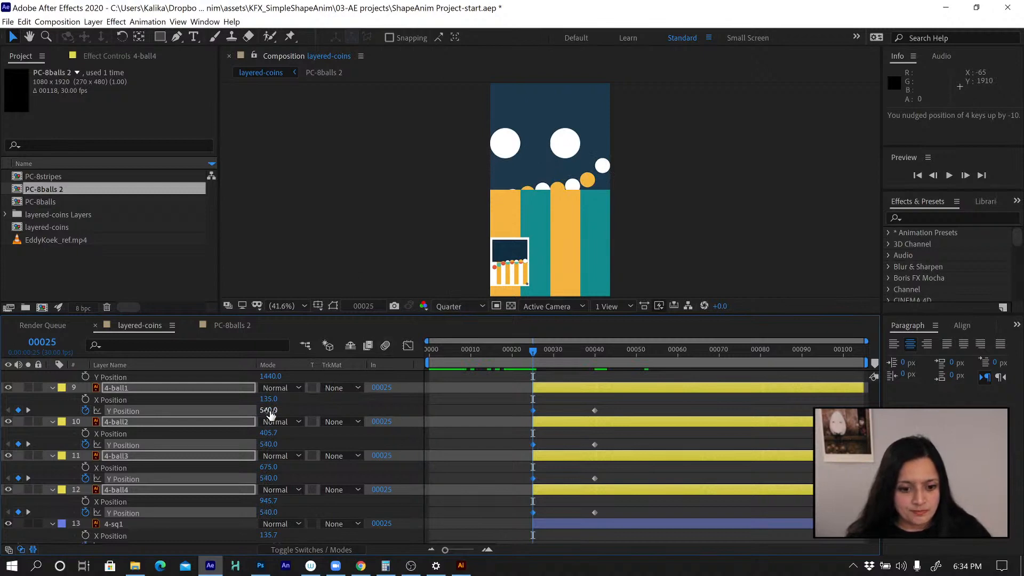
left_click_drag(272, 415, 141, 404)
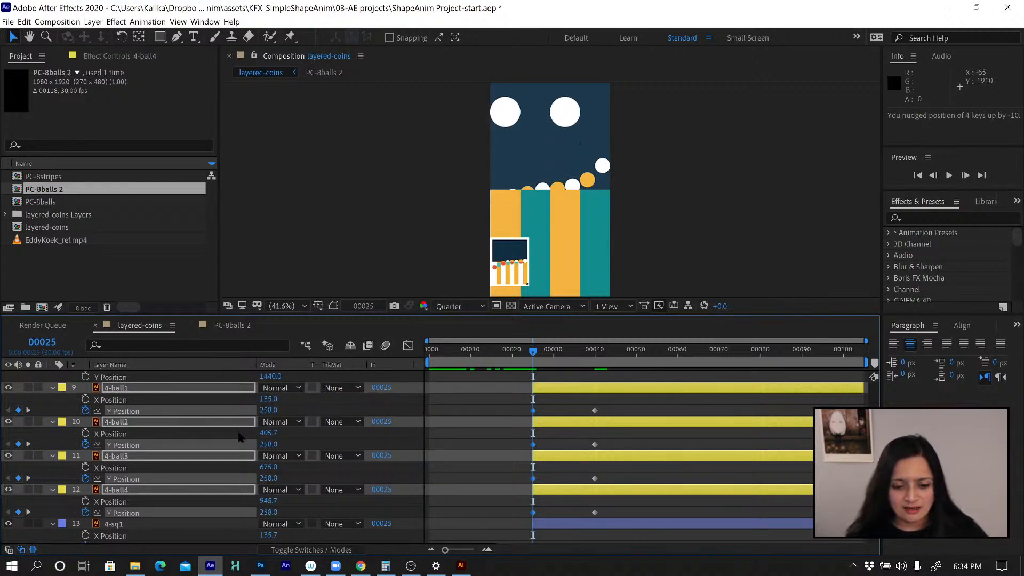
left_click(268, 444)
type("-162")
key("Return")
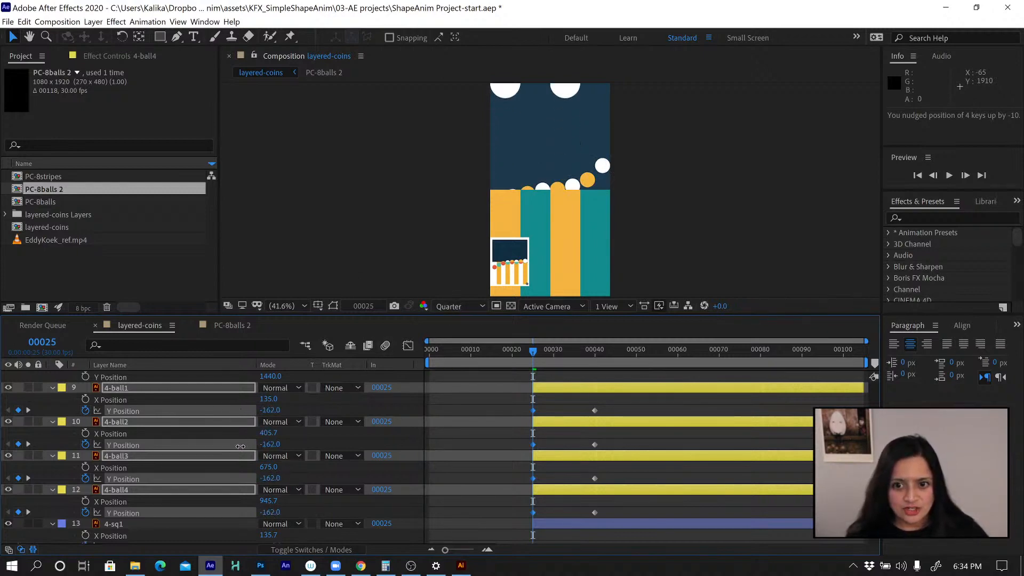
key("shift+Up")
key("shift+Up")
Show the layer controls and nudge the four balls down to Y Position -146, just above the frame's upper edge
left_click_drag(558, 109, 552, 170)
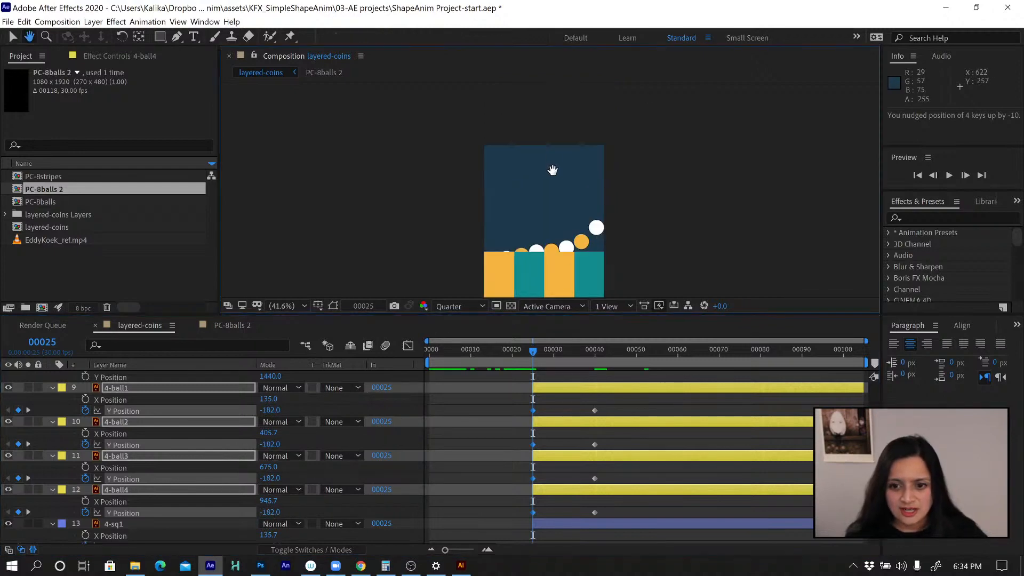
key("v")
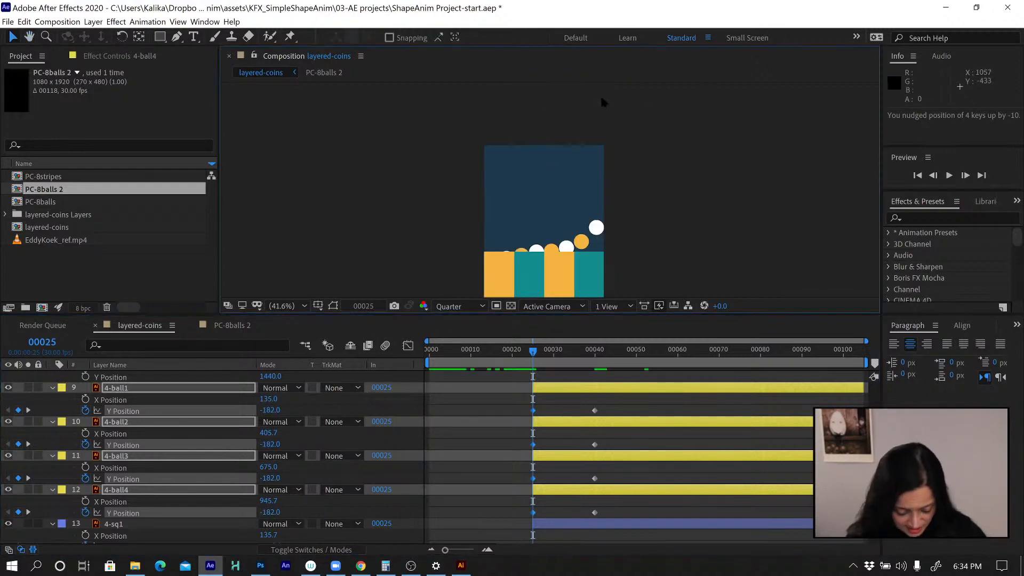
key("ctrl+shift+h")
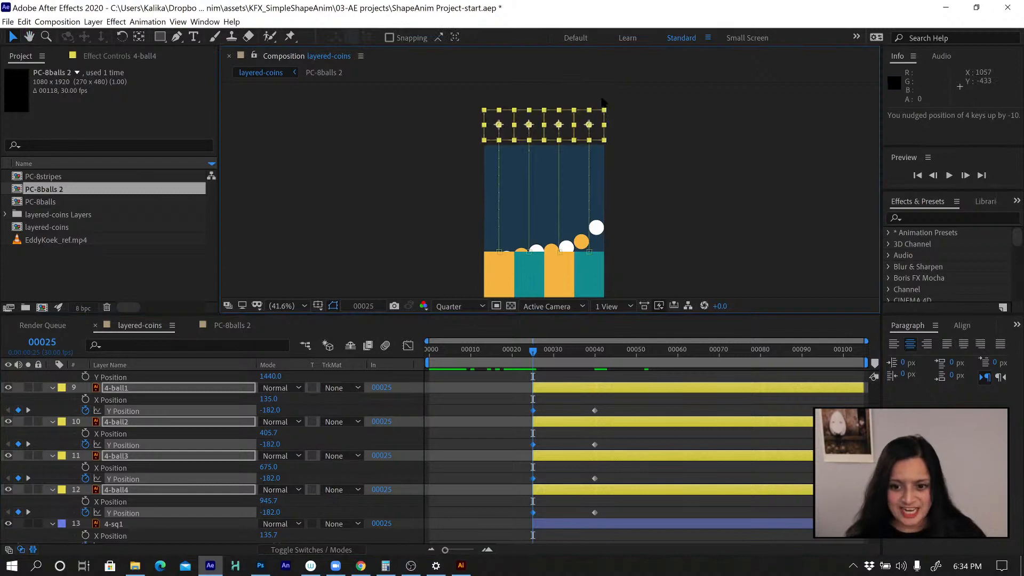
key("shift+Down")
key("shift+Down")
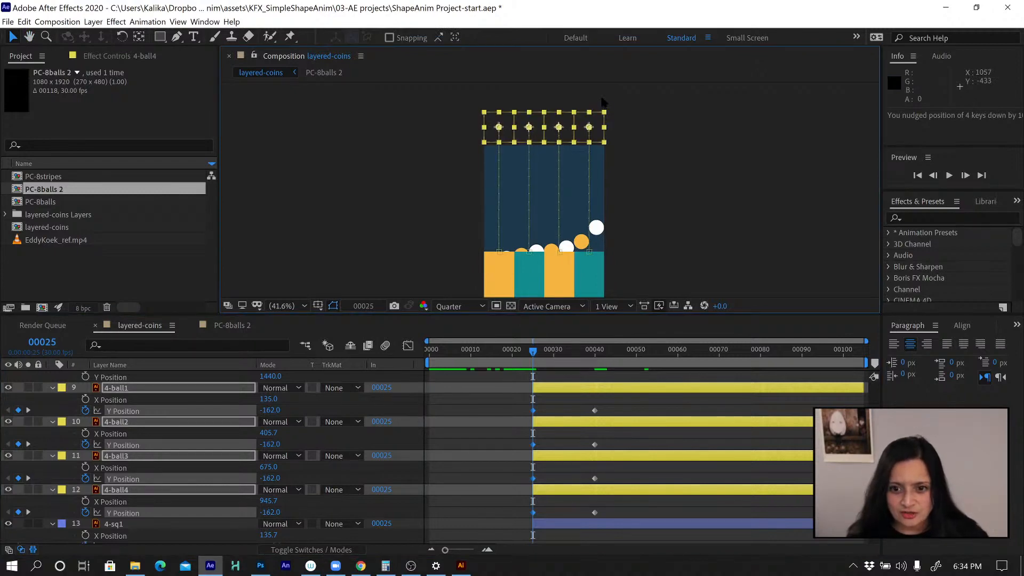
key("shift+Down")
key("shift+Down")
key("Up")
key("Up")
key("Up")
key("Up")
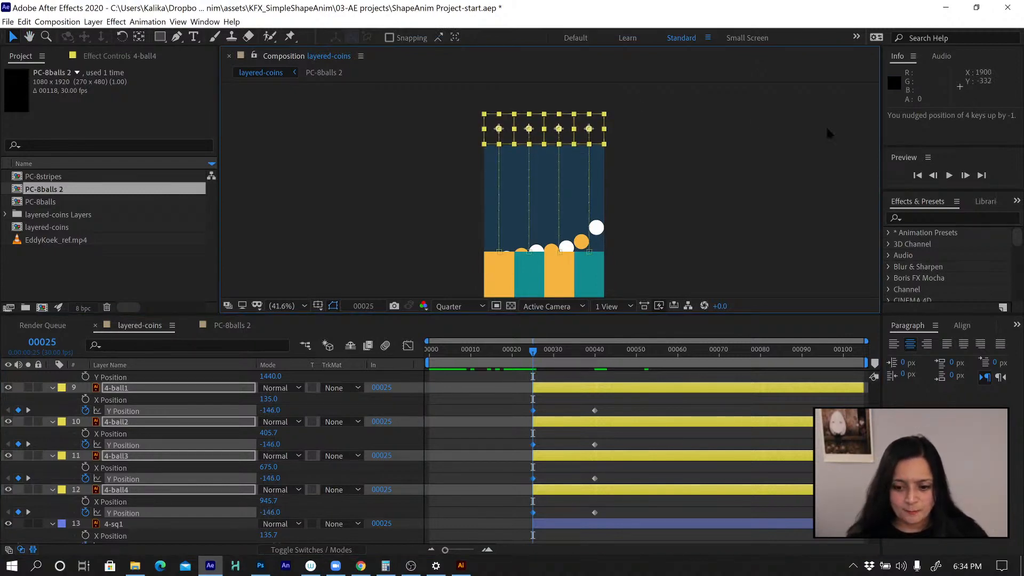
Select layers 4-sq1 through 4-sq4 and set their Y Position to 2409 at frame 25, below the composition
left_click(581, 525)
scroll(580, 518, "down", 4)
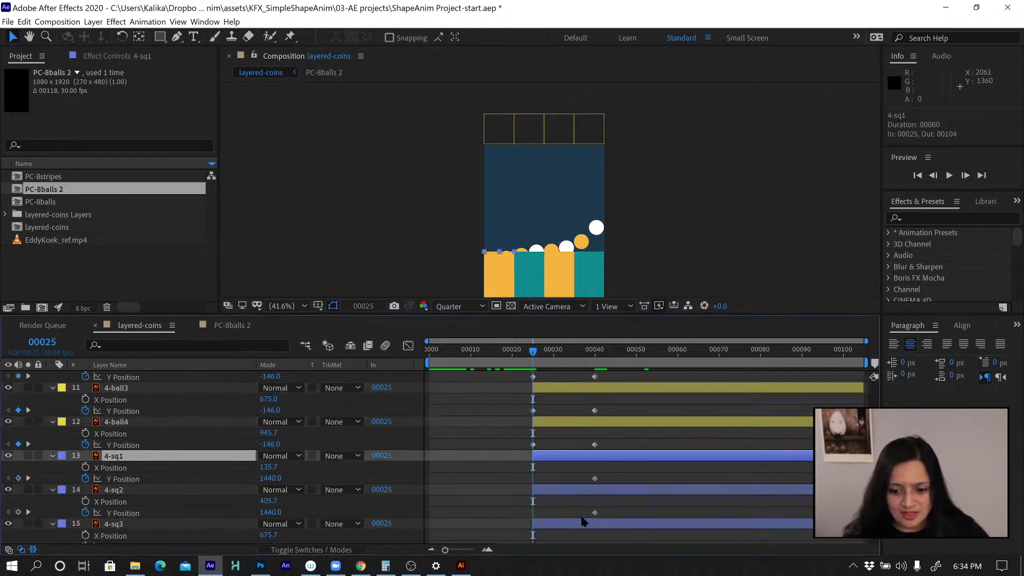
left_click(561, 487, "shift")
key("space")
left_click_drag(643, 170, 648, 140)
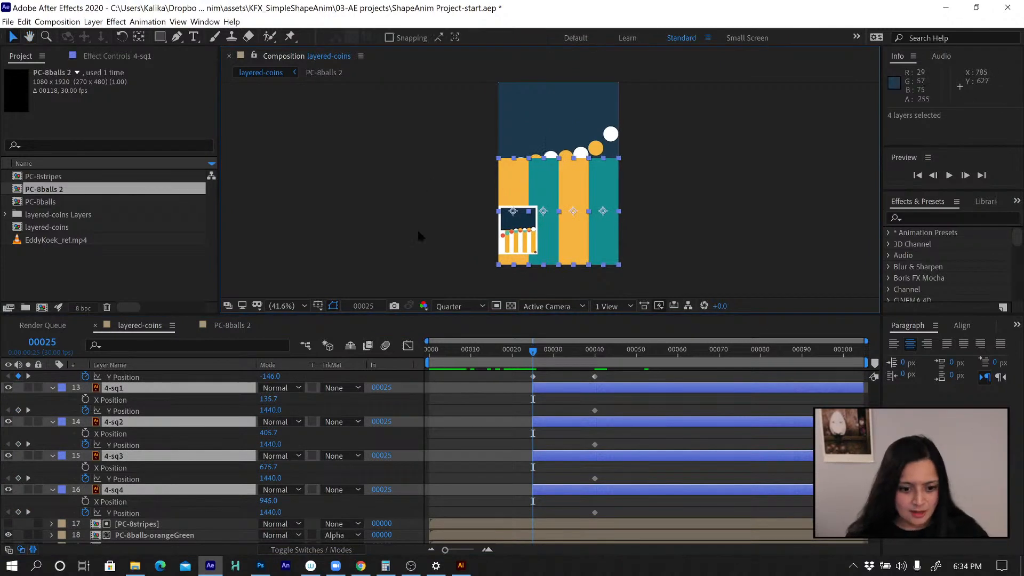
left_click_drag(268, 411, 701, 434)
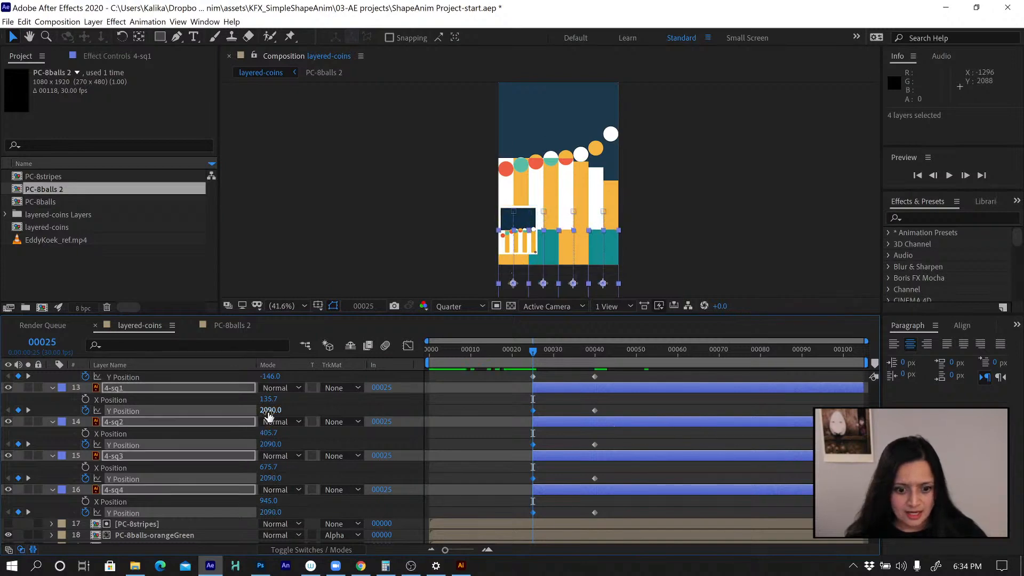
left_click_drag(270, 410, 473, 406)
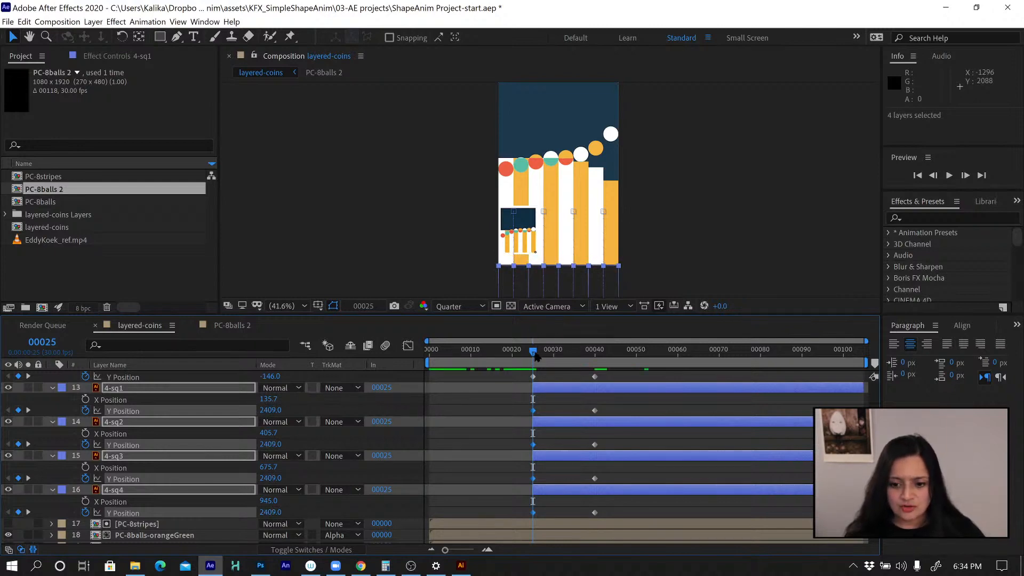
Keyframe layers 4-ball1 through 4-ball4 at Y Position 2085 on frame 53, below the composition
left_click_drag(540, 354, 594, 350)
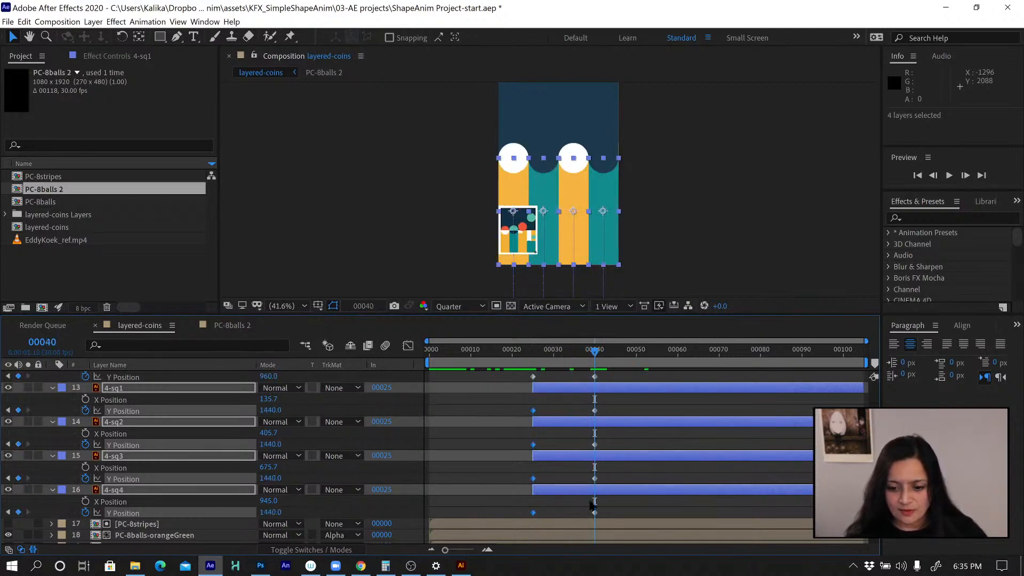
scroll(664, 404, "up", 5)
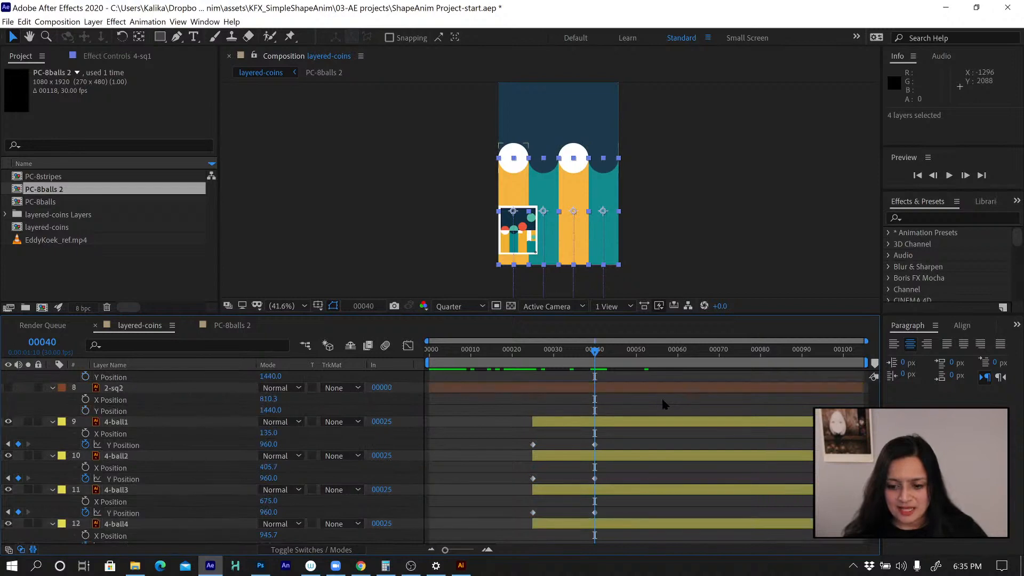
left_click_drag(595, 350, 641, 351)
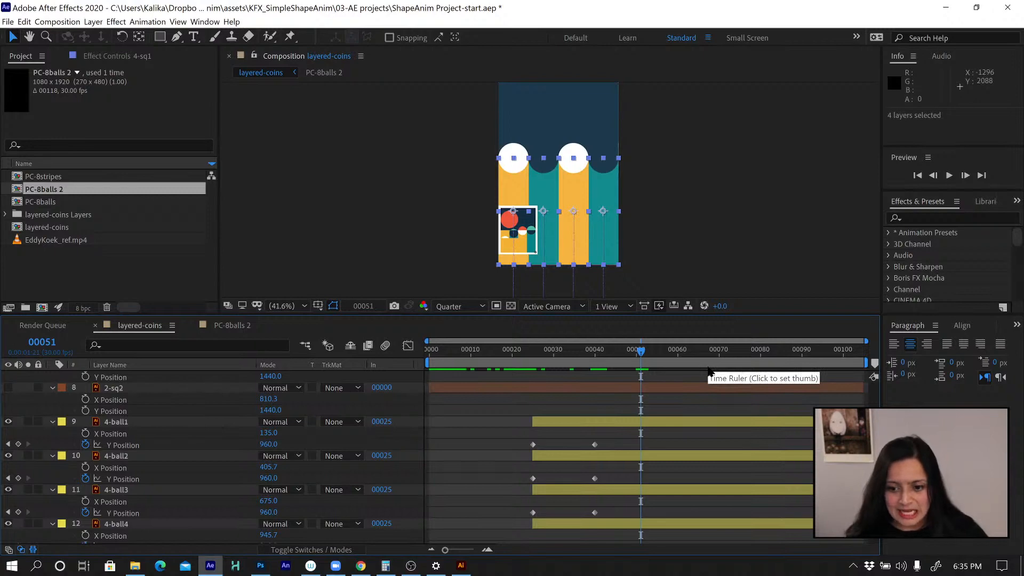
left_click(662, 351)
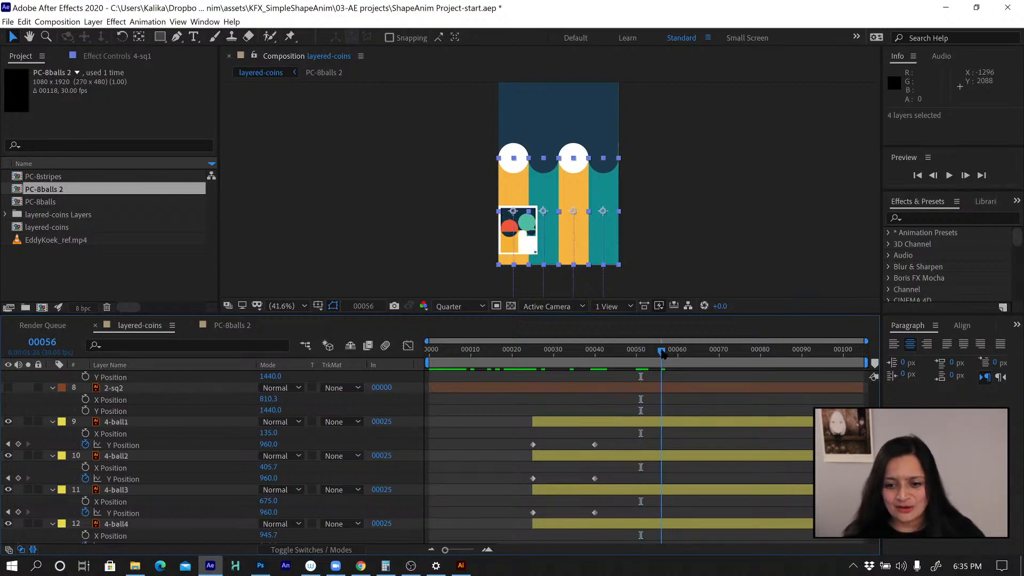
left_click_drag(663, 353, 648, 353)
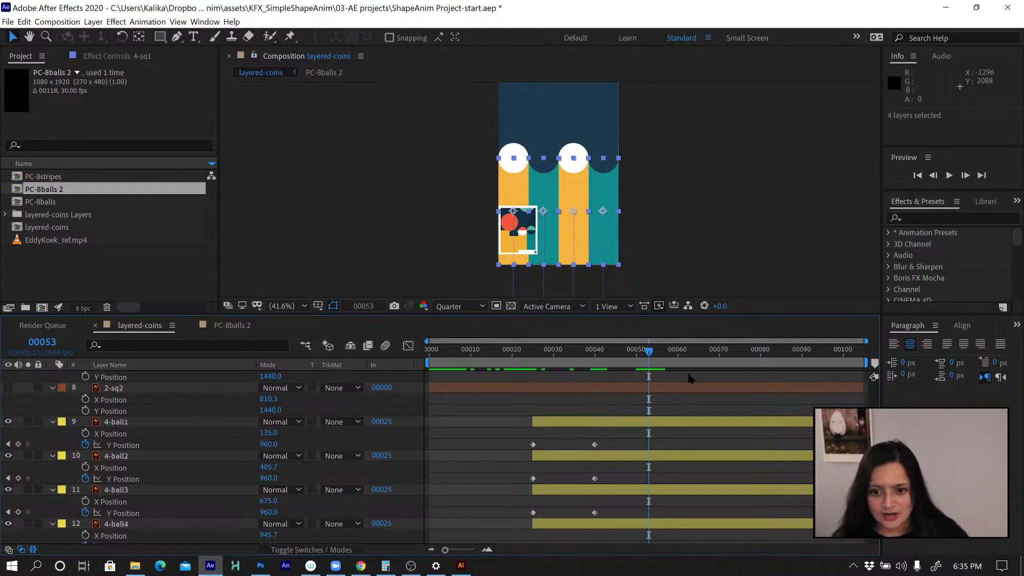
left_click(656, 427)
scroll(675, 439, "down", 1)
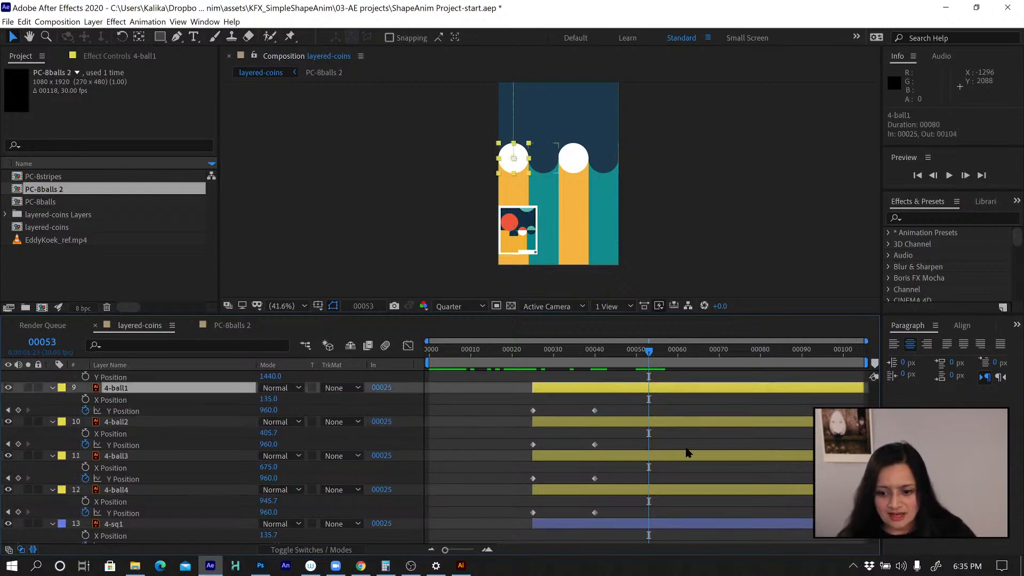
left_click(665, 488, "shift")
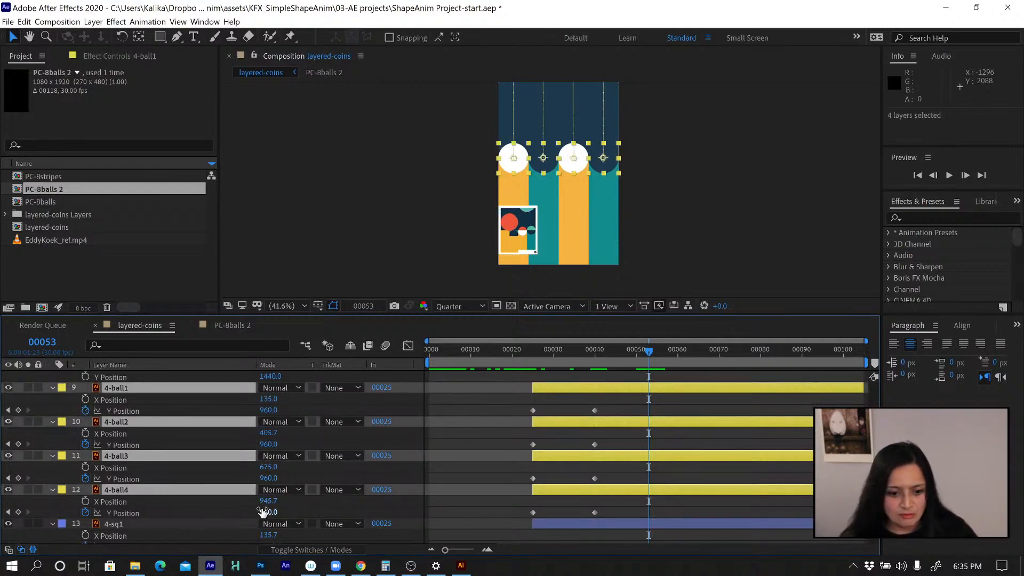
left_click_drag(263, 512, 676, 481)
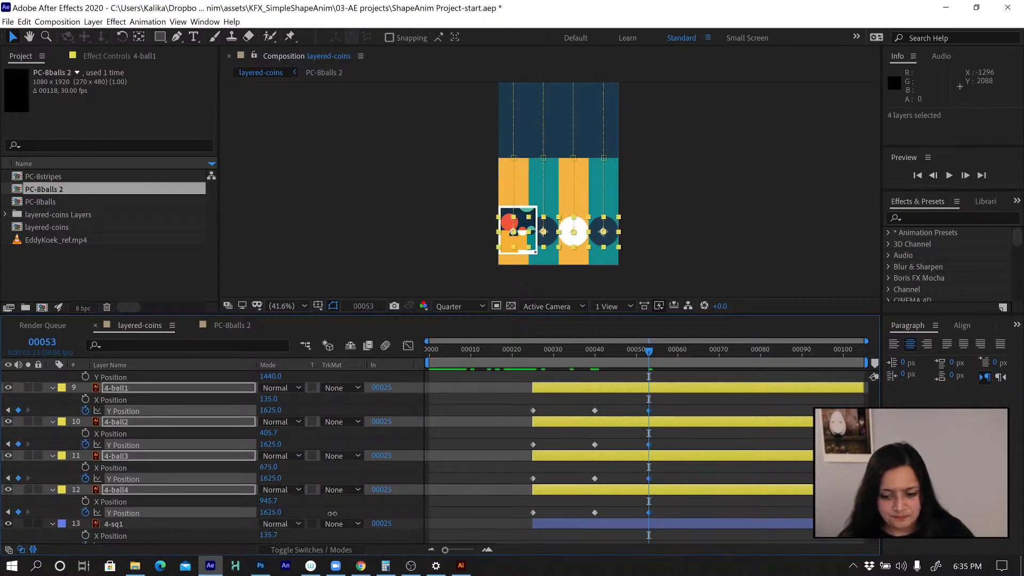
left_click_drag(331, 513, 611, 410)
Apply Easy Ease to the four ball layers' Y Position keyframes at frames 40 and 53
scroll(612, 452, "up", 2)
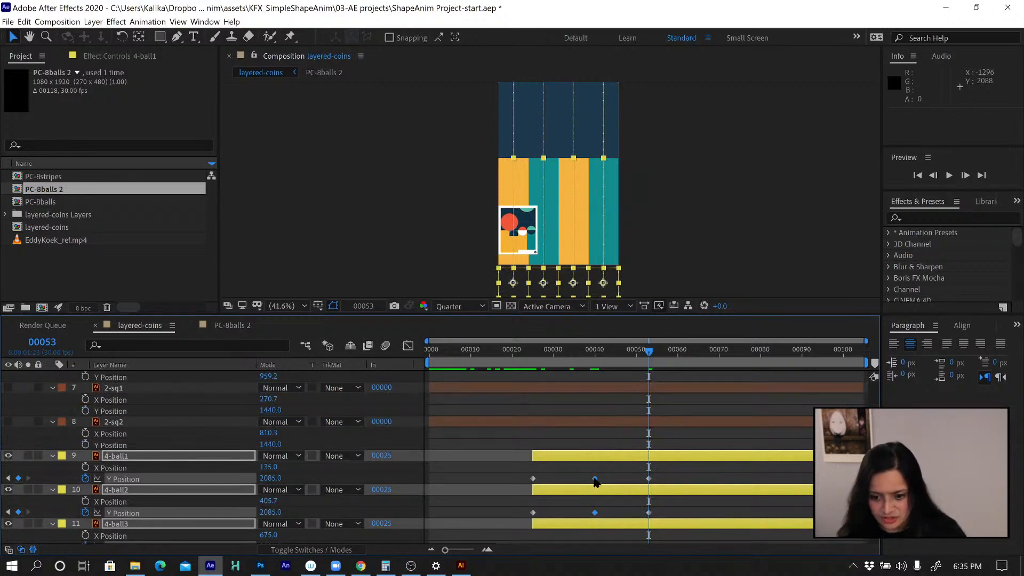
key("F9")
scroll(632, 471, "down", 1)
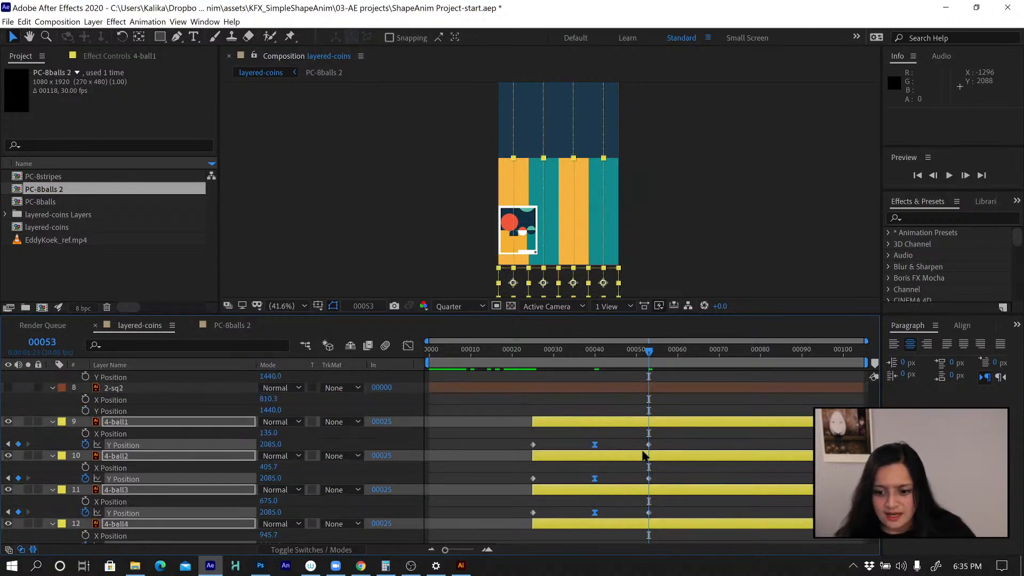
scroll(648, 445, "down", 3)
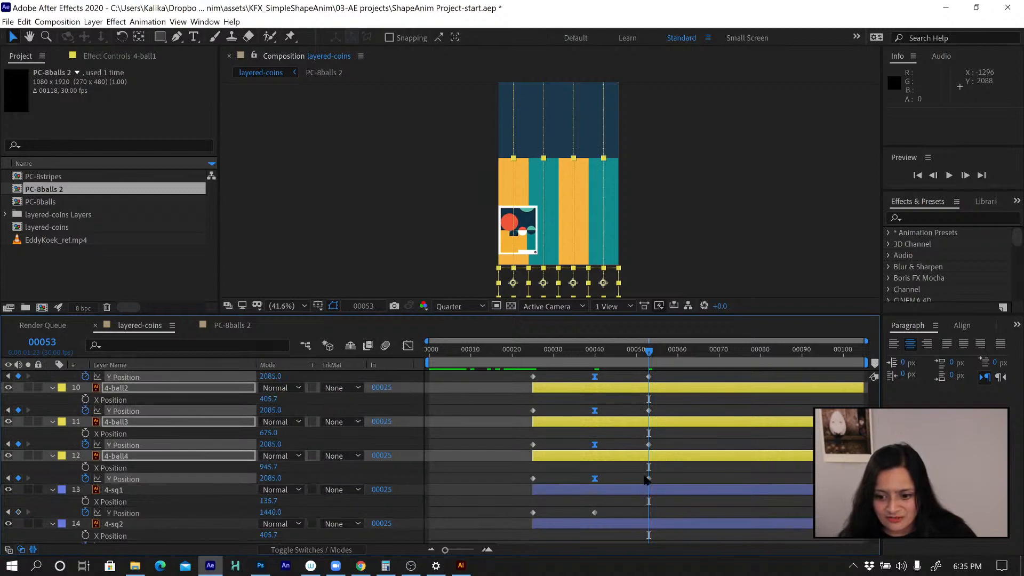
left_click_drag(638, 476, 662, 378)
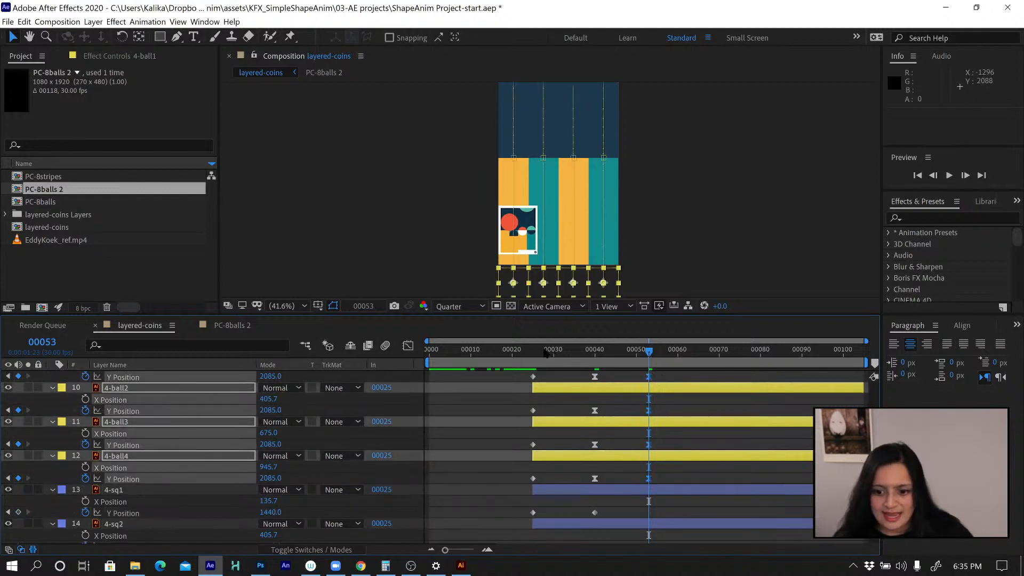
Return to frame 25 and open the EaseCopy script
left_click_drag(545, 352, 532, 352)
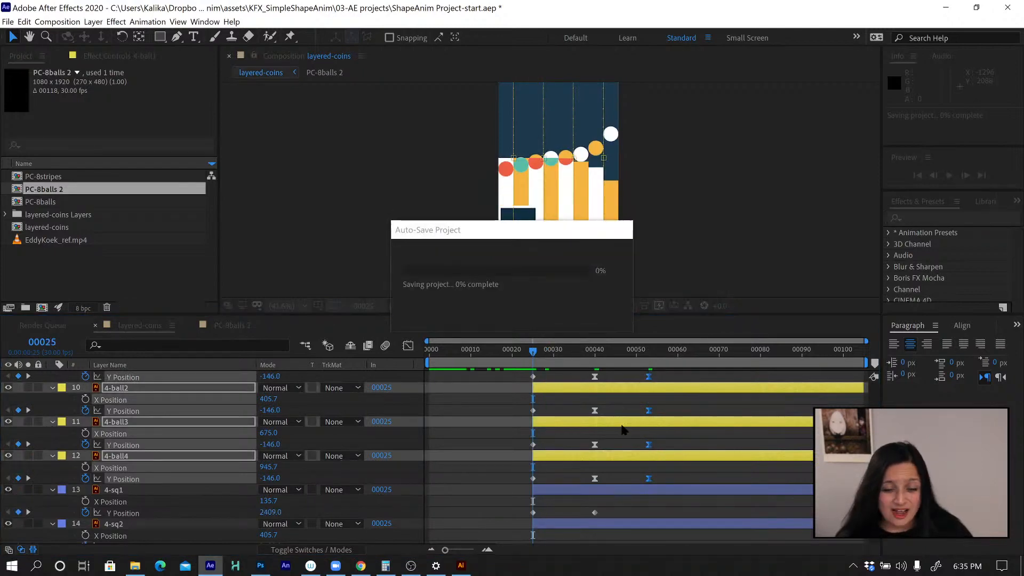
left_click(205, 22)
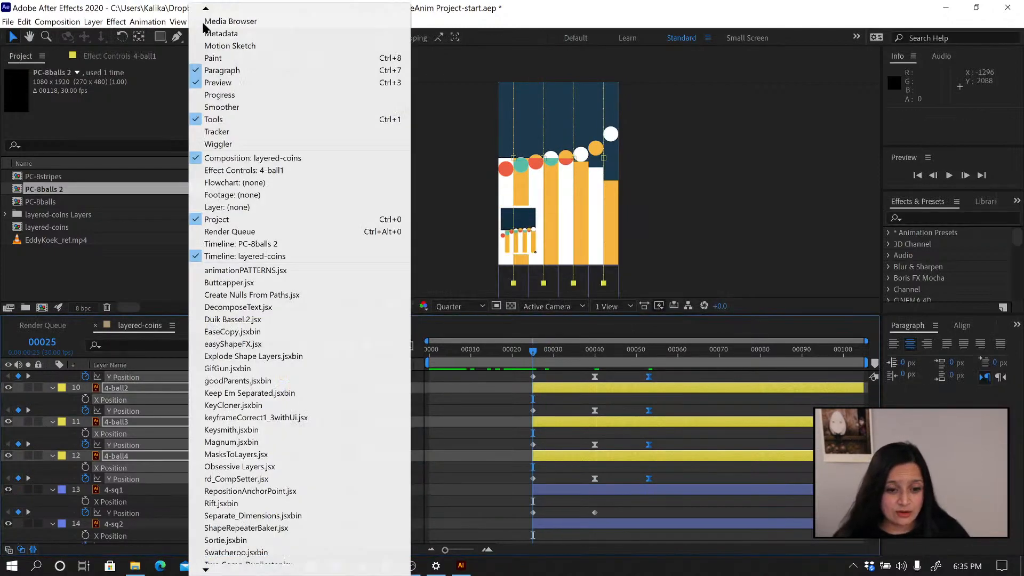
left_click(242, 334)
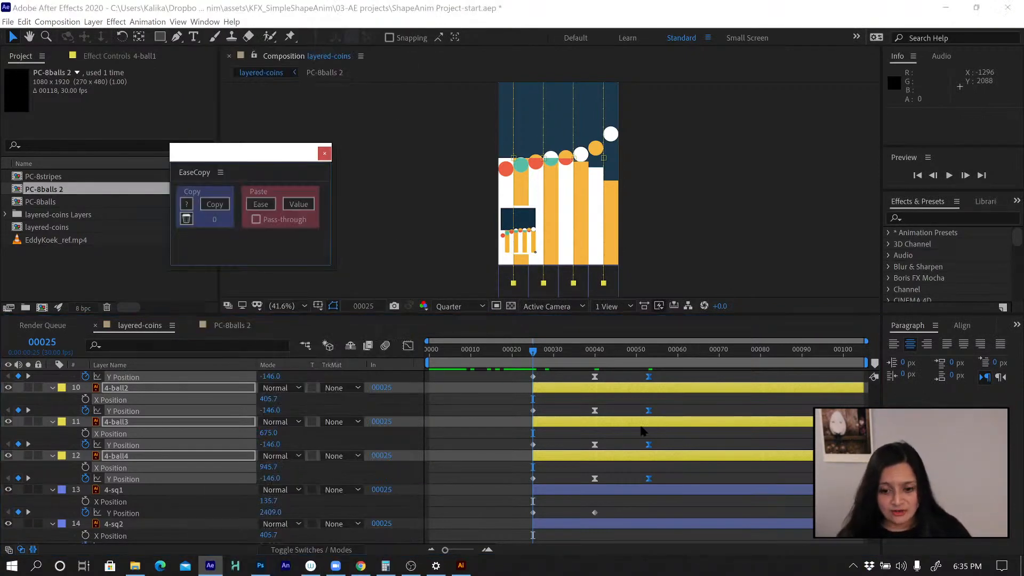
Open the PC-8balls-orangeGreen precomp and reveal the keyframed properties of layer 8-ball1
scroll(643, 430, "down", 3)
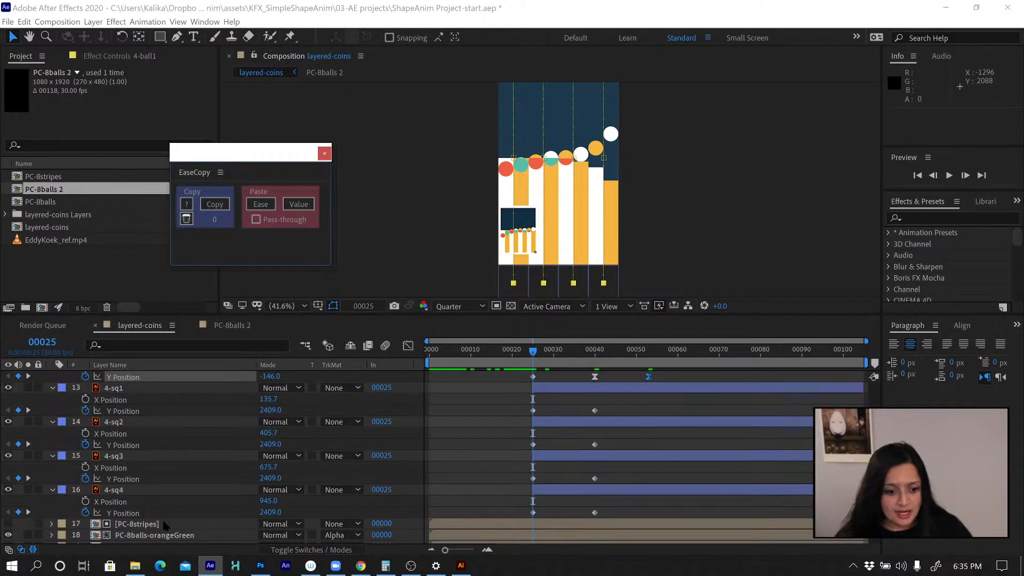
left_click(153, 534)
scroll(152, 512, "down", 1)
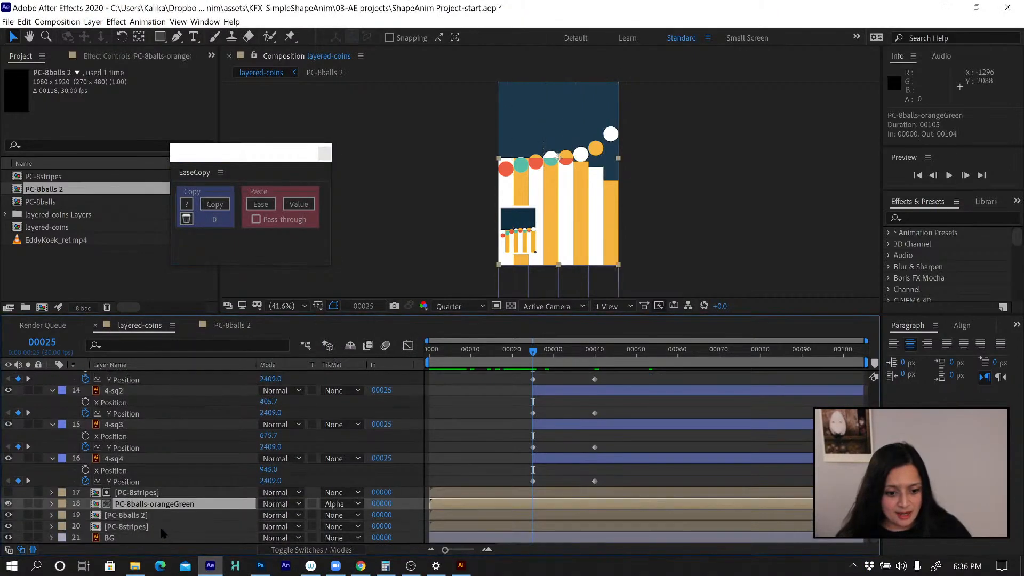
double_click(145, 506)
left_click(118, 377)
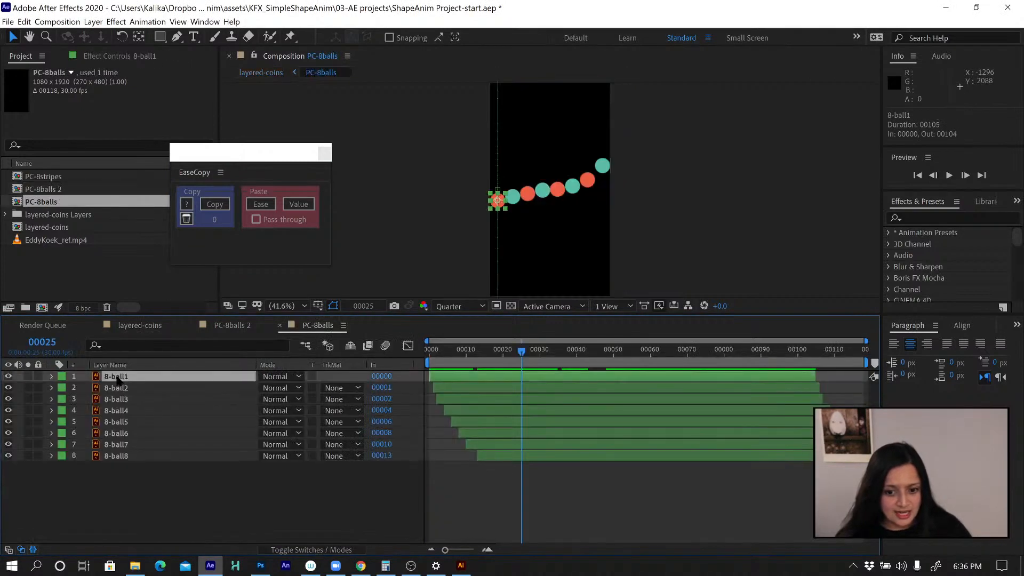
key("u")
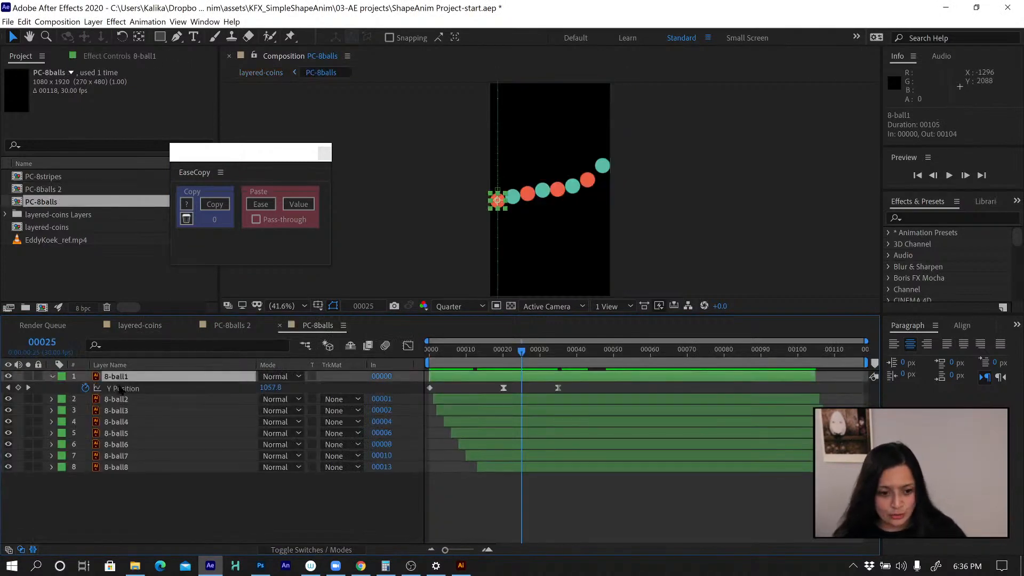
Copy the easing of 8-ball1's three Y Position keyframes with EaseCopy and look over the target keyframes in layered-coins
left_click_drag(496, 390, 567, 394)
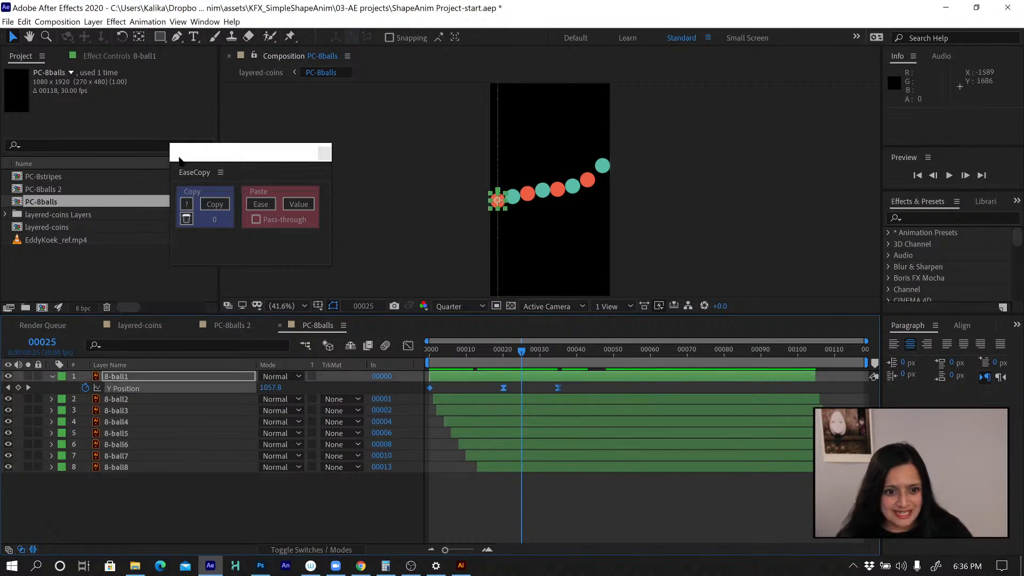
left_click_drag(180, 160, 197, 175)
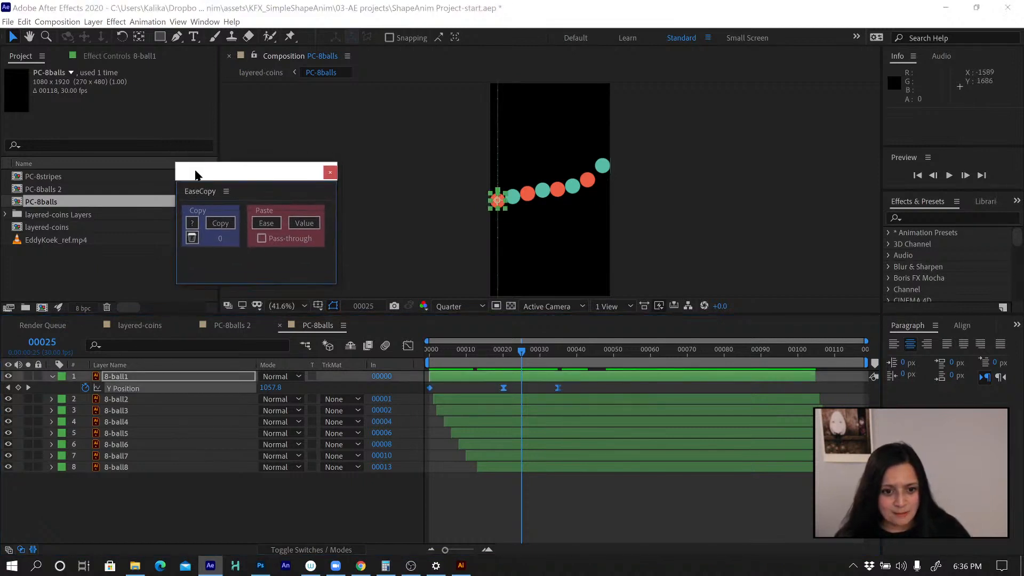
left_click(219, 224)
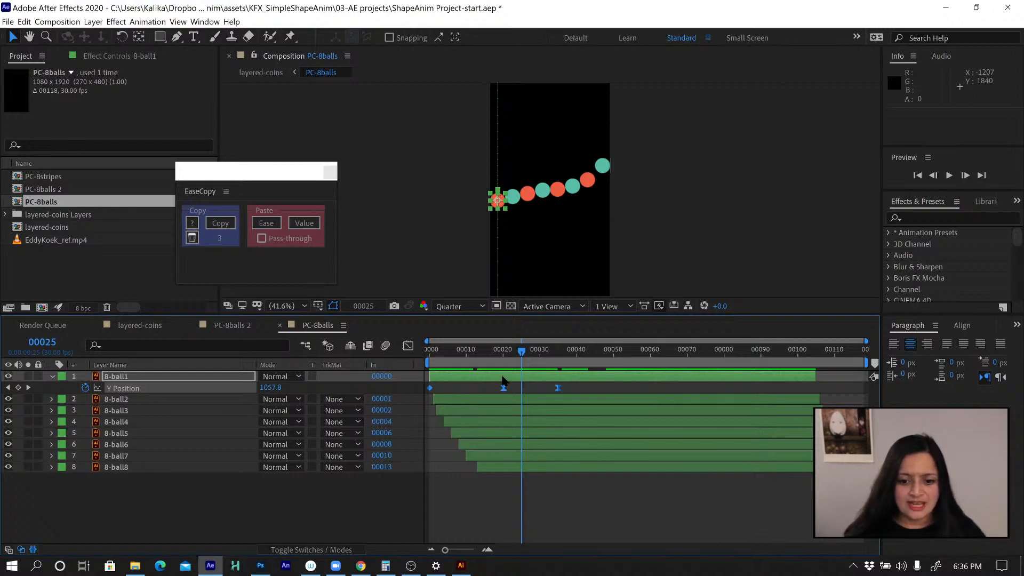
left_click(119, 330)
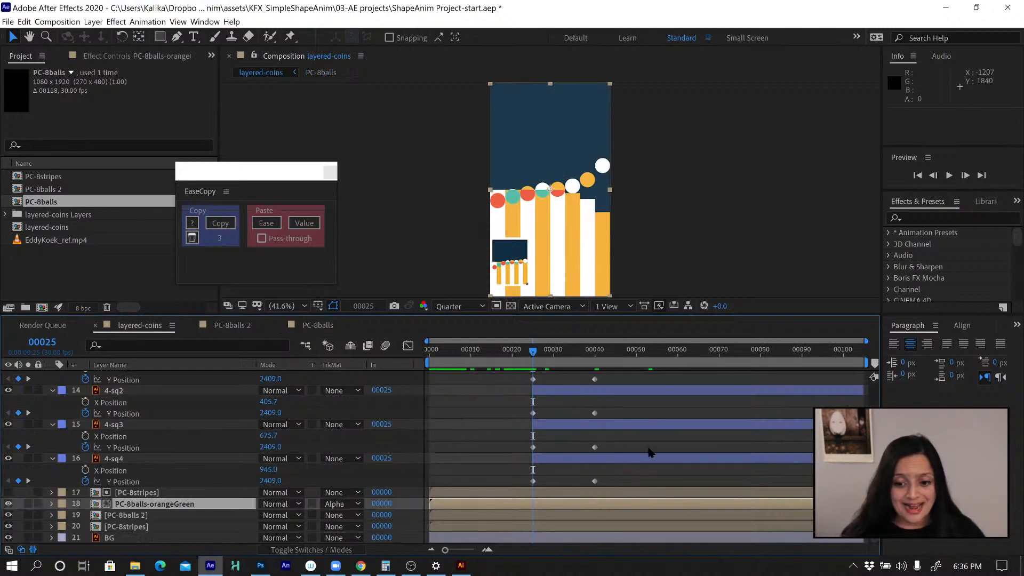
left_click(316, 329)
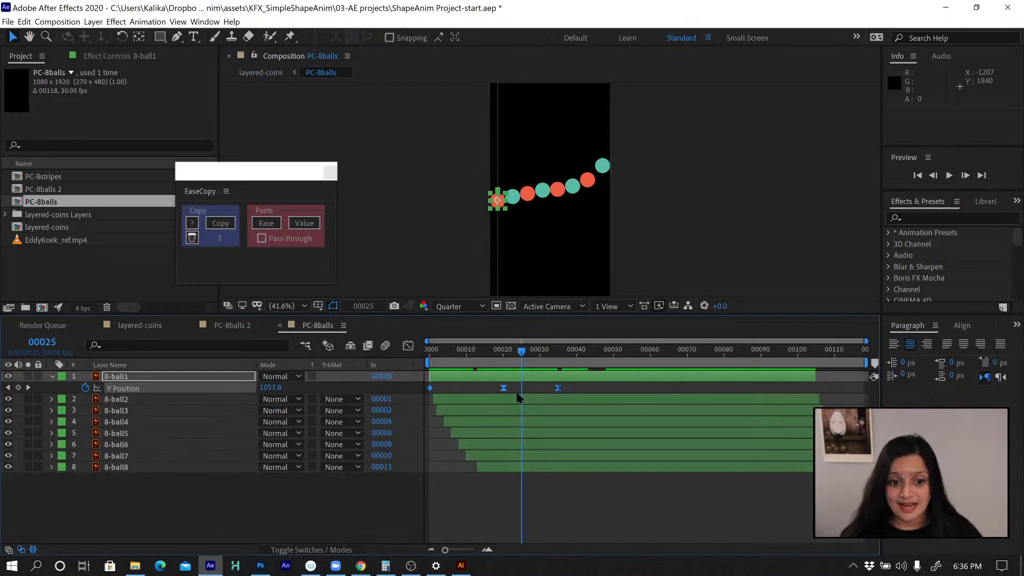
Clear EaseCopy's stored easing and copy it again from all three Y Position keyframes of 8-ball1
left_click_drag(577, 384, 419, 394)
left_click(191, 237)
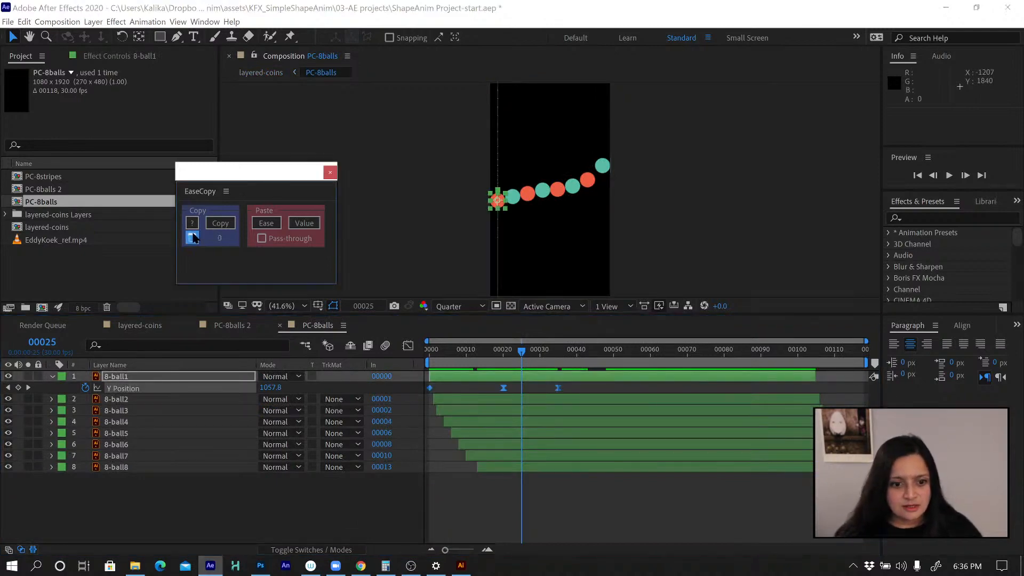
left_click(221, 223)
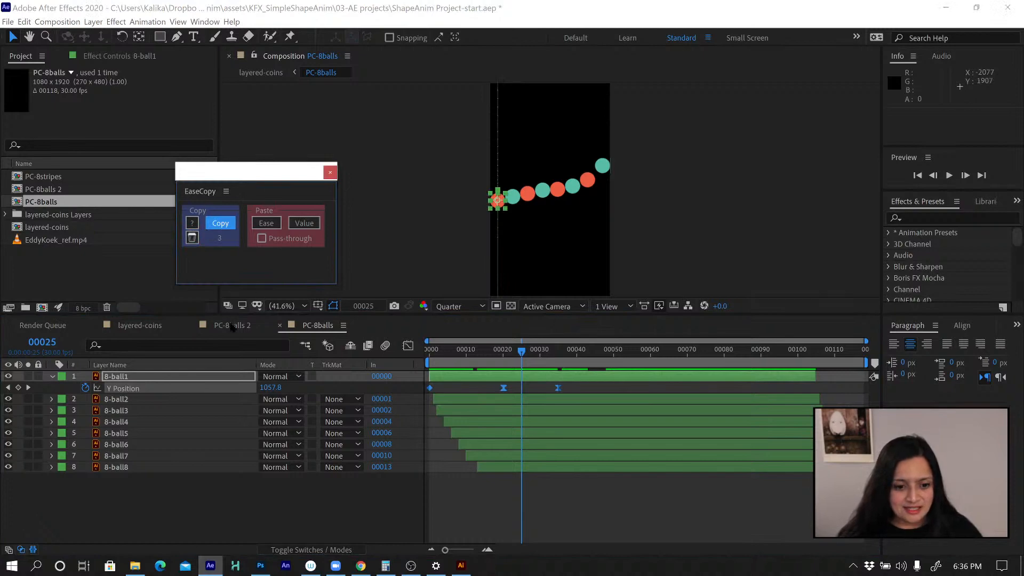
Return to the layered-coins composition and show only the keyframed properties of layers 4-ball1 through 4-ball4
left_click(128, 326)
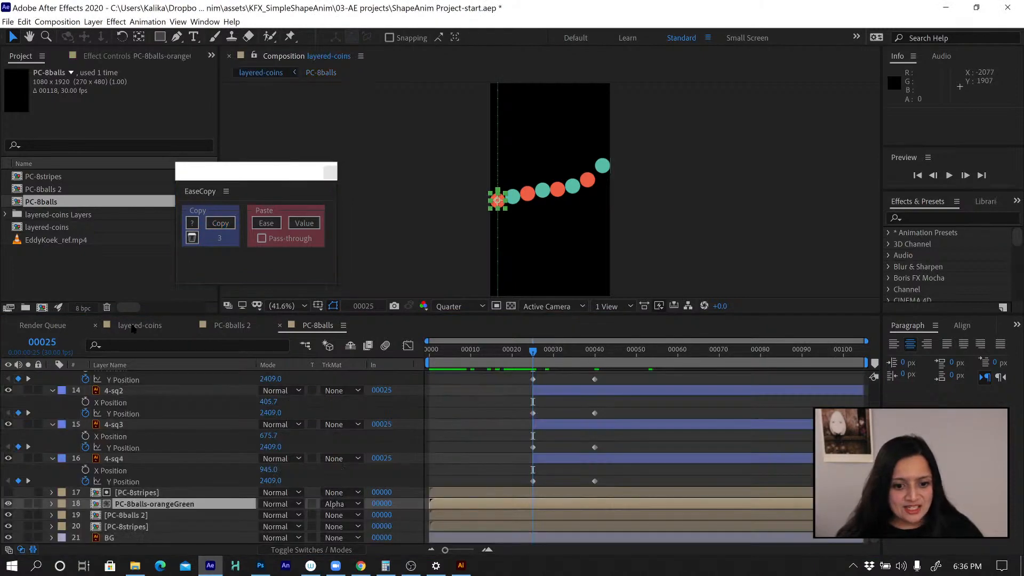
scroll(575, 458, "up", 5)
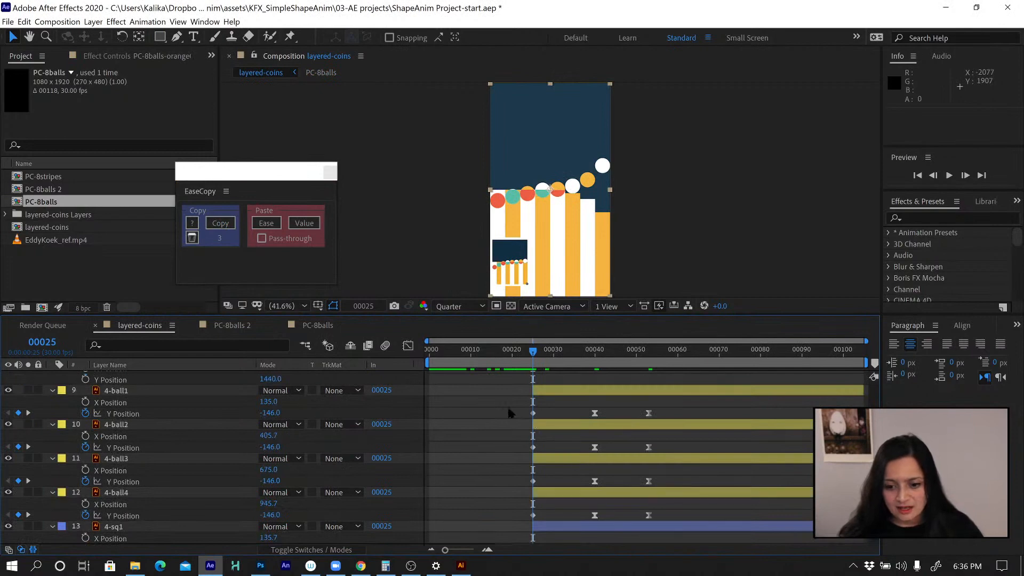
left_click_drag(508, 407, 667, 523)
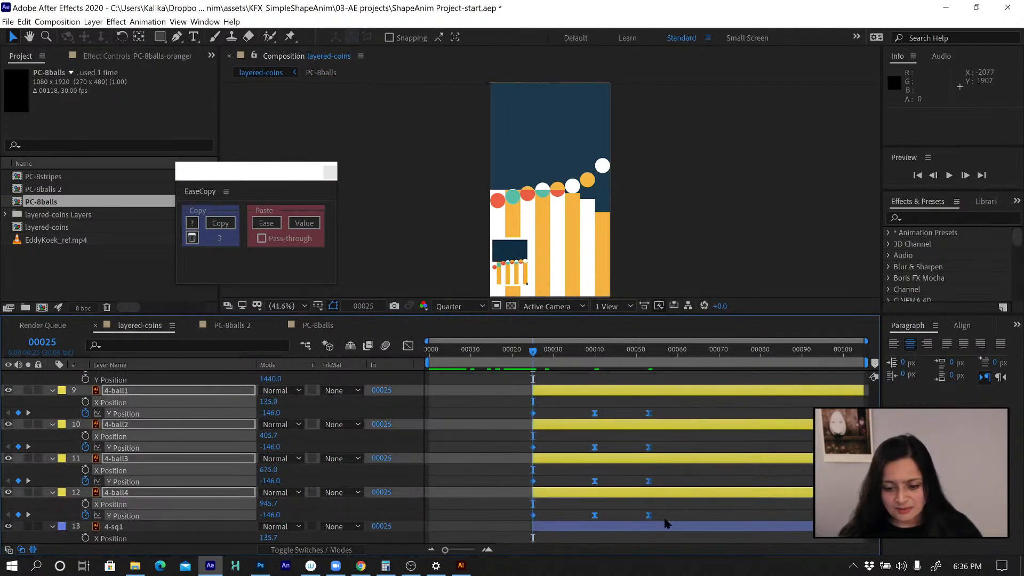
key("u")
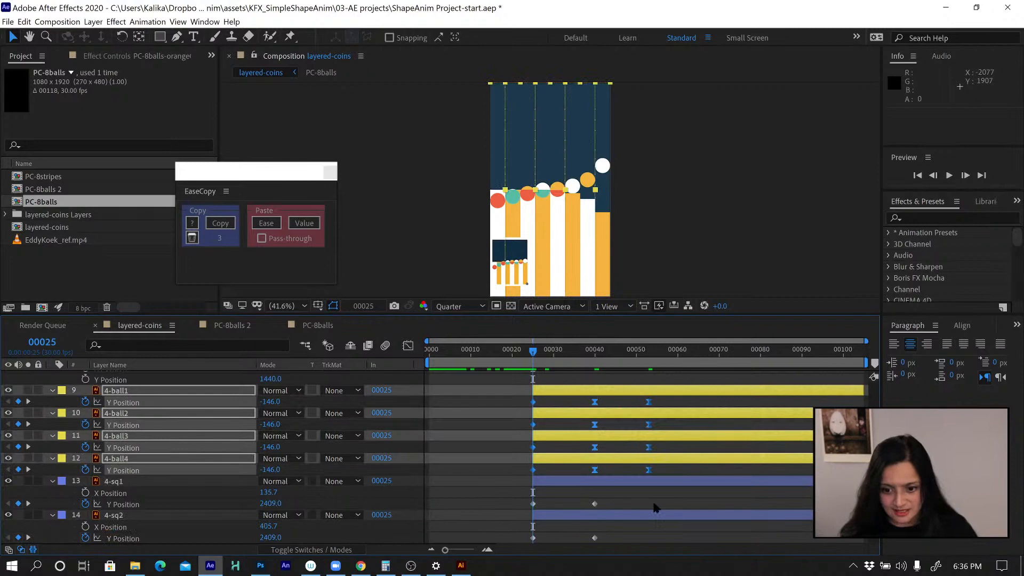
Try pasting the copied ease onto all Y Position keyframes of 4-ball1 through 4-ball4, and undo it
left_click(517, 401)
left_click_drag(661, 473, 517, 396)
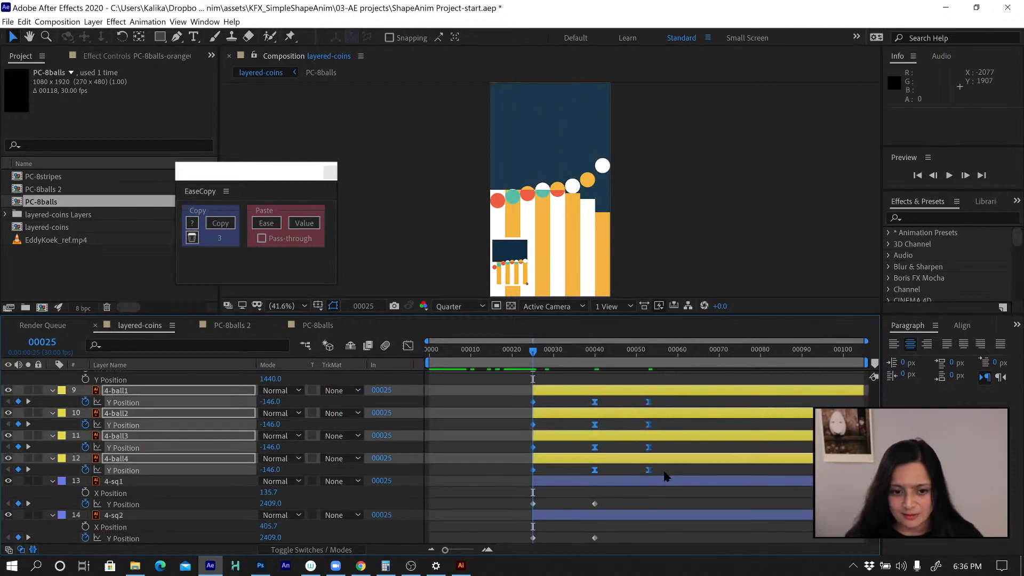
left_click(267, 224)
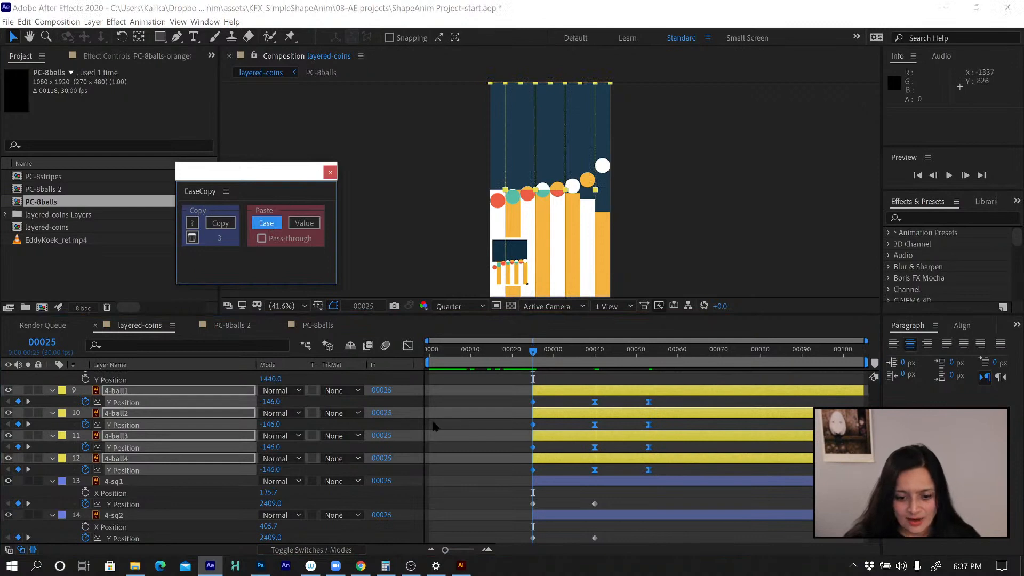
key("ctrl+z")
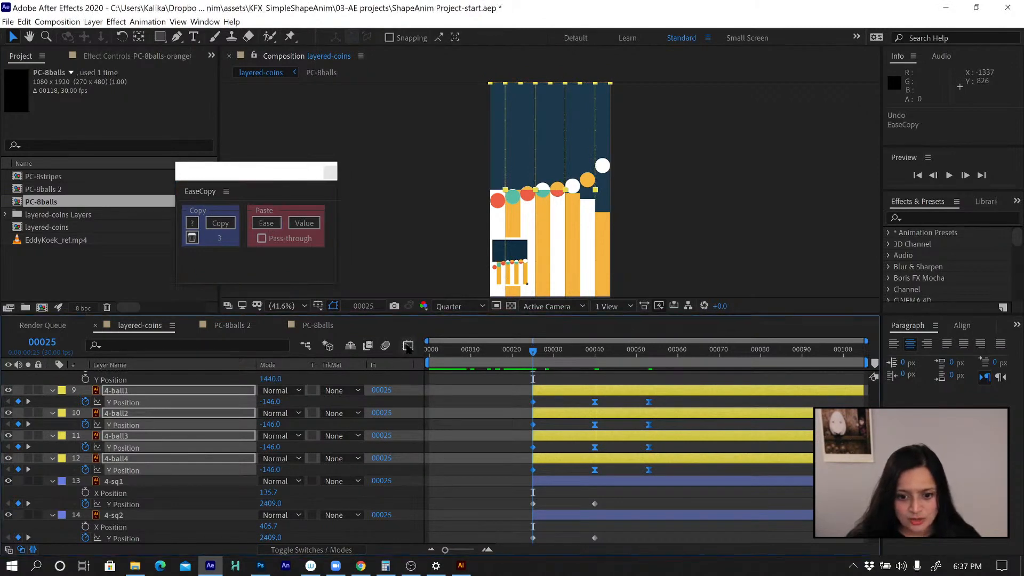
Try pasting the copied ease onto the four balls' Y Position curves with the Graph Editor open
left_click(408, 346)
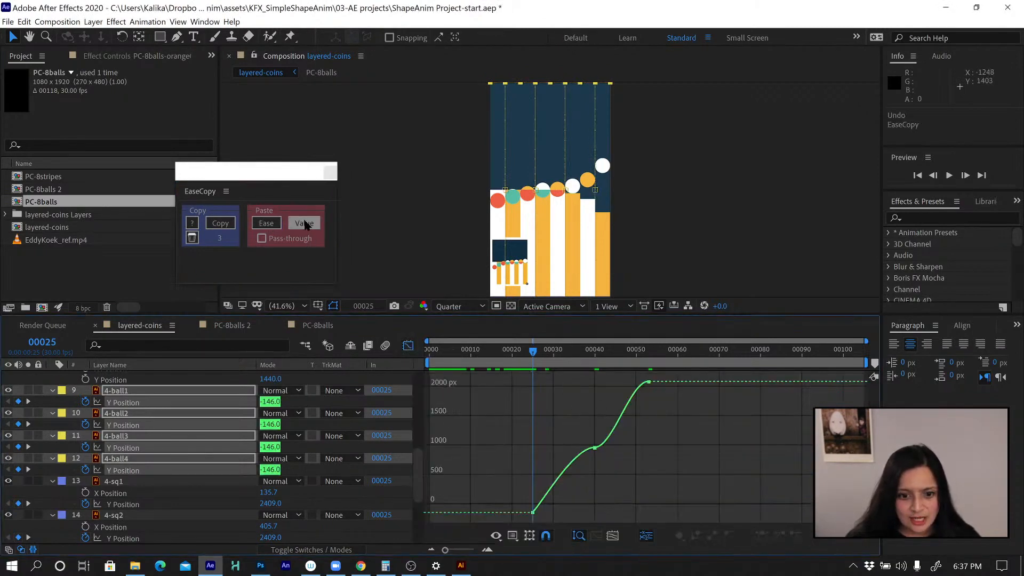
left_click(263, 224)
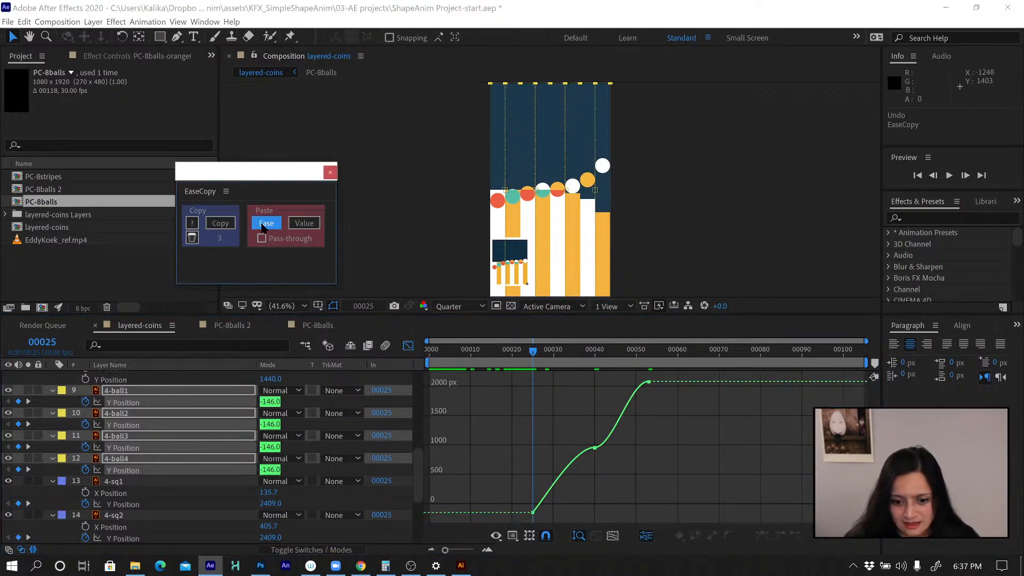
left_click(408, 345)
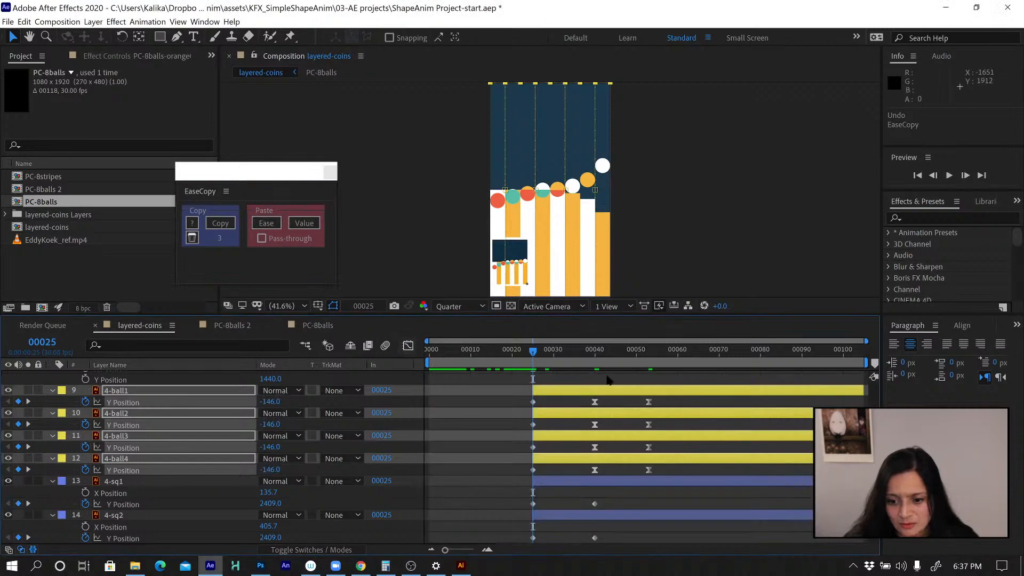
Reselect the four balls' Y Position keyframes and check their value curves in the Graph Editor
mouse_move(668, 399)
left_mouse_down()
mouse_move(517, 458)
mouse_move(507, 481)
left_mouse_up()
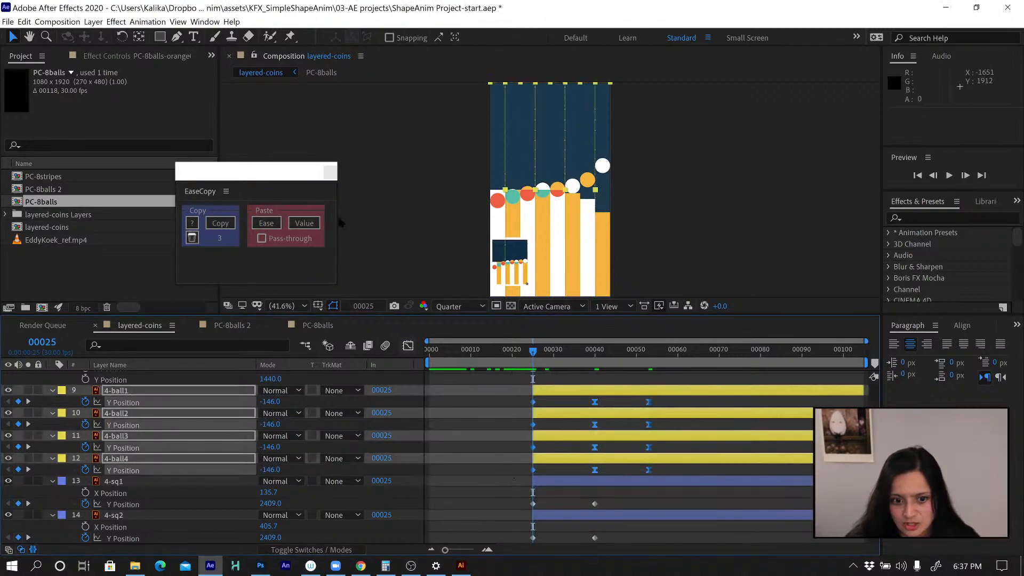
left_click(408, 345)
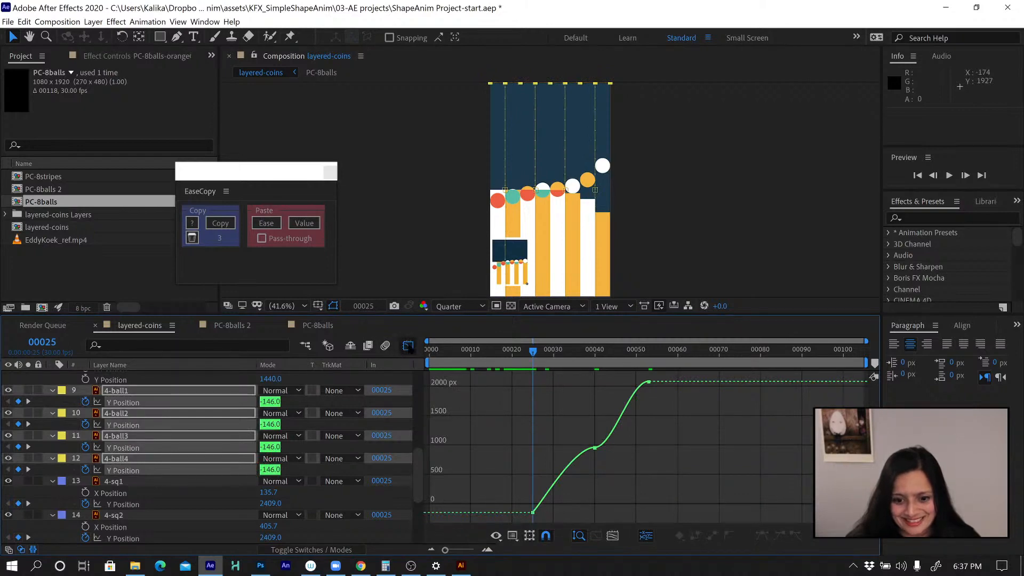
left_click(408, 345)
left_click_drag(666, 398, 482, 470)
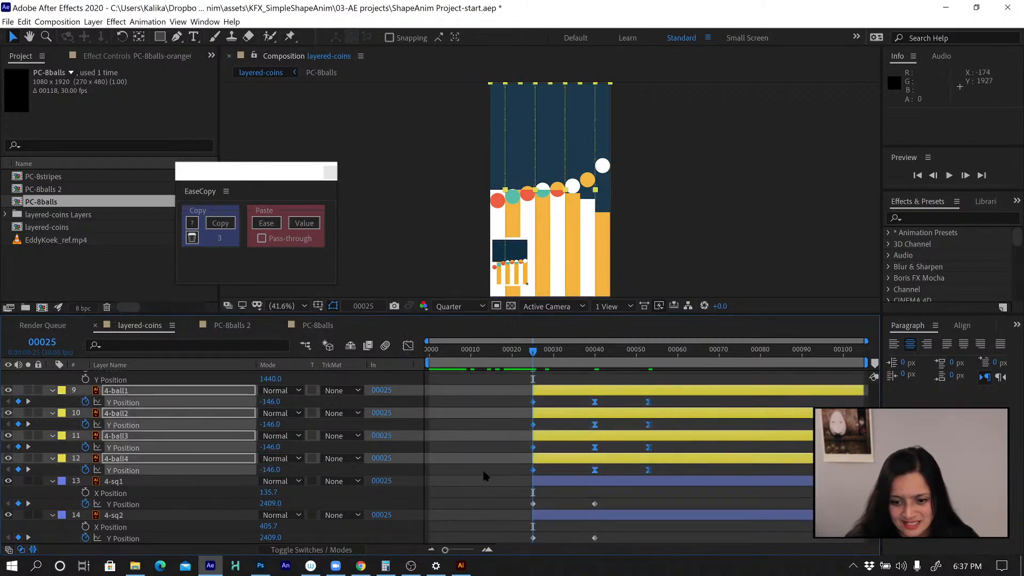
Paste the copied ease onto all Y Position curve points of 4-ball1 through 4-ball4 in the Graph Editor
left_click(407, 346)
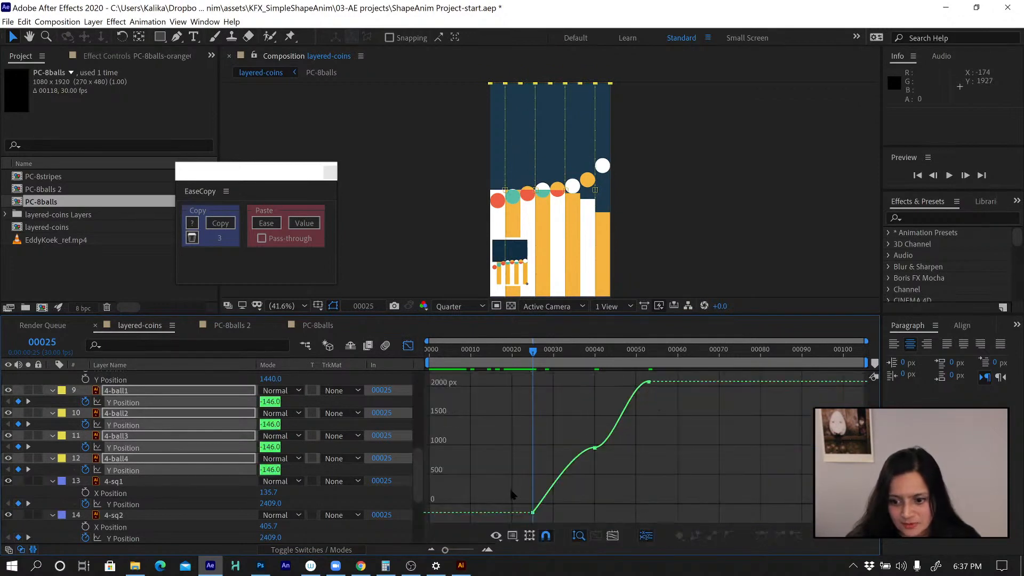
left_click(649, 383)
left_click_drag(665, 377, 519, 521)
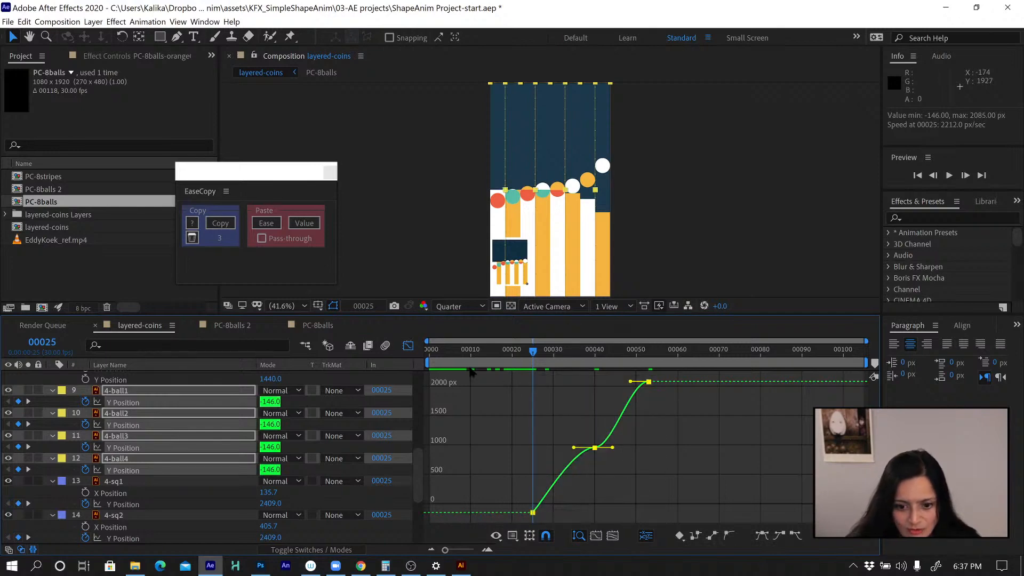
left_click(266, 224)
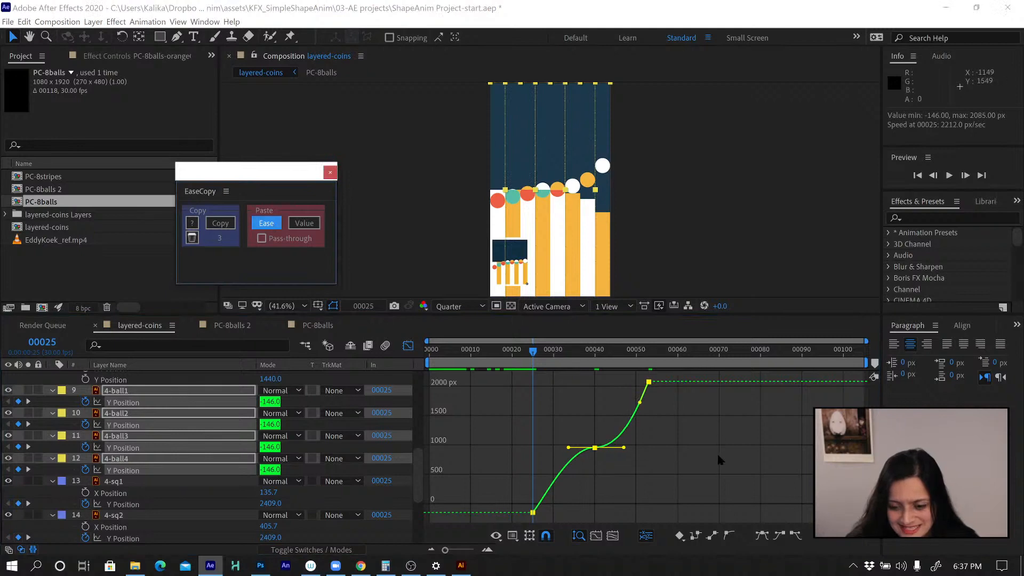
left_click(408, 345)
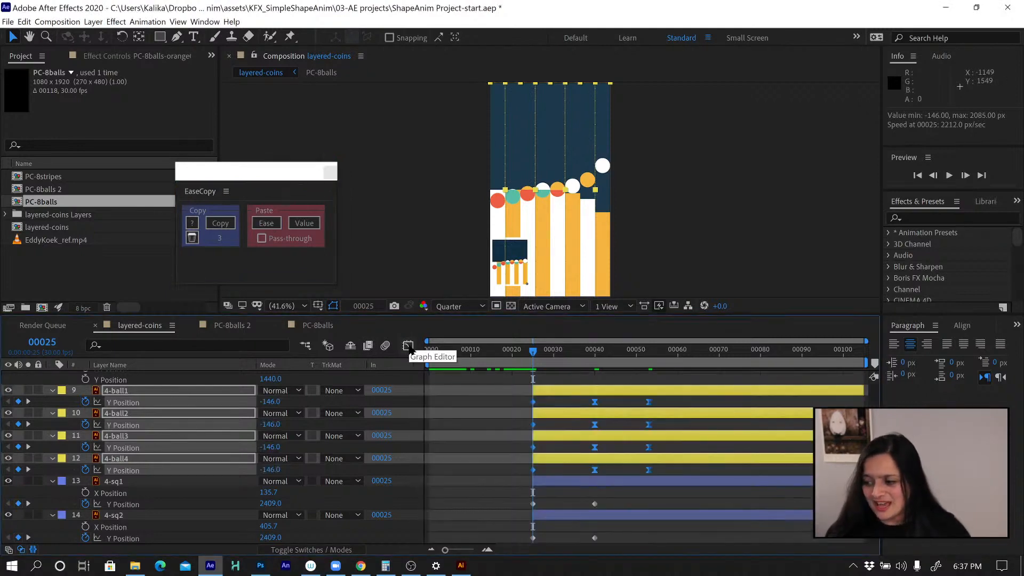
Stagger the ball layers at frame 40, starting 4-ball2 at frame 27, 4-ball3 at frame 30 and 4-ball4 at frame 34
left_click_drag(535, 348, 595, 357)
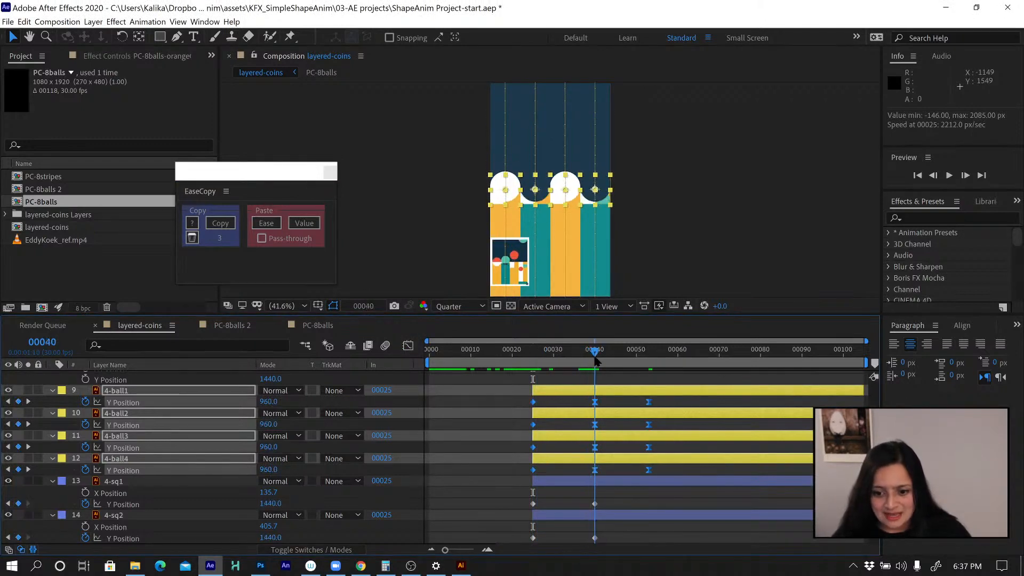
left_click(613, 428)
left_click(557, 415)
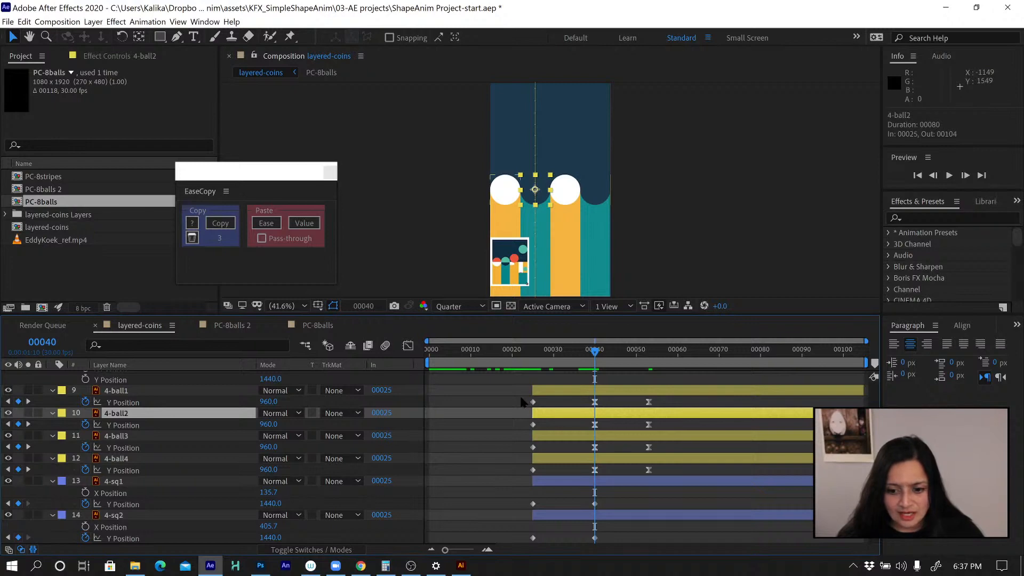
left_click_drag(524, 398, 569, 417)
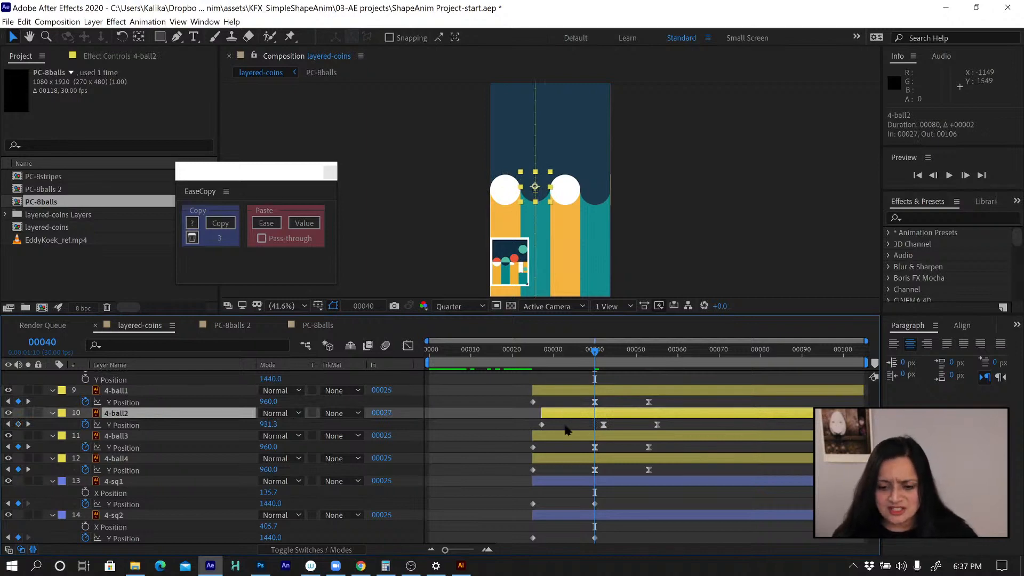
left_click_drag(565, 437, 605, 466)
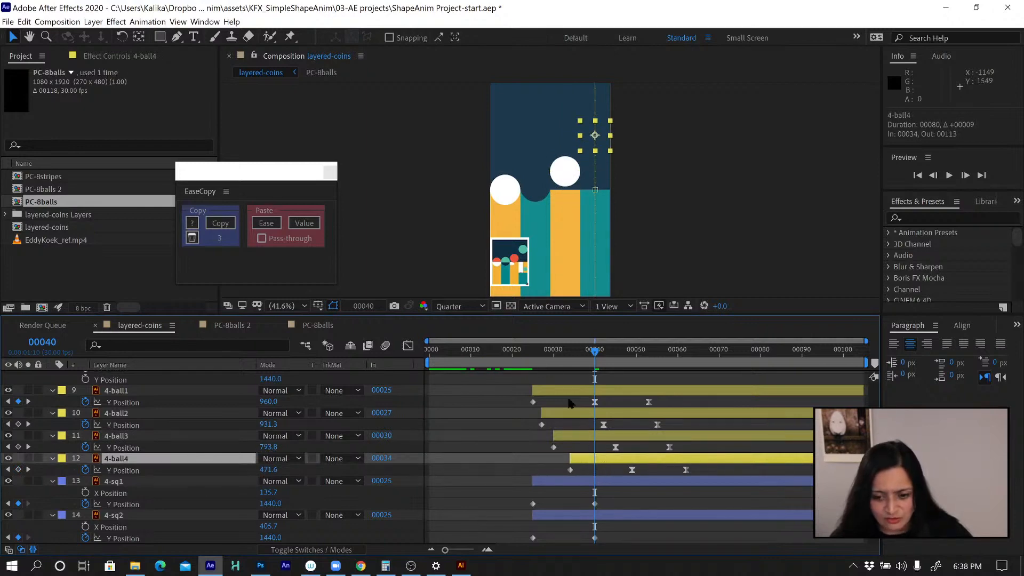
Preview the stagger up to frame 52, and shift 4-ball3 to start at frame 31 and 4-ball4 at frame 36
key("space")
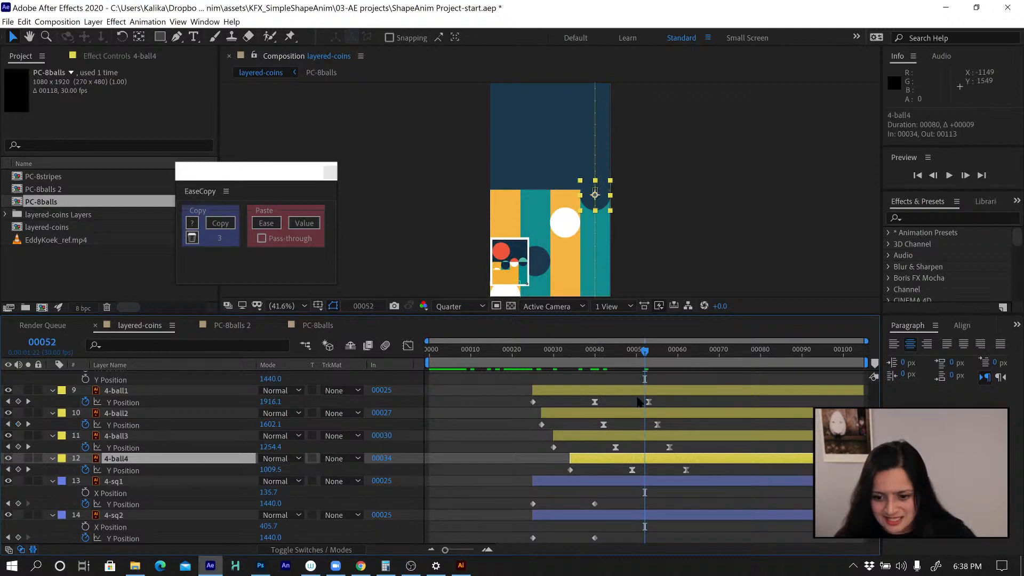
left_click(576, 438, "shift")
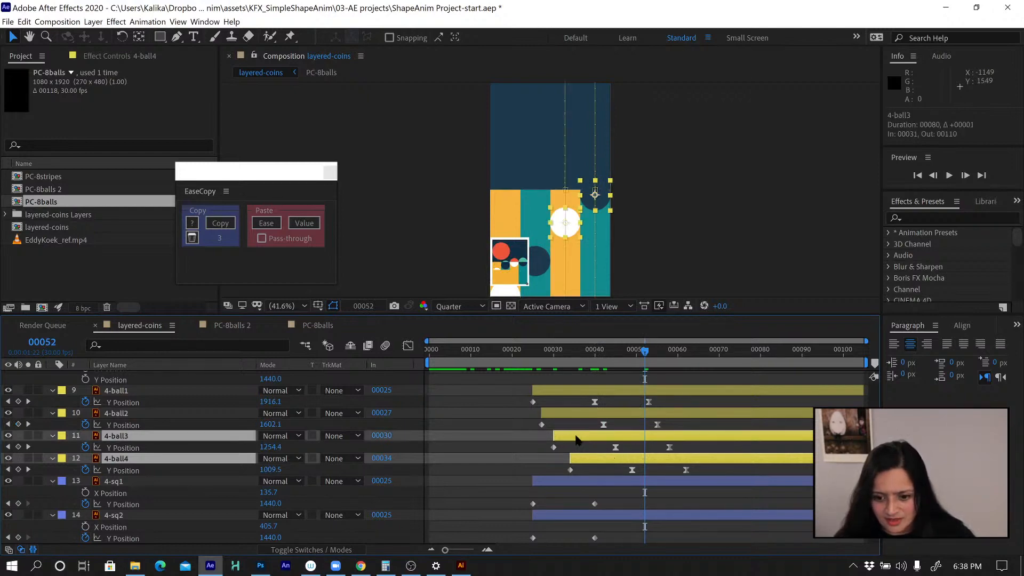
key("alt+Page_Down")
left_click(596, 458)
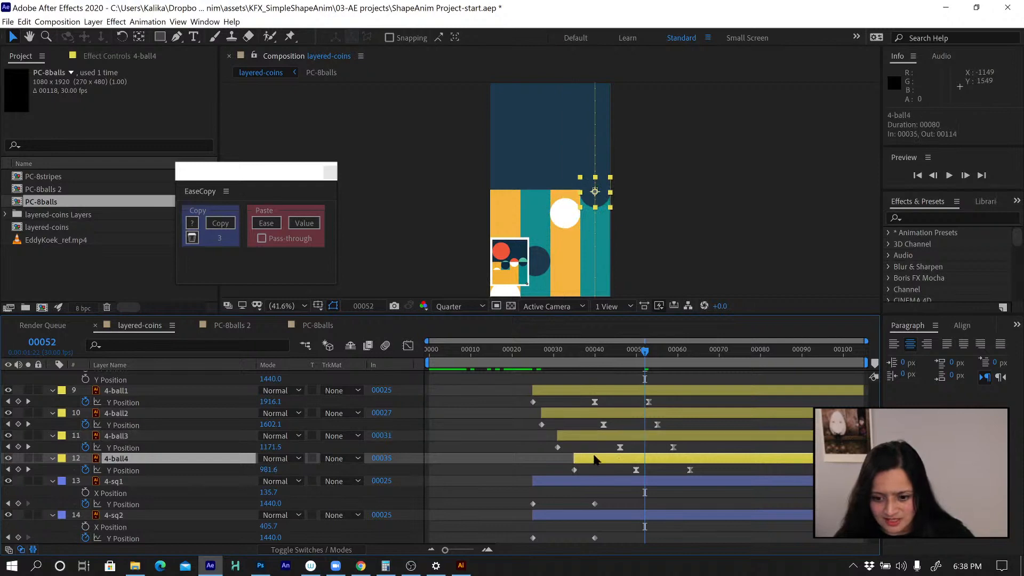
key("alt+Page_Down")
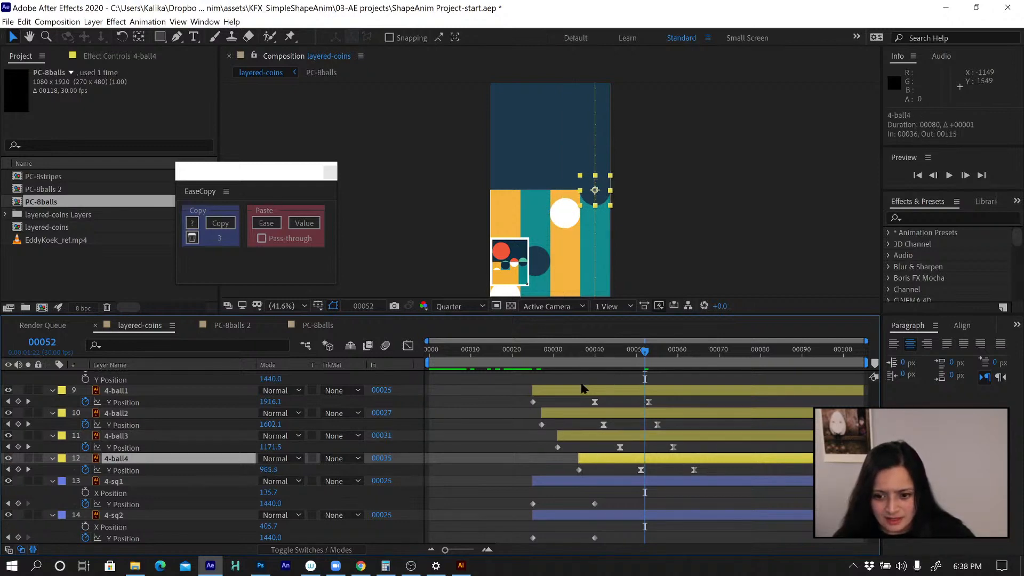
Move the last Y Position keyframes of all four ball layers later together, placing 4-ball4's at frame 75
left_click_drag(581, 390, 675, 447)
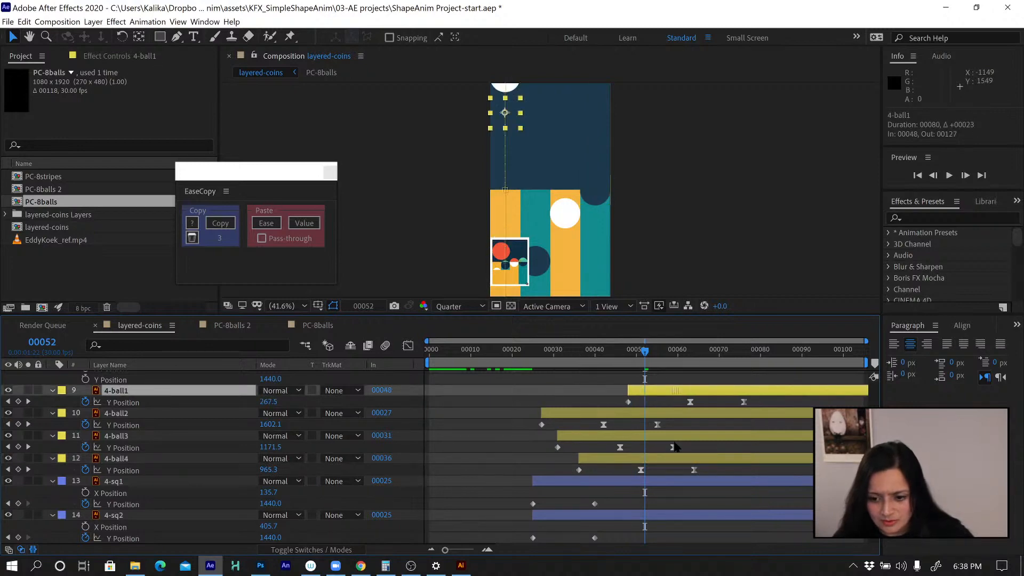
key("ctrl+z")
left_click_drag(634, 400, 738, 476)
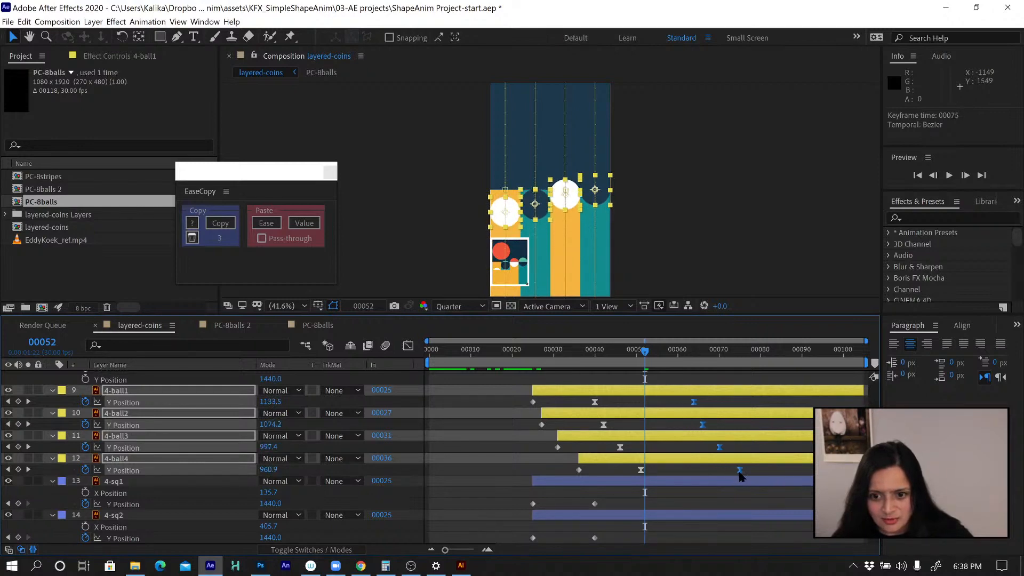
left_click_drag(741, 477, 741, 477)
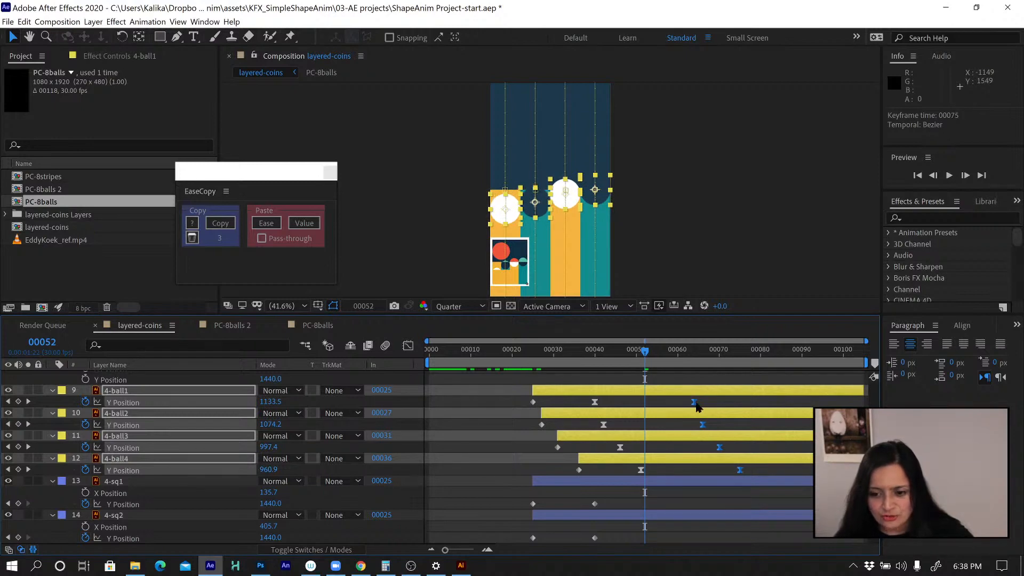
Start the work area at frame 24 and preview the staggered ball animation from there
left_click_drag(529, 350, 650, 377)
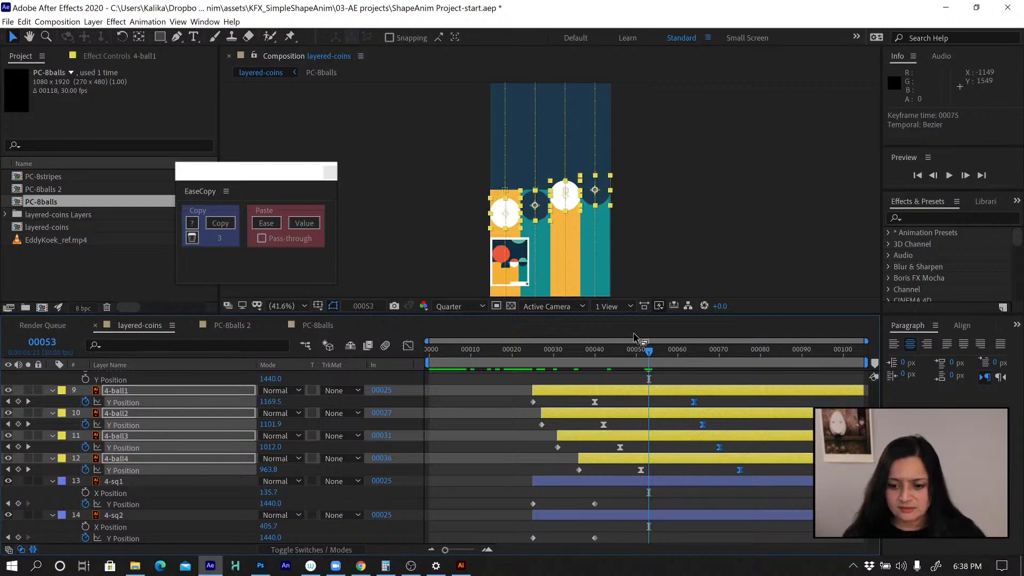
left_click(543, 352)
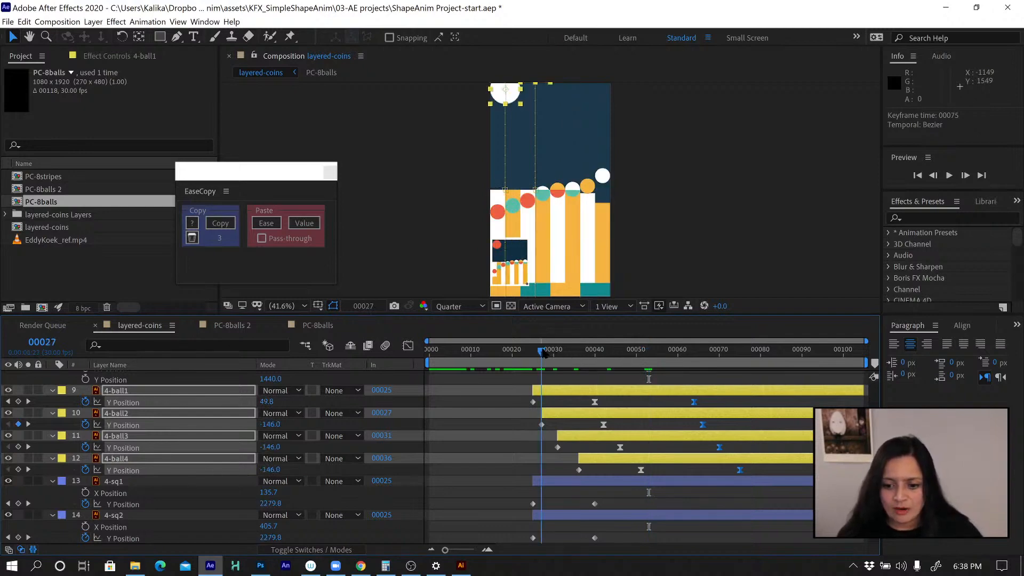
left_click_drag(543, 352, 580, 363)
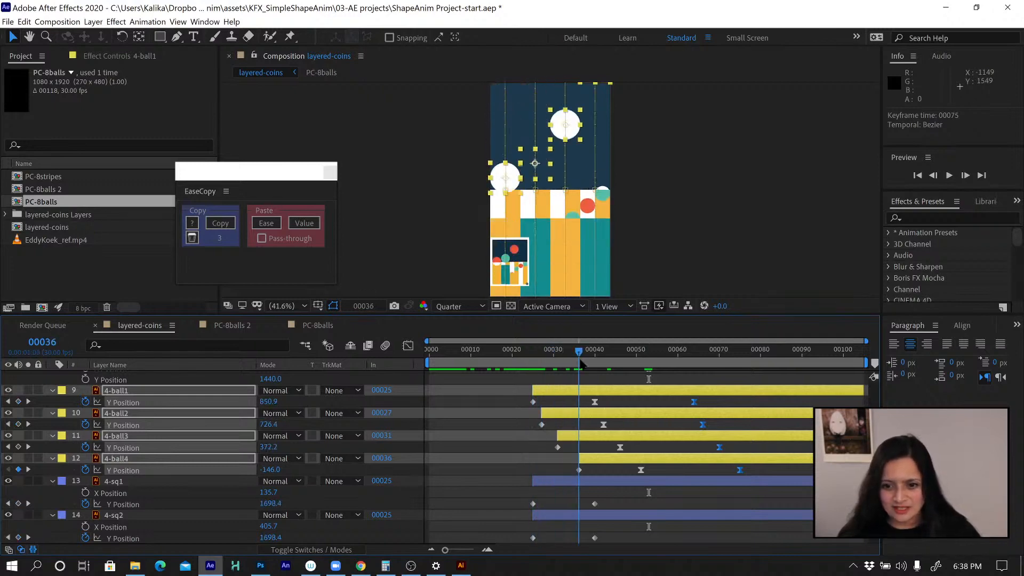
left_click(530, 352)
key("space")
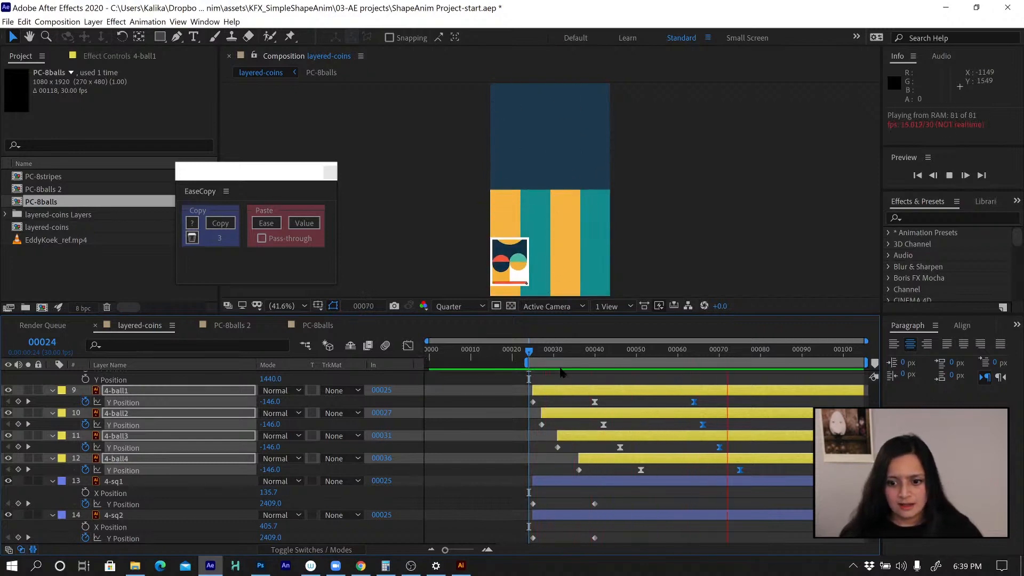
Examine how the 4-sq1 stripe rises relative to the balls between frames 25 and 36
left_click(533, 353)
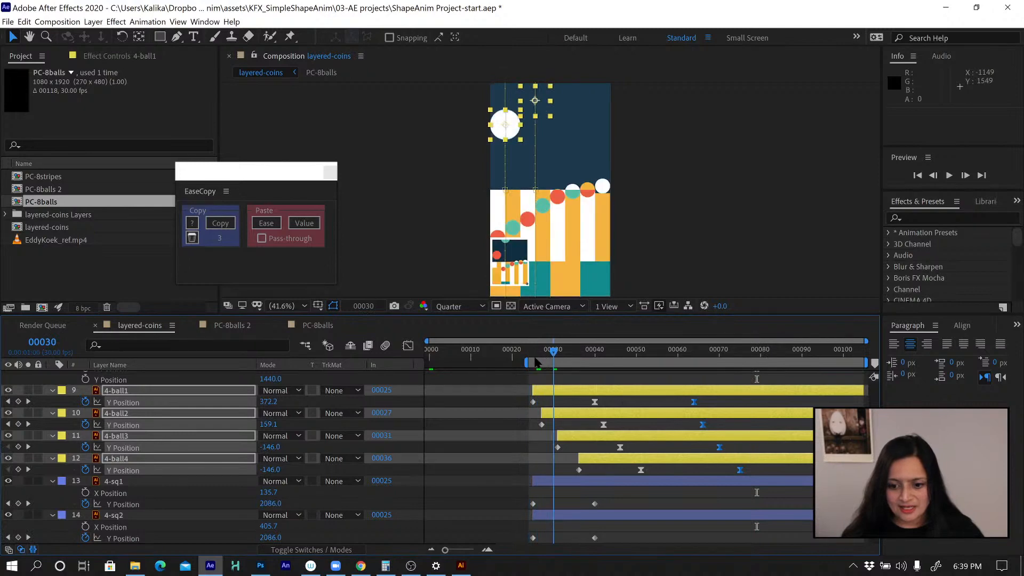
left_click(524, 498)
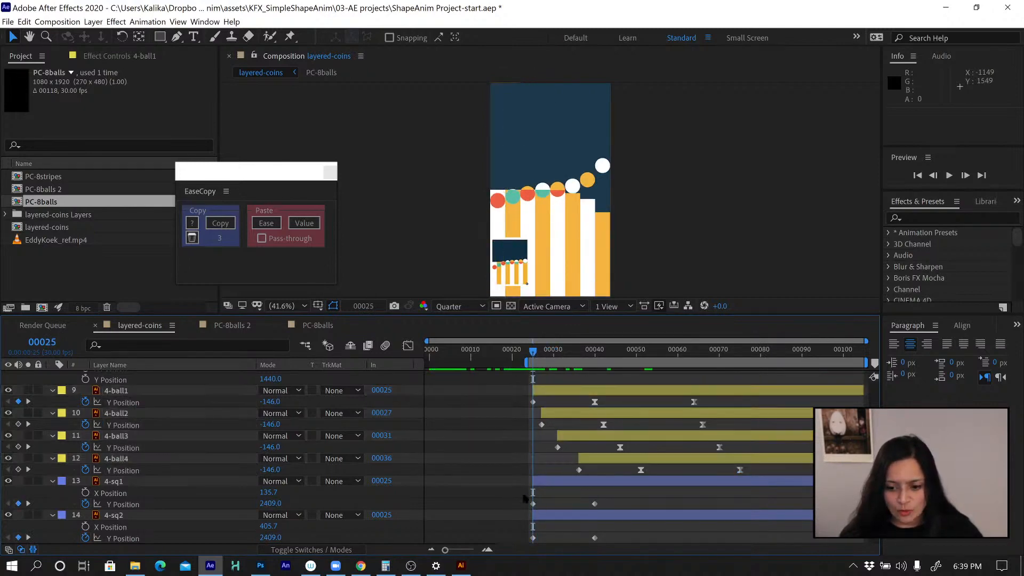
left_click(559, 481)
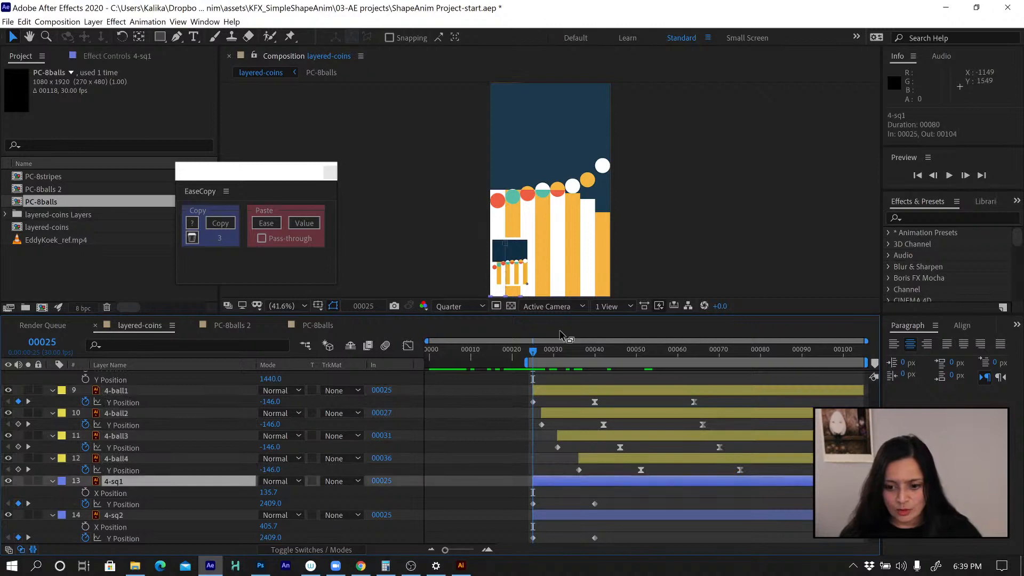
left_click_drag(557, 350, 578, 350)
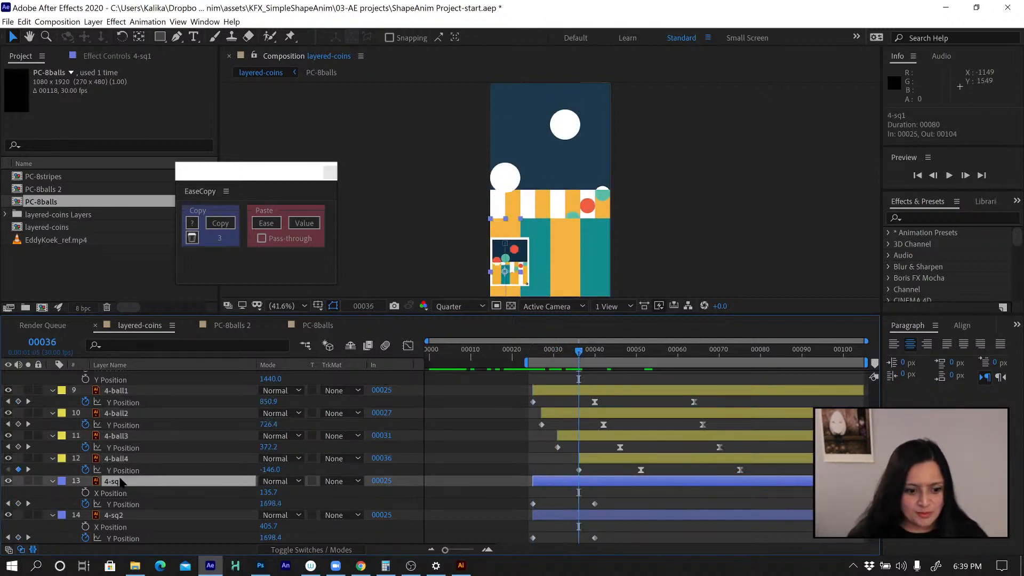
scroll(127, 480, "down", 5)
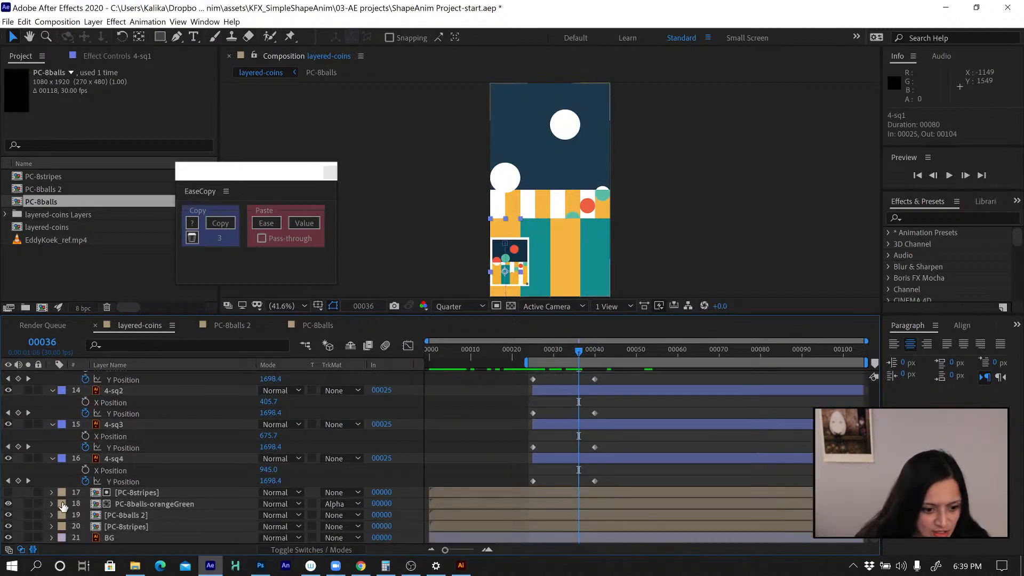
left_click_drag(8, 504, 10, 528)
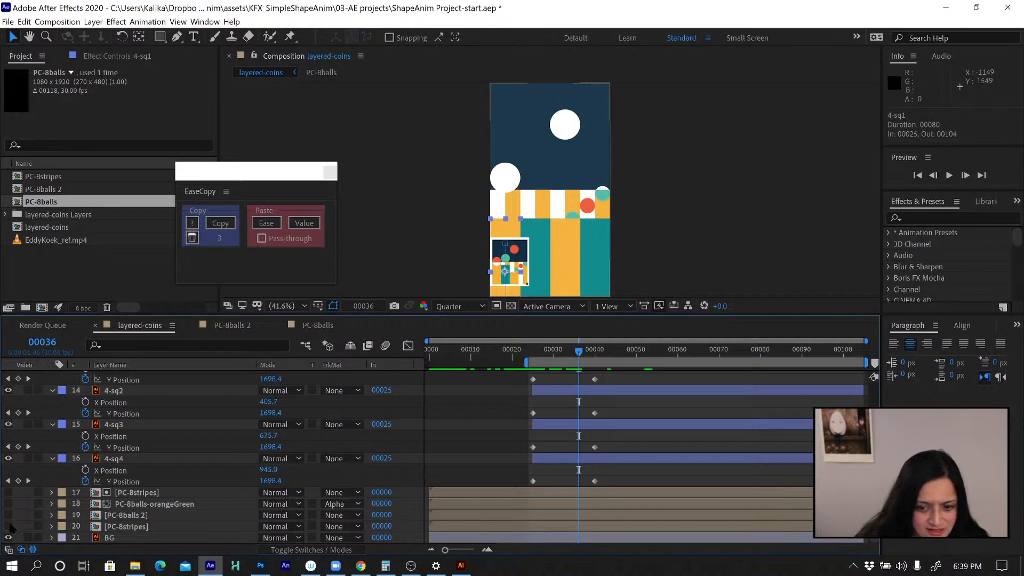
key("ctrl+z")
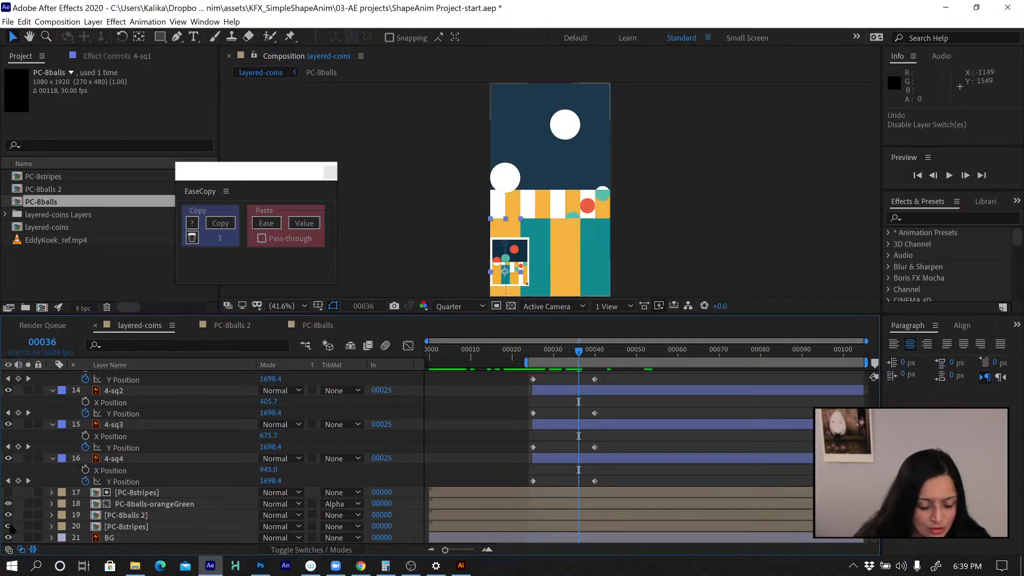
Solo layers 4-ball1 to 4-ball4 and 4-sq1 to 4-sq4, and turn on the transparency grid
left_click(133, 459)
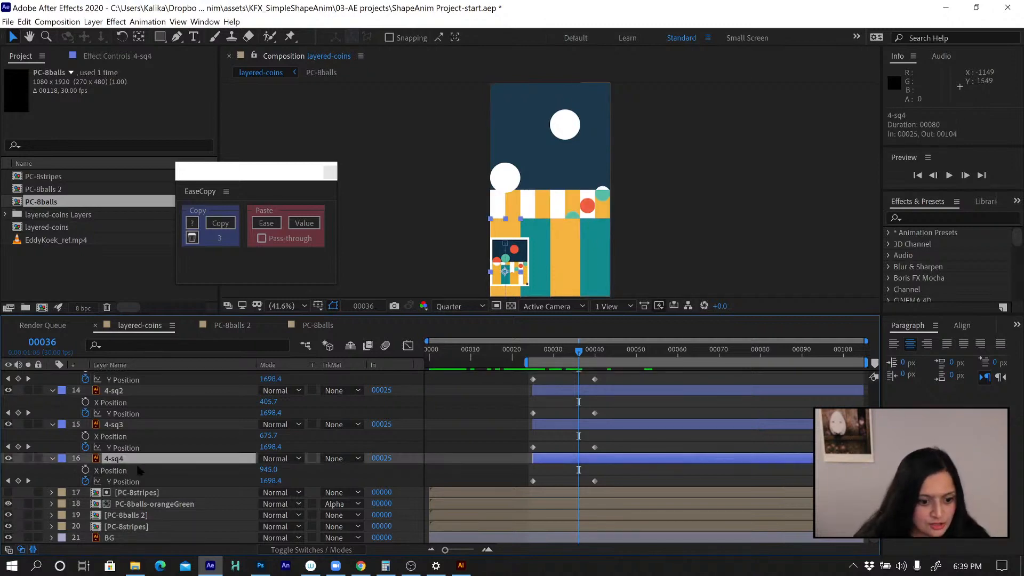
scroll(123, 482, "up", 5)
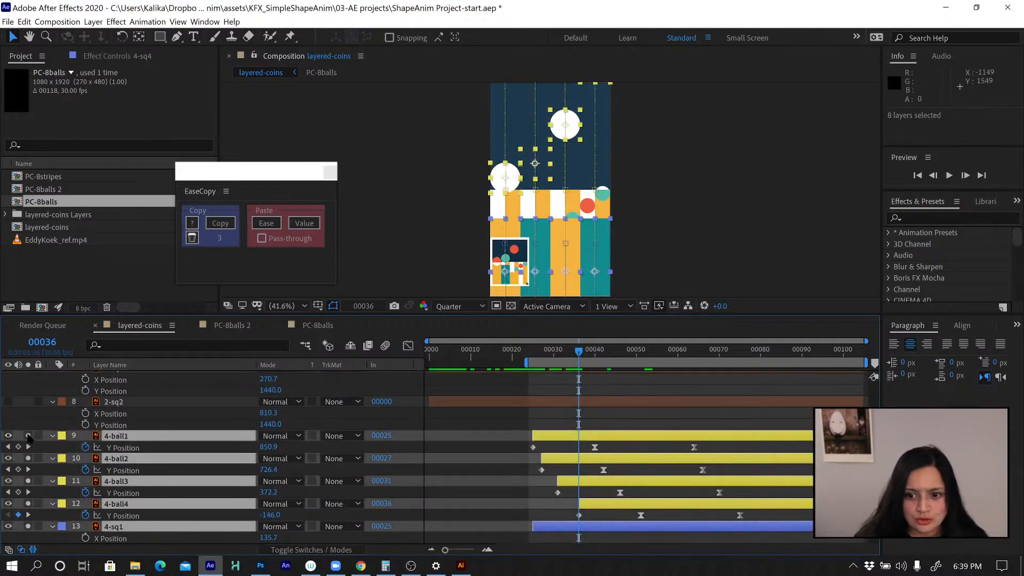
left_click(28, 435)
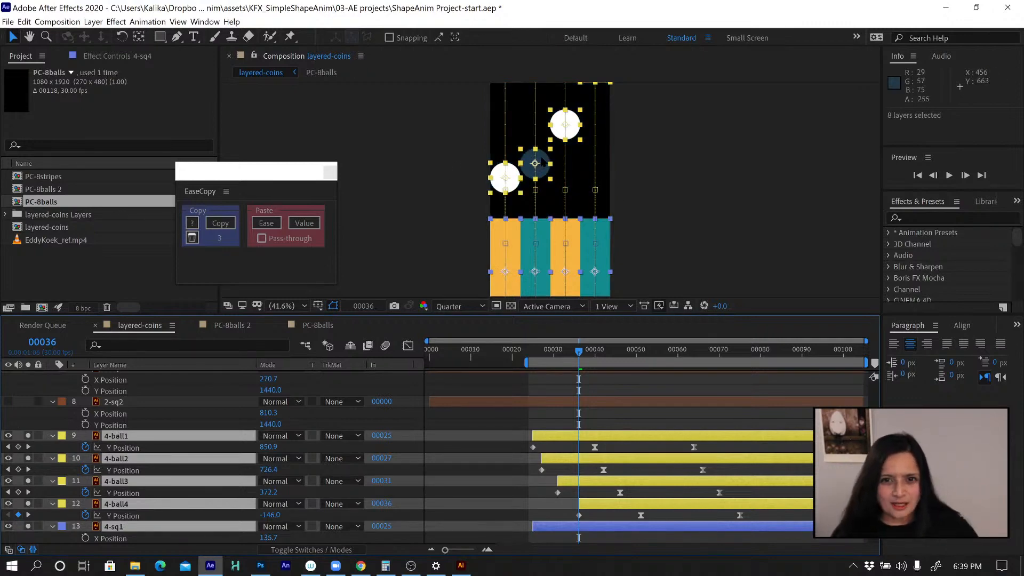
left_click(511, 306)
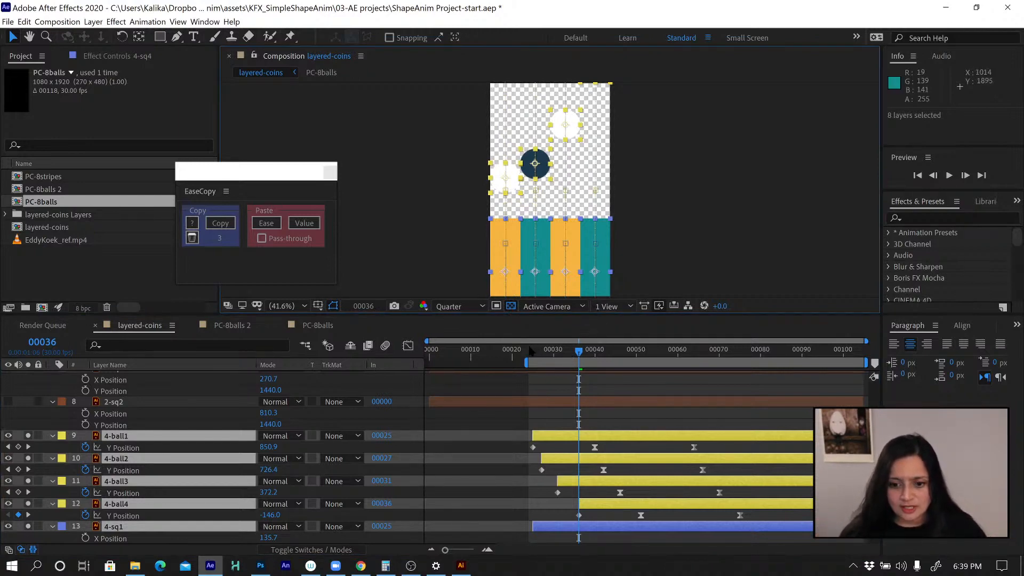
End the work area at frame 76 and preview the soloed balls and stripes
left_click_drag(531, 351, 565, 361)
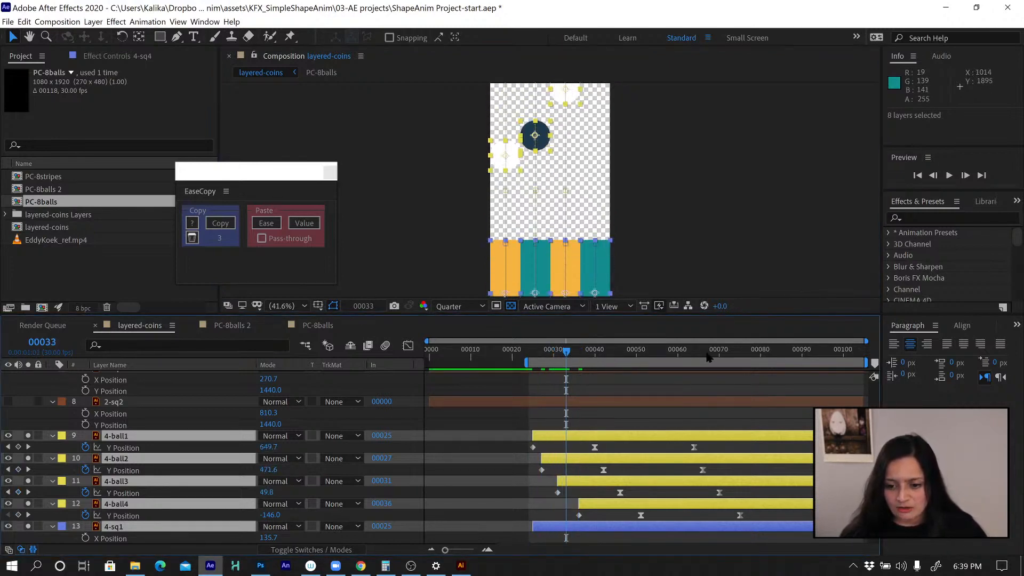
left_click(736, 352)
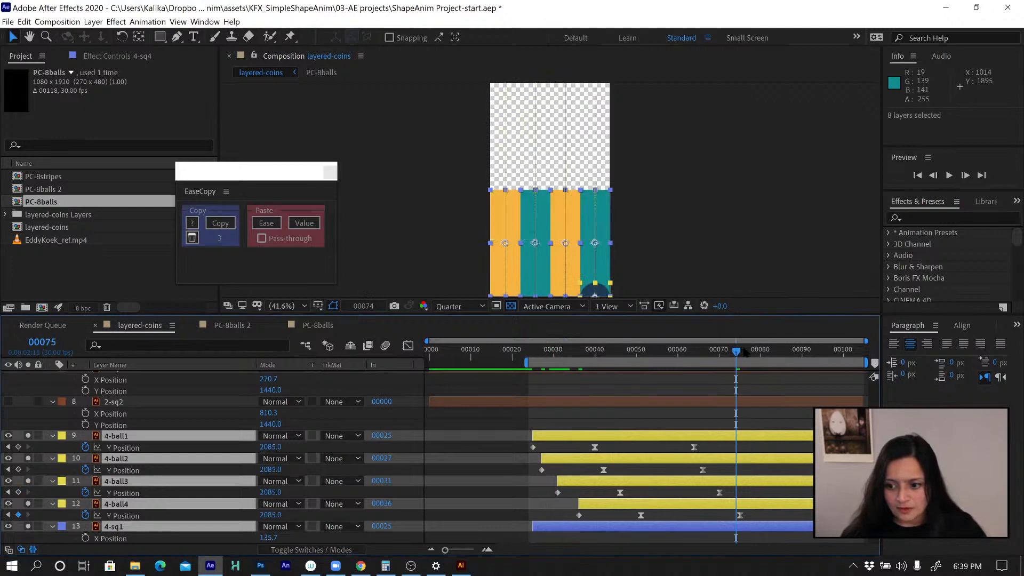
left_click(744, 352)
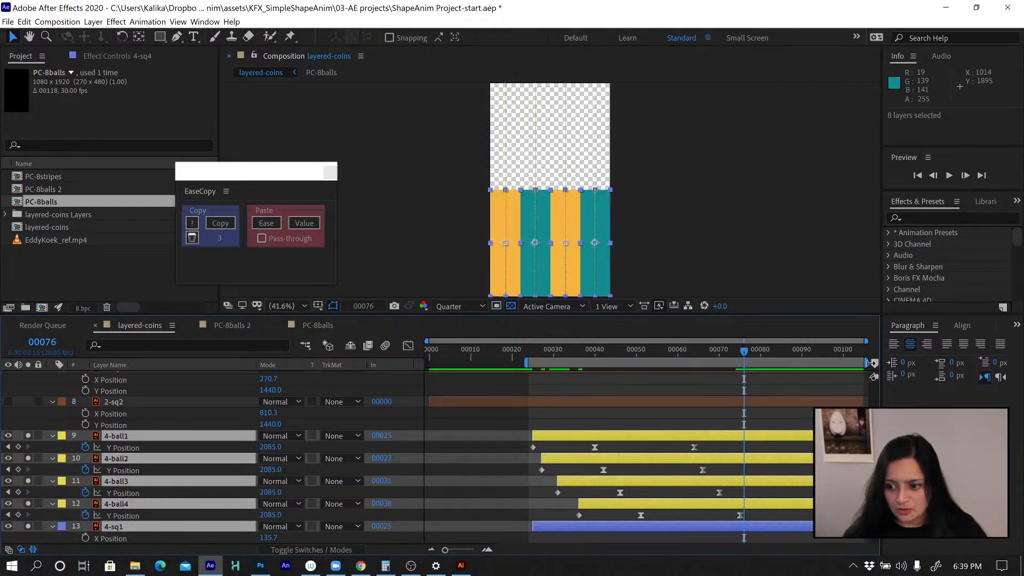
left_click_drag(870, 362, 750, 362)
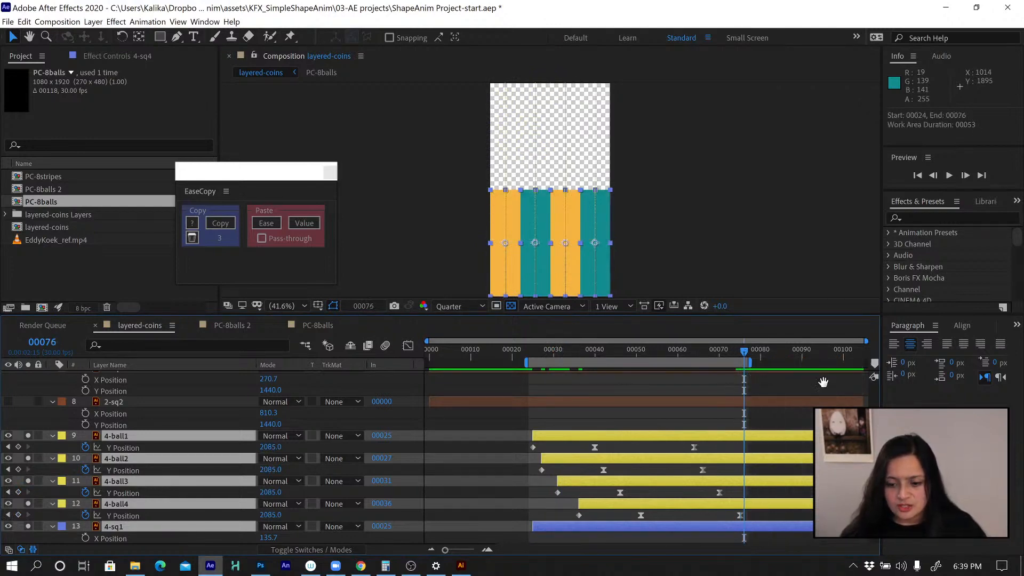
key("space")
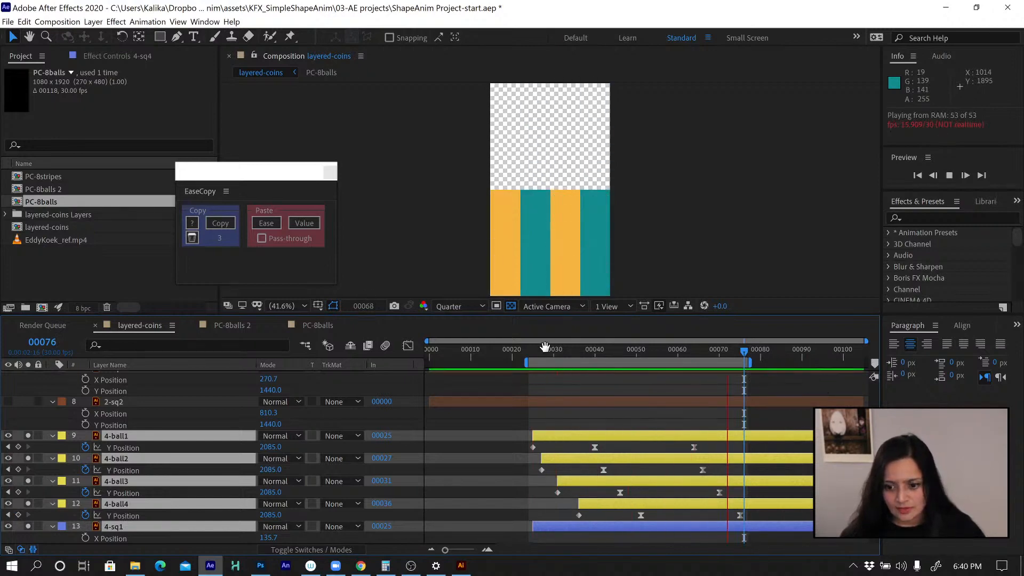
Clear the stored ease in EaseCopy and copy the ease of 4-ball4's first two Y Position keyframes
left_click_drag(544, 347, 533, 352)
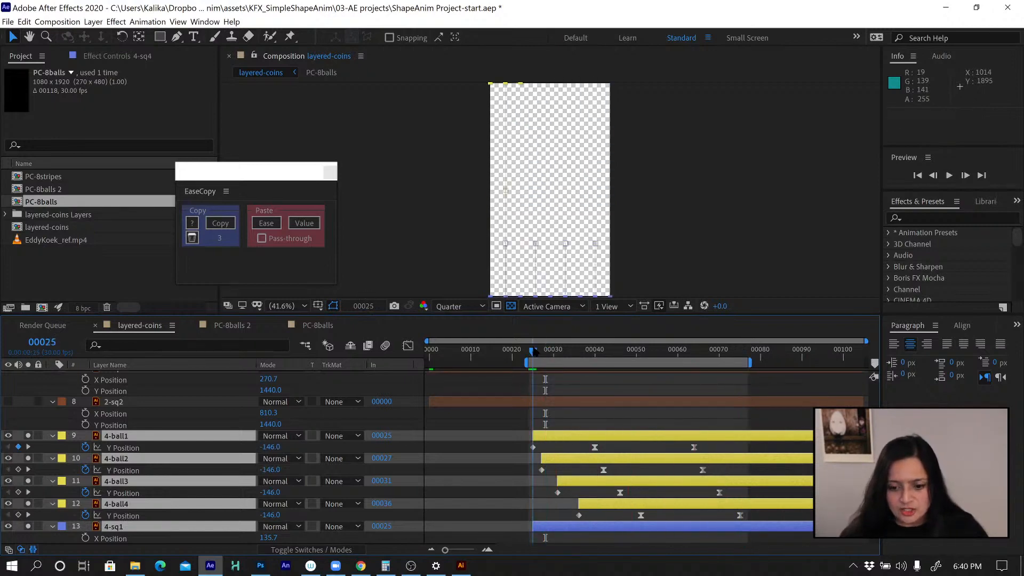
scroll(695, 393, "down", 3)
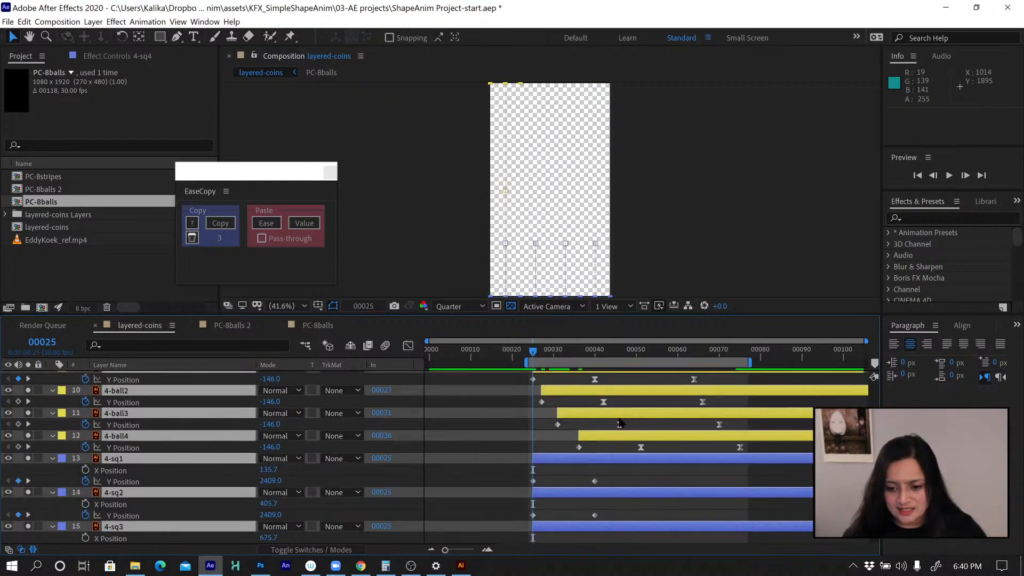
left_click_drag(579, 470, 611, 525)
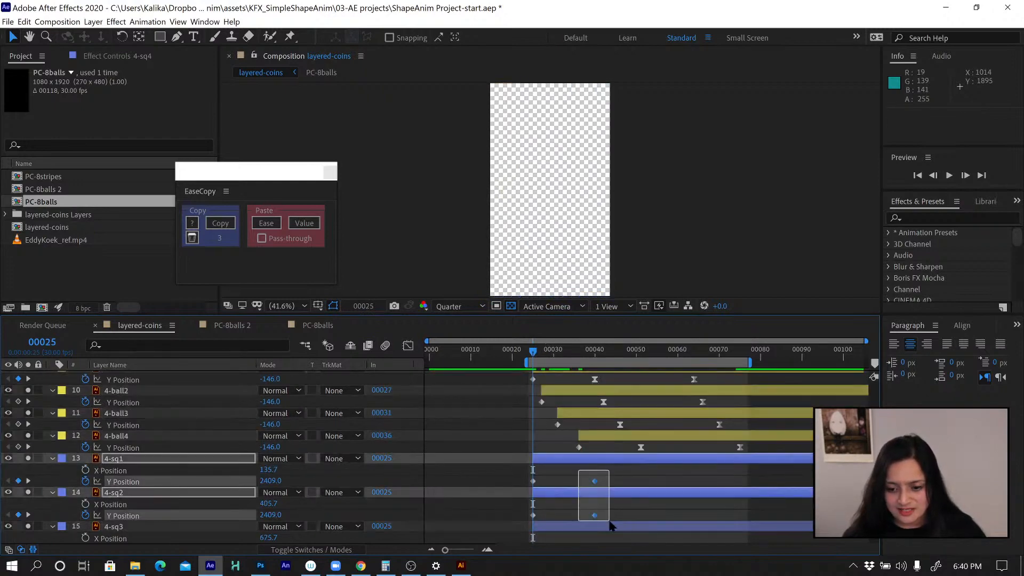
left_click(633, 469)
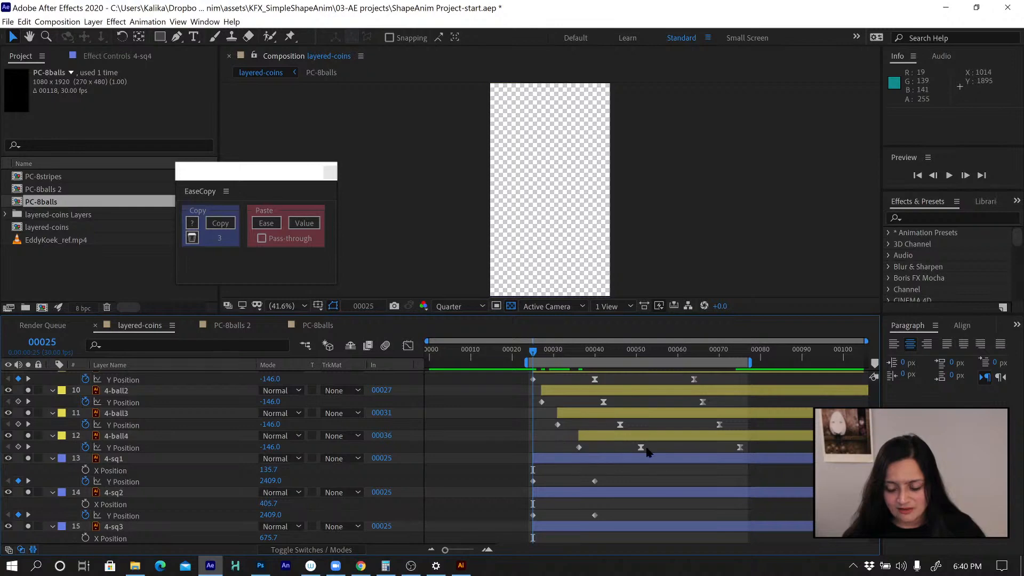
left_click_drag(564, 441, 650, 452)
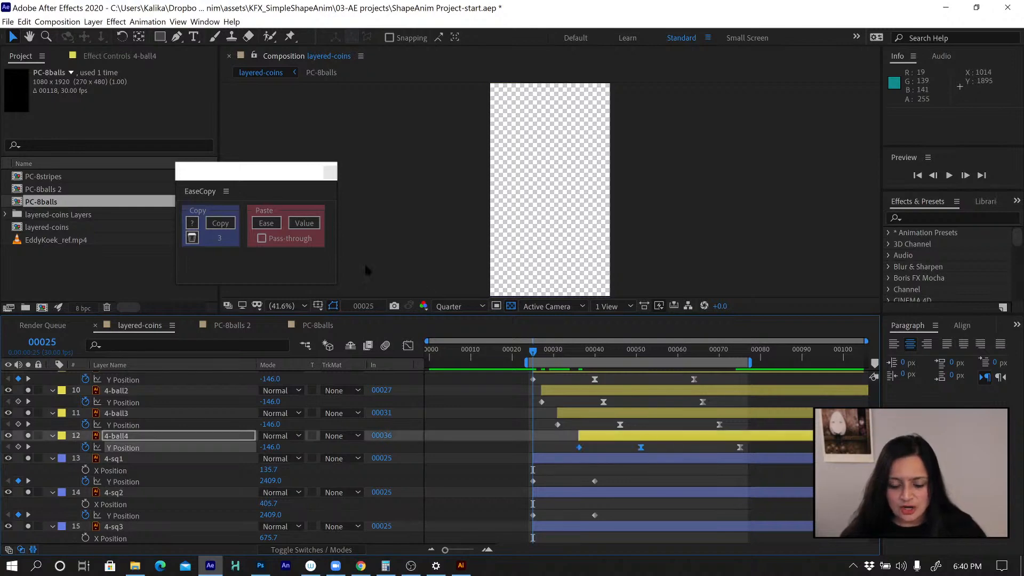
left_click(236, 175)
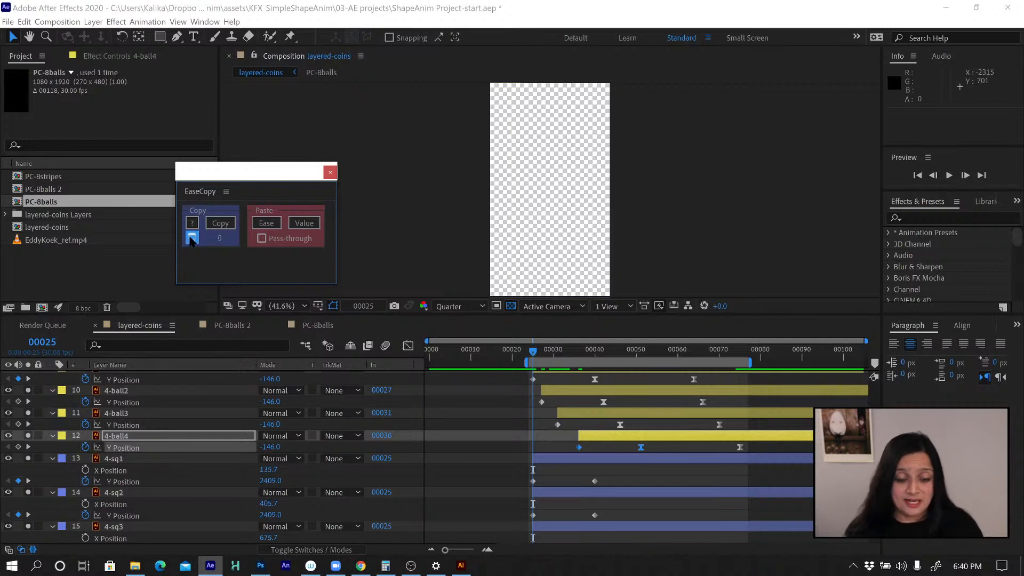
left_click_drag(564, 441, 647, 459)
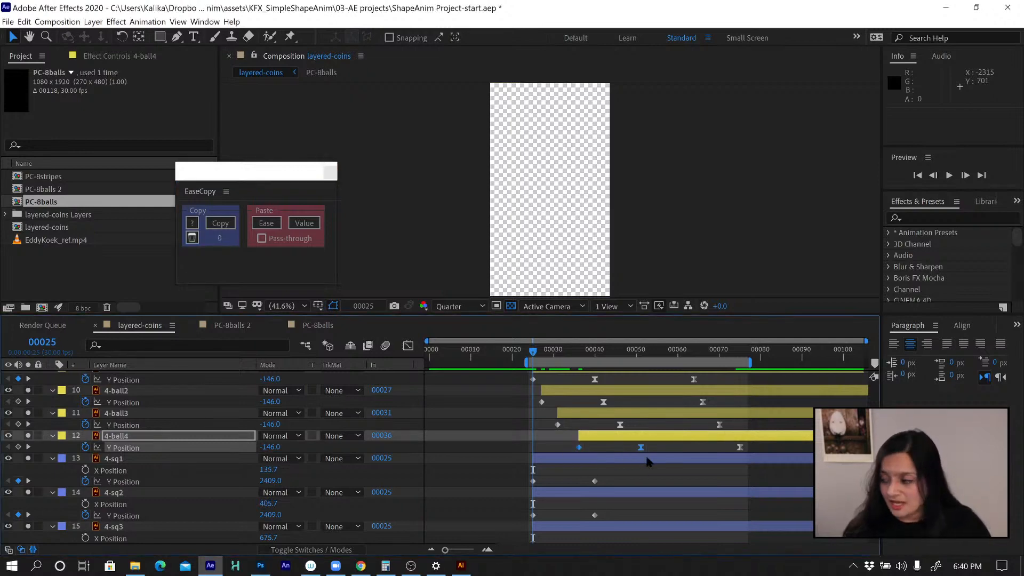
left_click(219, 224)
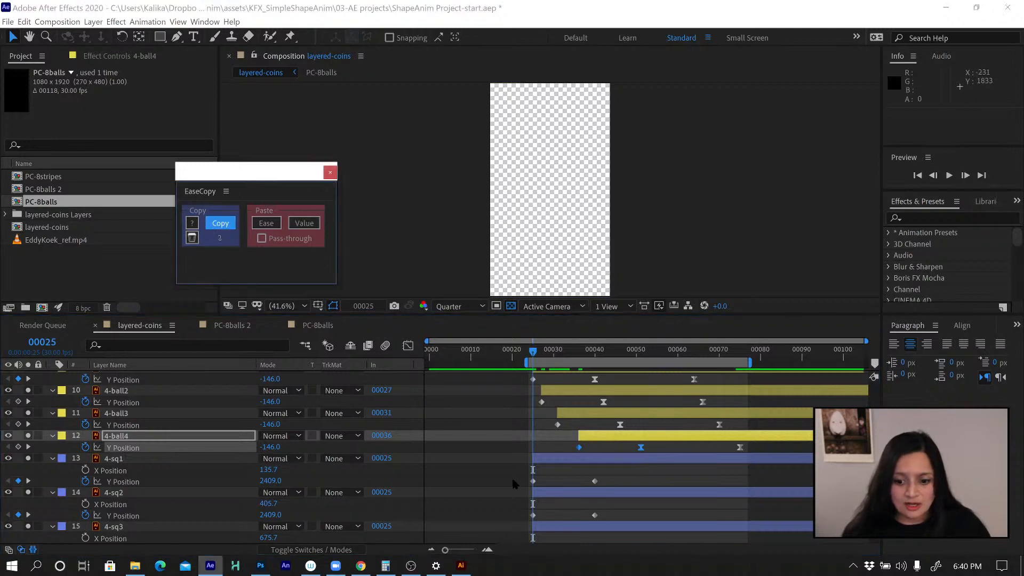
Paste the copied ease onto both Y Position keyframes of layers 4-sq1 to 4-sq4
left_click_drag(516, 474, 603, 528)
scroll(607, 497, "down", 3)
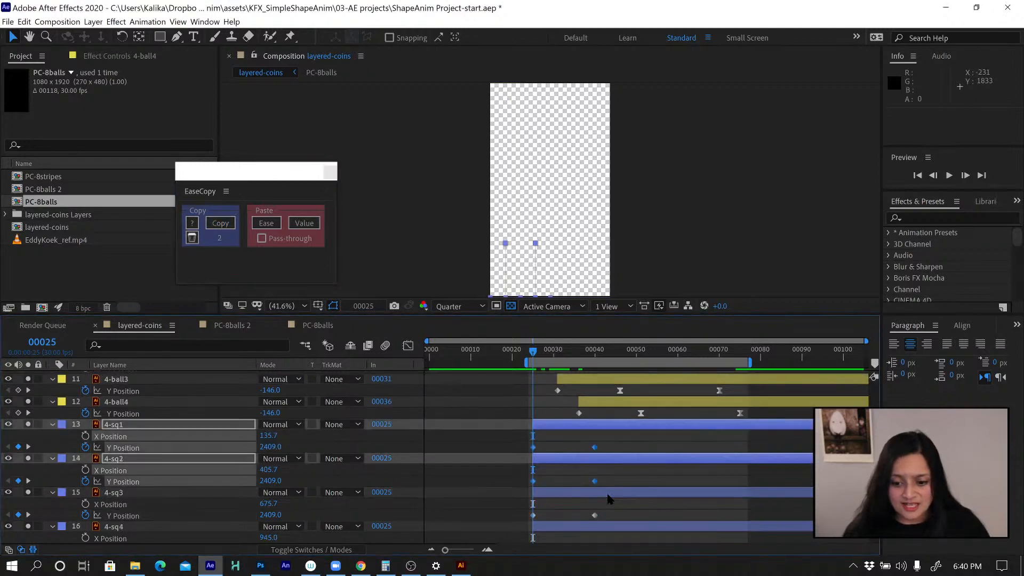
left_click_drag(521, 447, 616, 493)
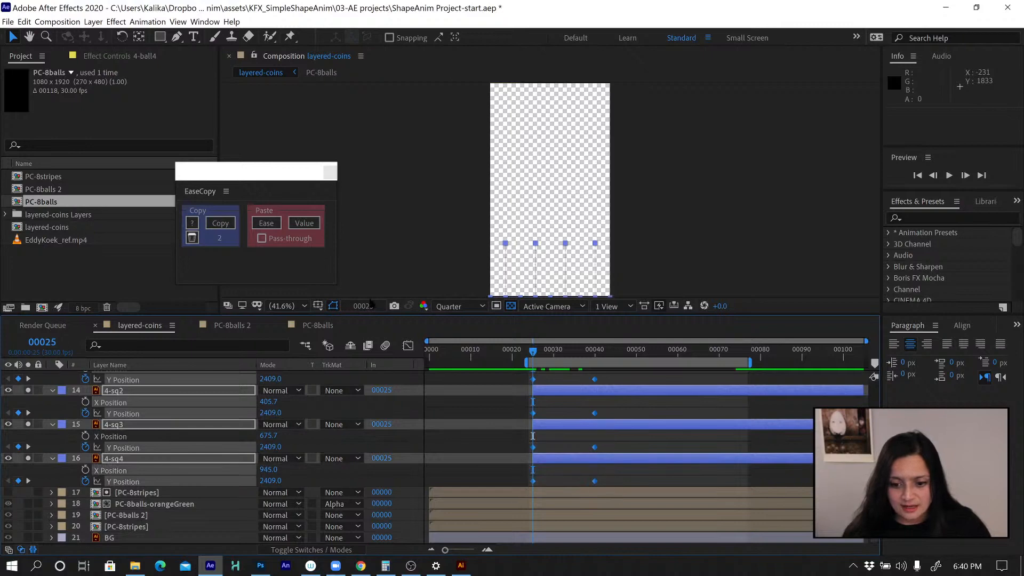
left_click(267, 224)
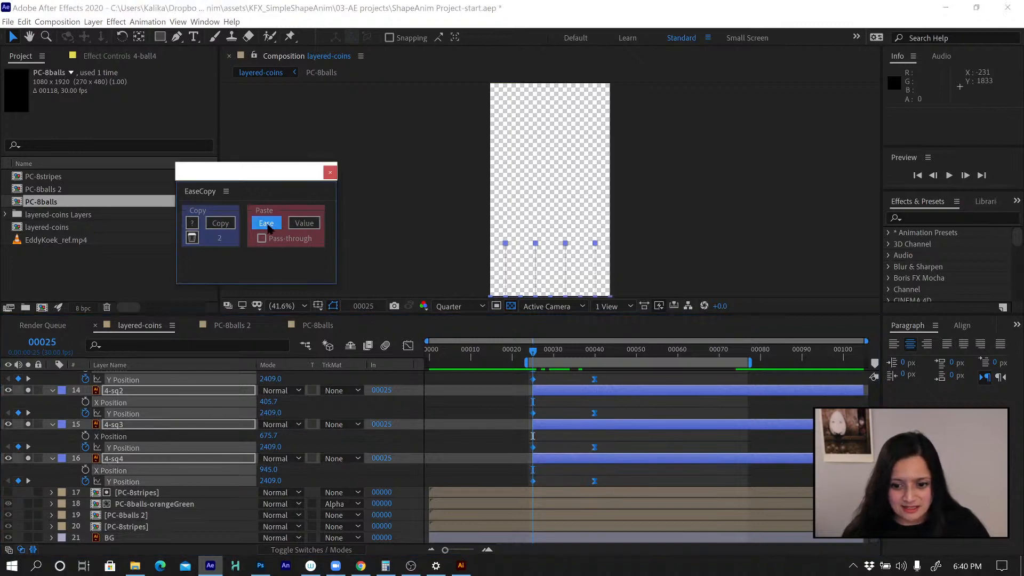
scroll(722, 447, "up", 1)
scroll(722, 446, "up", 3)
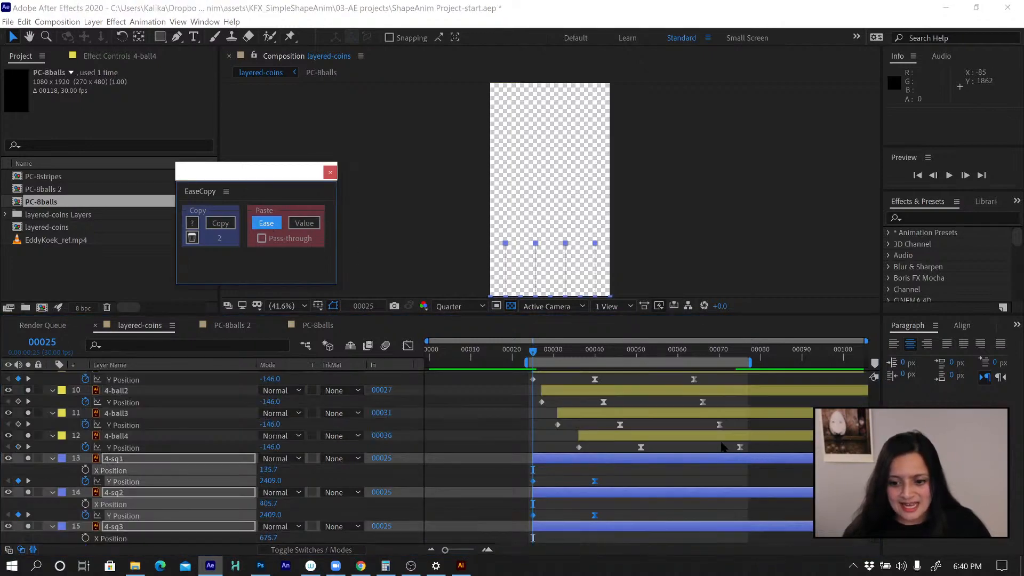
left_click(660, 475)
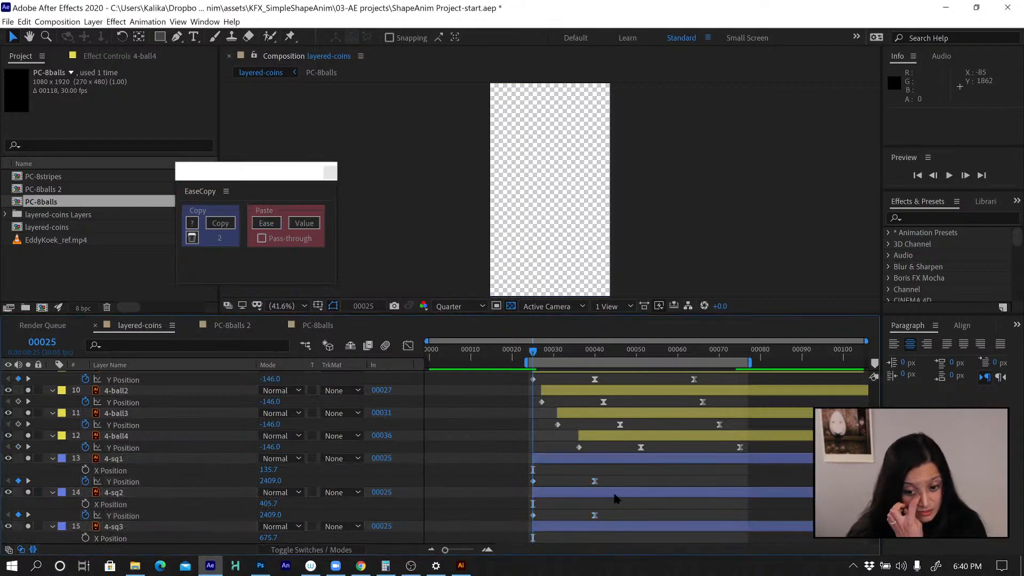
Collapse the properties of layers 4-ball1 to 4-ball4 and 4-sq1 to 4-sq4
scroll(617, 462, "up", 3)
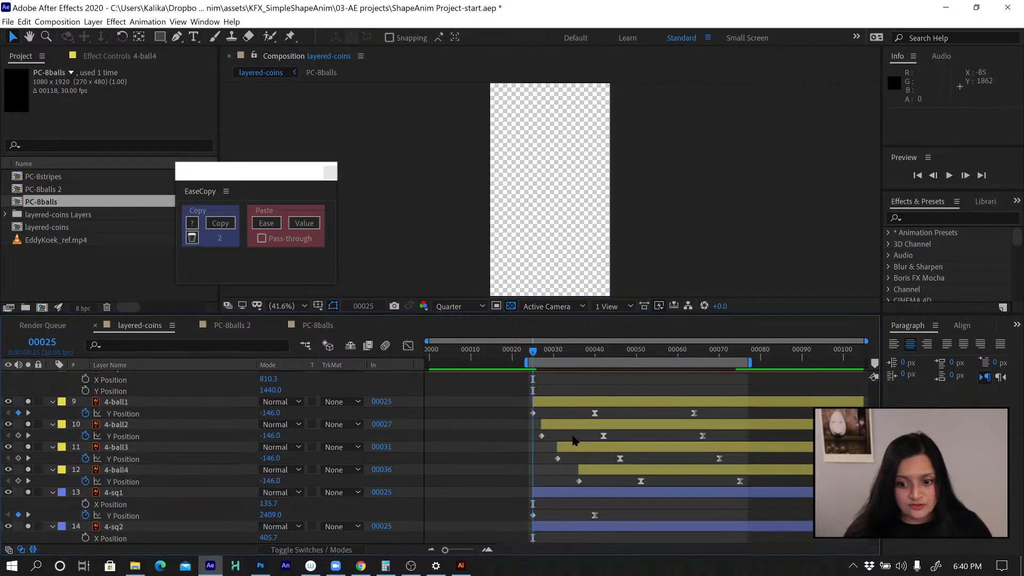
left_click(374, 402)
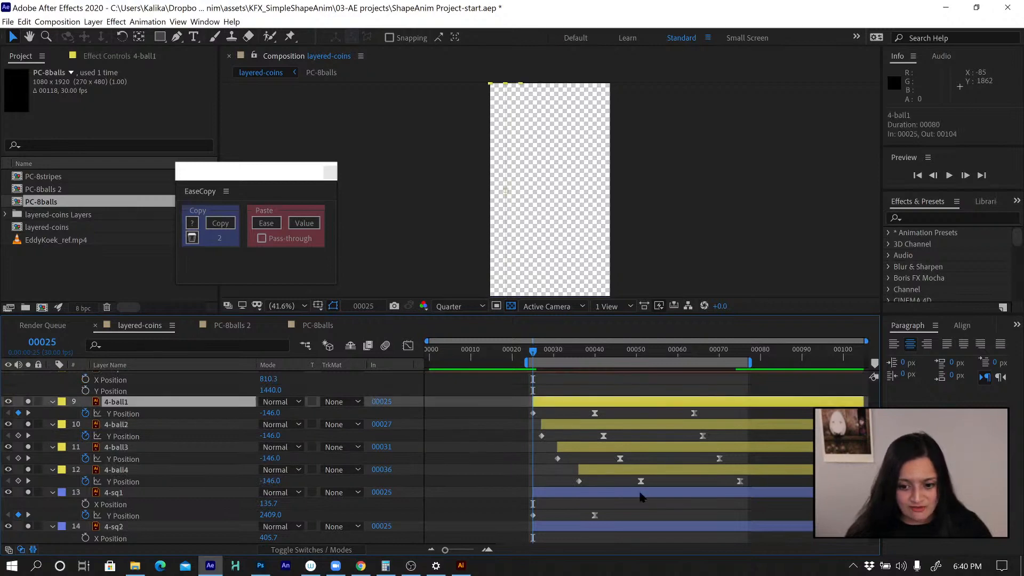
scroll(639, 497, "down", 3)
left_click(618, 494, "shift")
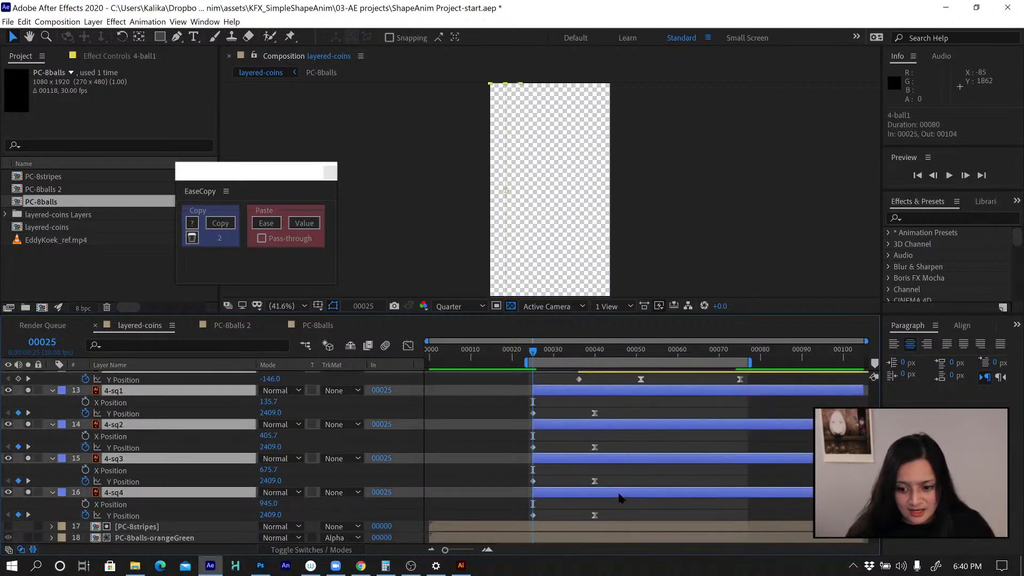
key("u")
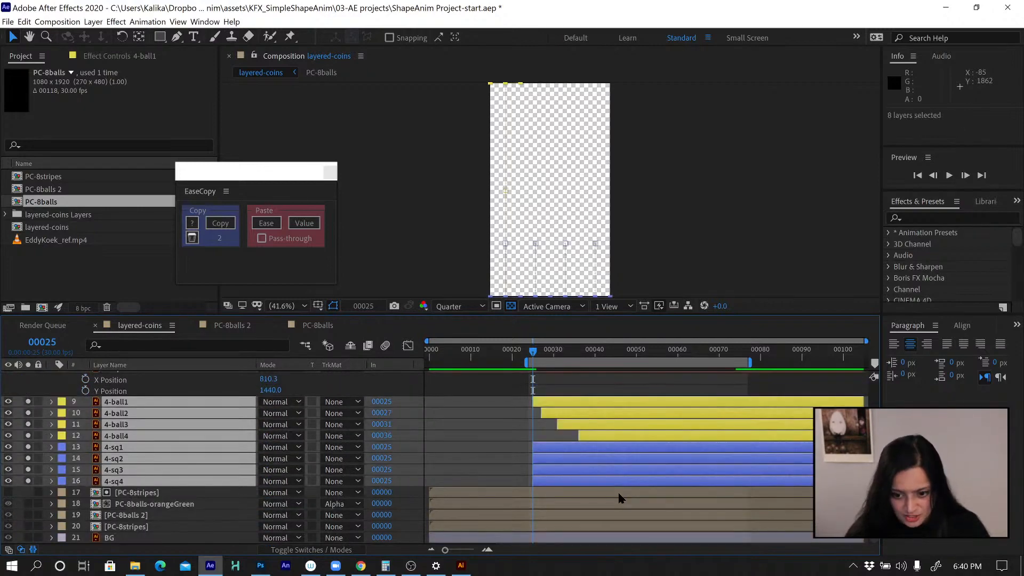
Shift layer 4-sq2 in time so it starts at frame 27, in line with 4-ball2
left_click(549, 435)
left_click(555, 417)
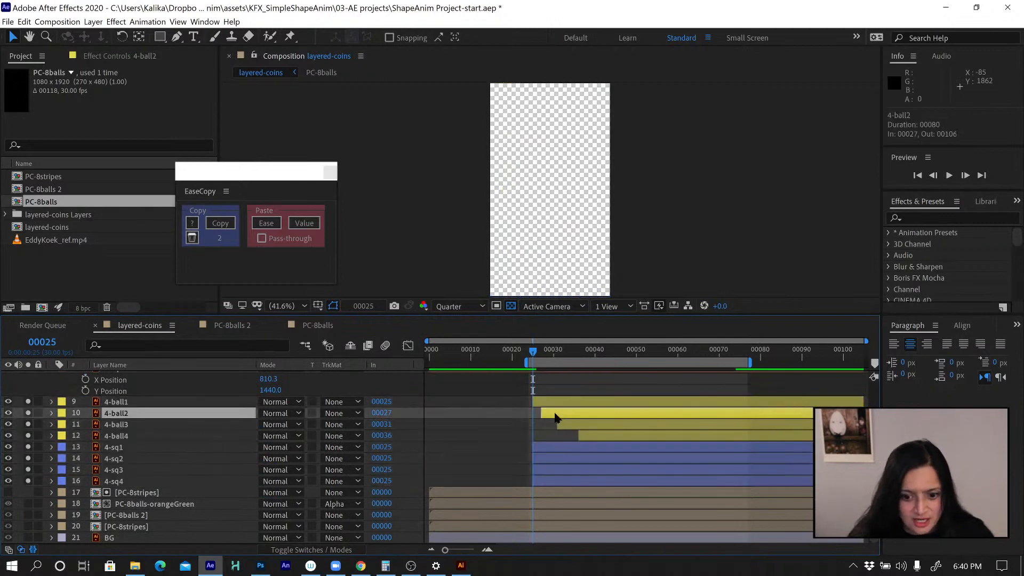
left_click(558, 460)
left_click_drag(557, 457, 566, 458)
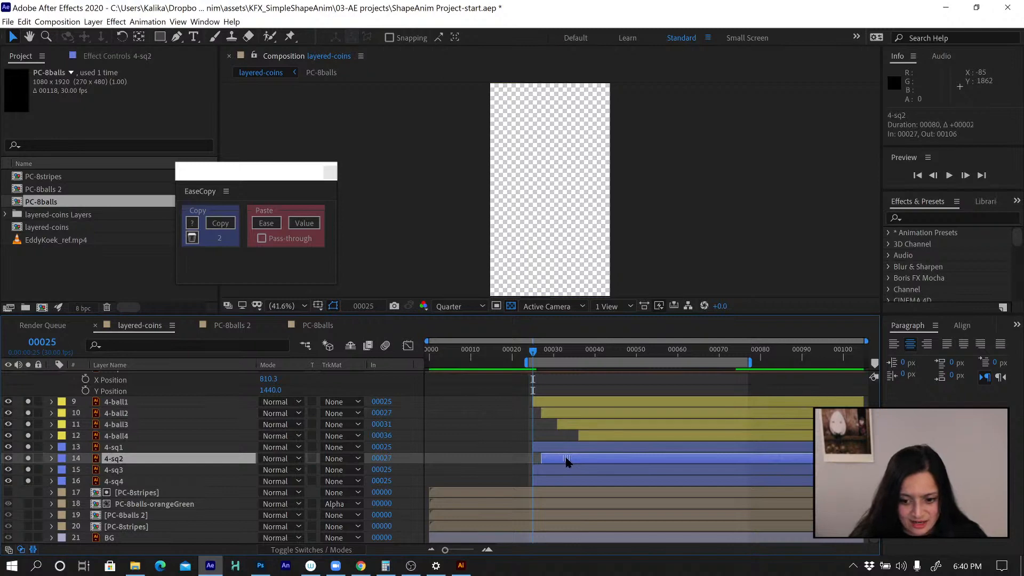
key("u")
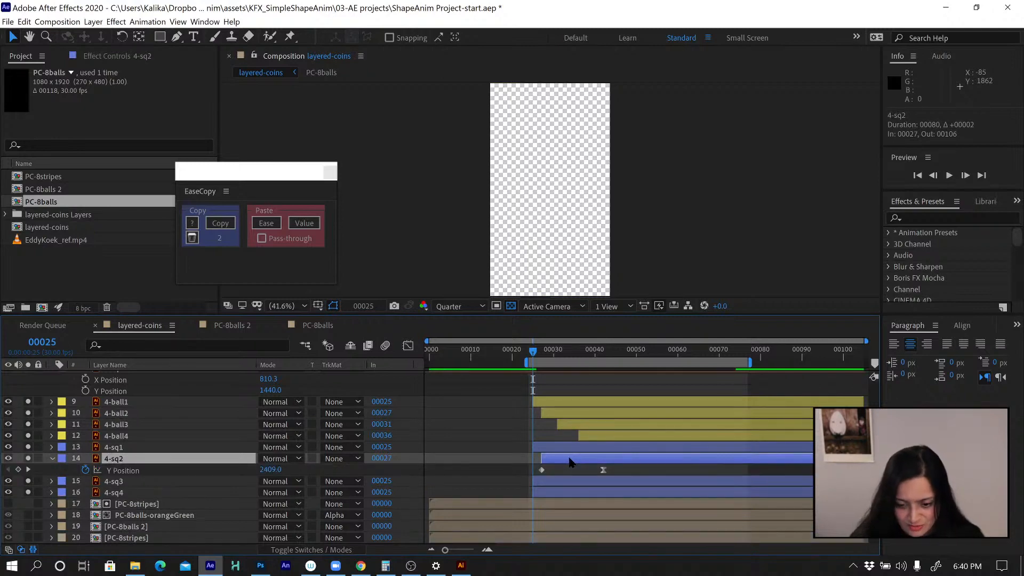
key("u")
Shift layer 4-sq3 in time so it starts at frame 31, in line with 4-ball3
left_click(563, 467)
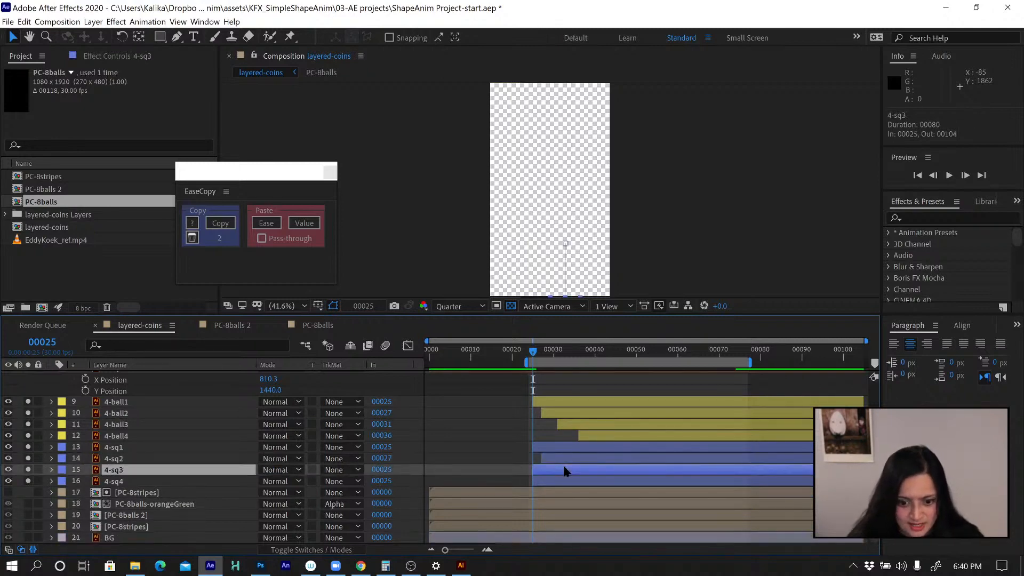
left_click(573, 425)
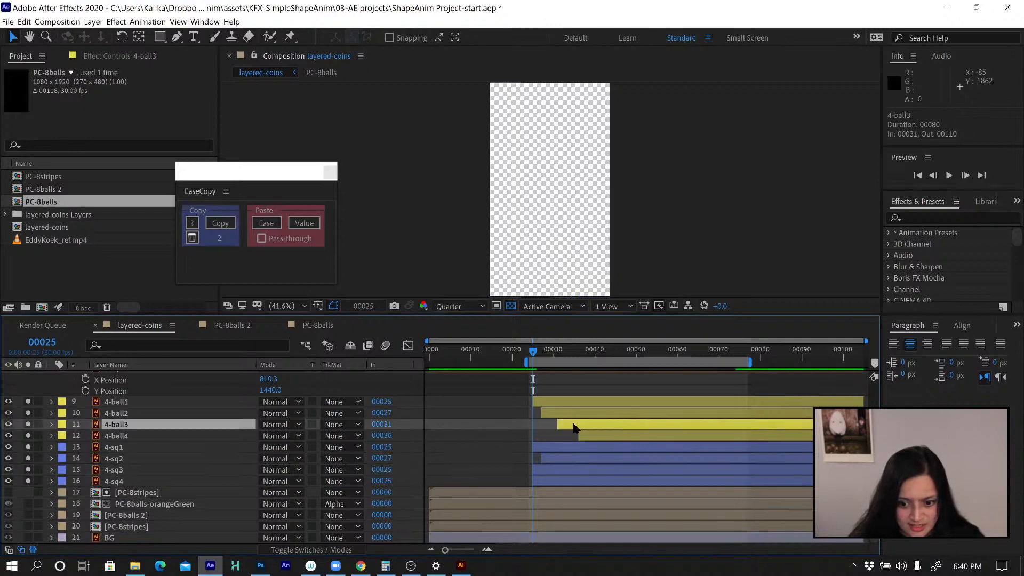
left_click(558, 470)
left_click_drag(558, 469, 590, 468)
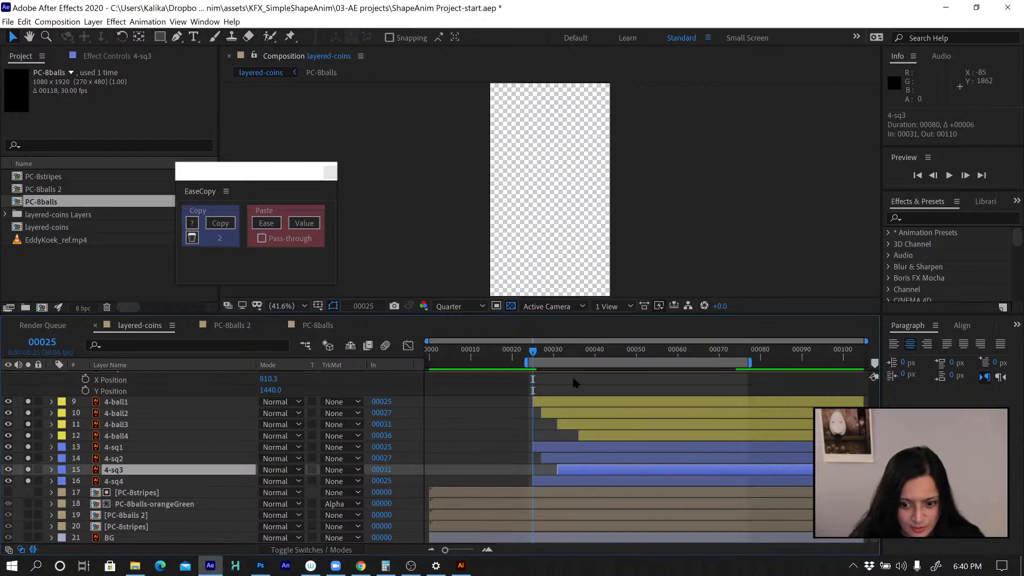
Shift layer 4-sq4 to start at frame 36, in line with 4-ball4, and preview the staggered balls and stripes
left_click(593, 436)
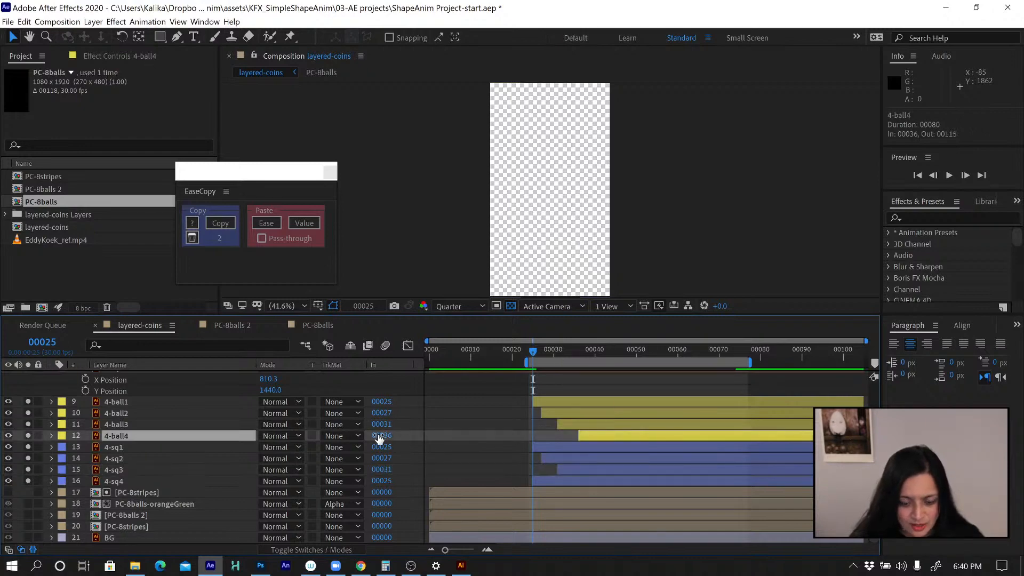
left_click_drag(563, 483, 611, 485)
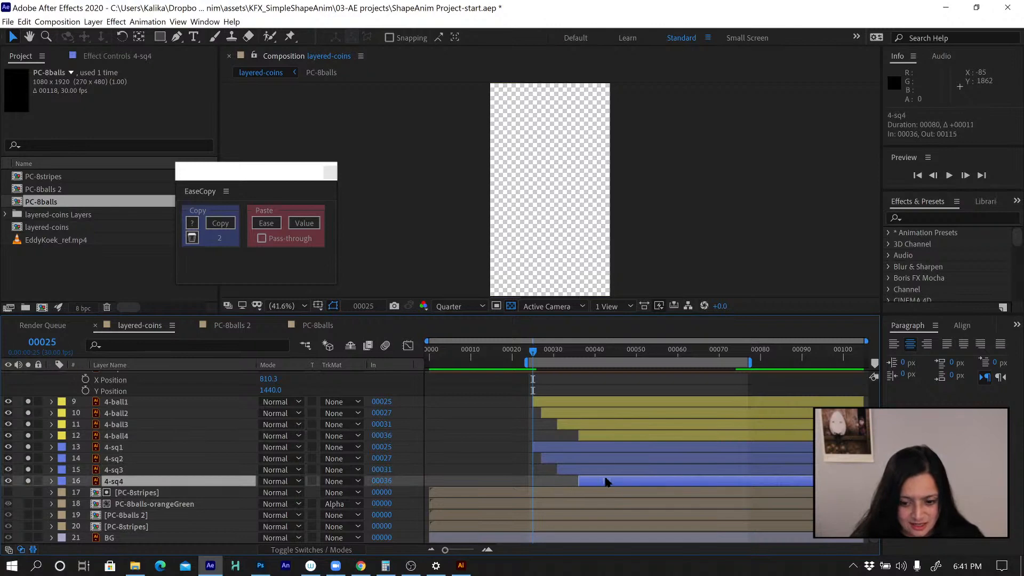
key("space")
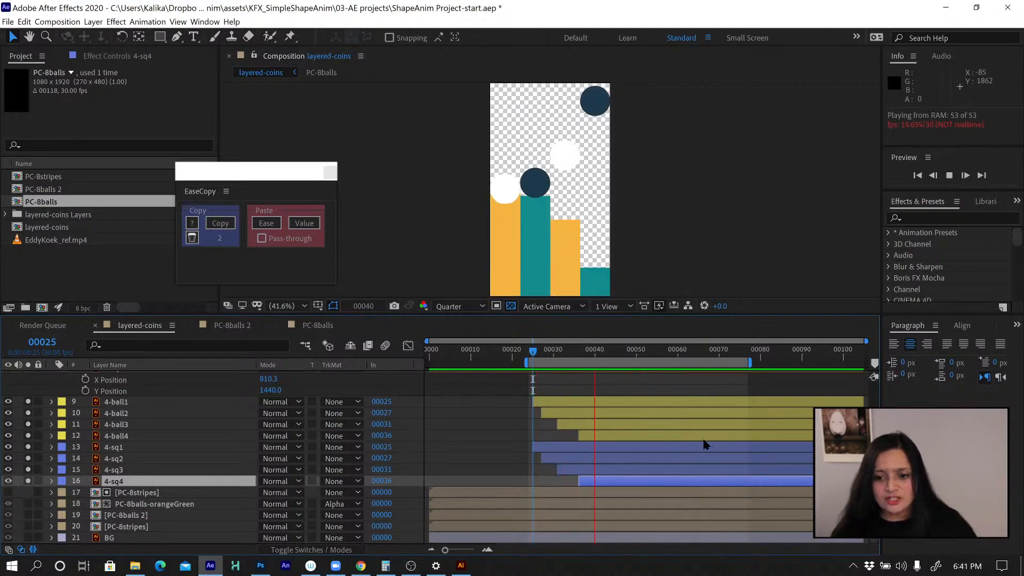
key("space")
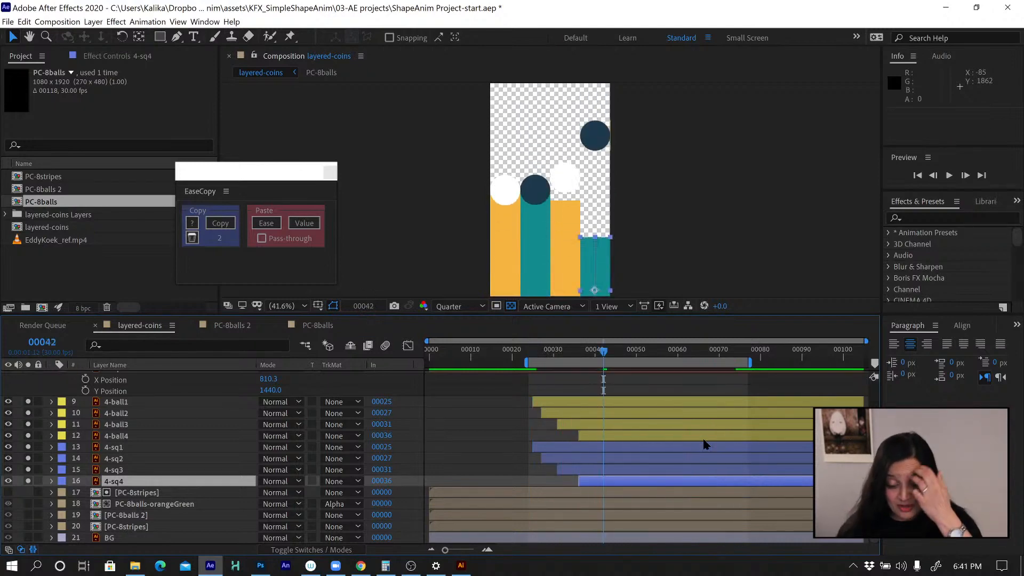
Pre-compose layers 4-ball1 to 4-ball4 into a new composition named PC-4ball
left_click(127, 403)
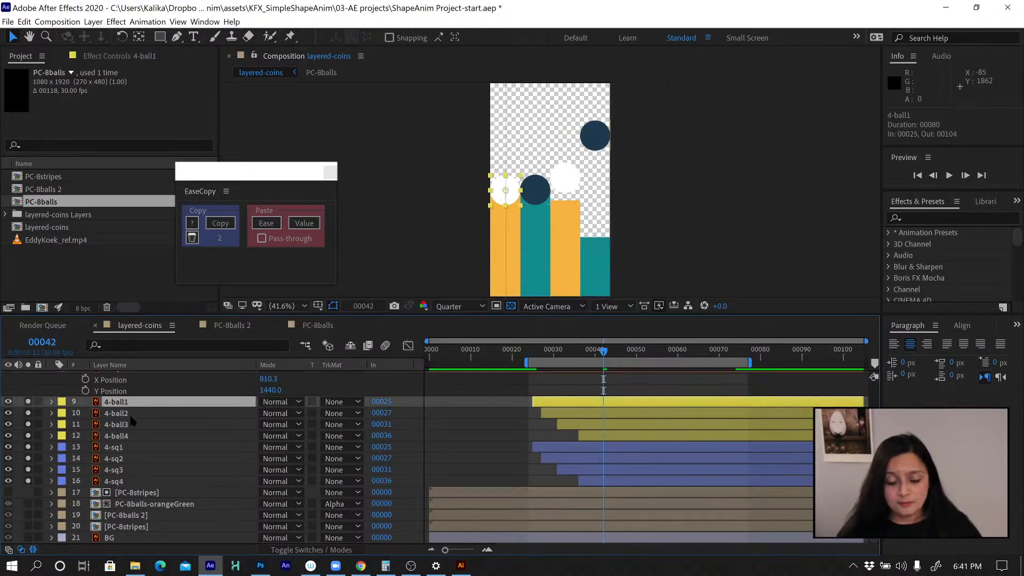
left_click(127, 437, "shift")
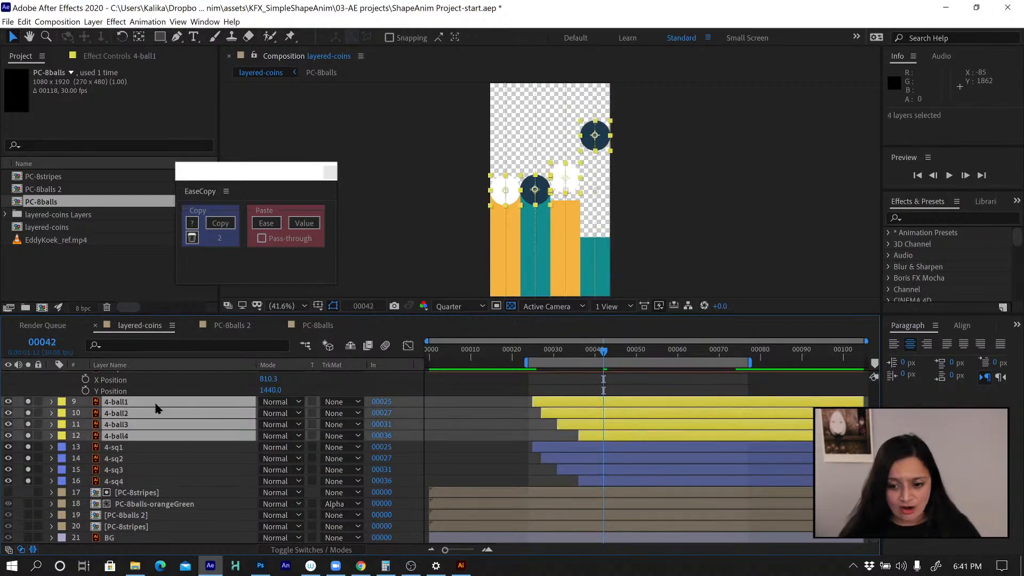
left_click(93, 21)
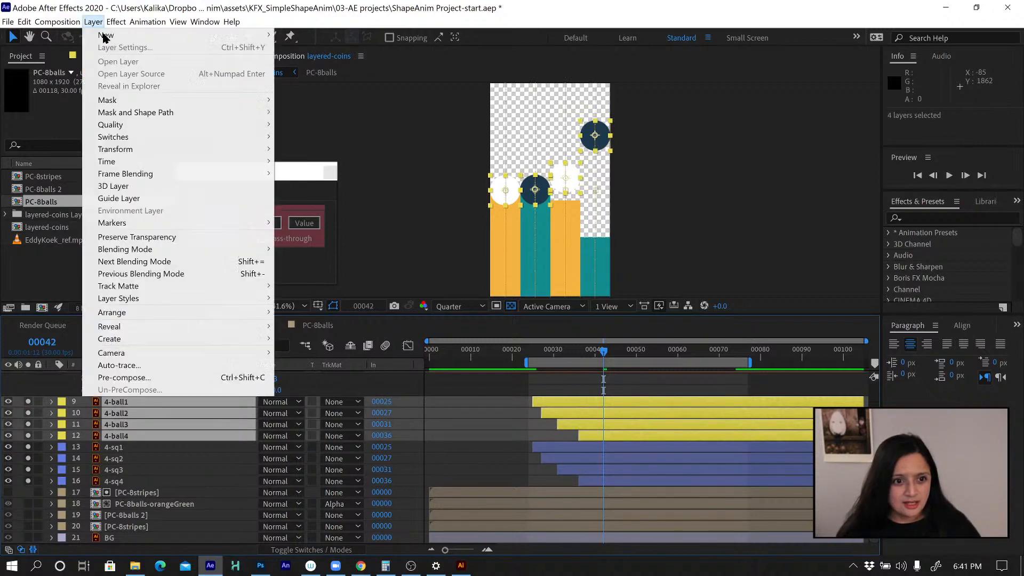
left_click(126, 378)
type("PC-4ball")
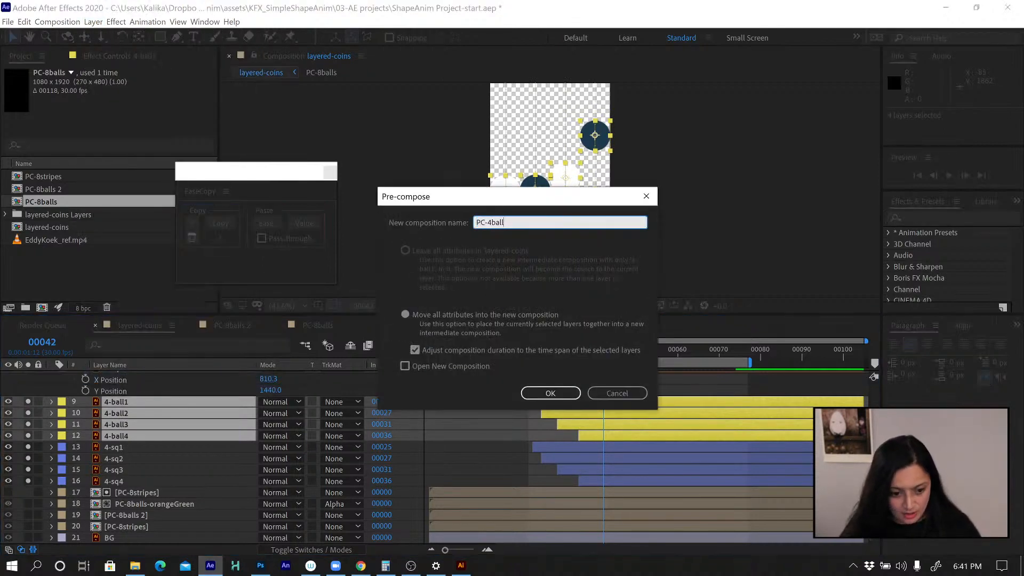
key("Return")
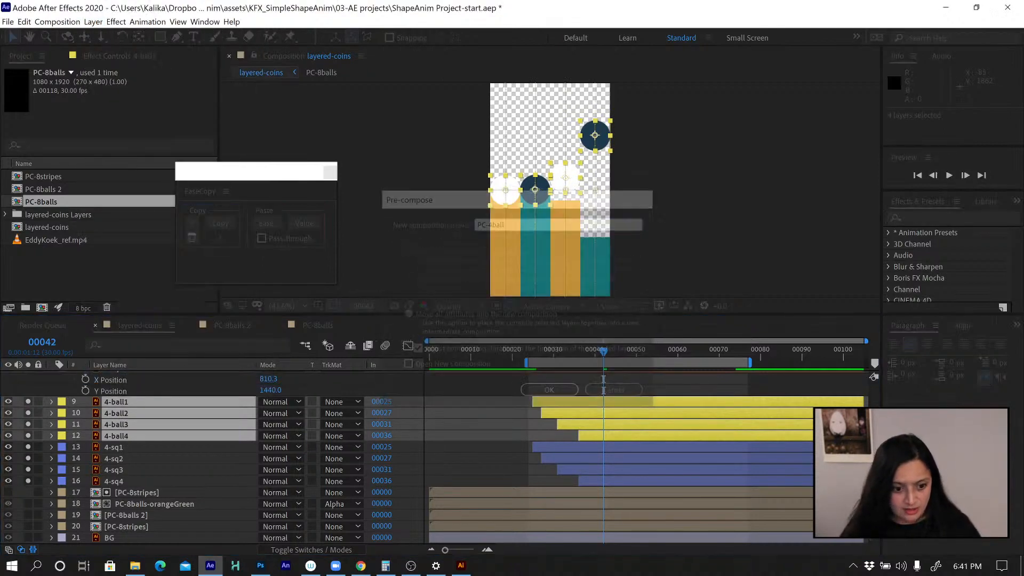
Pre-compose layers 4-sq1 to 4-sq4 into a new composition named PC-4stripe
left_click(113, 447)
left_click(120, 481, "shift")
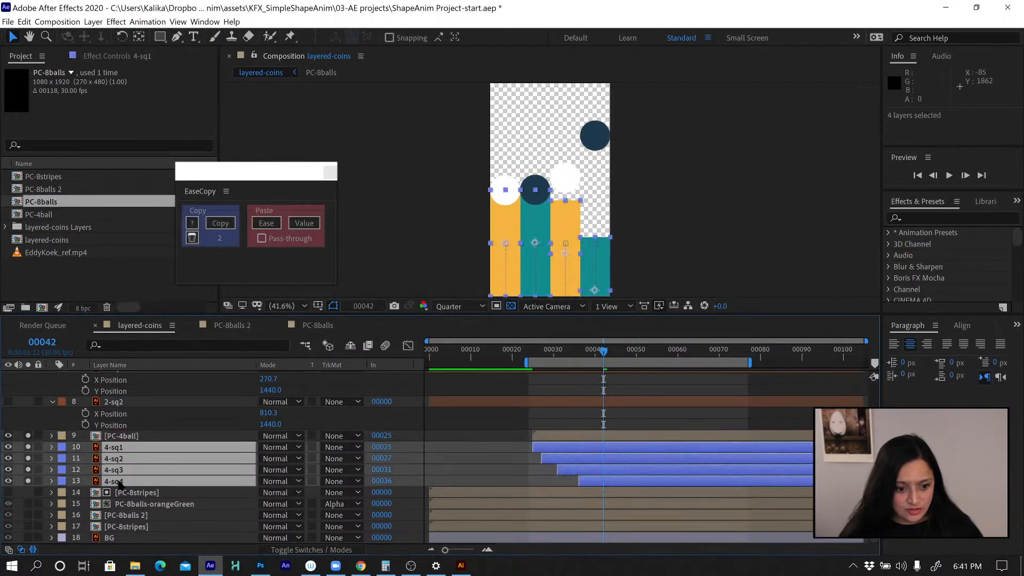
left_click(94, 21)
left_click(177, 377)
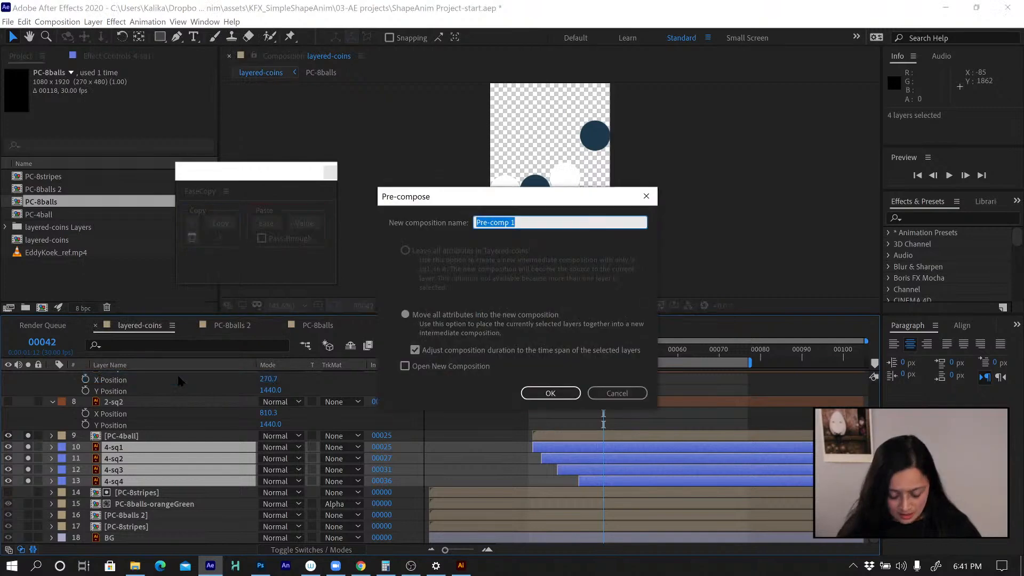
type("PC")
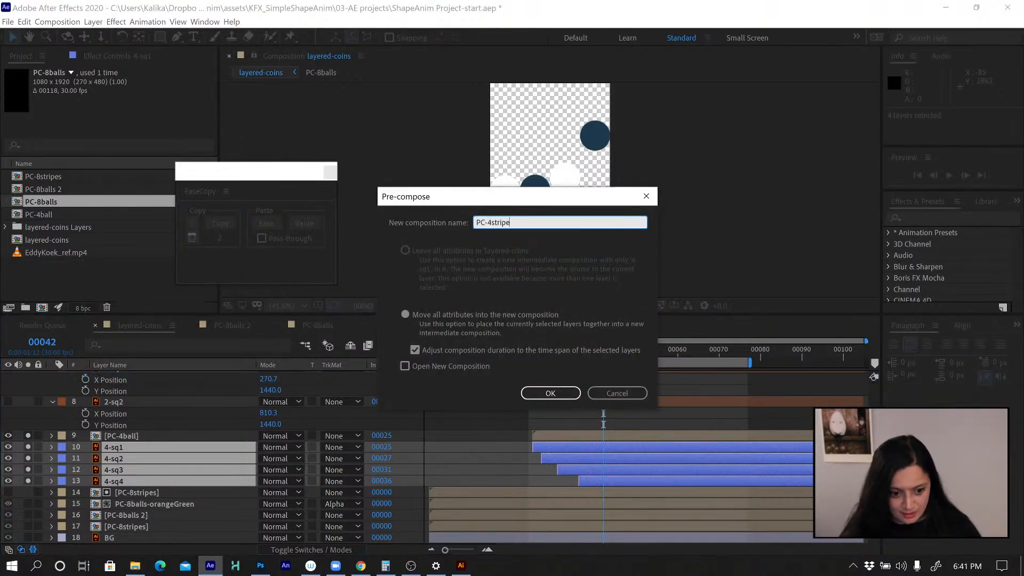
type("-4stripe")
key("Return")
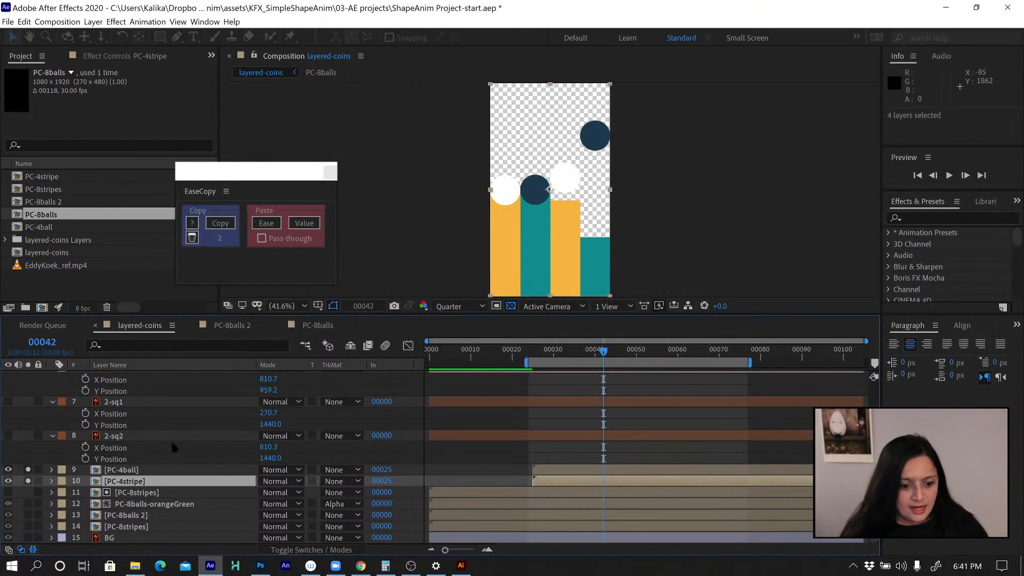
Duplicate the PC-4ball composition in the project, open the duplicate and go to frame 42
left_click(54, 215)
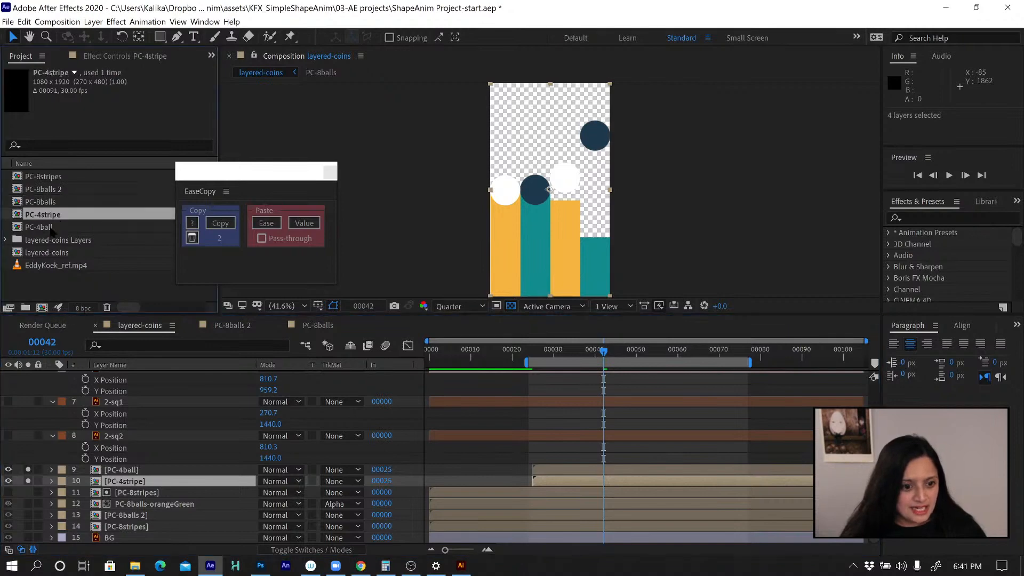
left_click(53, 228)
left_click(24, 21)
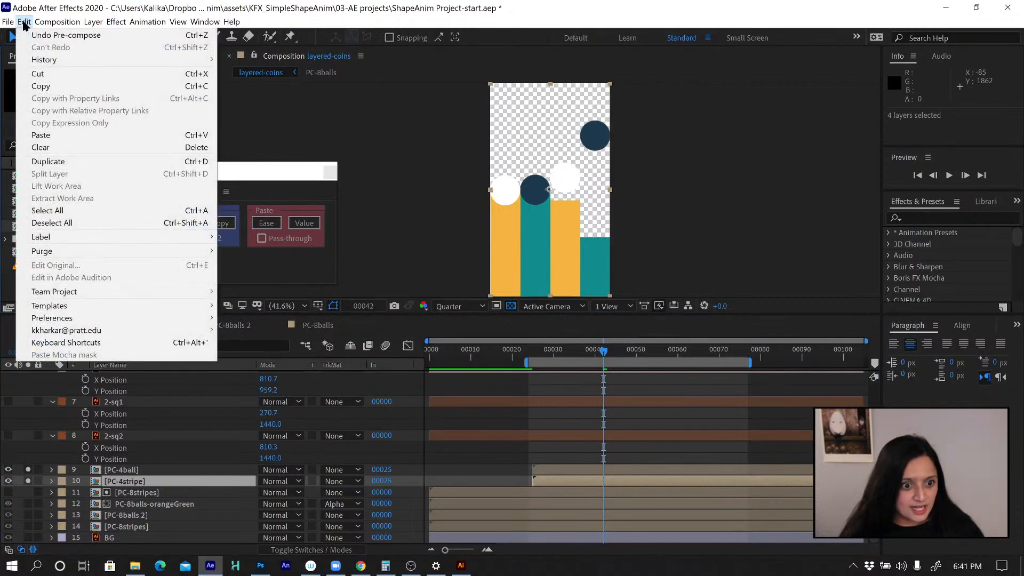
left_click(52, 162)
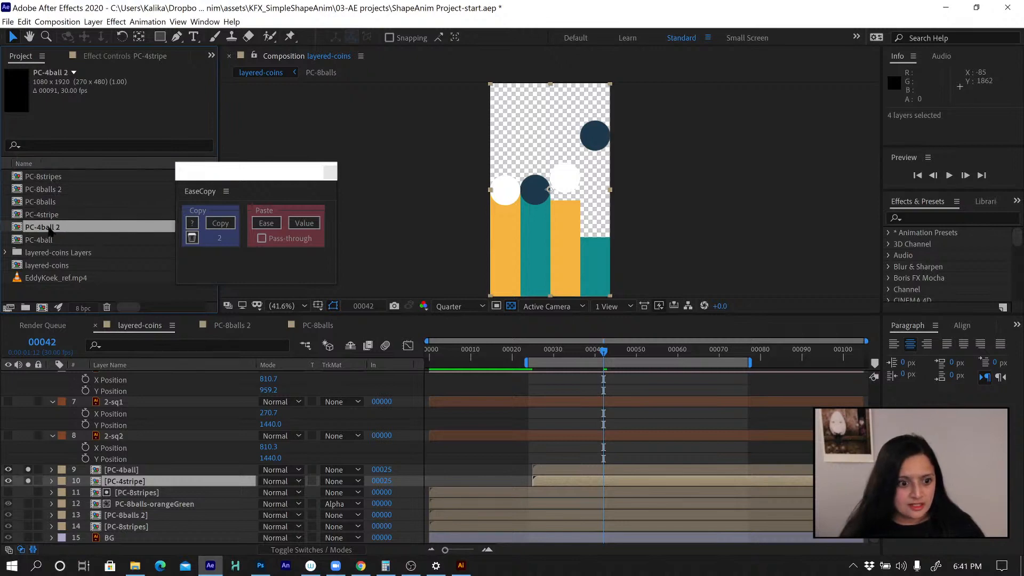
double_click(49, 228)
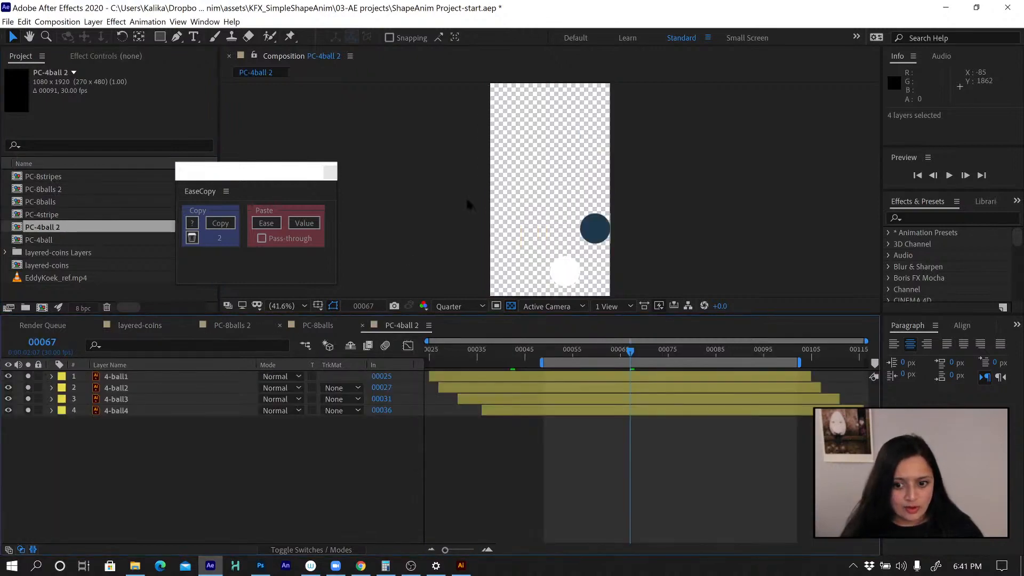
left_click(511, 357)
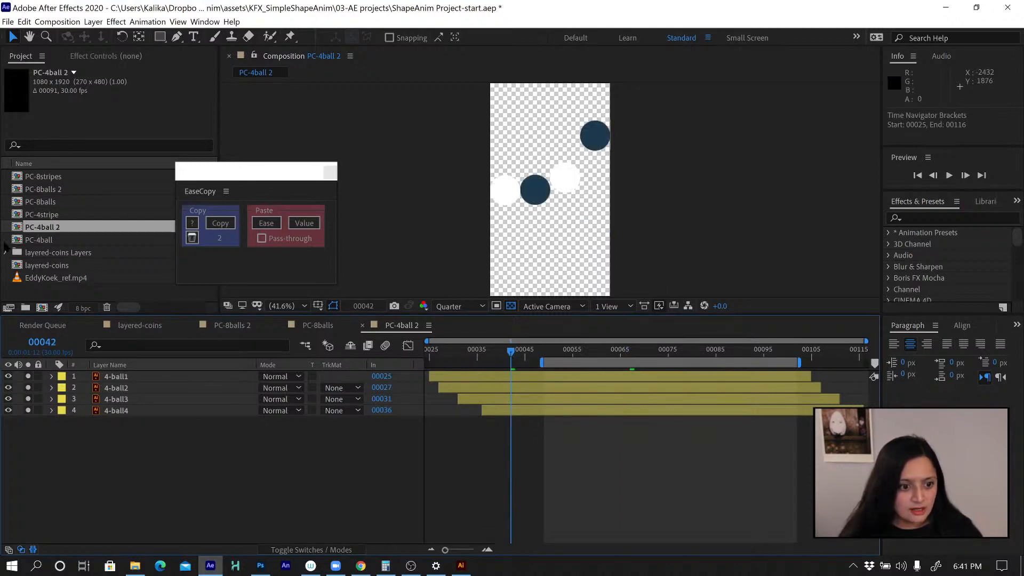
Add screengrabs/layered-coins.ai from the layered-coins Layers folder to the PC-4ball 2 composition as the topmost layer
left_click(5, 253)
scroll(64, 250, "down", 2)
left_click(72, 190)
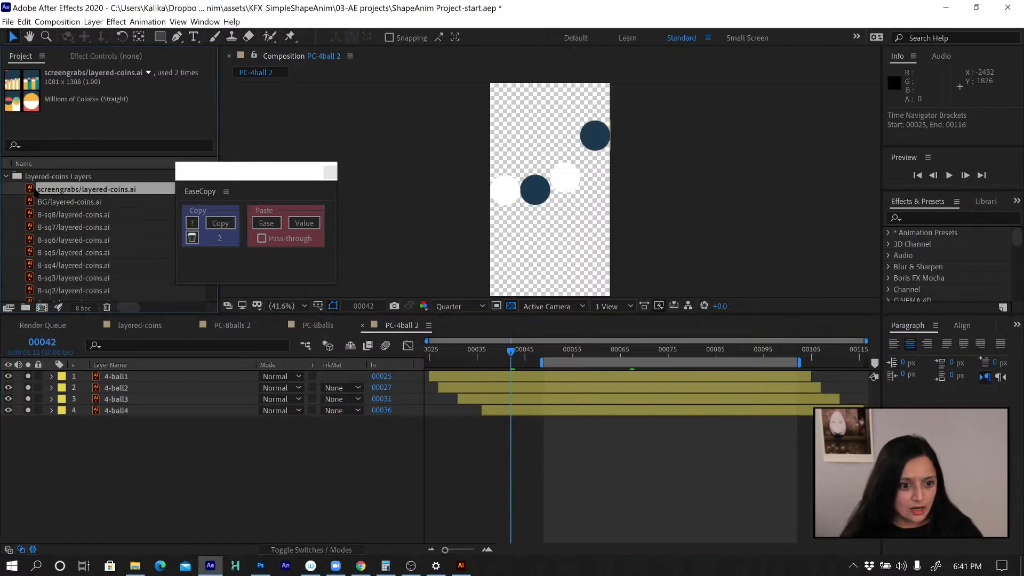
left_click_drag(61, 192, 522, 156)
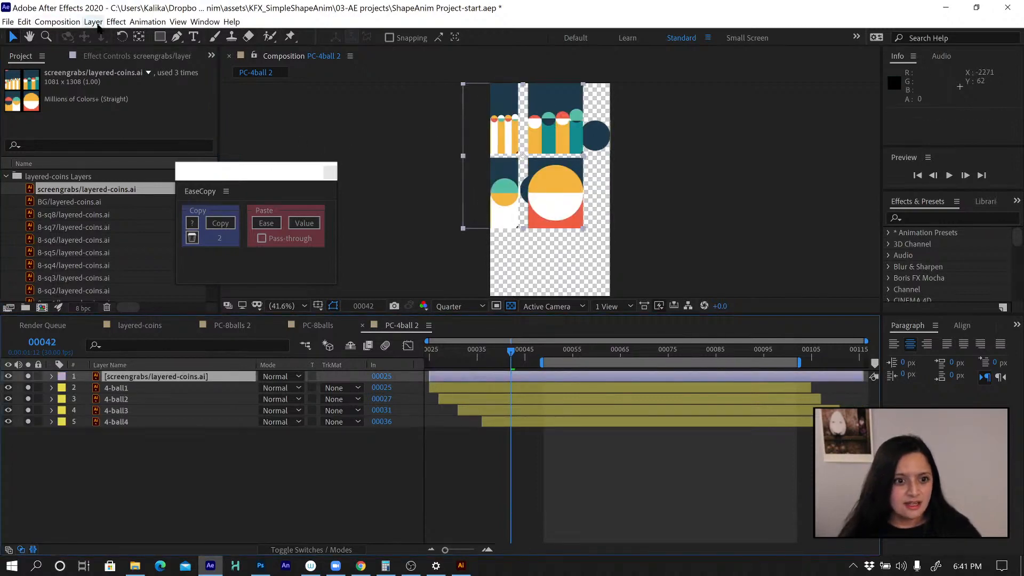
Mask the screengrabs layer with a rectangle around the balls of its upper-right picture and make it a guide layer
left_click(159, 37)
left_click_drag(527, 102, 581, 131)
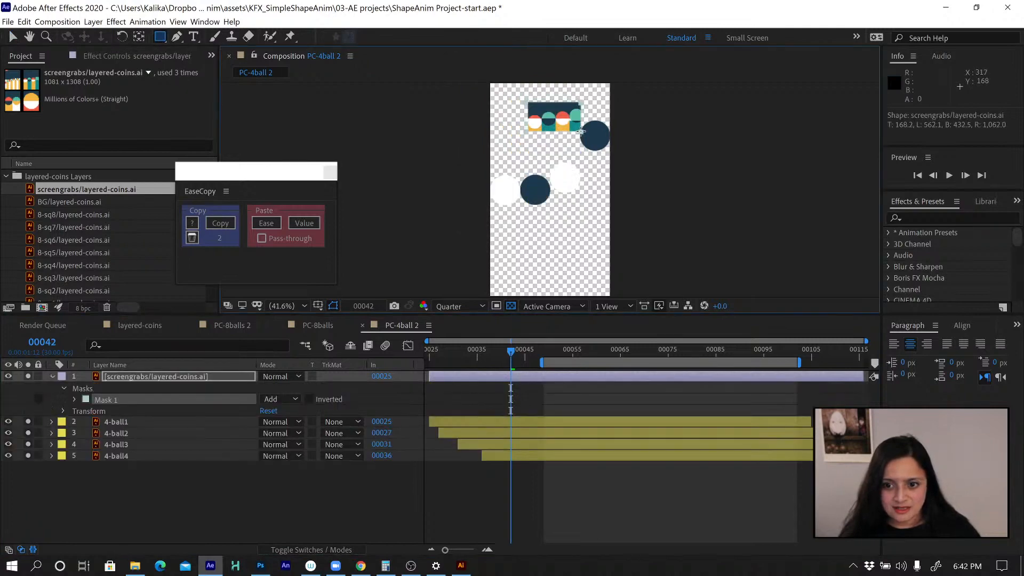
left_click(138, 377)
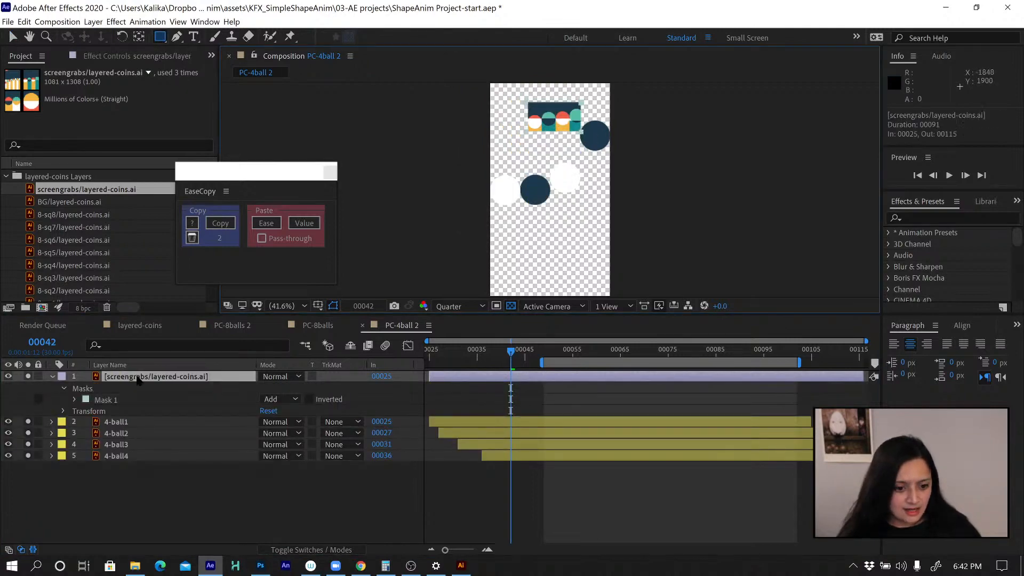
right_click(137, 378)
left_click(201, 165)
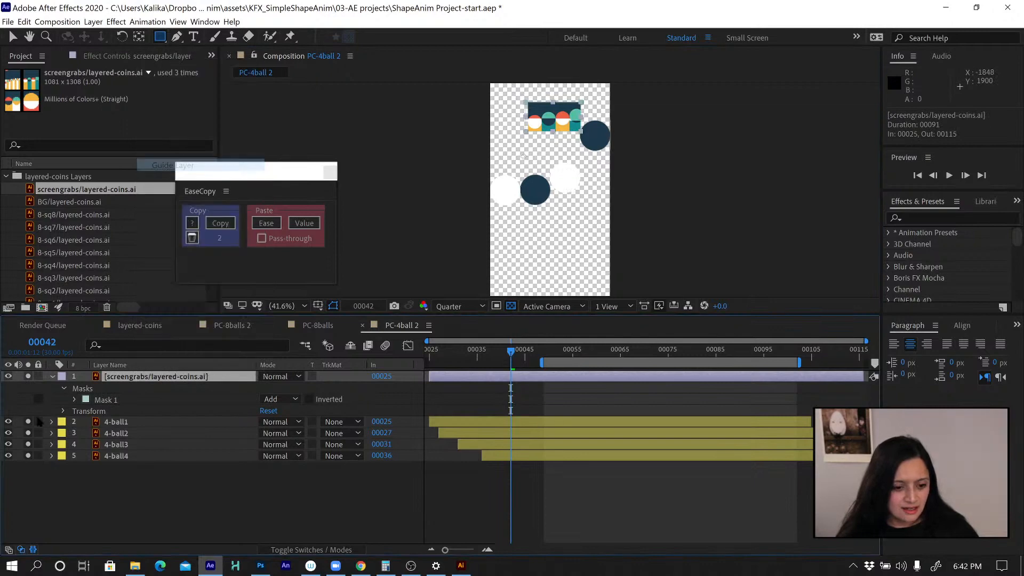
Find the Fill effect and apply it to the 4-ball1 layer
left_click(125, 423)
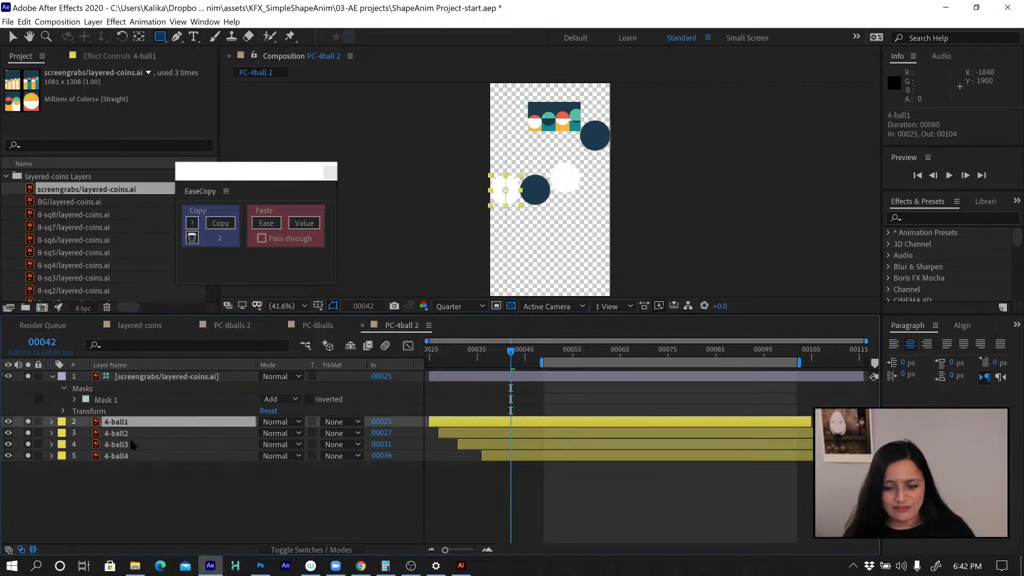
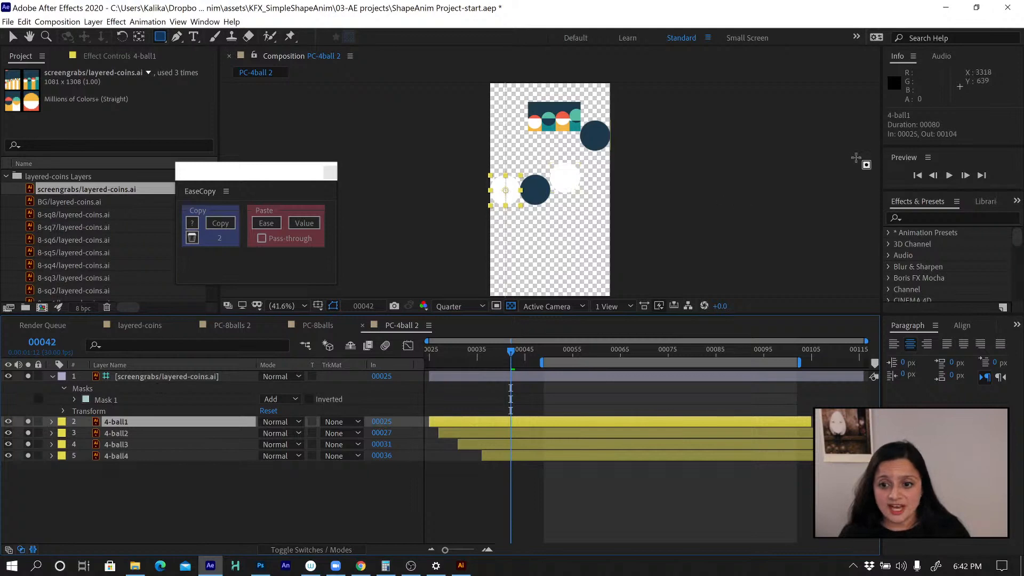
left_click(931, 216)
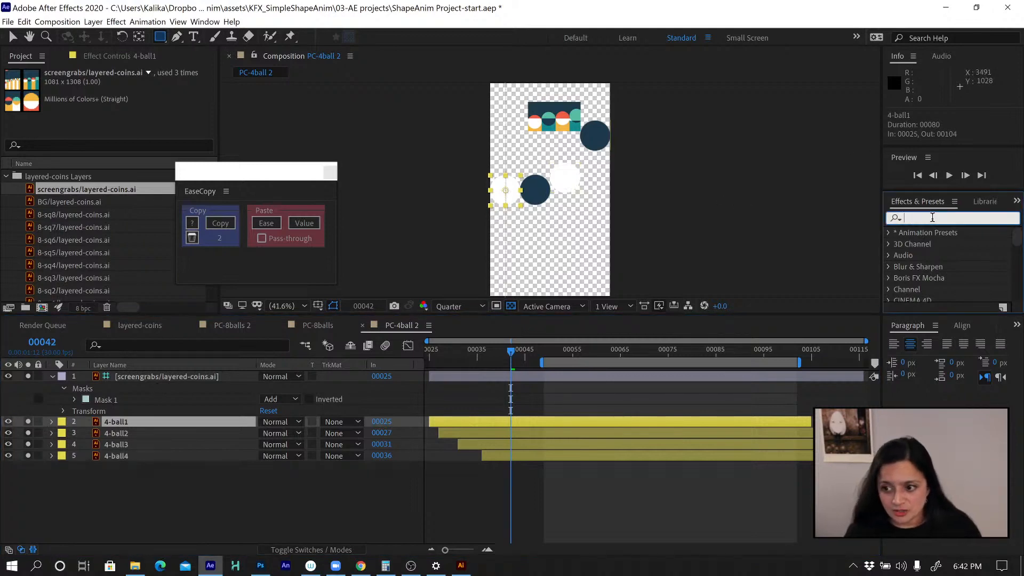
type("fill")
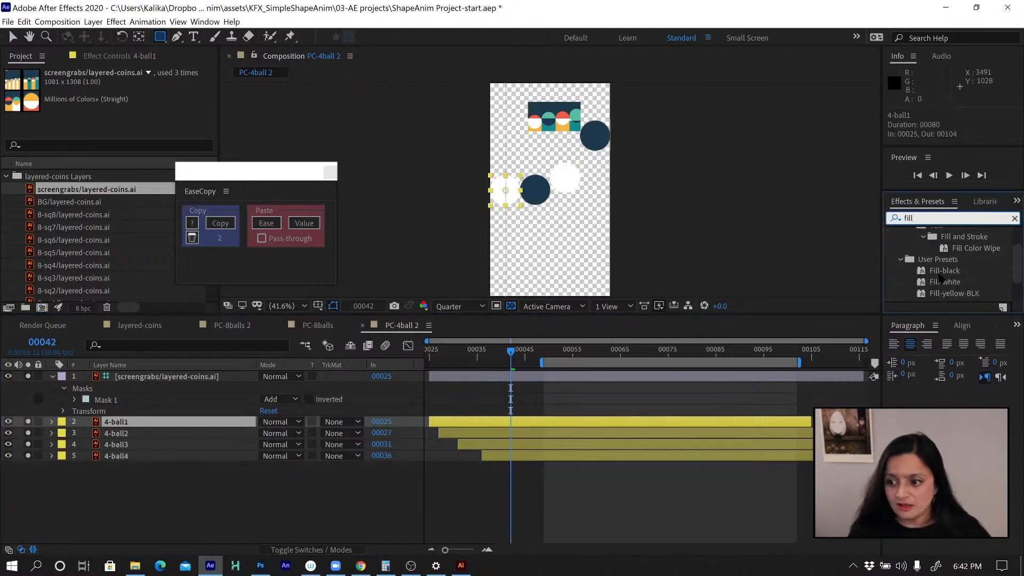
scroll(952, 250, "down", 2)
left_click(937, 296)
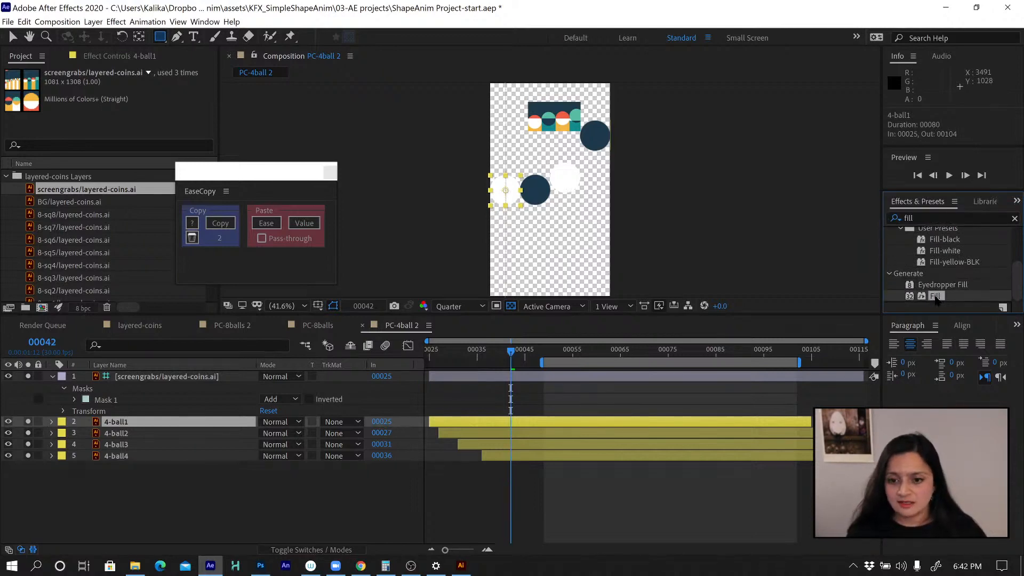
double_click(936, 297)
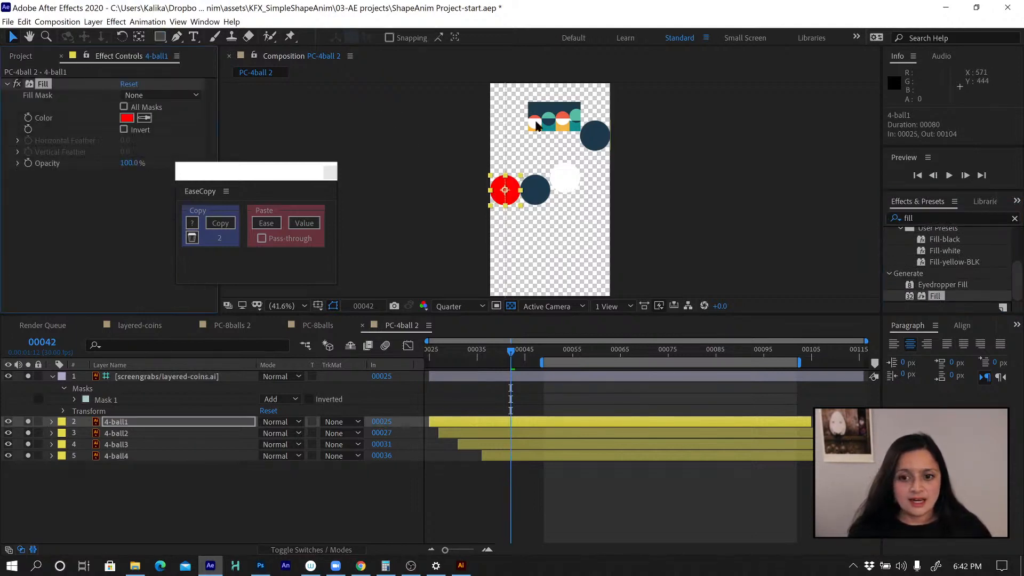
Sample the orange-red of the reference picture's ball (EE5E44) as the fill colour of 4-ball1
left_click(144, 118)
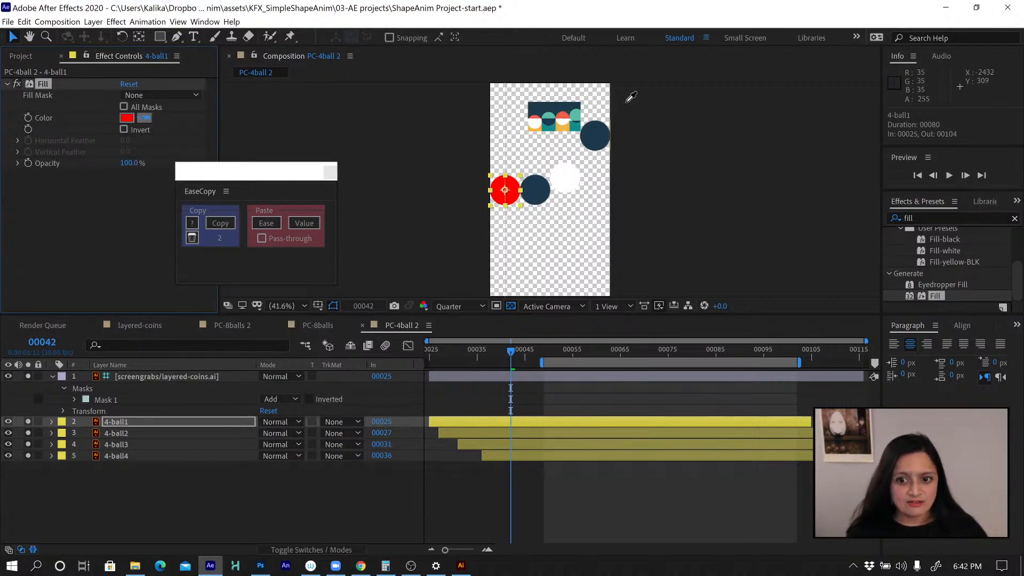
left_click(563, 118)
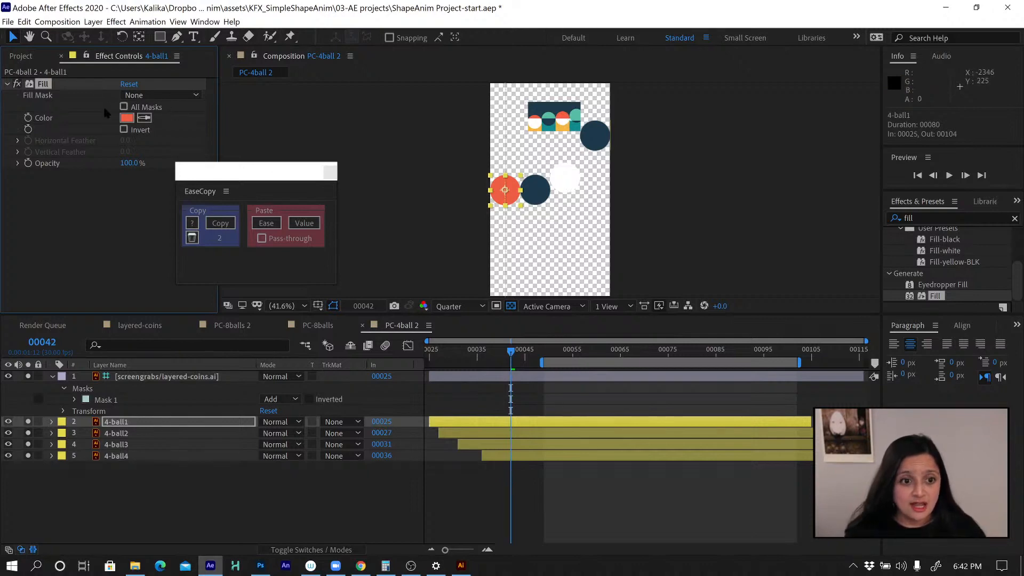
left_click(127, 118)
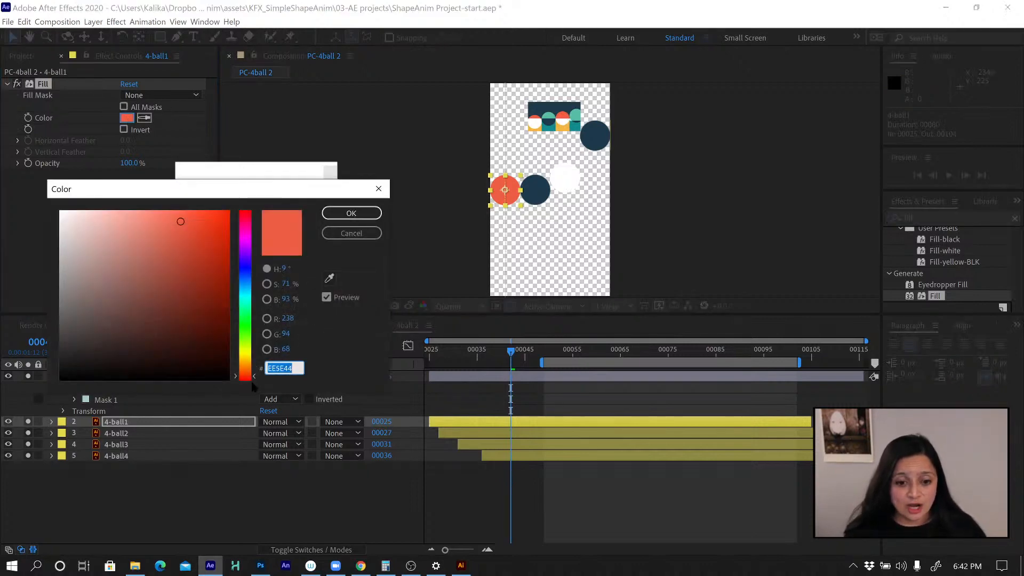
left_click(353, 234)
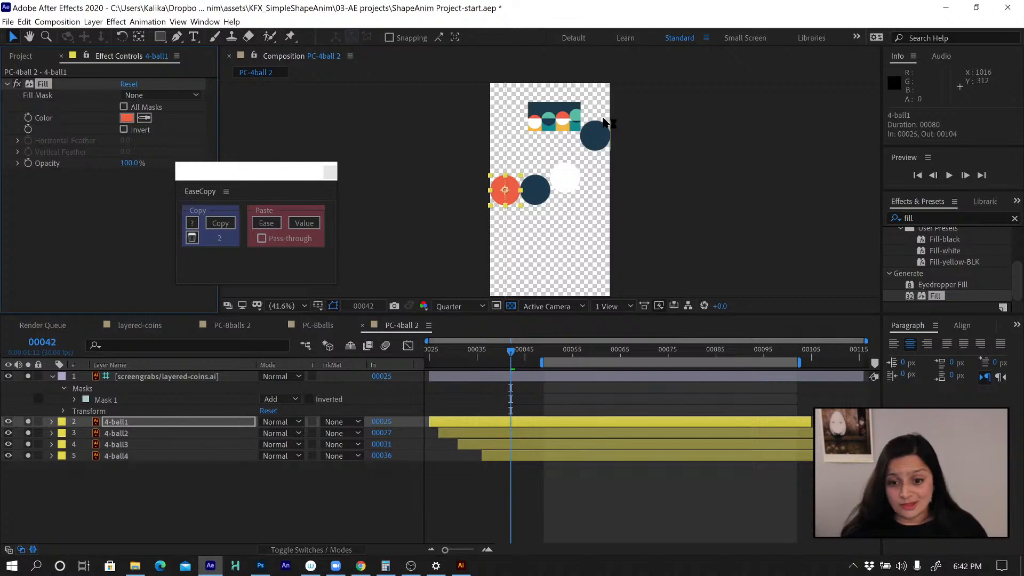
Copy the orange-red Fill effect from 4-ball1 and paste it onto the 4-ball3 layer
left_click(142, 433)
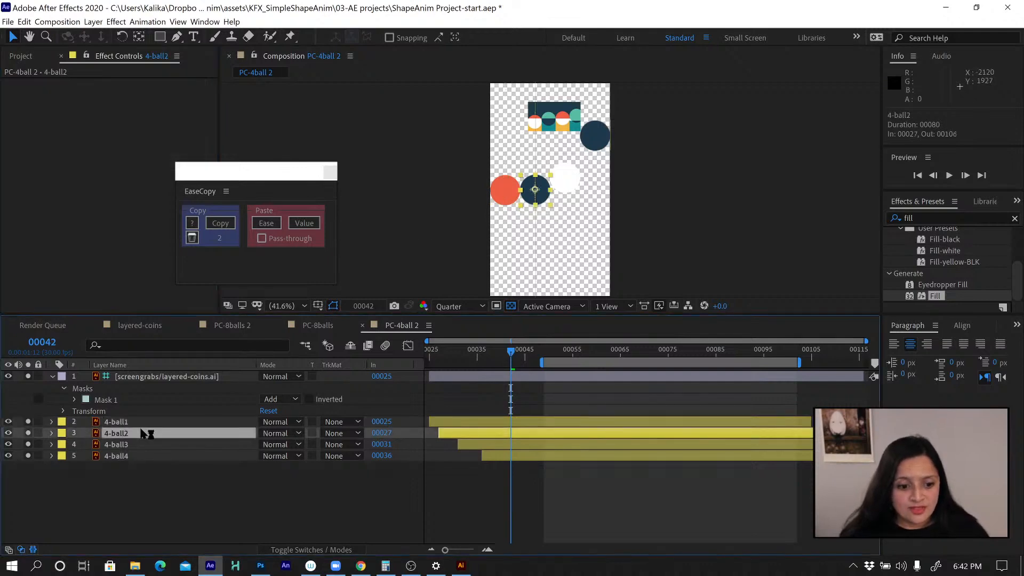
left_click(145, 421)
left_click(73, 87)
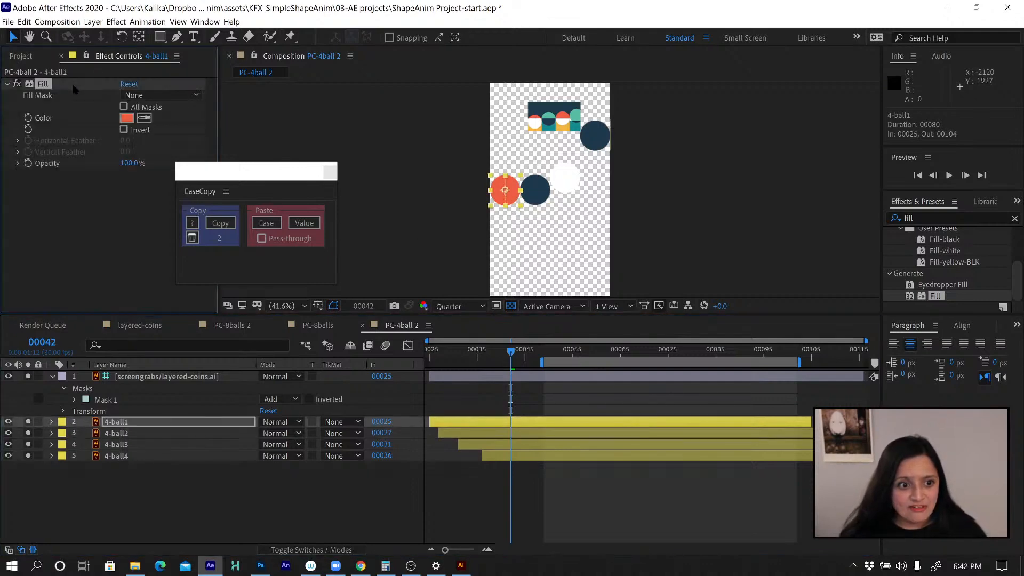
left_click(24, 21)
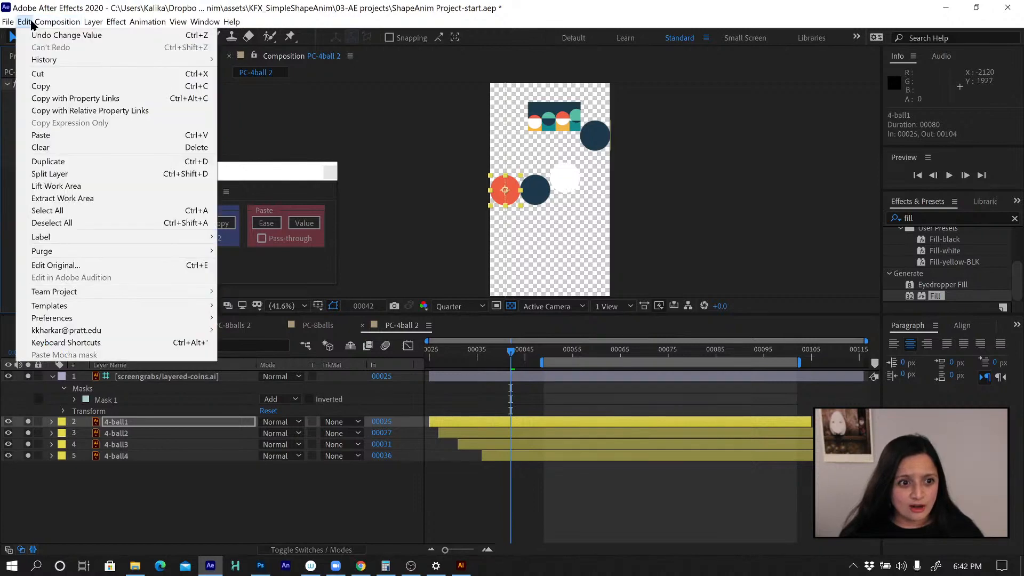
left_click(41, 86)
left_click(123, 446)
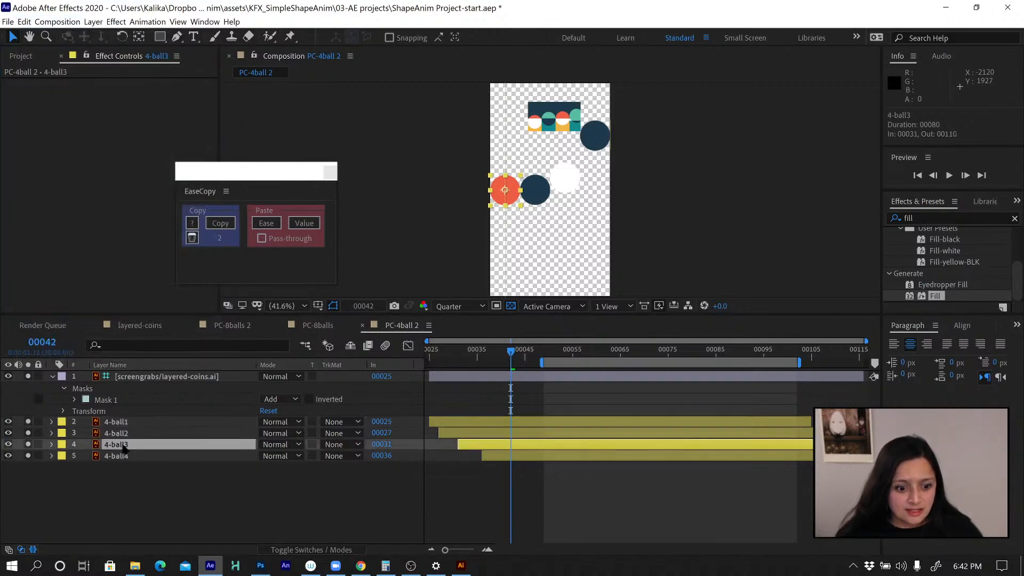
left_click(24, 21)
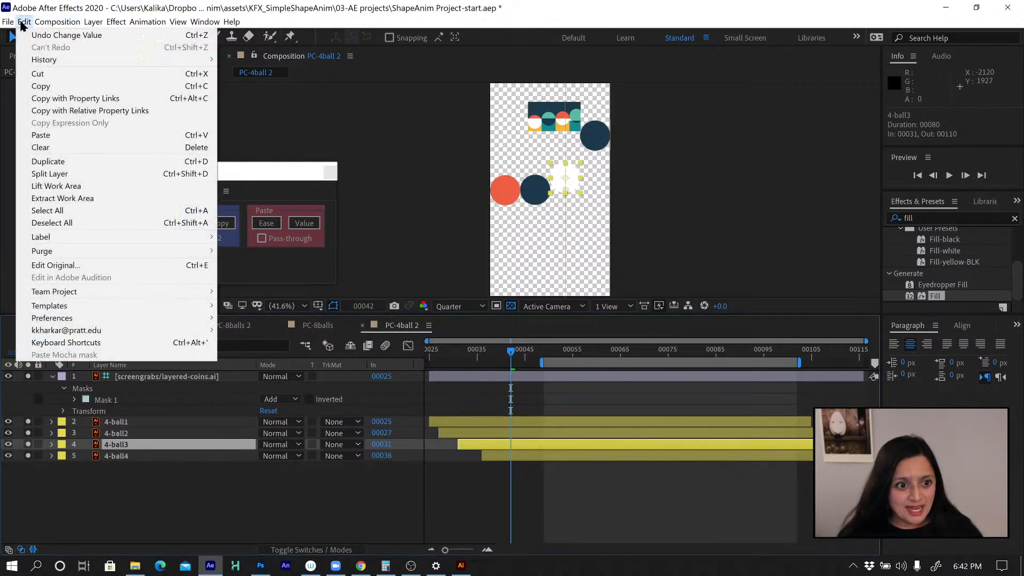
left_click(59, 137)
Apply the Fill effect to 4-ball2 and sample its colour from the light green ball in the reference picture
left_click(141, 433)
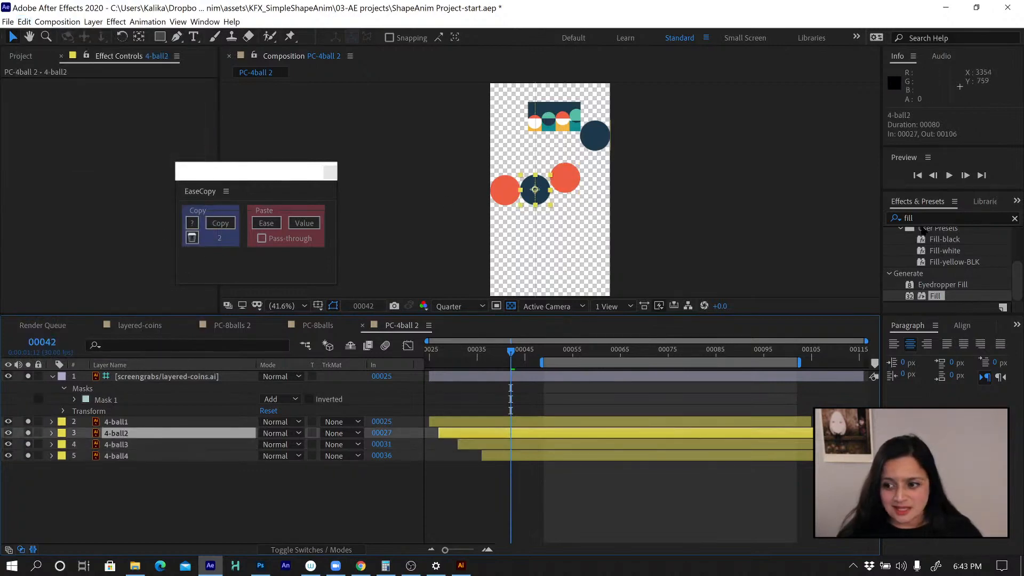
double_click(931, 295)
left_click(144, 118)
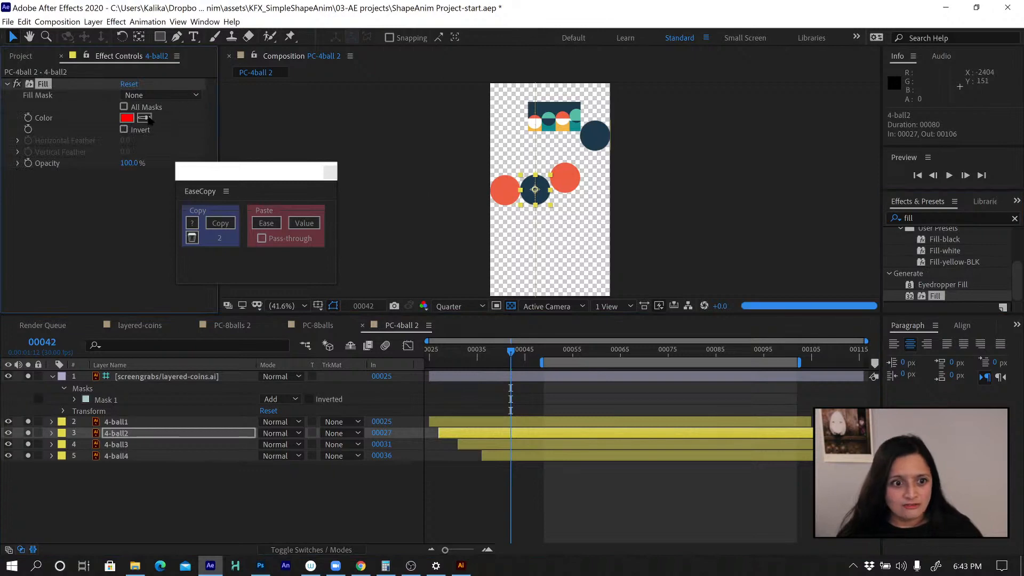
left_click(549, 113)
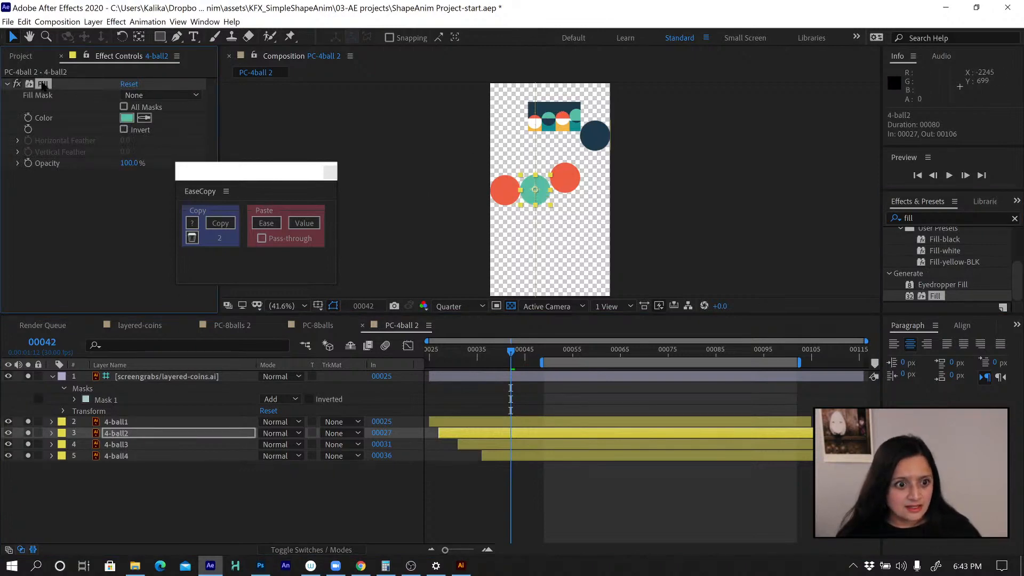
Copy the light green Fill effect from 4-ball2 onto 4-ball4 and return to frame 25
left_click(24, 22)
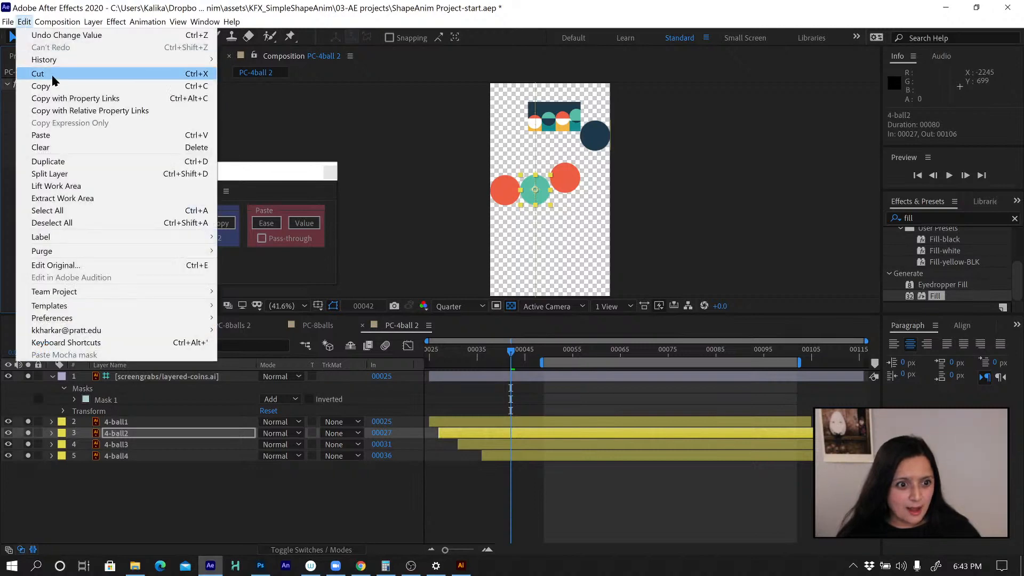
left_click(53, 82)
left_click(120, 456)
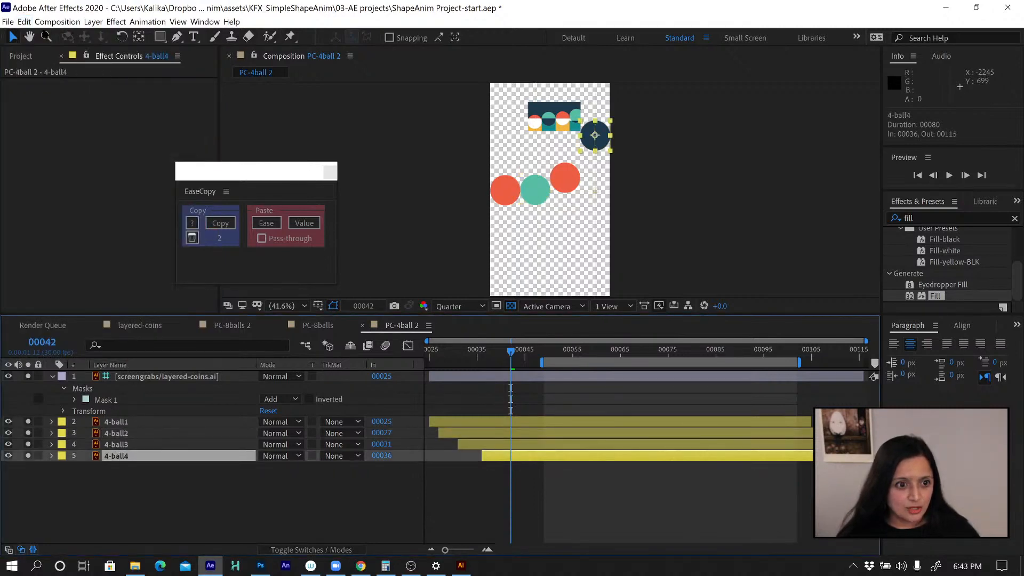
left_click(24, 22)
left_click(41, 135)
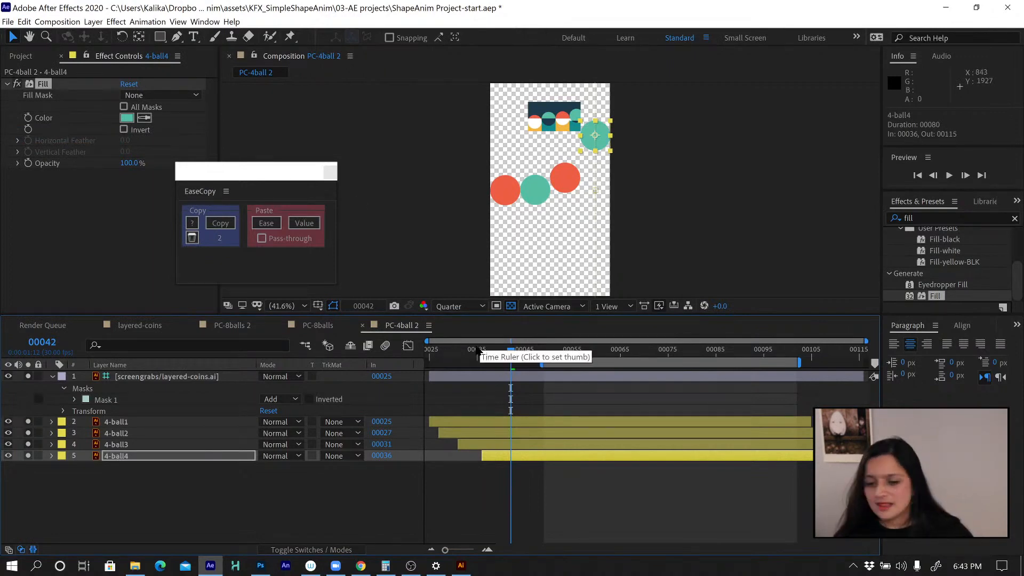
left_click_drag(467, 351, 438, 350)
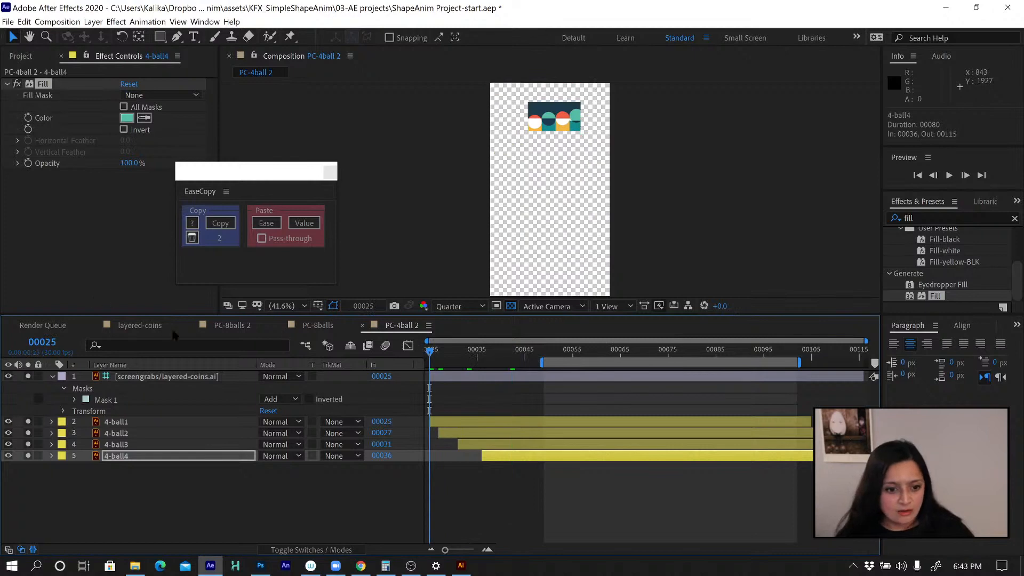
Duplicate the PC-4ball and PC-4stripe layers together in the layered-coins composition
left_click(160, 325)
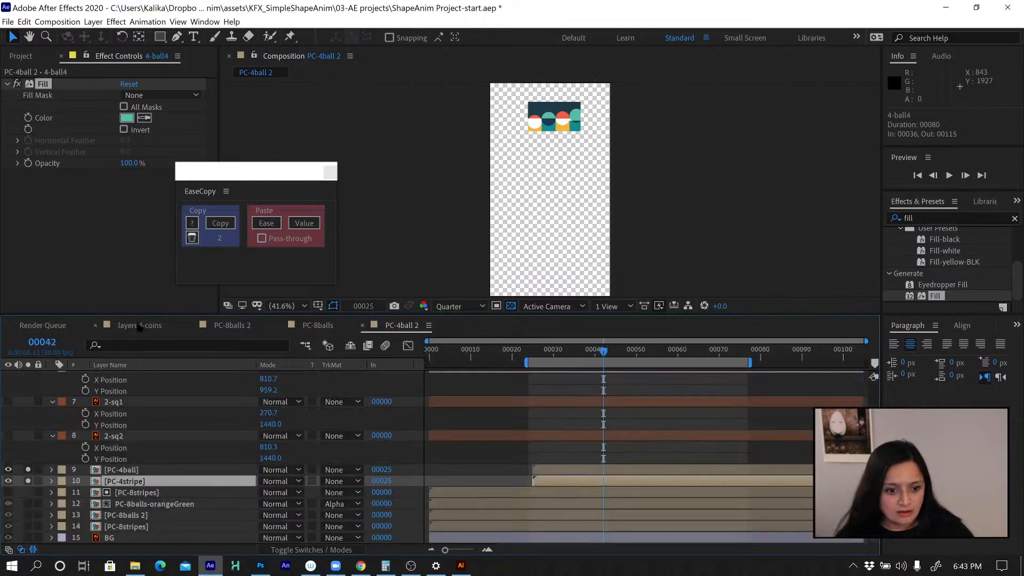
left_click(130, 471)
left_click(130, 483, "ctrl")
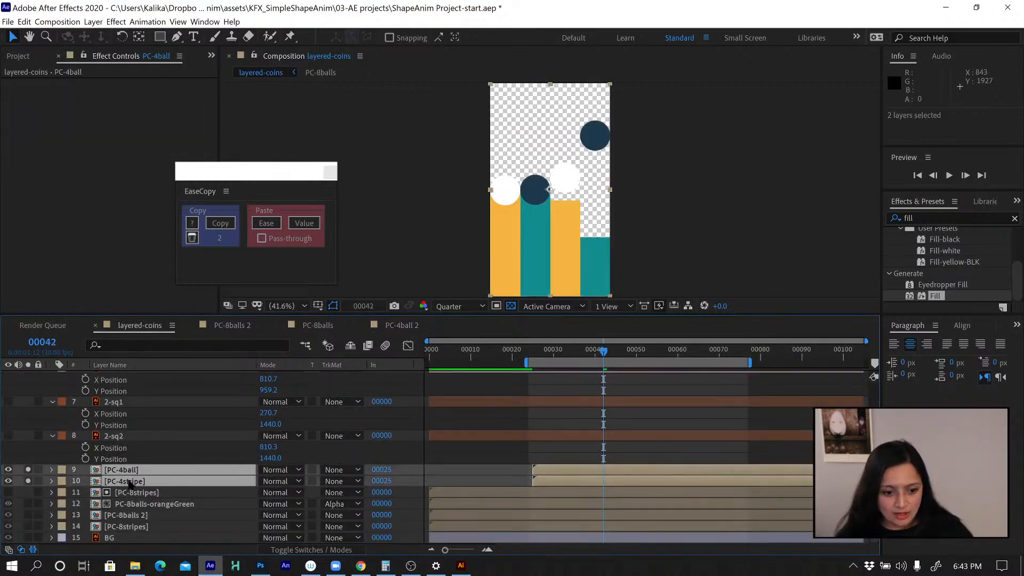
left_click(23, 22)
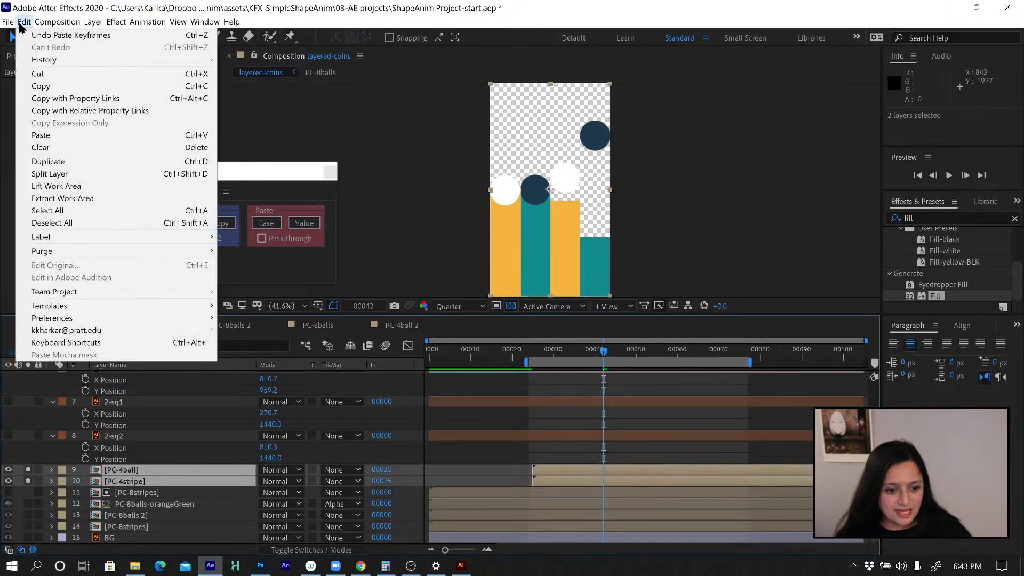
left_click(21, 24)
left_click(27, 24)
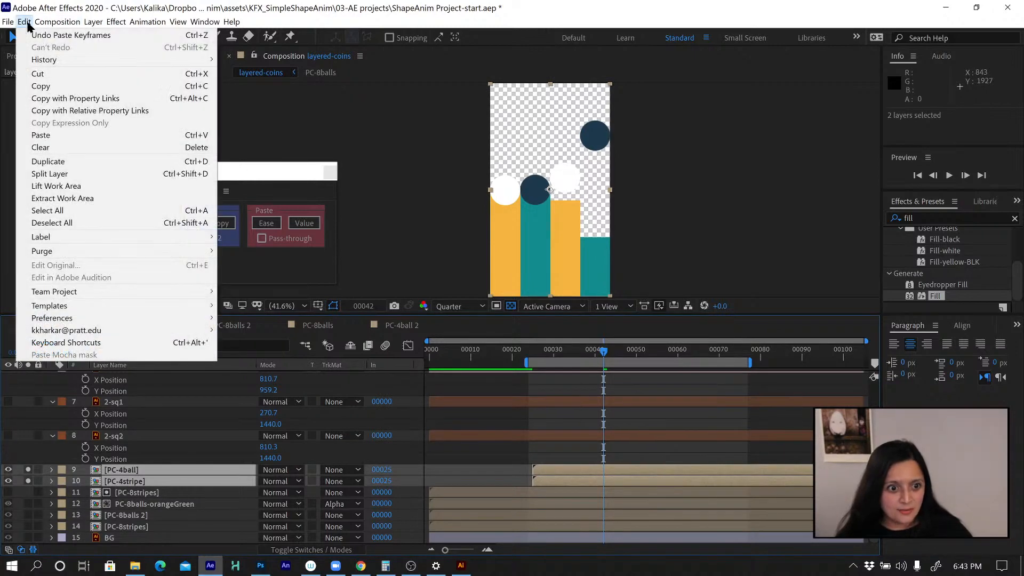
left_click(53, 162)
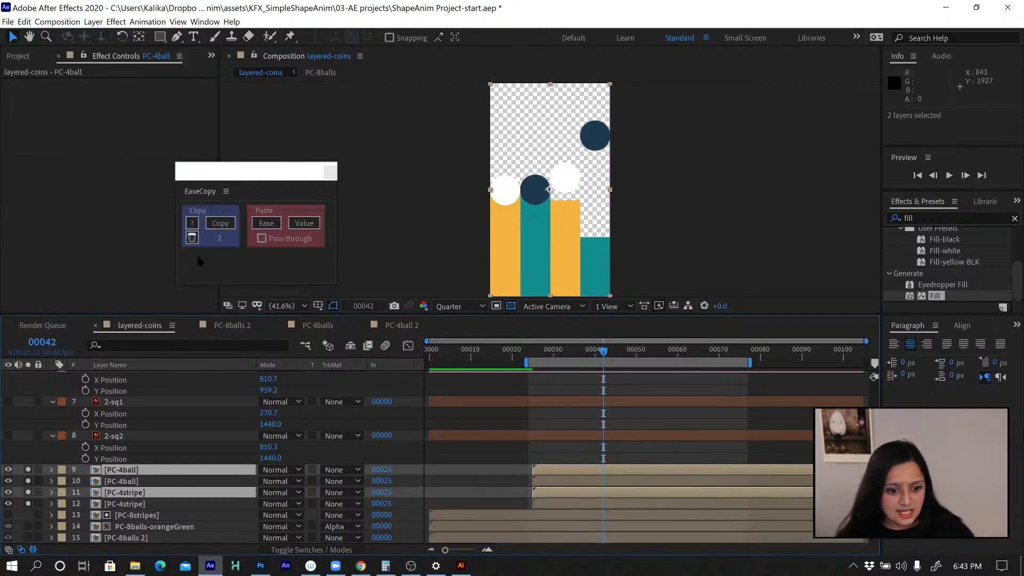
Replace the source of the upper PC-4ball layer with the PC-4ball 2 composition from the project
left_click(151, 480)
left_click(156, 470)
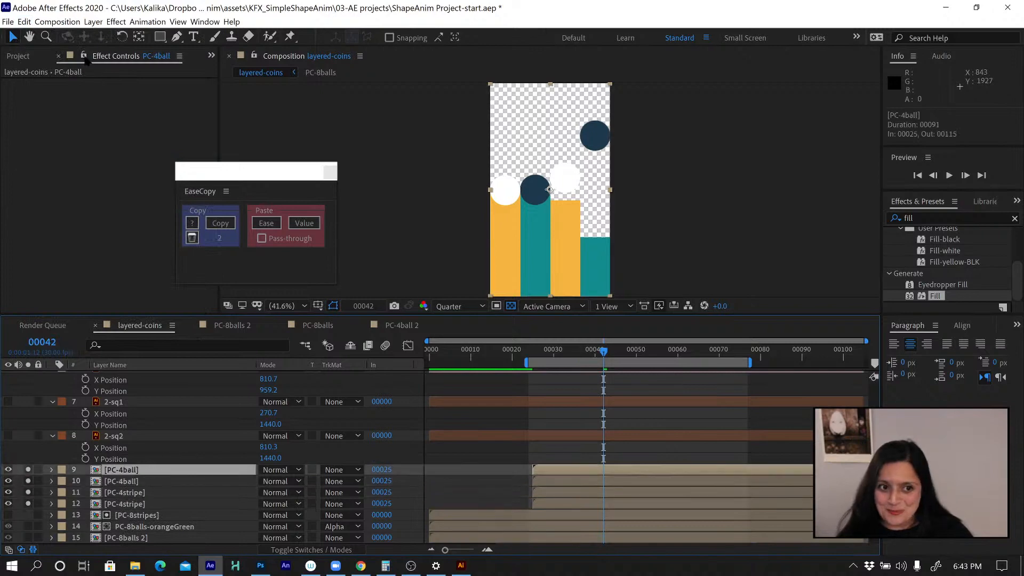
left_click(18, 56)
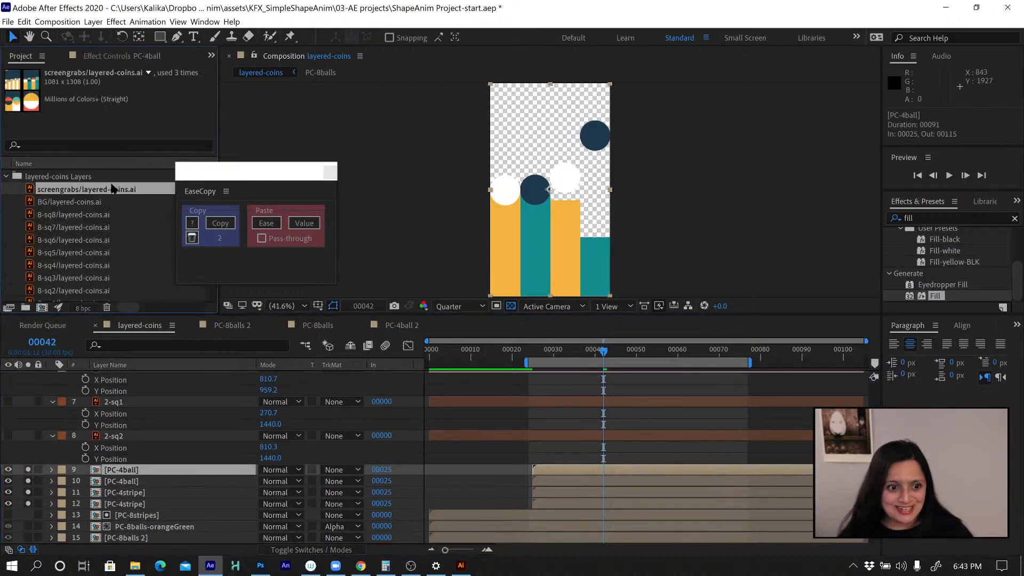
left_click(6, 176)
left_click_drag(51, 227, 130, 473)
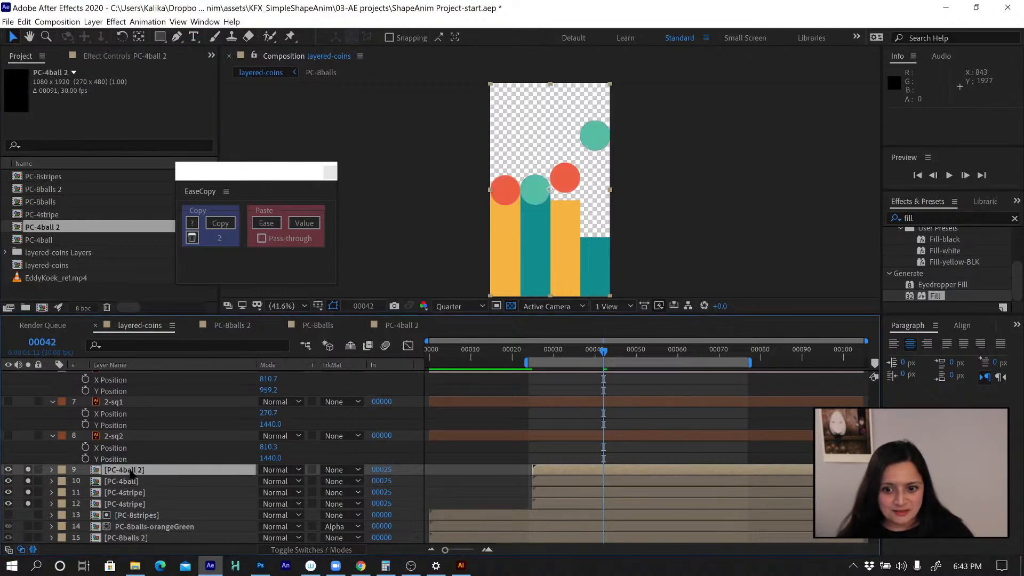
Reorder the layers so that one PC-4stripe lies on top, followed by PC-4ball, PC-4ball 2 and the other PC-4stripe
left_click(134, 481)
left_click(129, 493)
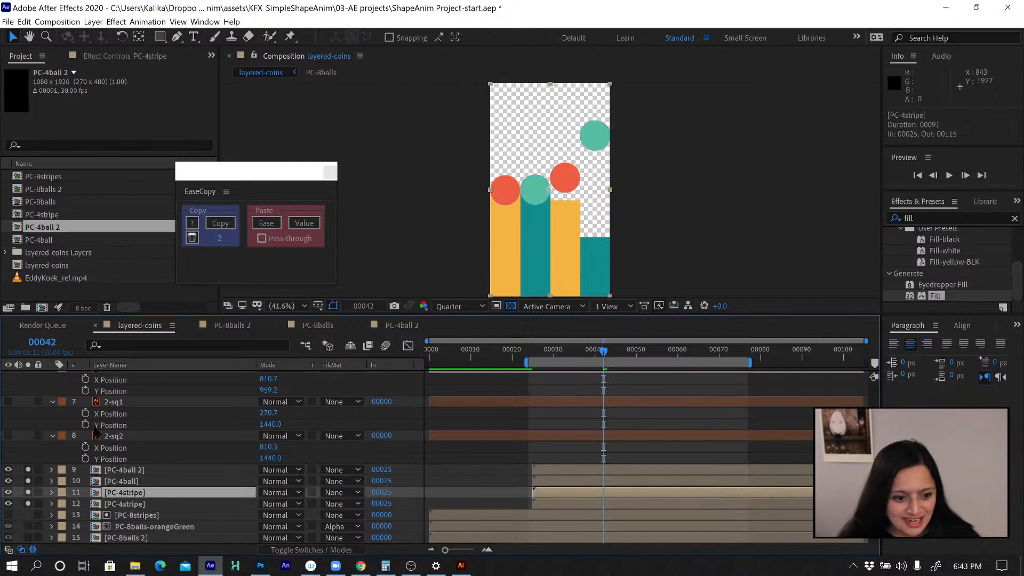
scroll(156, 413, "up", 5)
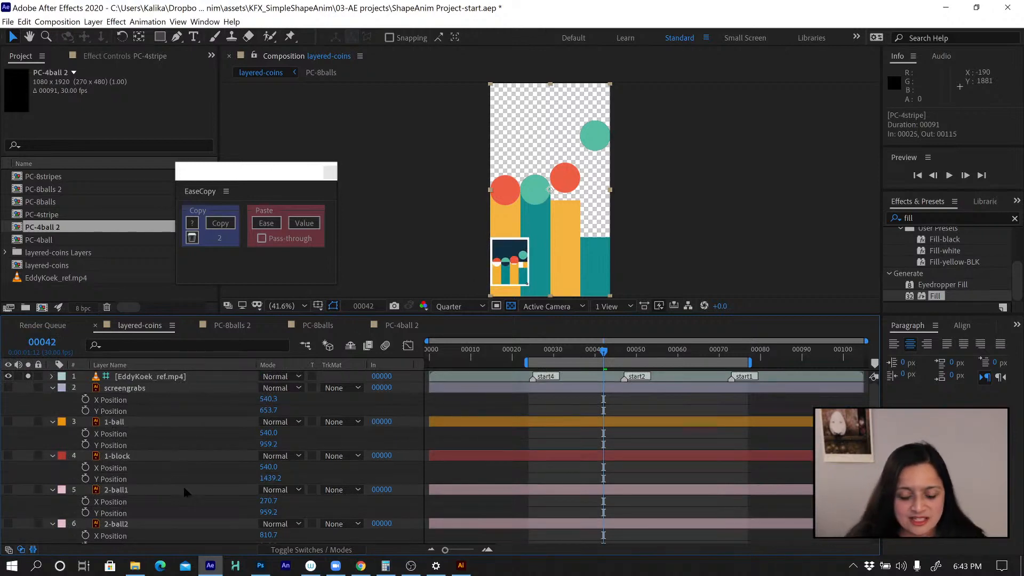
scroll(182, 486, "down", 5)
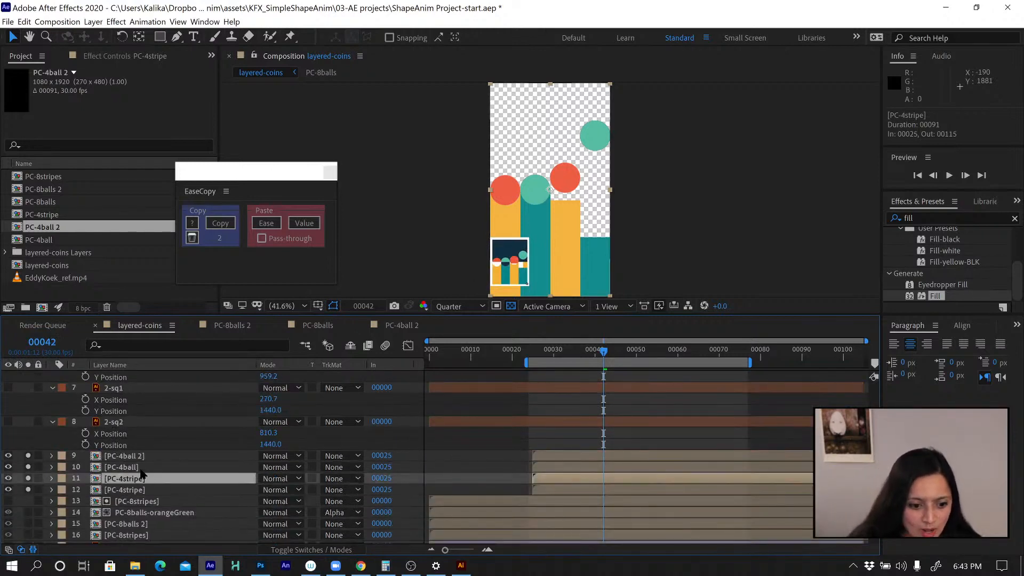
left_click(144, 468)
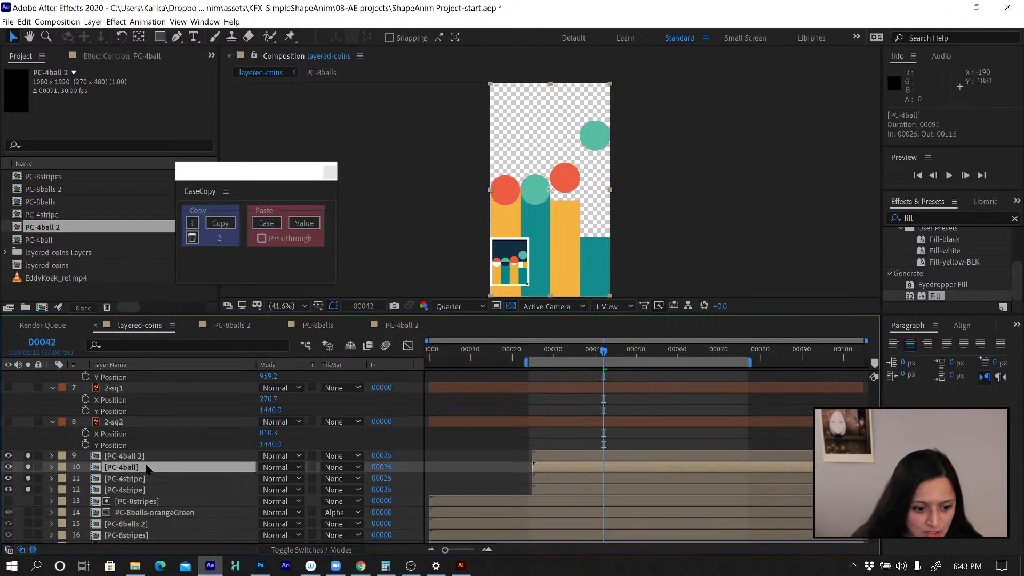
mouse_move(145, 469)
left_mouse_down()
mouse_move(145, 453)
mouse_move(143, 478)
mouse_move(141, 454)
left_mouse_up()
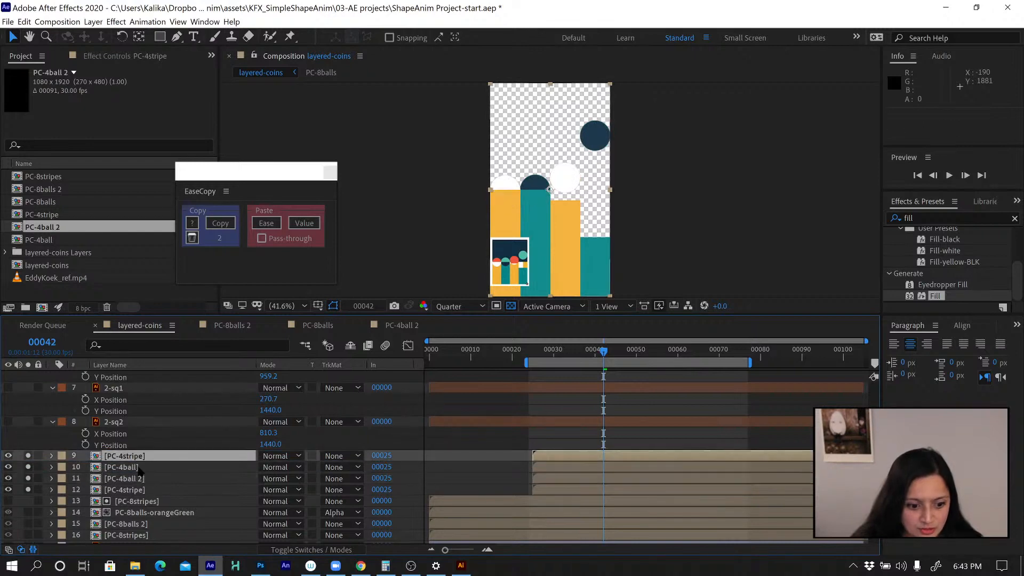
Rename the PC-4ball layer as PC-4ball-whBlue and give it an Alpha Matte from the PC-4stripe layer above
left_click(137, 467)
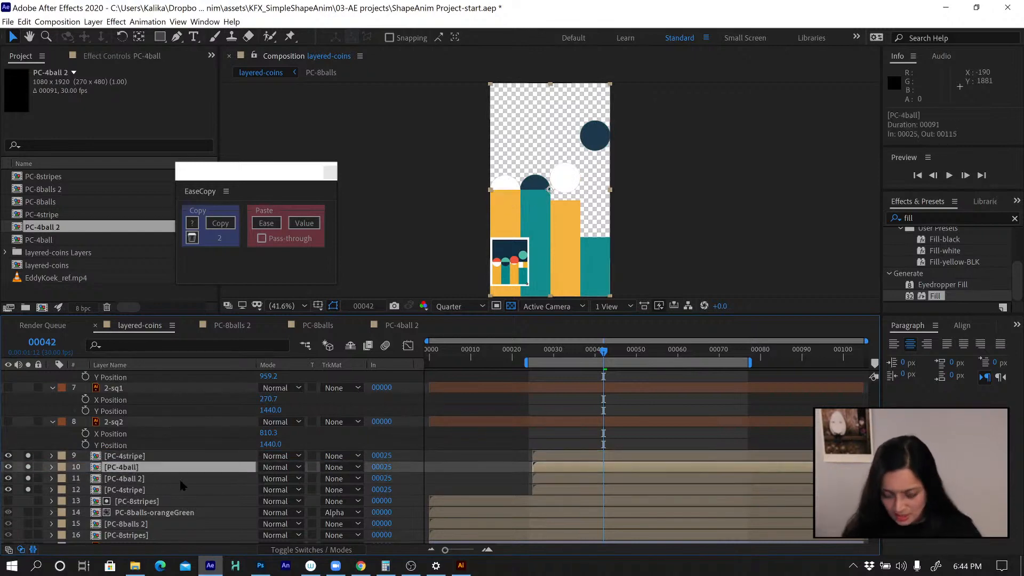
key("Return")
key("Right")
type("-wh")
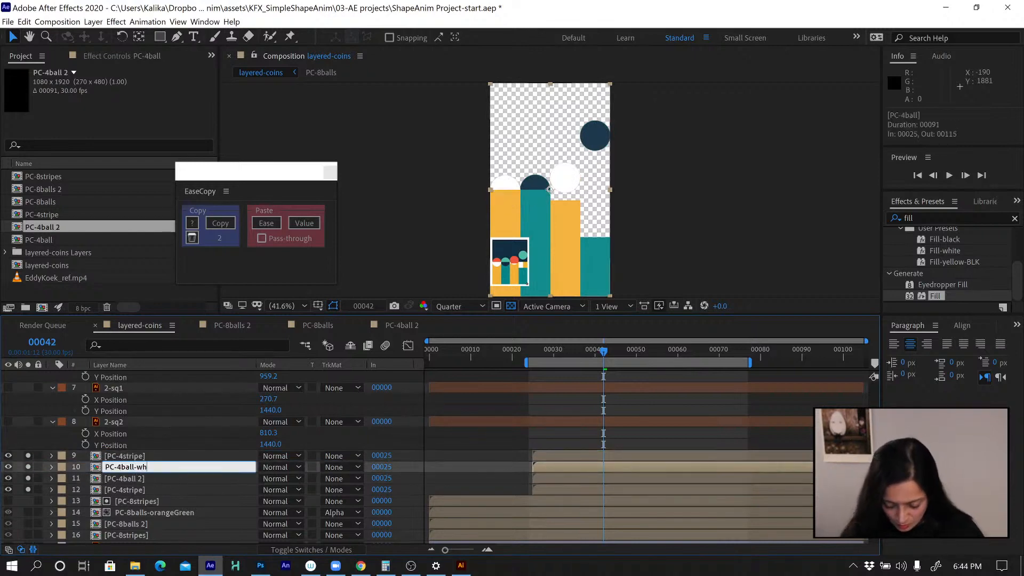
type("Blue")
key("Return")
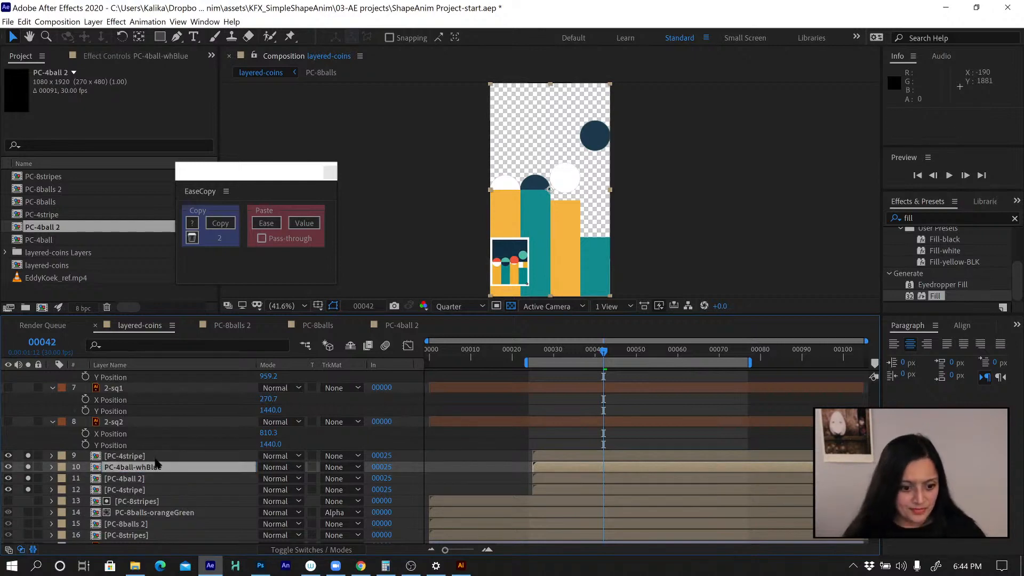
left_click(346, 467)
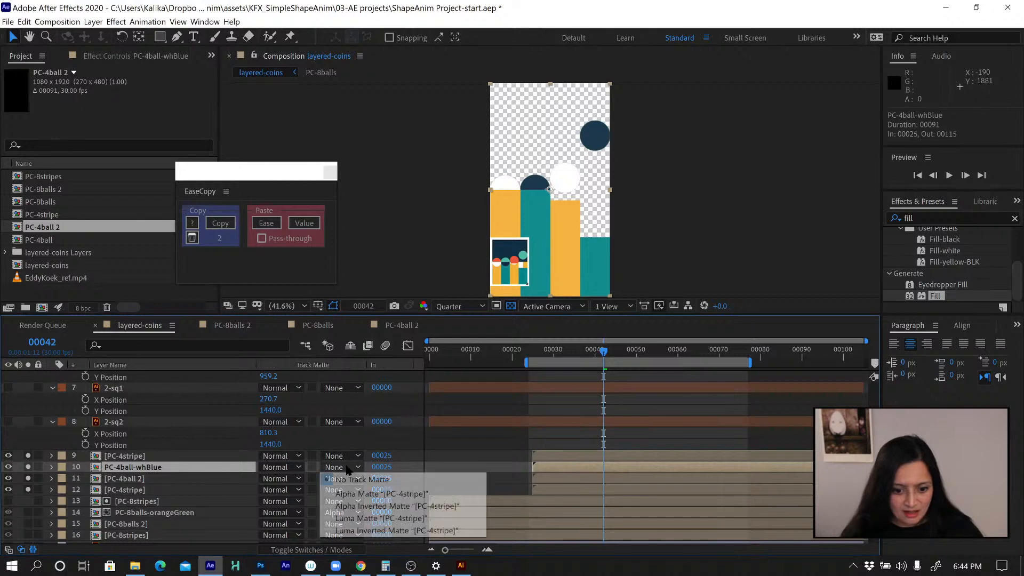
left_click(356, 495)
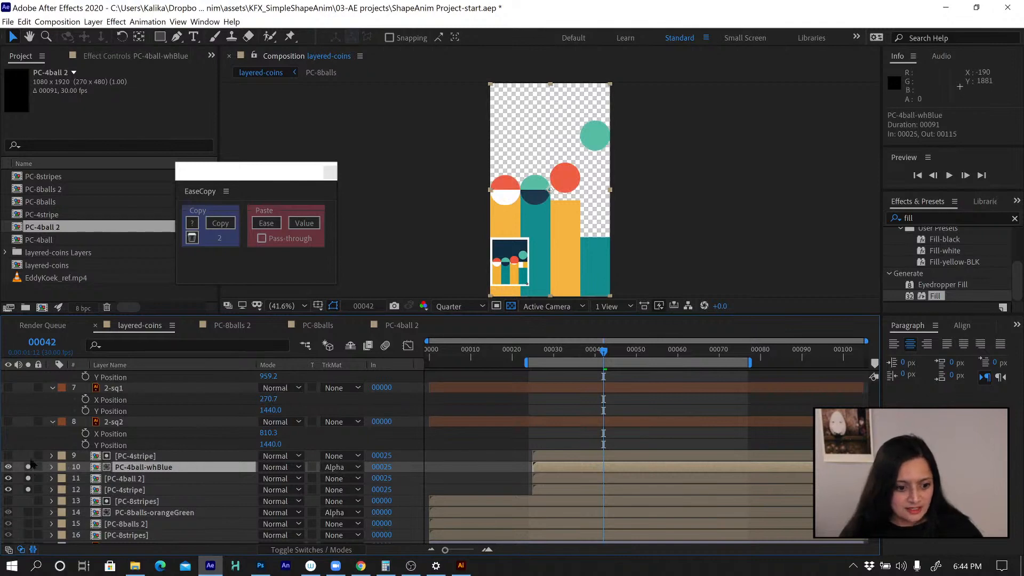
Clear the solo switches on the reference video and the other soloed layers so the whole composition renders
scroll(25, 422, "up", 5)
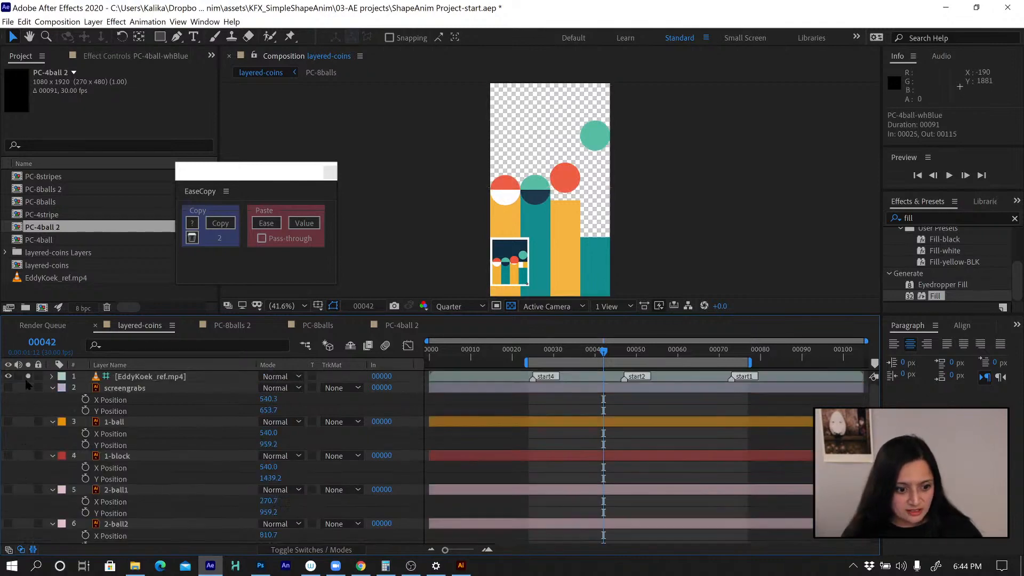
left_click(28, 376)
left_click(28, 376)
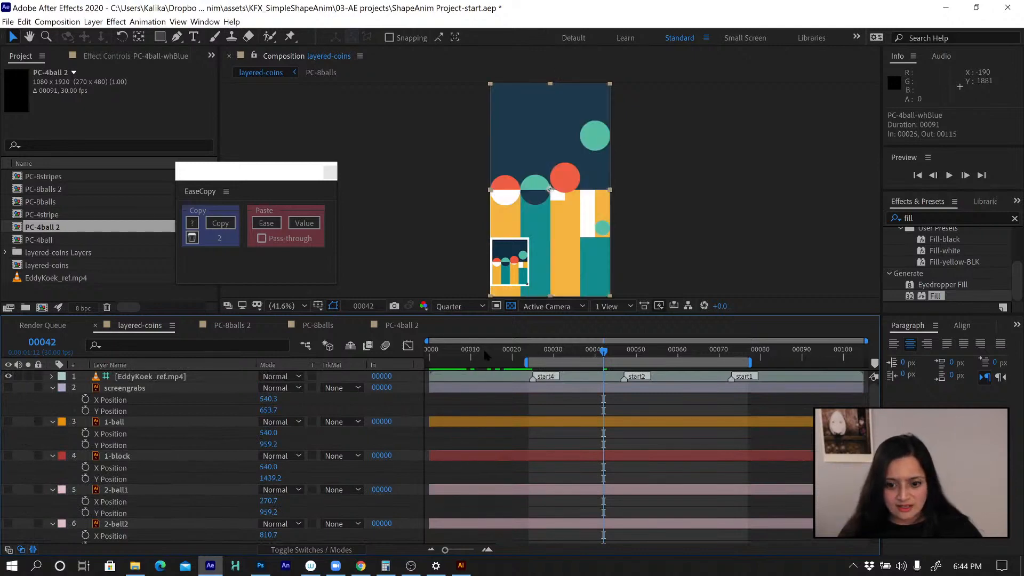
Set the work area from frame 0 to frame 68 and preview the animation
left_click_drag(481, 348, 387, 351)
key("b")
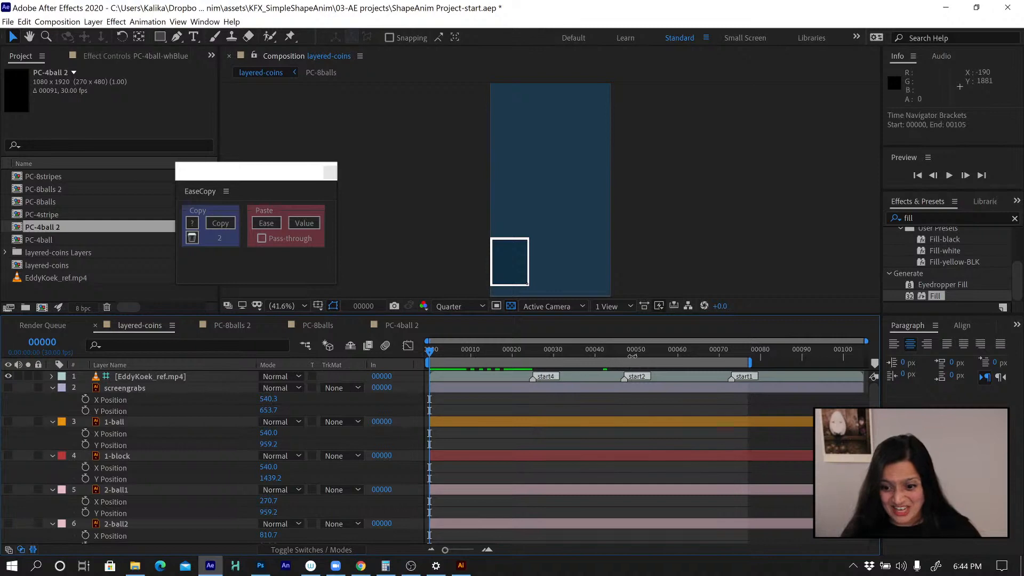
left_click_drag(655, 352, 711, 353)
key("n")
key("space")
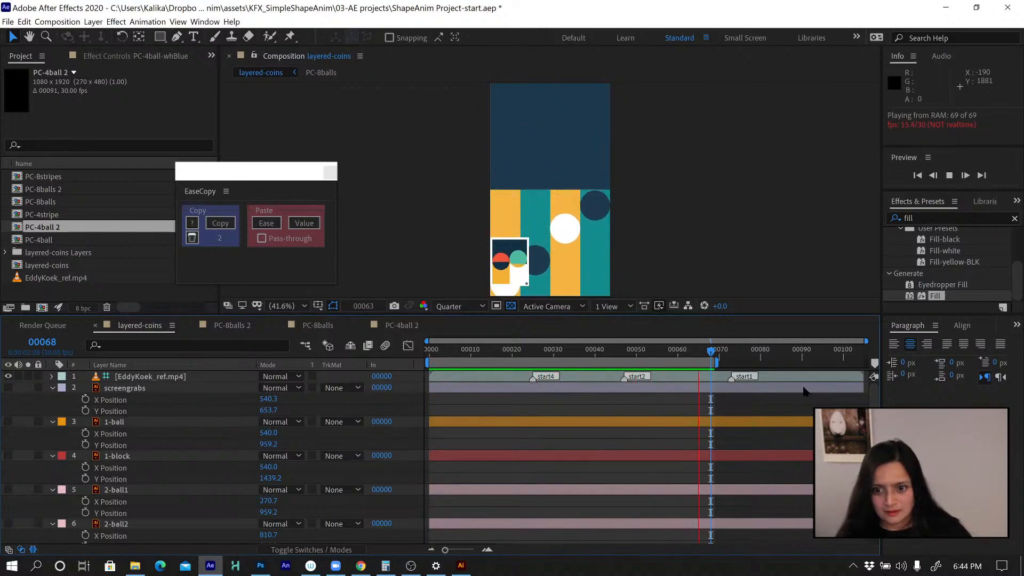
key("space")
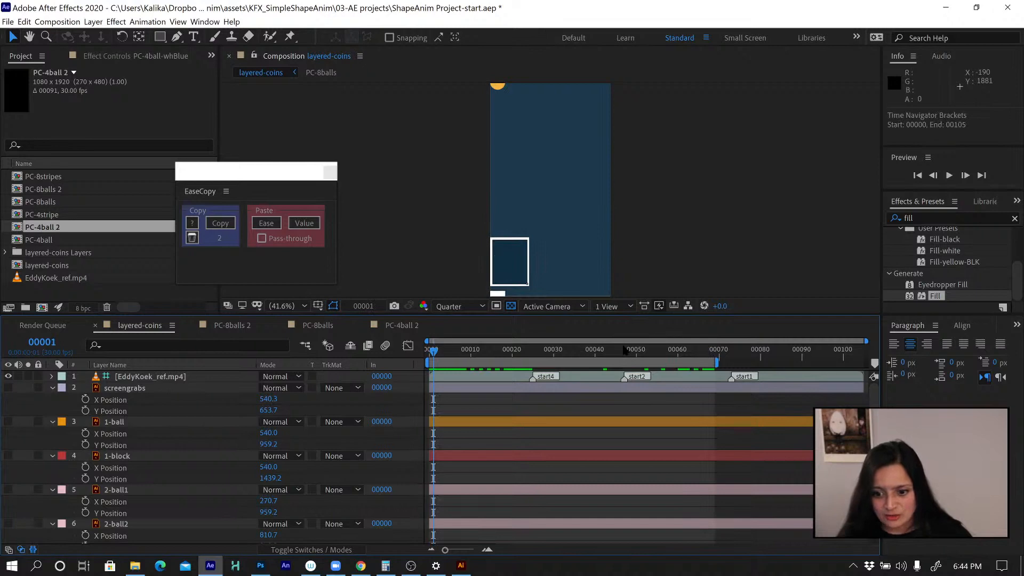
Make the 2-ball1, 2-ball2, 2-sq1 and 2-sq2 layers visible and trim their starts to the start2 marker at frame 47
left_click(624, 350)
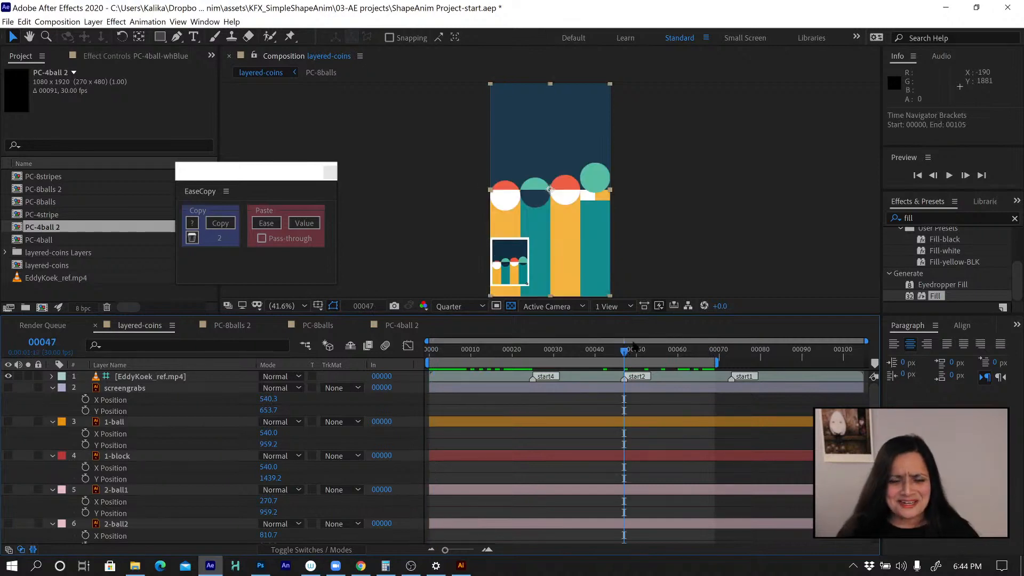
left_click(122, 490)
scroll(126, 485, "down", 4)
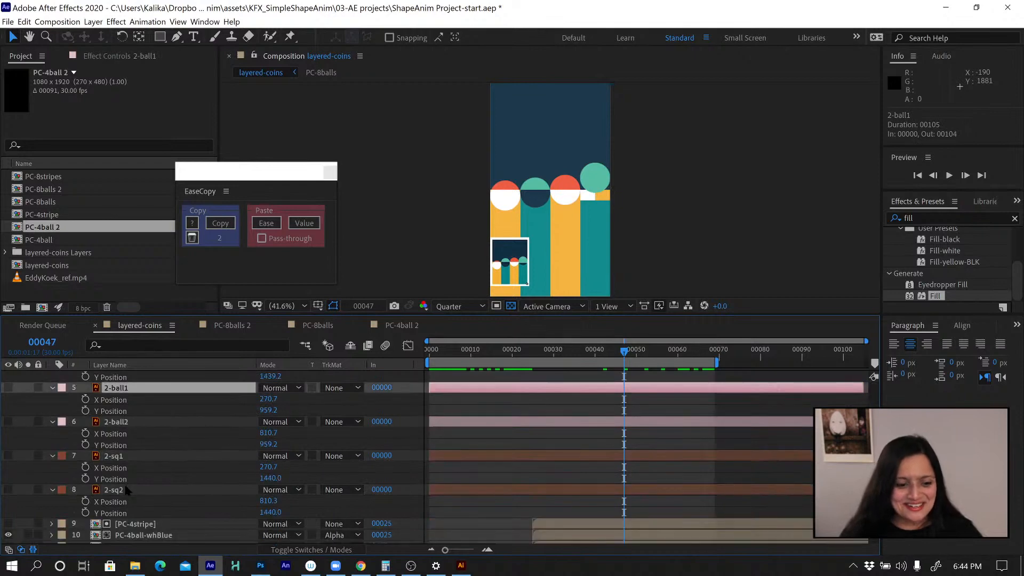
left_click(126, 489, "shift")
left_click(8, 489)
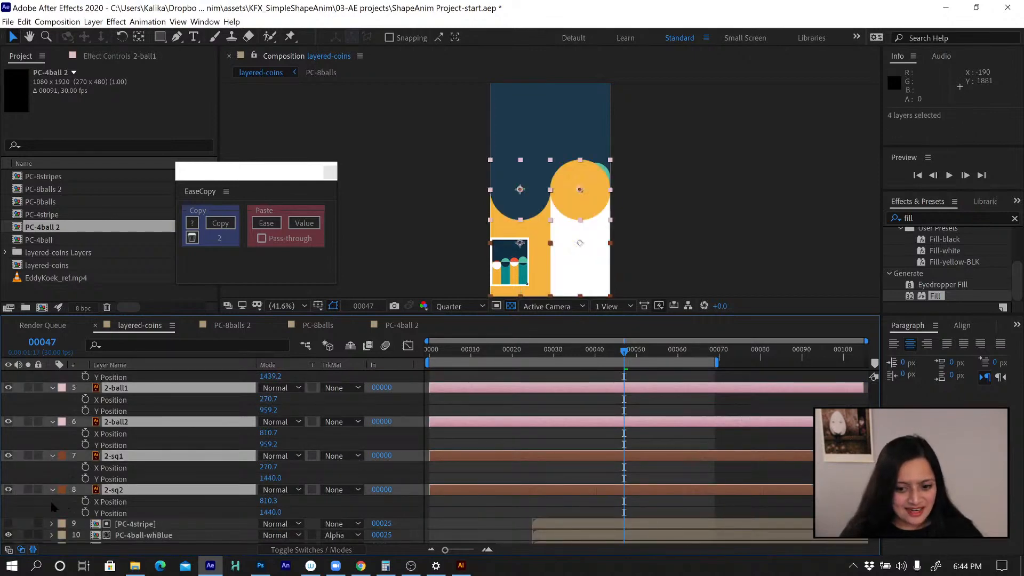
scroll(661, 425, "up", 3)
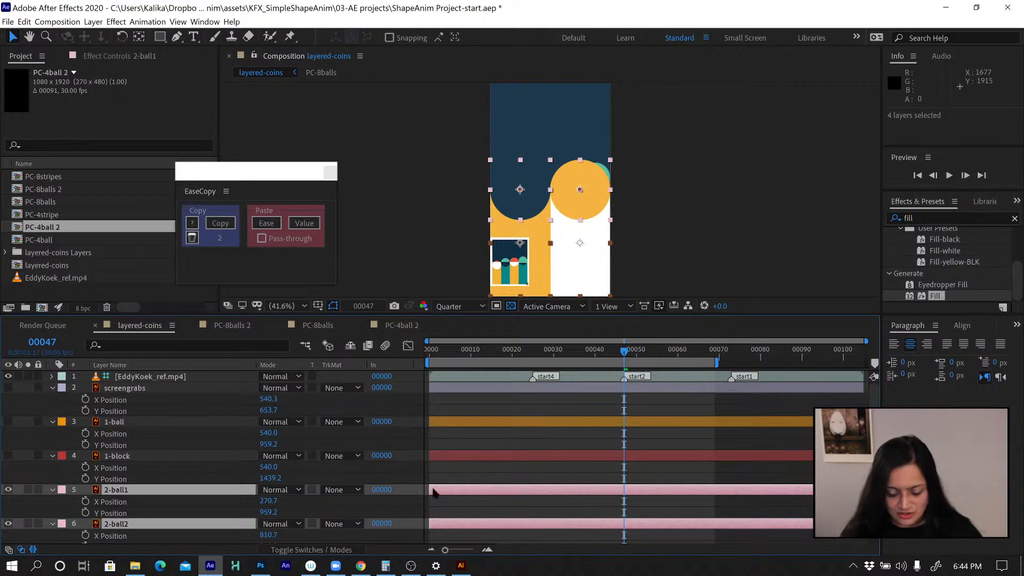
key("alt+bracketleft")
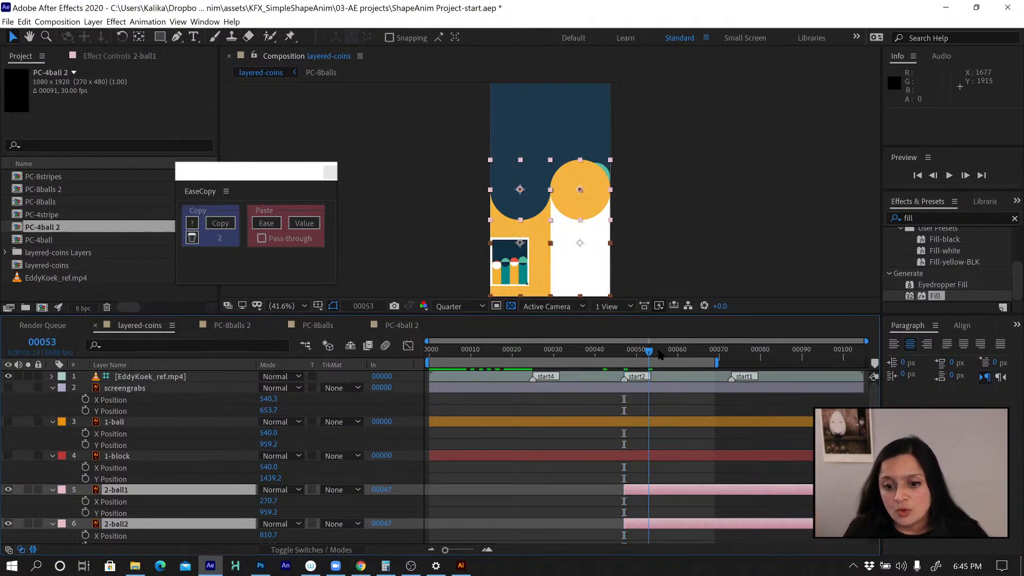
Step through the reference video frame by frame to find where the two-ball movement settles, stopping at frame 65
left_click_drag(649, 354, 667, 354)
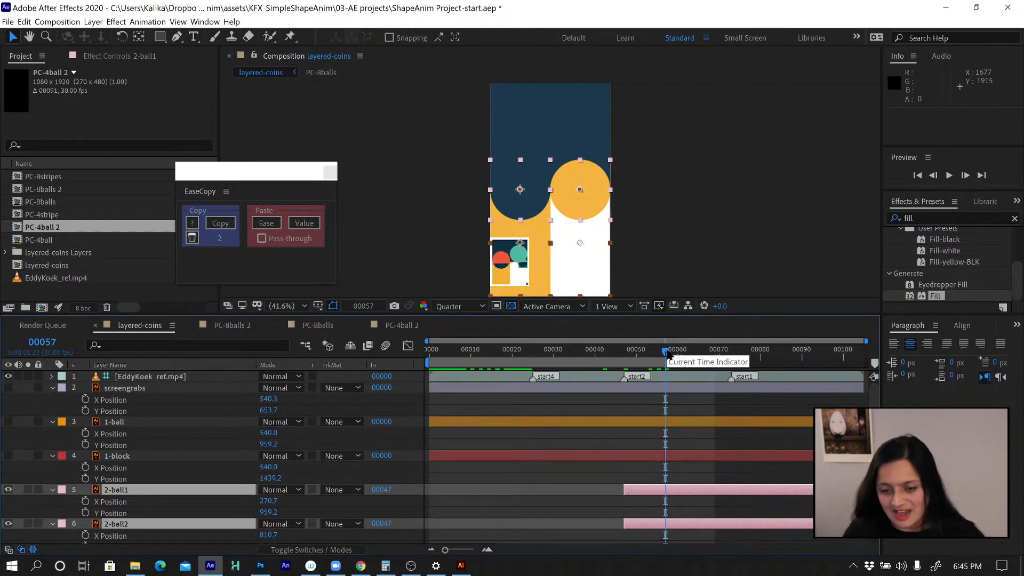
key("Page_Down")
key("Page_Down")
key("Page_Down")
key("Page_Down")
key("Page_Down")
key("Page_Down")
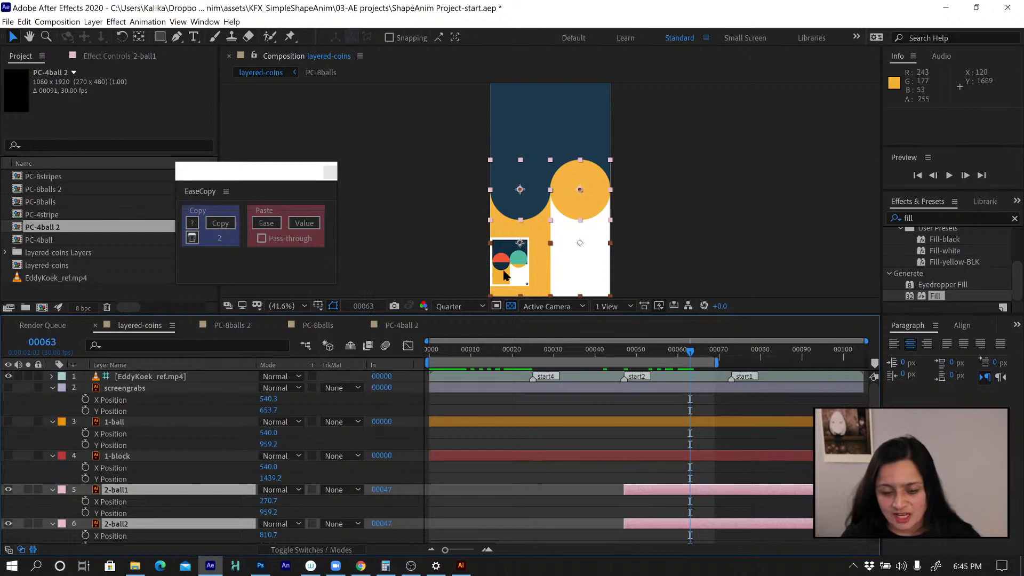
key("Page_Down")
key("Page_Down")
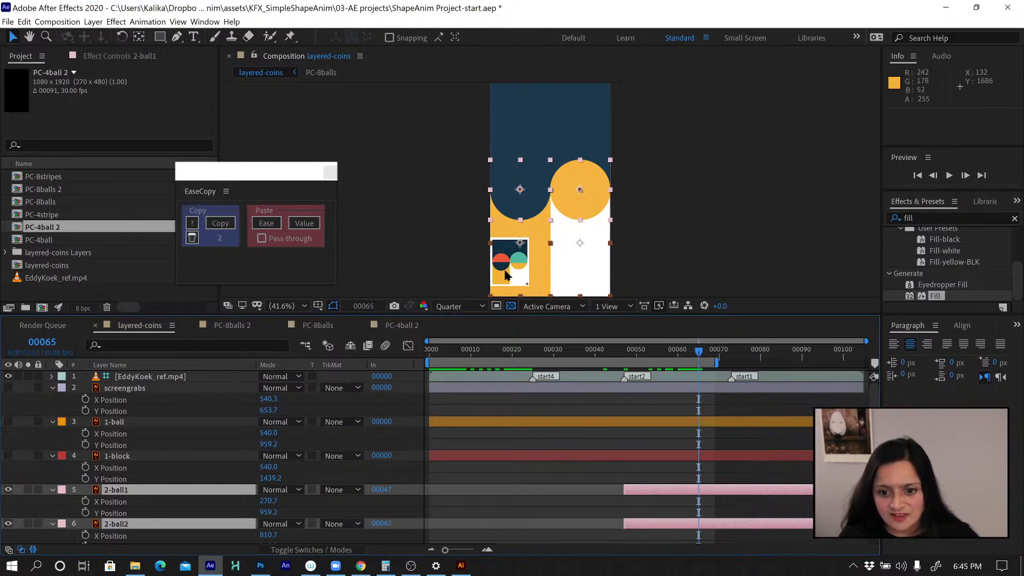
key("Page_Down")
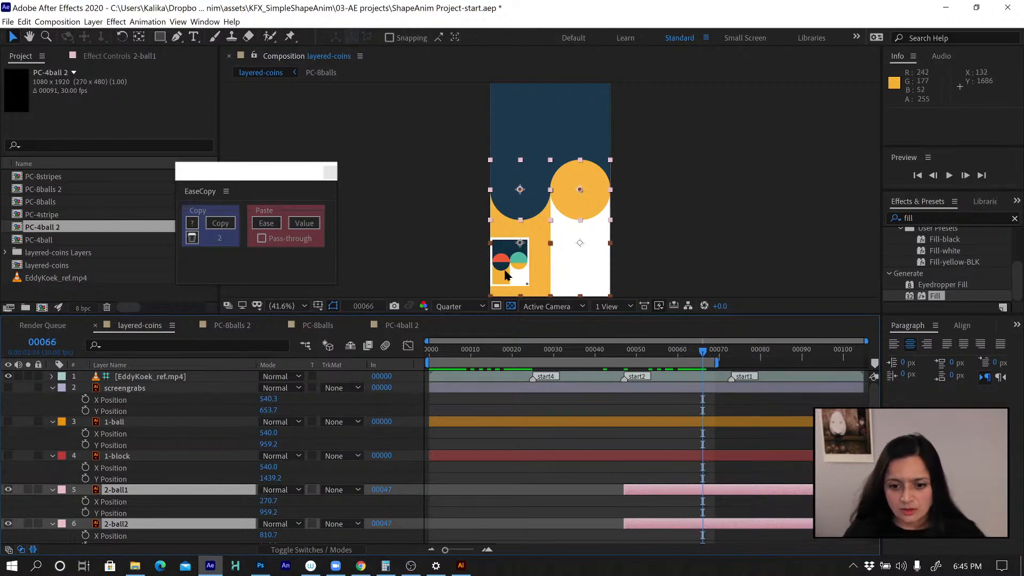
key("Page_Down")
key("Page_Up")
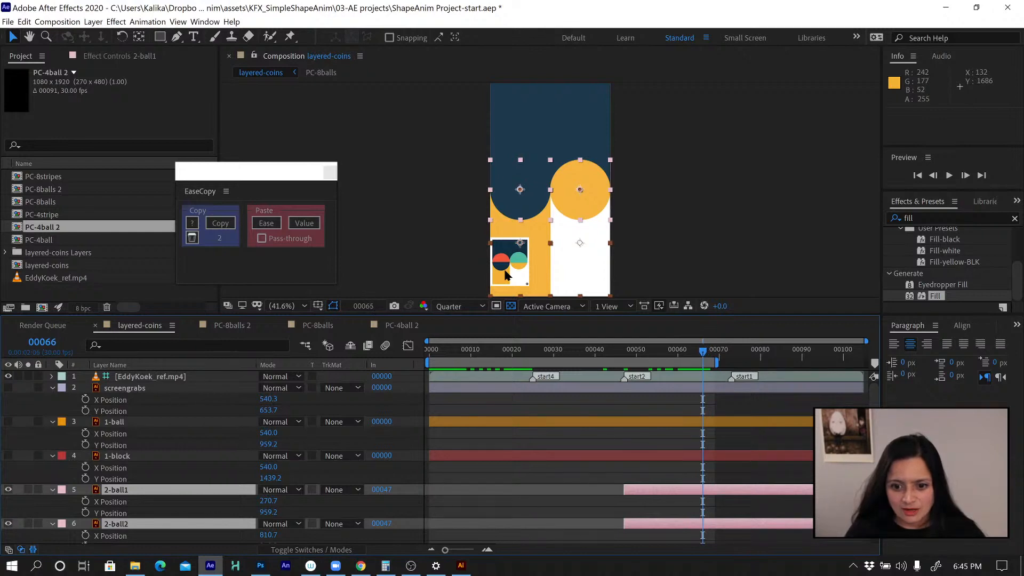
key("Page_Up")
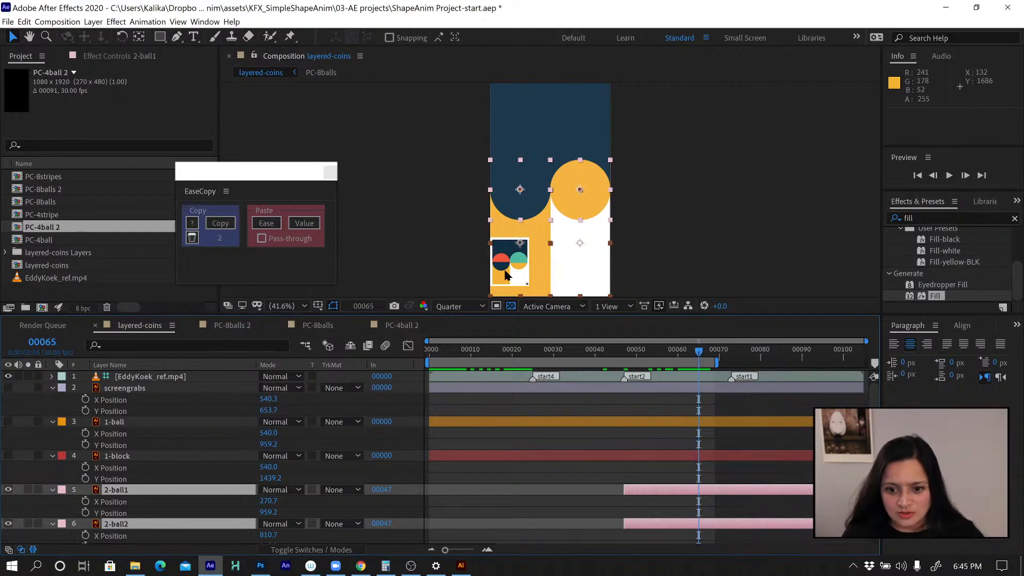
key("Page_Up")
key("Page_Up")
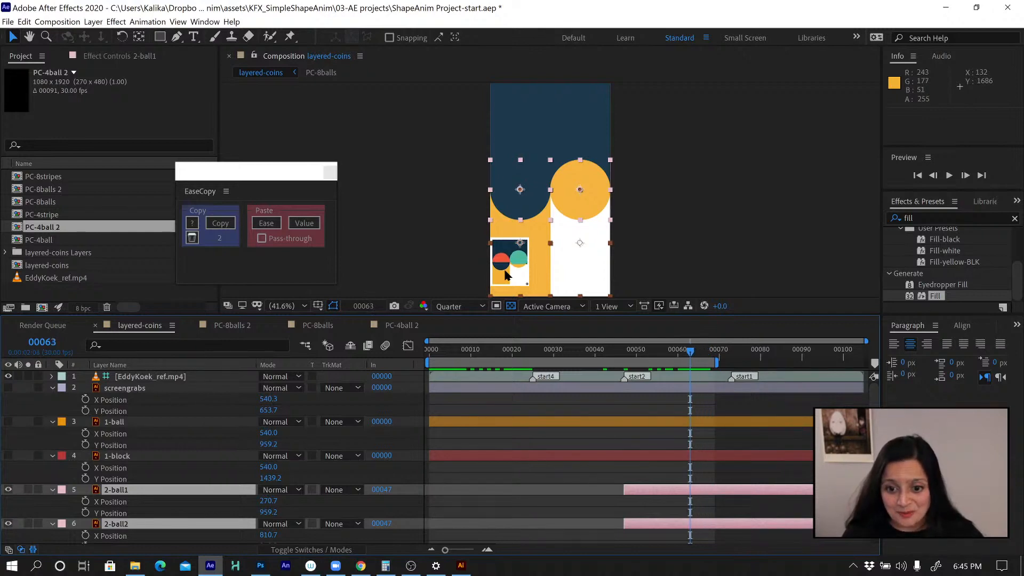
key("Page_Down")
key("Page_Down")
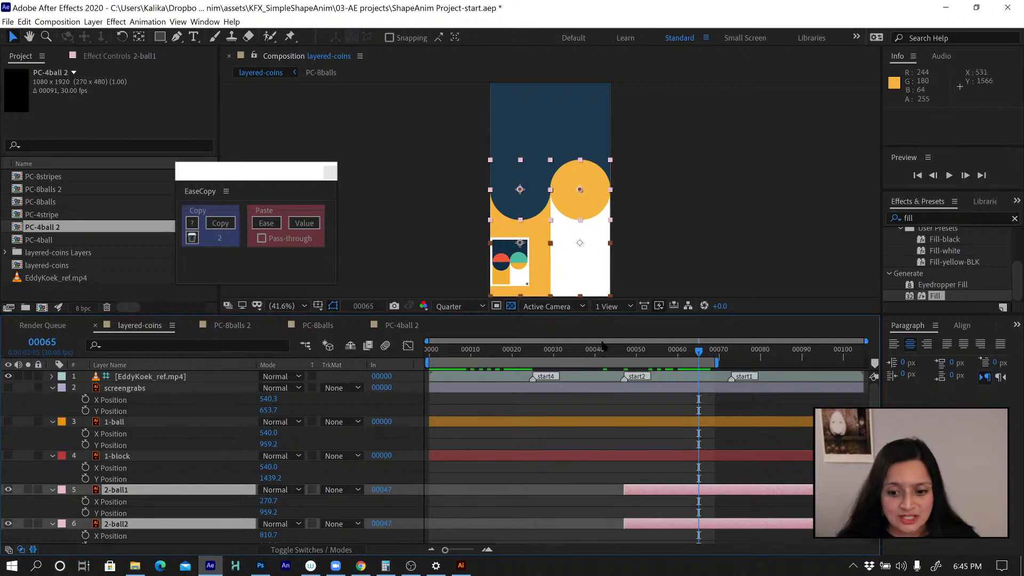
Add a layer marker with the comment "hey" to the reference video at frame 65, and delete that marker
left_click(692, 376)
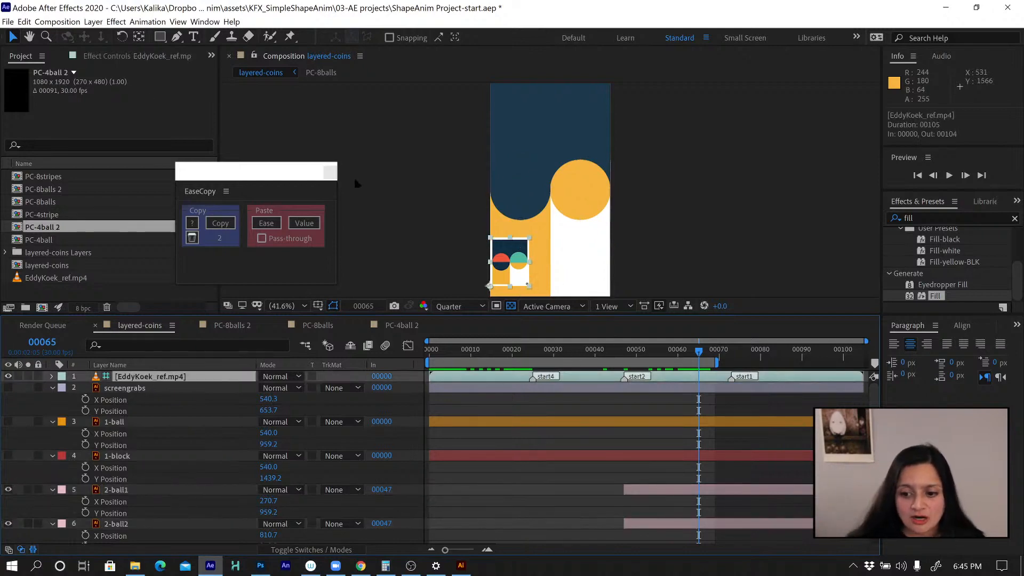
left_click(93, 22)
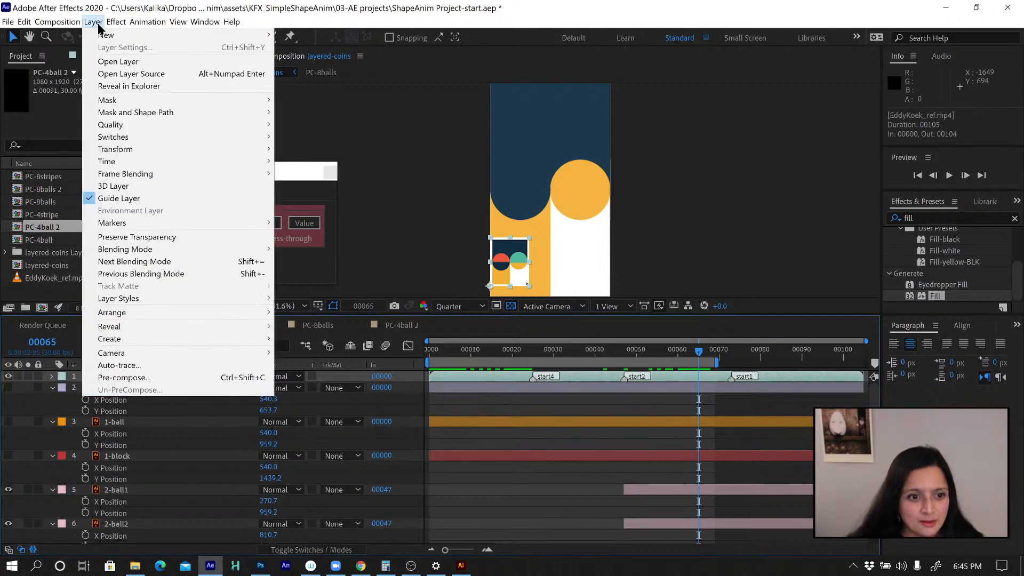
mouse_move(128, 224)
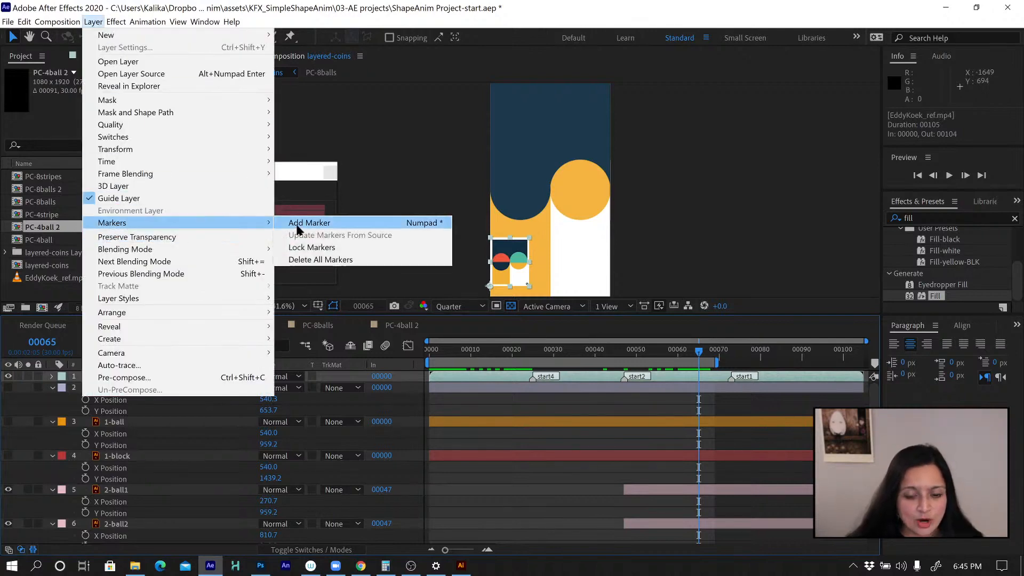
left_click(95, 3)
left_click(93, 22)
left_click(92, 23)
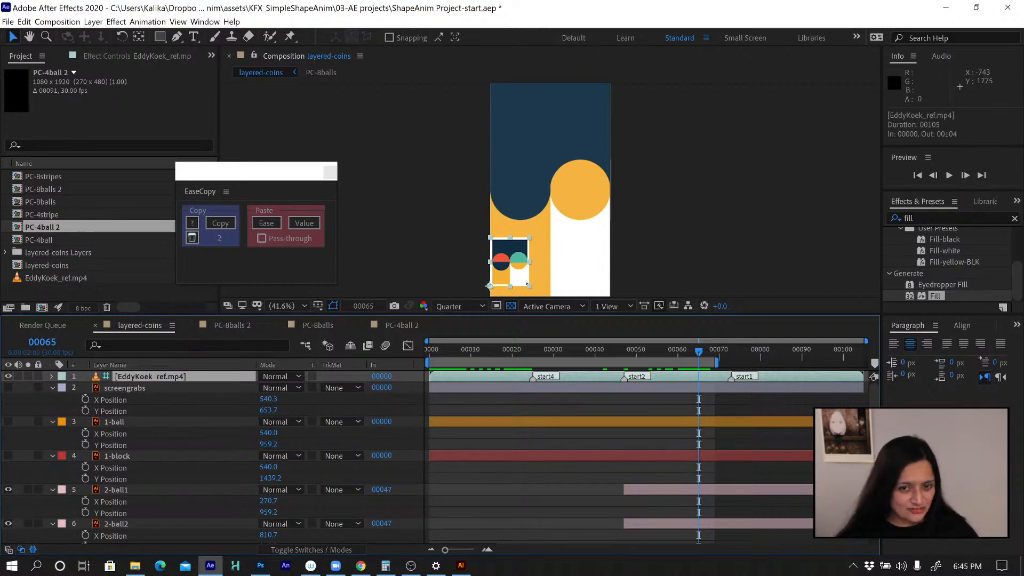
double_click(698, 378)
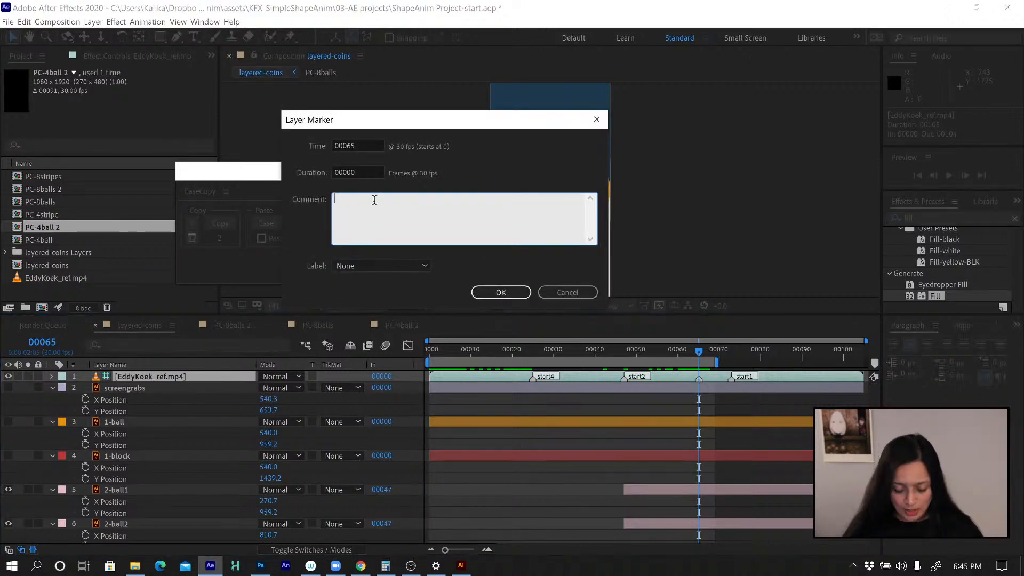
type("hey")
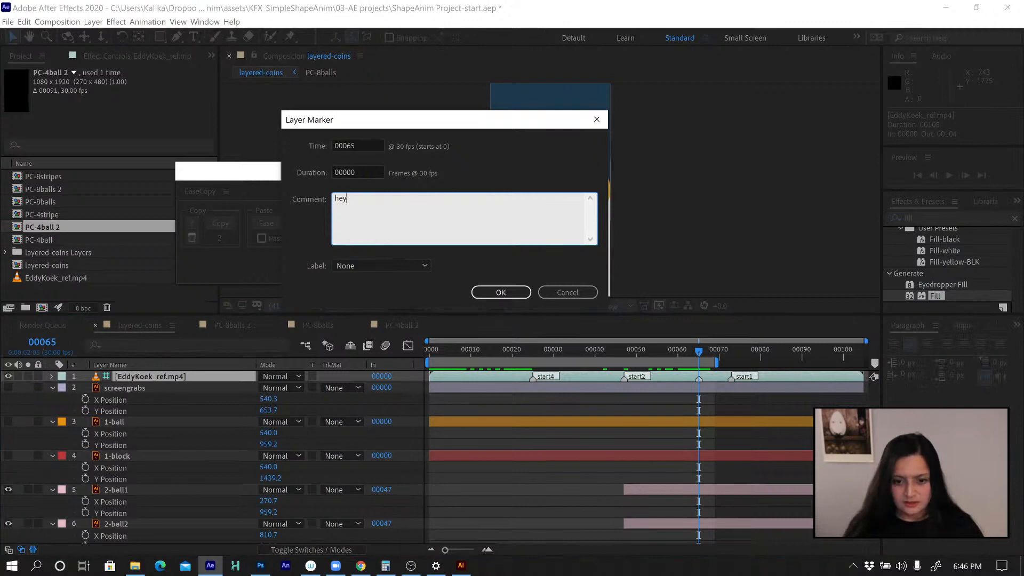
left_click(499, 292)
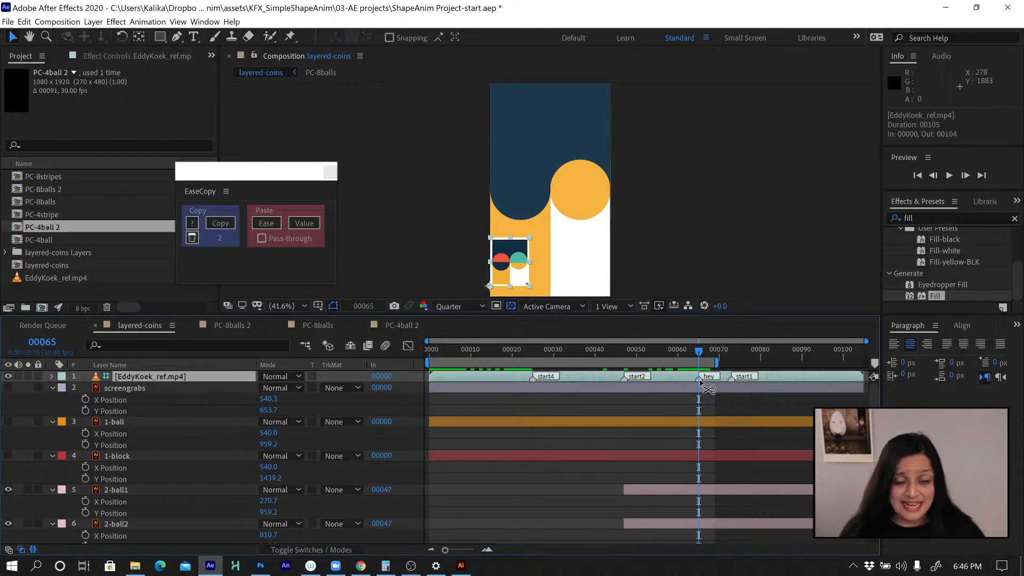
left_click(700, 381, "ctrl")
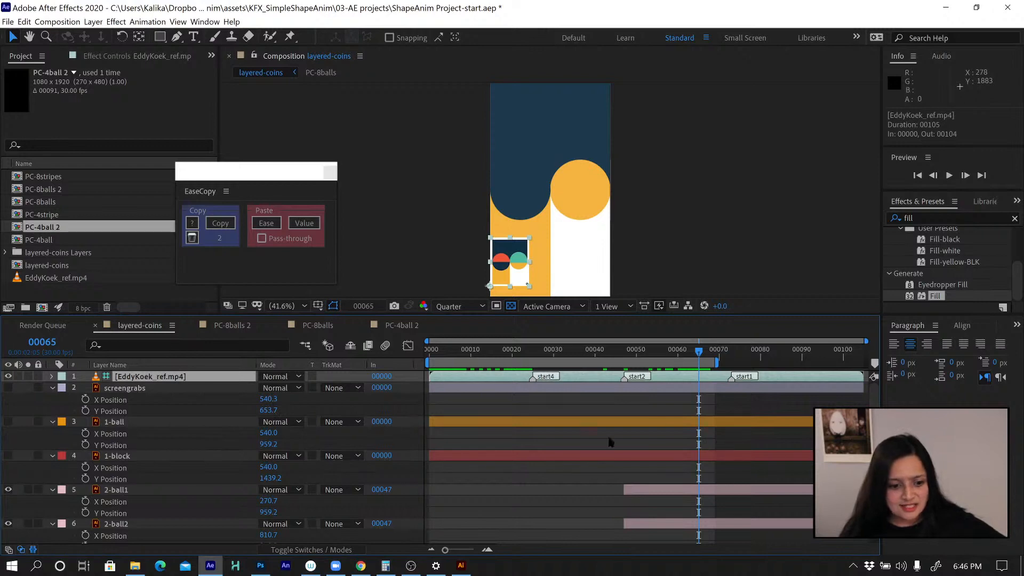
Add Y Position keyframes at frame 65 to 2-ball1, 2-ball2, 2-sq1 and 2-sq2, and reveal only their keyframed properties
left_click(116, 490)
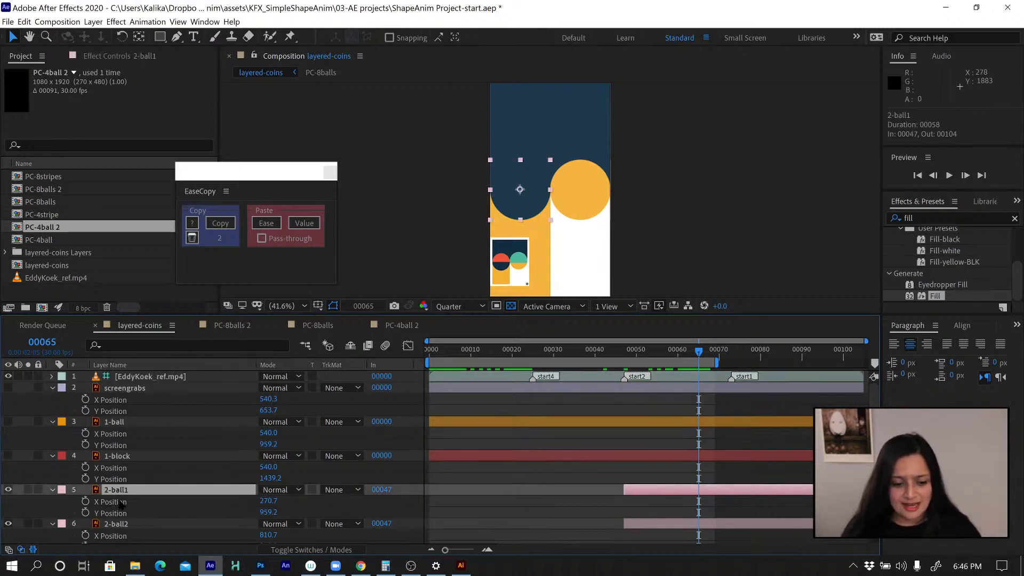
scroll(120, 502, "down", 1)
left_click(117, 523)
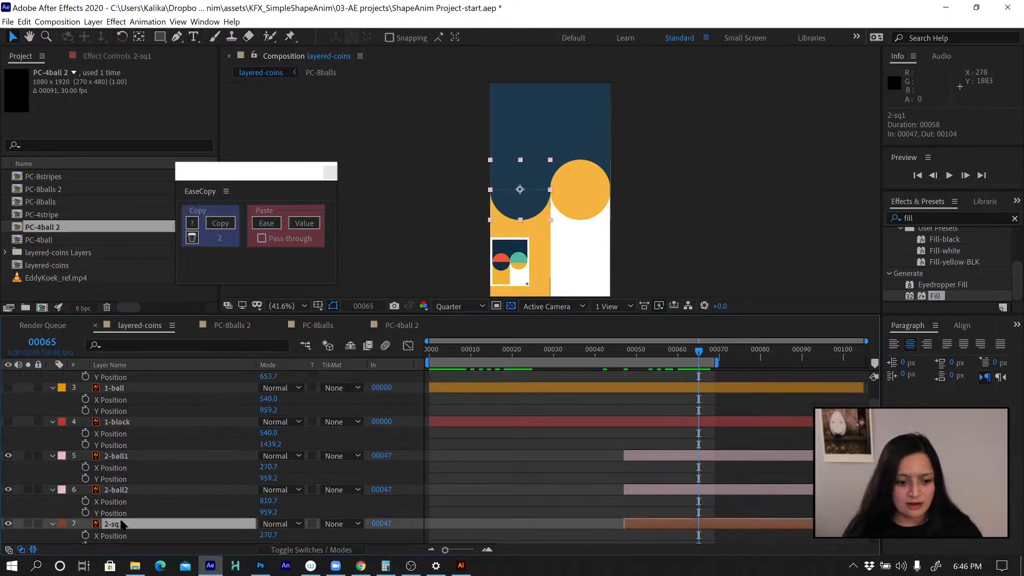
scroll(120, 501, "down", 2)
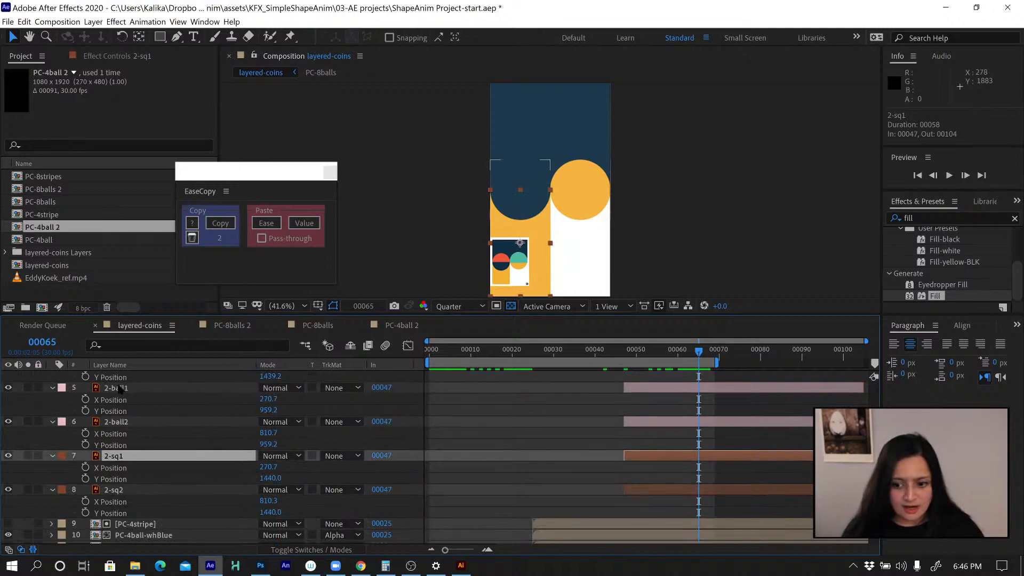
left_click(119, 387)
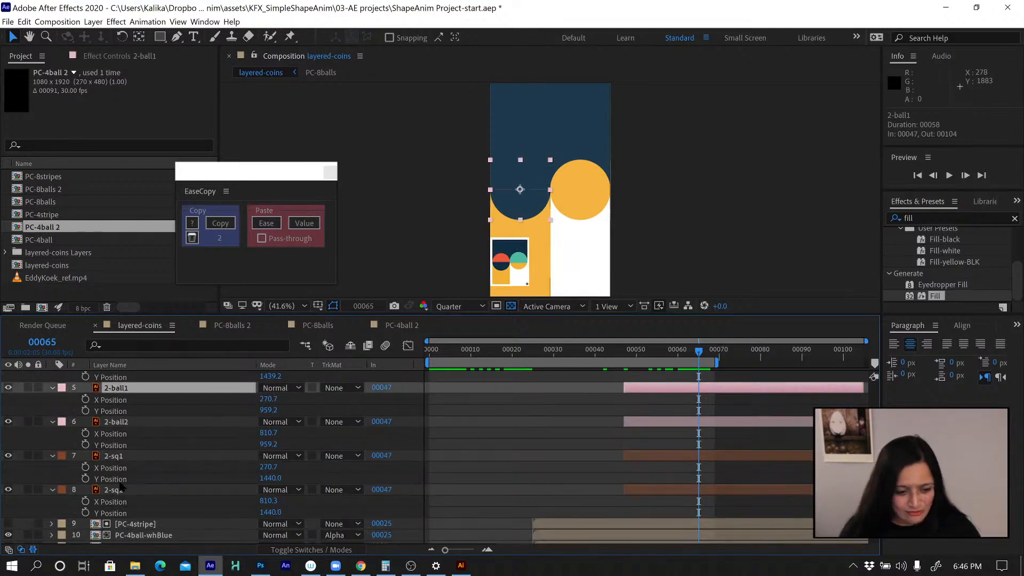
left_click(102, 489, "shift")
left_click(86, 478)
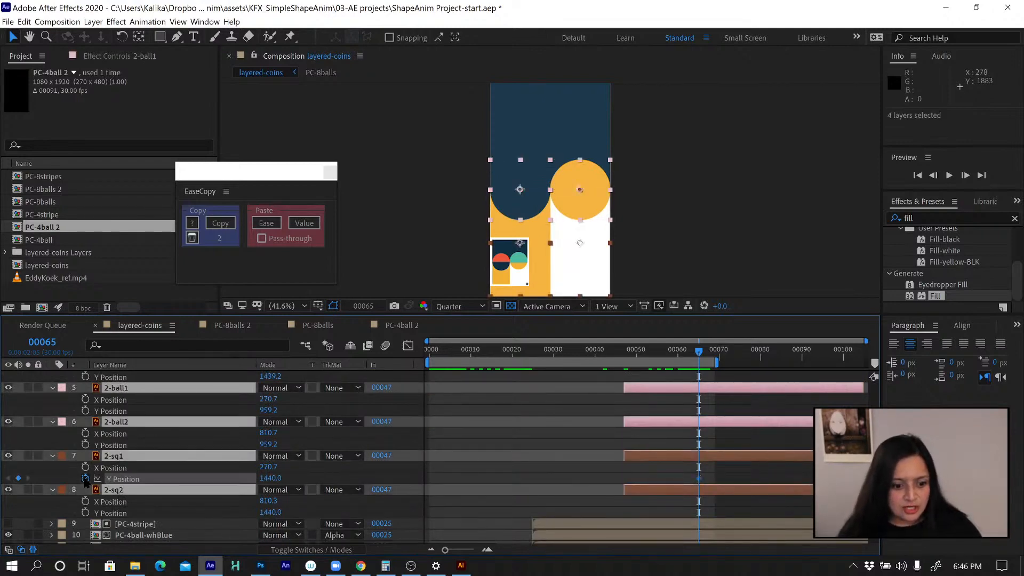
key("u")
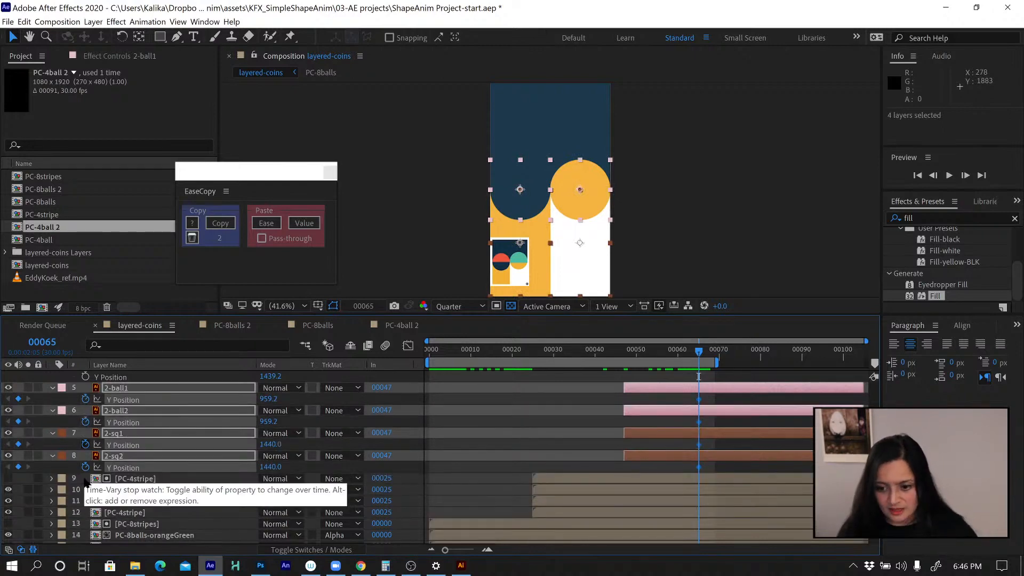
At frame 47, move 2-ball1 and 2-ball2 just above the visible composition, to a Y Position of -284
left_click(674, 399)
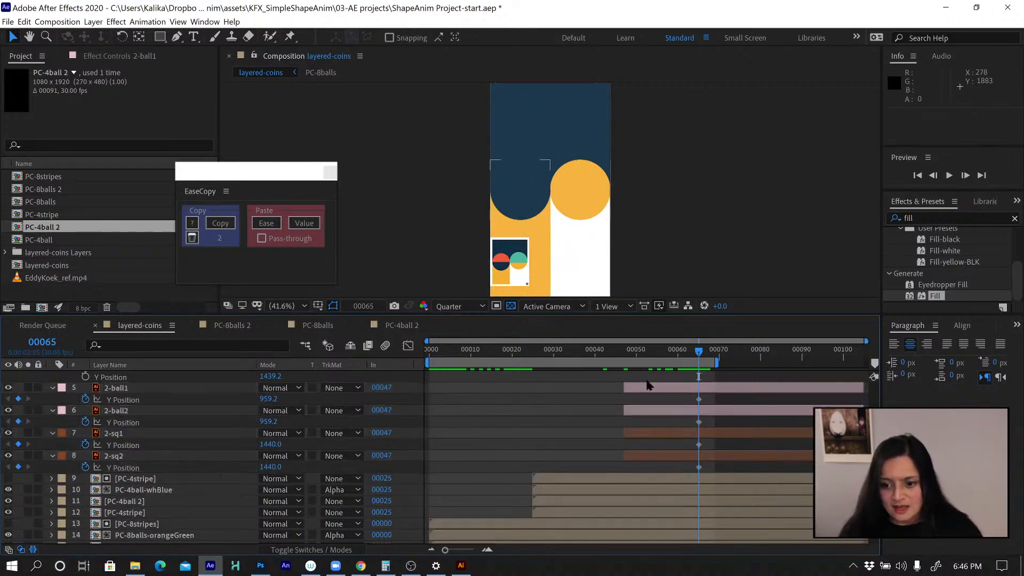
left_click(650, 389)
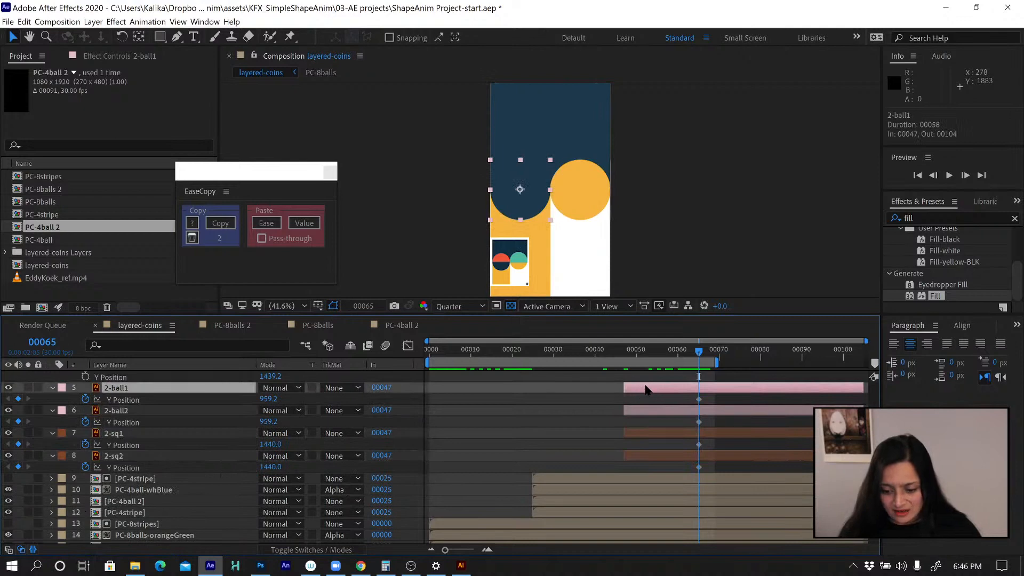
key("i")
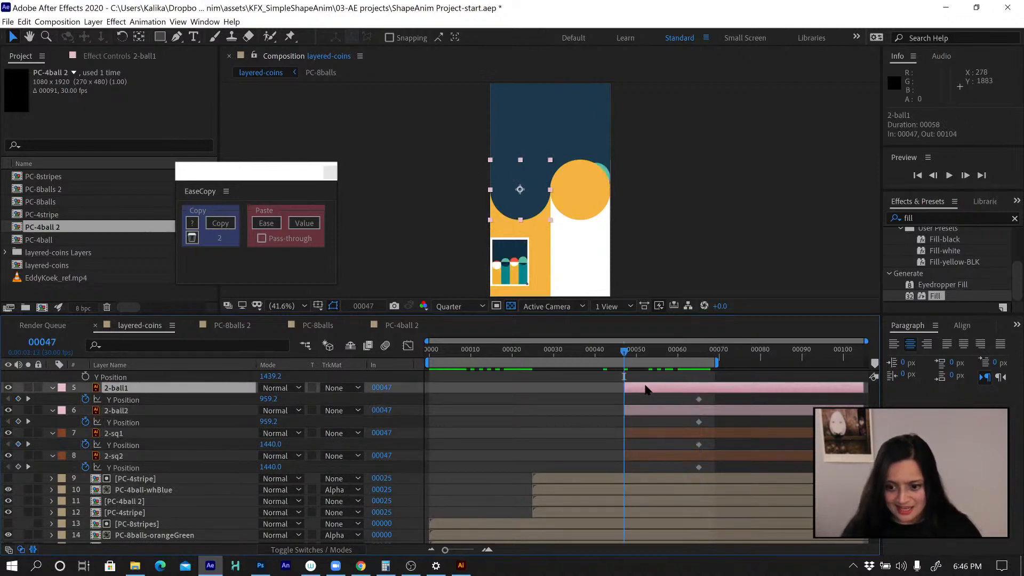
left_click(656, 412, "shift")
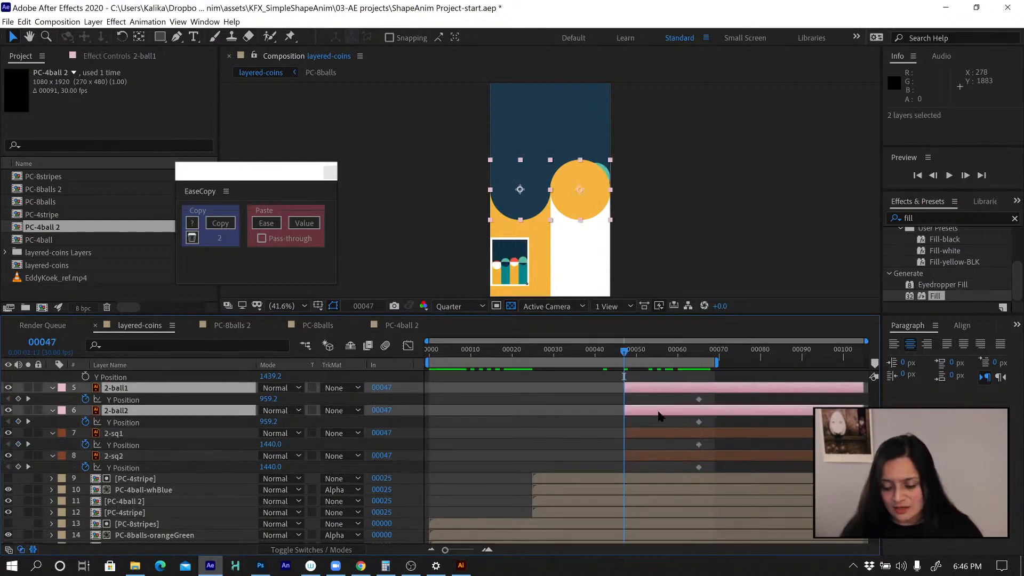
left_click_drag(579, 207, 582, 62)
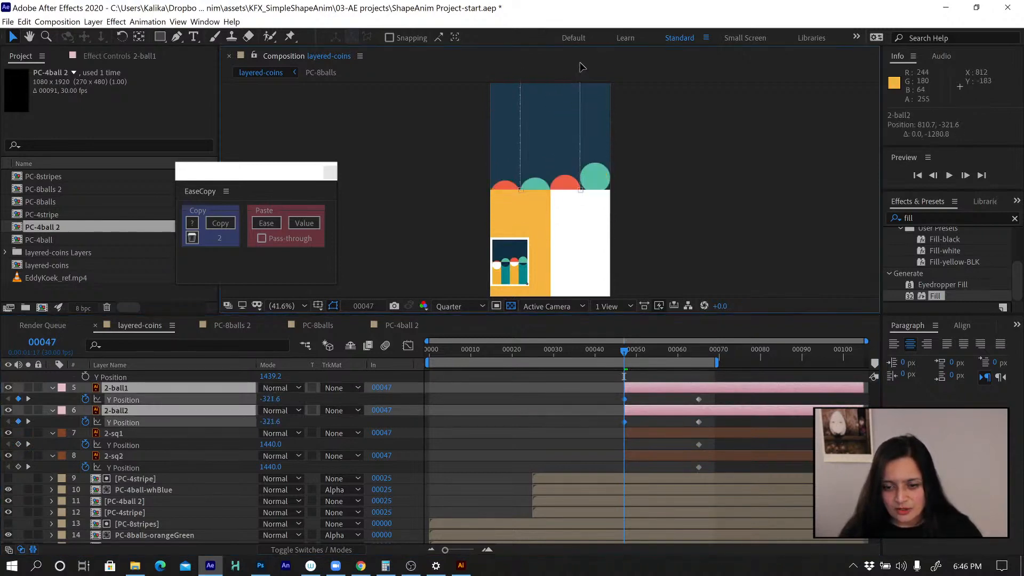
key("h")
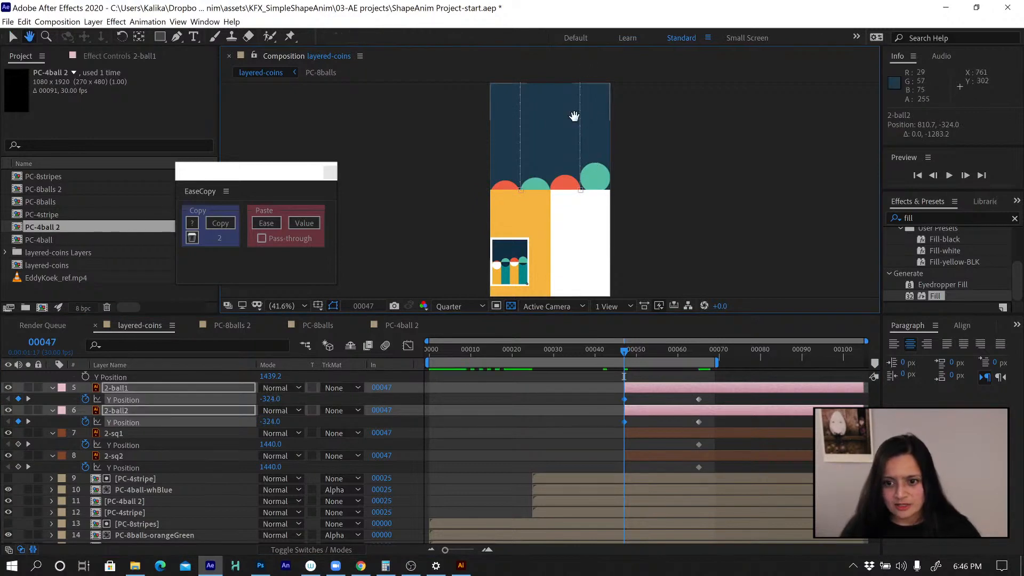
left_click_drag(574, 115, 577, 166)
key("v")
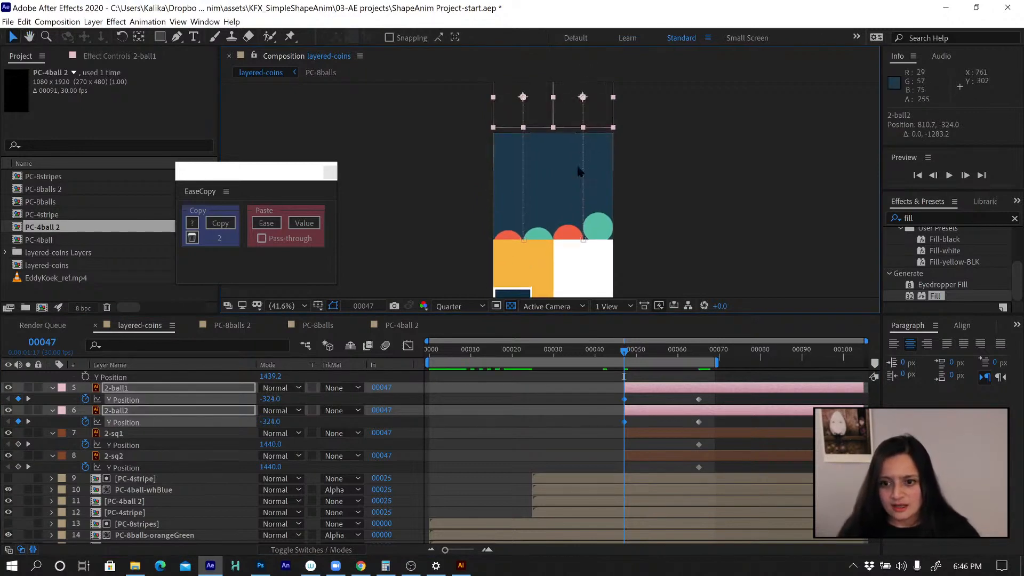
key("shift+Down")
key("shift+Down")
key("shift+Down")
key("shift+Down")
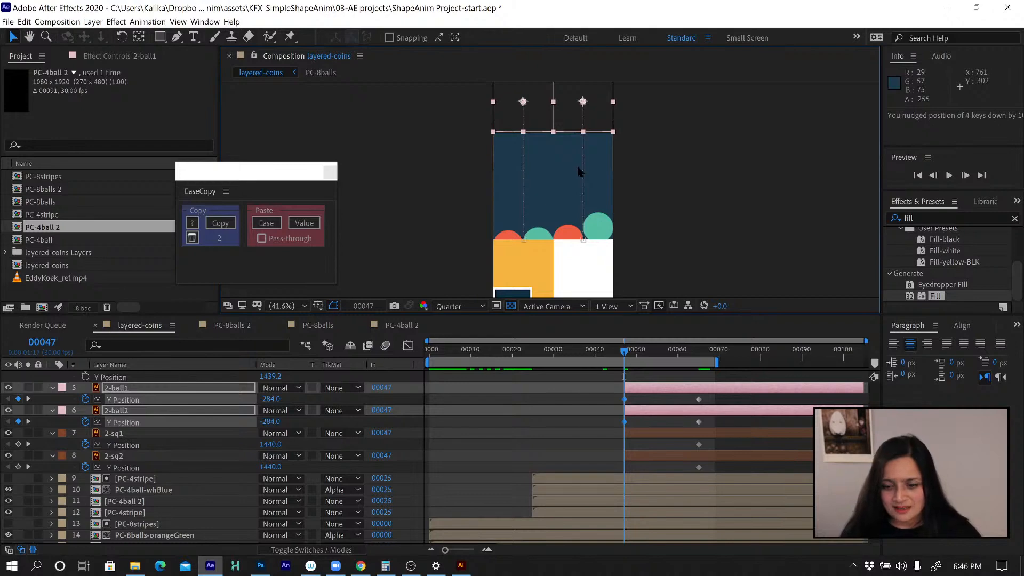
At frame 47, move 2-sq1 and 2-sq2 below the visible composition, to a Y Position of about 2420
left_click(659, 433)
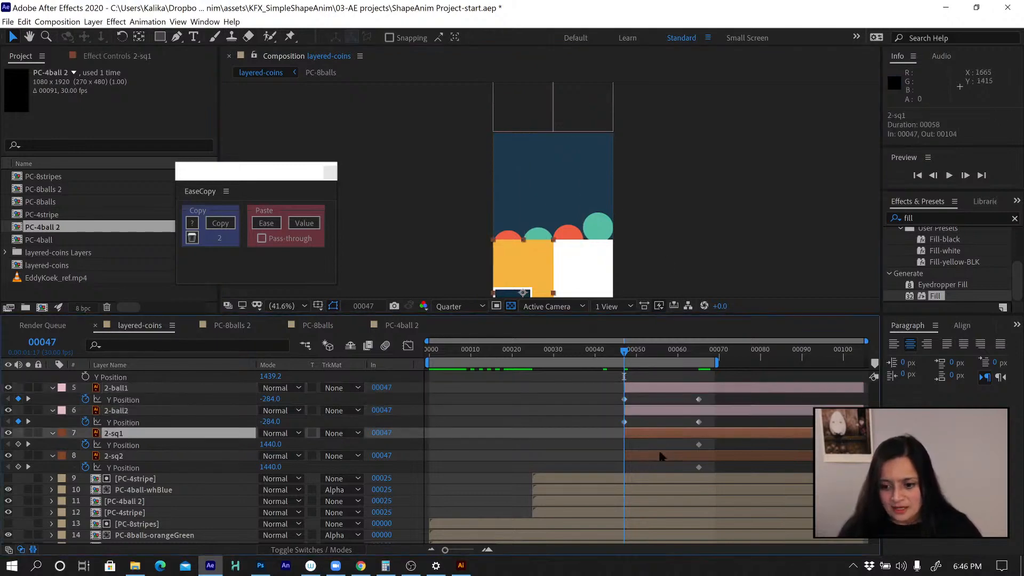
left_click(661, 454, "shift")
key("h")
left_click_drag(648, 236, 637, 126)
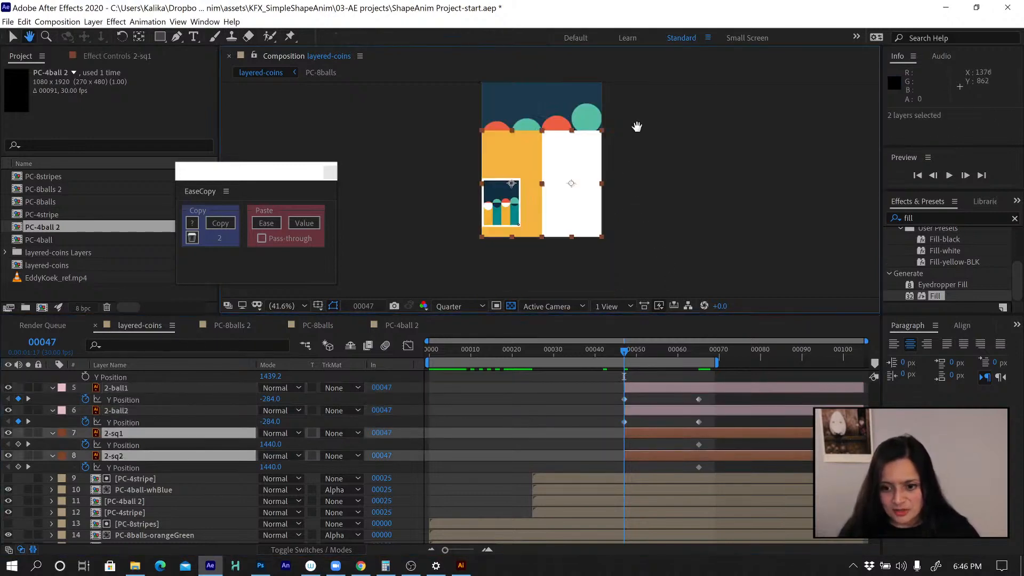
key("v")
left_click_drag(564, 155, 560, 270)
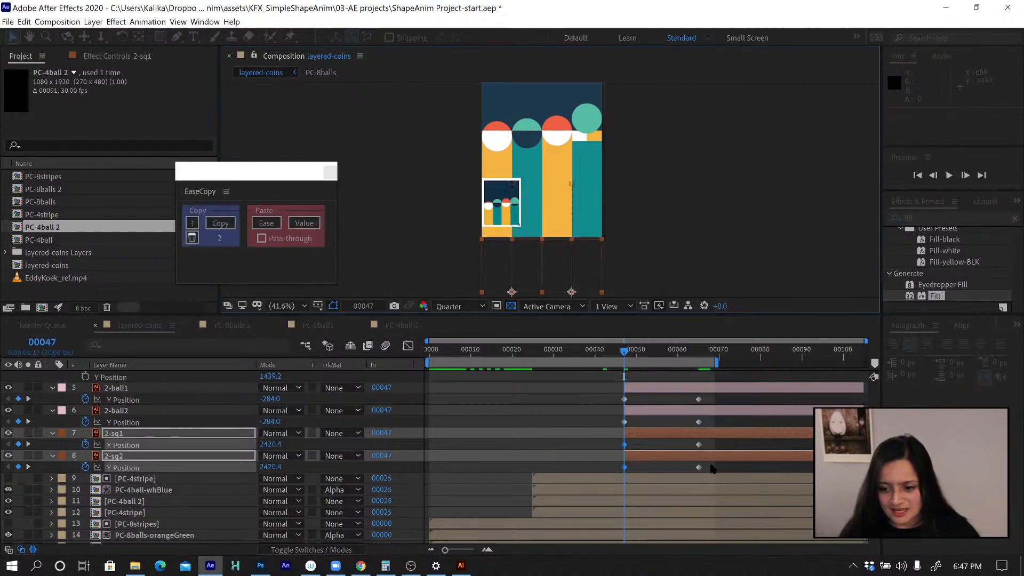
At frame 88, move 2-ball1 and 2-ball2 down out of the composition, to a Y Position of about 2221
left_click(731, 374)
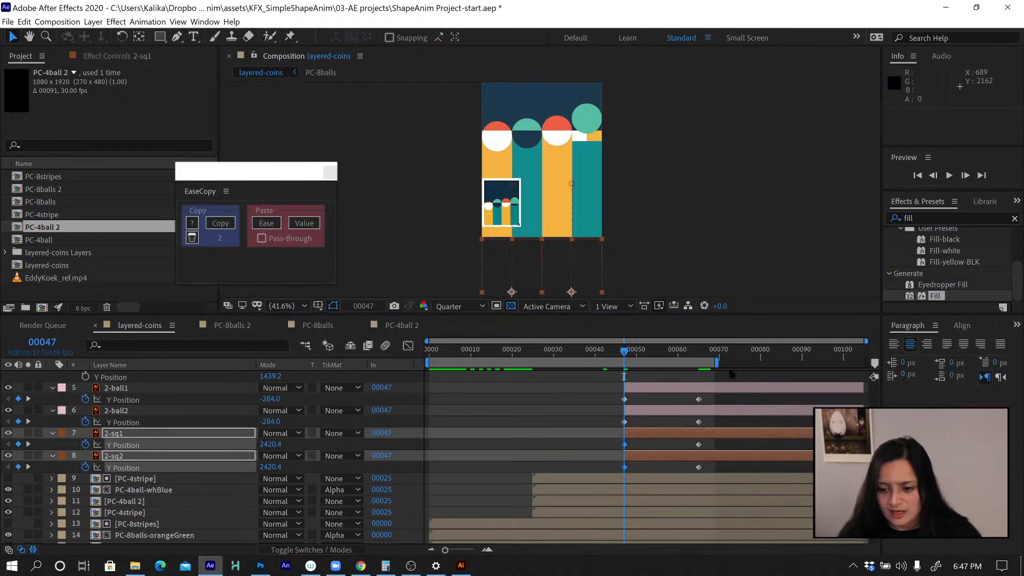
left_click(746, 357)
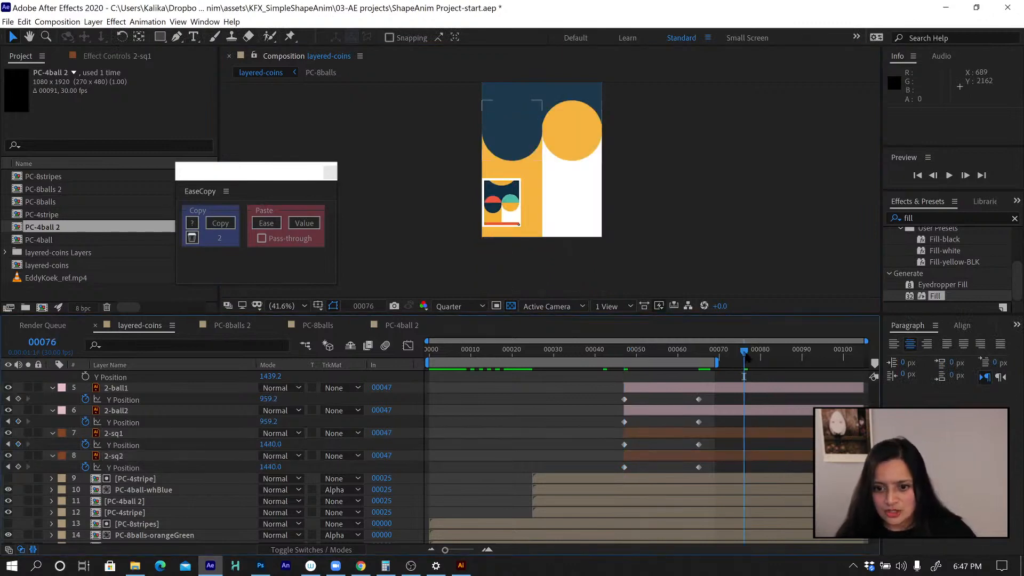
key("Page_Down")
key("Page_Down")
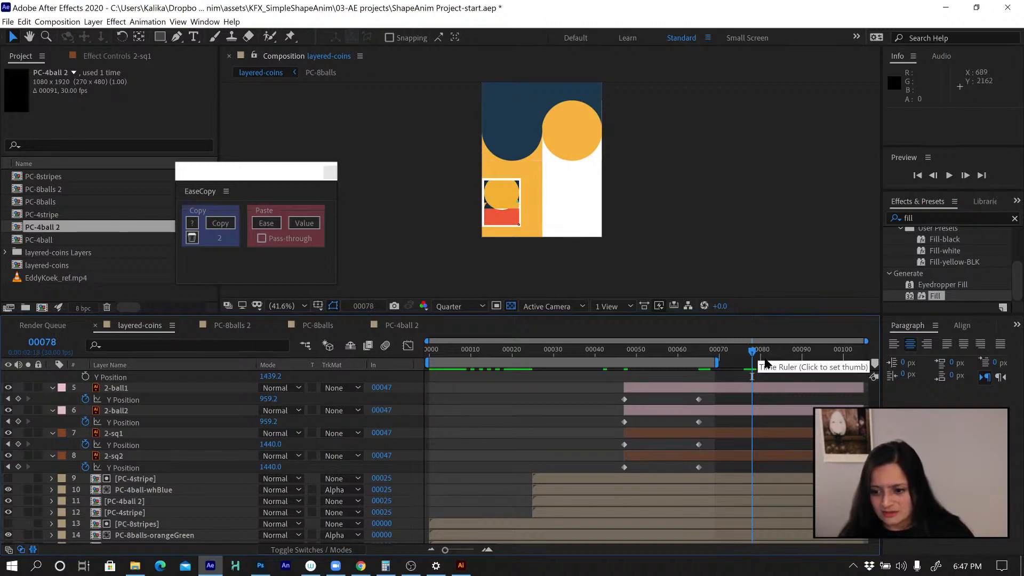
key("shift+Page_Down")
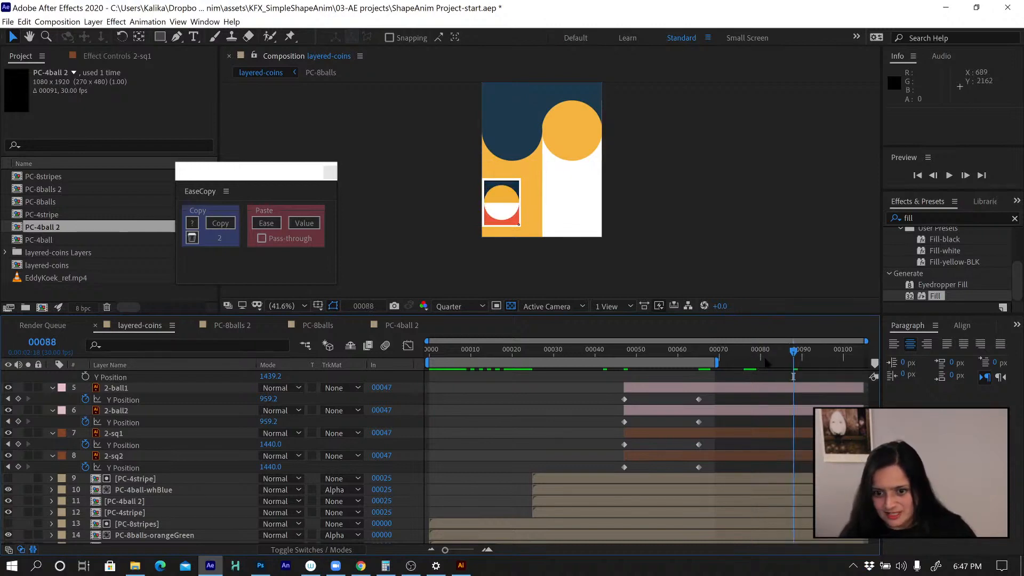
left_click(738, 388)
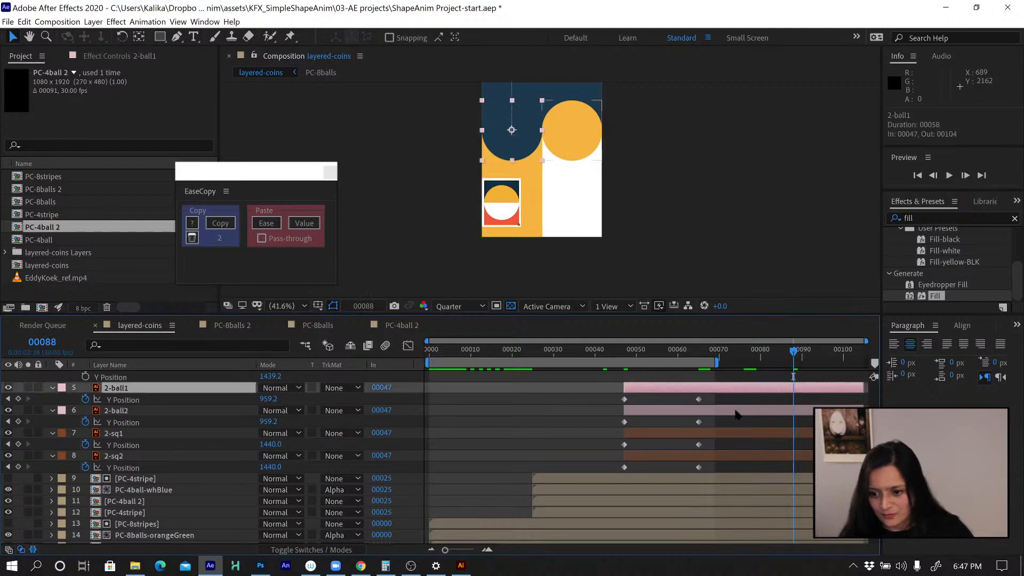
left_click(737, 410, "shift")
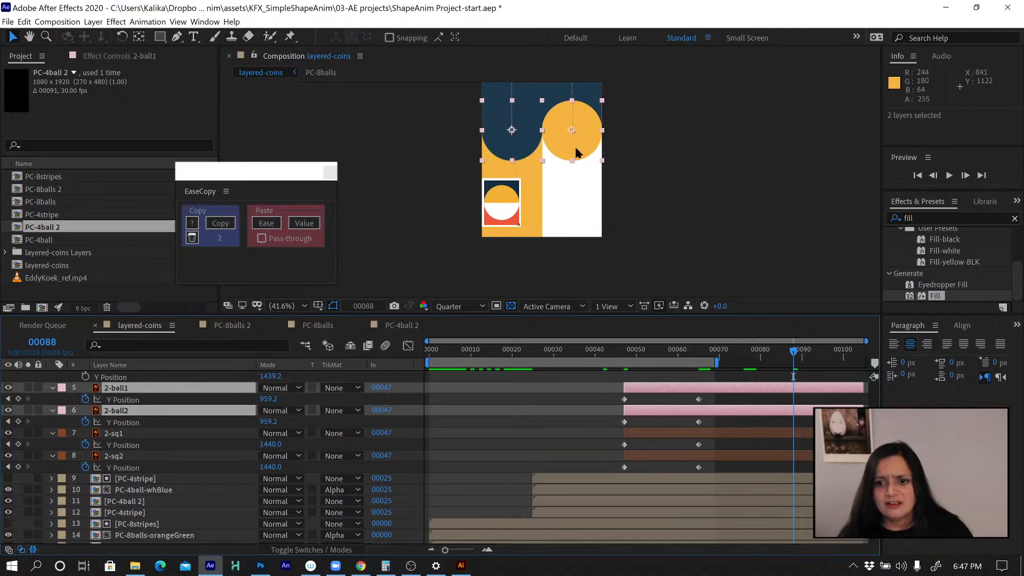
left_click_drag(575, 148, 581, 292)
Apply Easy Ease to the ball and block keyframes at frame 65 and the ball keyframes at frame 88
left_click_drag(688, 396, 705, 473)
key("F9")
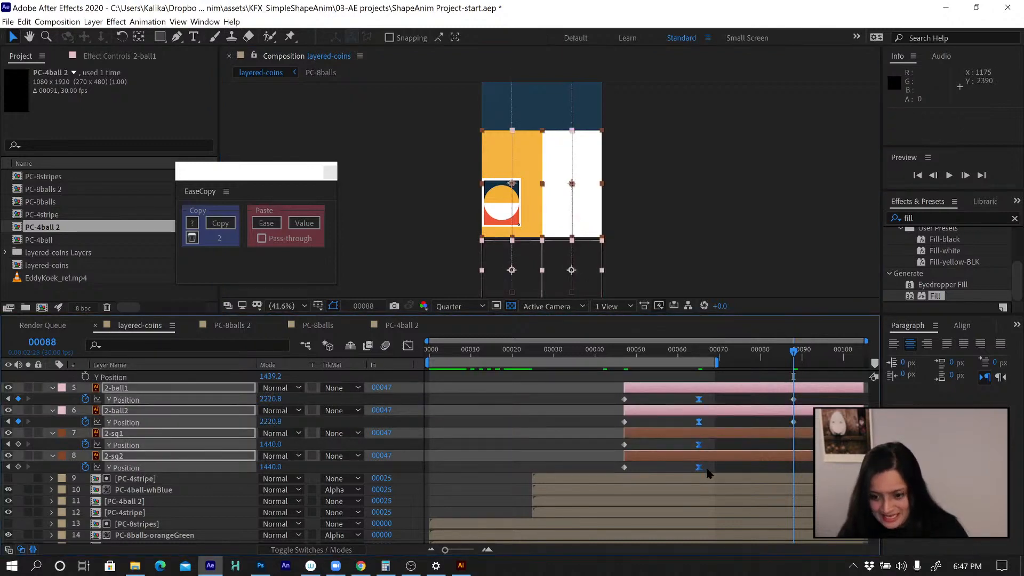
left_click_drag(783, 395, 799, 427)
key("F9")
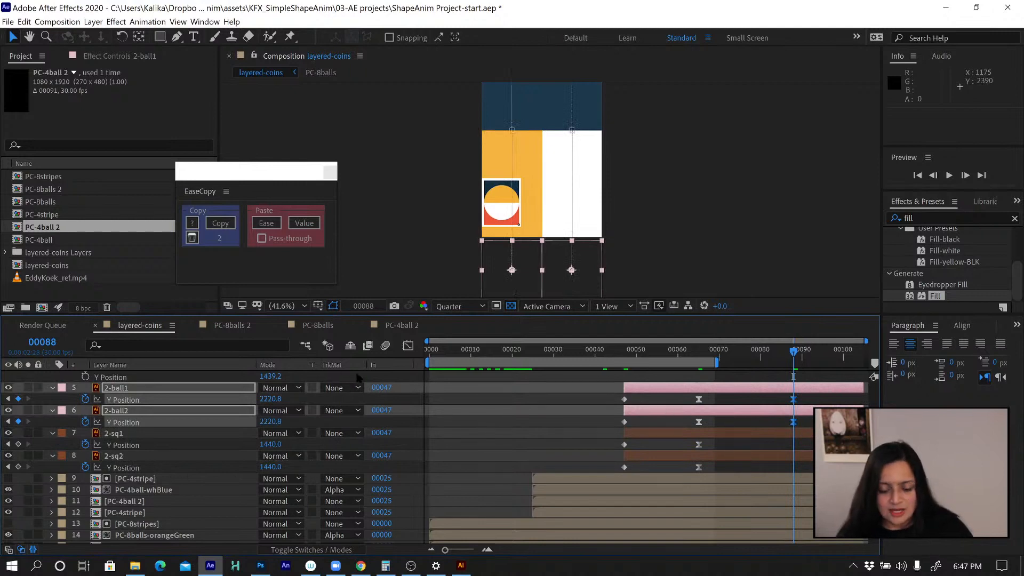
In the PC-8balls composition, clear the EaseCopy memory and copy the easing of 8-ball1's three Y Position keyframes
left_click(312, 326)
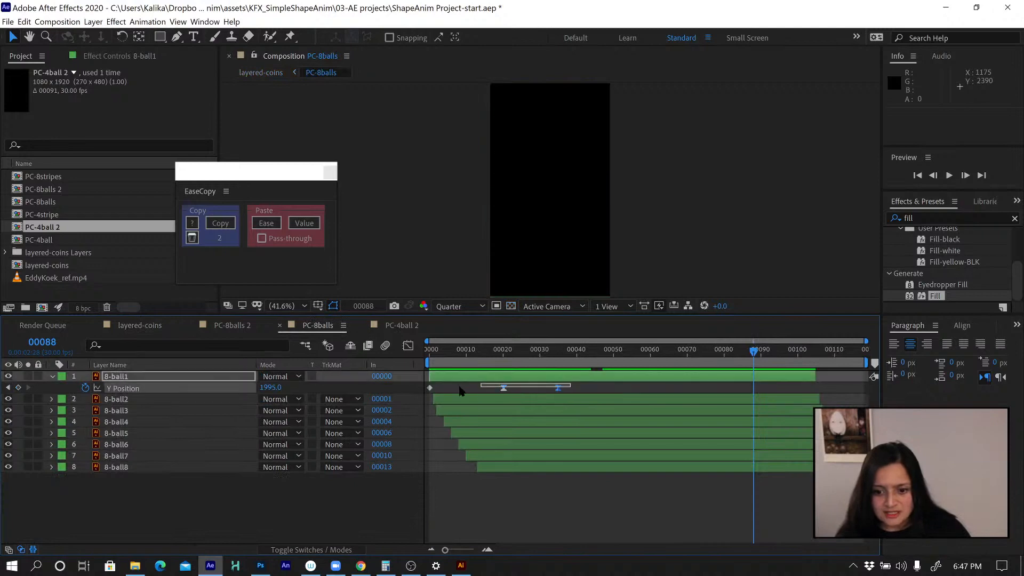
left_click(192, 238)
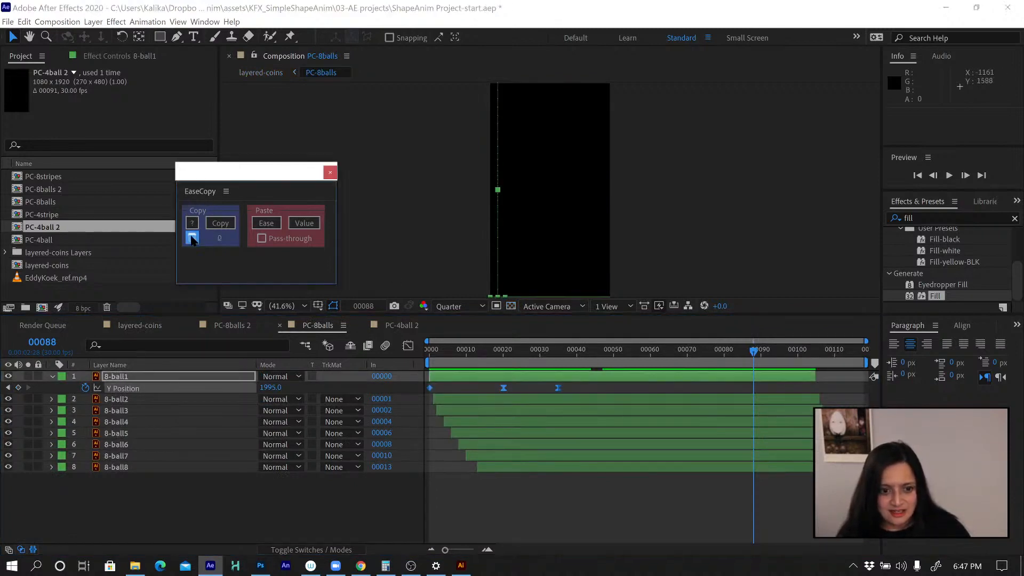
left_click(224, 225)
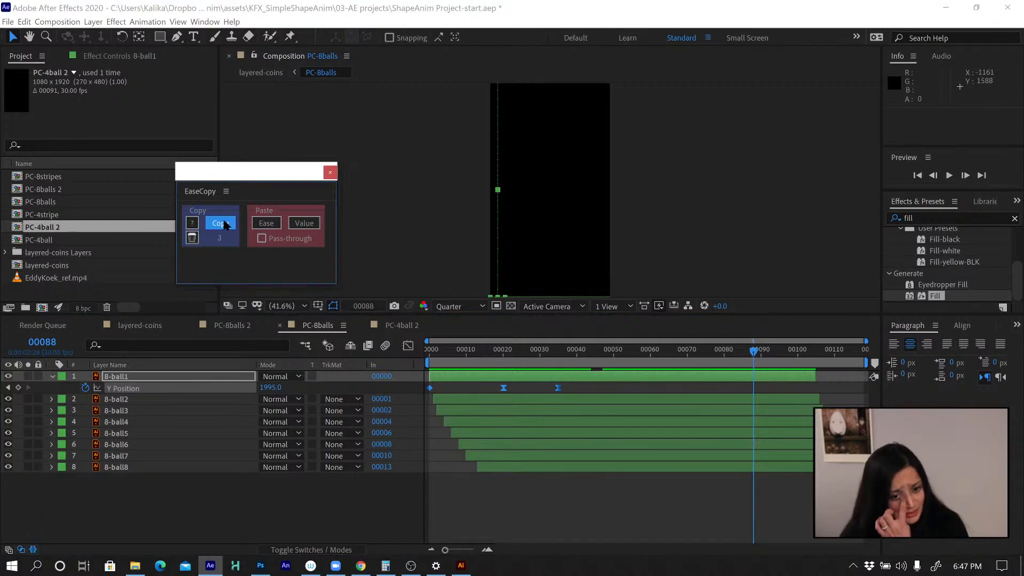
Check the velocity and influence settings of 8-ball1's three Y Position keyframes in the Keyframe Velocity dialog, leaving them unedited
left_click(517, 393)
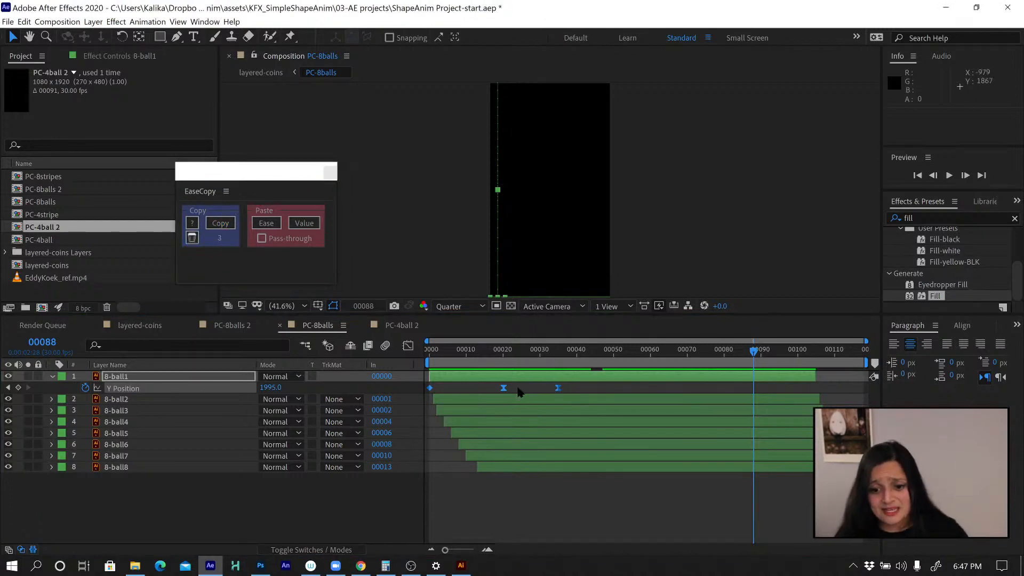
right_click(503, 388)
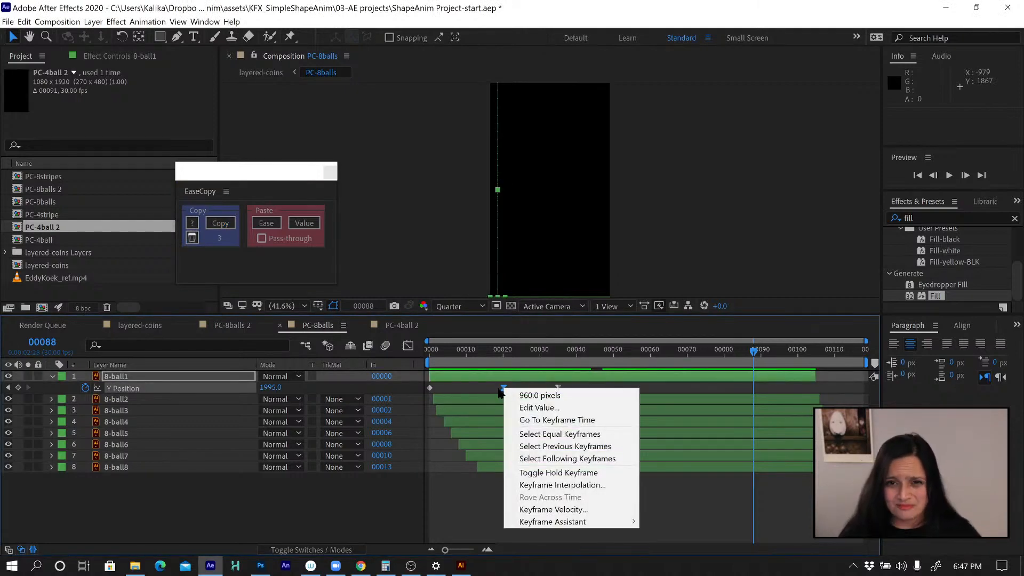
left_click(533, 509)
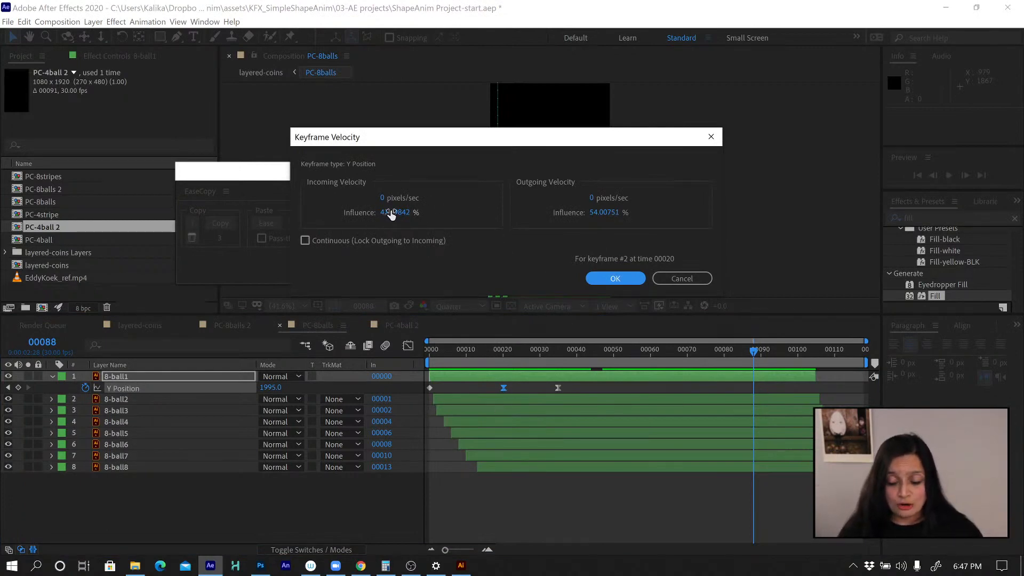
left_click(681, 279)
right_click(557, 388)
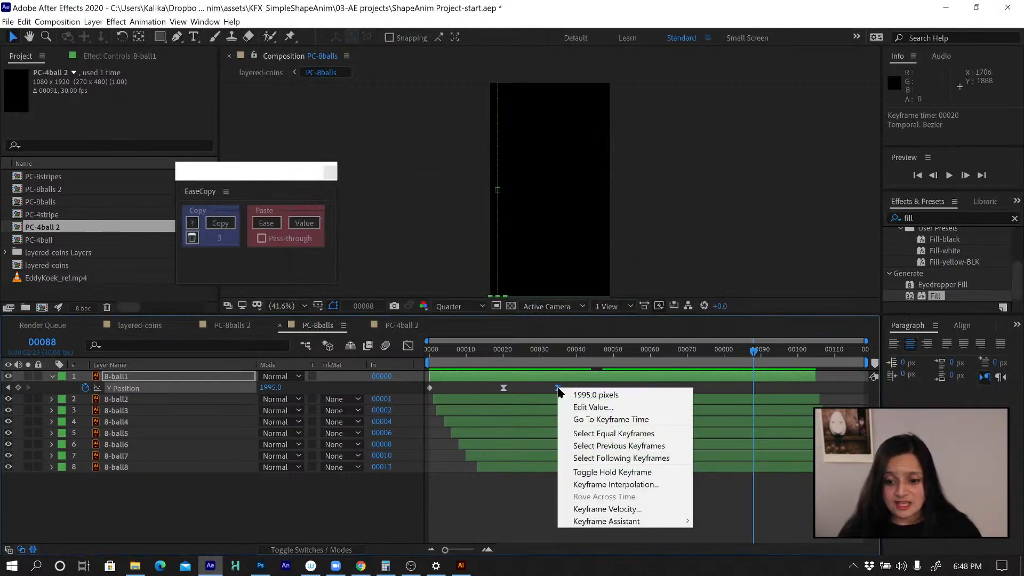
left_click(612, 509)
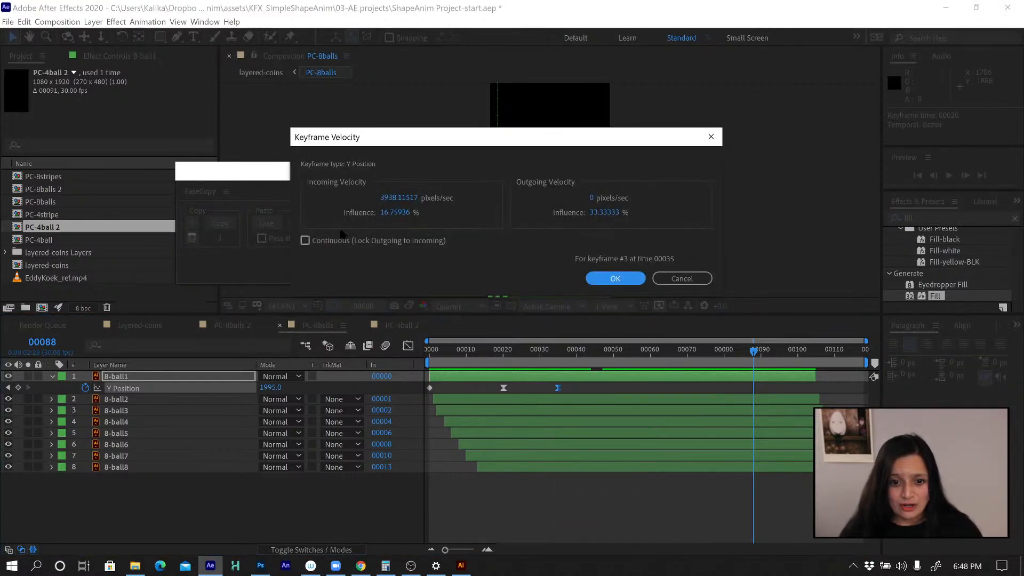
left_click(682, 278)
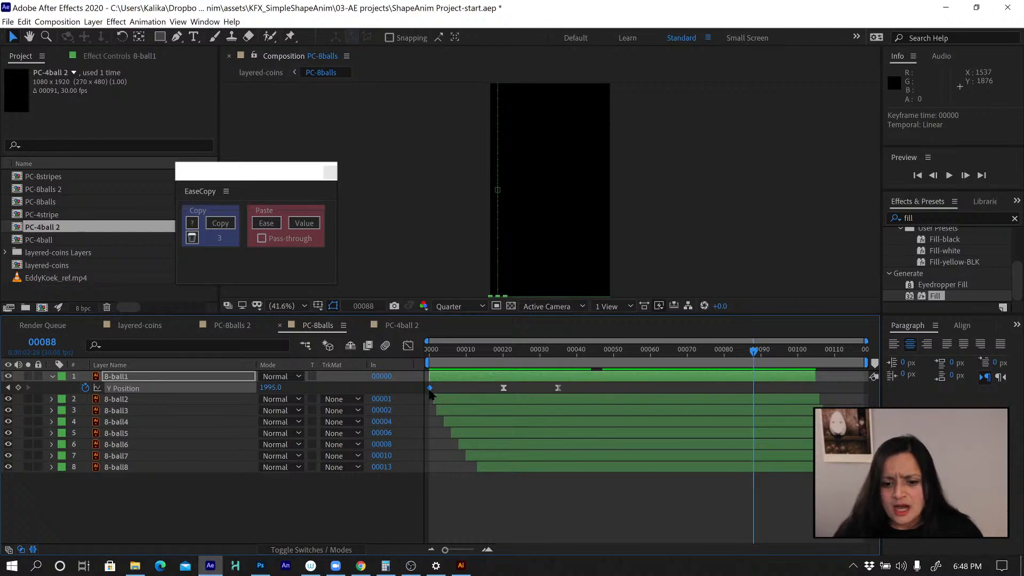
right_click(429, 388)
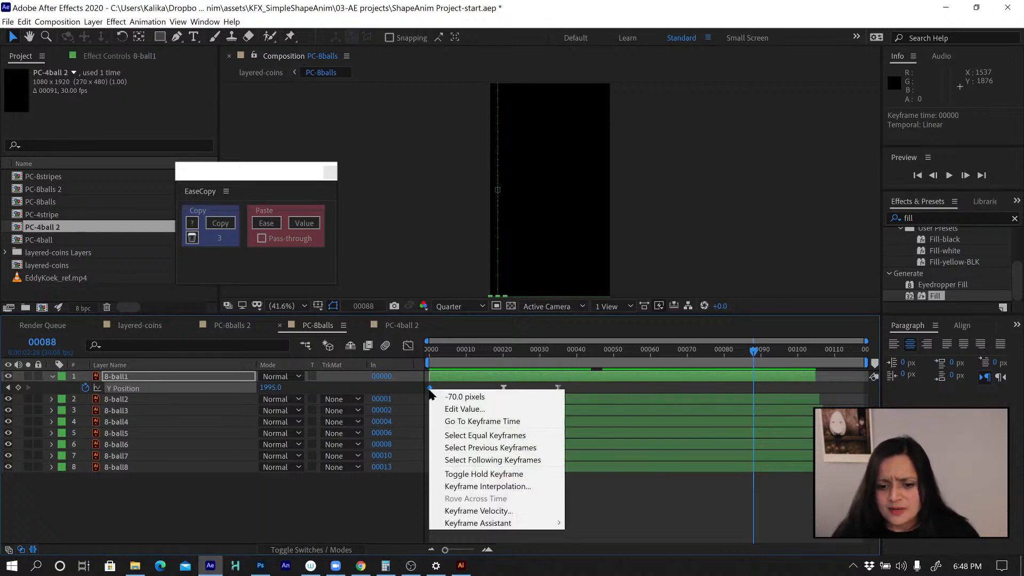
left_click(472, 510)
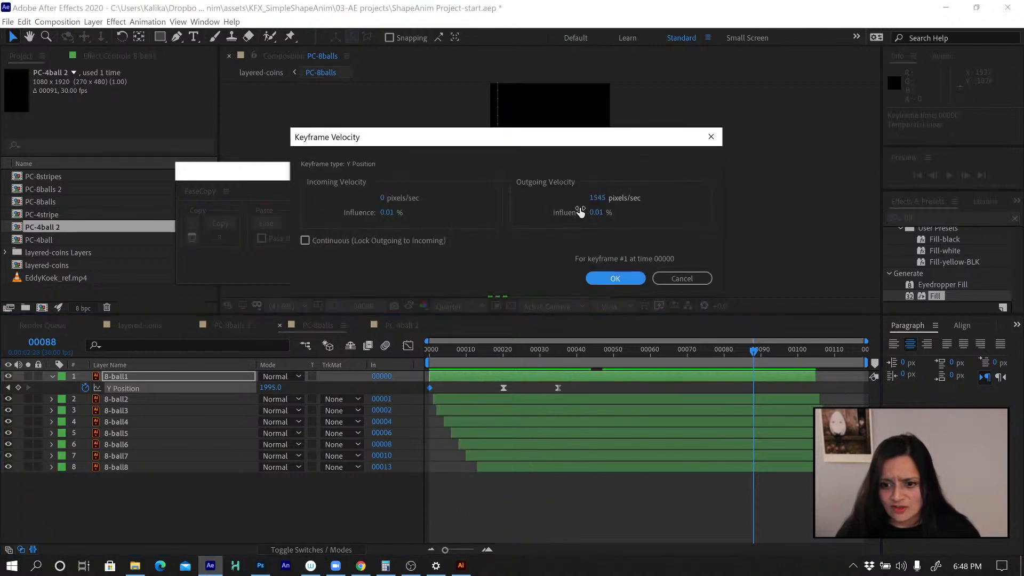
left_click(673, 278)
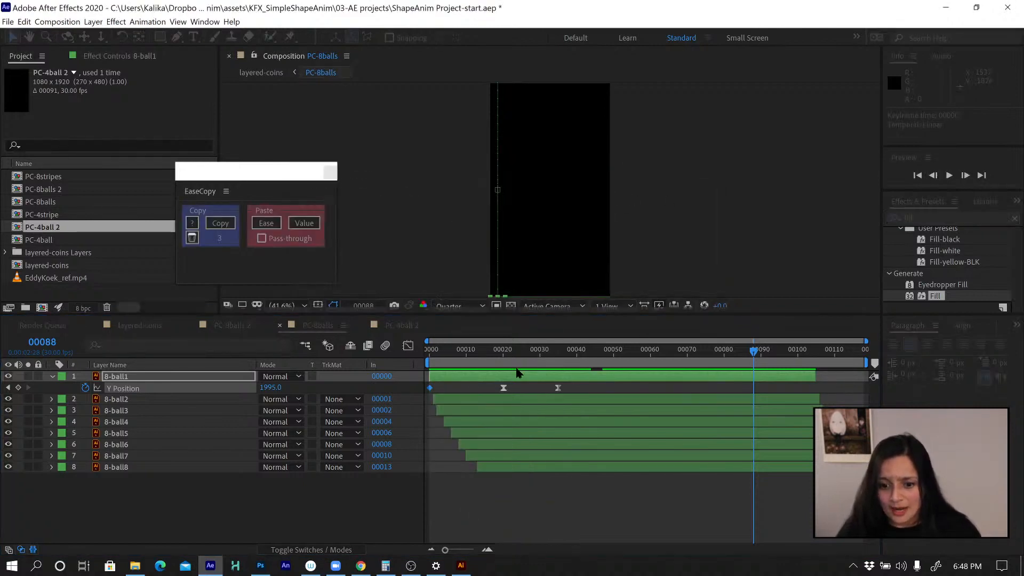
Clear the EaseCopy memory and copy the easing of all three 8-ball1 Y Position keyframes again
left_click(193, 238)
left_click_drag(572, 387, 420, 408)
left_click(220, 223)
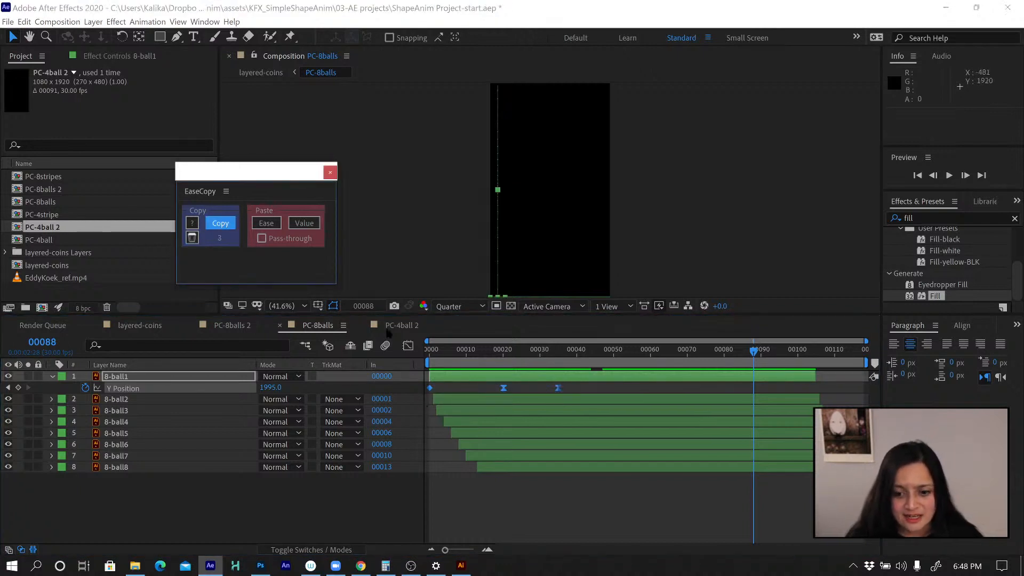
In the layered-coins composition, go to frame 47 and paste the copied easing onto all Y Position keyframes of 2-ball1 and 2-ball2
left_click(122, 327)
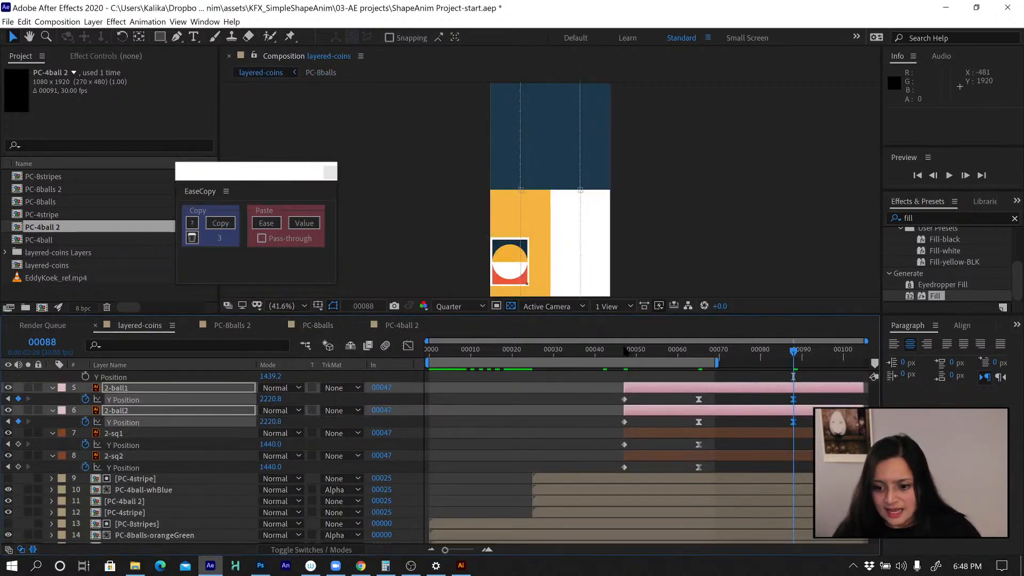
left_click(625, 350)
left_click_drag(609, 395, 817, 425)
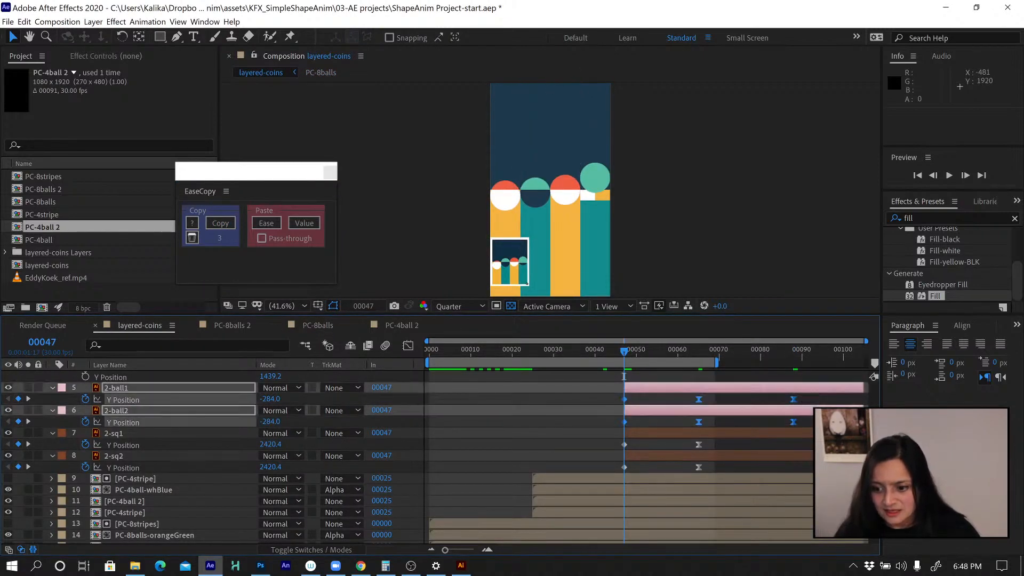
left_click(265, 223)
Clear the EaseCopy memory and copy the easing of only the first two Y Position keyframes of 2-ball1
left_click(612, 405)
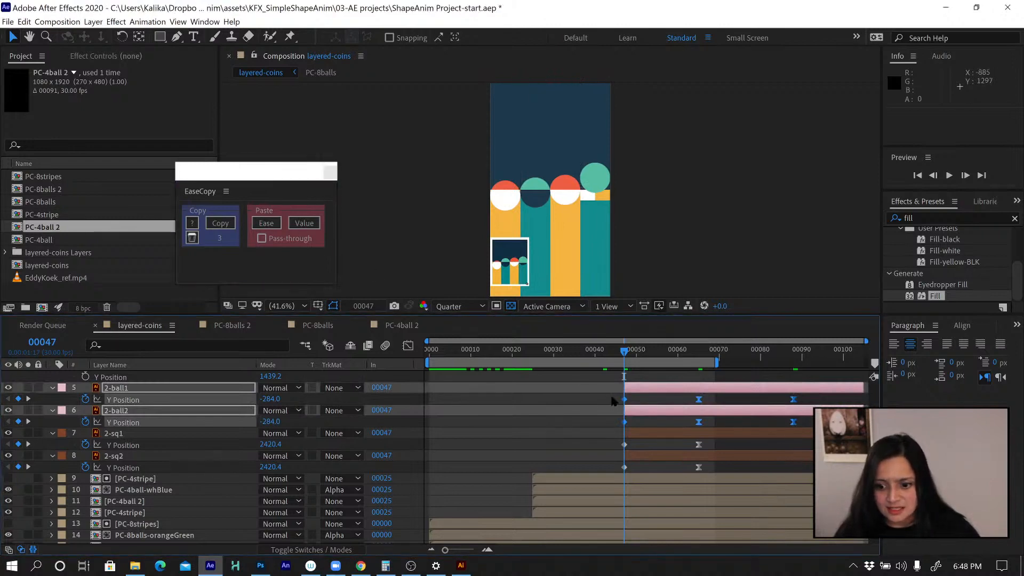
left_click(699, 399)
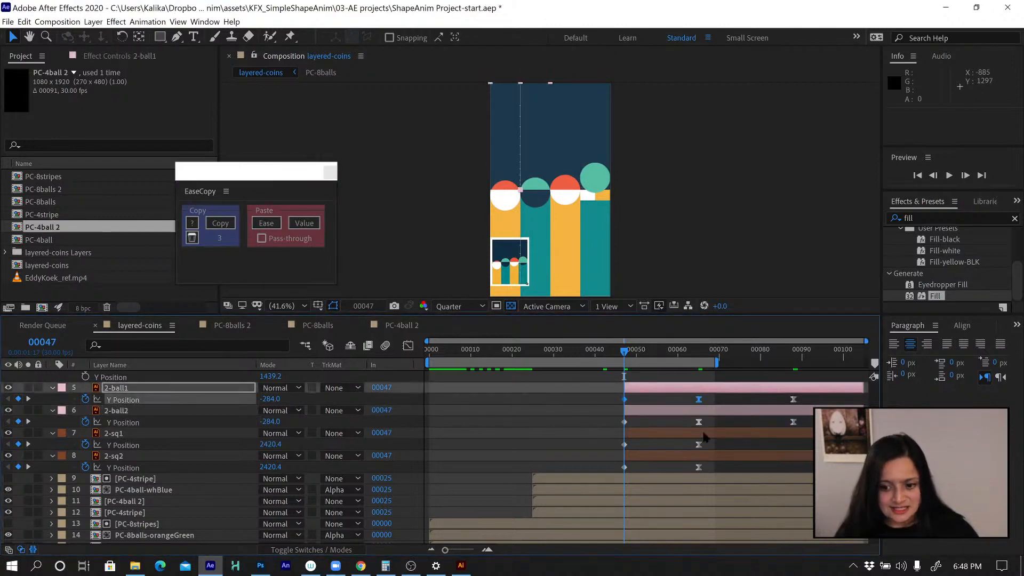
left_click(192, 237)
left_click(216, 223)
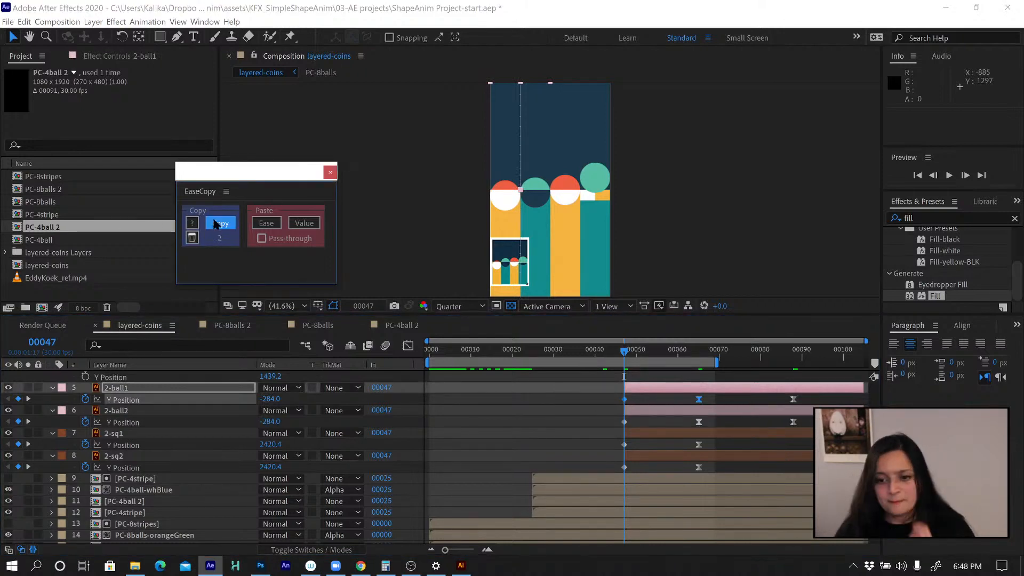
Paste the copied easing onto the Y Position keyframes of 2-sq1 and 2-sq2, checking their curve in the Graph Editor
left_click_drag(610, 441, 710, 474)
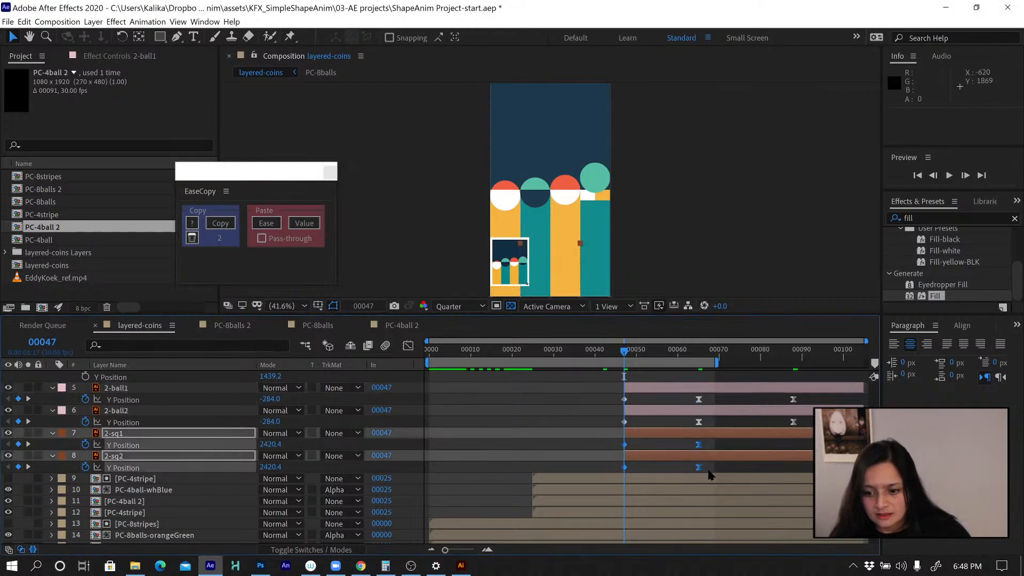
left_click(264, 226)
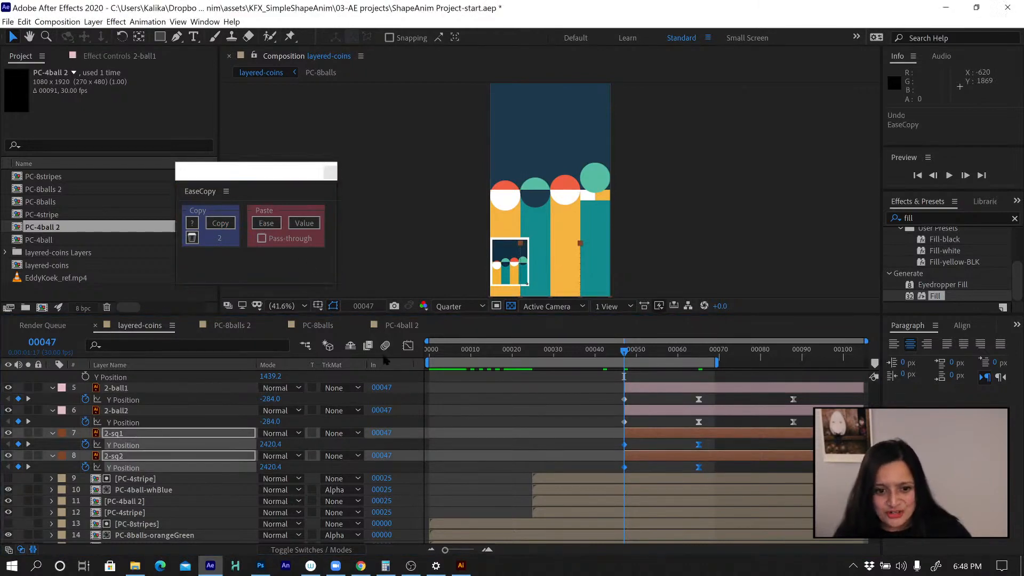
left_click(407, 345)
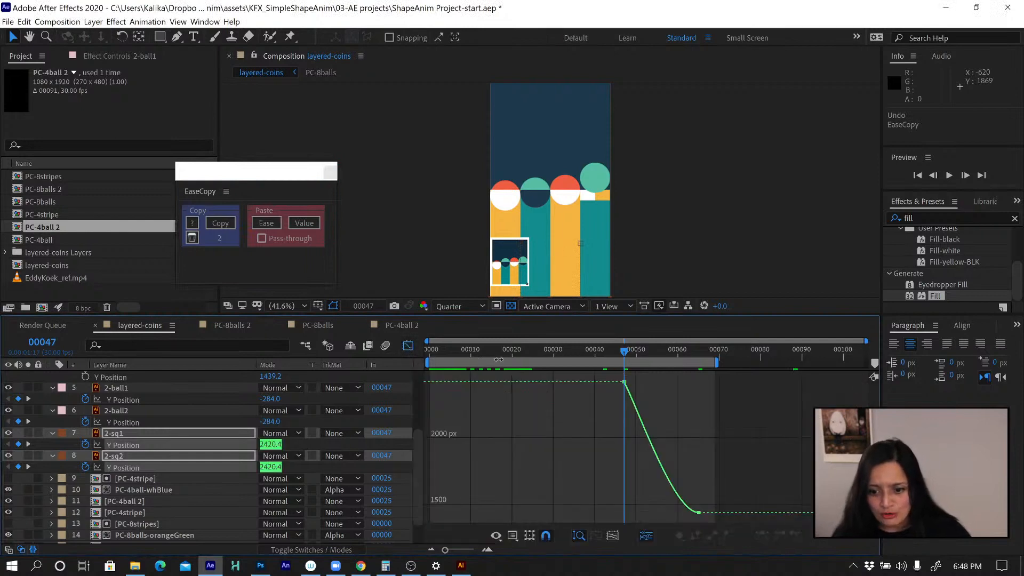
left_click_drag(614, 370, 734, 522)
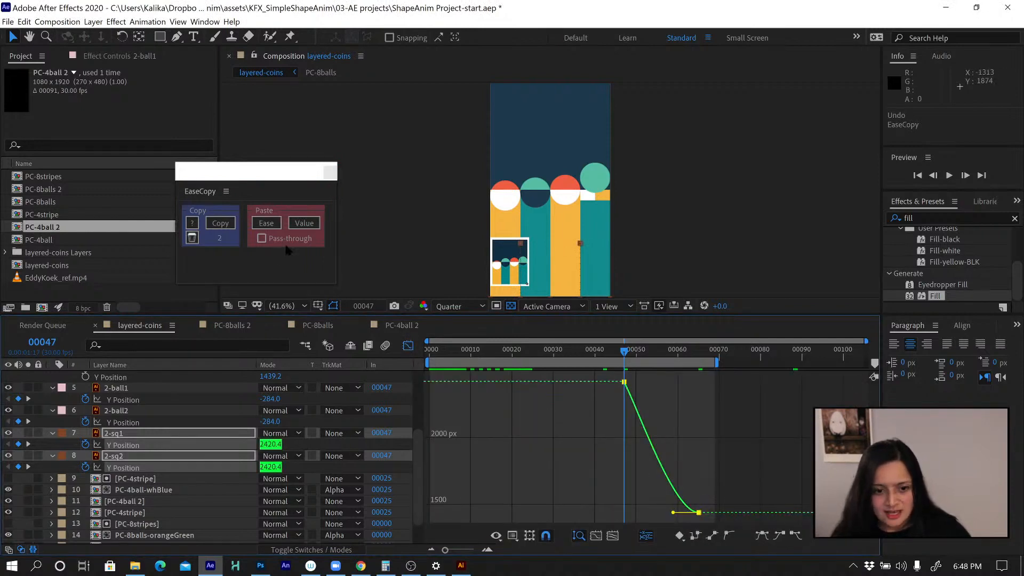
left_click(266, 223)
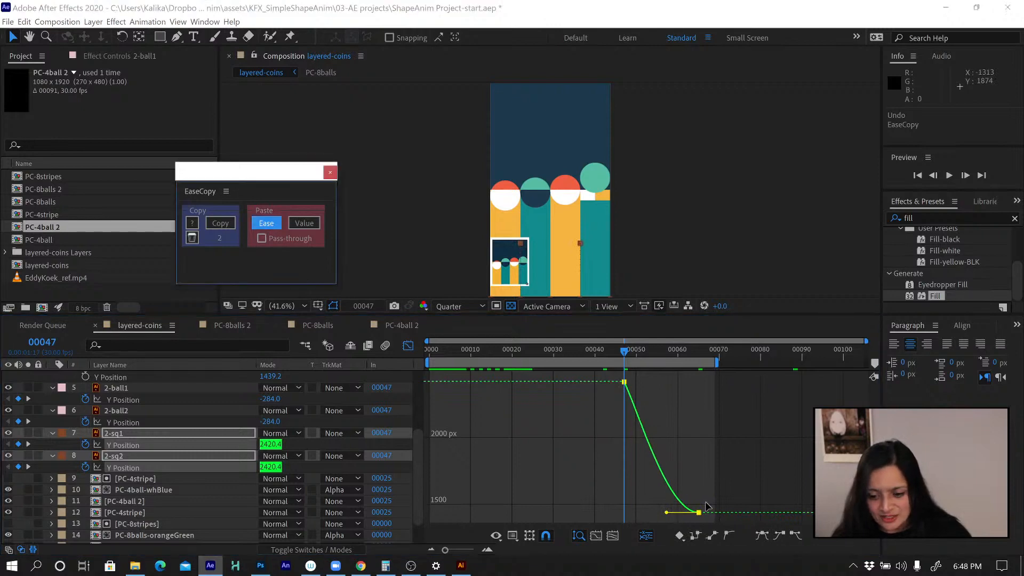
left_click(408, 346)
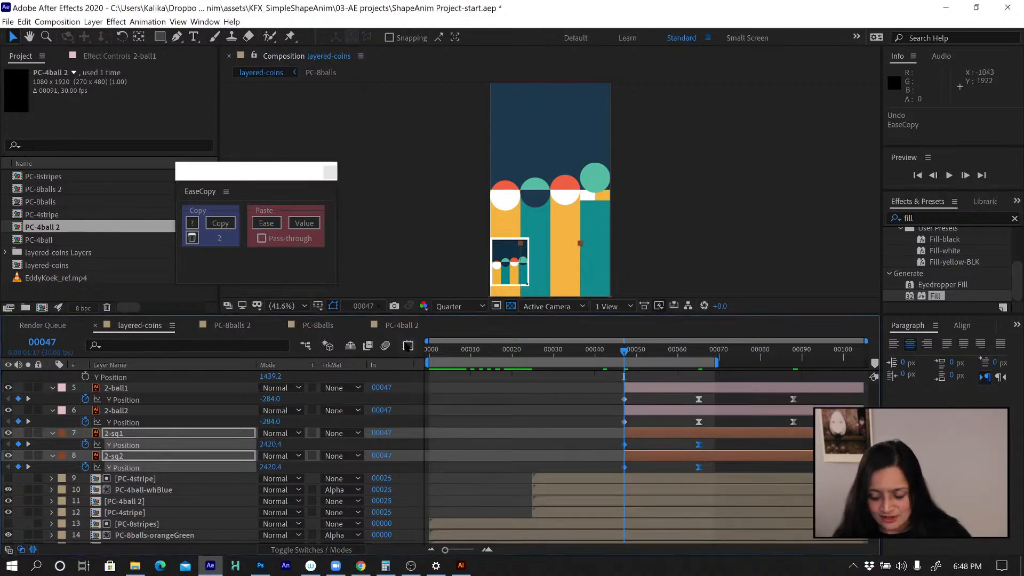
Try shifting the 2-ball2 layer earlier to start at frame 40, preview frame 54, and undo the shift
left_click(656, 420)
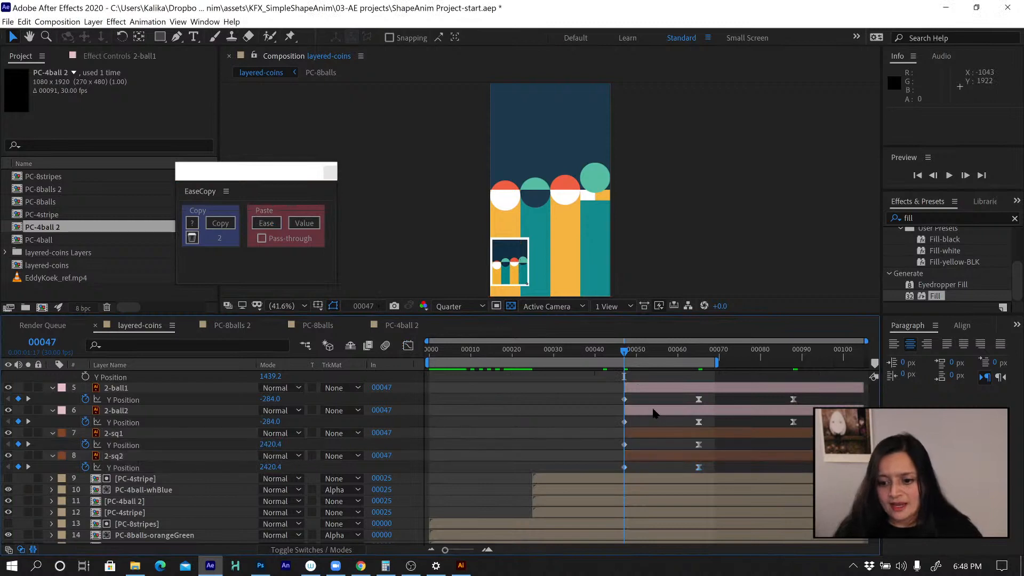
left_click_drag(653, 412, 652, 356)
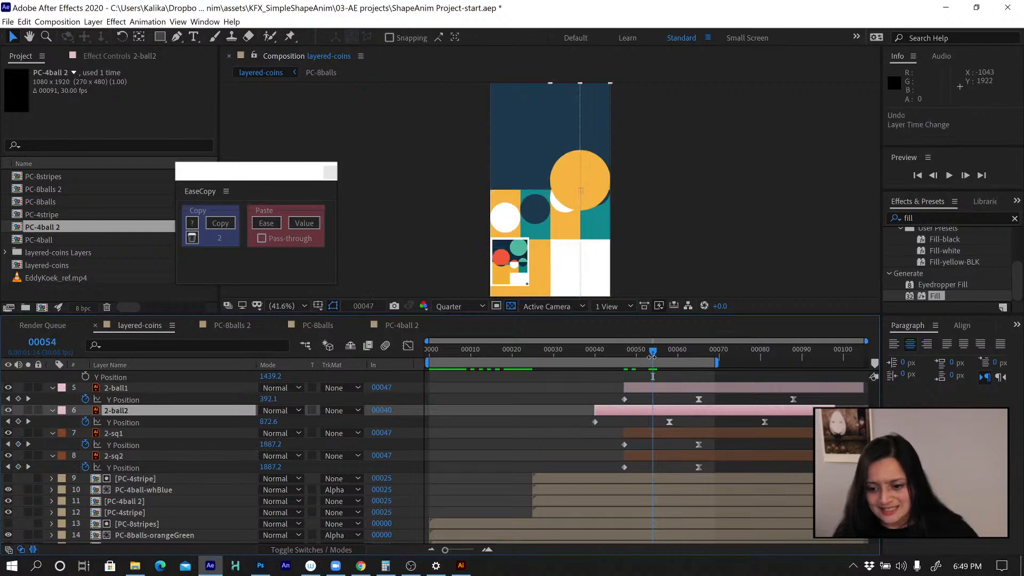
key("ctrl+z")
Delay the 2-ball2 layer by 3 frames to start at frame 50, and check its motion between frames 67 and 62
left_click_drag(655, 414, 659, 413)
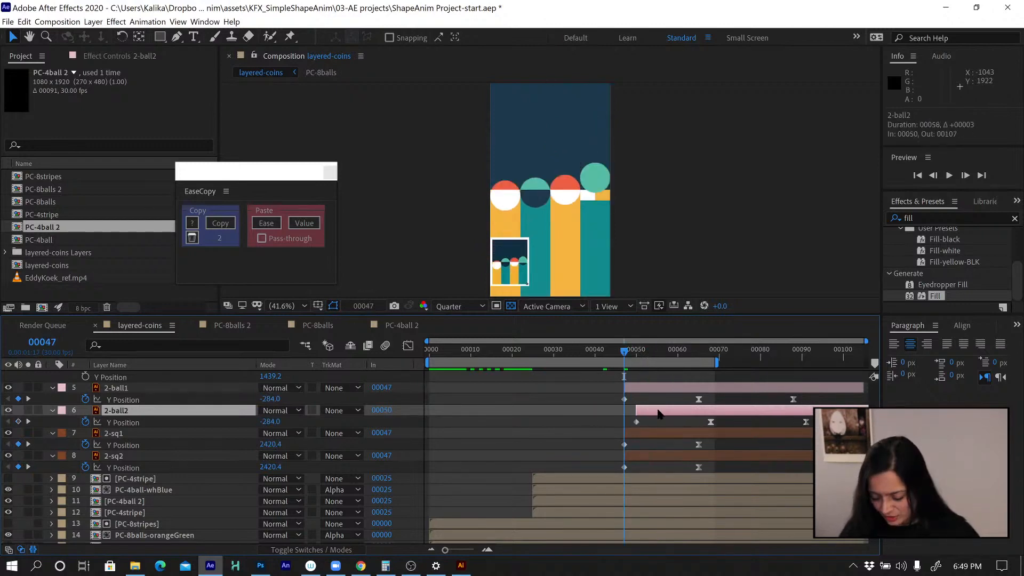
key("shift+Page_Down")
key("shift+Page_Down")
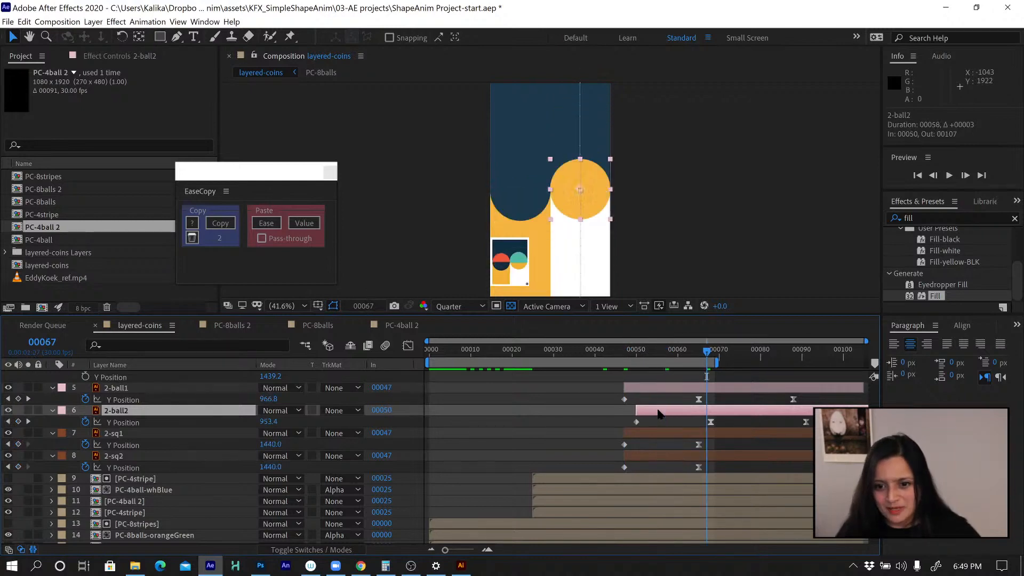
key("Page_Up")
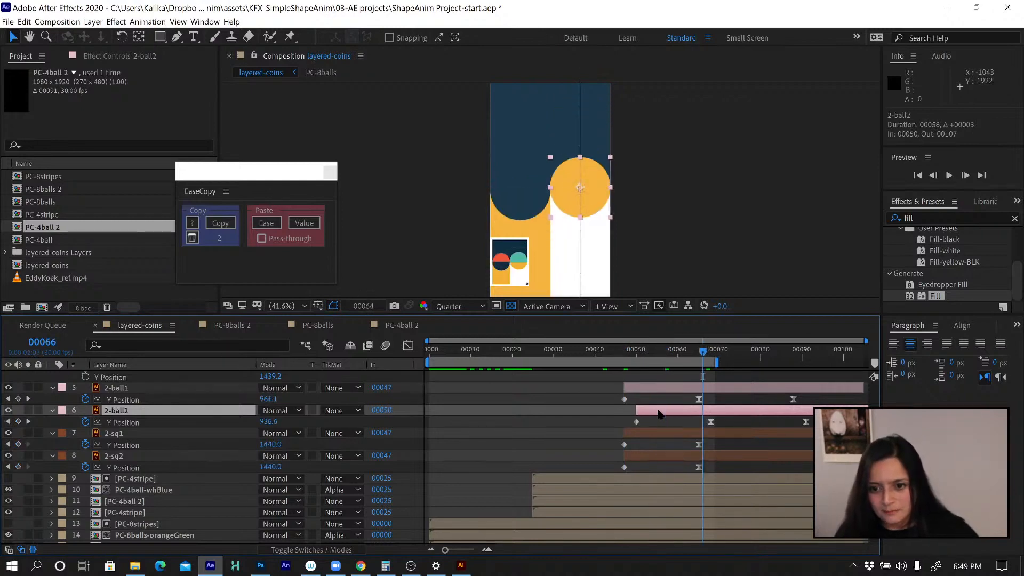
key("Page_Up")
key("Page_Up")
key("Page_Up")
key("Page_Up")
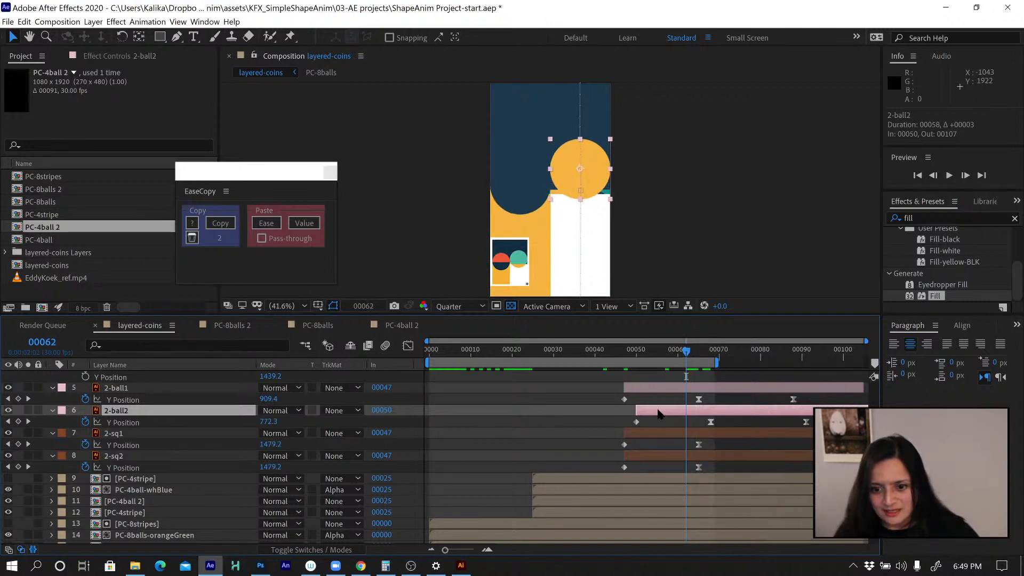
Delay the 2-sq2 layer by 4 frames so that it starts at frame 51
left_click(651, 456)
left_click_drag(652, 457, 666, 458)
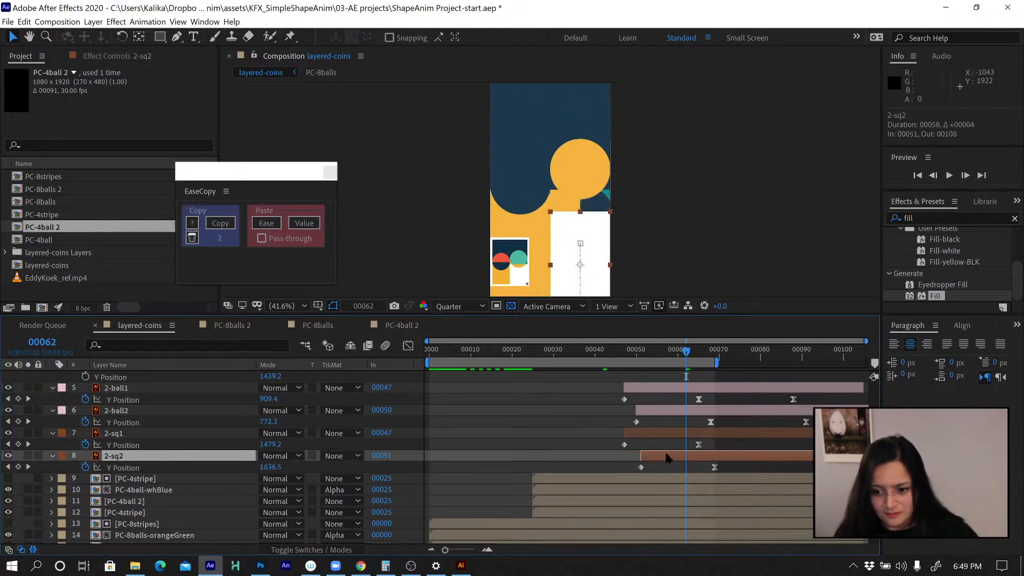
left_click(142, 433)
left_click(127, 445)
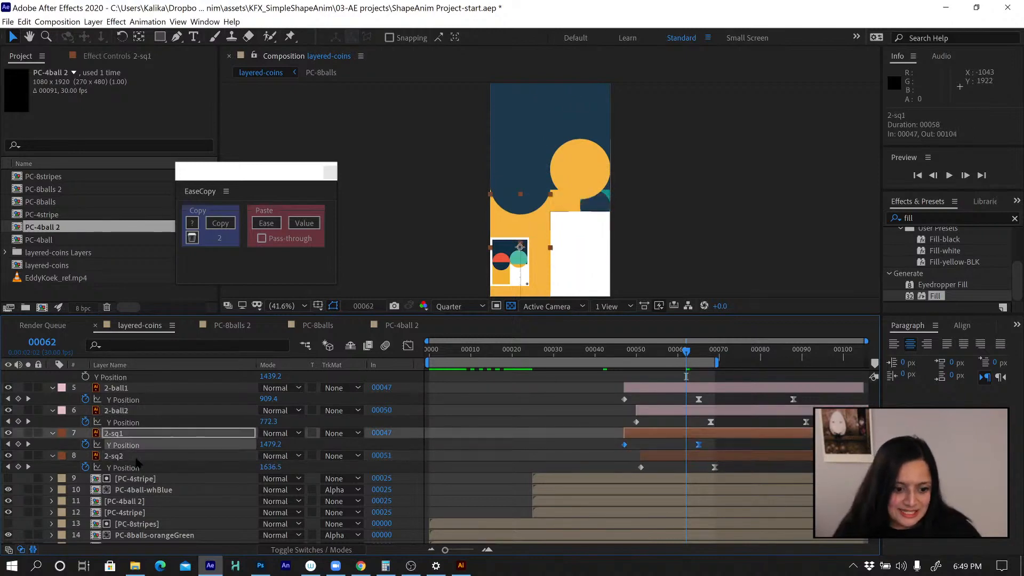
Pre-compose 2-ball1 and 2-ball2 into a new composition named PC-2ball
left_click(126, 387)
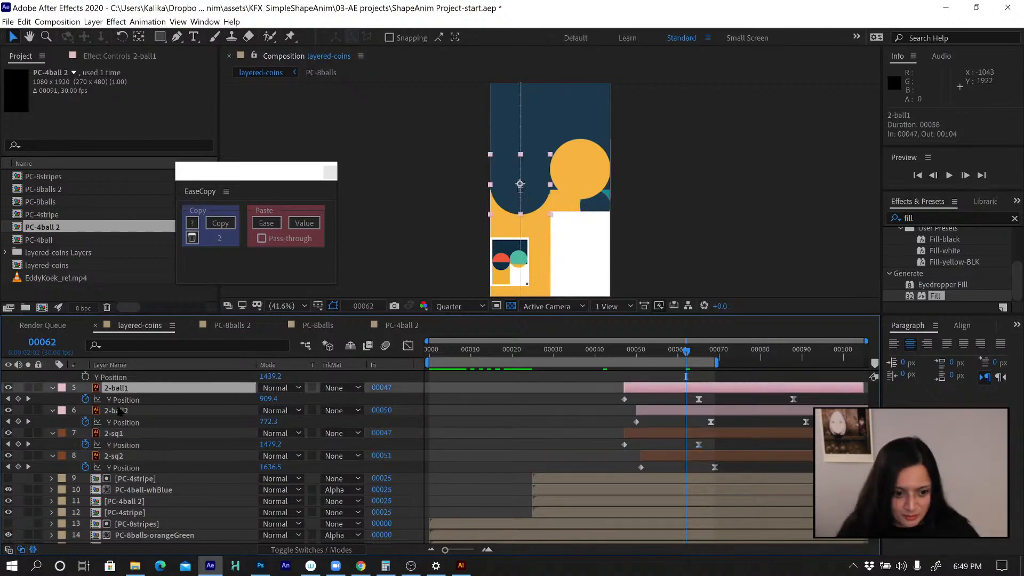
left_click(118, 410, "ctrl")
left_click(92, 22)
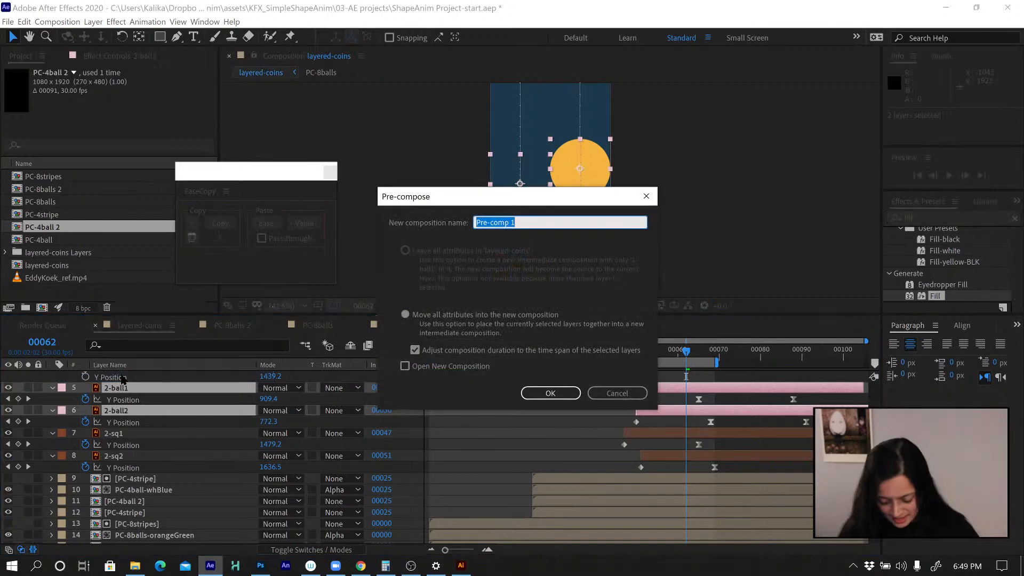
type("PC-2ball")
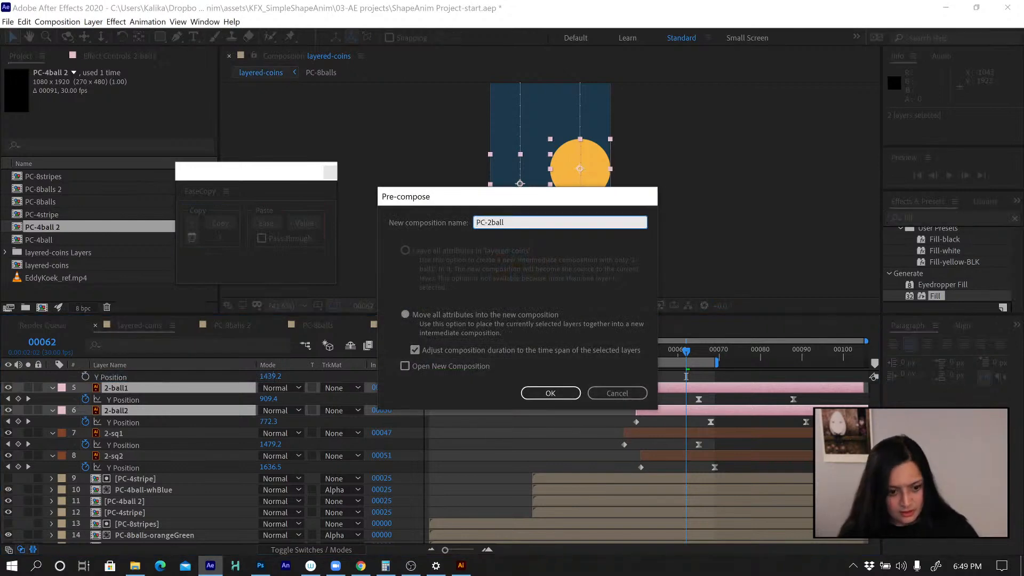
key("Return")
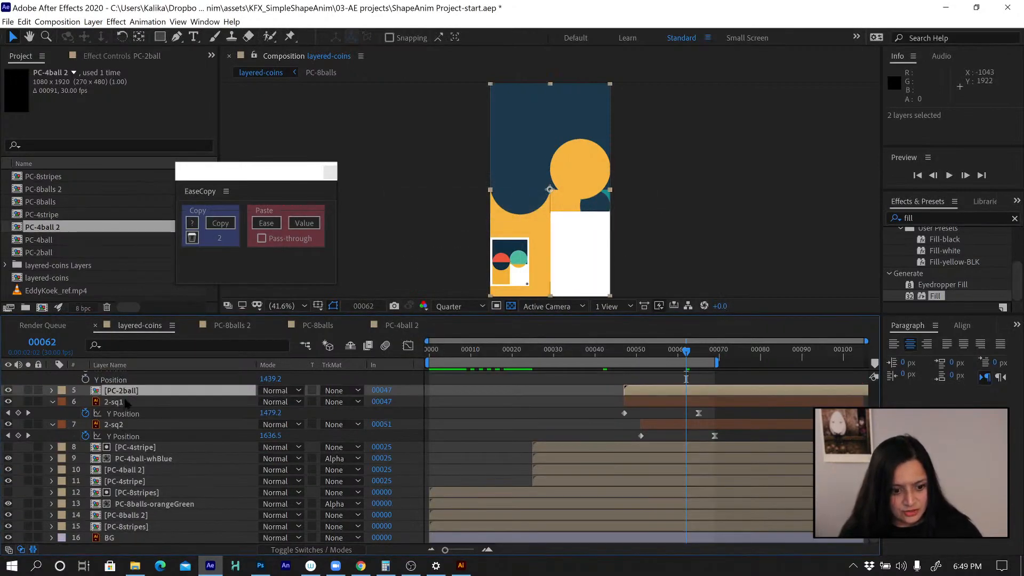
Pre-compose the 2-sq1 and 2-sq2 layers into a new composition named PC-2stripe
left_click(126, 403)
left_click(120, 425, "shift")
left_click(93, 22)
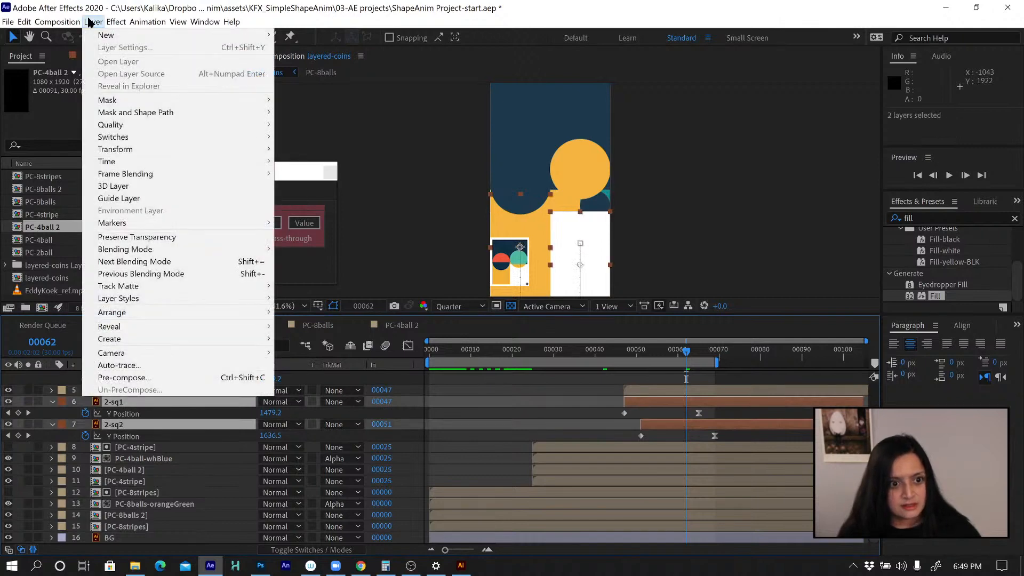
left_click(126, 378)
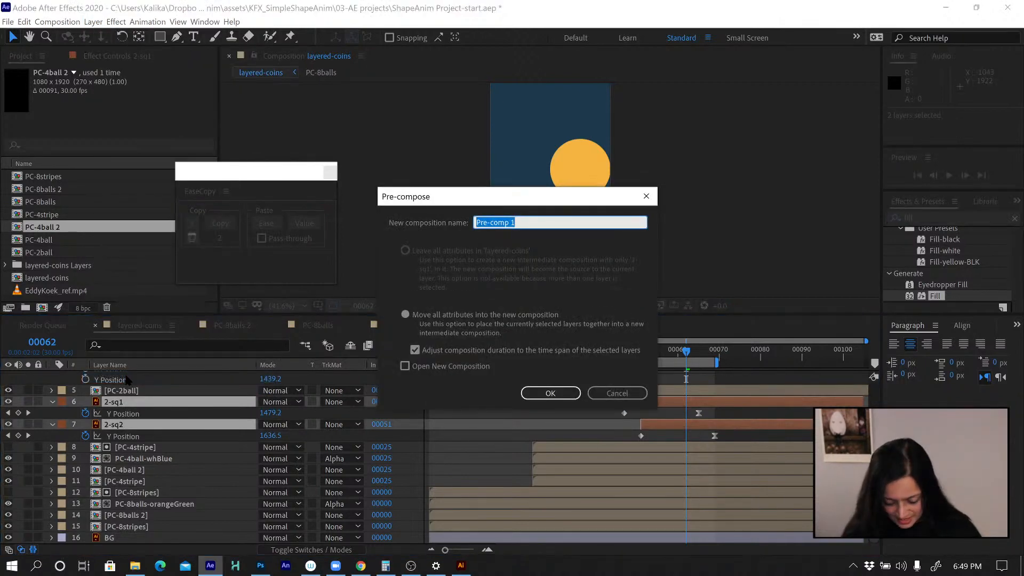
type("PC-2stripe")
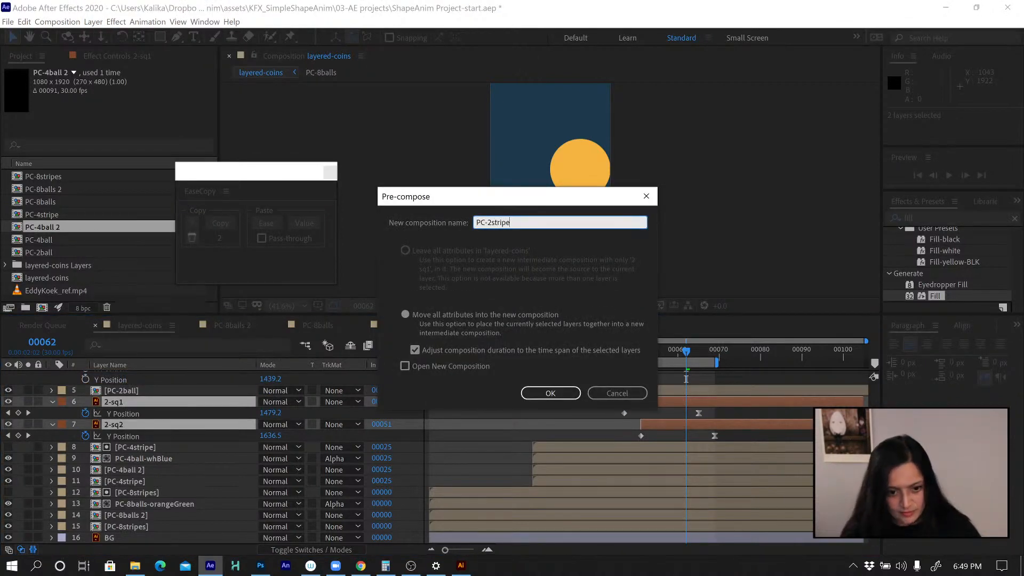
key("Return")
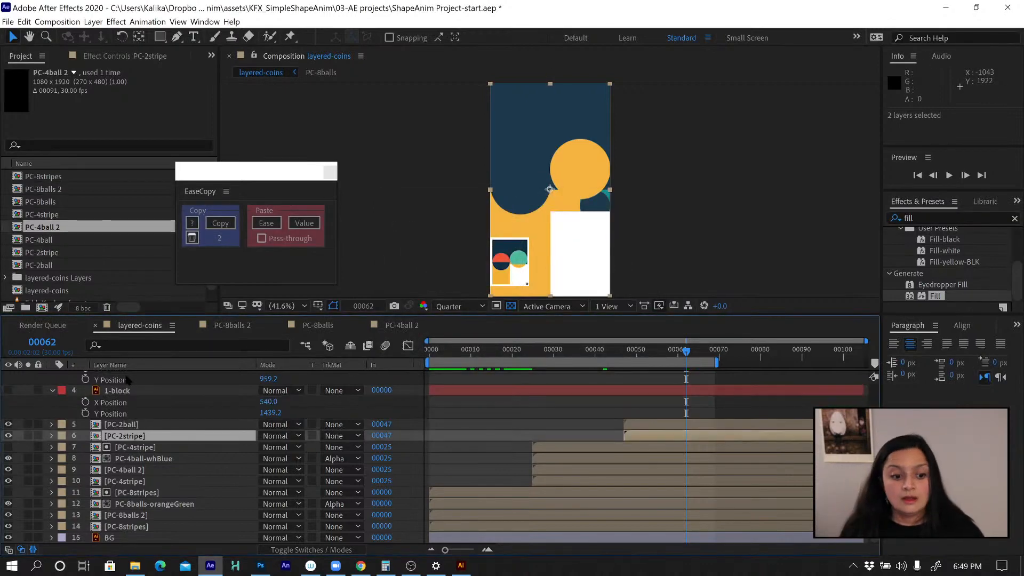
Reveal the PC-2ball layer's source composition in the project and duplicate that composition
left_click(133, 426)
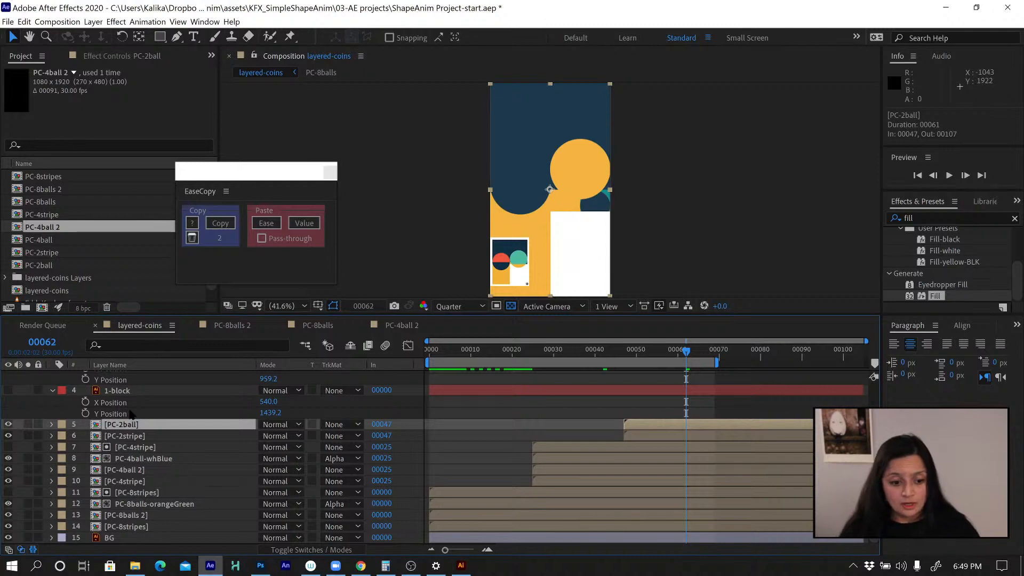
right_click(131, 427)
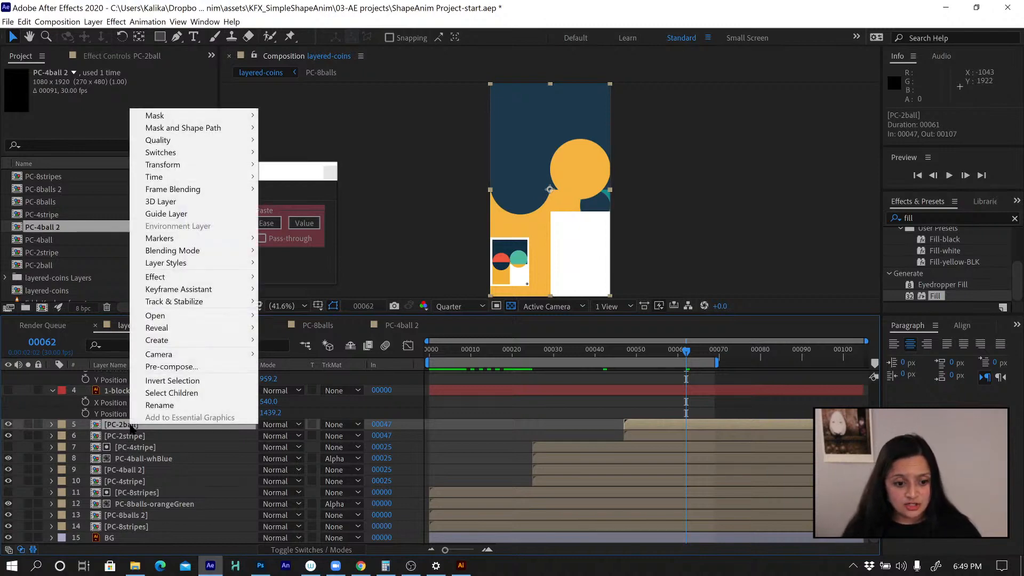
mouse_move(165, 327)
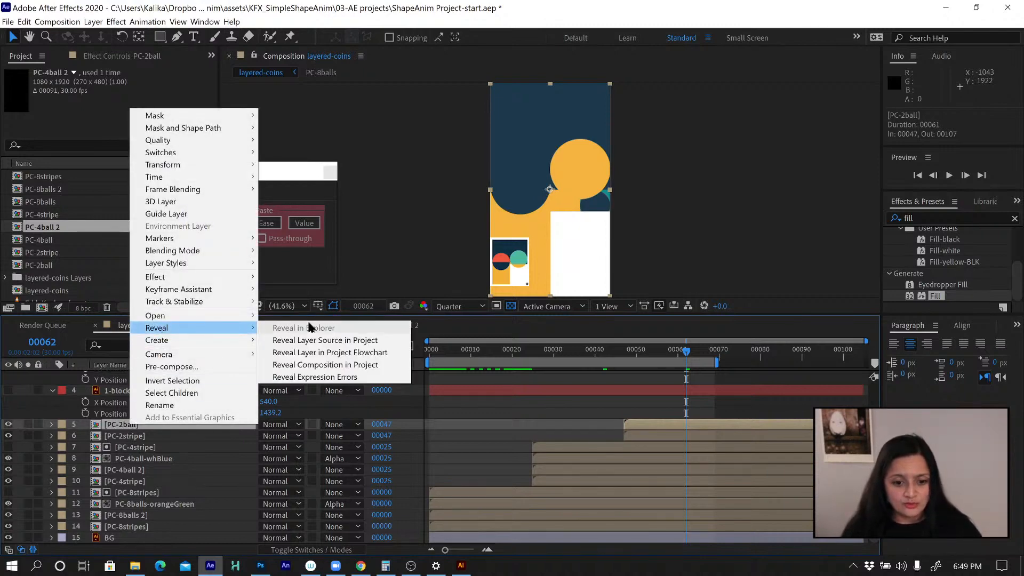
left_click(309, 341)
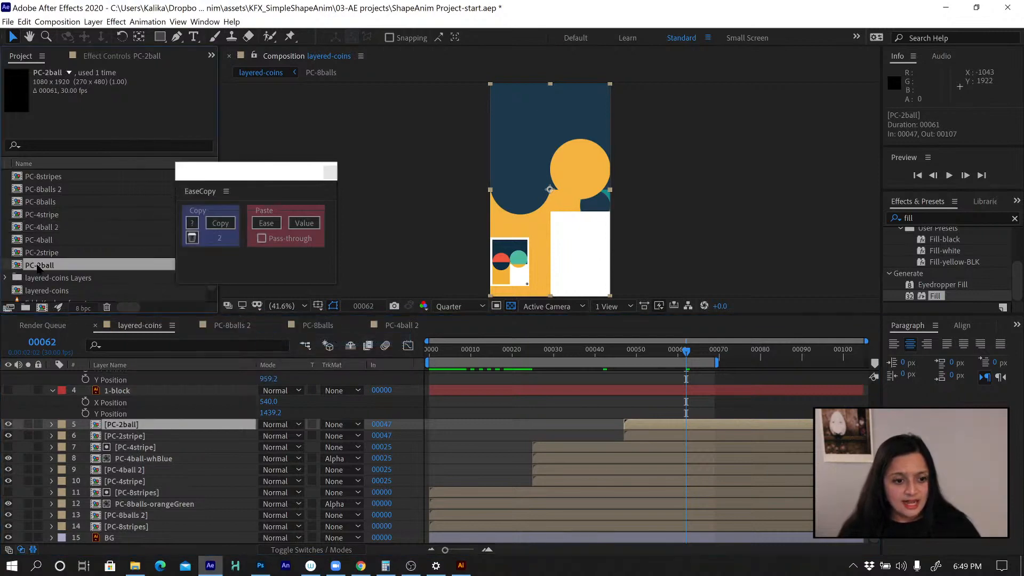
left_click(24, 22)
left_click(62, 161)
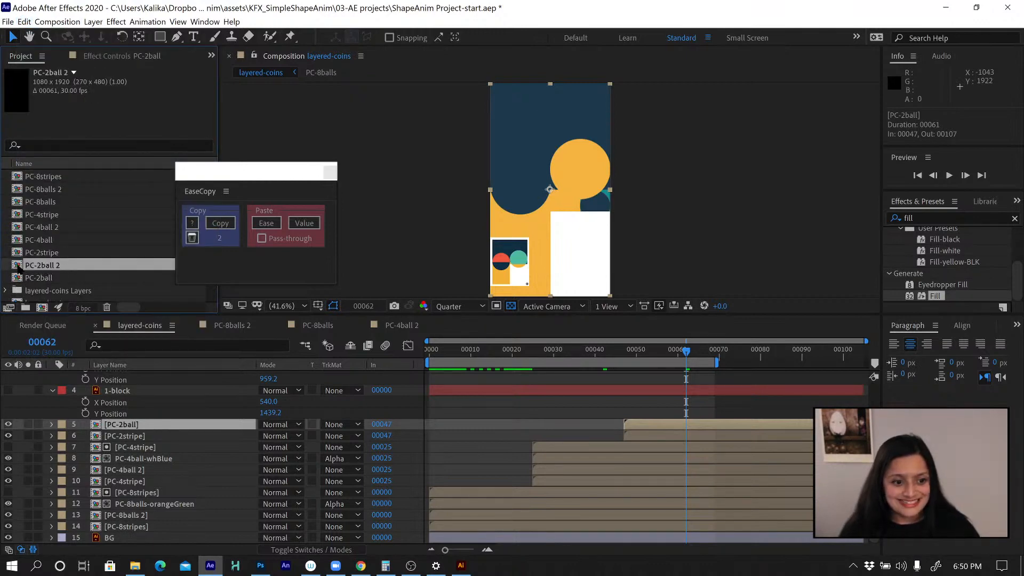
Open the PC-2ball 2 composition at frame 73 and add screengrabs/layered-coins.ai above the two ball layers as a colour reference
double_click(18, 266)
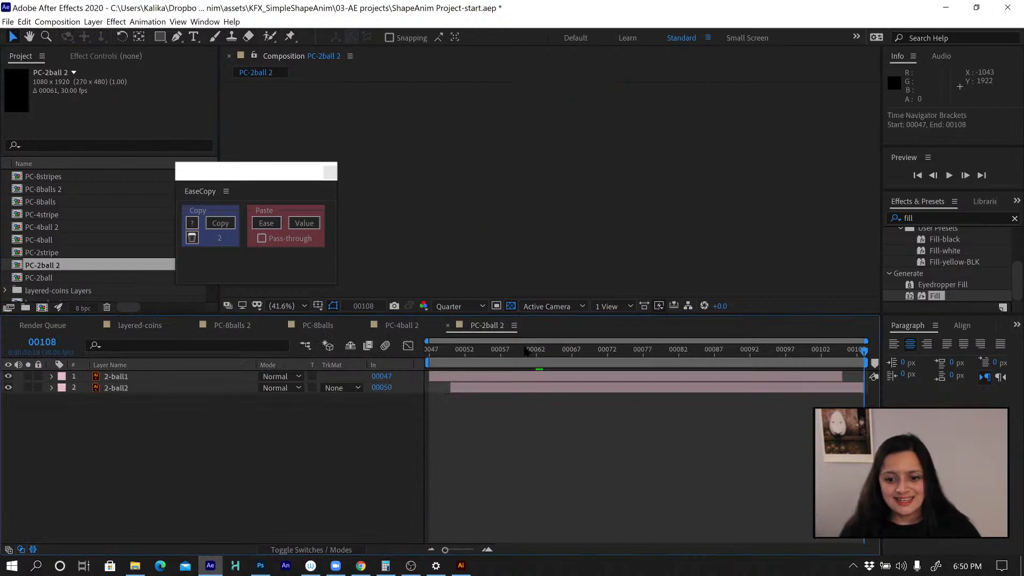
left_click_drag(525, 350, 615, 351)
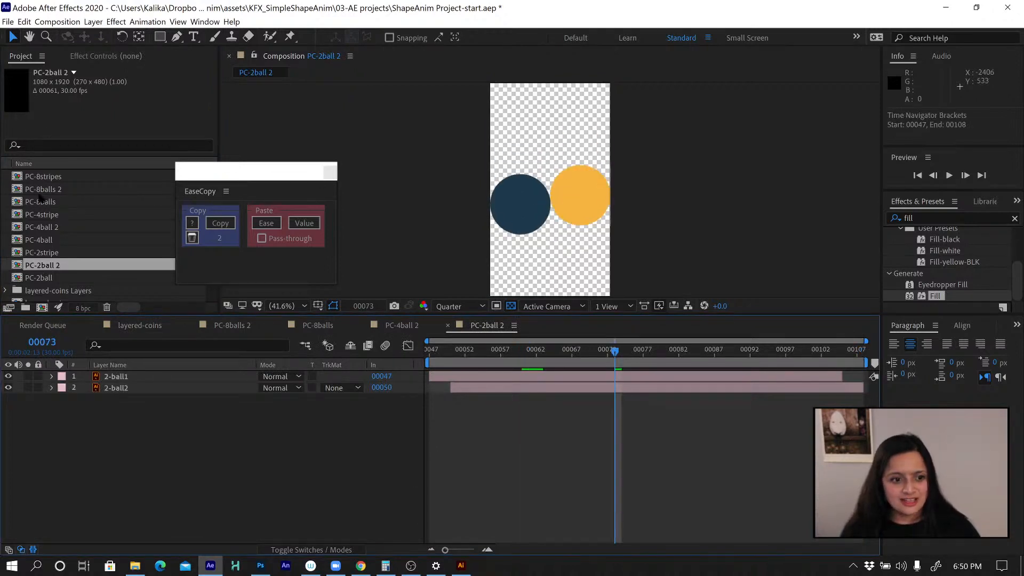
scroll(27, 193, "down", 1)
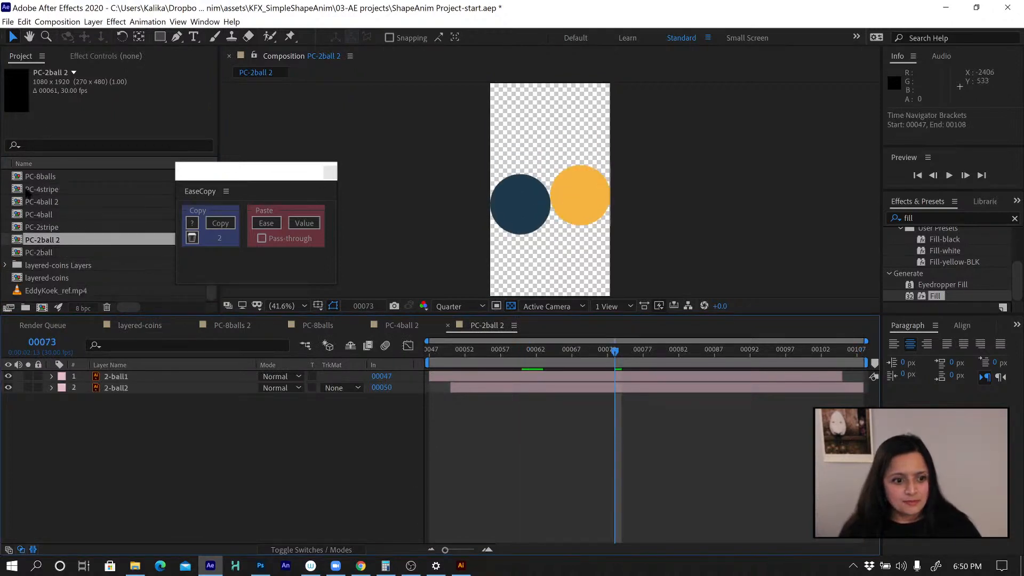
left_click(5, 265)
left_click(62, 190)
left_click_drag(62, 192, 544, 131)
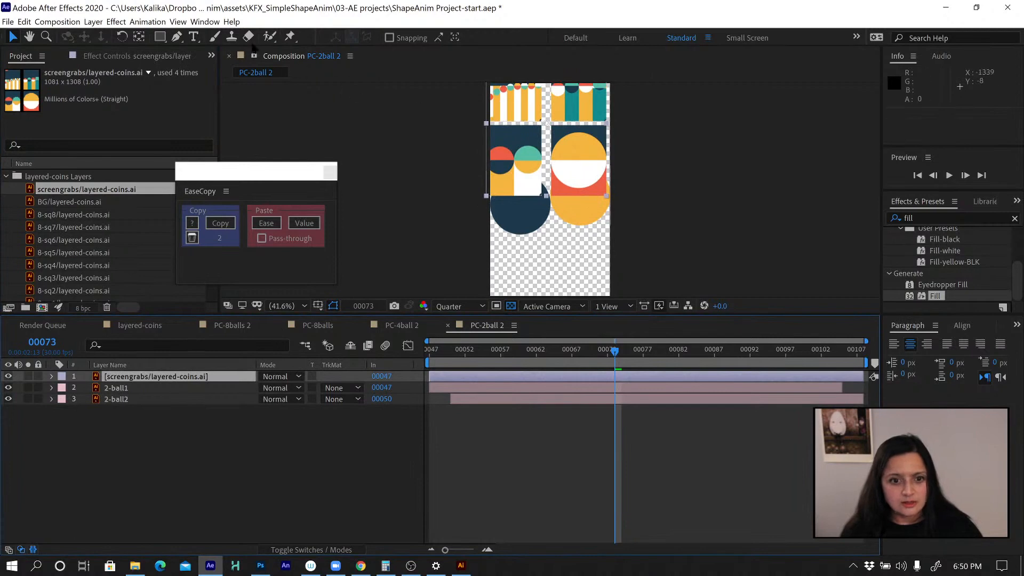
Mask the screengrabs layer with a rectangle around its small red and teal balls, and make it a guide layer
left_click(159, 36)
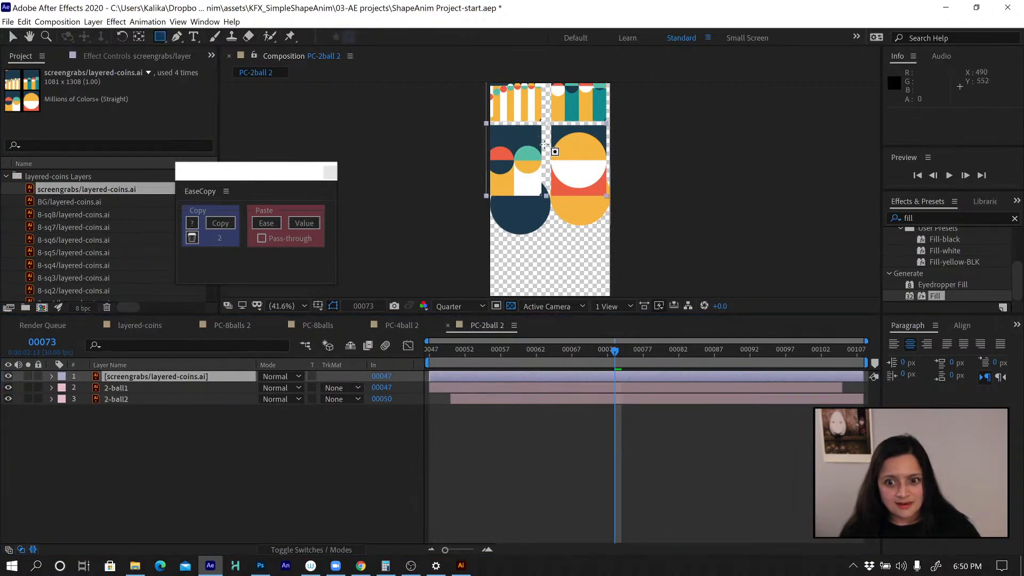
mouse_move(541, 144)
left_mouse_down()
mouse_move(528, 160)
mouse_move(485, 173)
left_mouse_up()
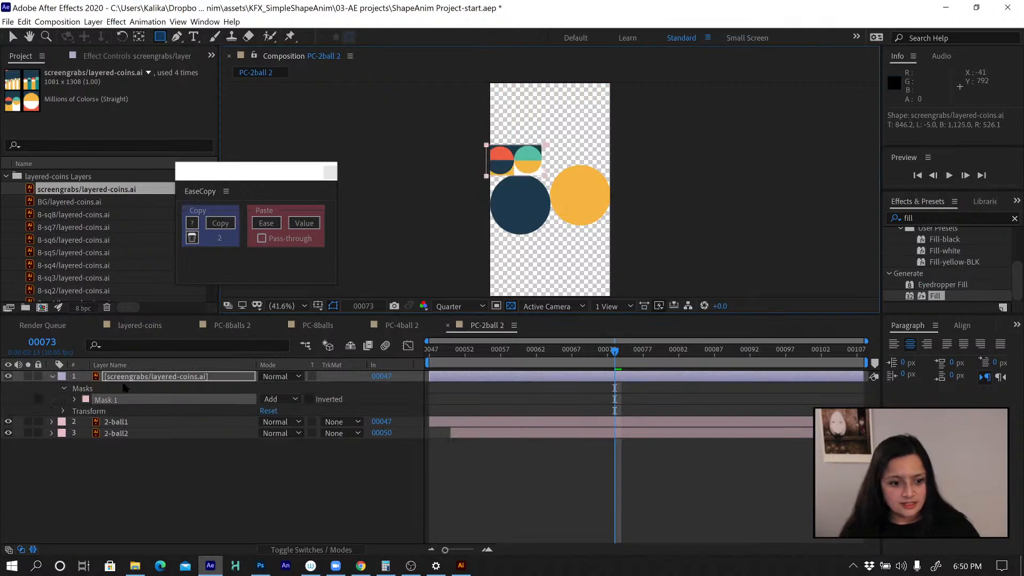
right_click(117, 379)
left_click(171, 166)
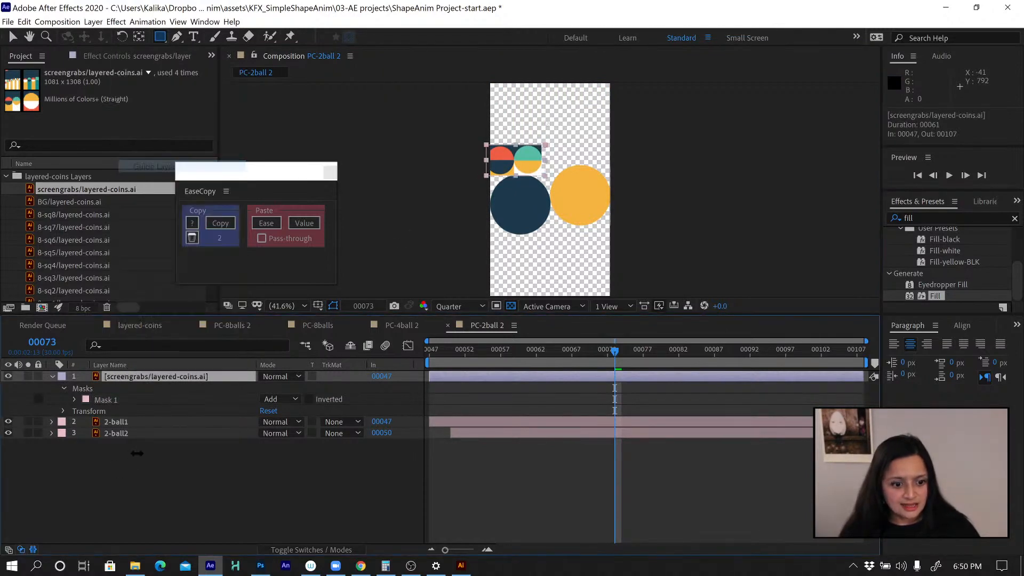
Apply a Fill effect to 2-ball1 and sample its colour from the orange-red half-ball in the reference
left_click(126, 421)
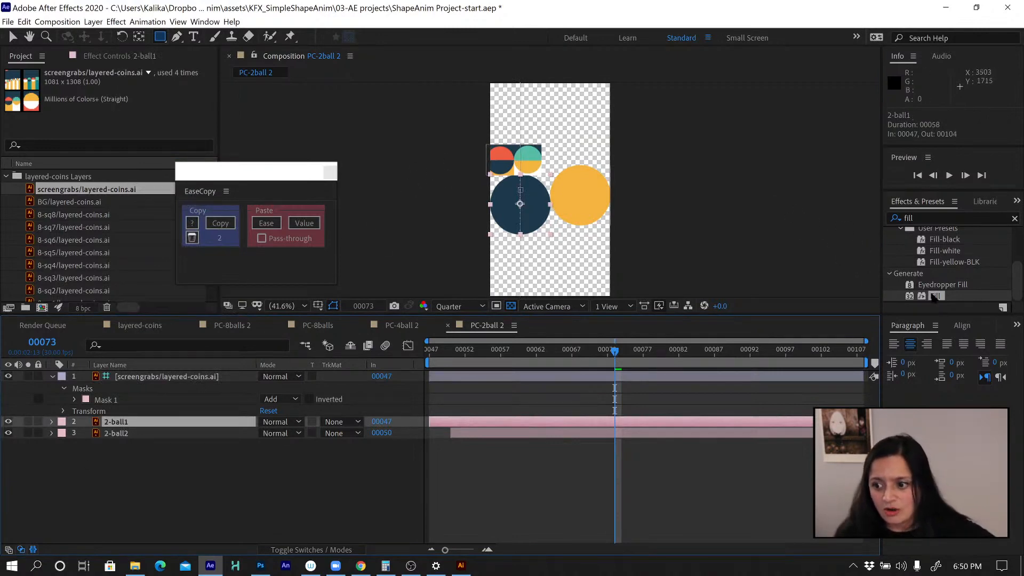
double_click(934, 296)
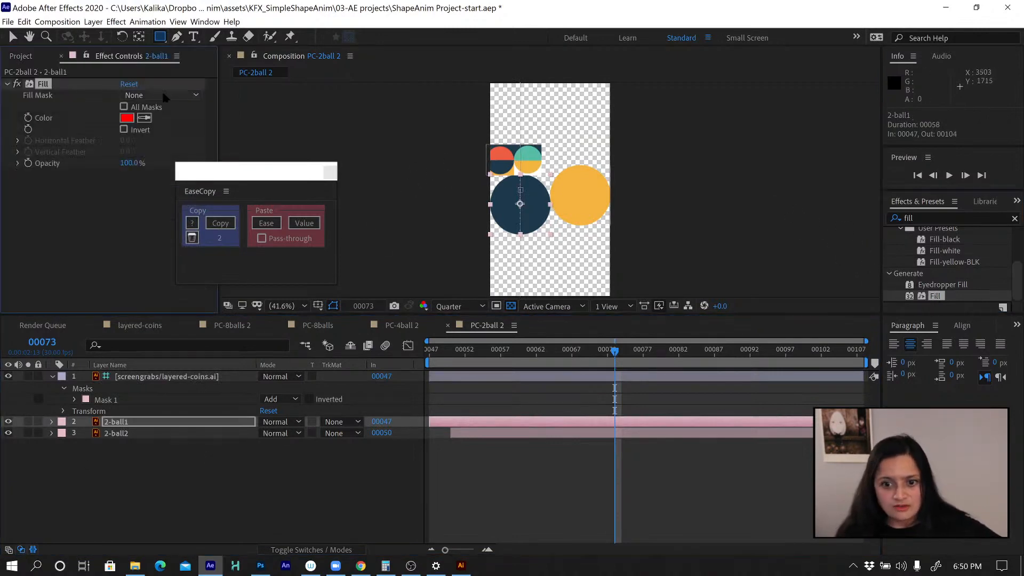
left_click(144, 117)
left_click(503, 154)
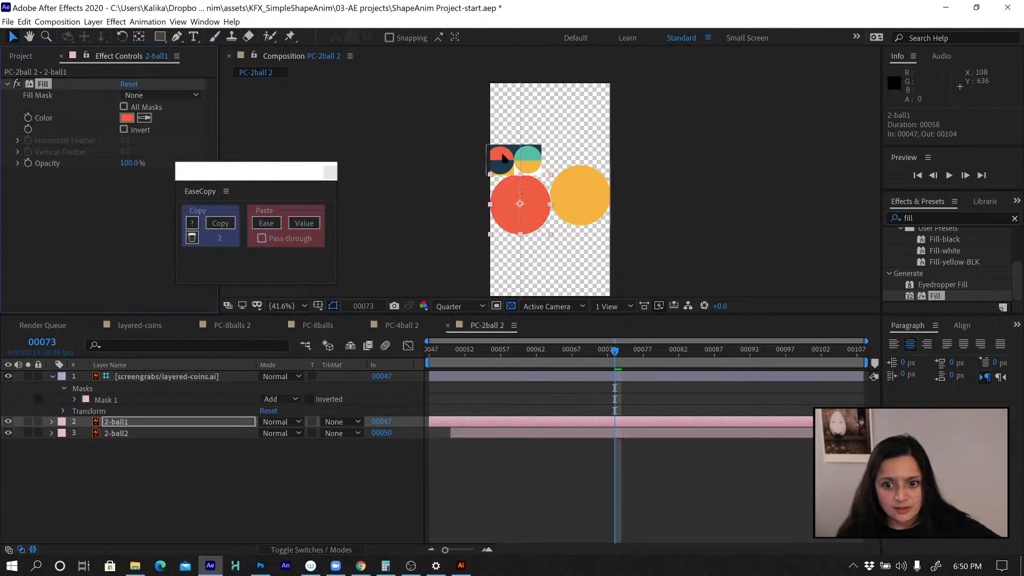
Apply a Fill effect to 2-ball2 and sample its colour from the teal half-ball in the reference
left_click(134, 434)
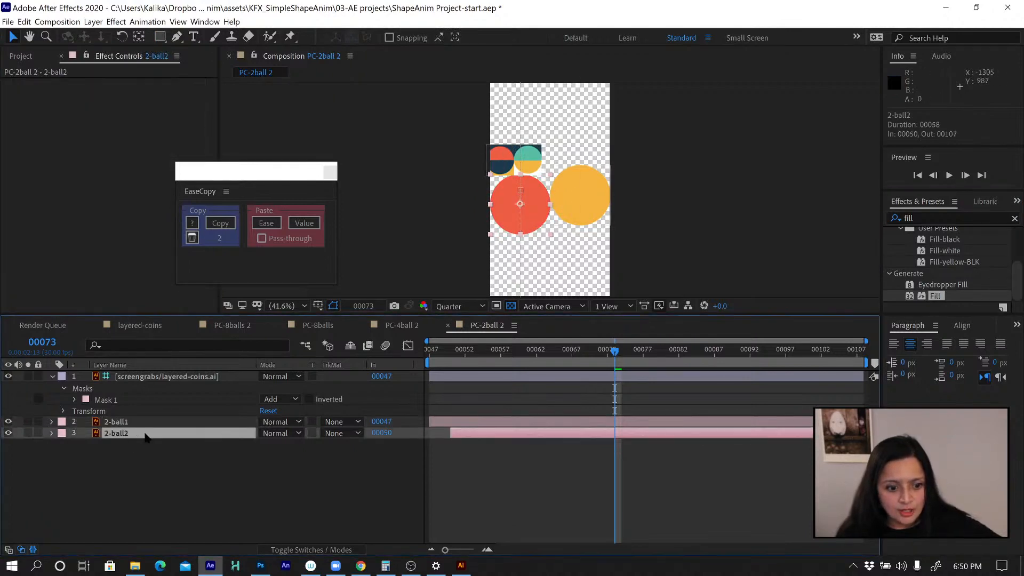
double_click(934, 297)
left_click(144, 117)
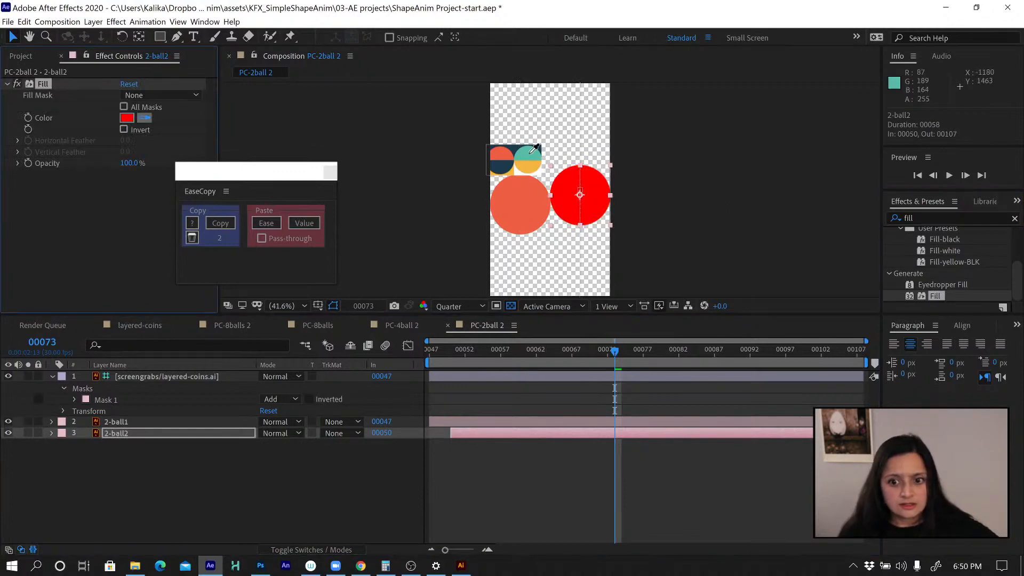
left_click(525, 154)
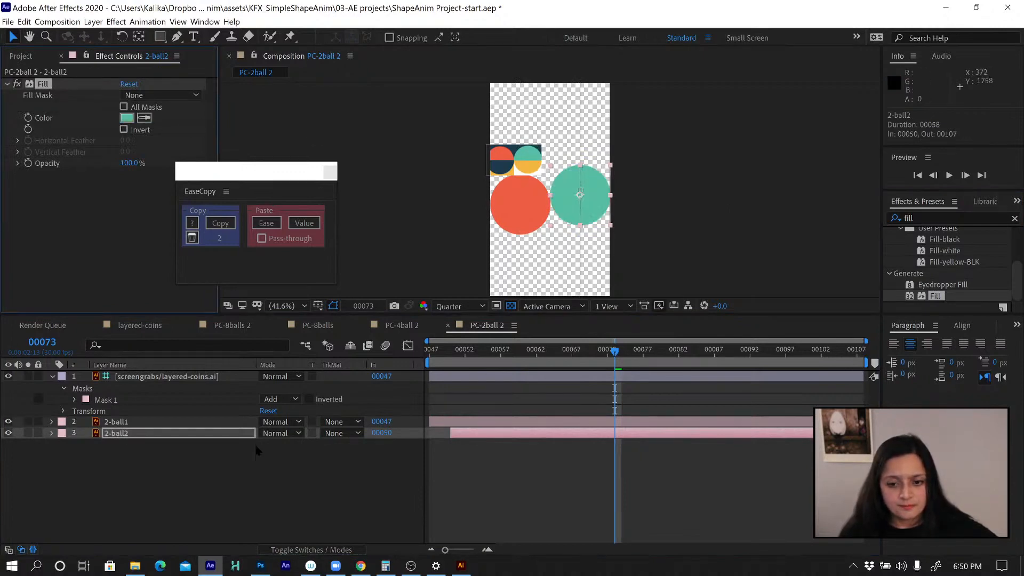
left_click(129, 476)
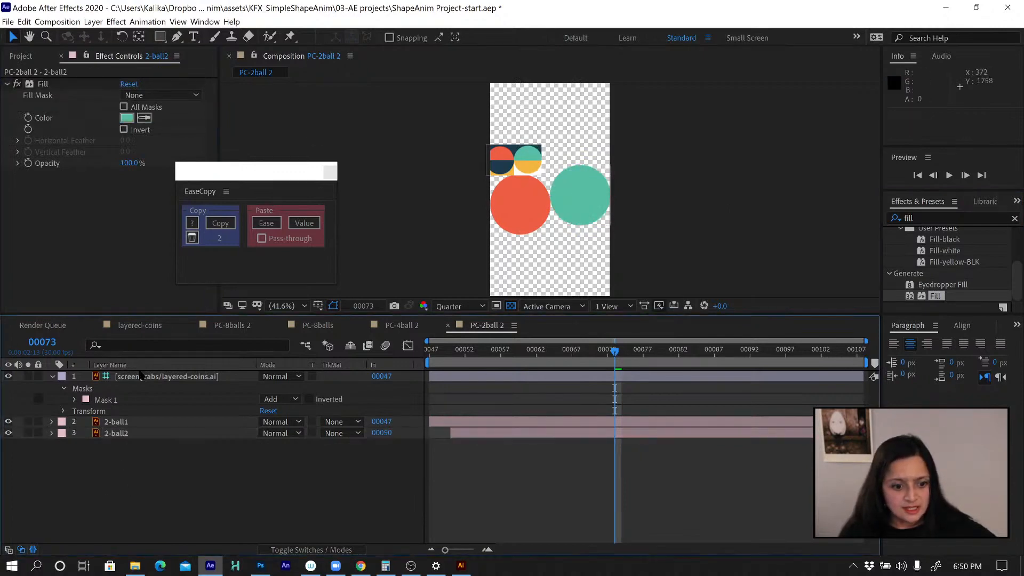
Duplicate the PC-2ball layer in layered-coins and replace the upper copy's source with PC-2ball 2
left_click(131, 325)
left_click(122, 425)
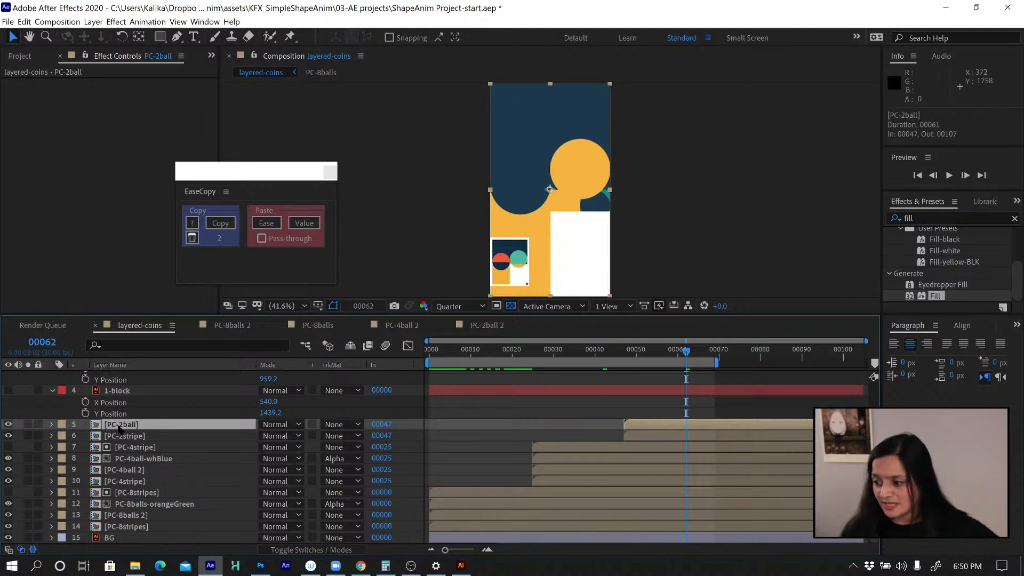
left_click(24, 21)
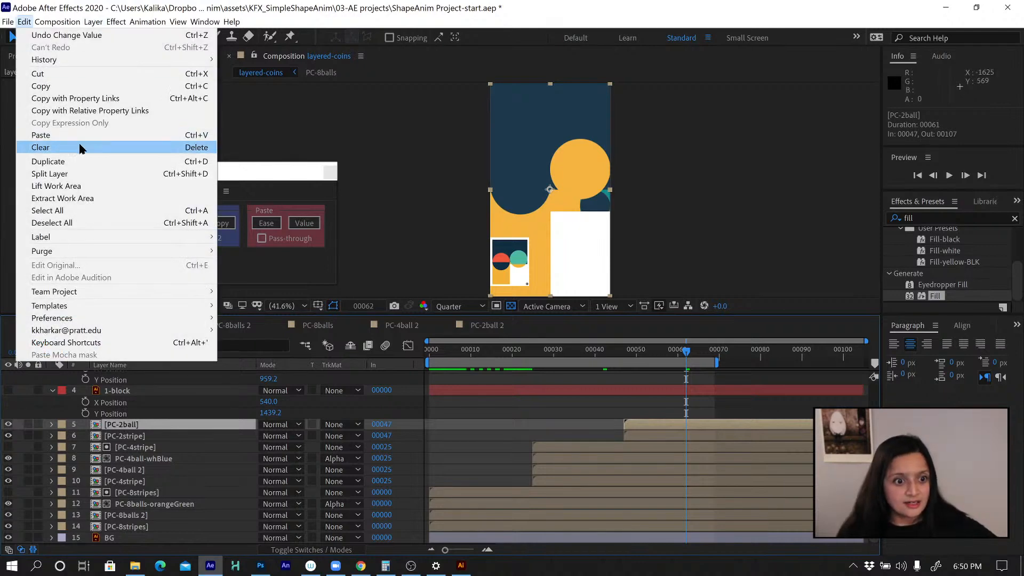
left_click(48, 160)
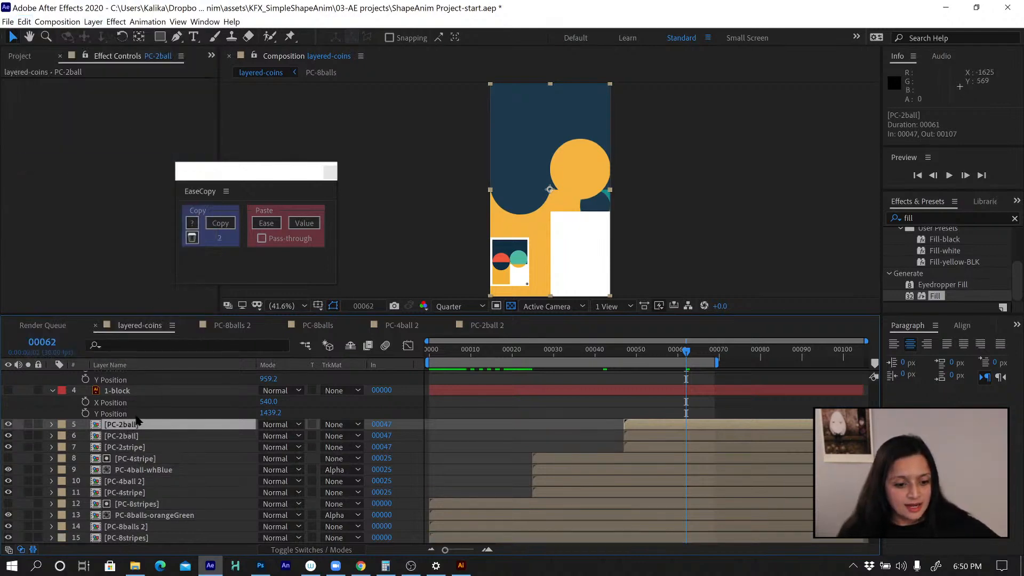
left_click(20, 56)
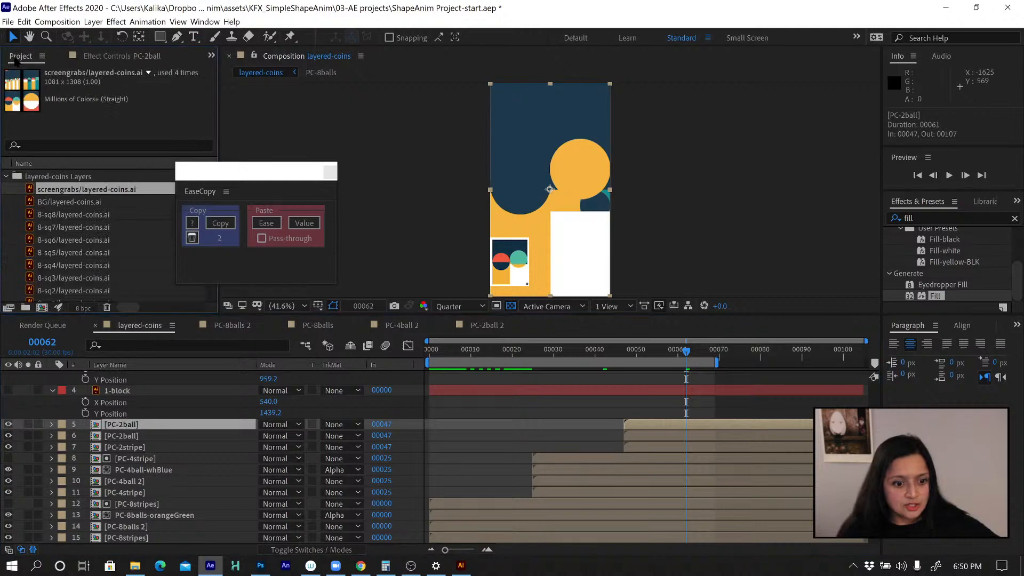
left_click(6, 176)
left_click(46, 253)
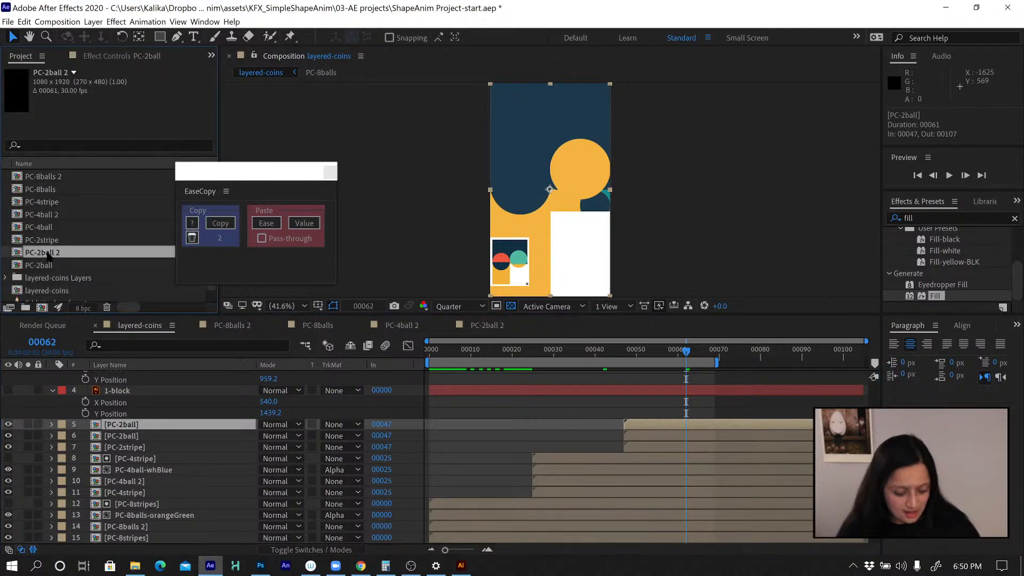
left_click_drag(48, 255, 129, 422)
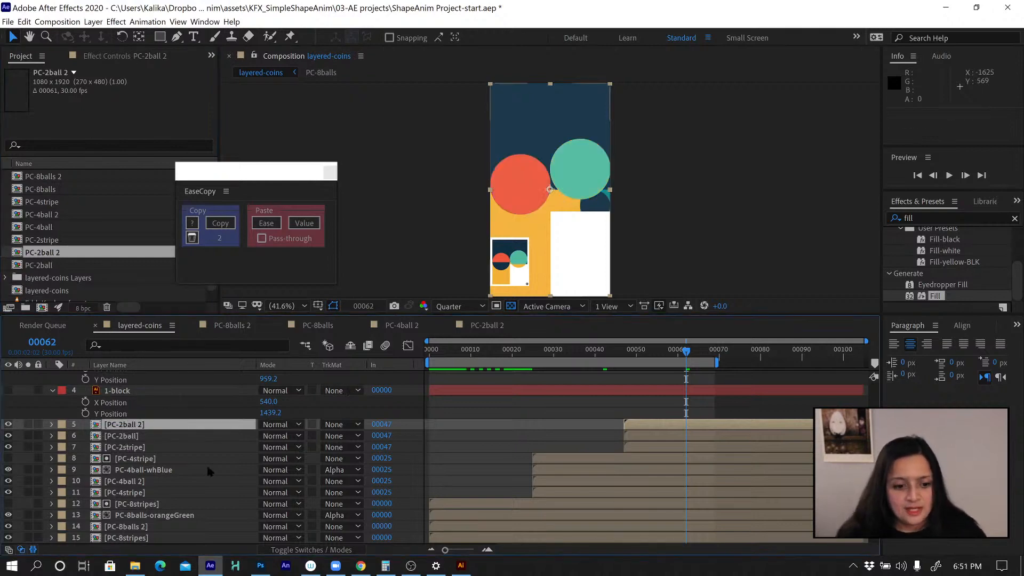
Toggle the PC-2ball 2 layer's visibility to compare the colours, and rename the PC-2ball layer below it as PC-2ball-blueYellow
left_click(139, 436)
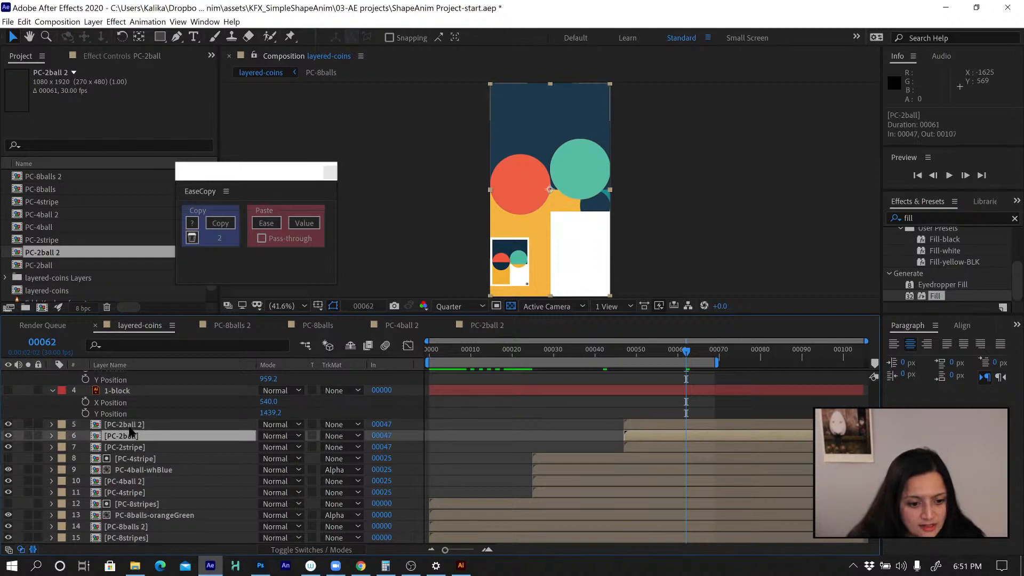
left_click(8, 424)
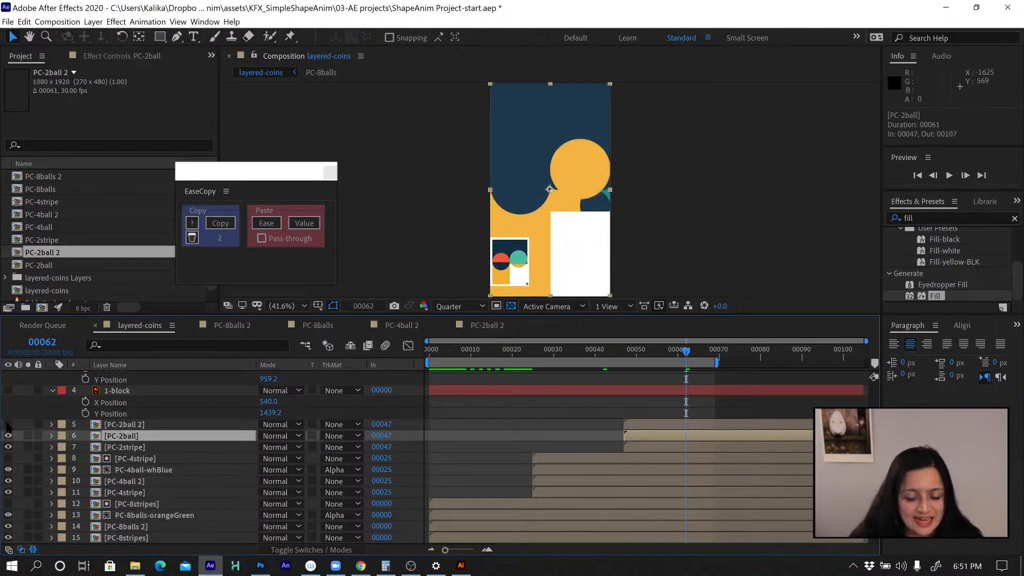
left_click(8, 424)
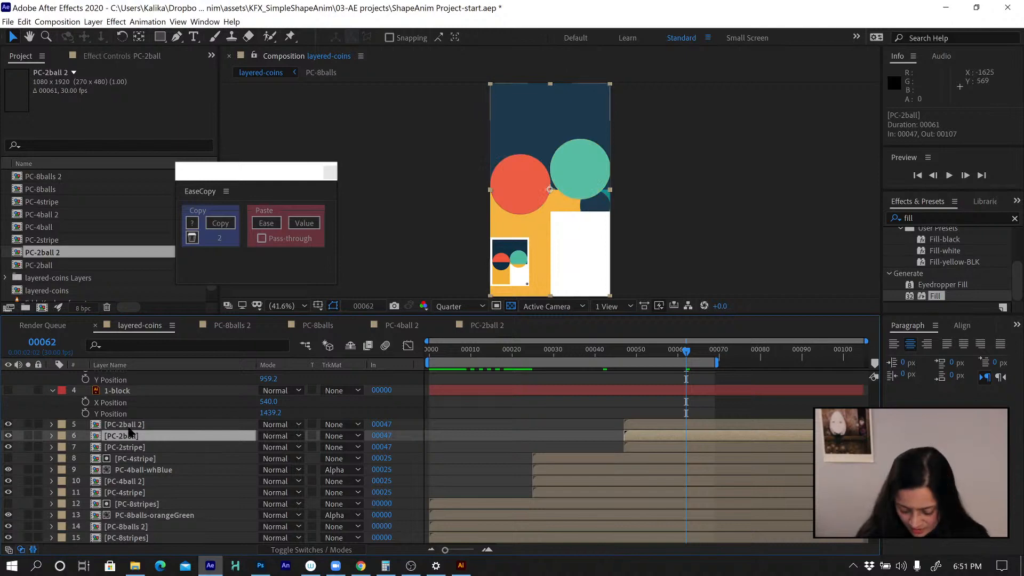
key("Return")
type("-blue")
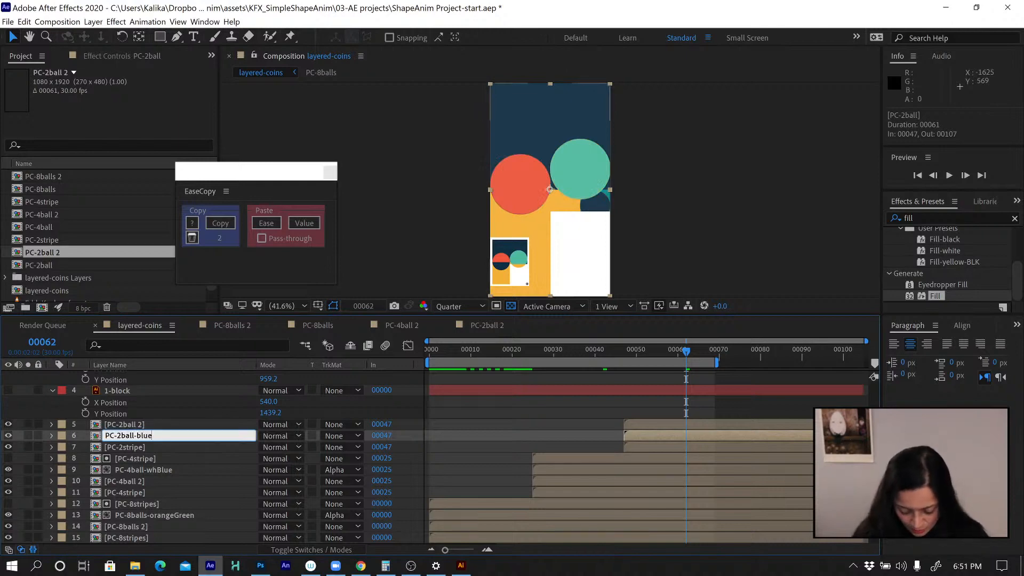
type("Yellow")
key("Return")
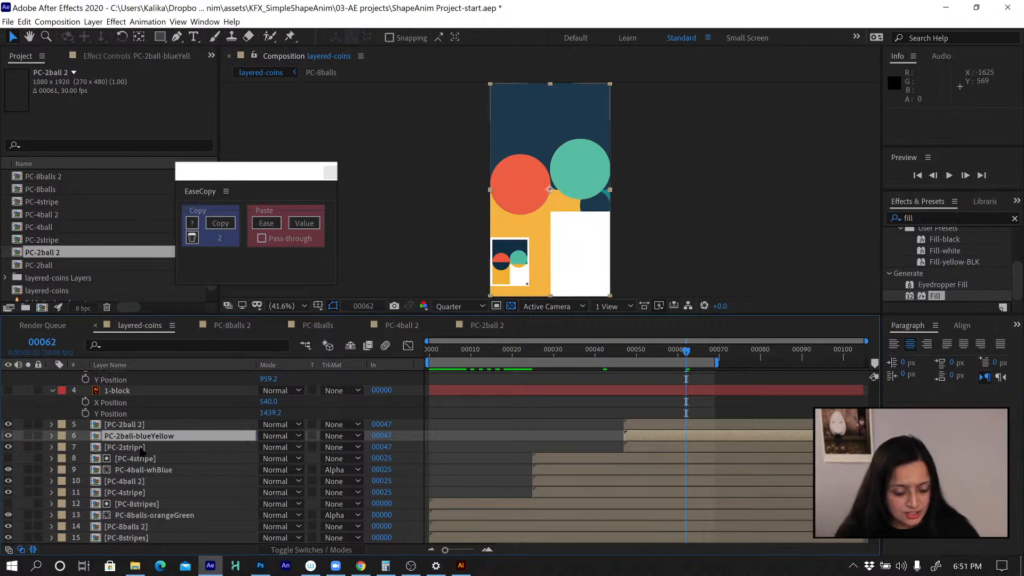
Duplicate the PC-2stripe layer and stack the copy directly above PC-2ball-blueYellow, with both layers above PC-2ball 2
left_click(138, 450)
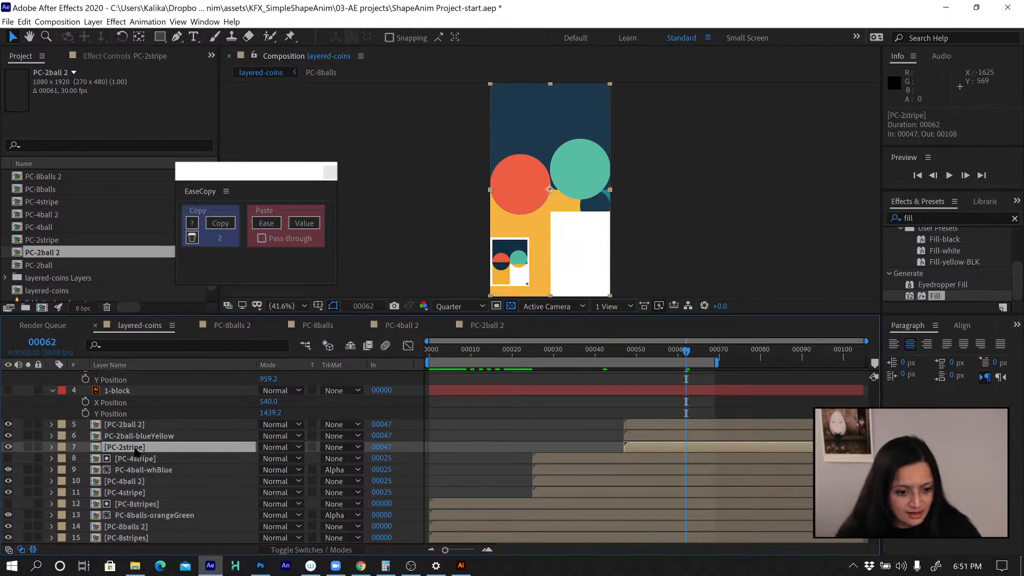
key("ctrl+d")
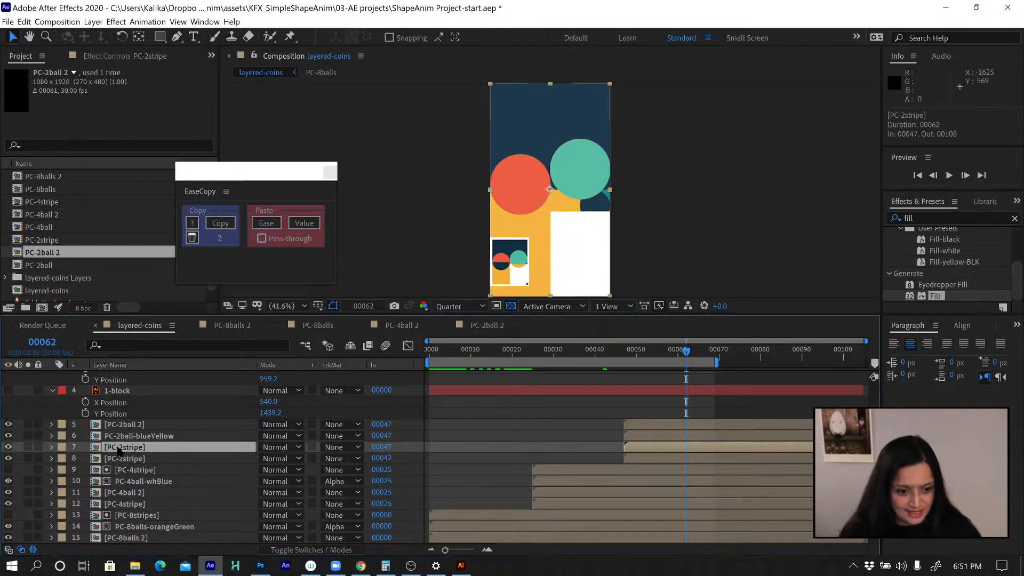
left_click(144, 438, "shift")
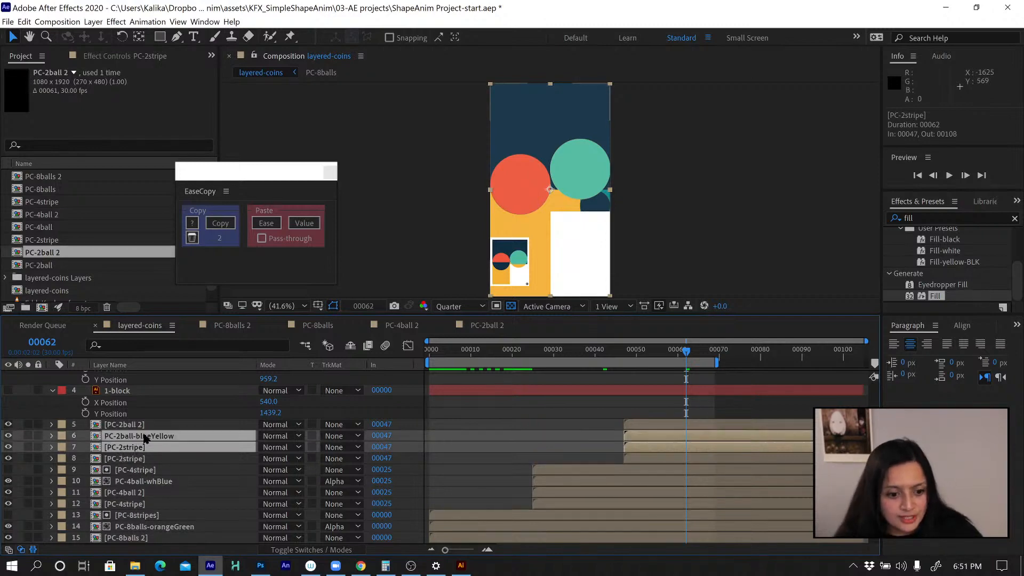
left_click_drag(134, 436, 131, 421)
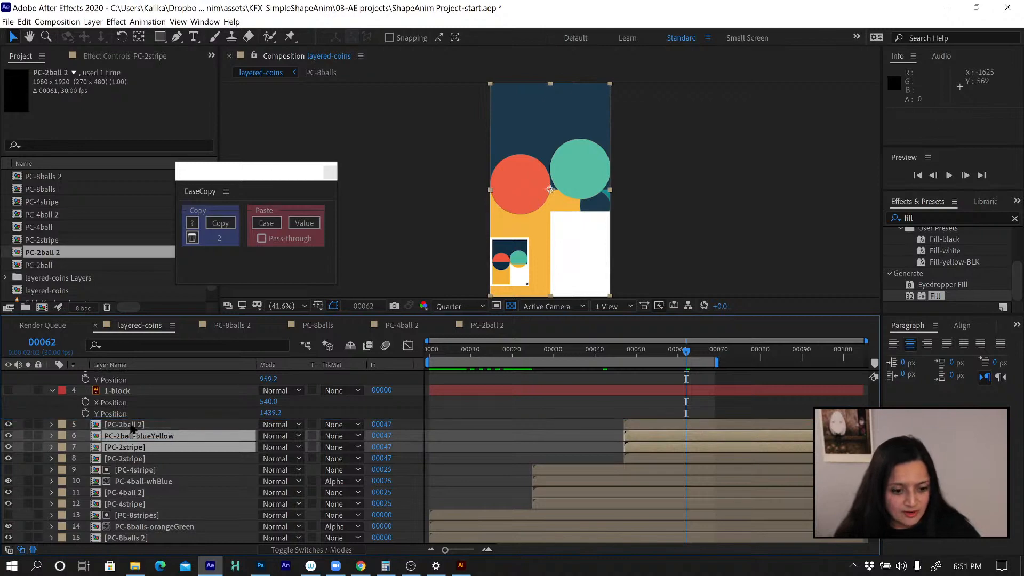
left_click(132, 447)
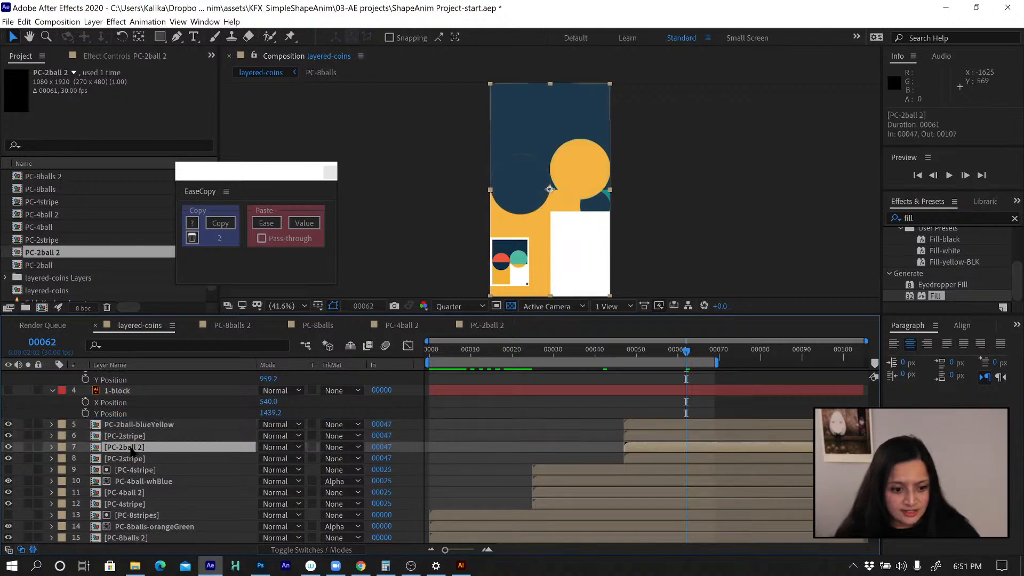
left_click_drag(134, 438, 143, 423)
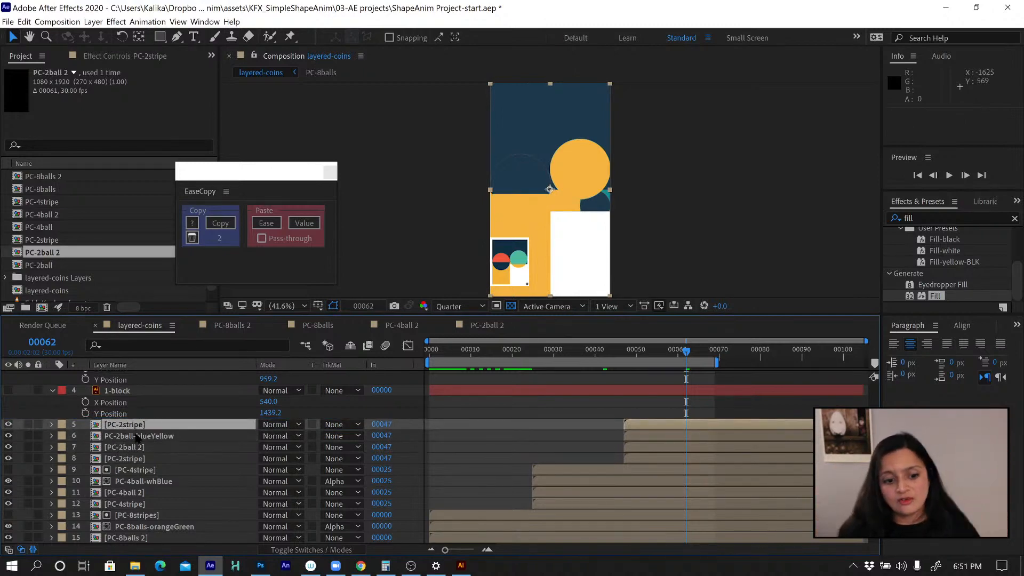
Set PC-2ball-blueYellow's track matte to Alpha Matte "[PC-2stripe]" and check the two-tone balls up to frame 74
left_click(137, 436)
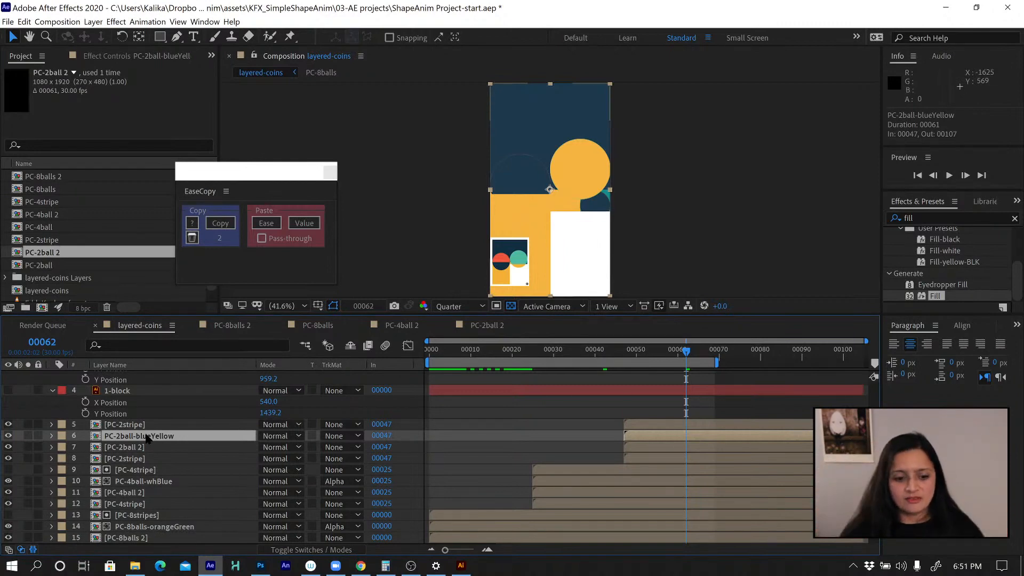
left_click(355, 436)
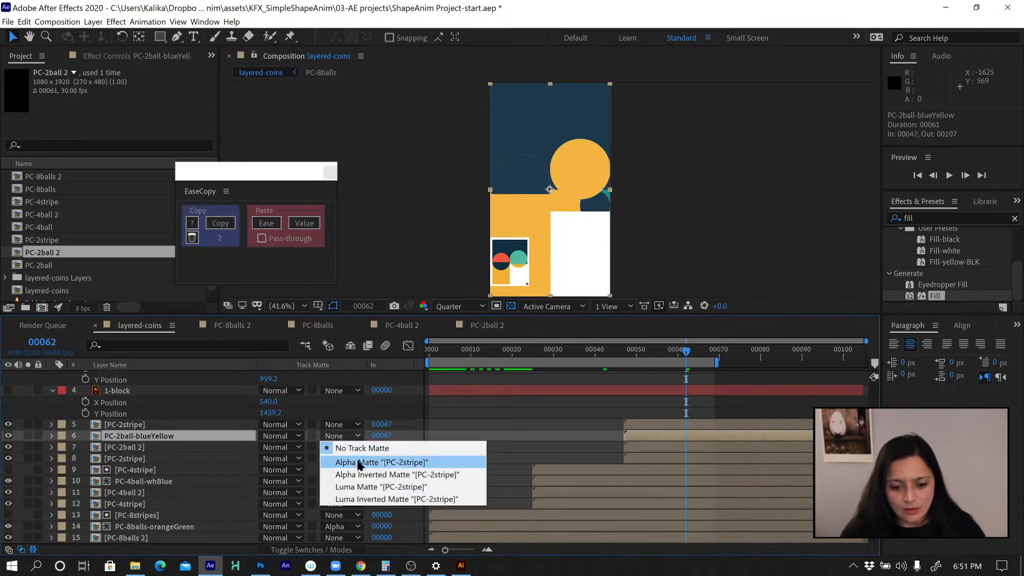
left_click(358, 462)
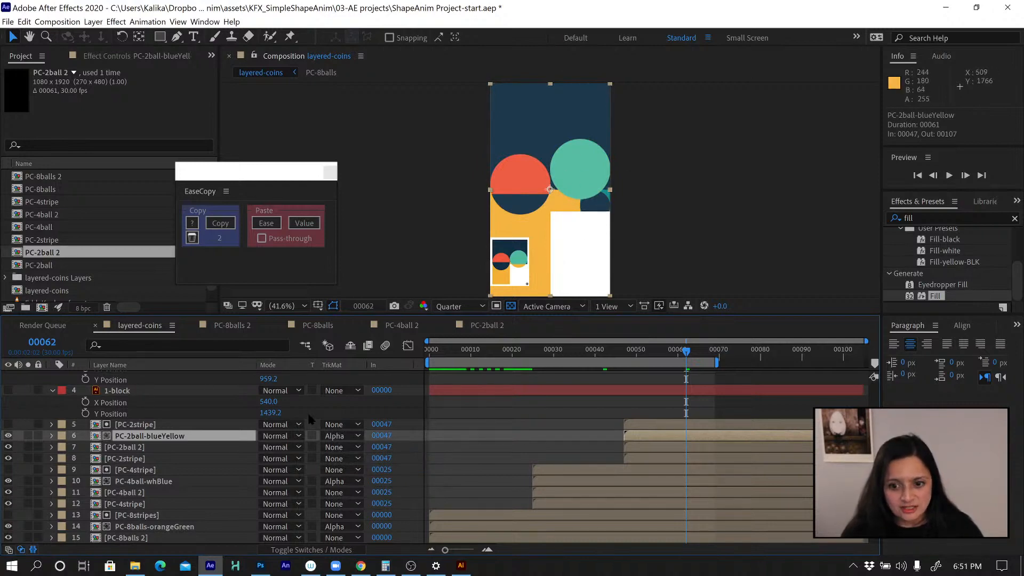
left_click(142, 448)
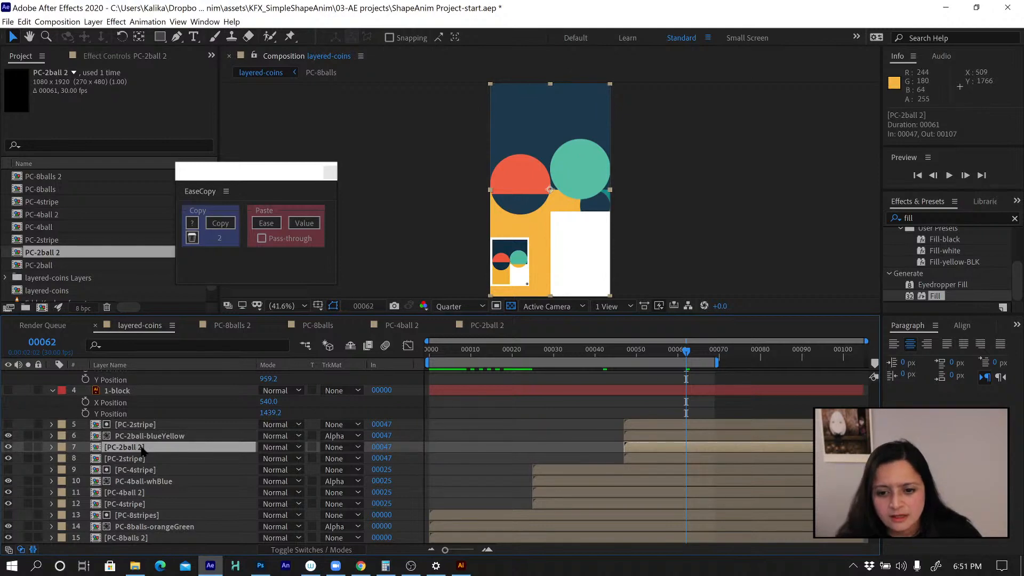
left_click(139, 436)
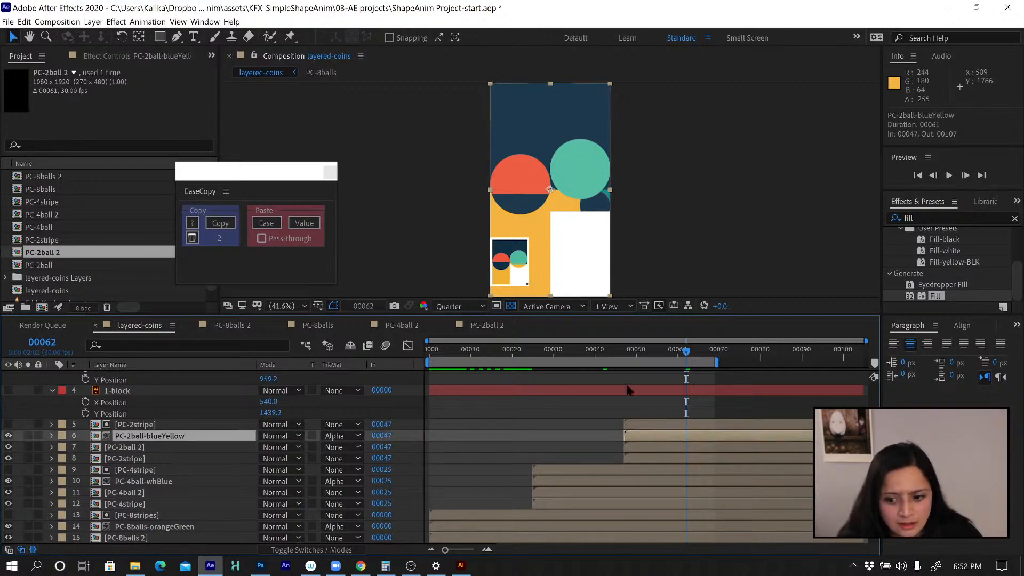
key("space")
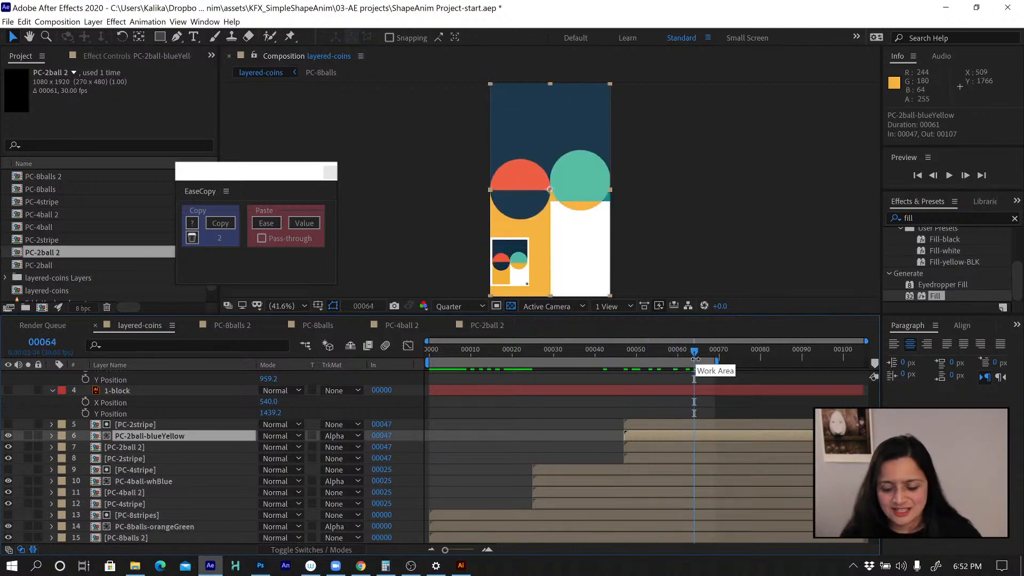
key("shift+Page_Down")
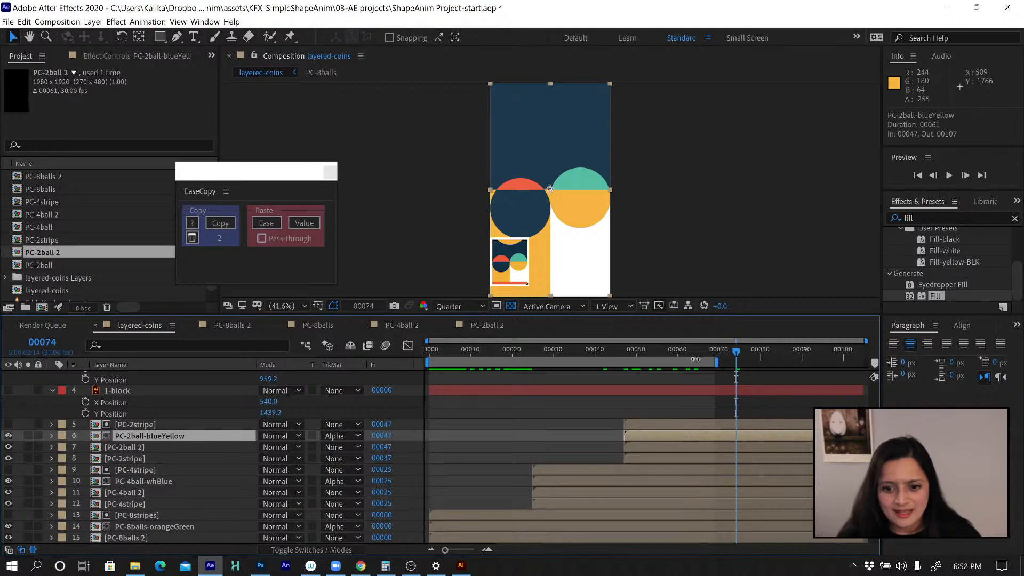
Make the 1-ball and 1-block layers visible
left_click(148, 425)
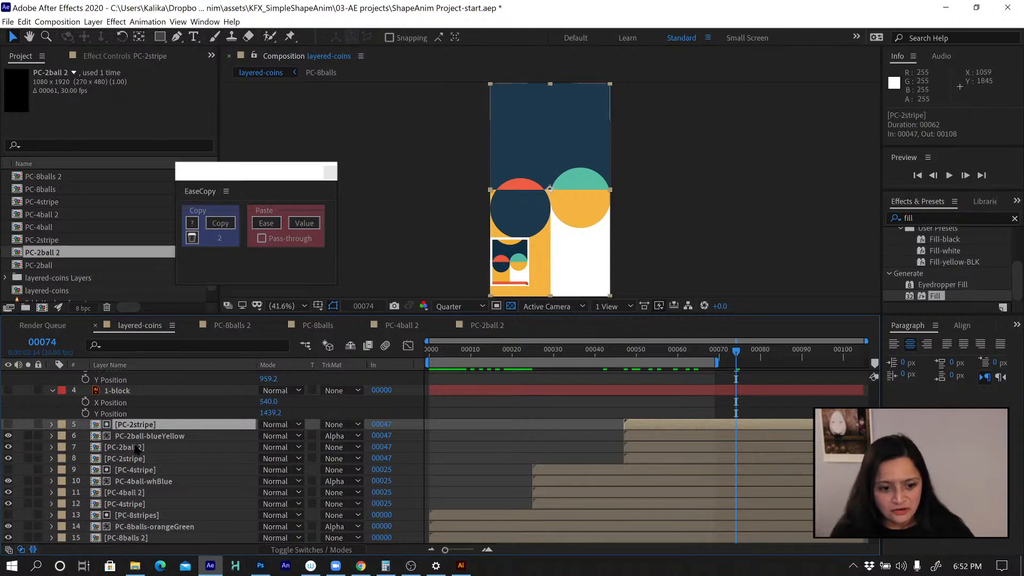
scroll(138, 434, "up", 2)
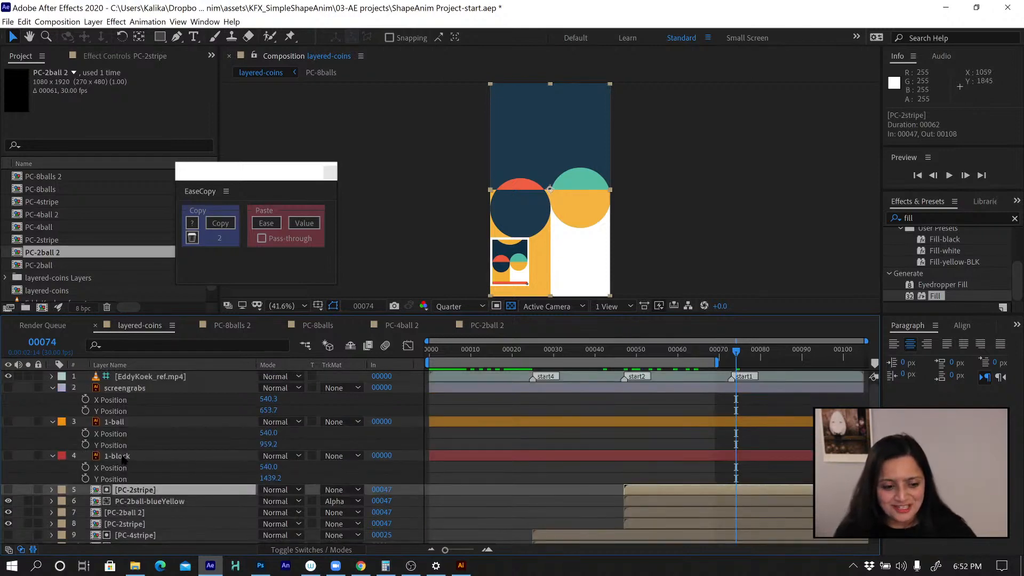
left_click(122, 457)
left_click(118, 422, "shift")
left_click(8, 422)
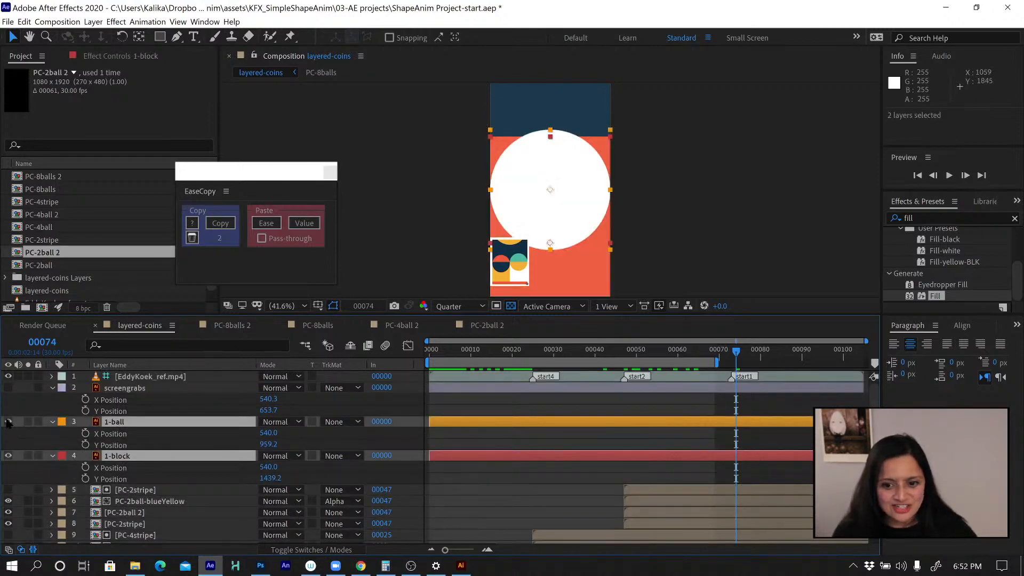
left_click(37, 441)
Expand the 1-block layer's properties and reset its transform
left_click(120, 456)
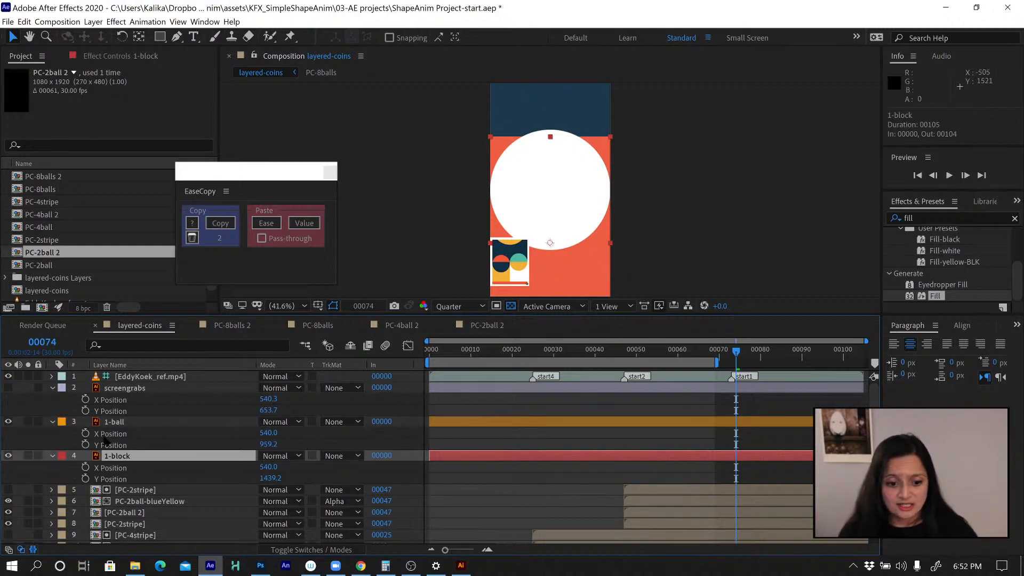
left_click(53, 456)
left_click(53, 456)
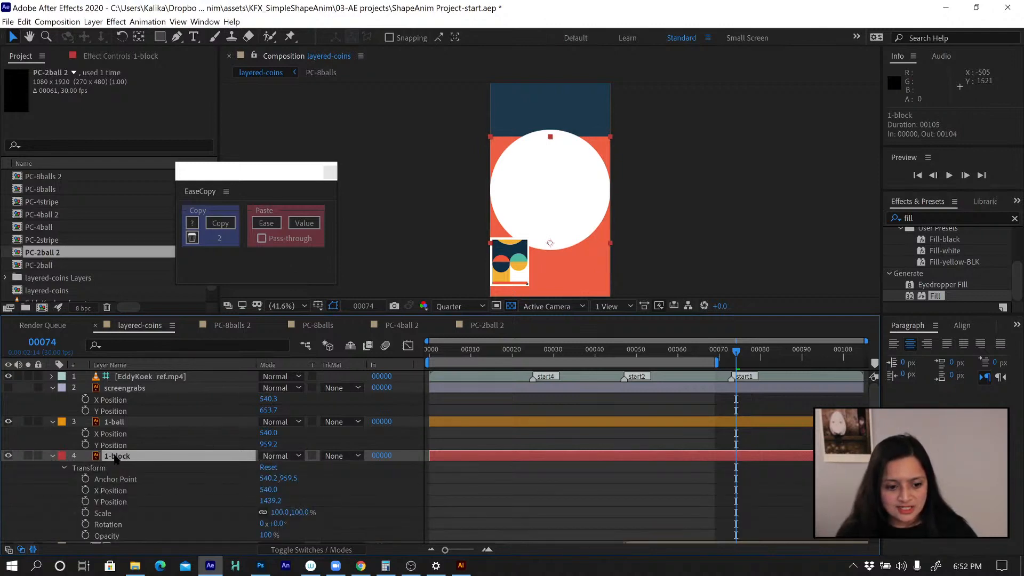
left_click(268, 467)
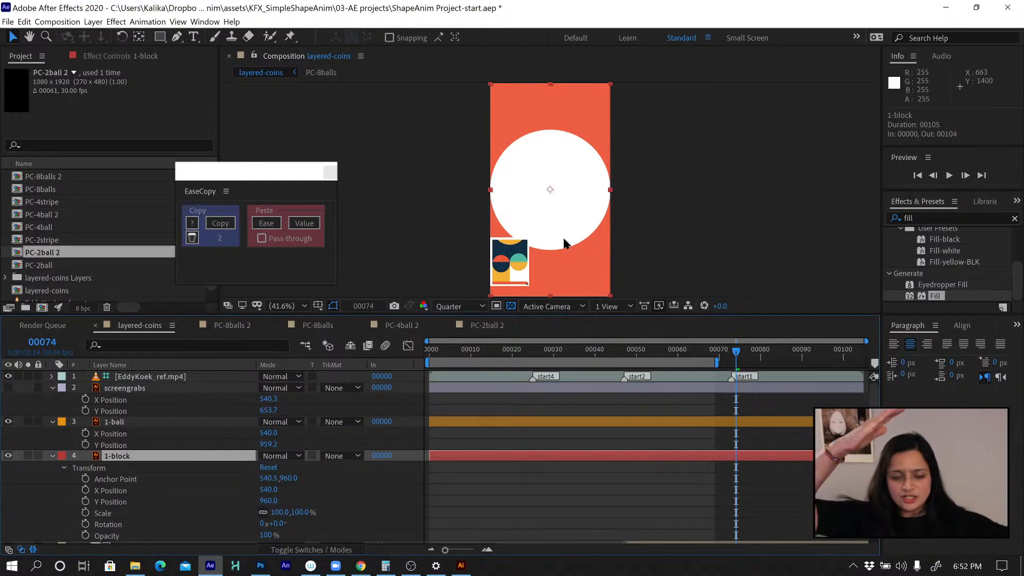
Check the composition's height in its settings and set 1-block's Y Position to 1920
left_click(57, 21)
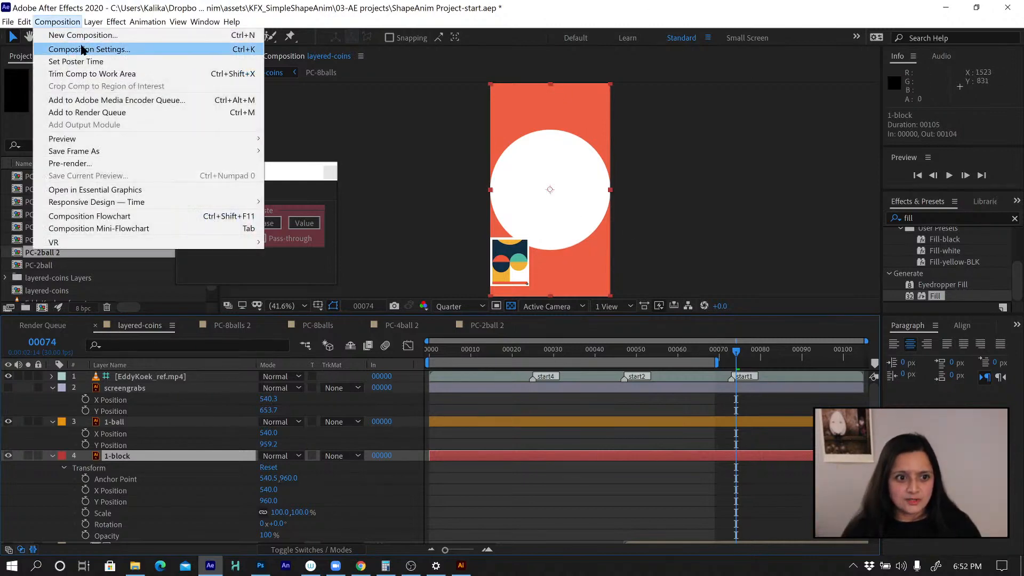
left_click(80, 48)
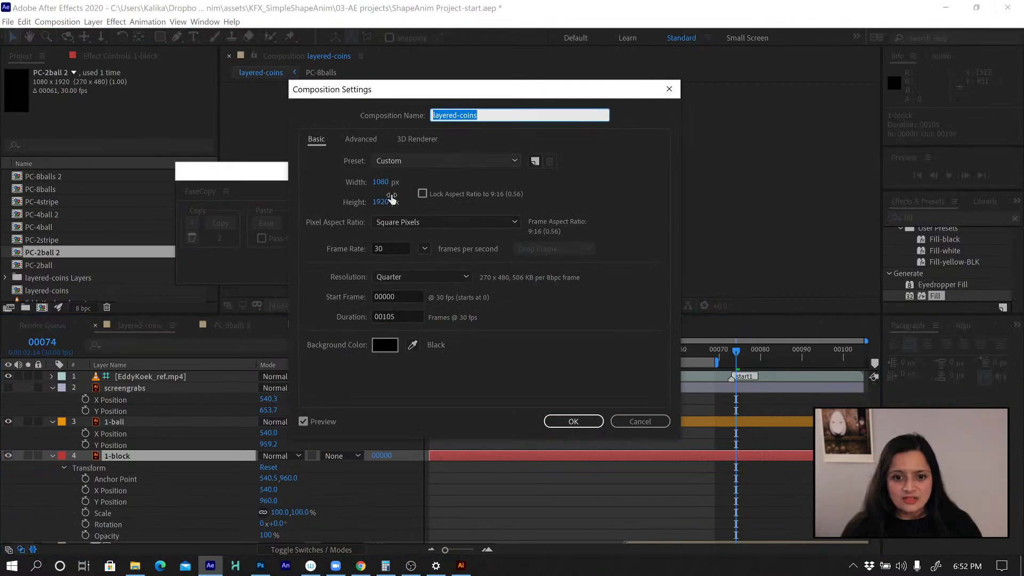
left_click(639, 421)
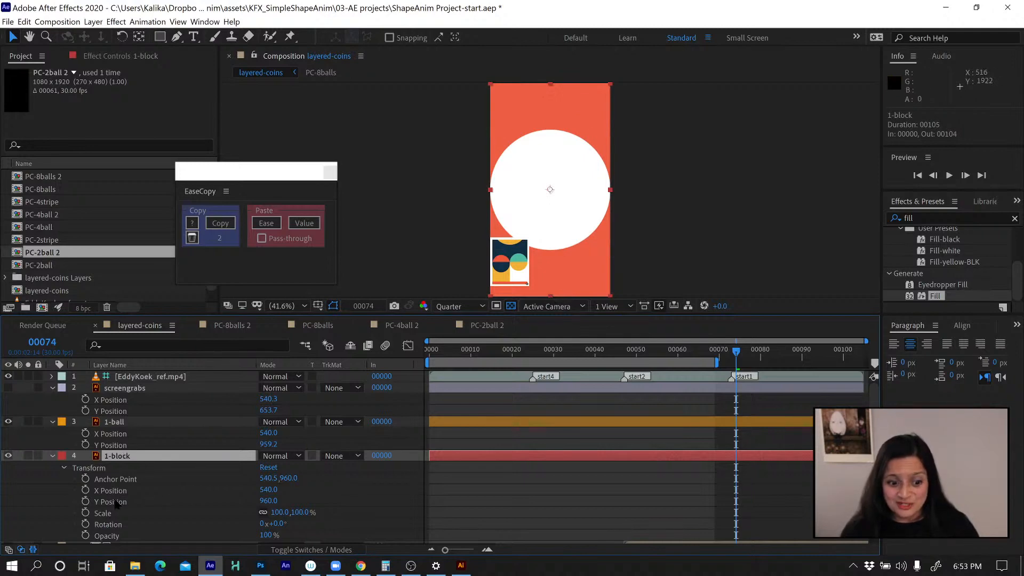
left_click(115, 501)
left_click(267, 501)
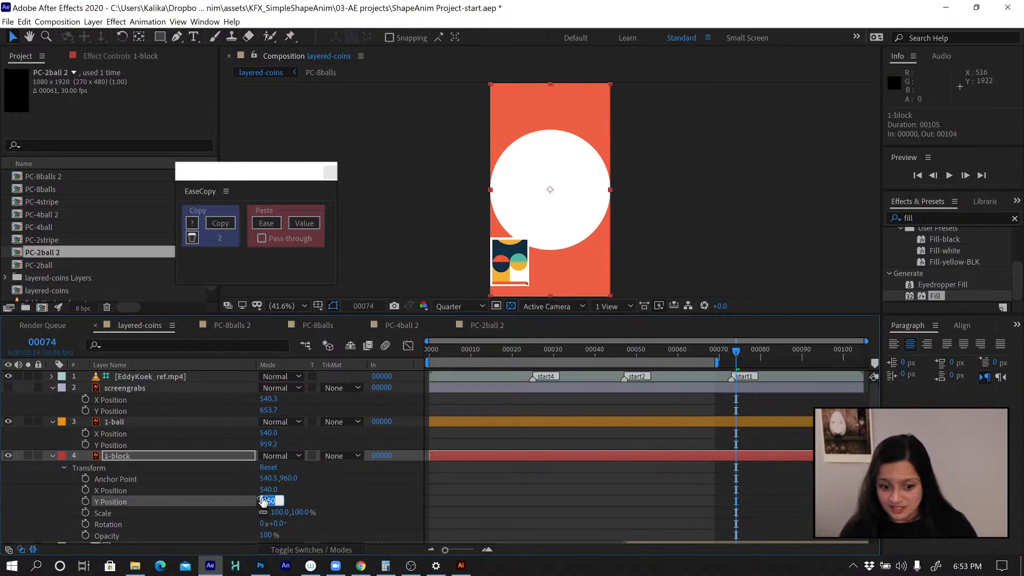
type("1920")
key("Return")
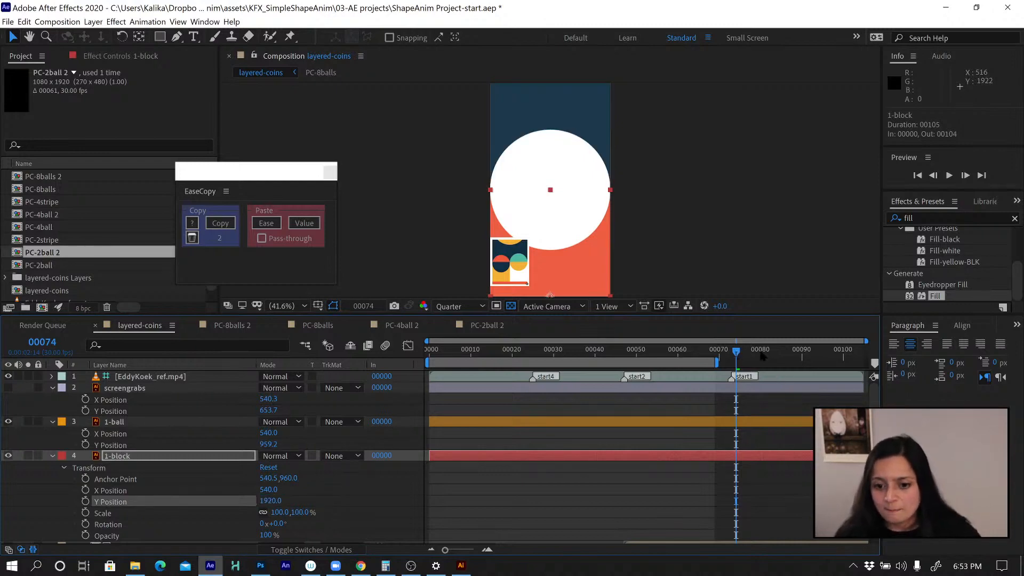
Add a Y Position keyframe to 1-block at frame 89, where the reference shows the full two-tone ball
left_click_drag(763, 356, 803, 361)
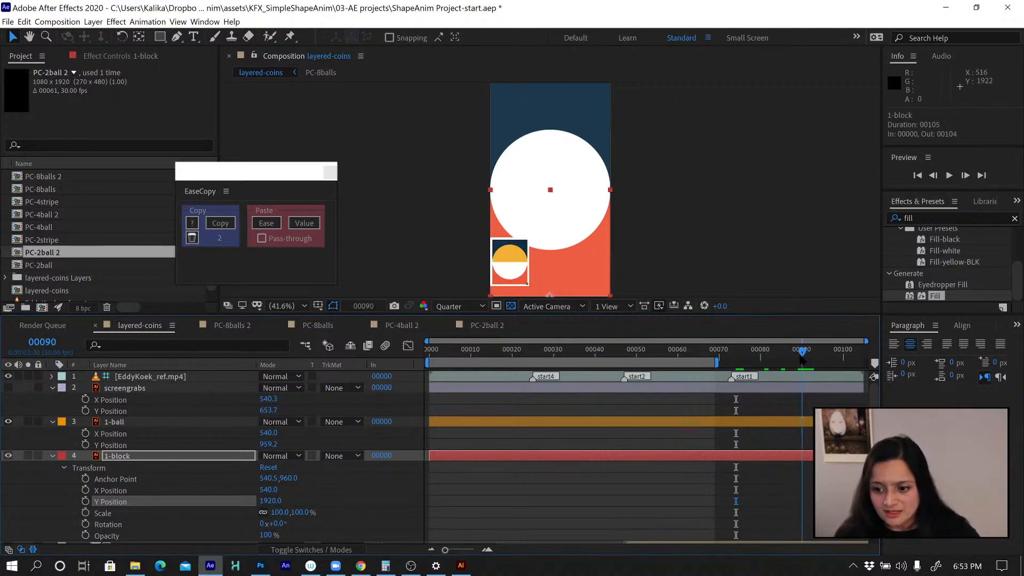
left_click_drag(801, 360, 798, 360)
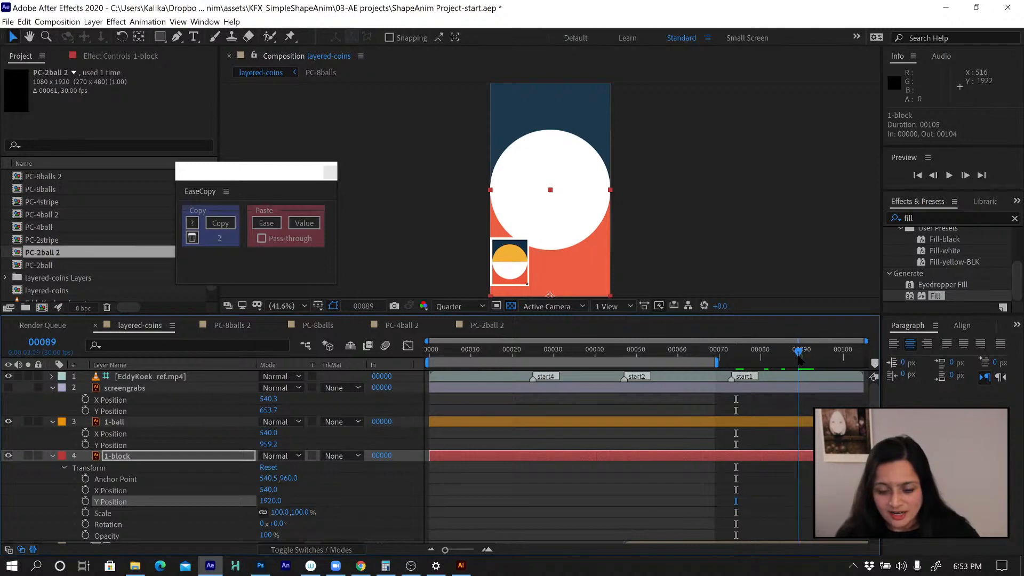
left_click(85, 501)
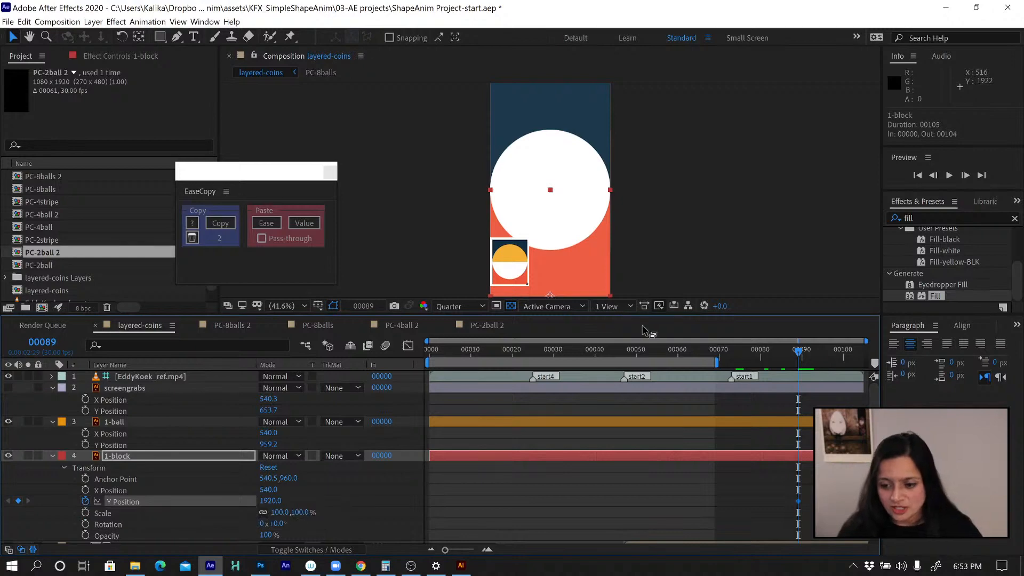
At frame 73, the start1 marker, move 1-block down out of the frame to a Y Position of about 2887
left_click_drag(743, 352, 732, 352)
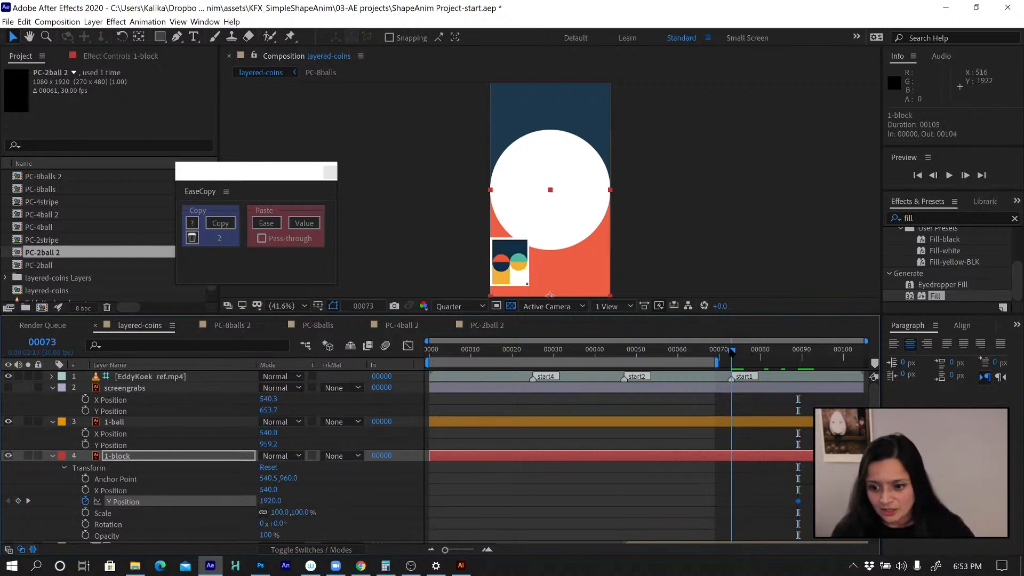
left_click(125, 455)
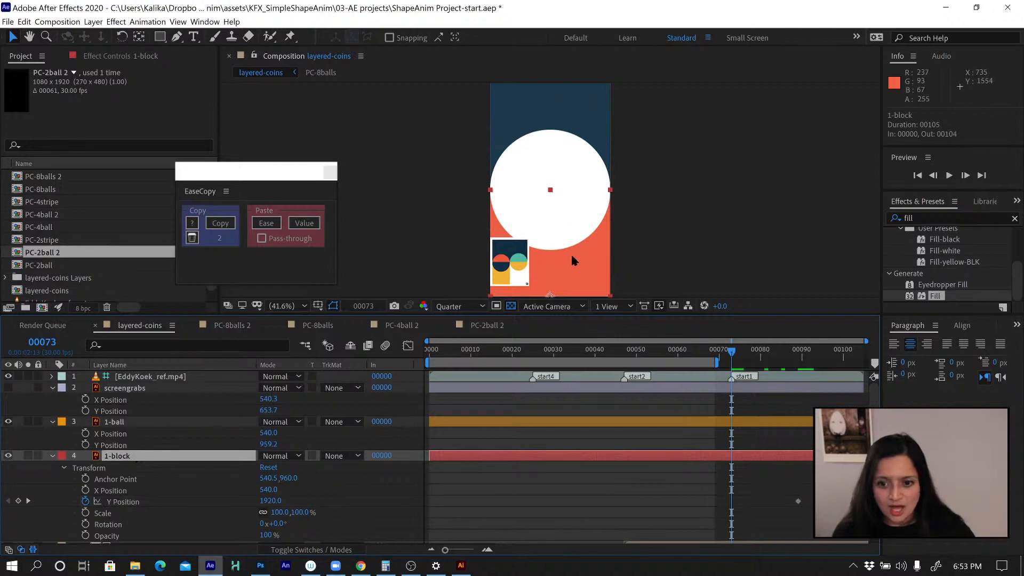
left_click_drag(570, 253, 579, 355)
key("shift+Down")
key("shift+Down")
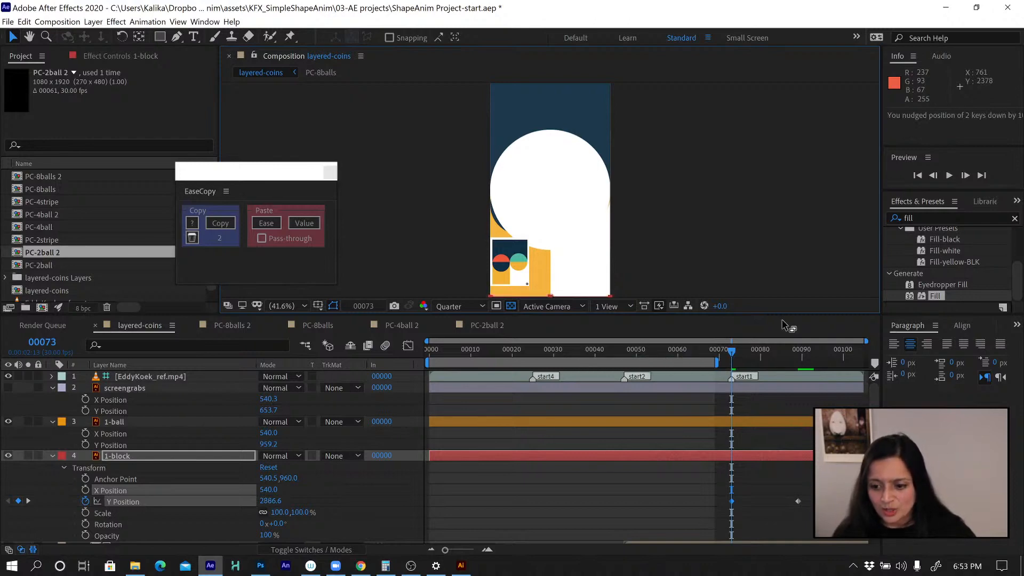
At frame 104, move 1-block up out of the frame to a Y Position of about -1000, and return to the first frame
left_click(777, 347)
left_click(801, 360)
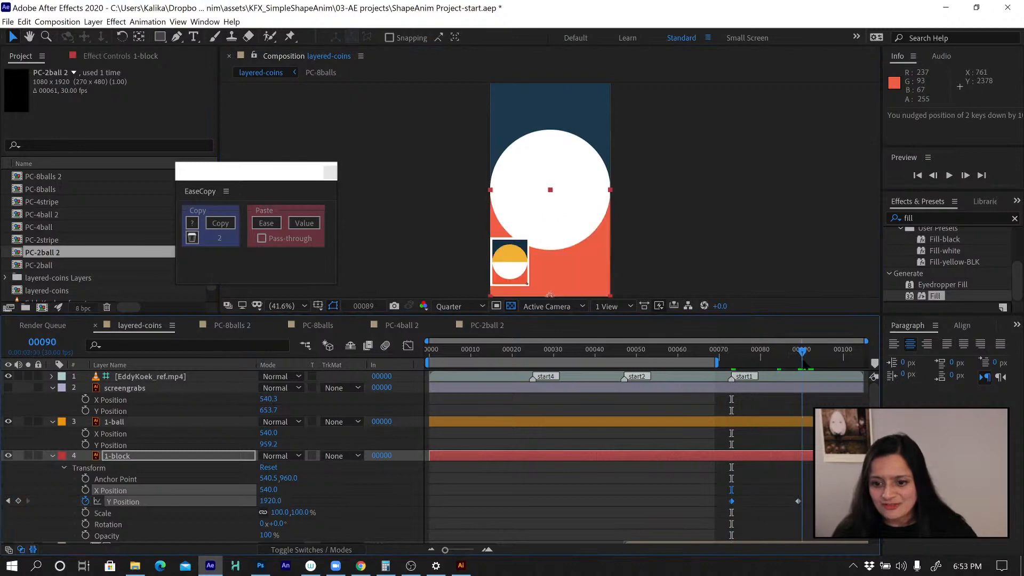
left_click_drag(802, 360, 864, 370)
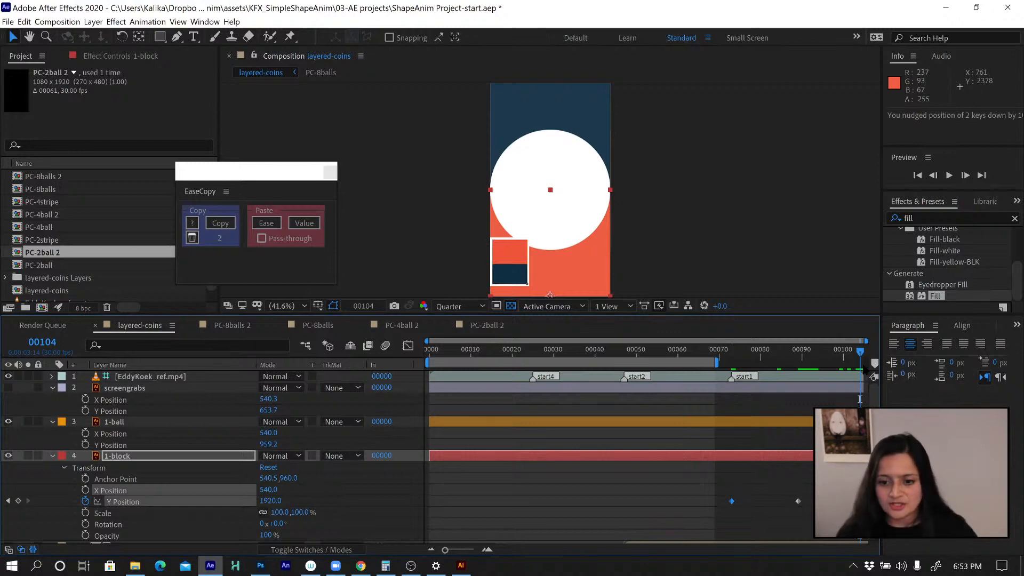
key("shift+Up")
key("shift+Up")
key("shift+Up")
key("shift+Up")
key("shift+Up")
key("shift+Up")
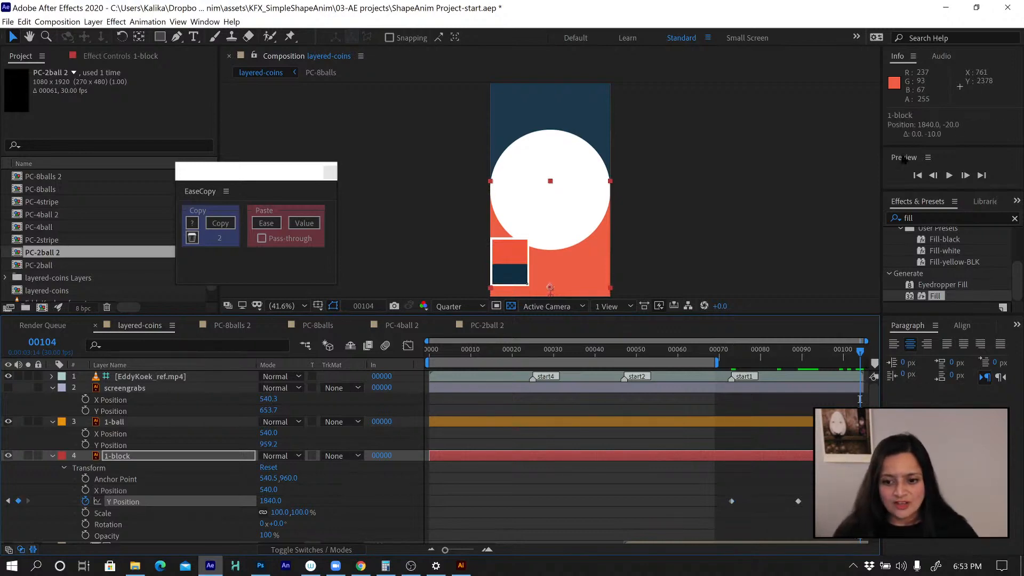
left_click_drag(596, 170, 583, 55)
left_click_drag(582, 114, 588, 65)
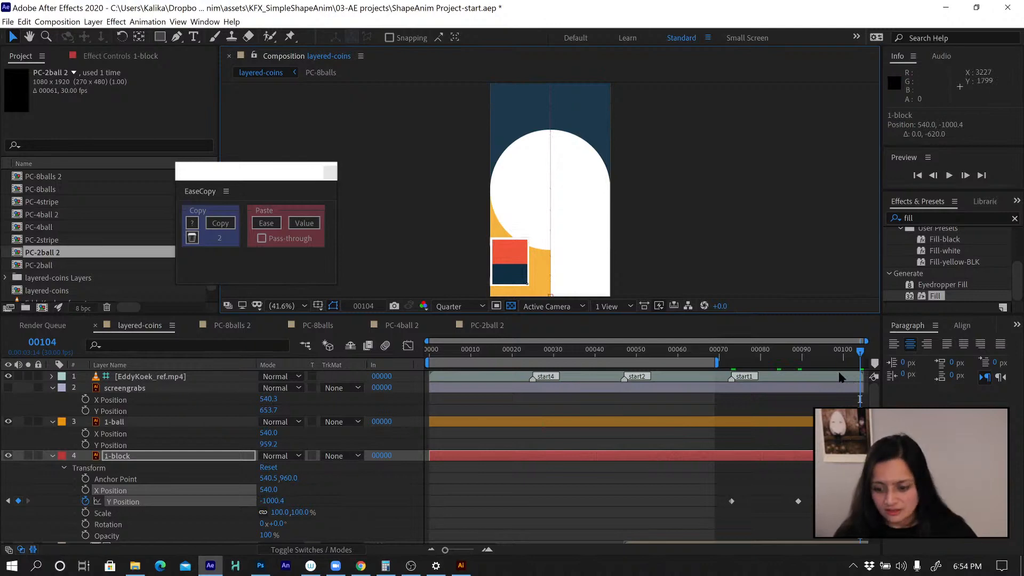
key("Home")
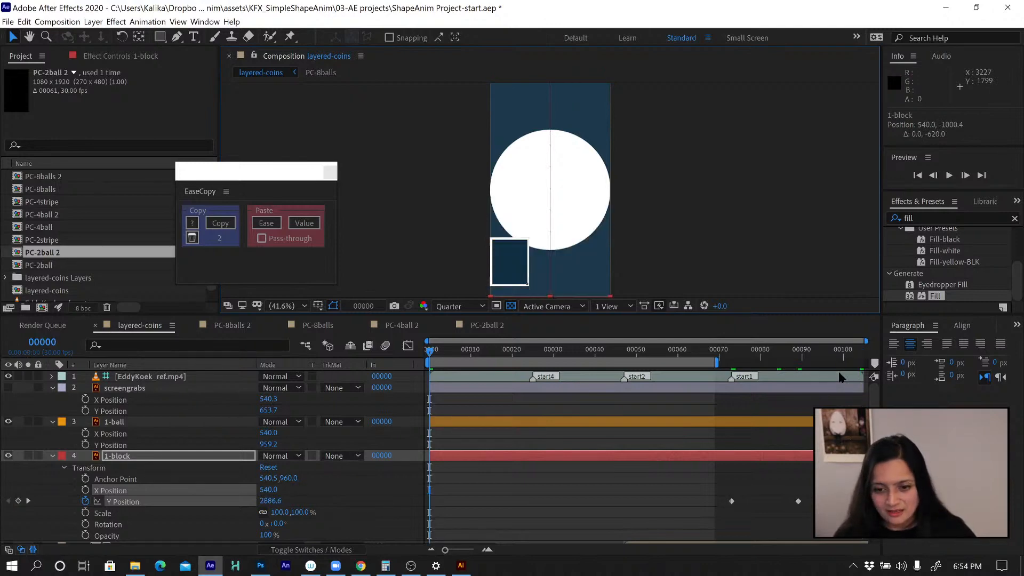
At frame 104, lower 1-block slightly to a Y Position of about -920
key("End")
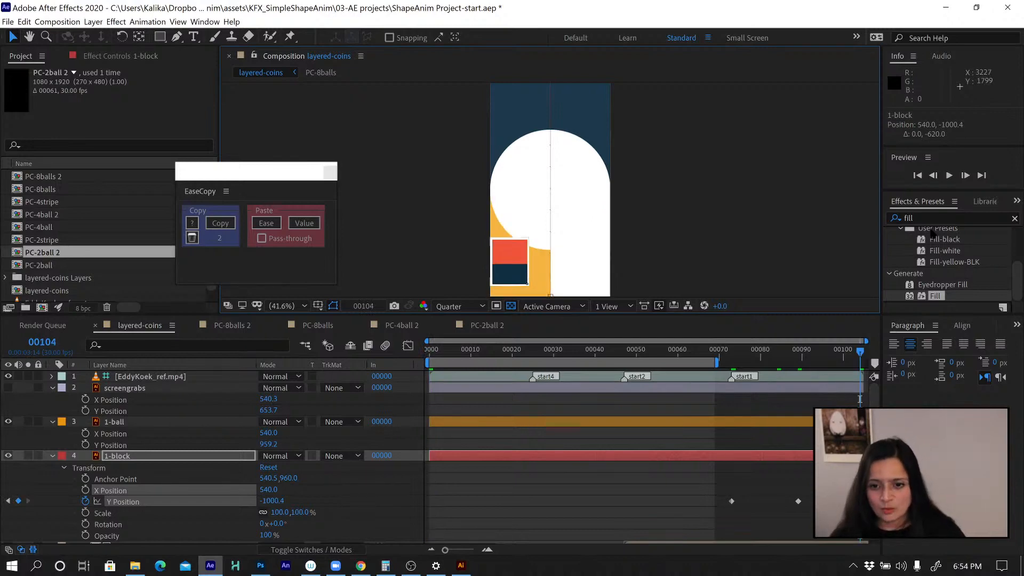
scroll(576, 215, "down", 2)
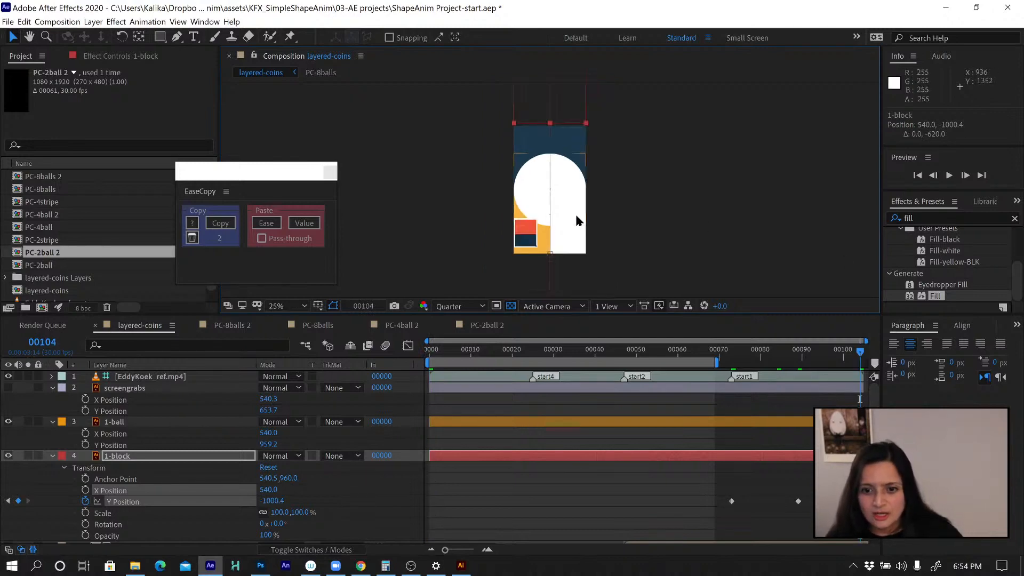
key("shift+Down")
key("shift+Down")
key("shift+Down")
key("shift+Down")
key("shift+Down")
key("shift+Down")
key("shift+Down")
key("shift+Down")
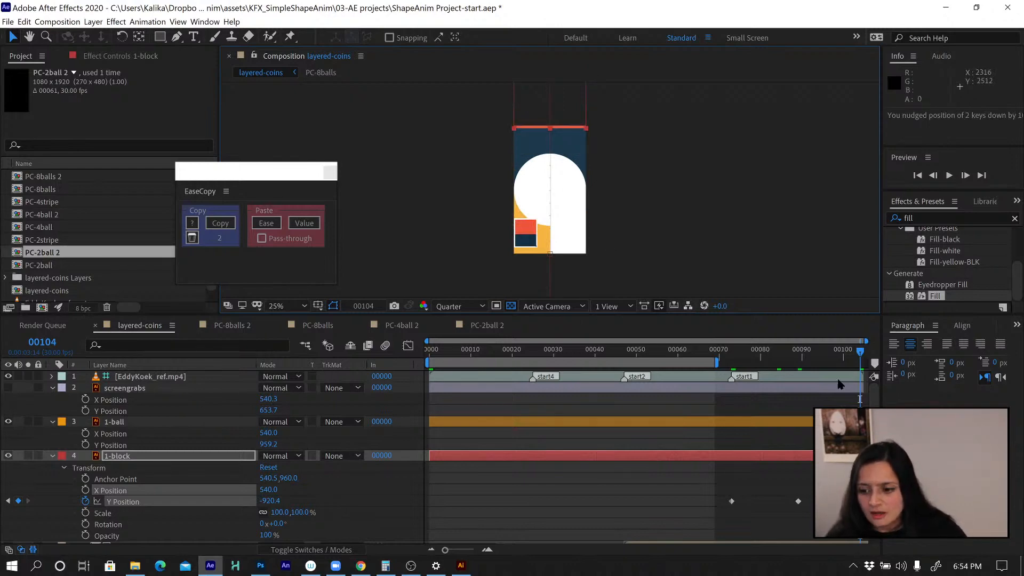
Apply Easy Ease to 1-block's Y Position keyframe at frame 89 and check its motion from frame 73 to 104
left_click(798, 502)
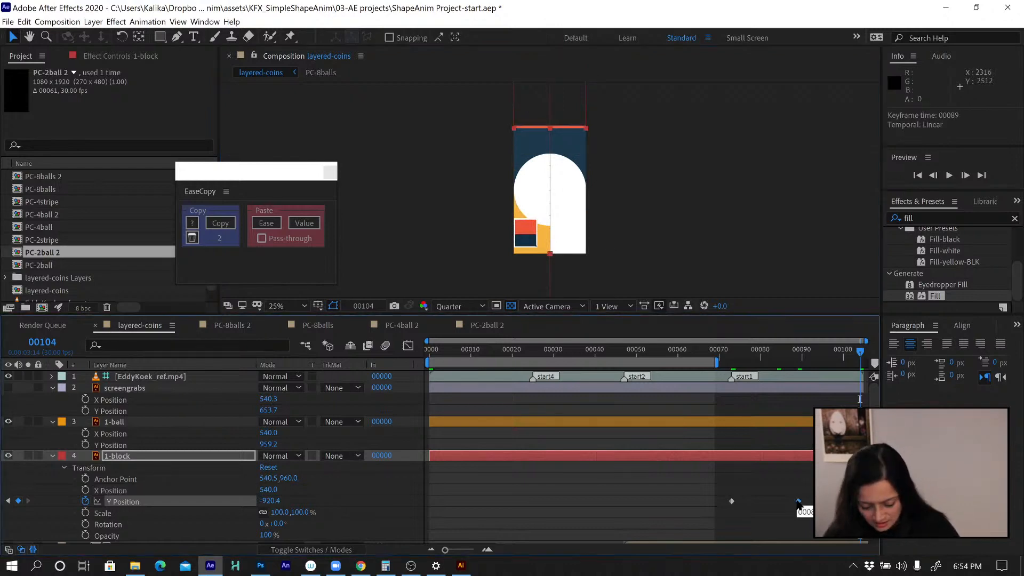
key("F9")
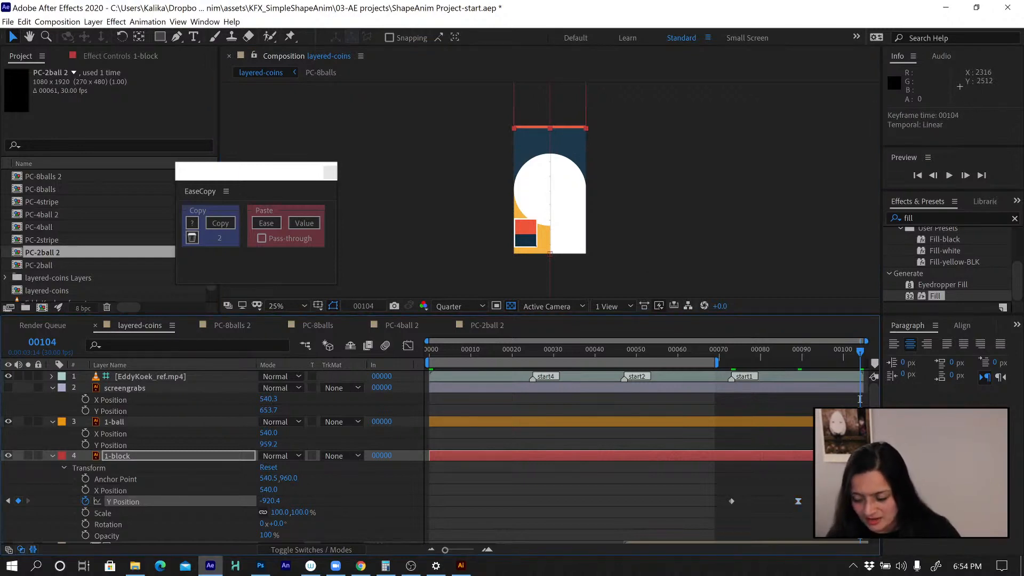
left_click(798, 352)
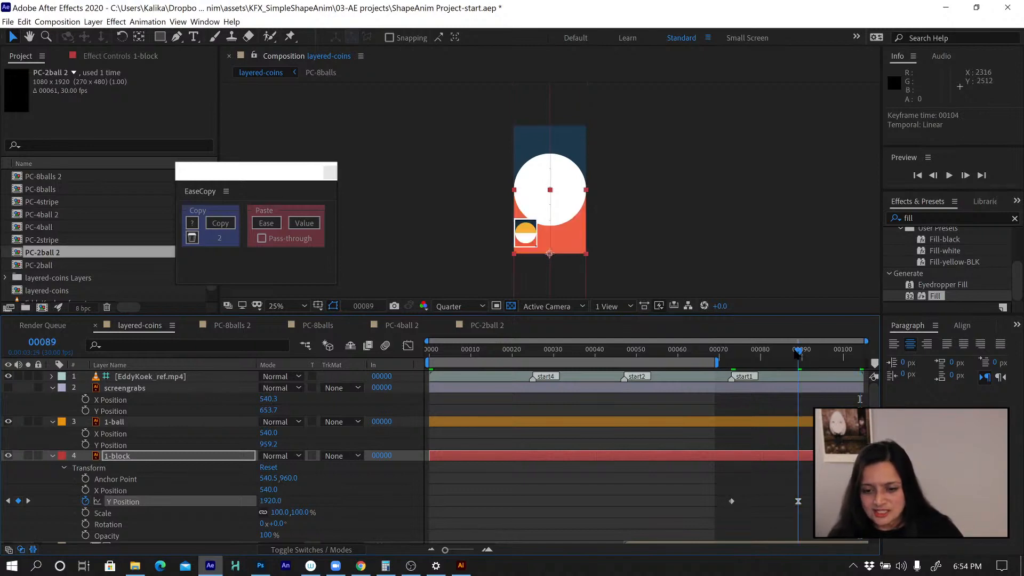
left_click_drag(798, 351, 867, 379)
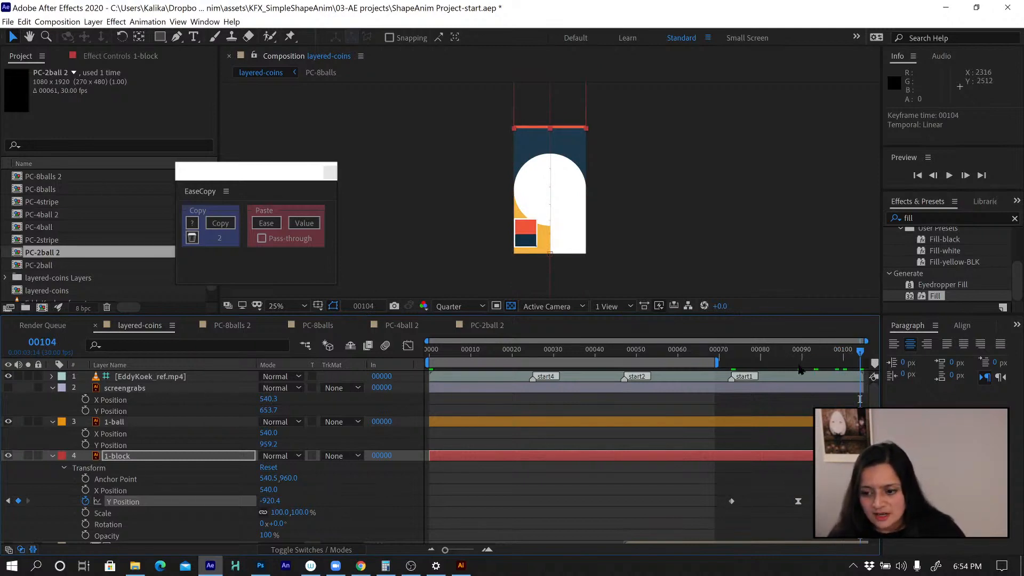
left_click(728, 352)
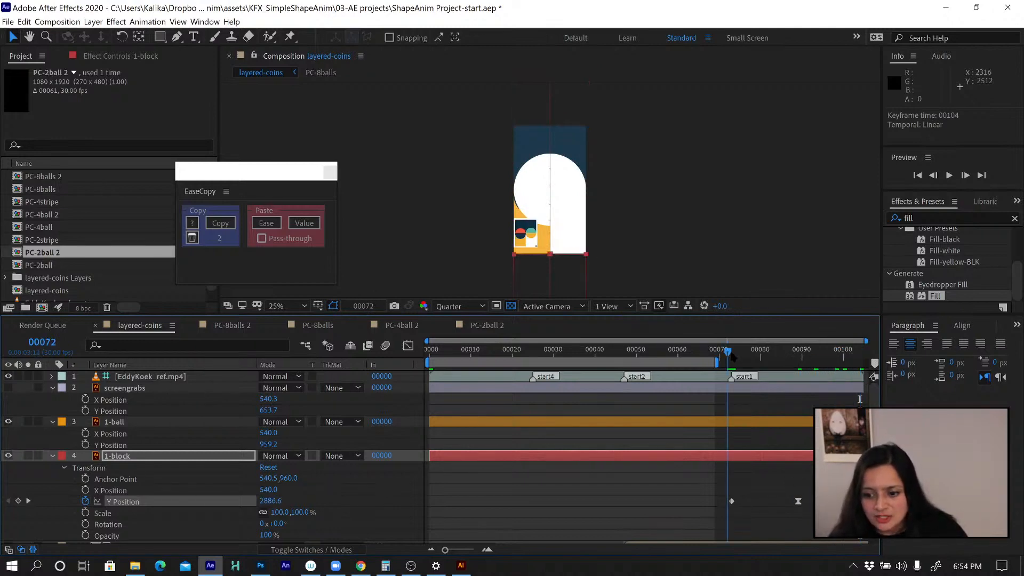
left_click_drag(731, 354, 732, 356)
Add a Y Position keyframe to 1-ball at frame 89, in line with 1-block's middle keyframe
left_click(112, 423)
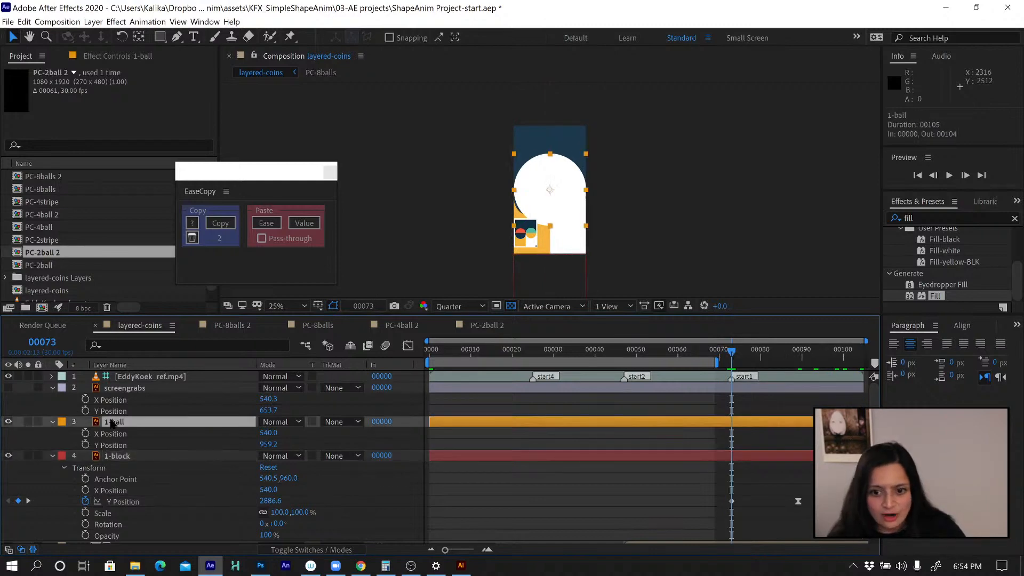
left_click_drag(778, 350, 785, 355)
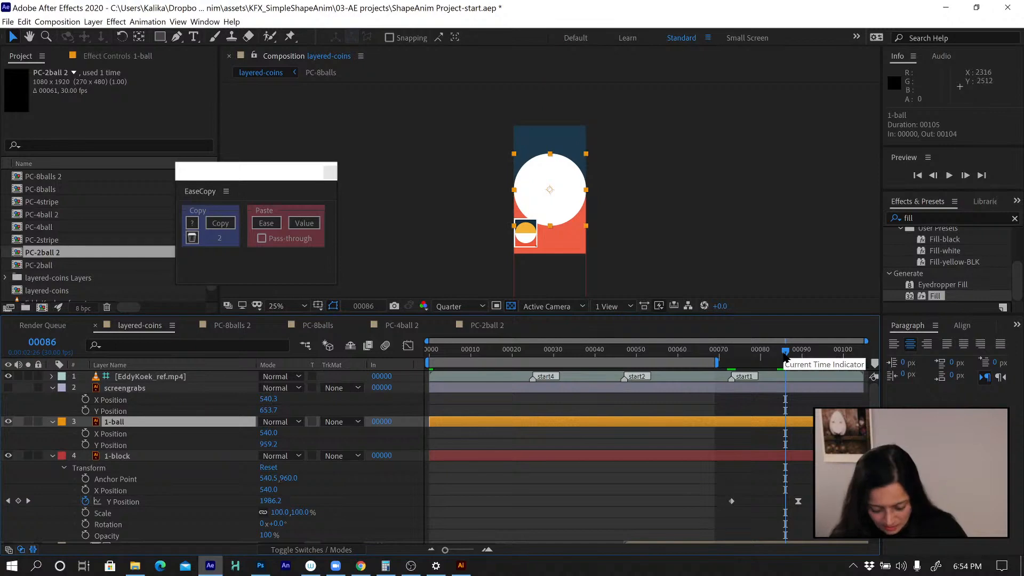
key("k")
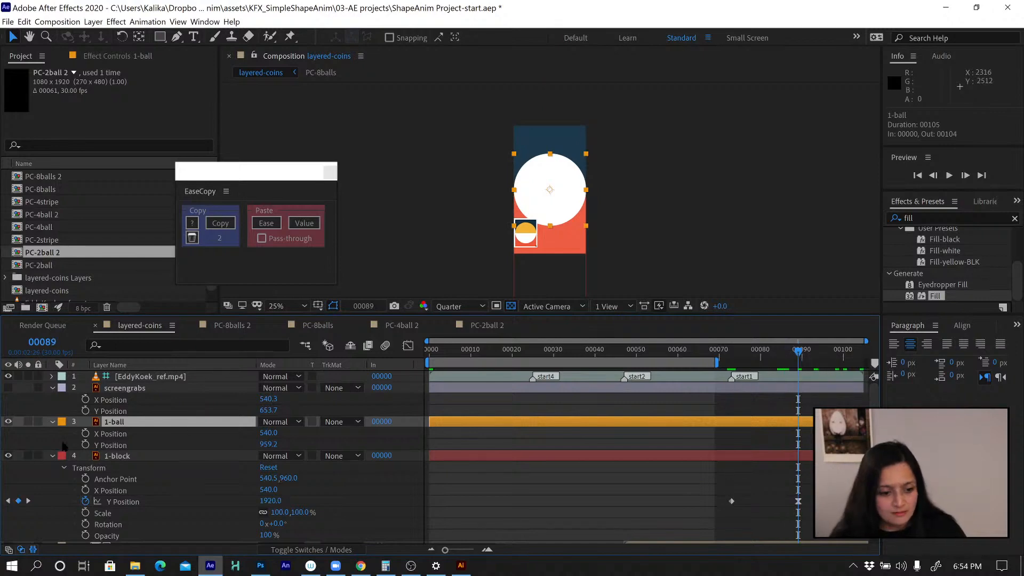
left_click(85, 445)
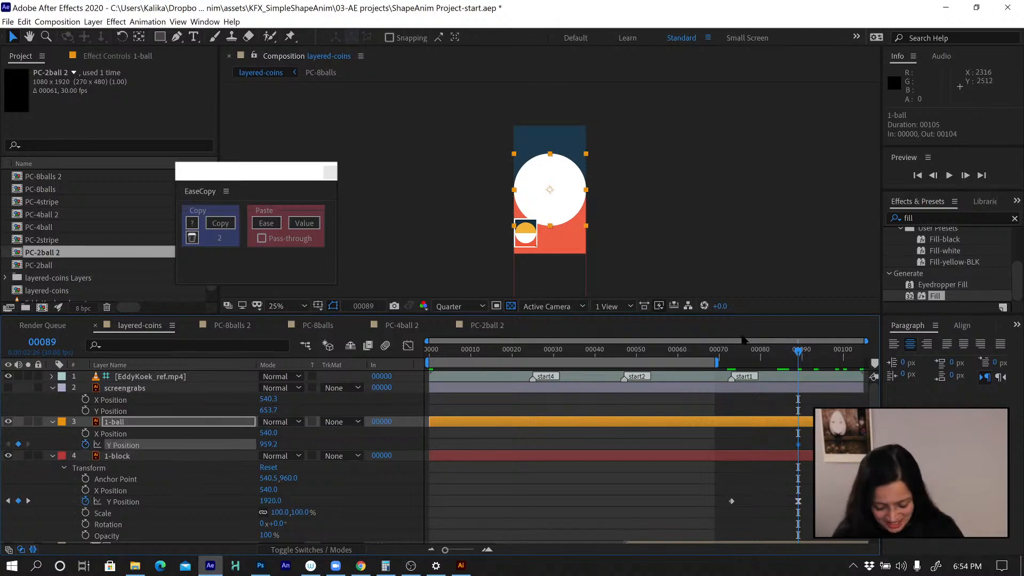
At frame 73, move 1-ball straight up out of the frame to a Y Position of about -553
key("j")
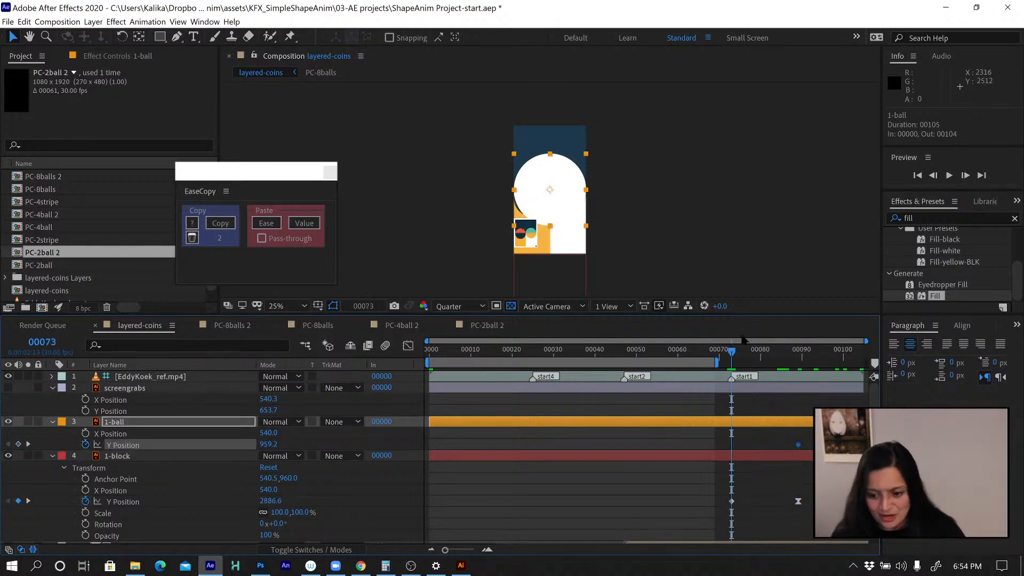
left_click(129, 422)
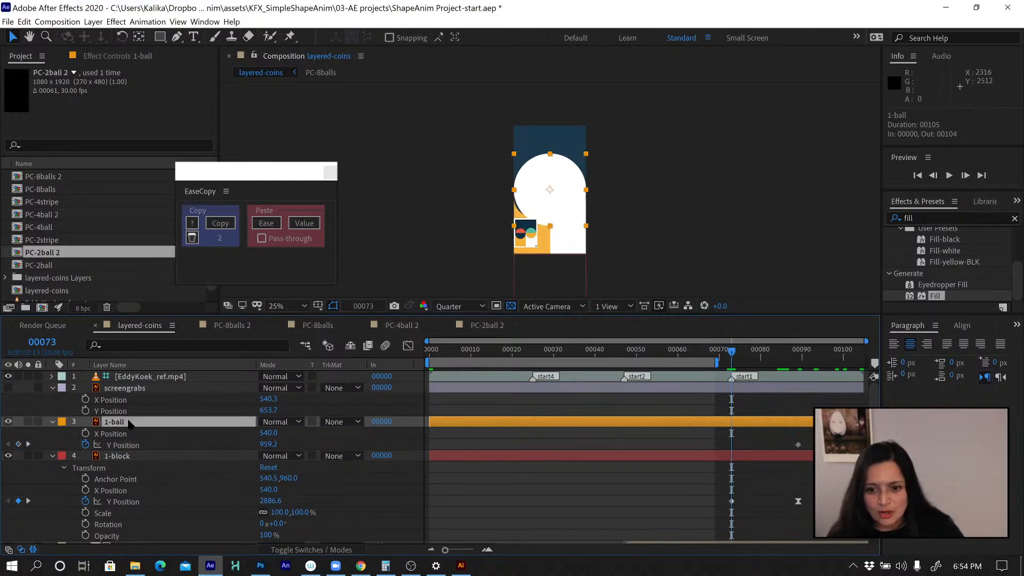
key("shift+Up")
key("shift+Up")
key("shift+Up")
key("shift+Up")
key("shift+Up")
key("shift+Up")
key("shift+Up")
key("shift+Up")
key("shift+Up")
key("shift+Up")
key("shift+Up")
key("shift+Up")
key("shift+Up")
key("shift+Up")
key("shift+Up")
key("shift+Up")
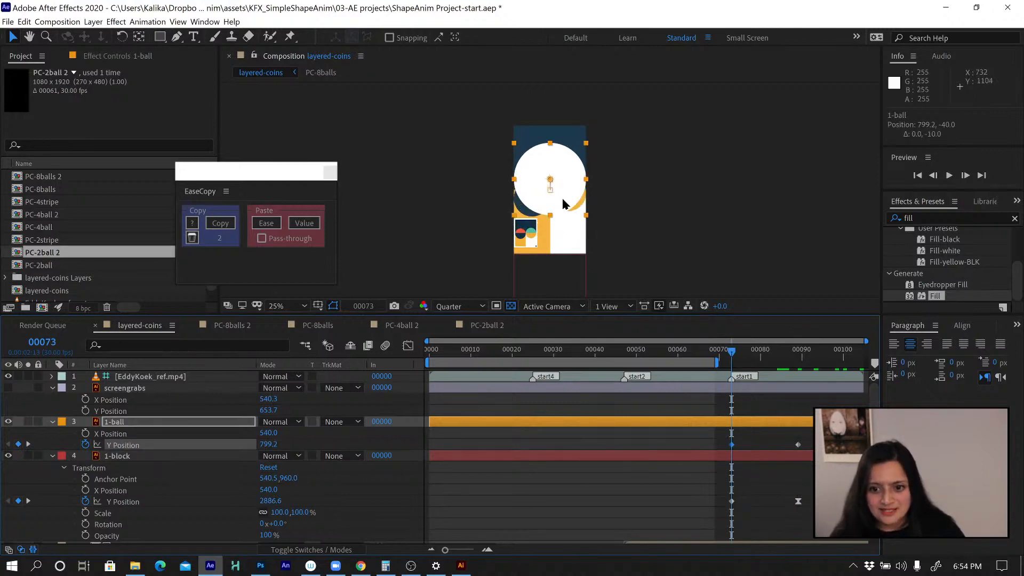
left_click_drag(563, 204, 564, 113)
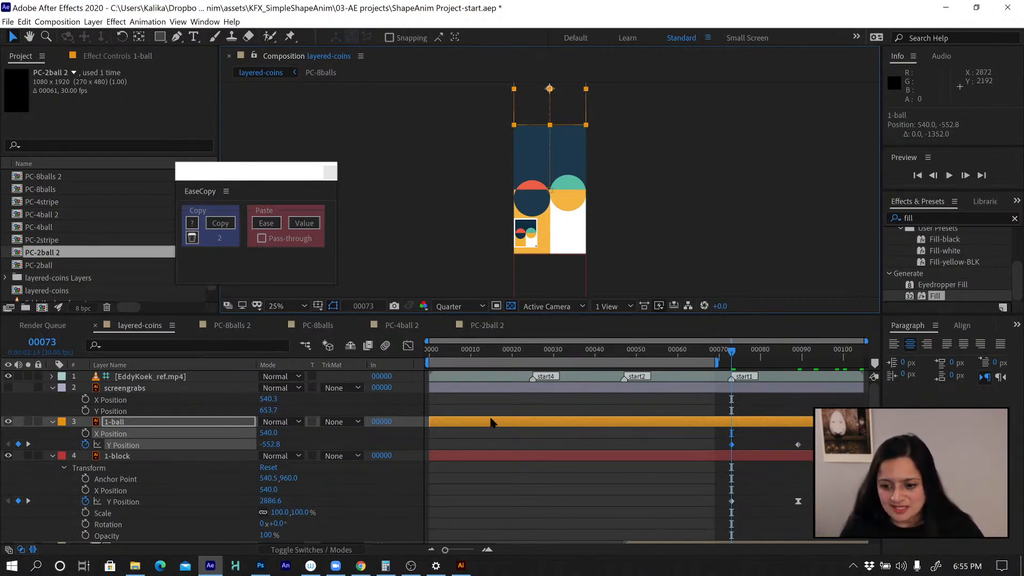
Trim the start of both 1-ball and 1-block to frame 73, the start1 marker
left_click(513, 456, "shift")
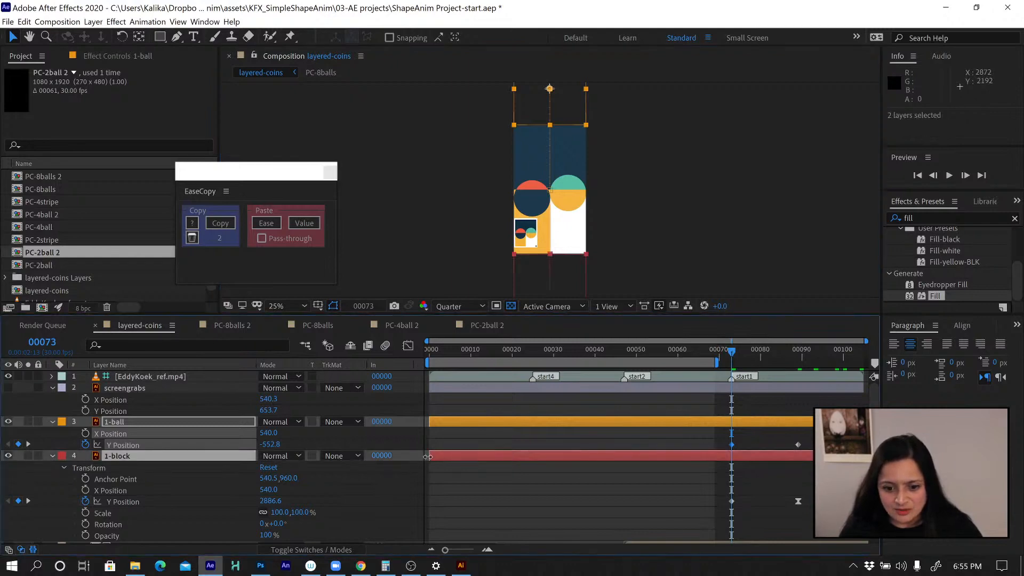
left_click_drag(428, 456, 729, 465)
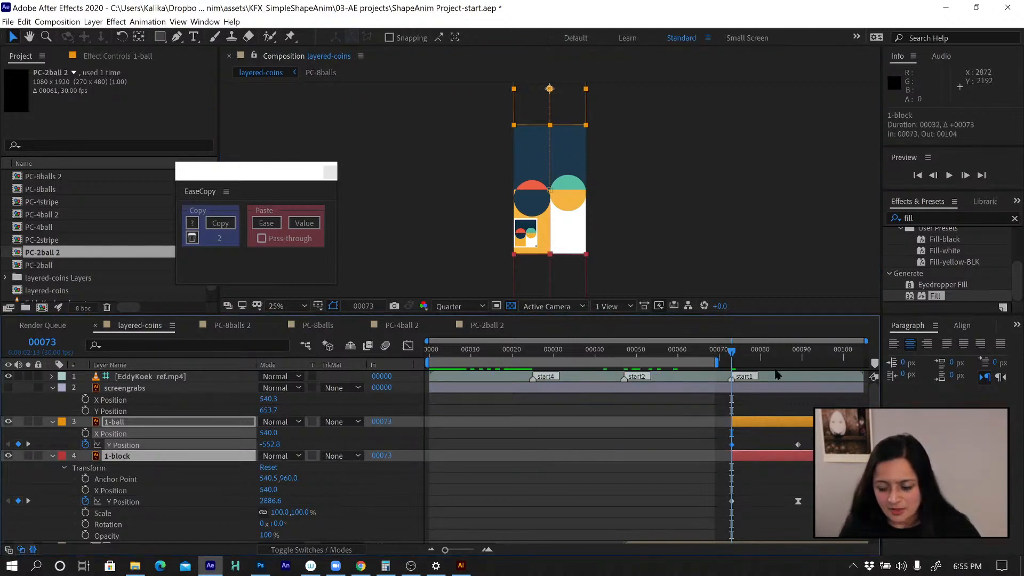
Easy Ease 1-ball's keyframe at frame 89, and at frame 104 move the ball down out of the frame to a Y Position of about 2631
left_click(797, 444)
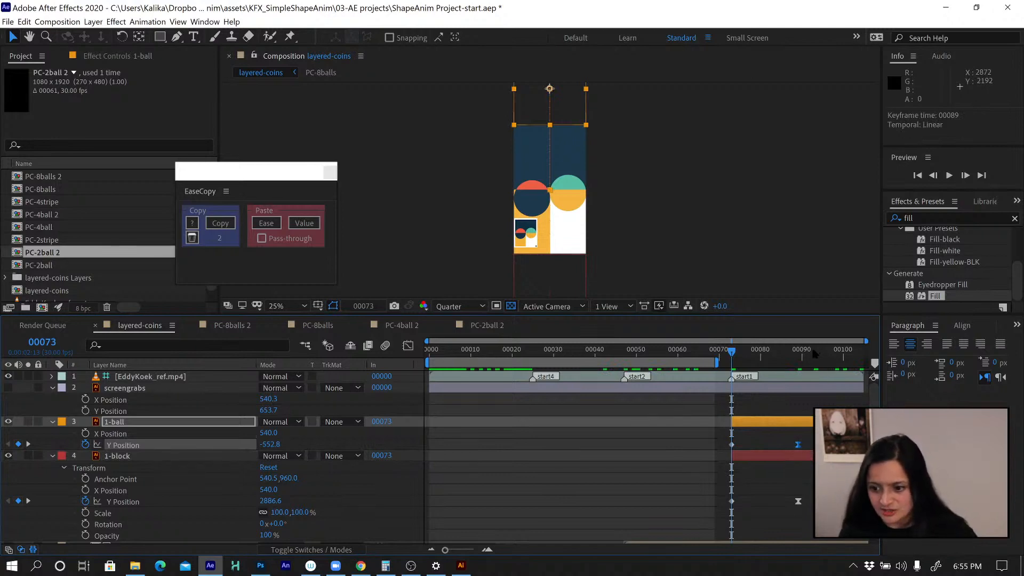
left_click(860, 355)
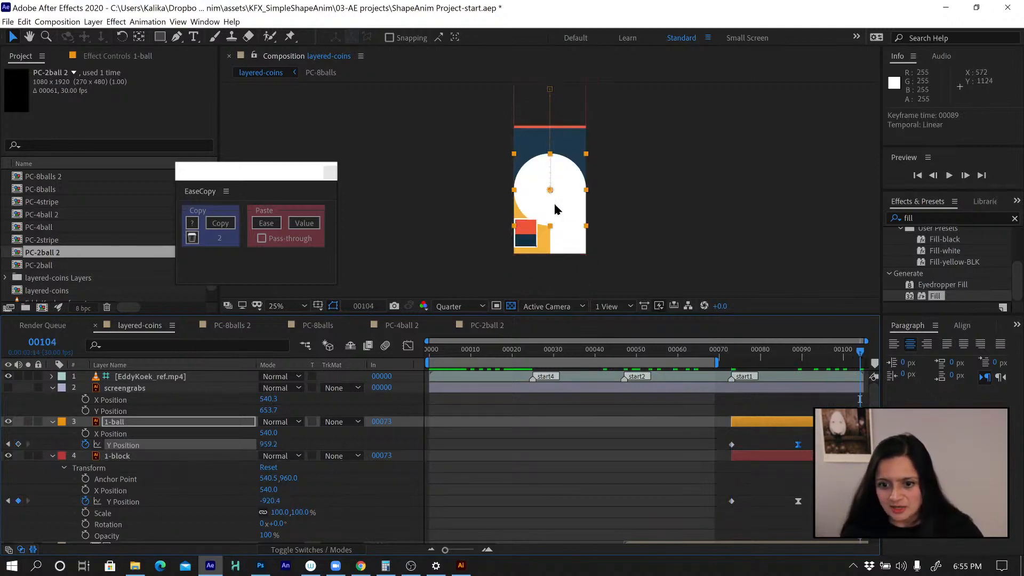
left_click_drag(555, 209, 591, 327)
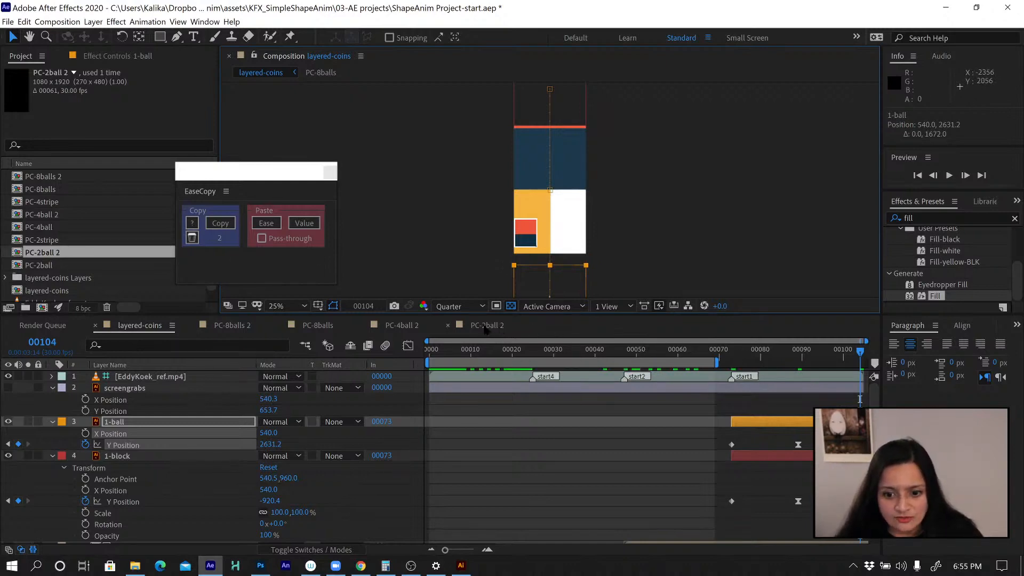
In the PC-2ball 2 composition, reveal 2-ball1's Y Position keyframes and copy the easing of all of them with EaseCopy
left_click(486, 325)
left_click(117, 422)
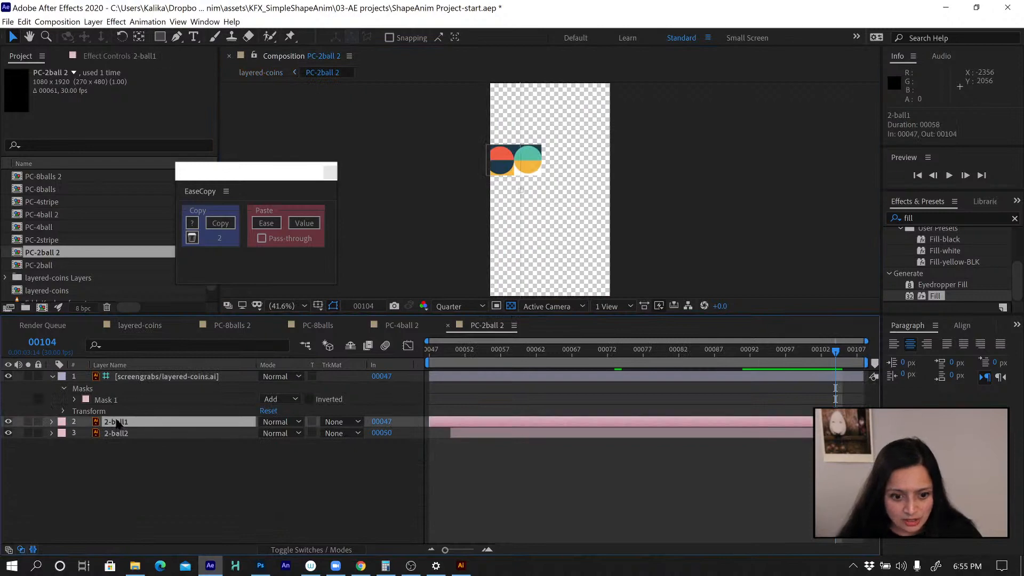
key("u")
left_click_drag(733, 428, 424, 442)
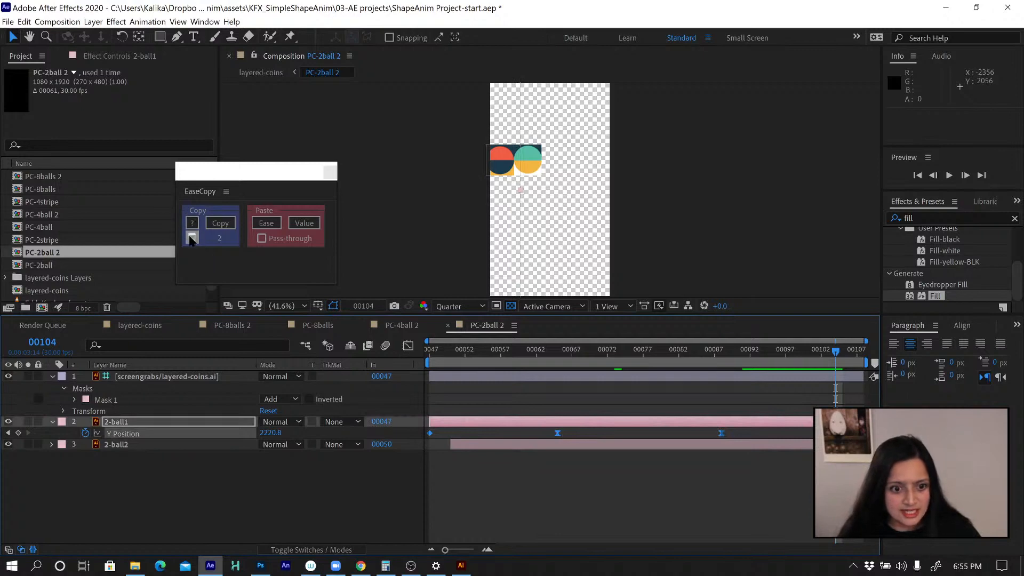
left_click(220, 223)
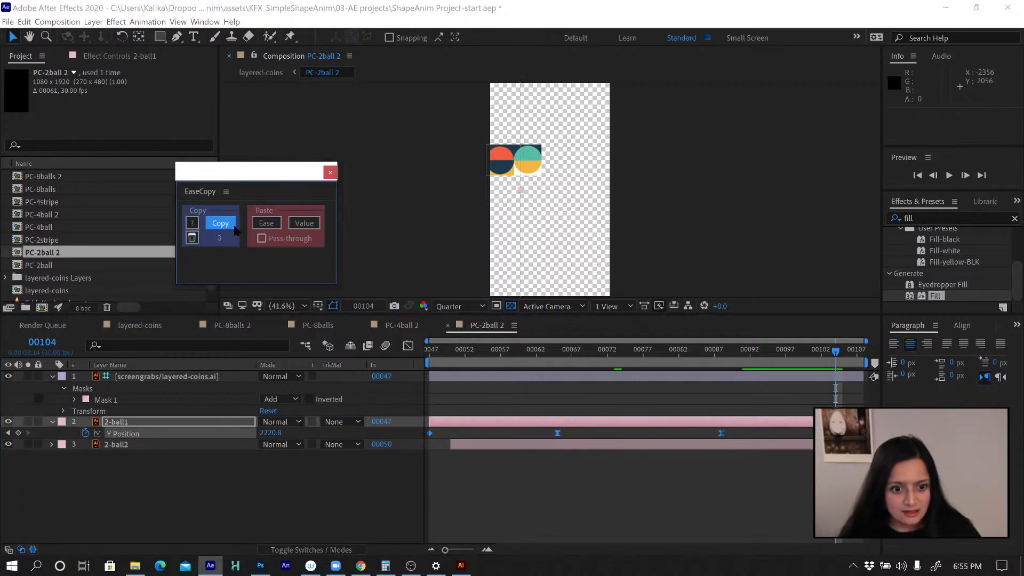
Back in layered-coins, paste the copied ease onto the Y Position keyframes of 1-ball and 1-block, and scrub through the motion
left_click(139, 325)
left_click(736, 356)
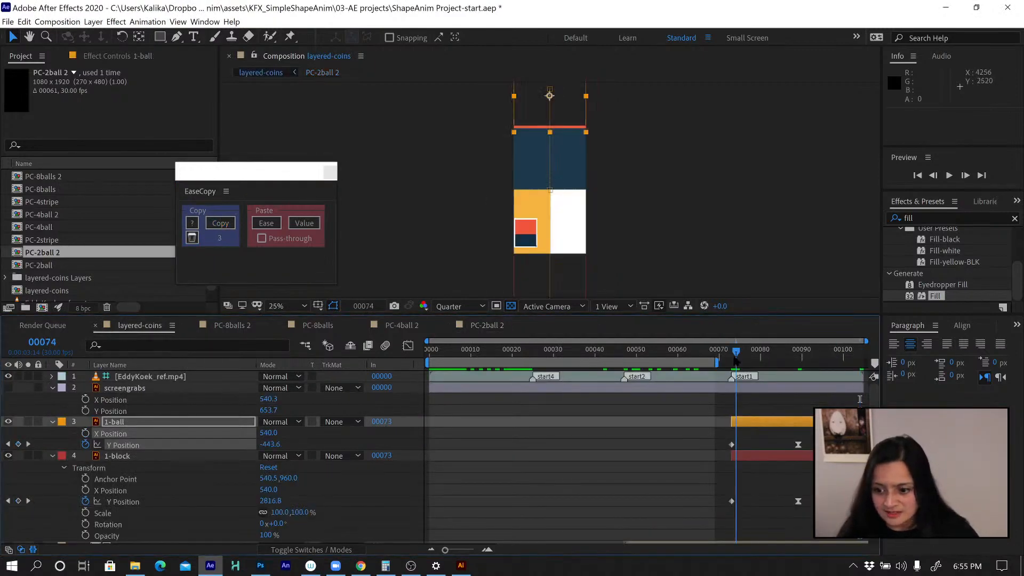
left_click_drag(734, 358, 731, 358)
left_click_drag(719, 441, 819, 452)
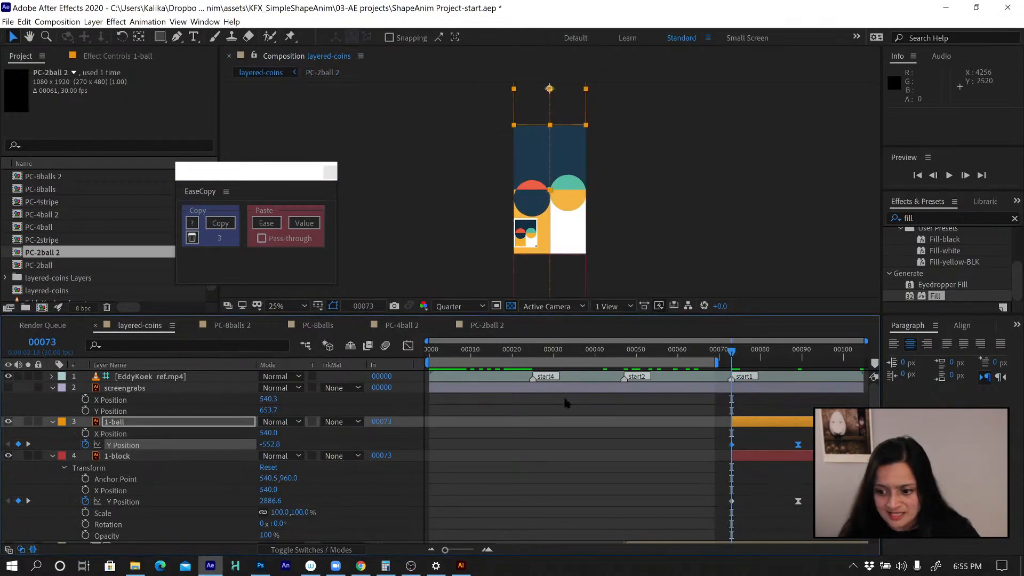
left_click(266, 224)
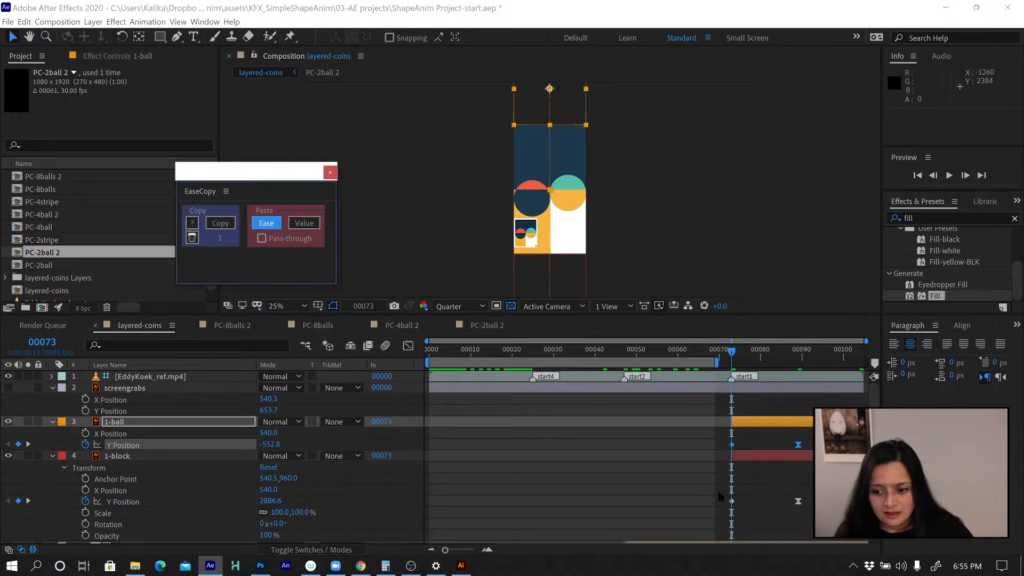
left_click_drag(719, 501, 814, 513)
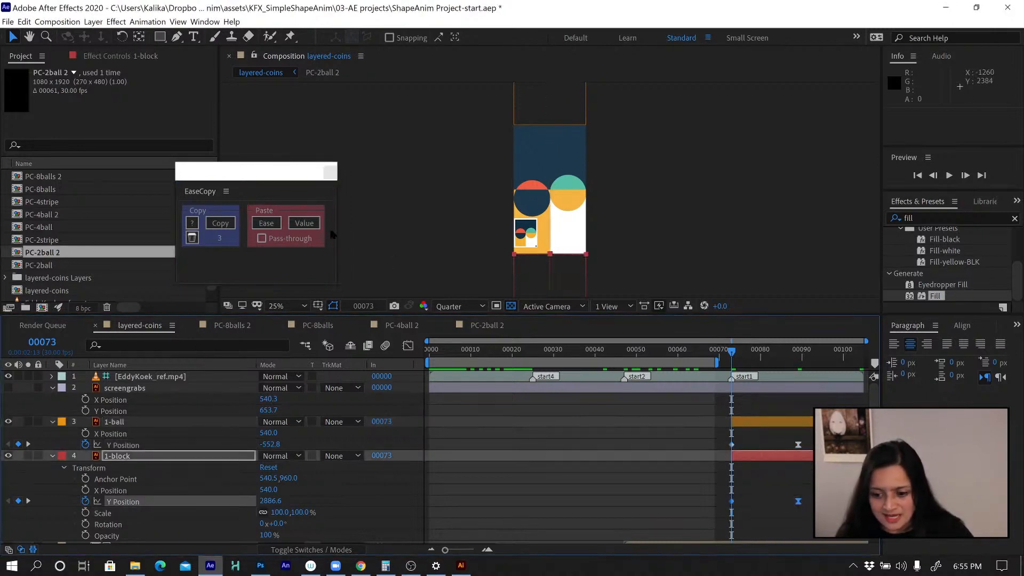
left_click(265, 225)
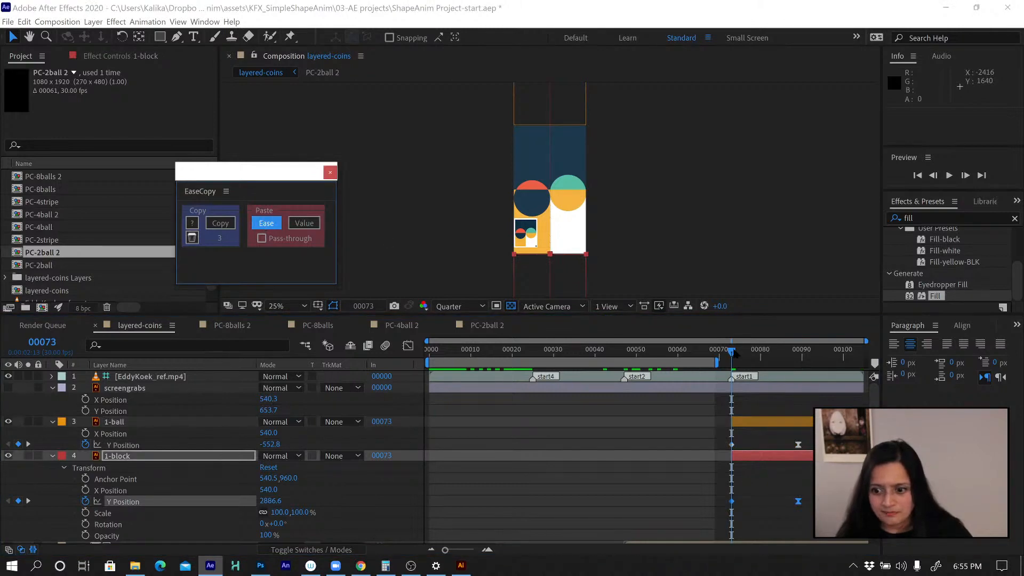
left_click_drag(735, 353, 794, 360)
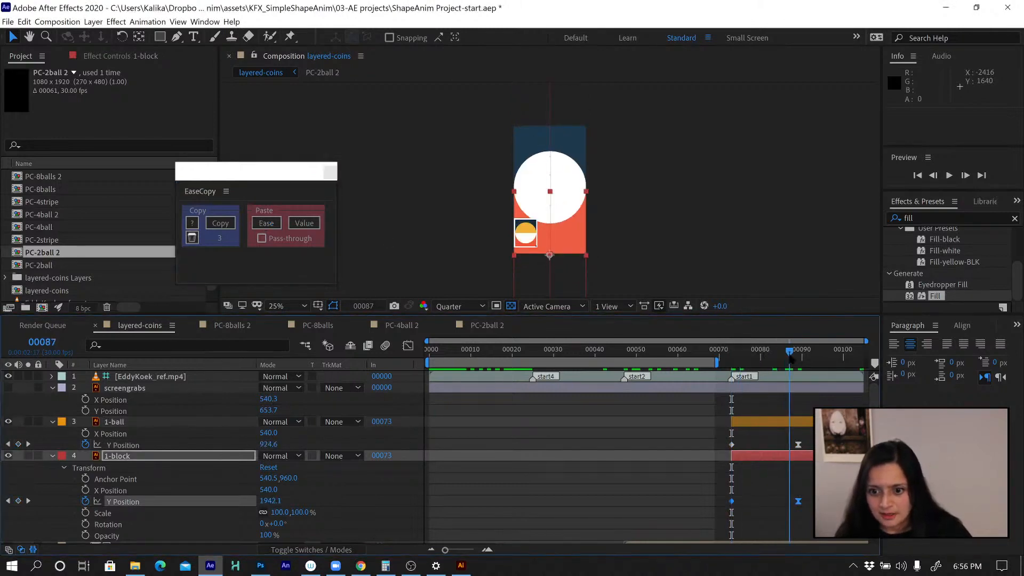
Duplicate 1-block and place the copy above 1-ball in the layer stack
left_click(52, 466)
left_click(52, 456)
left_click(128, 457)
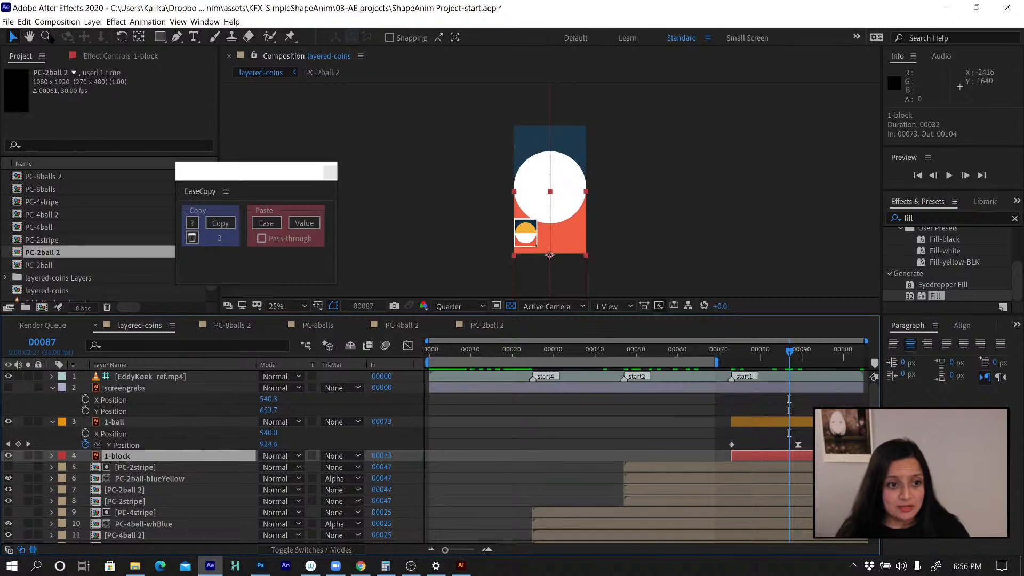
left_click(24, 21)
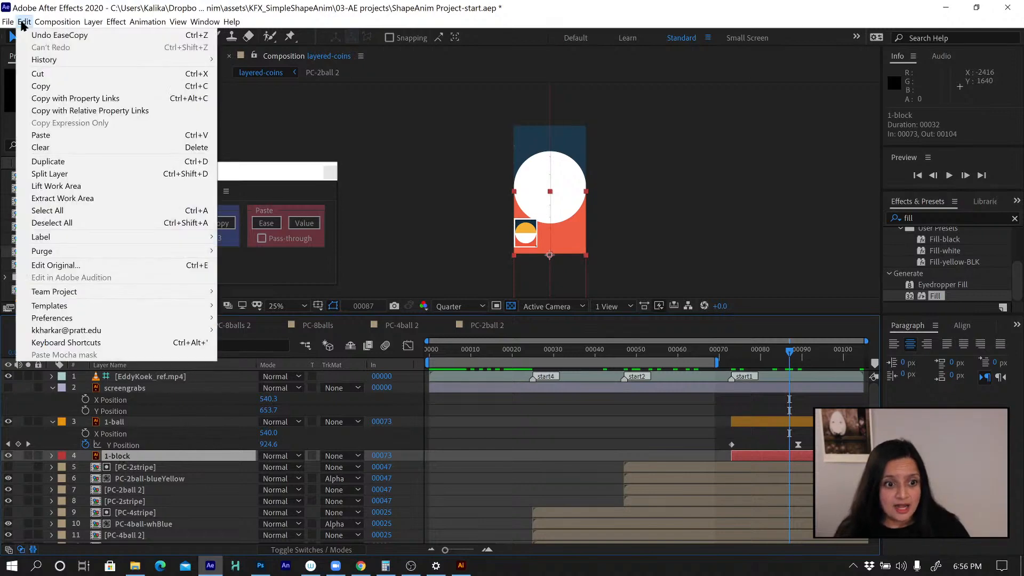
left_click(47, 161)
left_click_drag(118, 457, 120, 422)
Duplicate the 1-ball layer
left_click(117, 435)
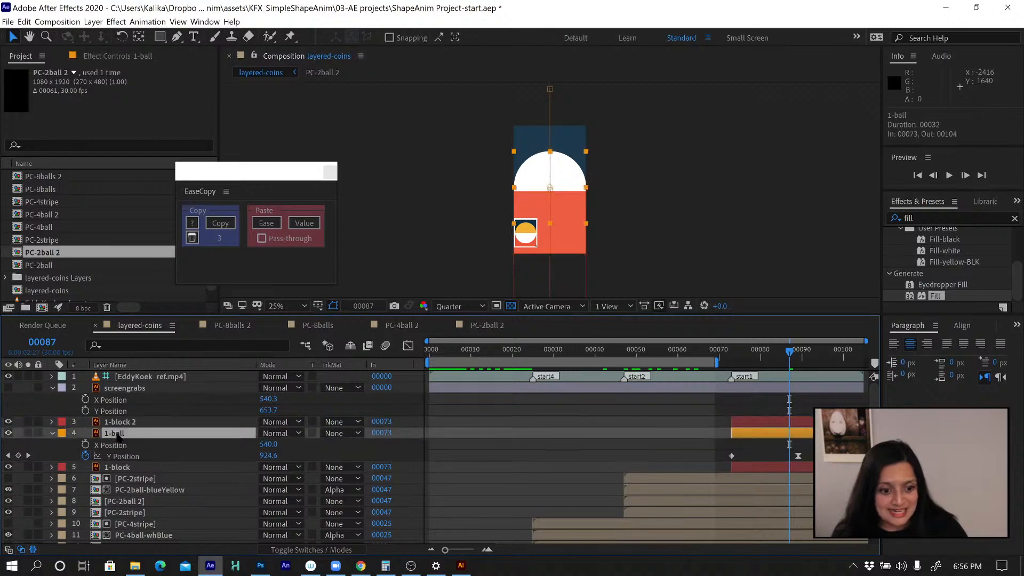
left_click(24, 21)
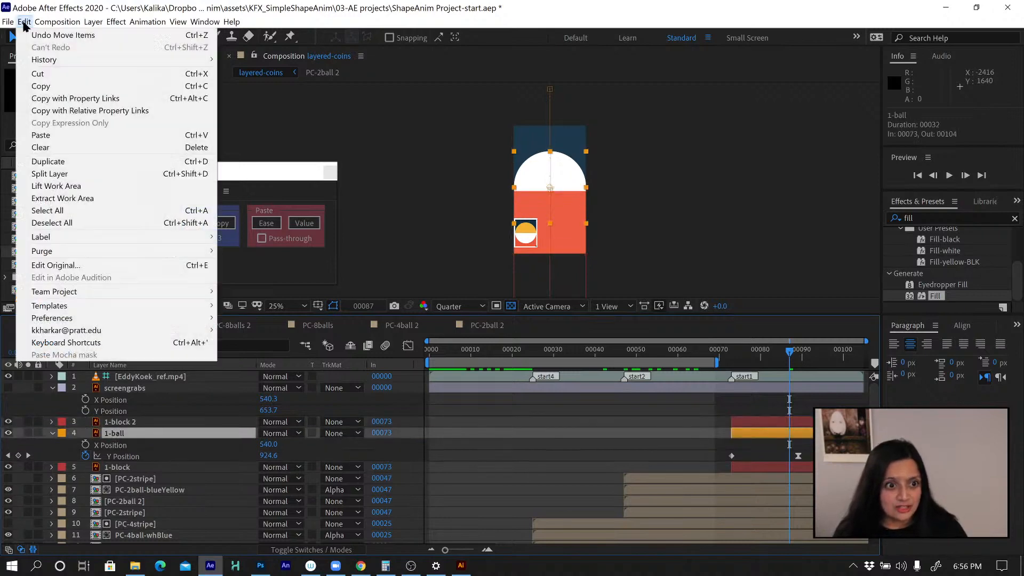
left_click(42, 161)
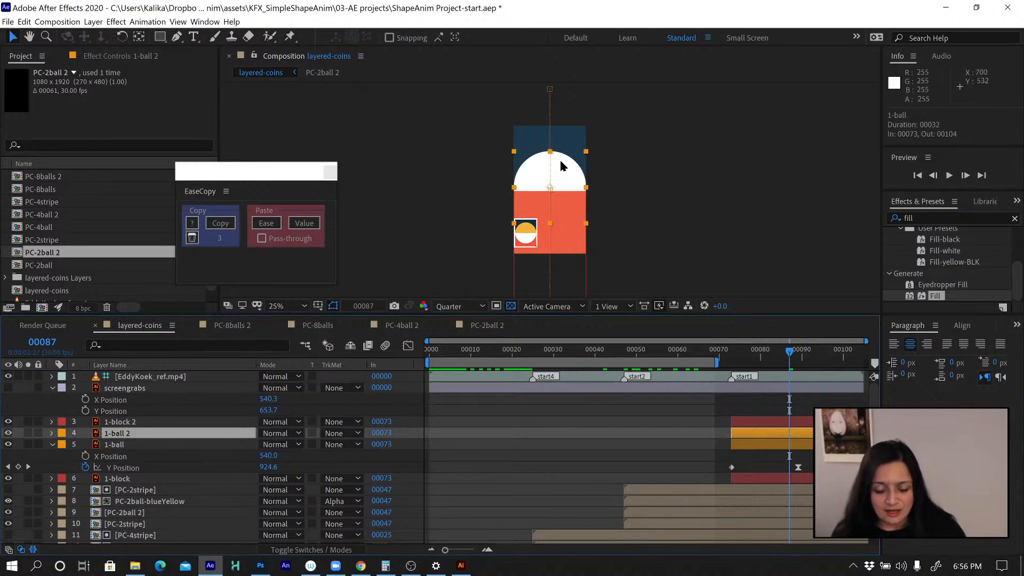
Apply the Fill effect to the 1-ball layer and sample its color from the yellow half of the reference ball
left_click(115, 444)
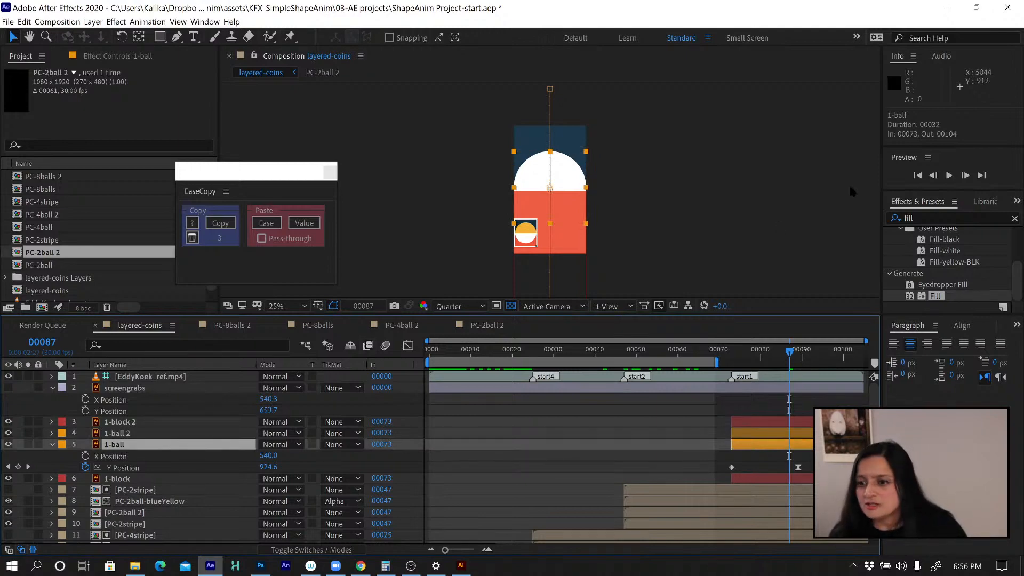
double_click(935, 296)
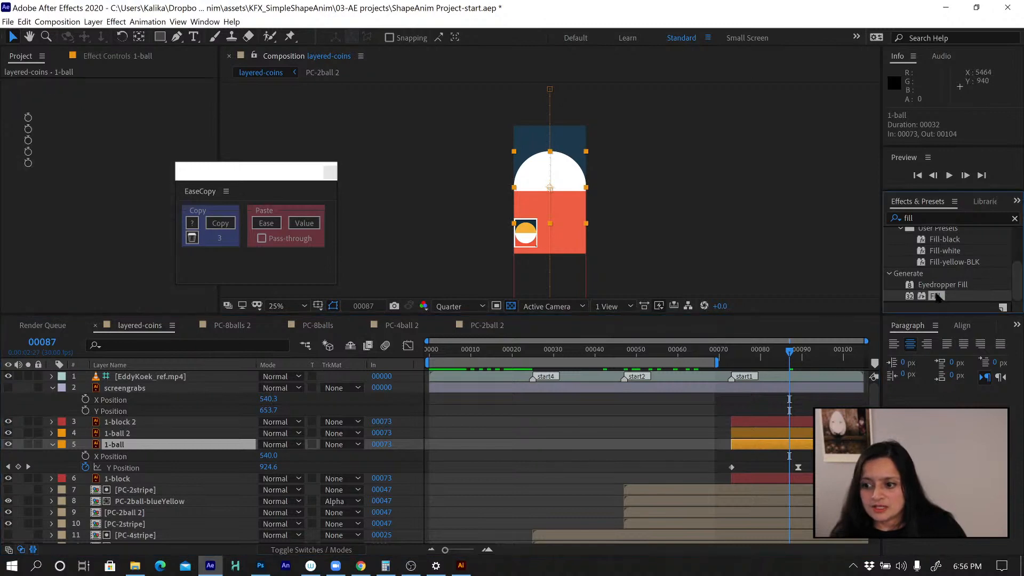
left_click(144, 118)
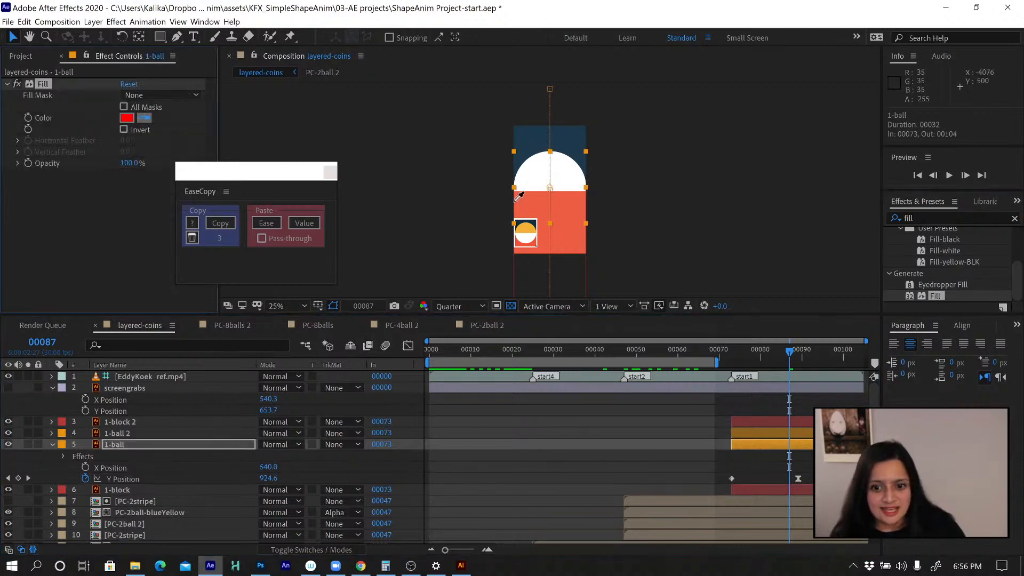
left_click(526, 227)
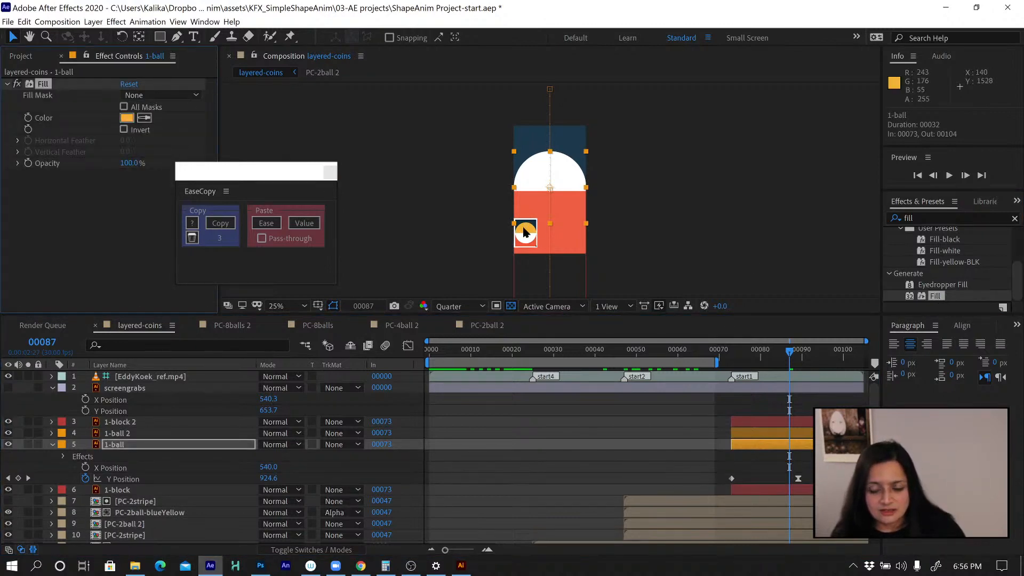
Collapse the 1-ball layer's properties and rename the duplicated ball layer as 1-ball 2-white
left_click(121, 434)
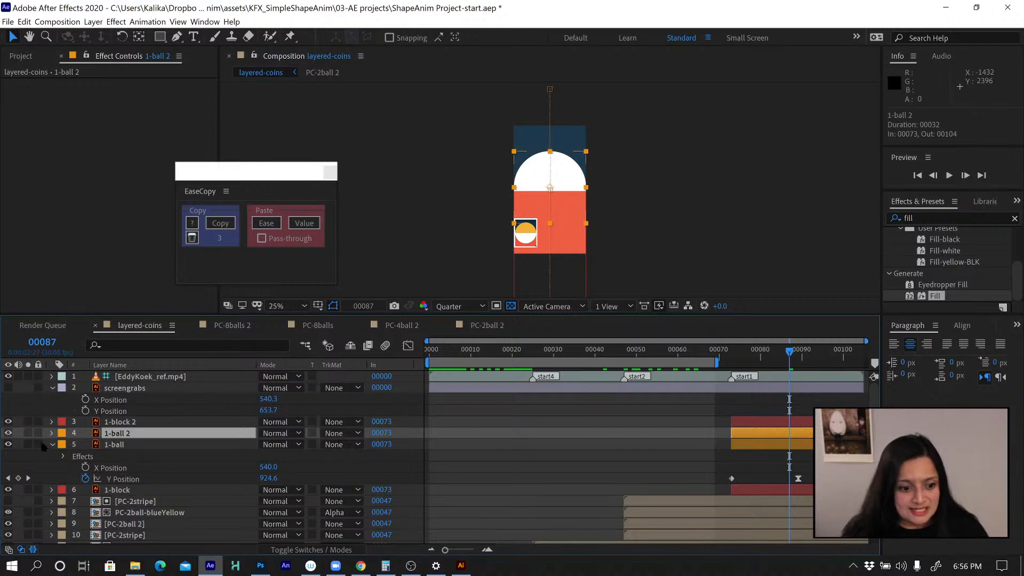
left_click(52, 445)
left_click(343, 432)
left_click(344, 433)
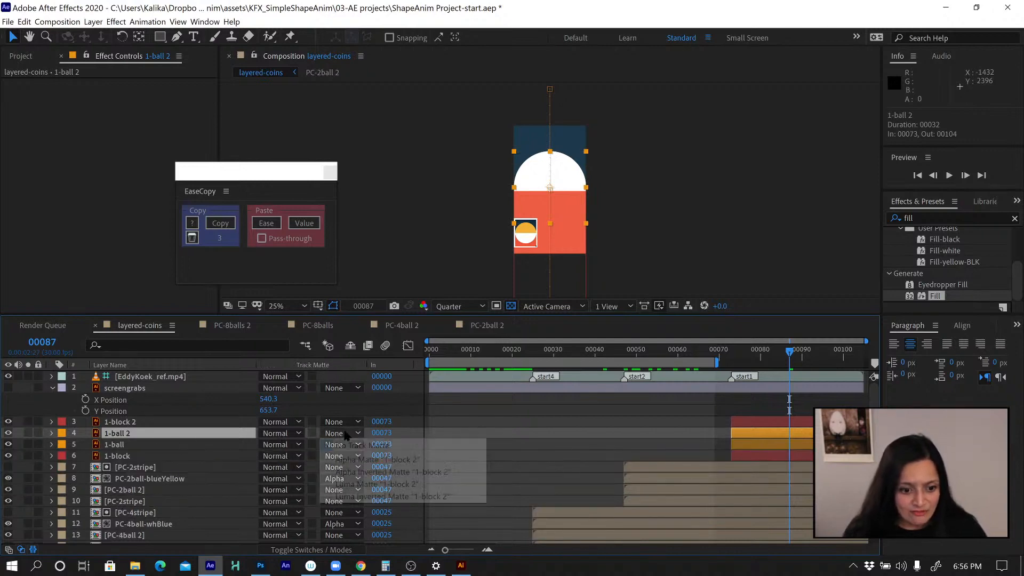
left_click(344, 434)
left_click(118, 436)
key("Return")
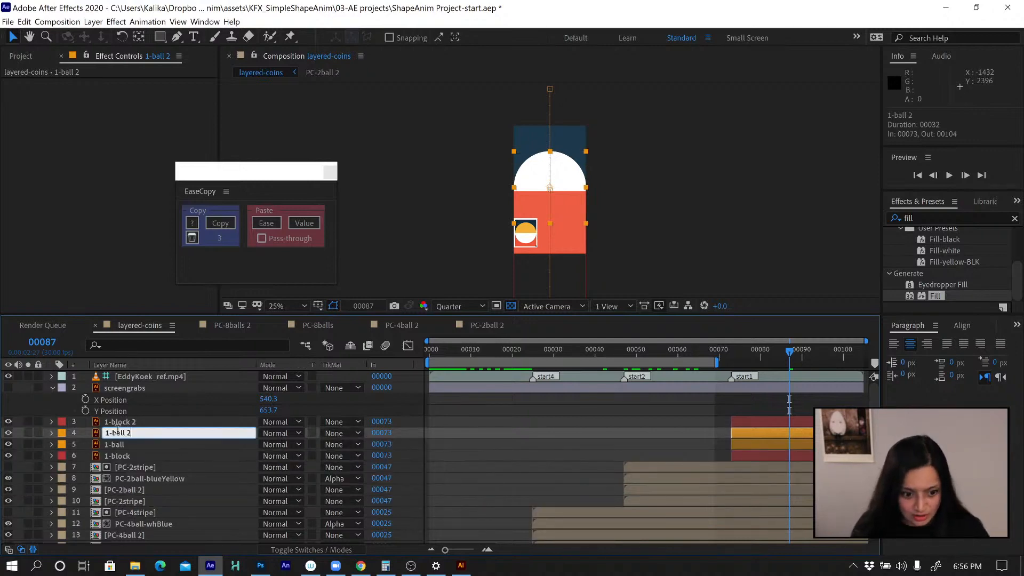
type("-white")
key("Return")
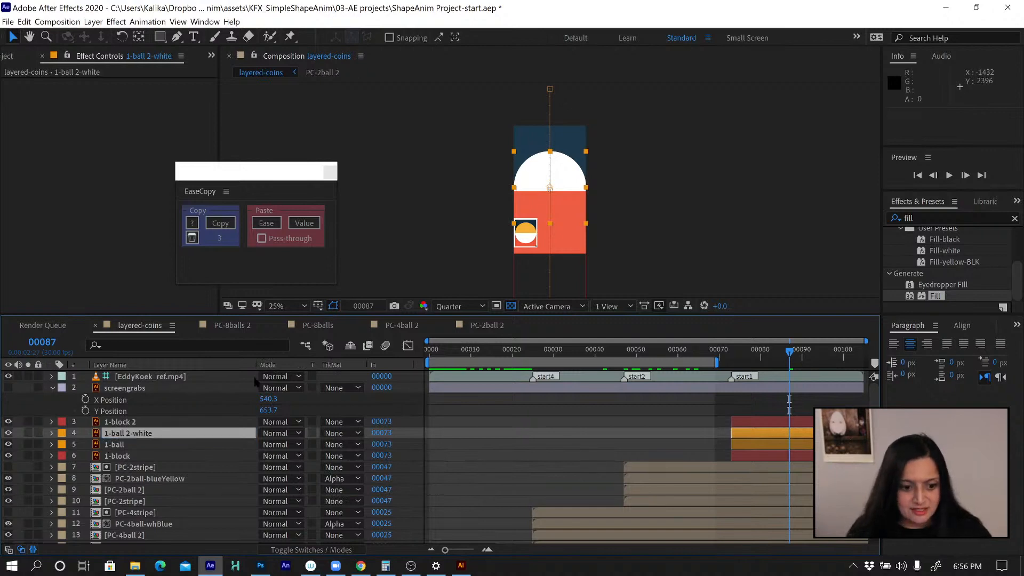
Set 1-ball 2-white's track matte to Alpha Matte "1-block 2" and collapse the screengrabs layer's properties
left_click(343, 433)
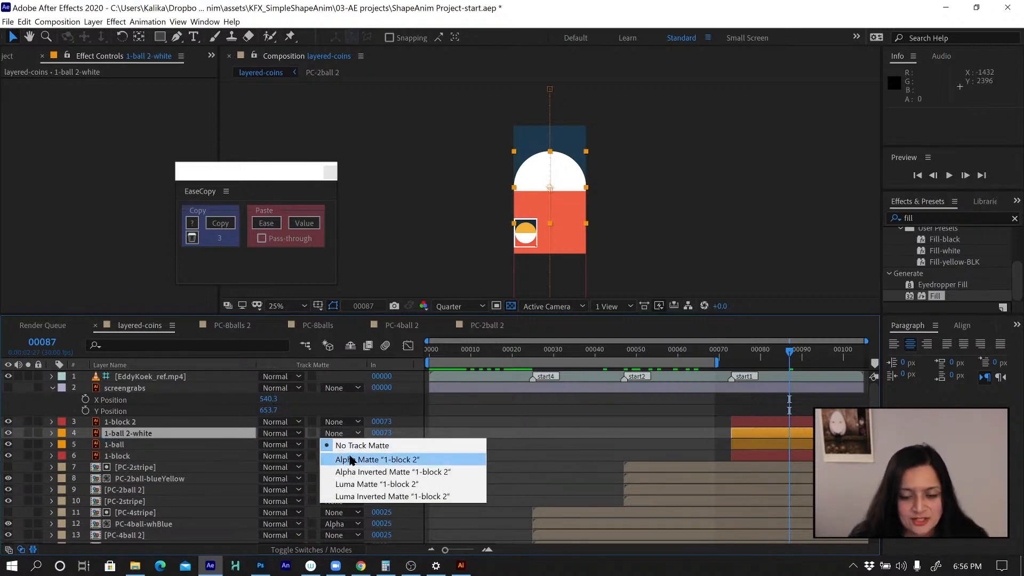
left_click(349, 457)
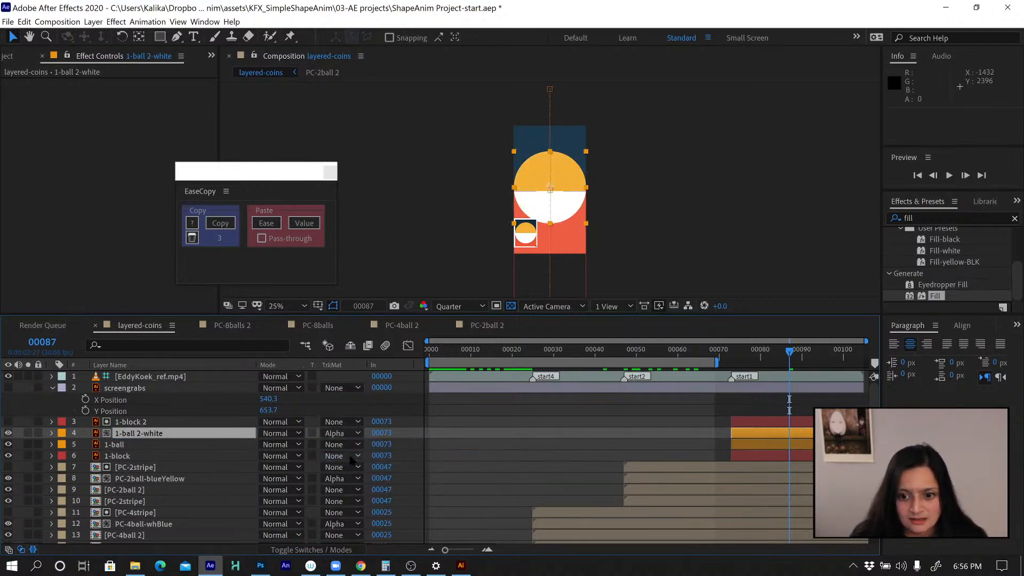
left_click(20, 399)
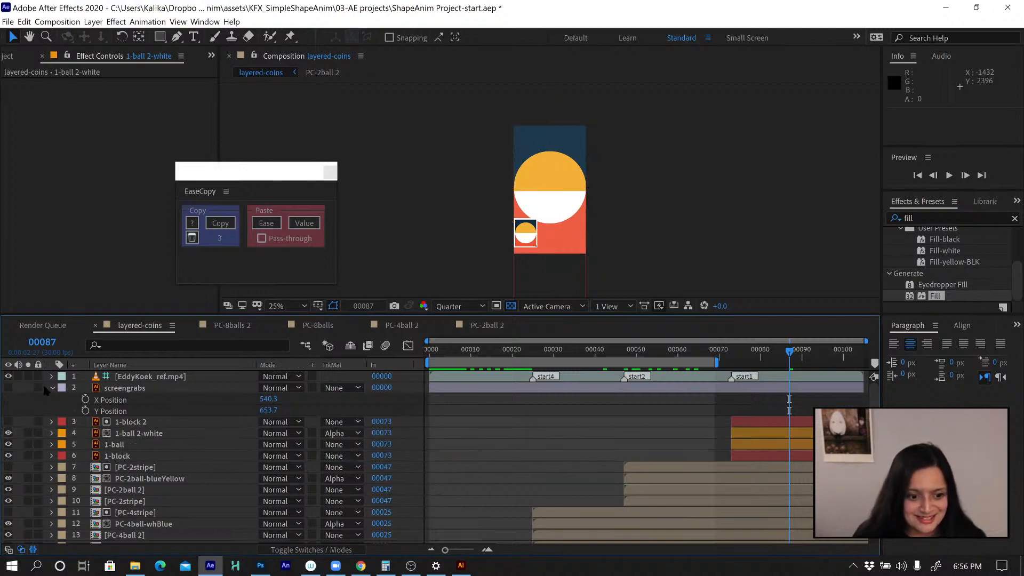
left_click(52, 388)
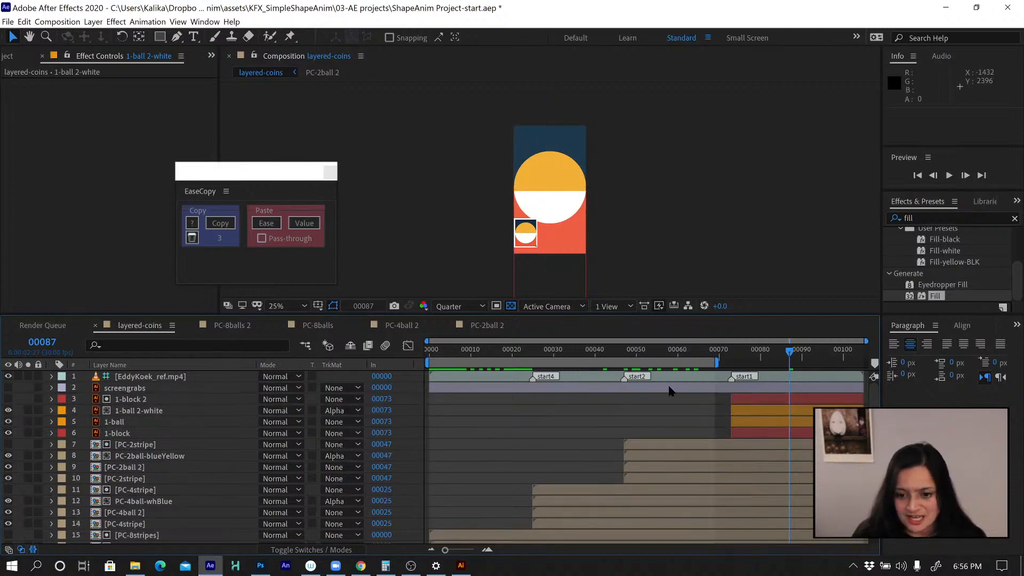
Extend the work area to the end of layered-coins, preview the whole animation and return the playhead to frame 0
left_click_drag(716, 362, 866, 362)
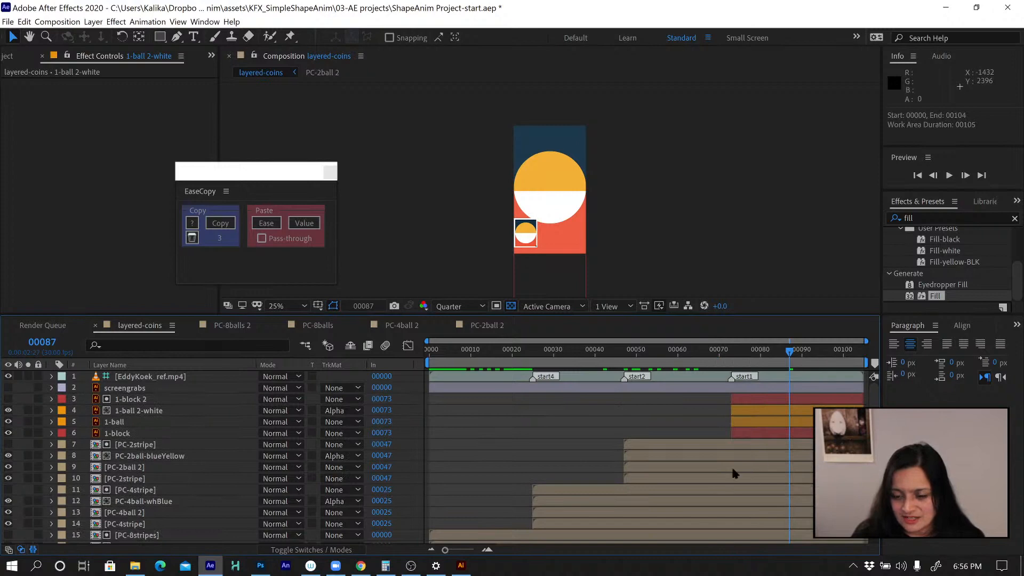
key("space")
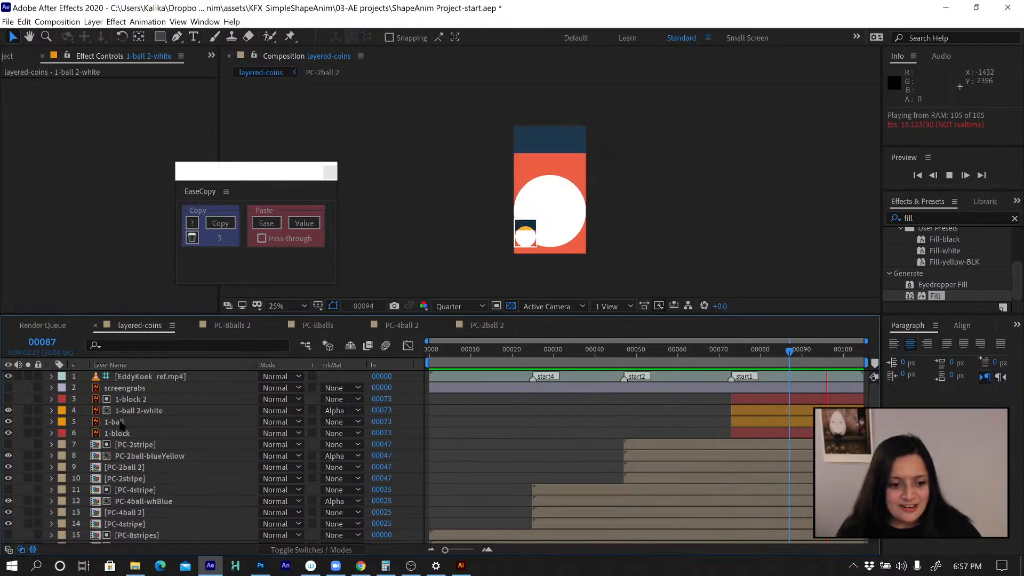
key("space")
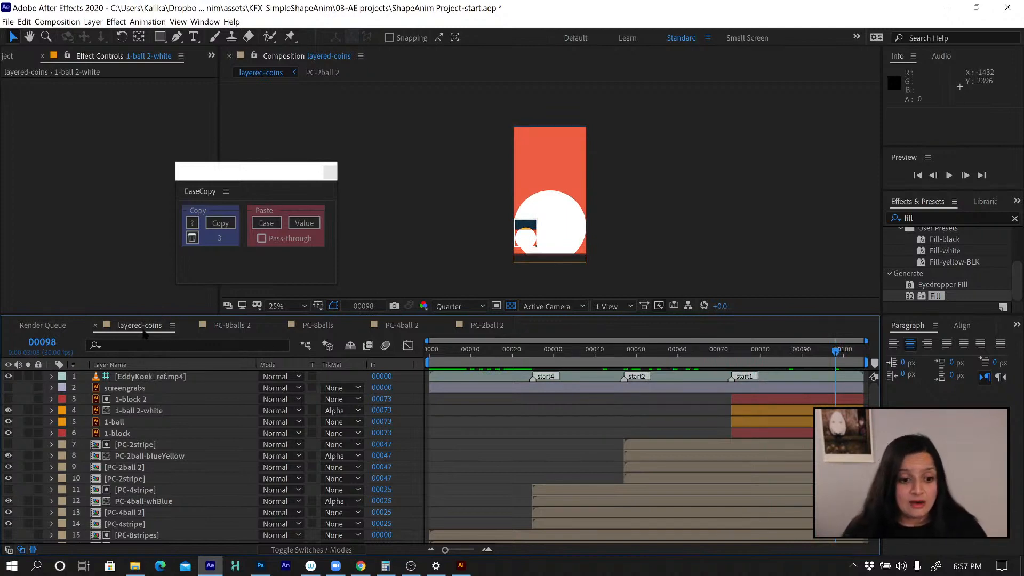
left_click(428, 351)
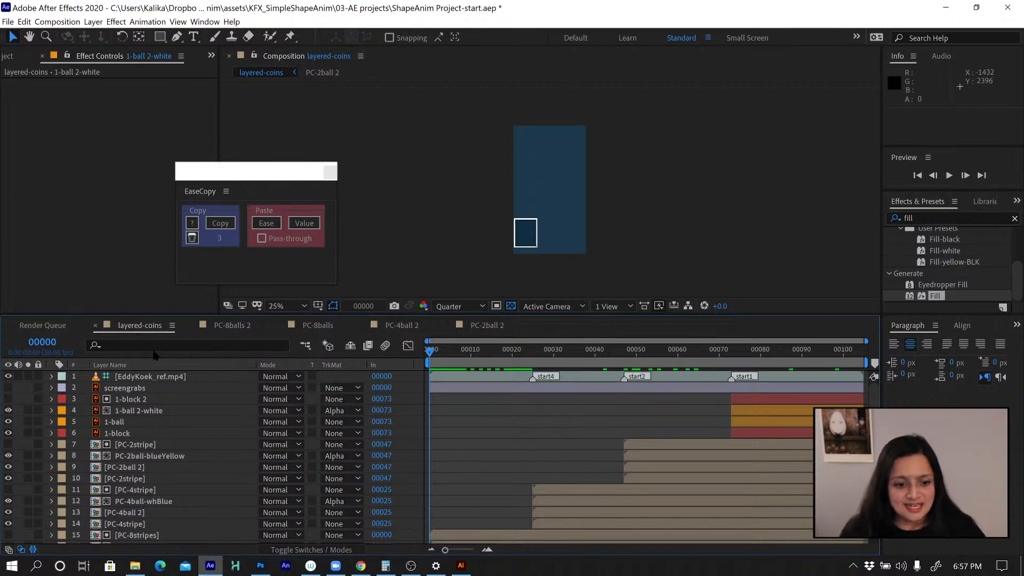
Create a new composition from the layered-coins composition in the project
left_click(11, 57)
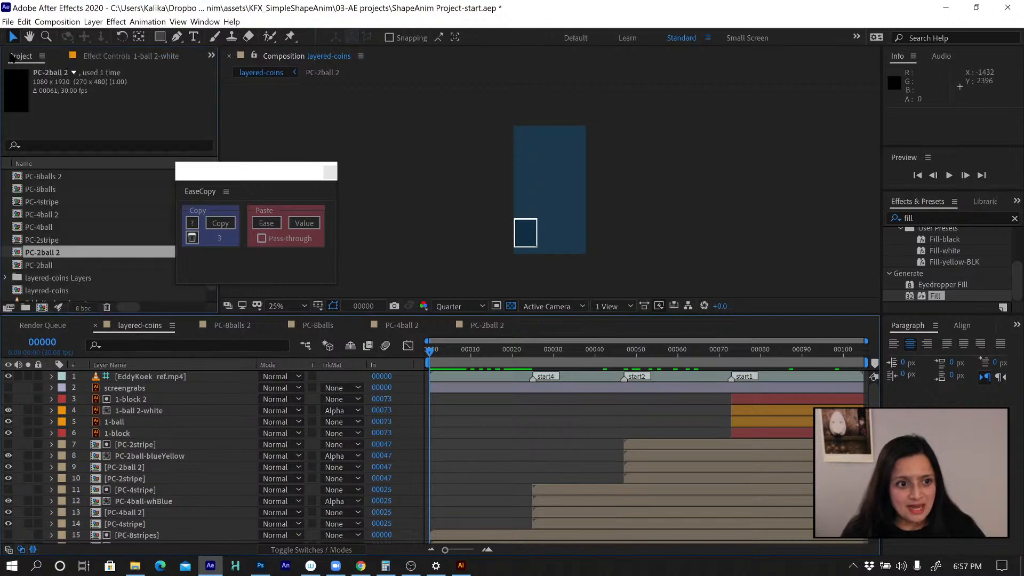
left_click(51, 291)
left_click_drag(47, 291, 42, 309)
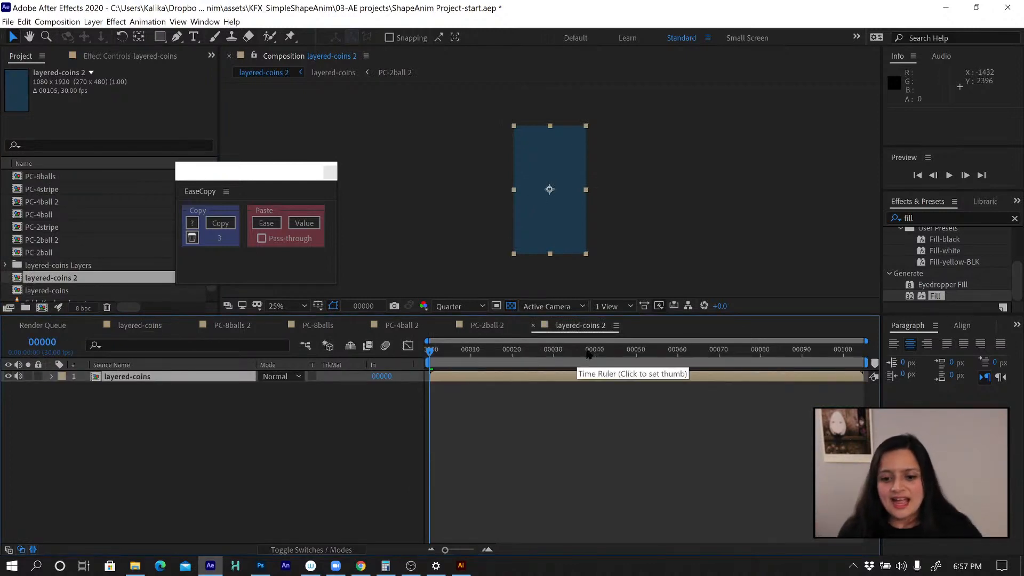
Scrub to frame 20 in layered-coins 2 and split the layered-coins layer there
left_click(542, 351)
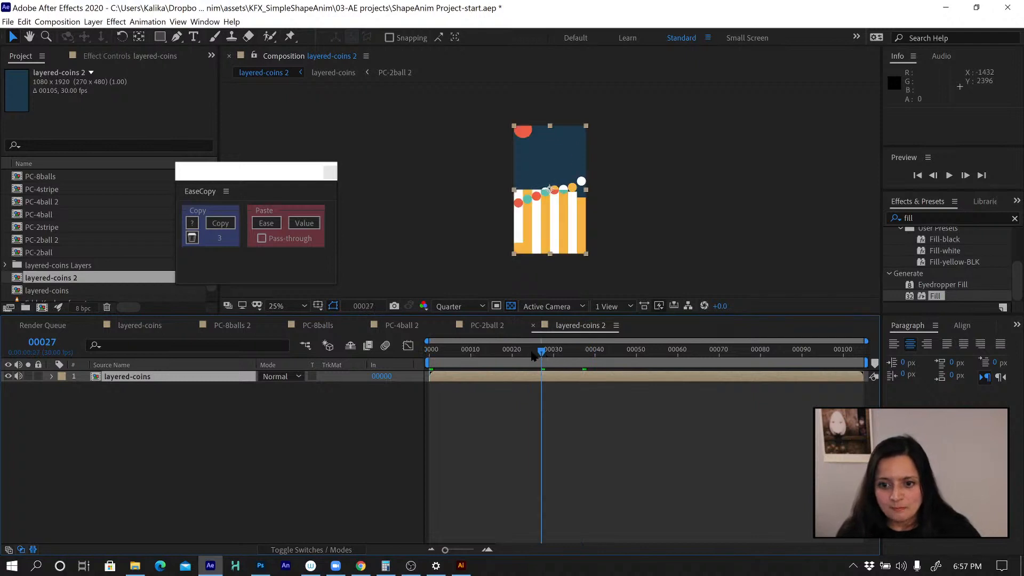
left_click_drag(543, 354, 514, 358)
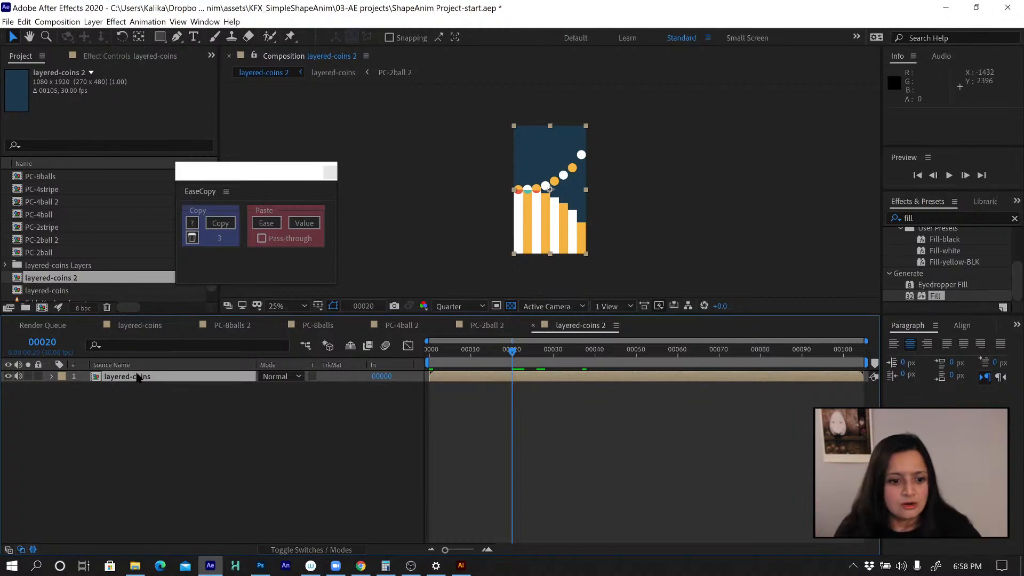
left_click(24, 22)
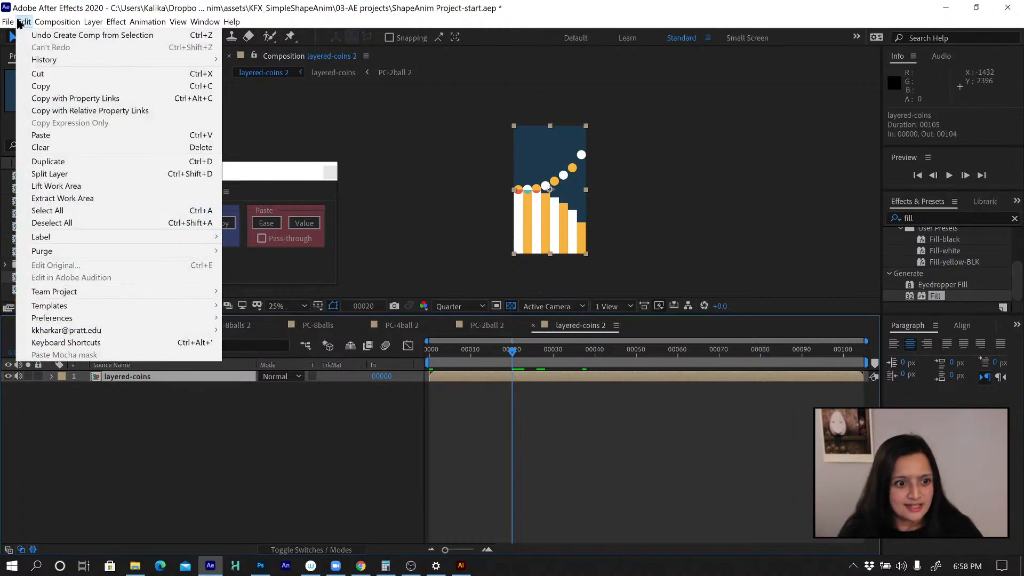
left_click(55, 178)
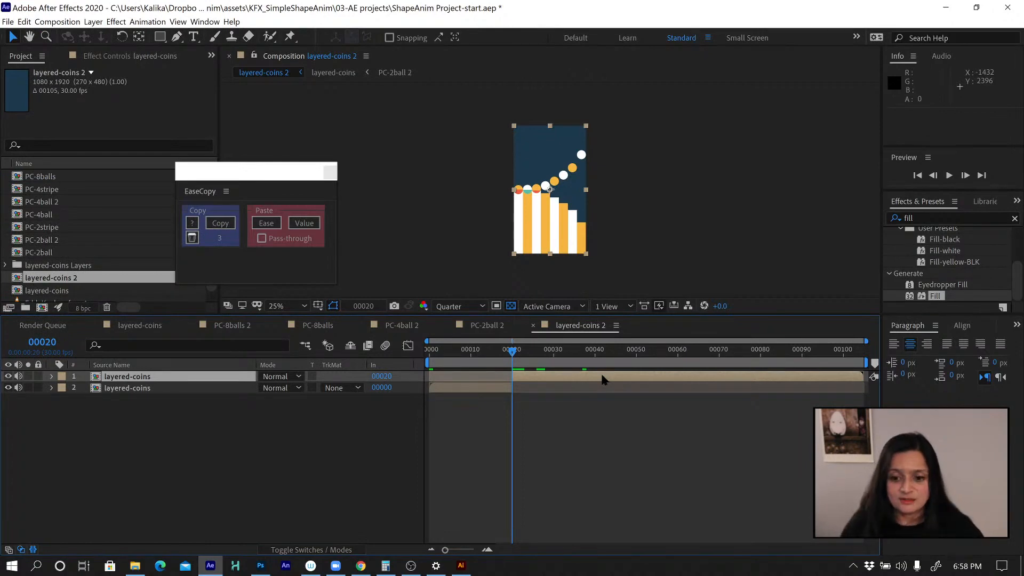
Swap the two split pieces in time, starting the later piece at frame 0 and the opening piece at frame 85
left_click_drag(642, 380, 567, 385)
left_click(465, 392)
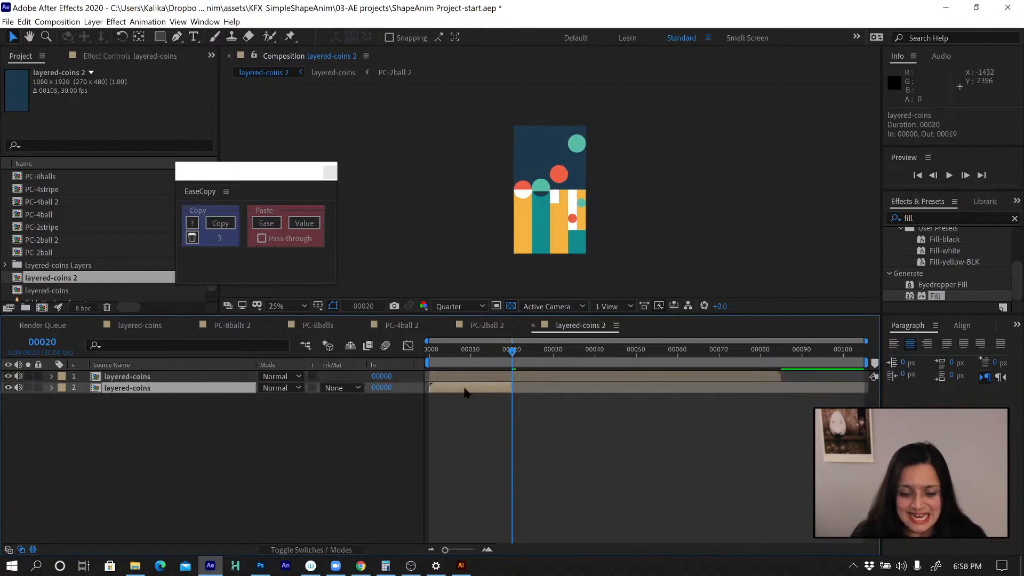
left_click_drag(465, 393, 813, 400)
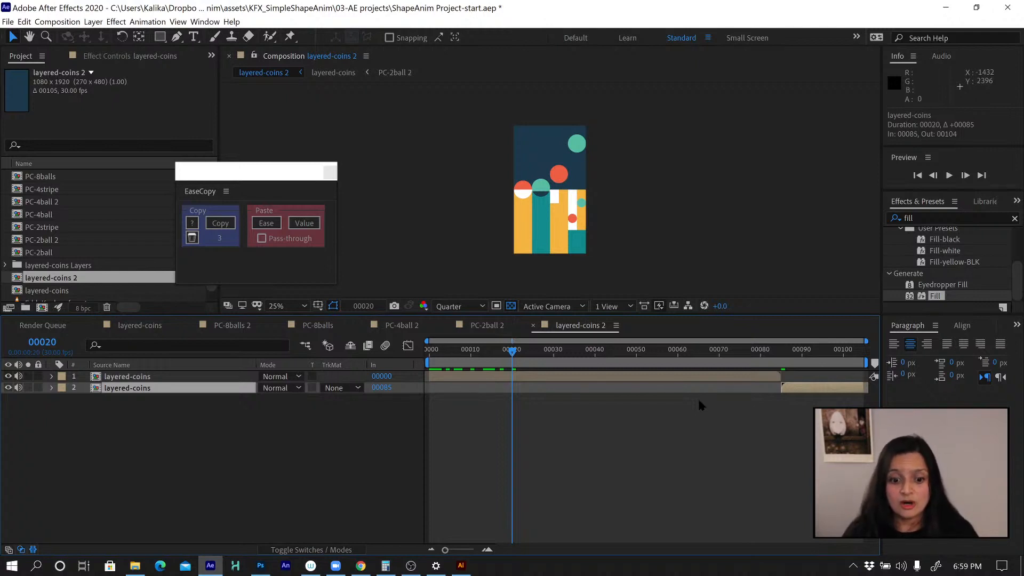
Switch to File Explorer, browse from 42-simpleShapeAnim up to Tutorials-KKU and open the 10-LeonBridges folder
left_click(135, 565)
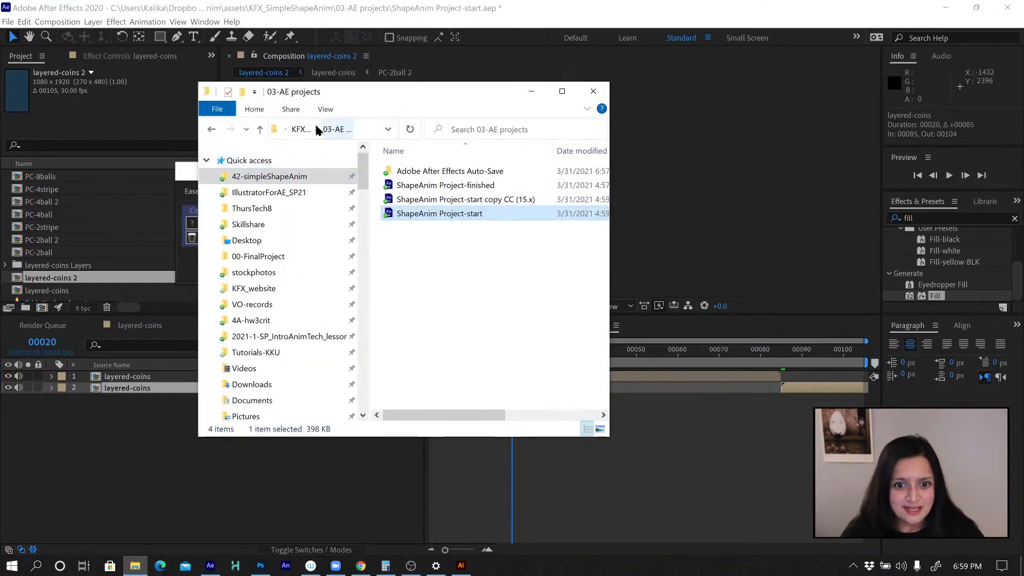
left_click(265, 178)
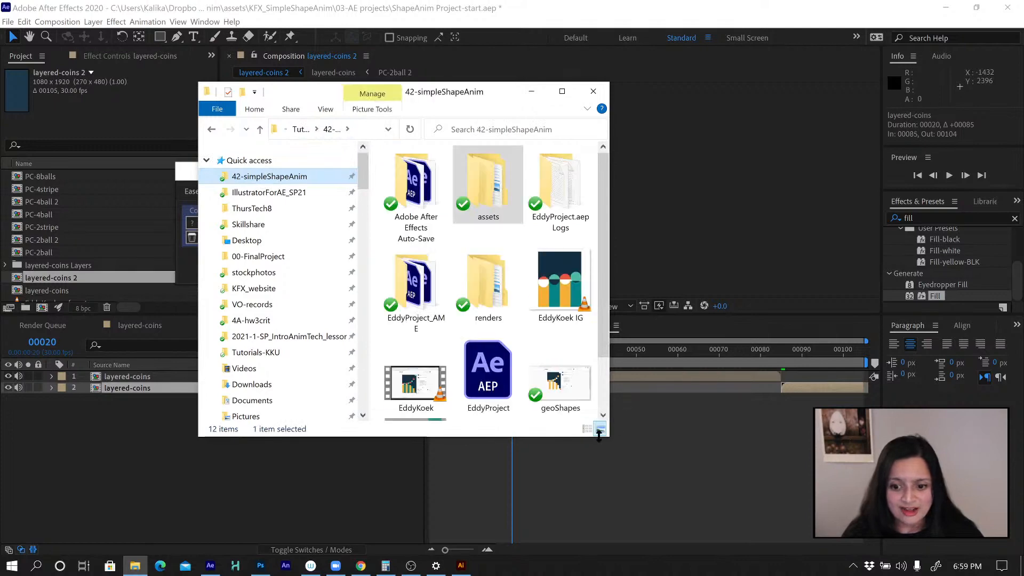
left_click_drag(608, 436, 737, 460)
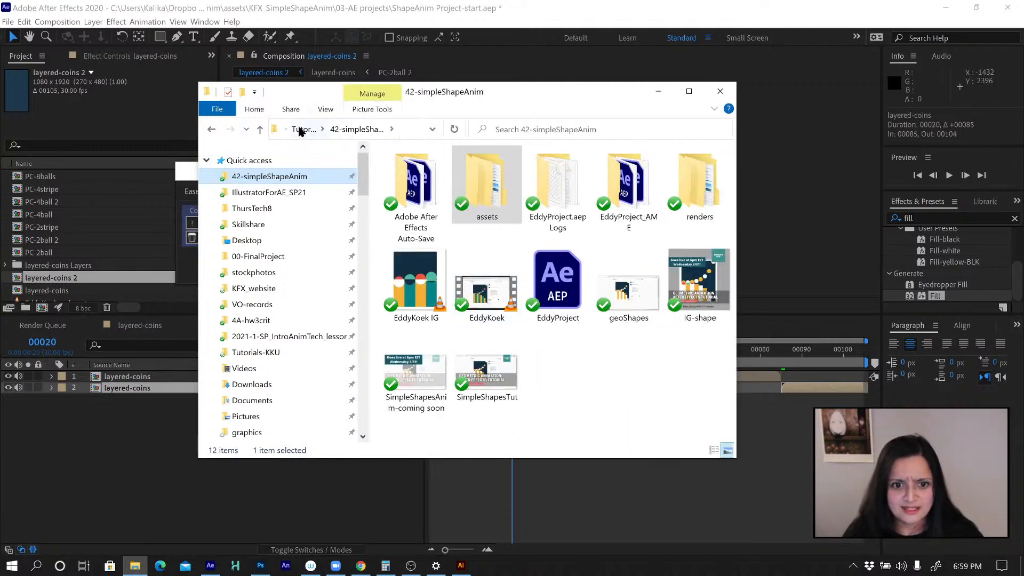
left_click(304, 129)
double_click(425, 266)
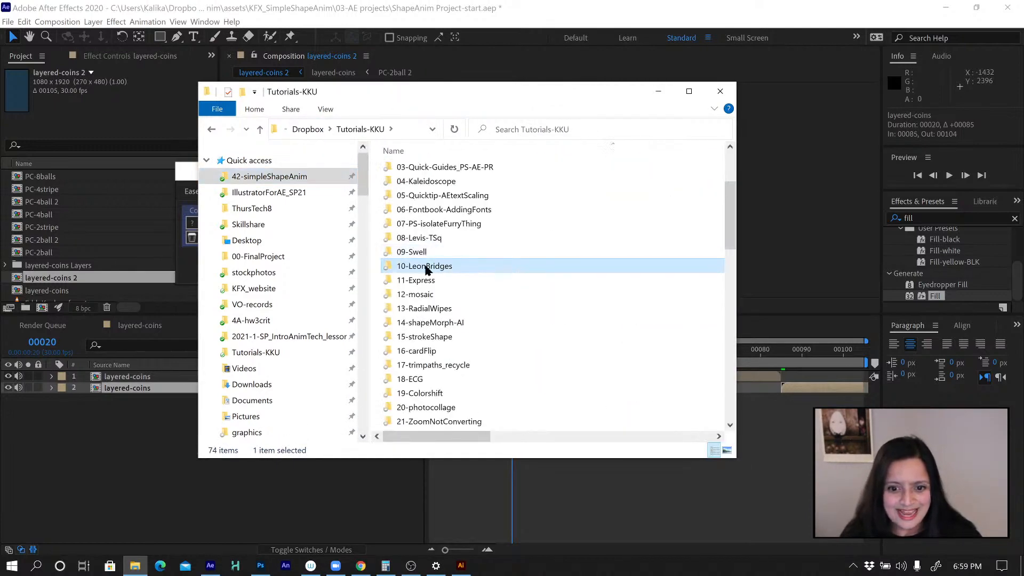